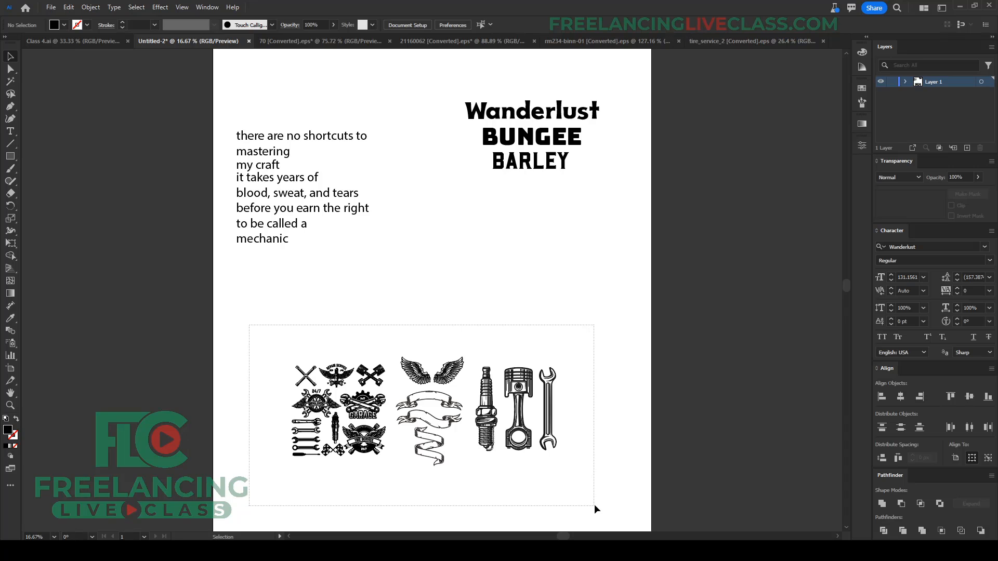
# Step: Move the Wanderlust, Bungee and Barley font samples off the artboard onto the pasteboard beside it
pyautogui.click(592, 441)
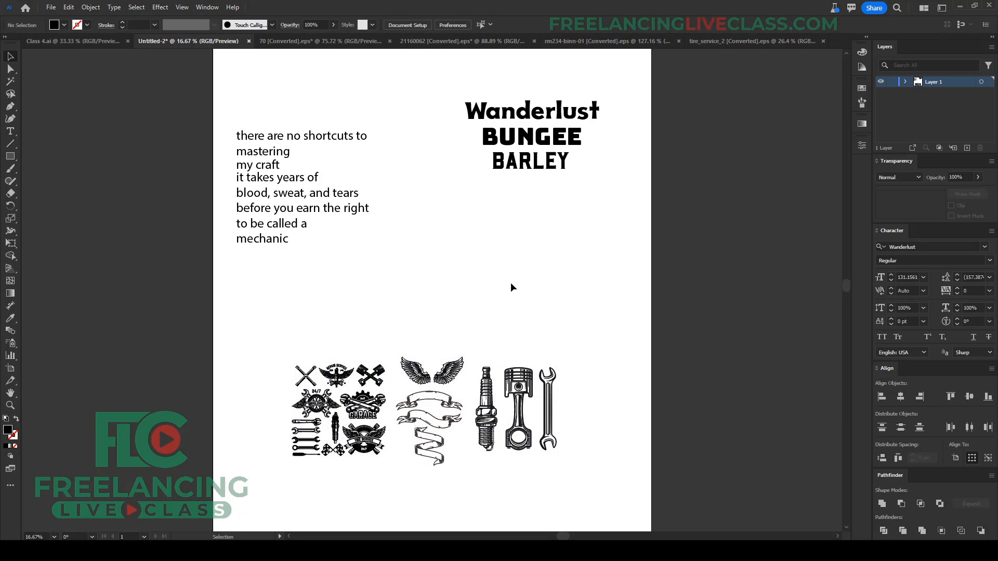
pyautogui.moveTo(566, 240); pyautogui.dragTo(502, 156)
pyautogui.click(424, 93)
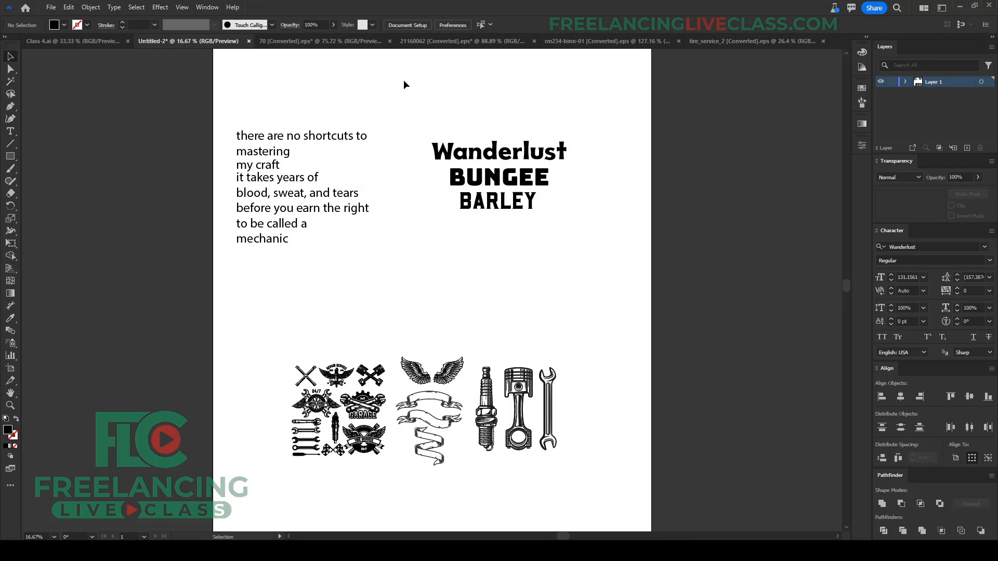
pyautogui.moveTo(404, 80); pyautogui.dragTo(589, 295)
pyautogui.click(524, 275)
pyautogui.click(407, 82)
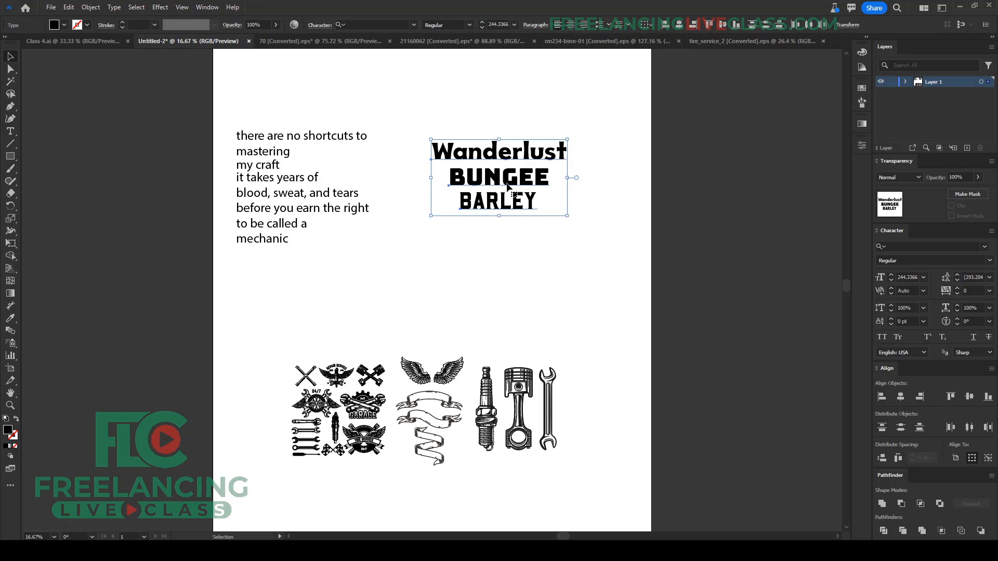
pyautogui.moveTo(506, 181); pyautogui.dragTo(735, 152)
pyautogui.click(441, 224)
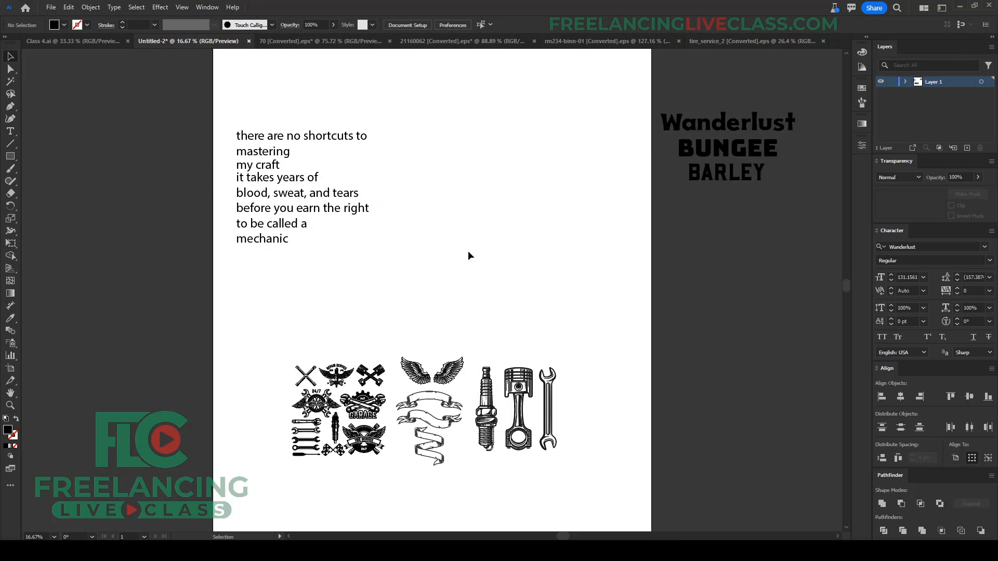
# Step: Move the quote lines to the middle of the page, stacking the first four lines together and the remaining four in a lower group
pyautogui.moveTo(322, 147); pyautogui.dragTo(522, 164)
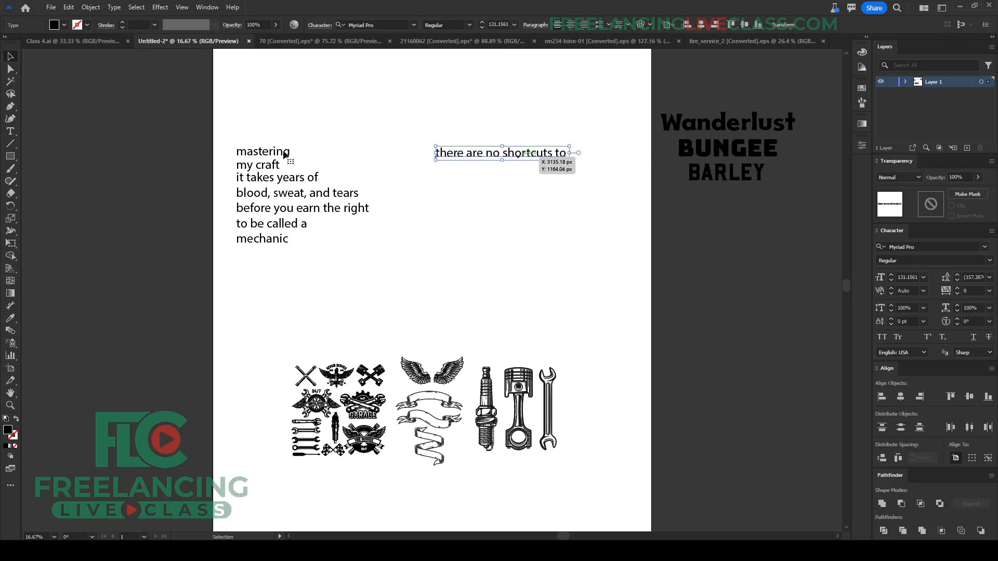
pyautogui.moveTo(286, 155); pyautogui.dragTo(512, 168)
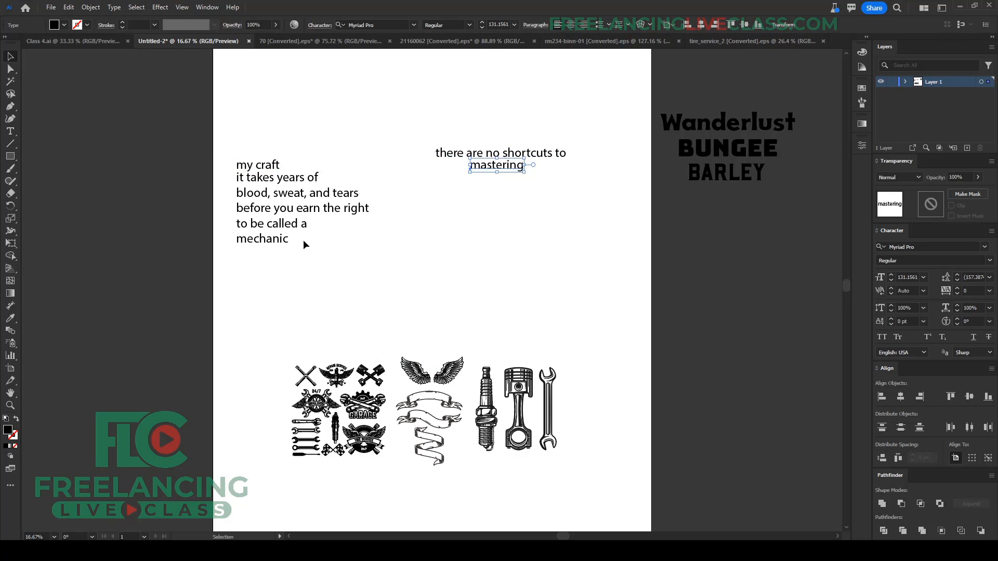
pyautogui.moveTo(264, 214); pyautogui.dragTo(491, 270)
pyautogui.moveTo(270, 166); pyautogui.dragTo(504, 179)
pyautogui.moveTo(314, 179); pyautogui.dragTo(514, 190)
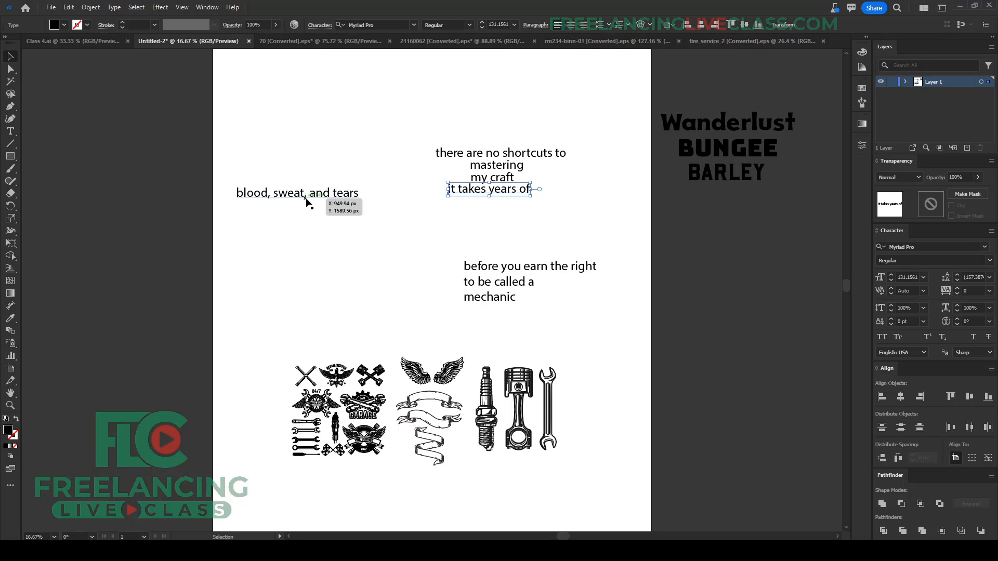
pyautogui.moveTo(307, 201); pyautogui.dragTo(527, 261)
# Step: Align all eight quote lines to a common horizontal center
pyautogui.moveTo(571, 338); pyautogui.dragTo(406, 222)
pyautogui.moveTo(612, 333); pyautogui.dragTo(420, 116)
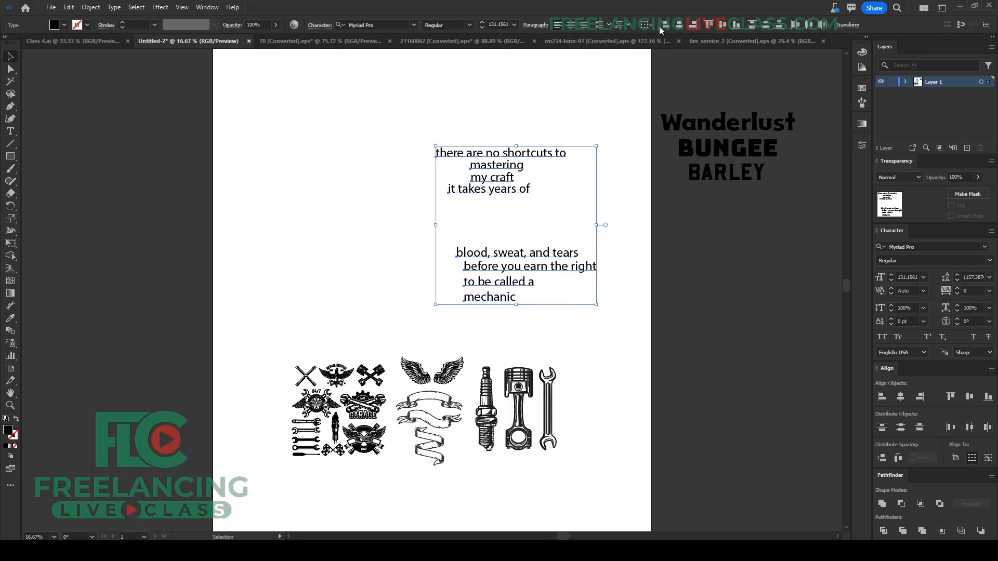
pyautogui.click(679, 25)
pyautogui.scroll(1, 591, 197)
pyautogui.moveTo(479, 170); pyautogui.dragTo(372, 161)
pyautogui.click(578, 181)
pyautogui.moveTo(583, 181); pyautogui.dragTo(457, 223)
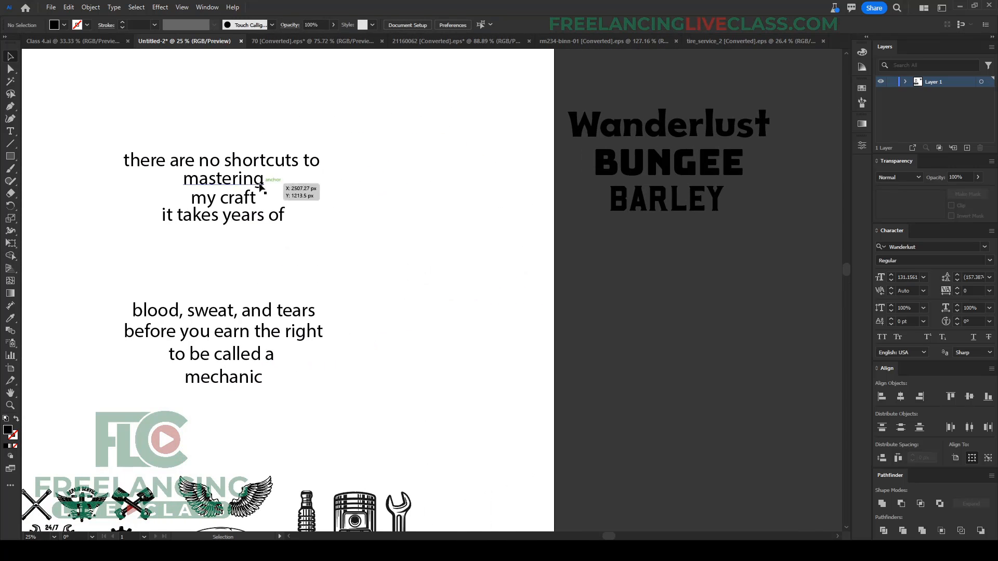
pyautogui.click(238, 186)
pyautogui.click(324, 220)
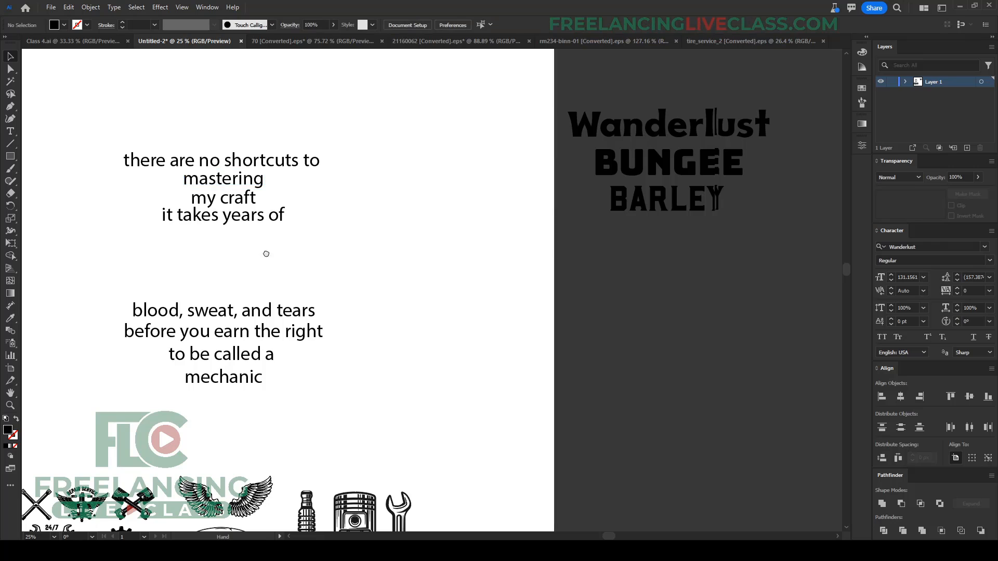
pyautogui.moveTo(265, 252); pyautogui.dragTo(373, 233)
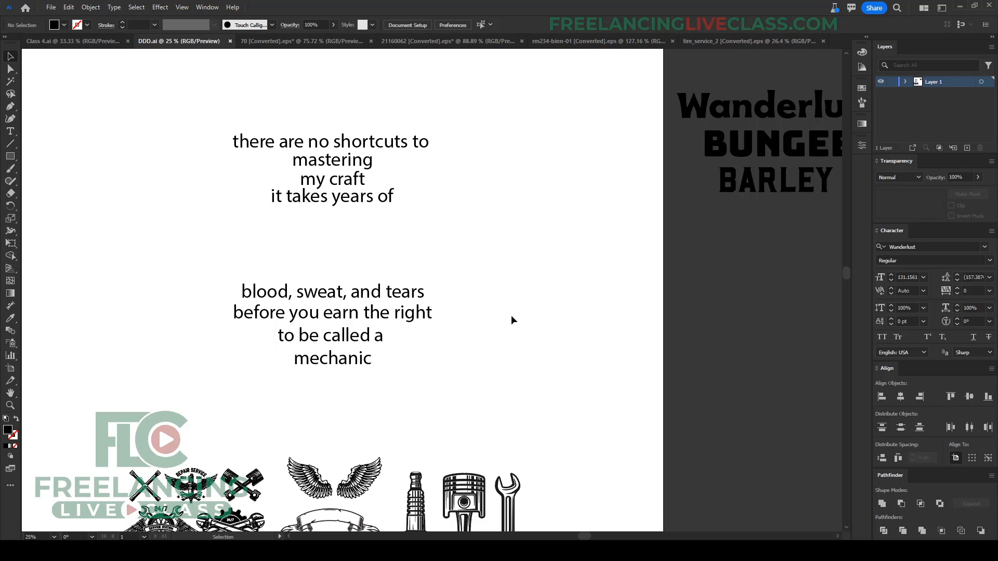
# Step: Move "there are no shortcuts to" and "mastering" up slightly, and shift "mechanic" closer under "to be called a"
pyautogui.moveTo(337, 167); pyautogui.dragTo(338, 169)
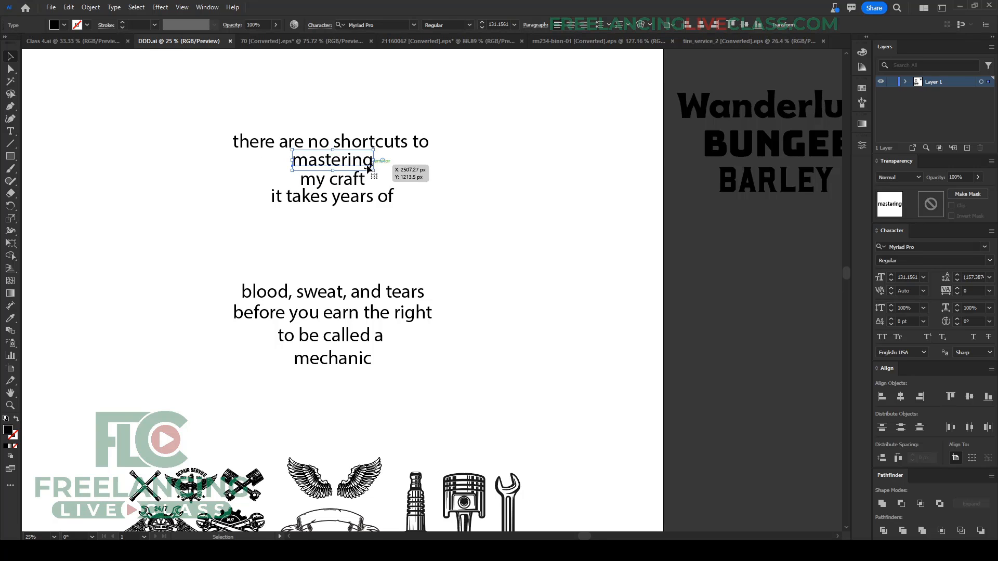
pyautogui.moveTo(410, 145); pyautogui.dragTo(407, 127)
pyautogui.moveTo(351, 168); pyautogui.dragTo(352, 154)
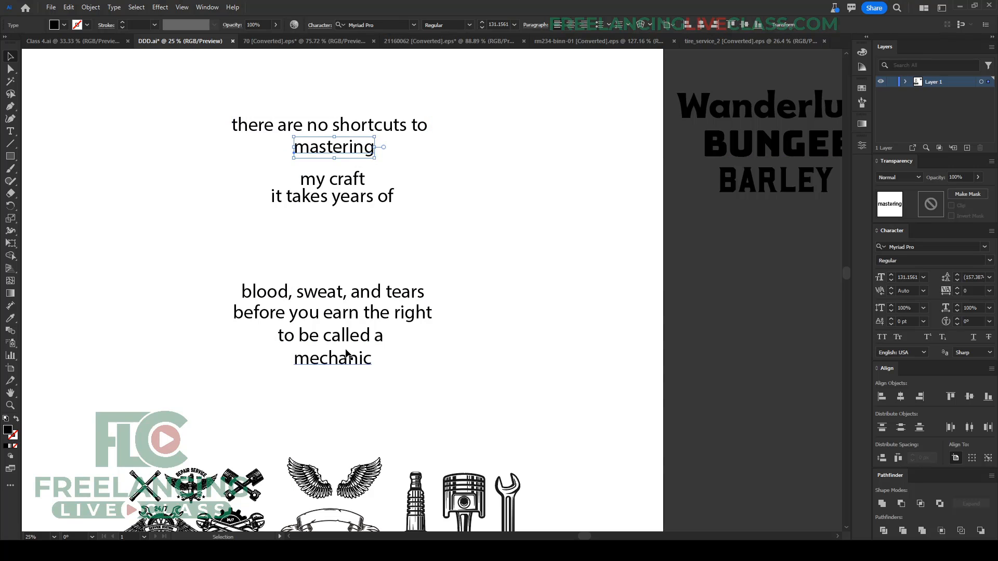
pyautogui.moveTo(348, 364); pyautogui.dragTo(339, 363)
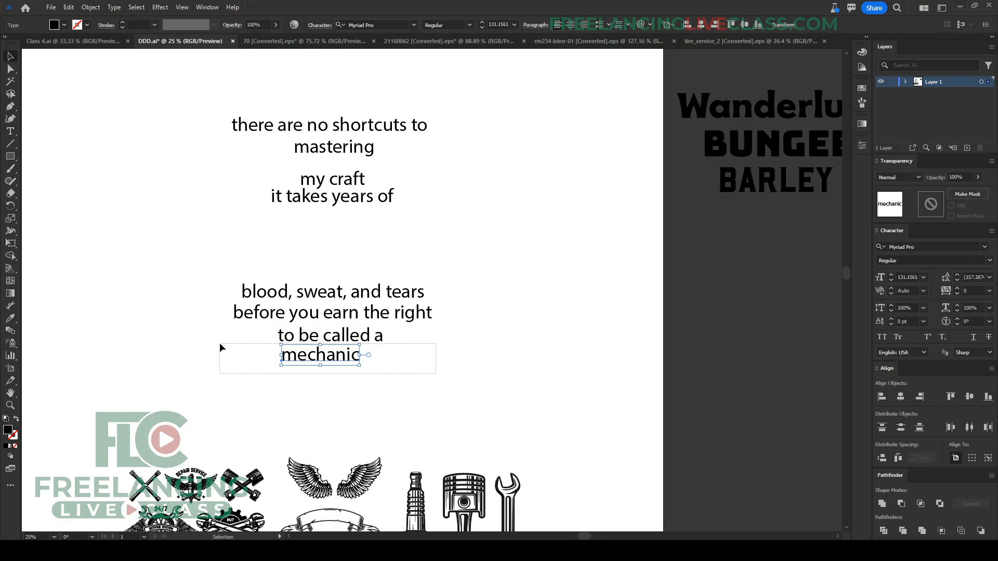
pyautogui.moveTo(219, 344); pyautogui.dragTo(207, 349)
pyautogui.click(413, 373)
pyautogui.scroll(-1, 365, 219)
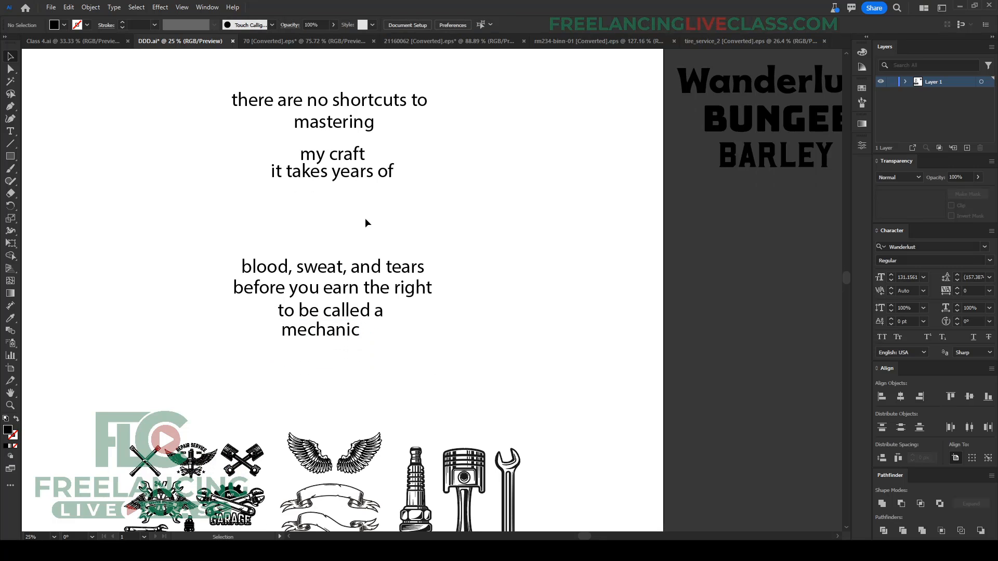
pyautogui.scroll(-1, 324, 233)
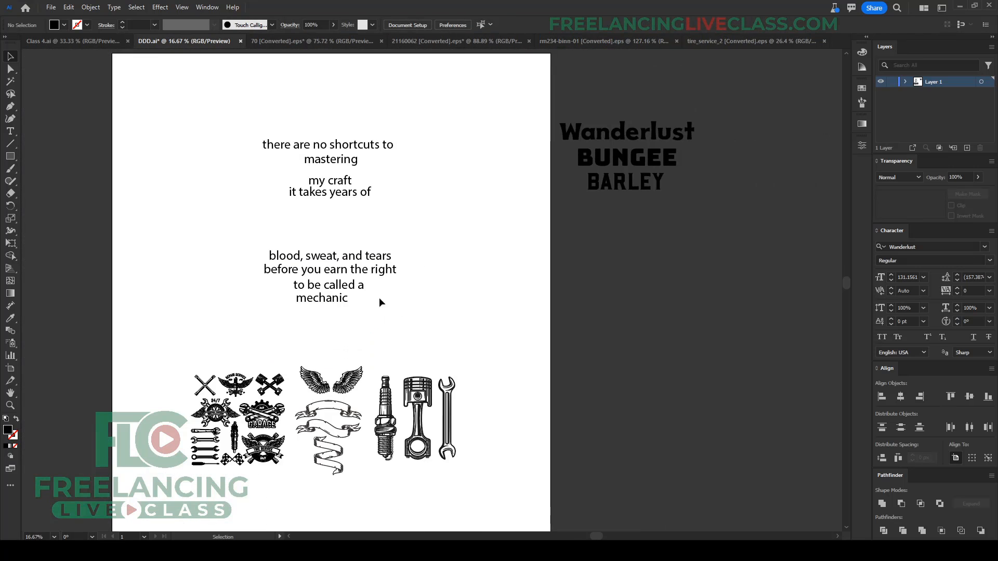
pyautogui.click(273, 149)
pyautogui.click(474, 227)
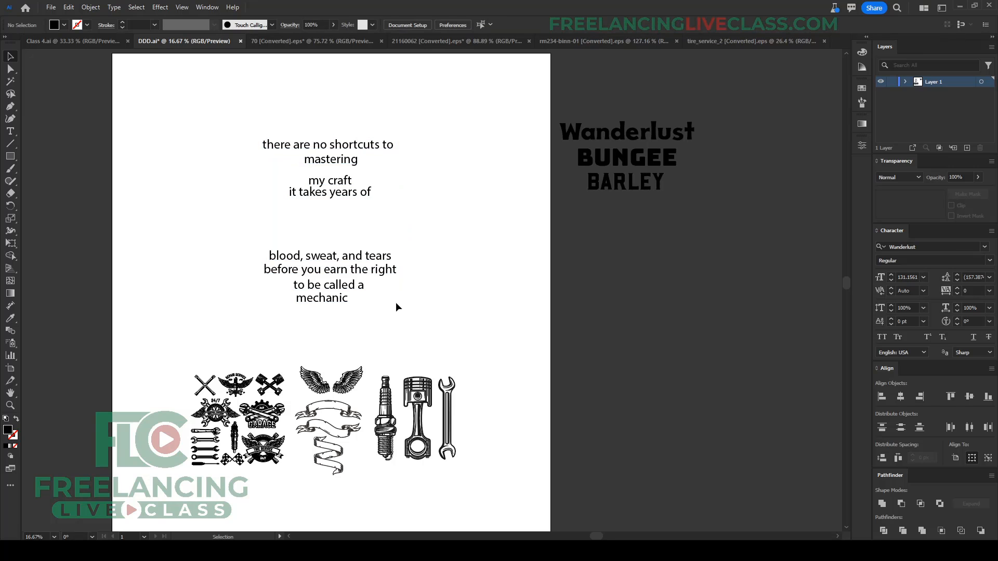
pyautogui.click(330, 300)
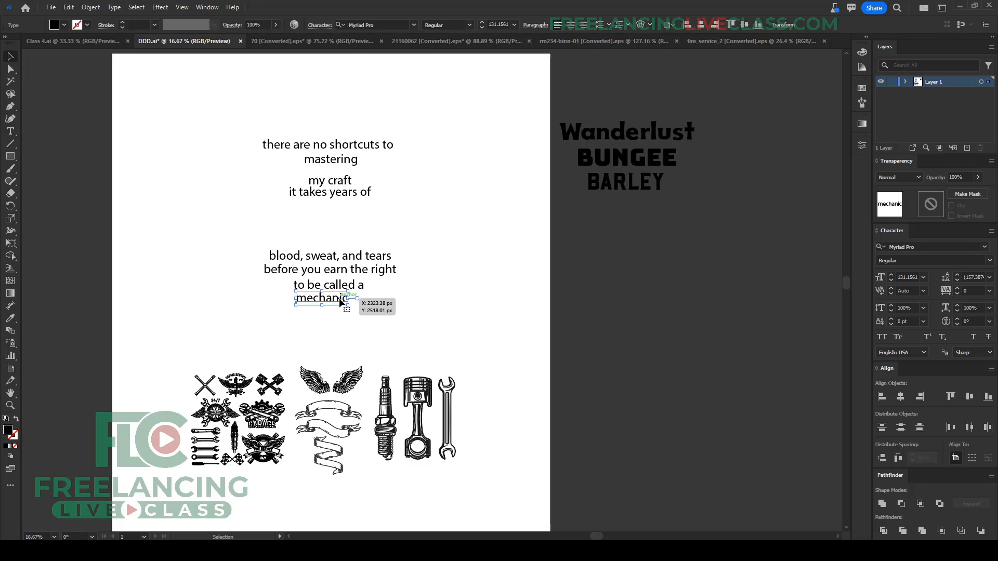
pyautogui.click(354, 304)
pyautogui.moveTo(290, 267); pyautogui.dragTo(437, 325)
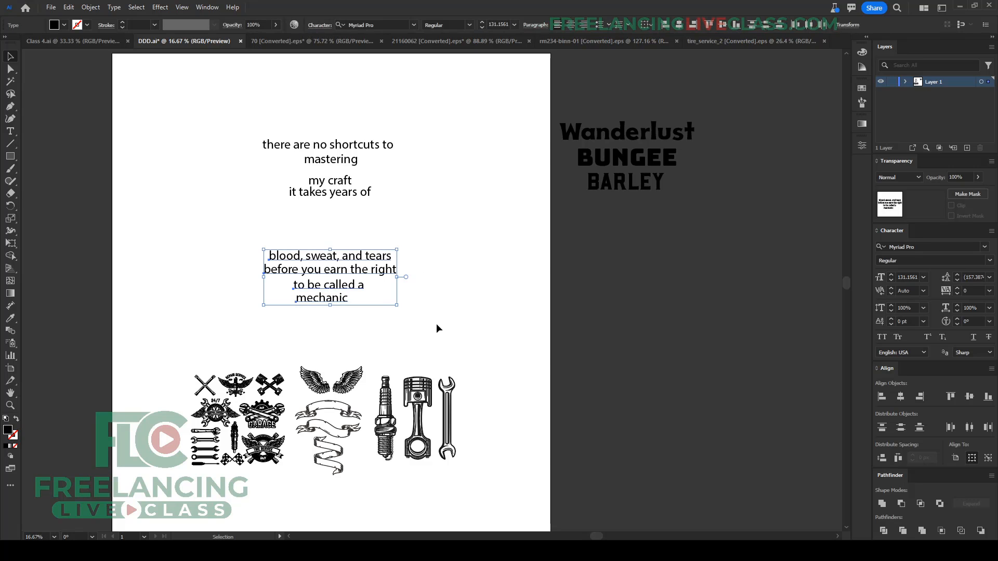
pyautogui.click(410, 218)
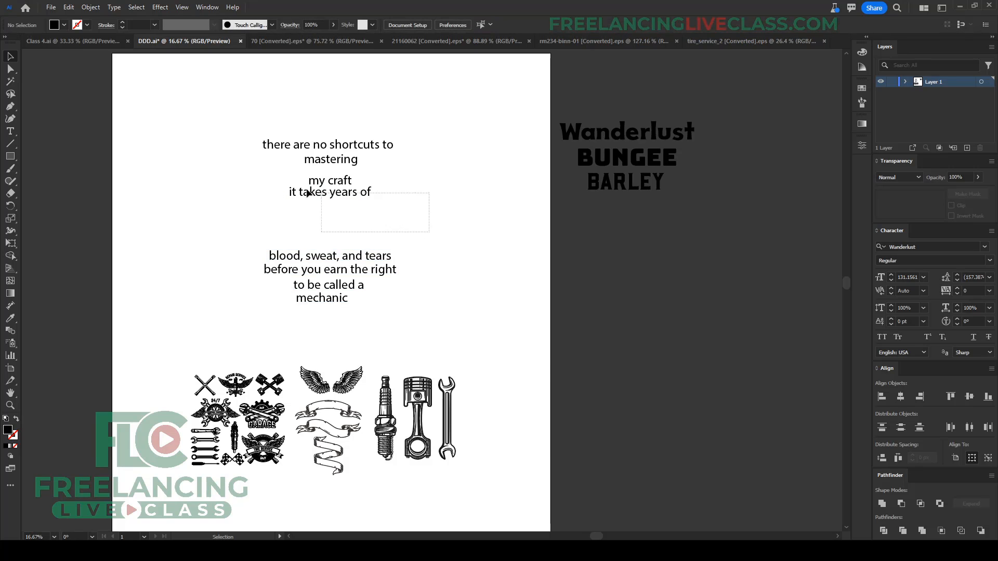
# Step: Move "my craft" and "it takes years of" up under "mastering", and center every quote line horizontally again
pyautogui.moveTo(308, 193); pyautogui.dragTo(341, 175)
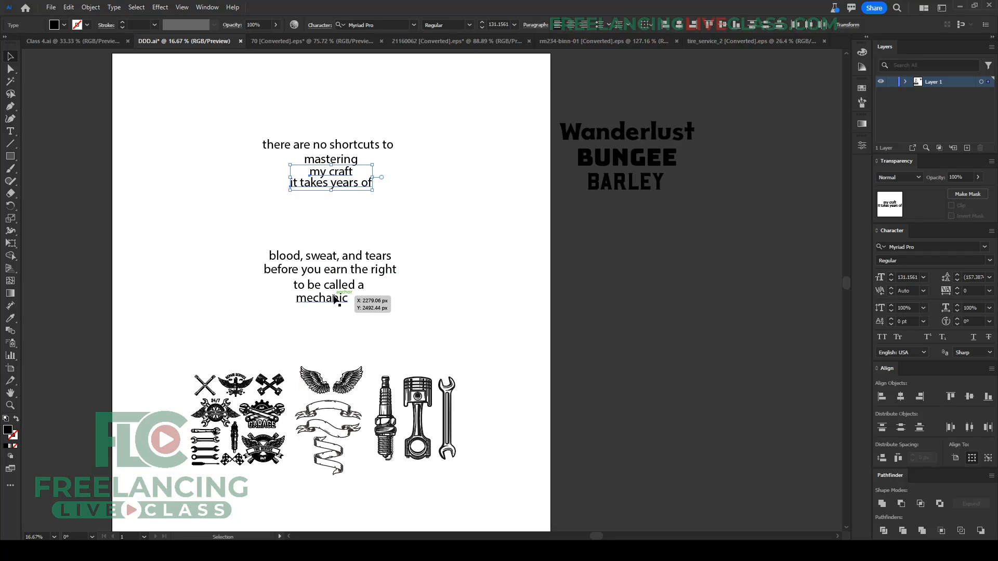
pyautogui.click(335, 300)
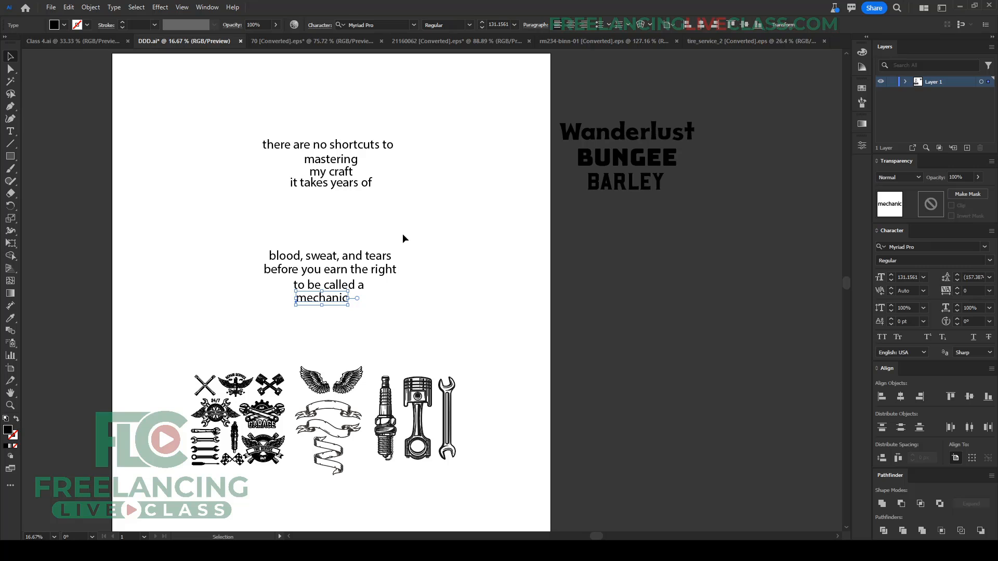
pyautogui.moveTo(411, 331); pyautogui.dragTo(203, 110)
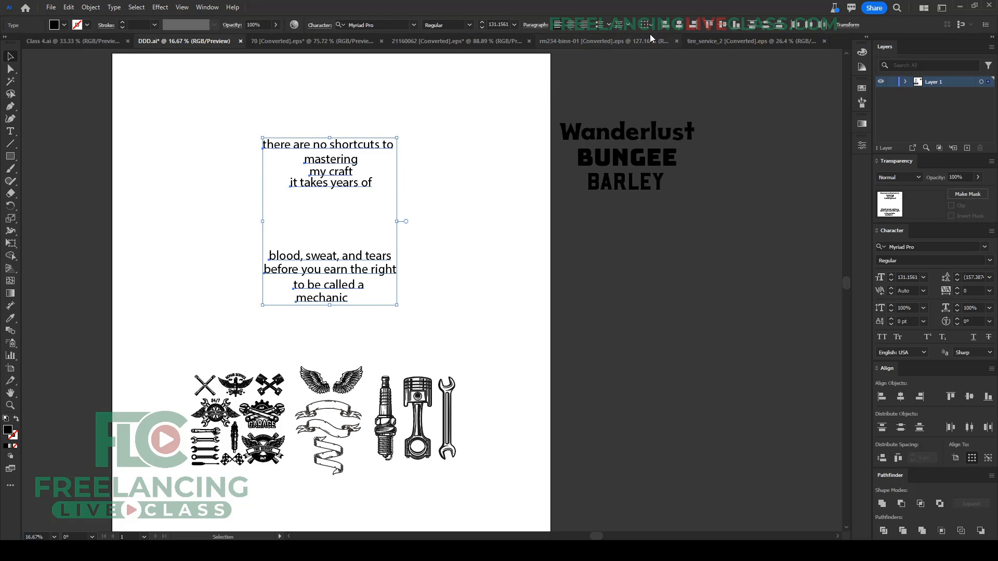
pyautogui.click(680, 26)
pyautogui.click(415, 178)
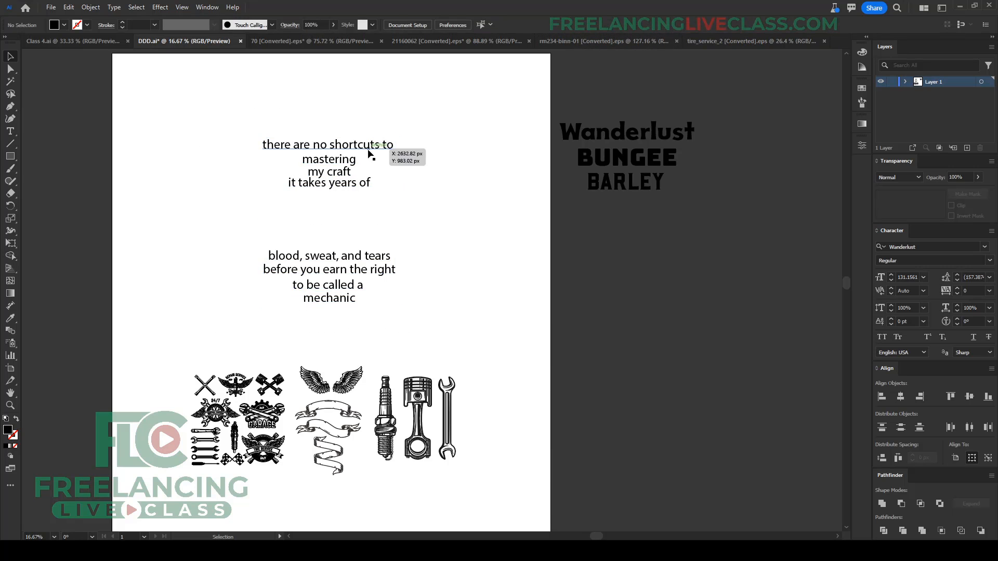
# Step: Copy the Bungee sample's text style onto the word "mastering" with the Eyedropper
pyautogui.click(340, 162)
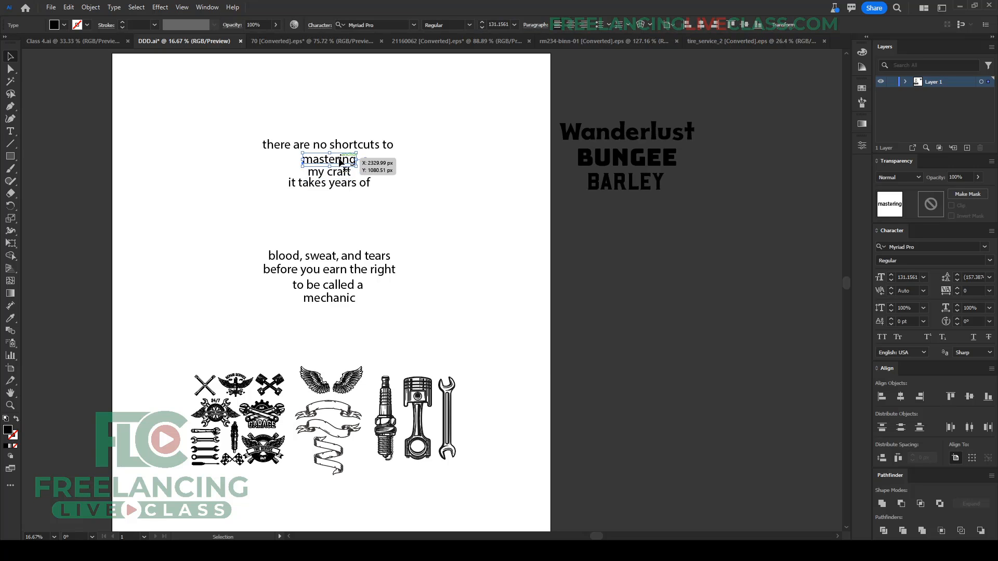
pyautogui.press('i')
pyautogui.click(608, 165)
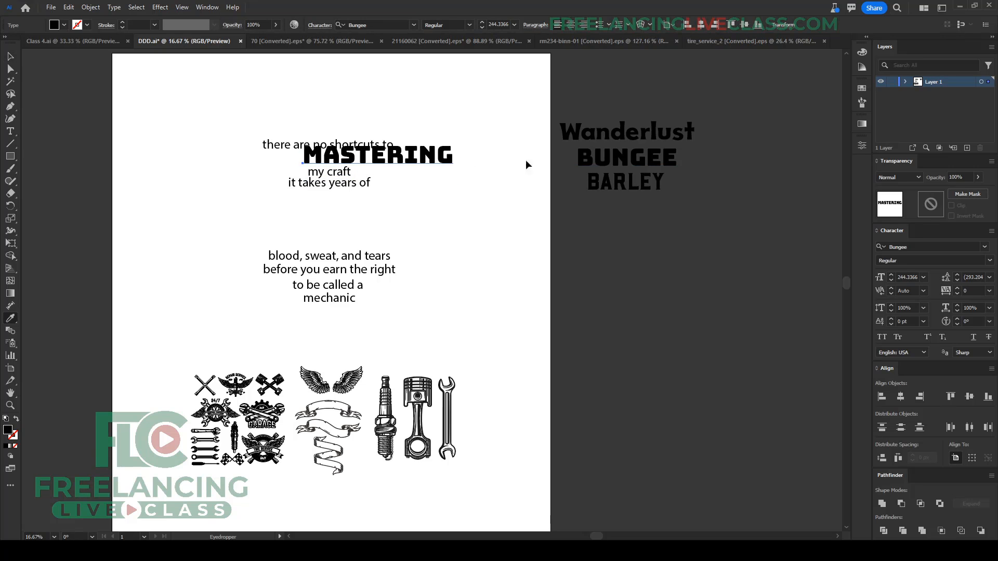
pyautogui.press('v')
# Step: Raise "there are no shortcuts to" clear of the enlarged "MASTERING" and position "MASTERING" centered directly beneath it
pyautogui.scroll(3, 338, 129)
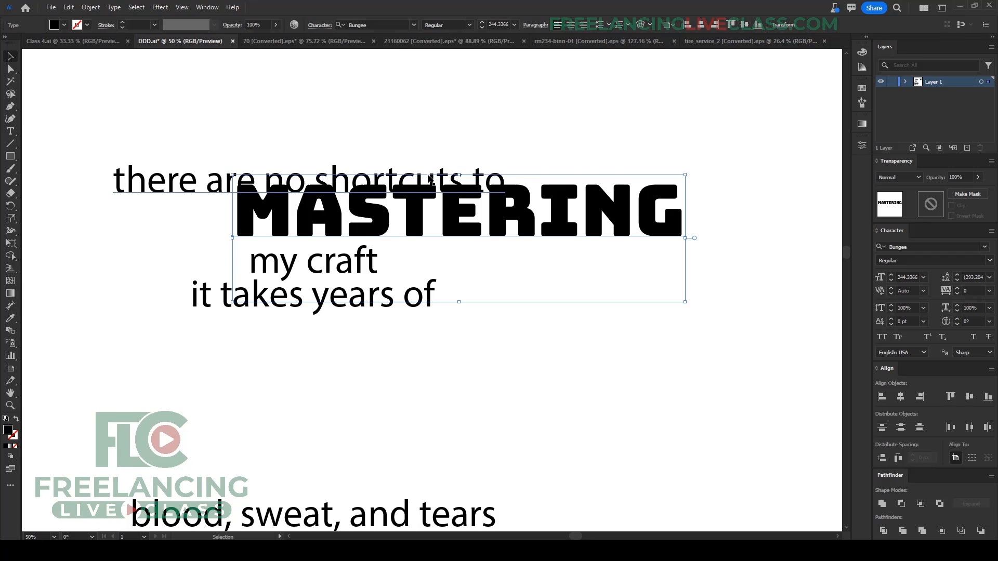
pyautogui.moveTo(432, 180); pyautogui.dragTo(468, 140)
pyautogui.moveTo(489, 209); pyautogui.dragTo(367, 189)
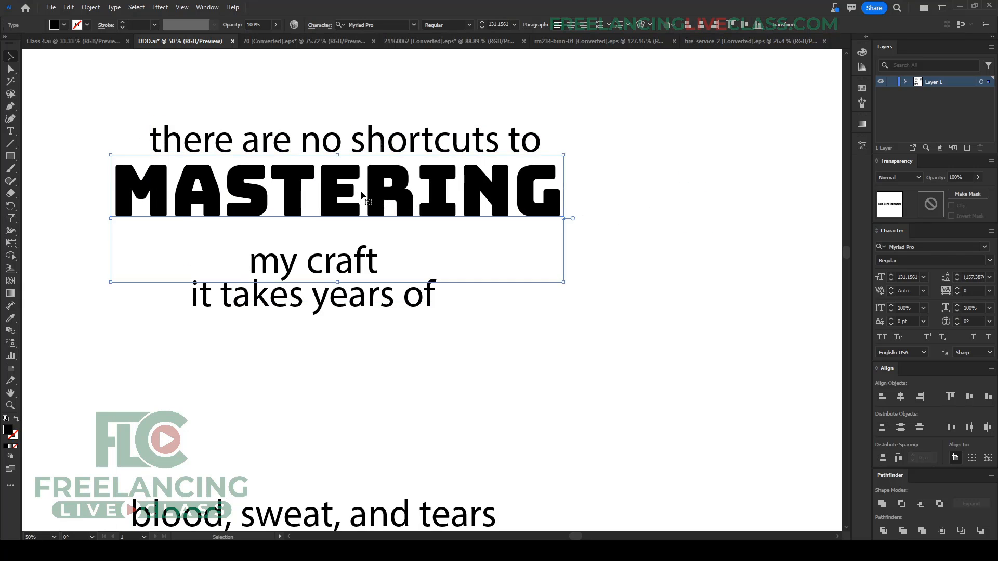
pyautogui.scroll(-1, 360, 190)
pyautogui.click(438, 289)
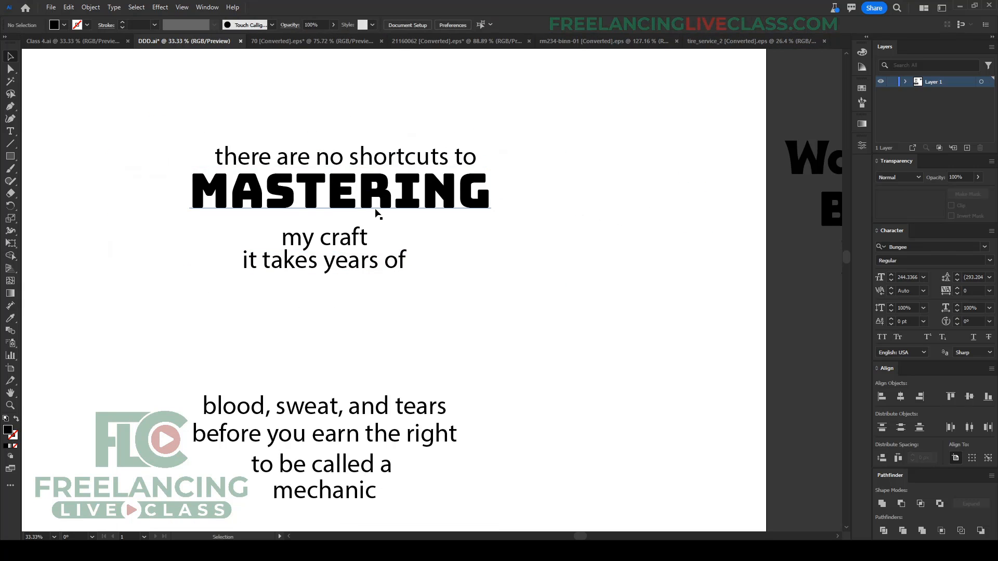
# Step: Position "my craft" and "it takes years of" centered closely beneath "MASTERING"
pyautogui.moveTo(350, 246); pyautogui.dragTo(366, 232)
pyautogui.moveTo(359, 266); pyautogui.dragTo(371, 250)
pyautogui.click(406, 304)
pyautogui.scroll(-1, 253, 237)
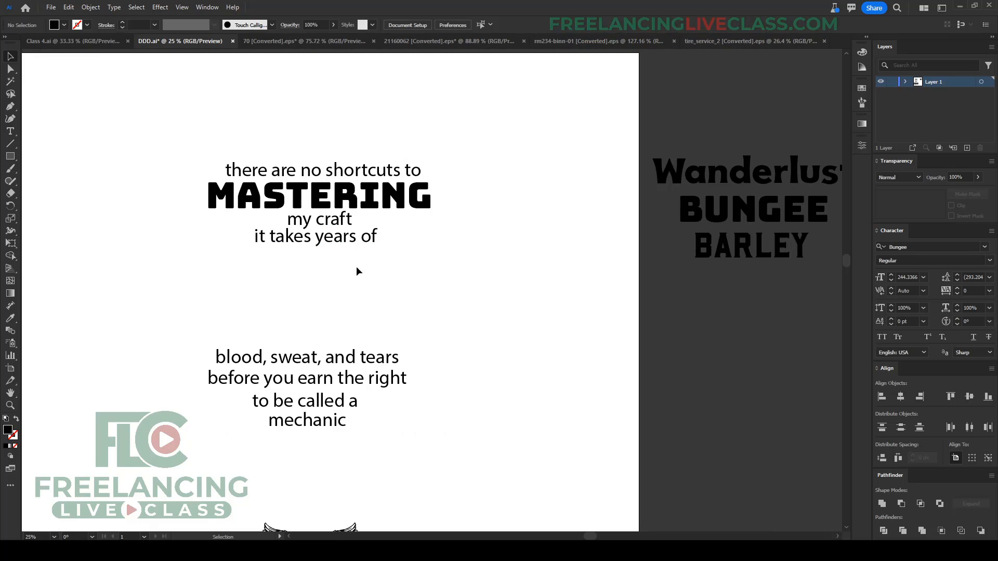
# Step: Copy the Wanderlust sample's text style onto "there are no shortcuts to" and set that line in all caps
pyautogui.click(411, 169)
pyautogui.press('i')
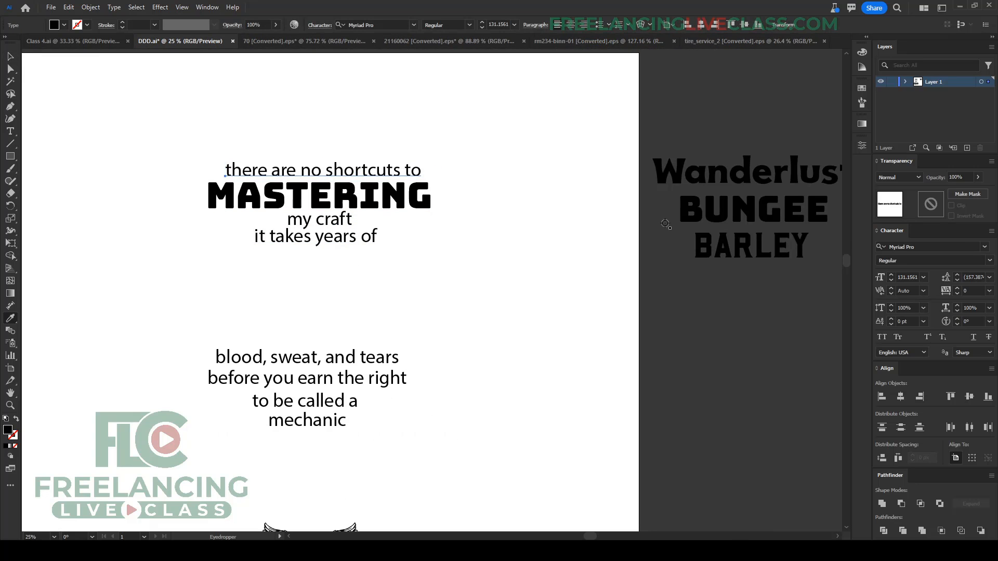
pyautogui.click(763, 171)
pyautogui.press('v')
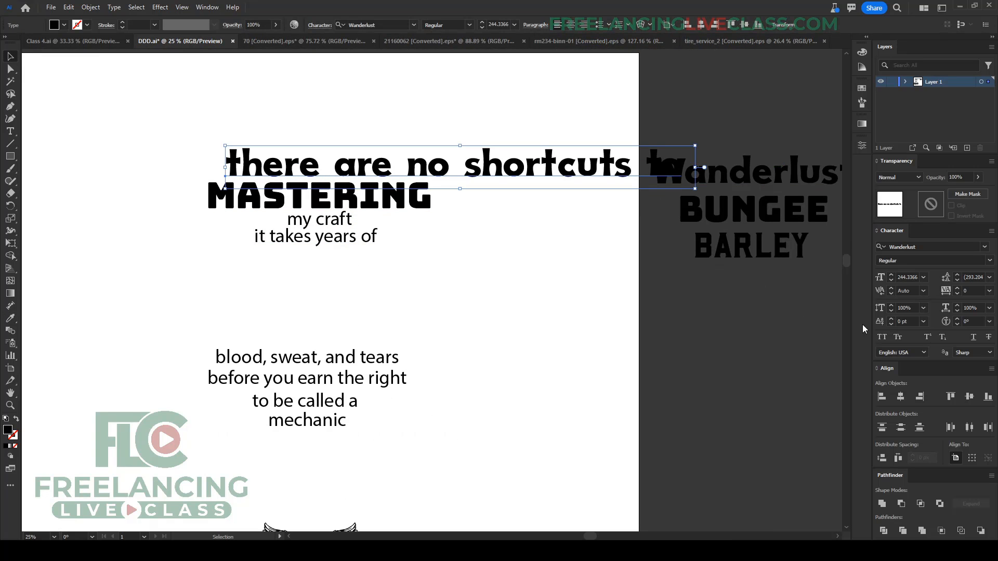
pyautogui.click(881, 338)
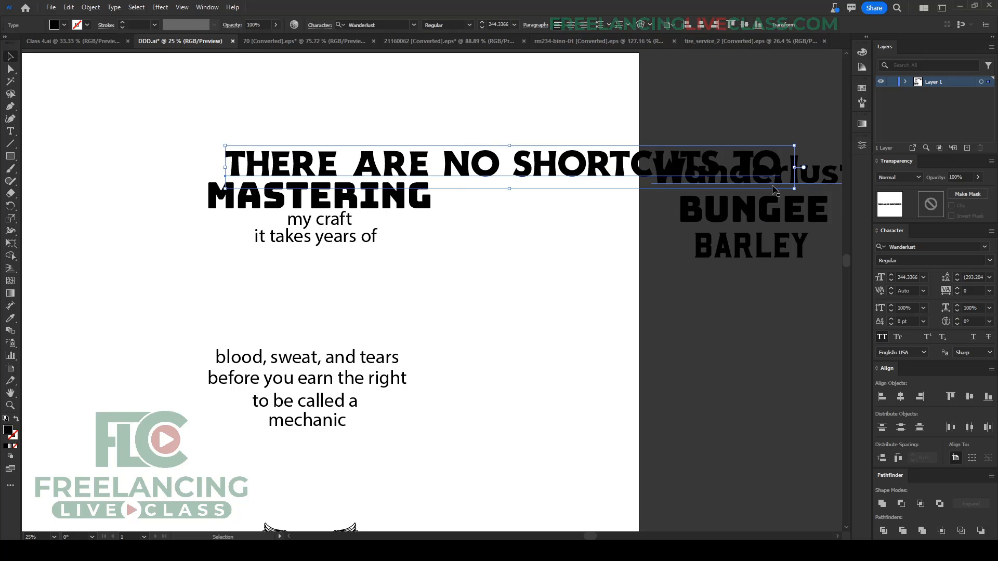
# Step: Scale "THERE ARE NO SHORTCUTS TO" down to about 81 pt and place it just above "MASTERING"
pyautogui.moveTo(795, 172); pyautogui.dragTo(413, 178)
pyautogui.moveTo(357, 166); pyautogui.dragTo(357, 172)
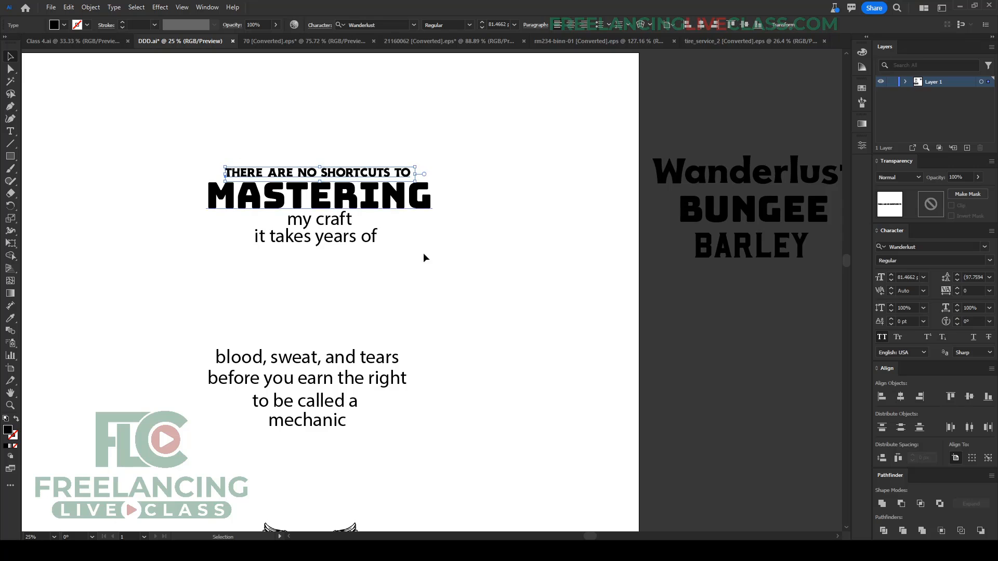
pyautogui.click(438, 267)
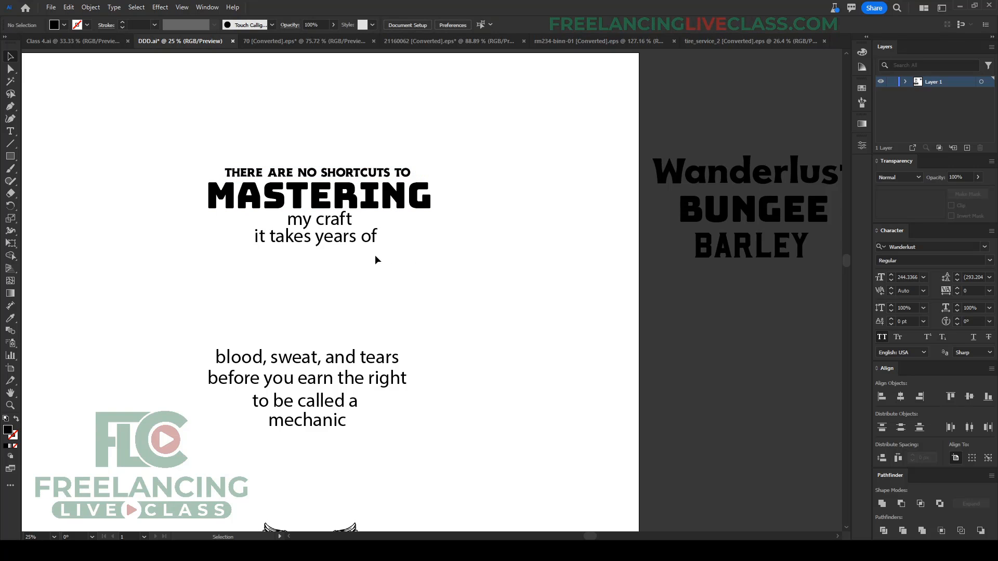
# Step: Copy the text style of "THERE ARE NO SHORTCUTS TO" onto the "my craft" line
pyautogui.moveTo(333, 250); pyautogui.dragTo(327, 227)
pyautogui.click(327, 226)
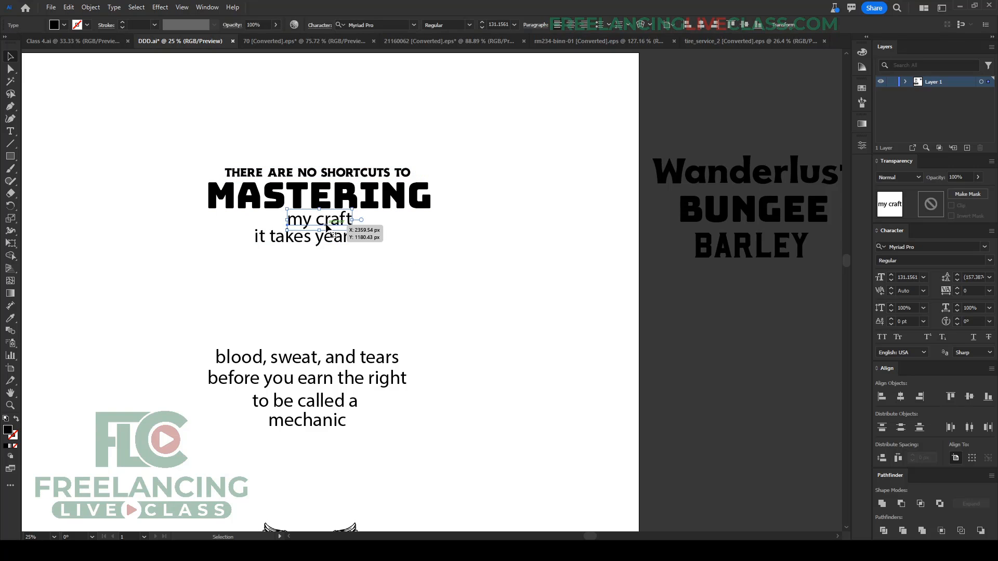
pyautogui.press('i')
pyautogui.click(341, 174)
pyautogui.press('v')
# Step: Copy the Barley sample's text style onto "it takes years of", scale it to about 113 pt and center it beneath "MY CRAFT"
pyautogui.click(333, 239)
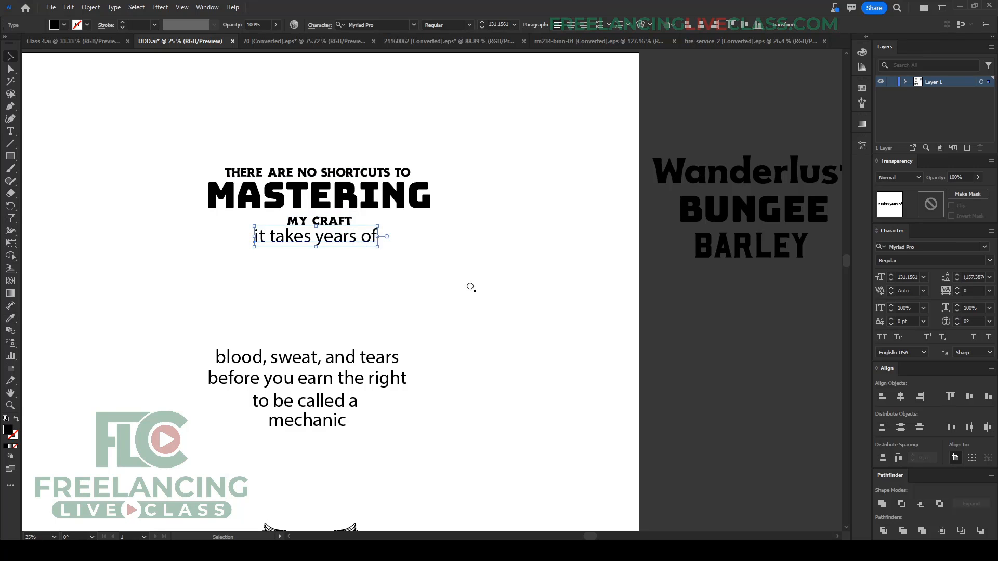
pyautogui.press('i')
pyautogui.click(751, 245)
pyautogui.press('v')
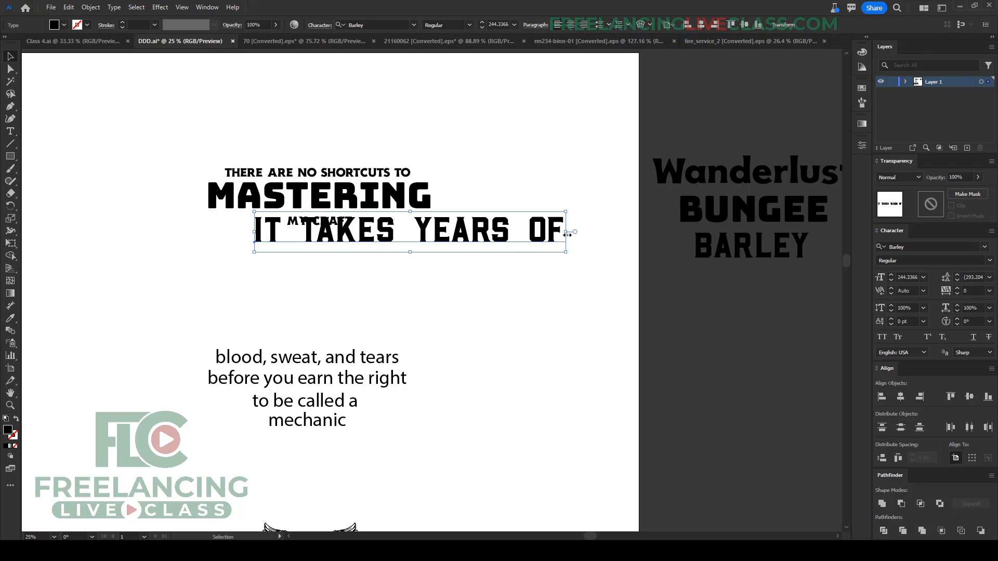
pyautogui.moveTo(552, 244); pyautogui.dragTo(363, 245)
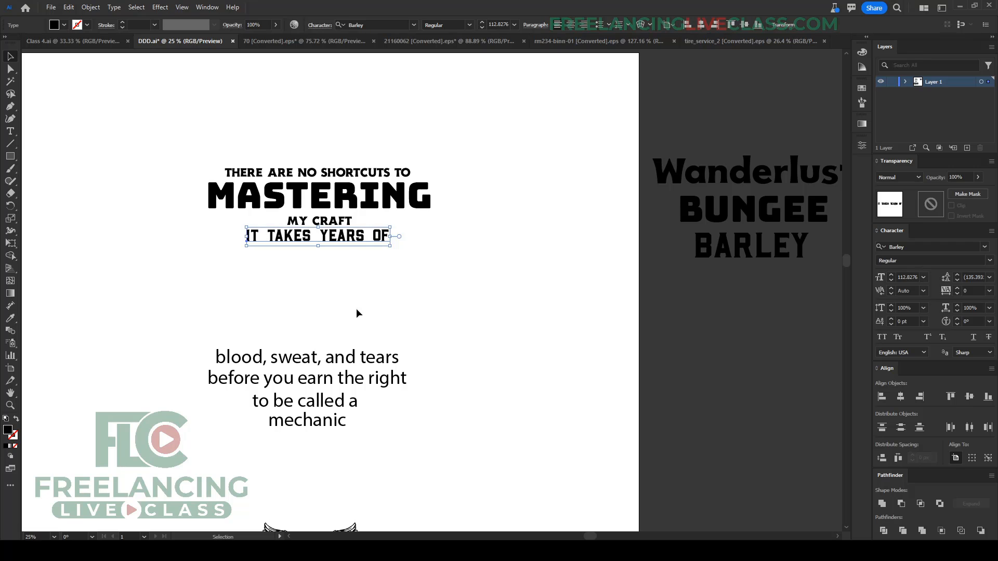
# Step: Match "blood, sweat, and tears" to the "IT TAKES YEARS OF" style and "before you earn the right" to the "THERE ARE NO SHORTCUTS TO" style
pyautogui.click(347, 359)
pyautogui.press('i')
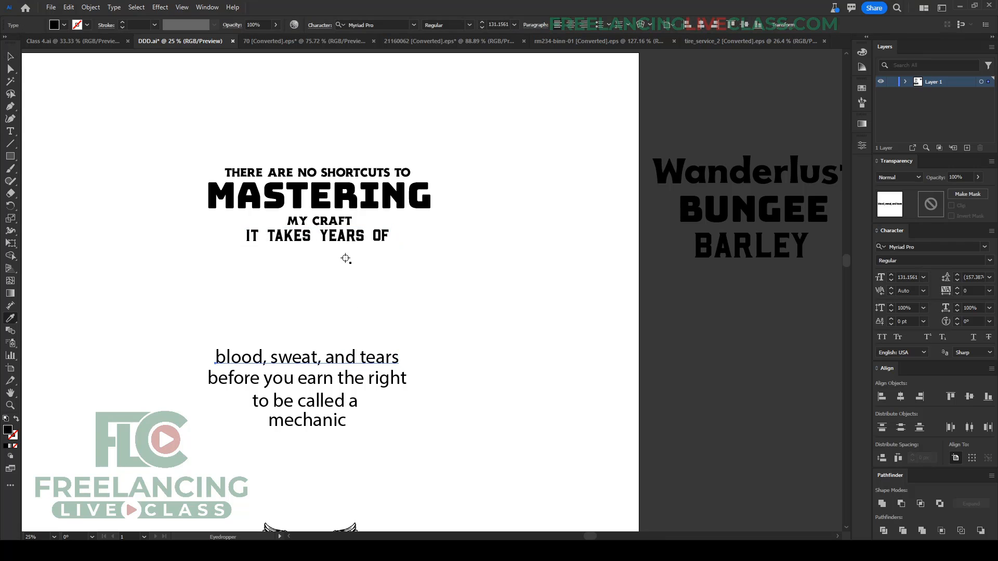
pyautogui.click(341, 237)
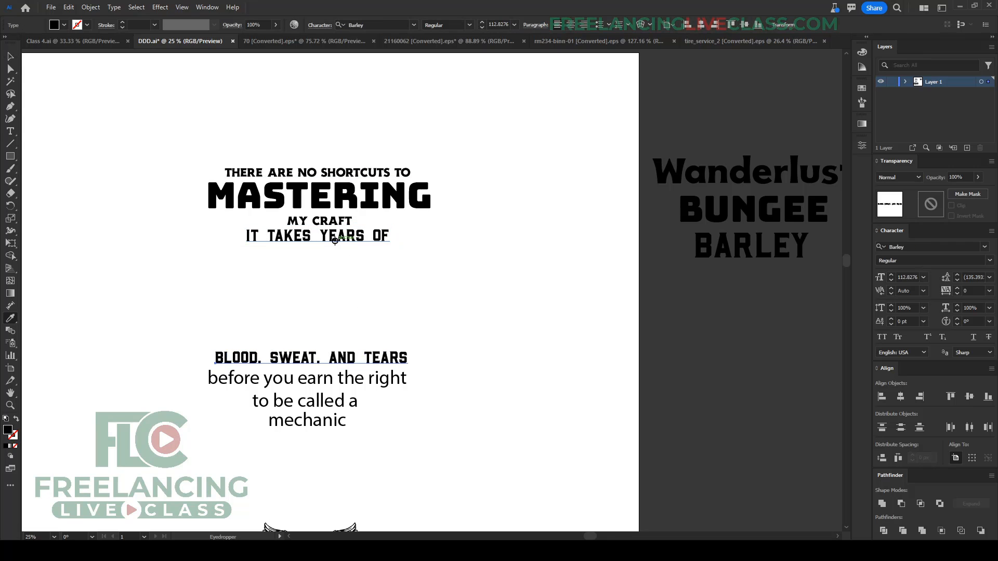
pyautogui.press('v')
pyautogui.click(319, 389)
pyautogui.press('i')
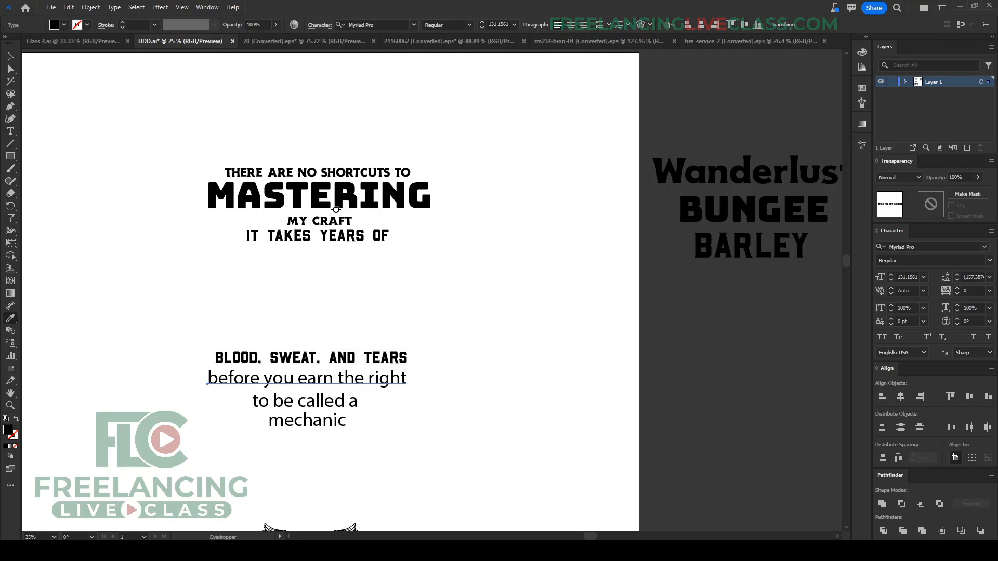
pyautogui.click(337, 173)
# Step: Match "to be called a" to "BLOOD, SWEAT, AND TEARS" and "mechanic" to "MASTERING", with "MECHANIC" placed beneath "TO BE CALLED A"
pyautogui.keyDown('ctrl'); pyautogui.click(331, 402); pyautogui.keyUp('ctrl')
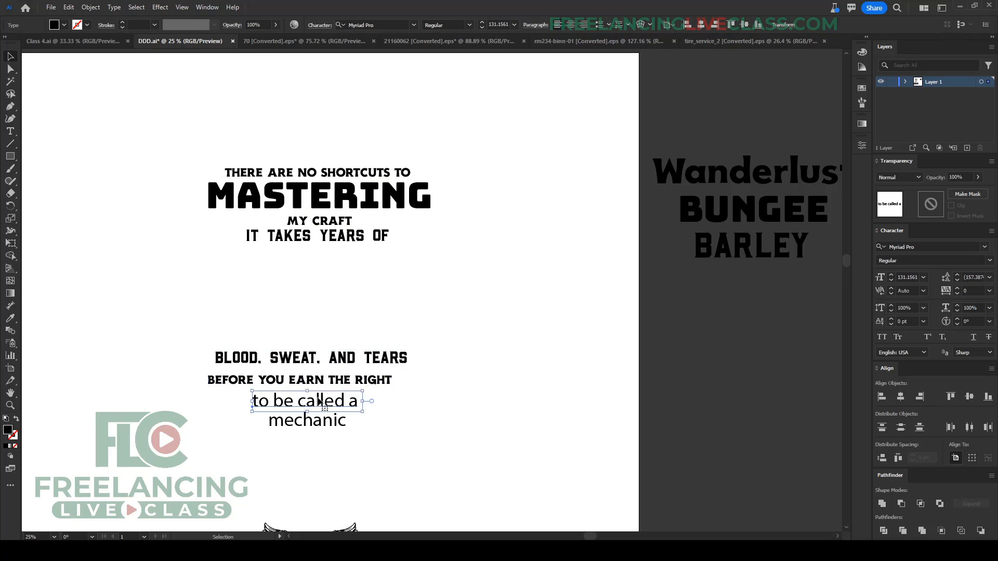
pyautogui.click(338, 355)
pyautogui.keyDown('ctrl'); pyautogui.click(333, 421); pyautogui.keyUp('ctrl')
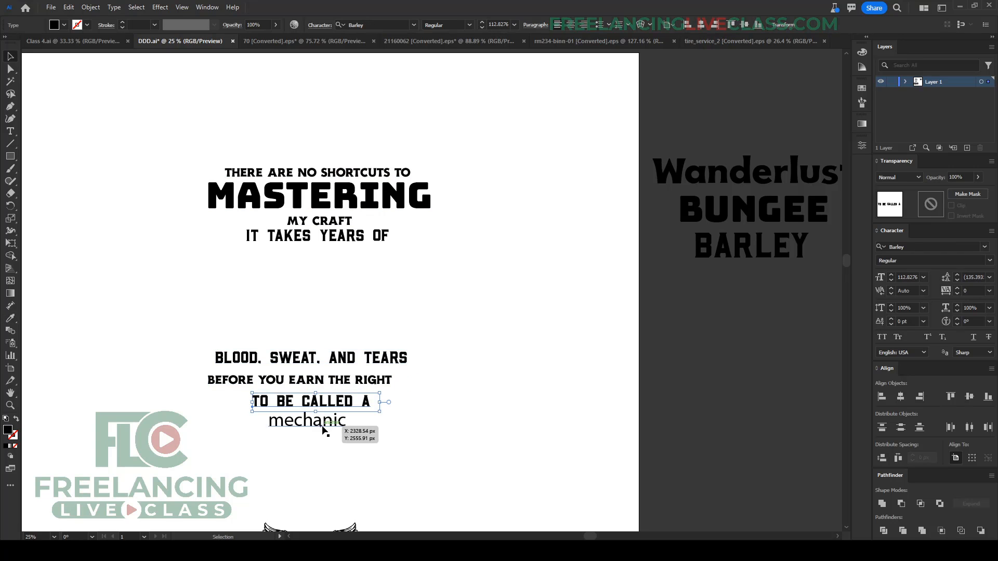
pyautogui.click(329, 212)
pyautogui.press('v')
pyautogui.moveTo(433, 415); pyautogui.dragTo(380, 427)
pyautogui.click(463, 388)
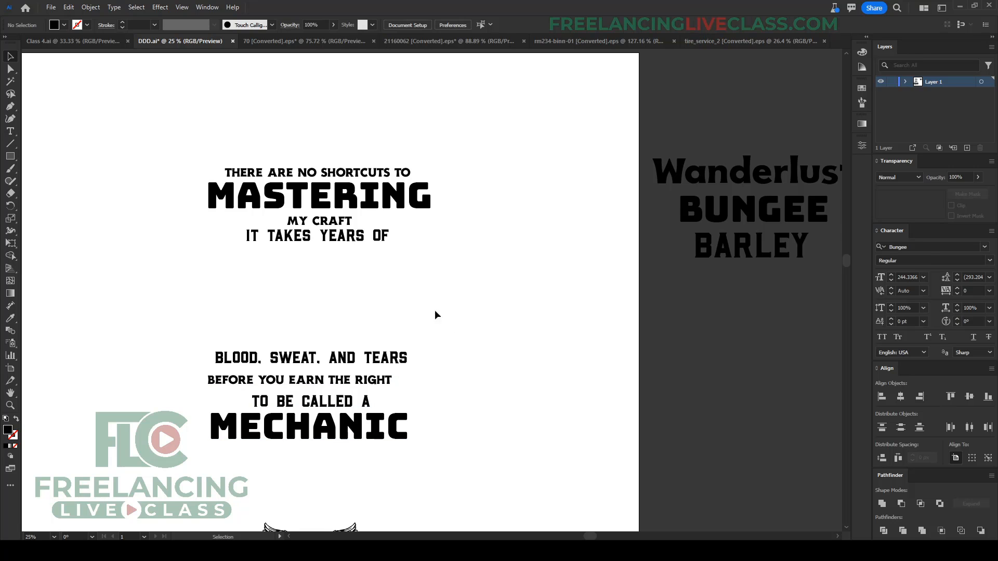
# Step: Move all the quote lines together into the artboard's upper-left area
pyautogui.moveTo(385, 291); pyautogui.dragTo(539, 272)
pyautogui.hotkey('ctrl', '-')
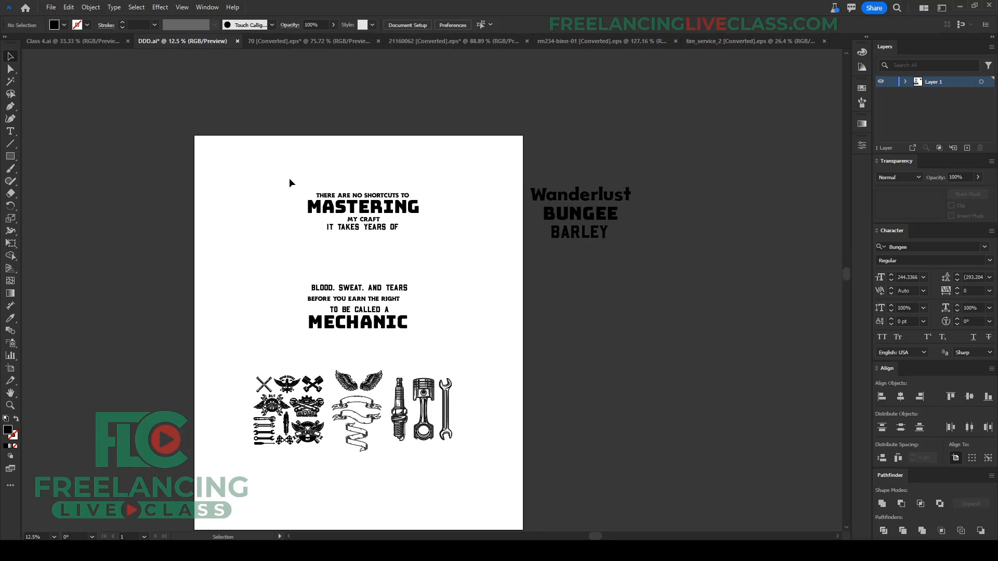
pyautogui.moveTo(289, 176); pyautogui.dragTo(436, 336)
pyautogui.moveTo(388, 296); pyautogui.dragTo(322, 255)
pyautogui.click(385, 318)
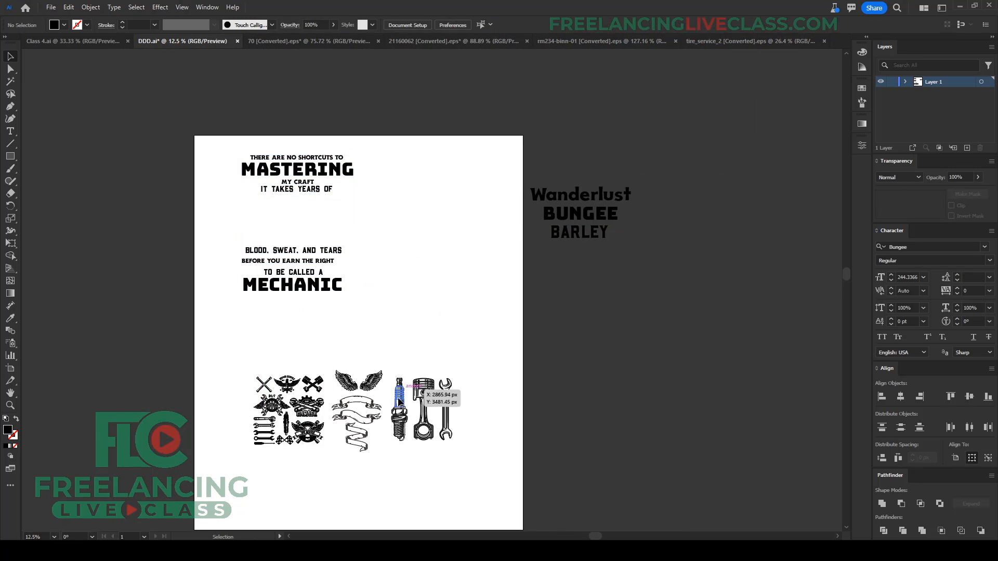
# Step: Examine the mechanic graphics beneath the quote, including the "REPAIR SERVICE" badge's winged spark plug and crossed wrenches
pyautogui.scroll(2, 373, 425)
pyautogui.scroll(2, 406, 385)
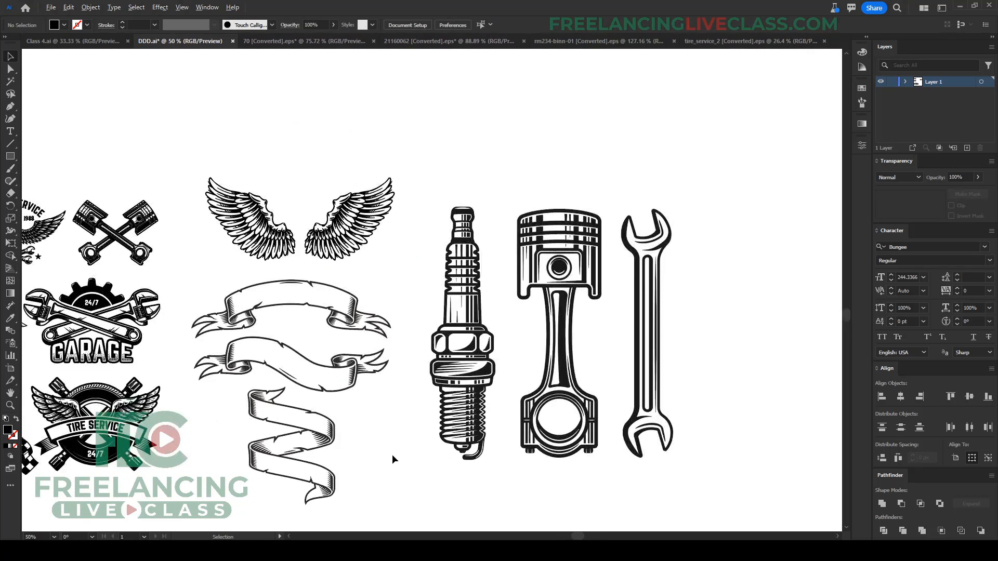
pyautogui.moveTo(406, 363); pyautogui.dragTo(493, 391)
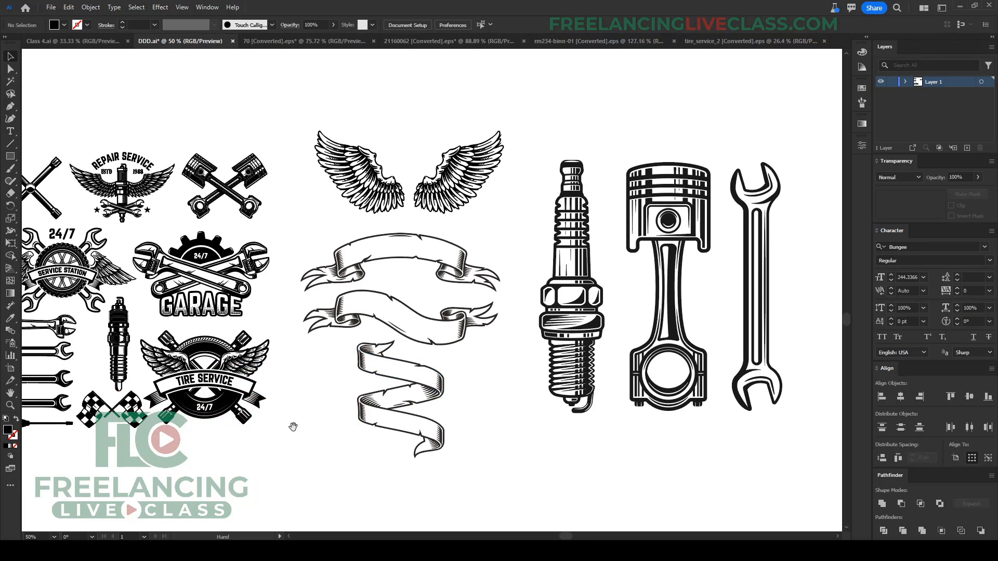
pyautogui.moveTo(292, 427); pyautogui.dragTo(396, 421)
pyautogui.moveTo(586, 389); pyautogui.dragTo(531, 398)
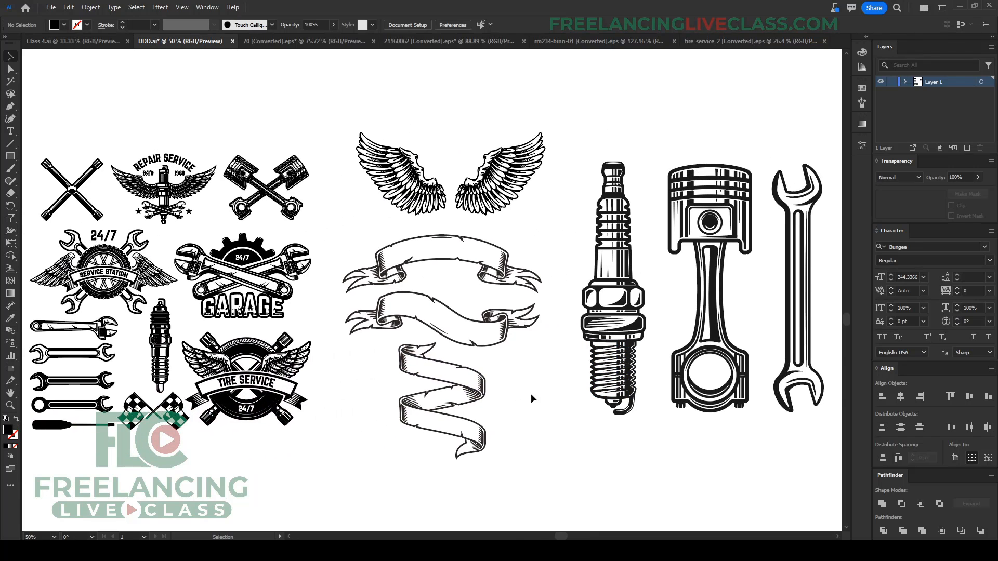
pyautogui.scroll(-1, 348, 415)
pyautogui.moveTo(470, 452); pyautogui.dragTo(494, 476)
pyautogui.click(588, 466)
pyautogui.scroll(1, 587, 466)
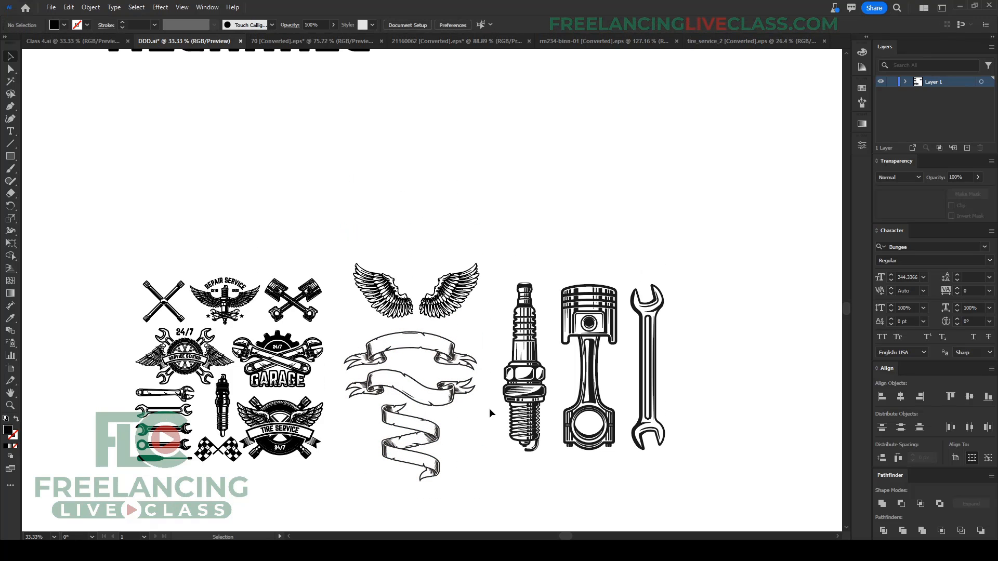
pyautogui.scroll(1, 489, 408)
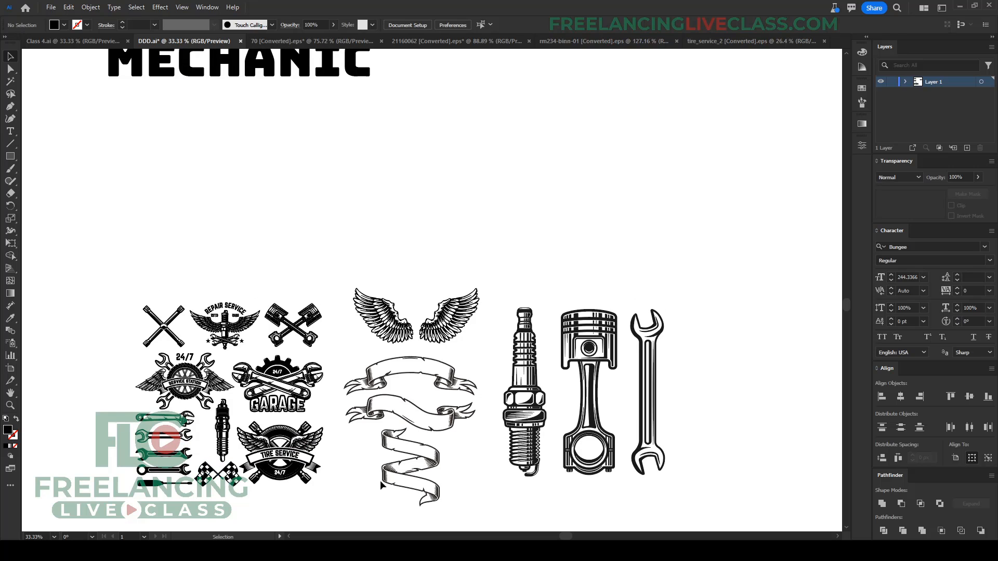
pyautogui.scroll(-1, 178, 303)
pyautogui.scroll(4, 186, 301)
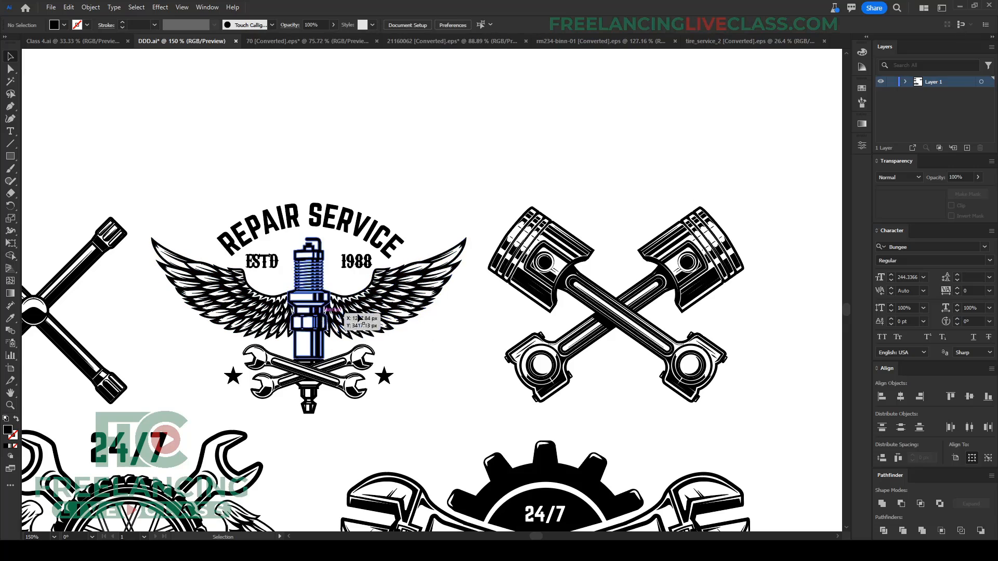
pyautogui.scroll(-4, 237, 251)
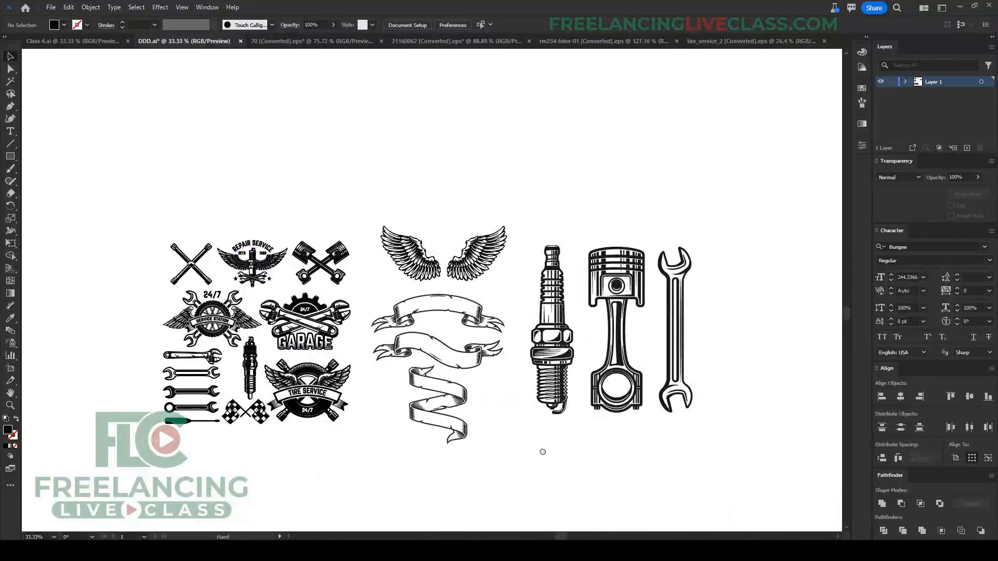
pyautogui.moveTo(543, 453); pyautogui.dragTo(433, 439)
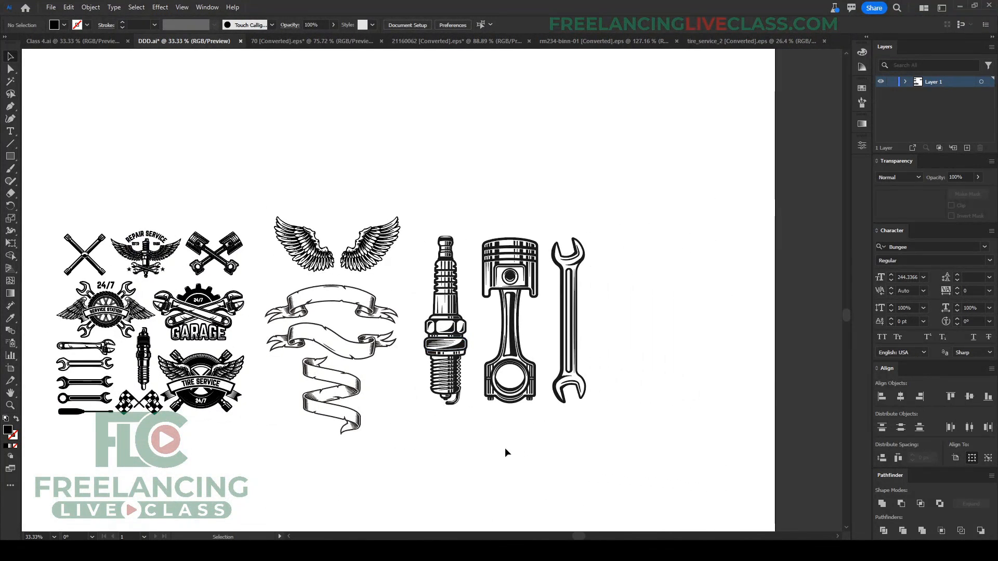
# Step: Move the large spark plug into the blank area above the graphics and center the wings on it, enlarged to about 929 px wide
pyautogui.moveTo(454, 357); pyautogui.dragTo(459, 225)
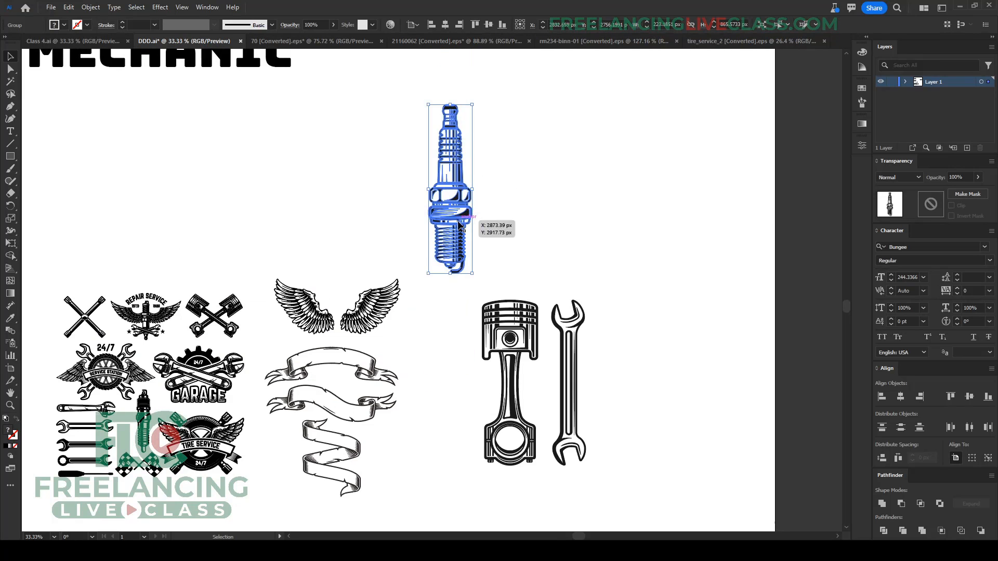
pyautogui.moveTo(393, 290); pyautogui.dragTo(502, 137)
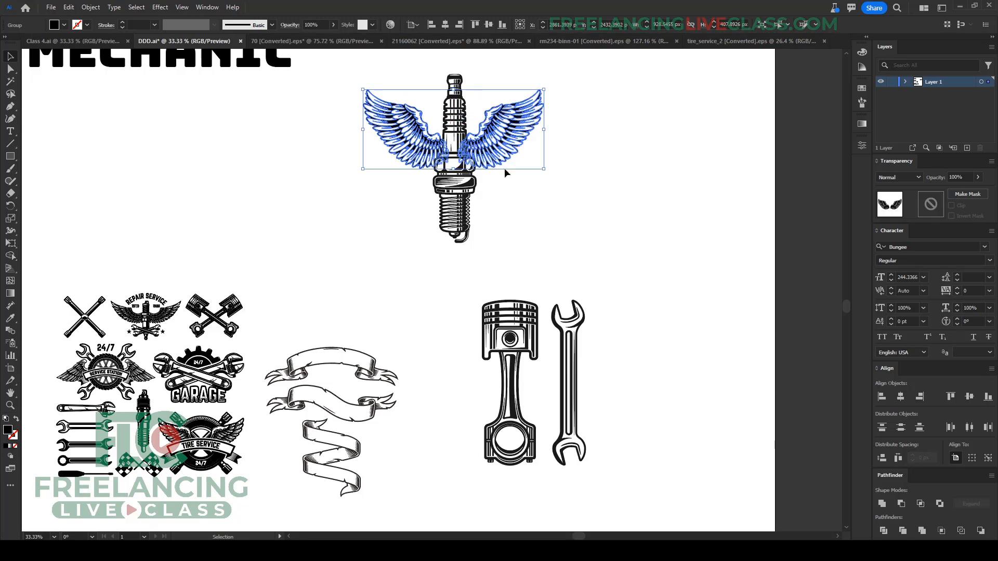
pyautogui.keyDown('shift'); pyautogui.click(455, 140); pyautogui.keyUp('shift')
pyautogui.click(444, 27)
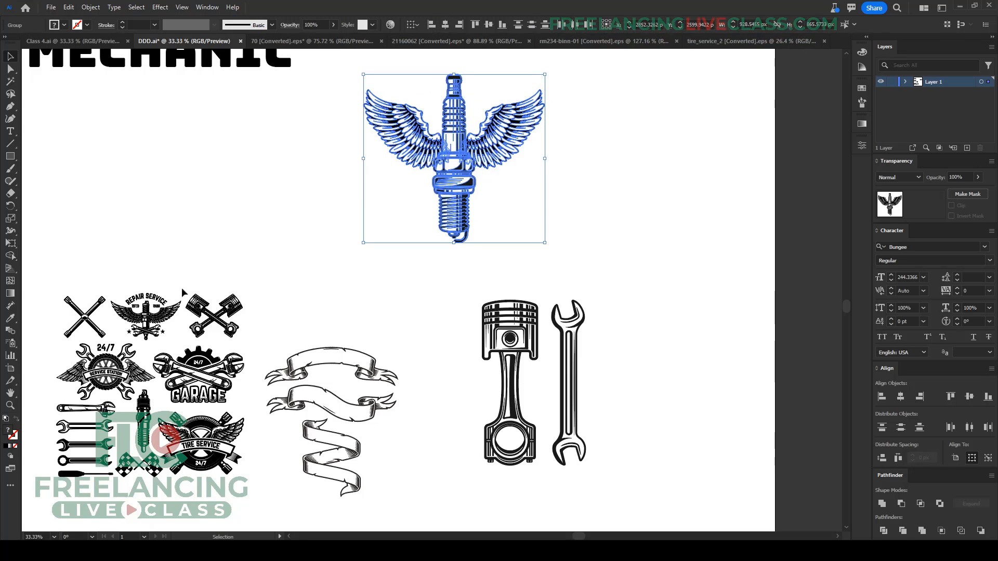
pyautogui.click(358, 317)
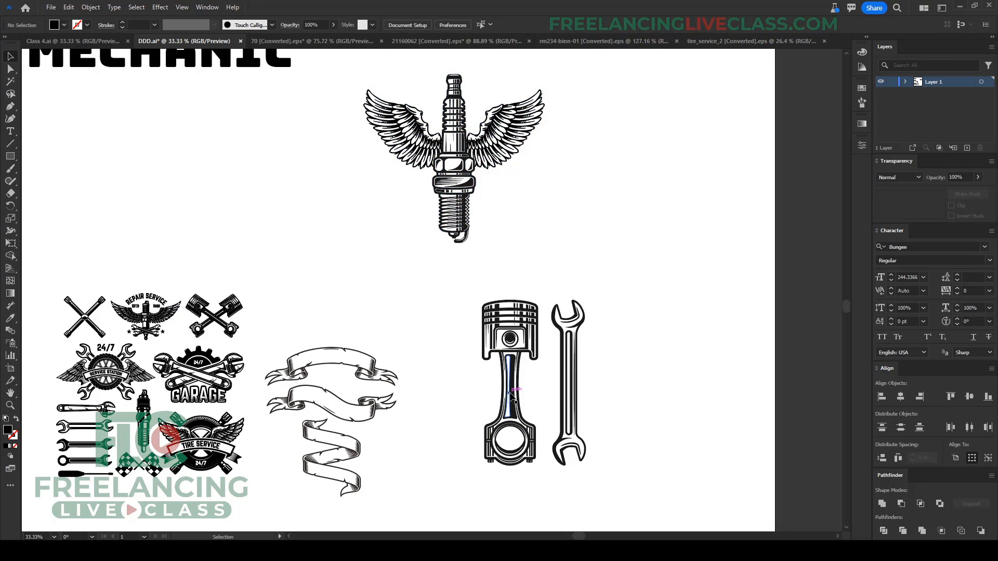
# Step: Move the piston beside the ribbons, place the large wrench below the winged spark plug and rotate it to a shallow downward diagonal
pyautogui.moveTo(512, 395); pyautogui.dragTo(432, 465)
pyautogui.moveTo(571, 409); pyautogui.dragTo(522, 343)
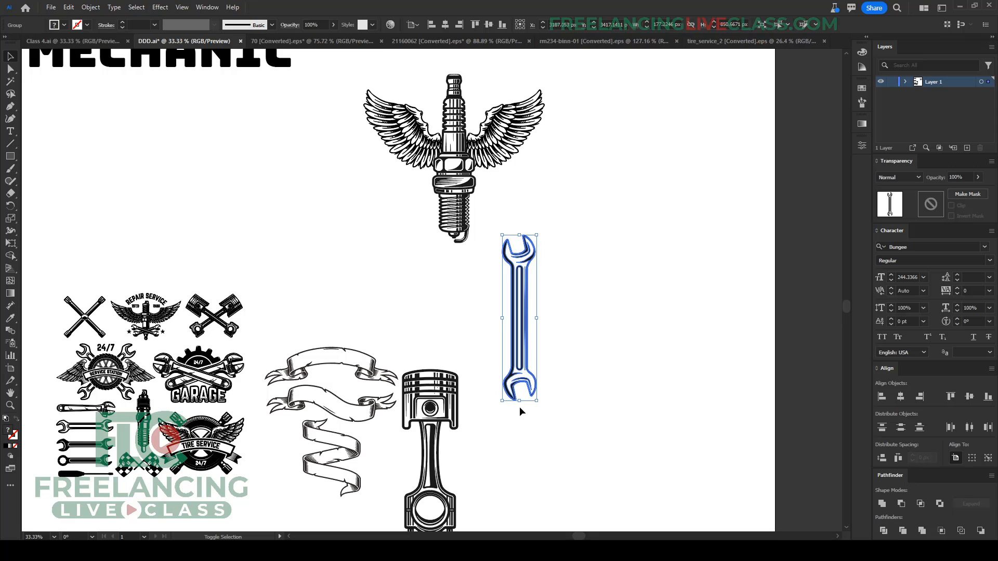
pyautogui.moveTo(520, 404); pyautogui.dragTo(602, 347)
pyautogui.press('a')
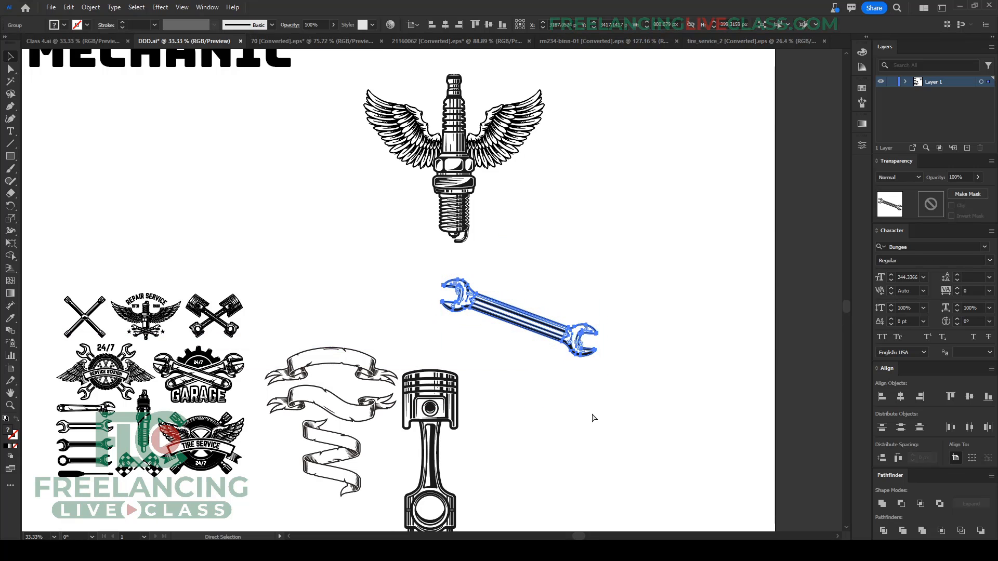
pyautogui.press('v')
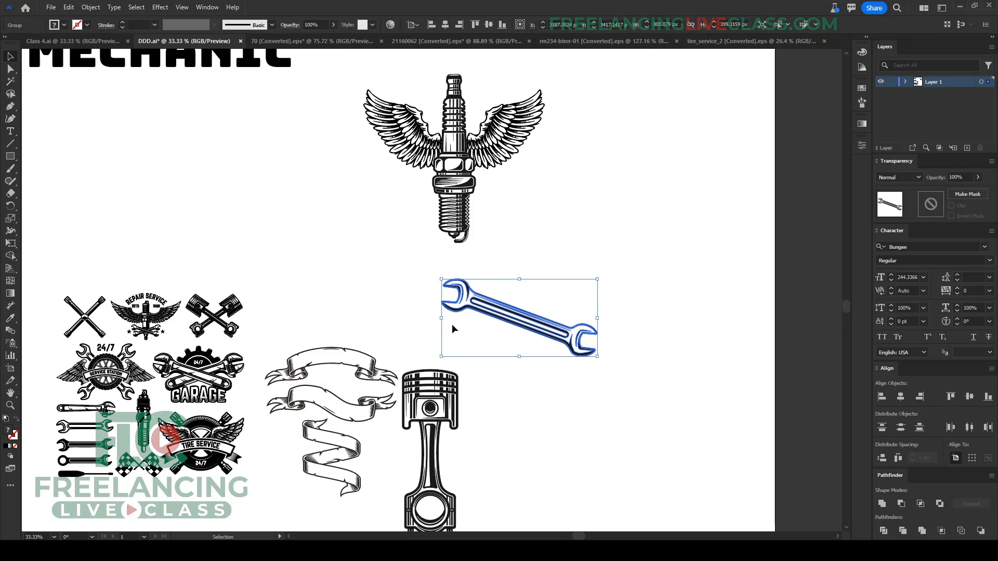
# Step: Reflect a copy of the diagonal wrench to form a crossed pair and group the two wrenches
pyautogui.press('o')
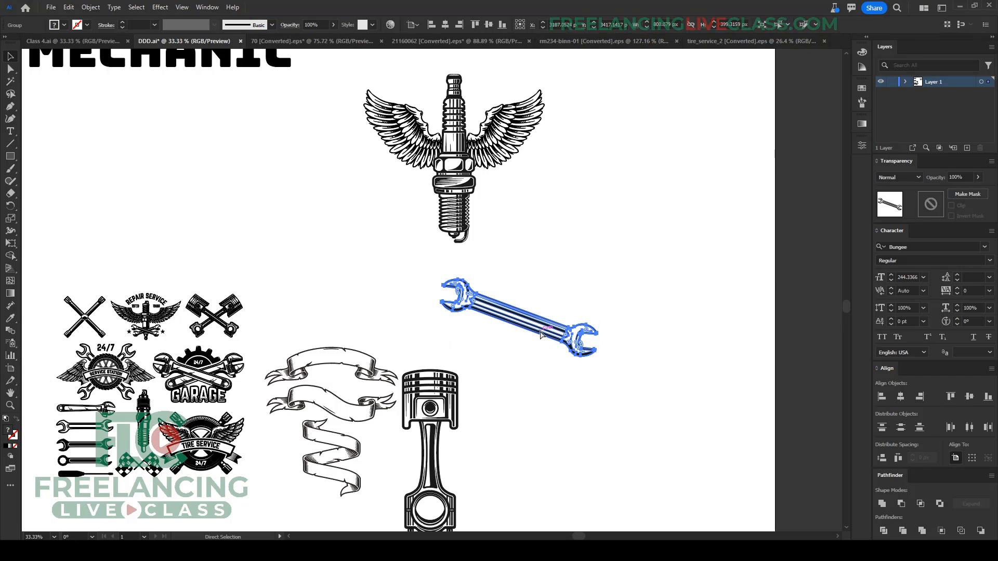
pyautogui.keyDown('alt'); pyautogui.click(535, 332); pyautogui.keyUp('alt')
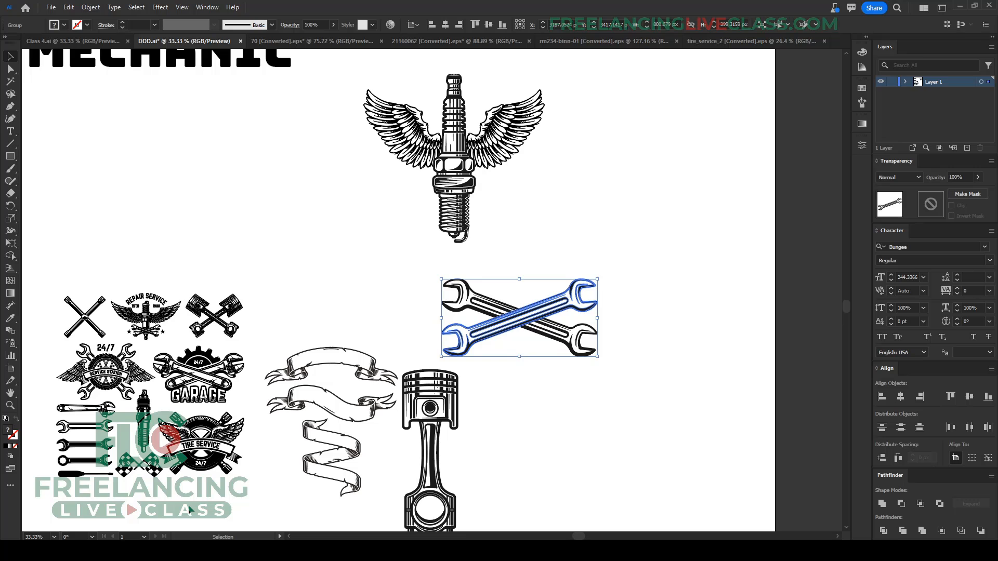
pyautogui.click(571, 437)
pyautogui.press('F10')
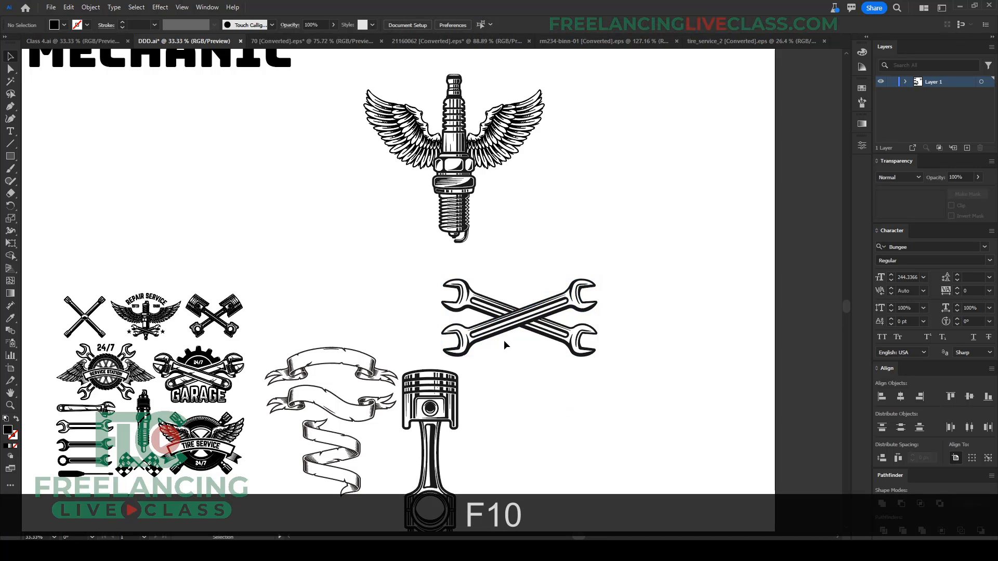
# Step: Place the crossed wrenches over the lower half of the winged spark plug and bring them to the front
pyautogui.click(522, 325)
pyautogui.moveTo(532, 326); pyautogui.dragTo(464, 209)
pyautogui.hotkey('ctrl', 'shift', ']')
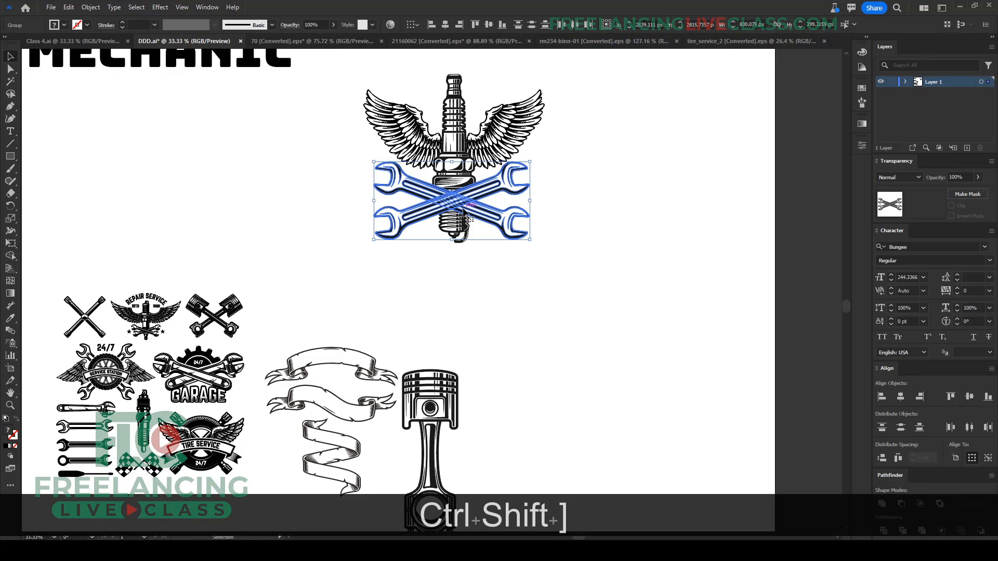
pyautogui.scroll(1, 463, 210)
pyautogui.scroll(3, 571, 250)
pyautogui.click(571, 252)
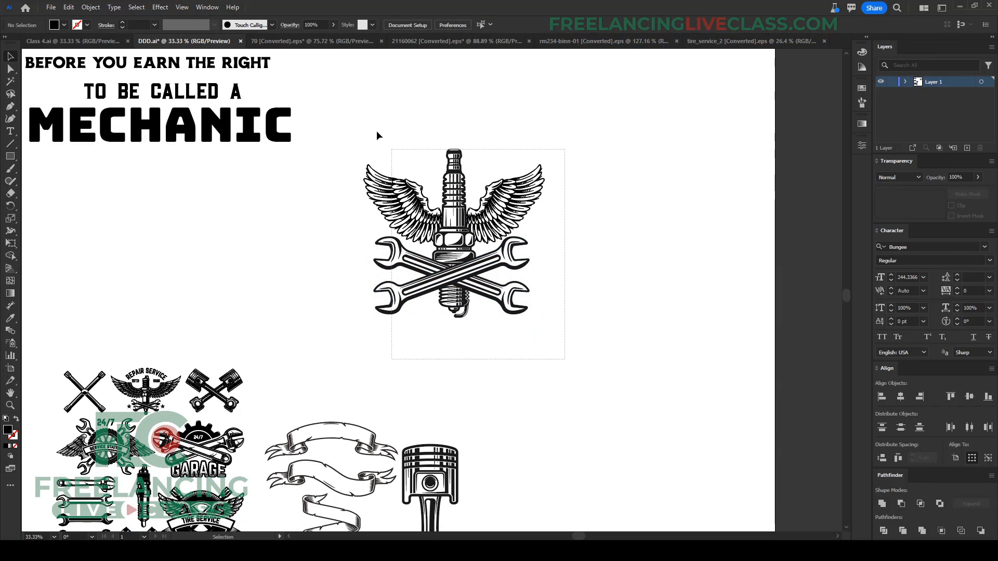
# Step: Align the spark plug, wings and crossed wrenches on their horizontal centers
pyautogui.moveTo(376, 131); pyautogui.dragTo(353, 106)
pyautogui.click(446, 26)
pyautogui.click(579, 278)
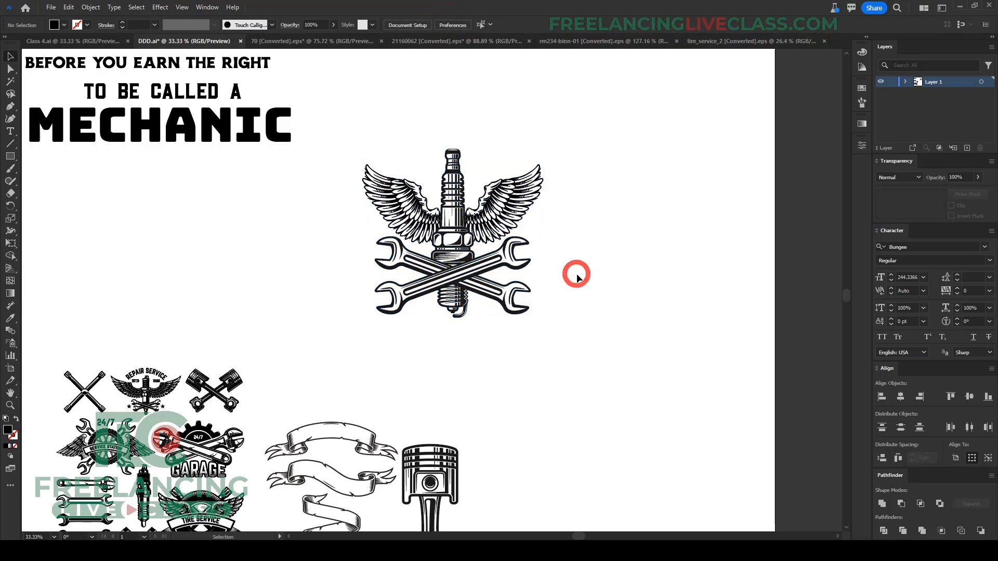
pyautogui.scroll(-1, 554, 328)
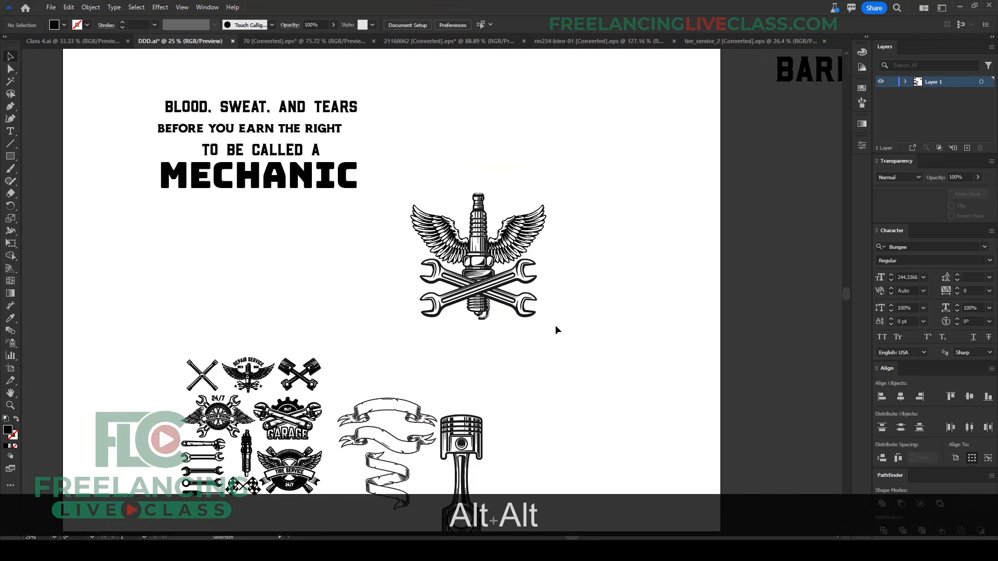
pyautogui.click(594, 222)
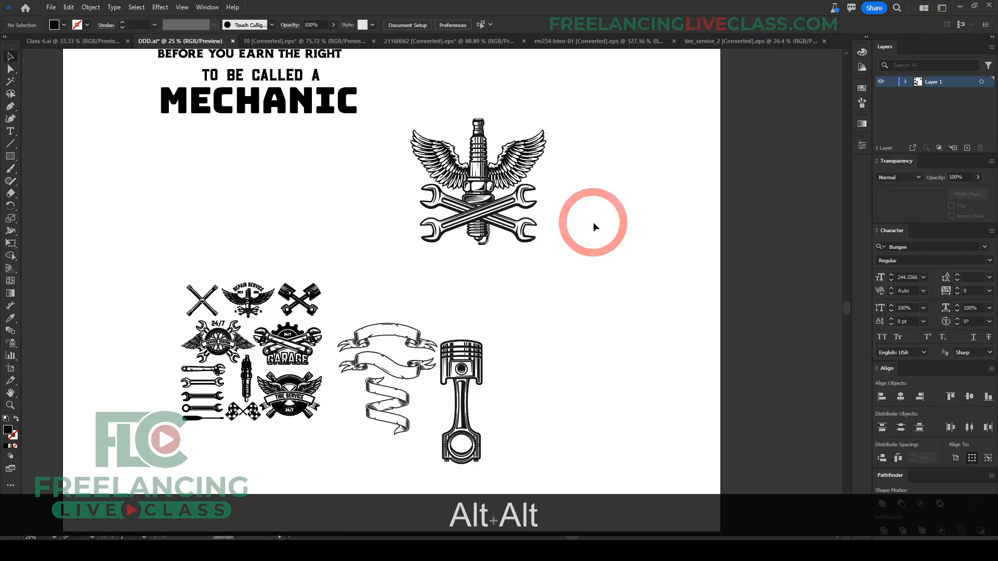
# Step: Move the winged spark plug with crossed wrenches up beside the lower quote lines
pyautogui.scroll(1, 594, 223)
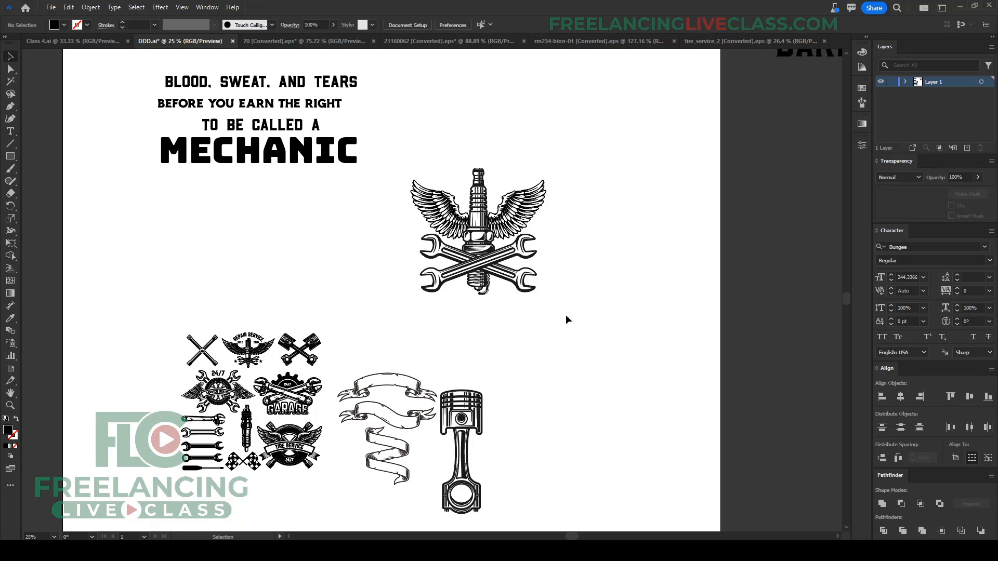
pyautogui.click(462, 290)
pyautogui.scroll(4, 488, 326)
pyautogui.moveTo(490, 341); pyautogui.dragTo(479, 219)
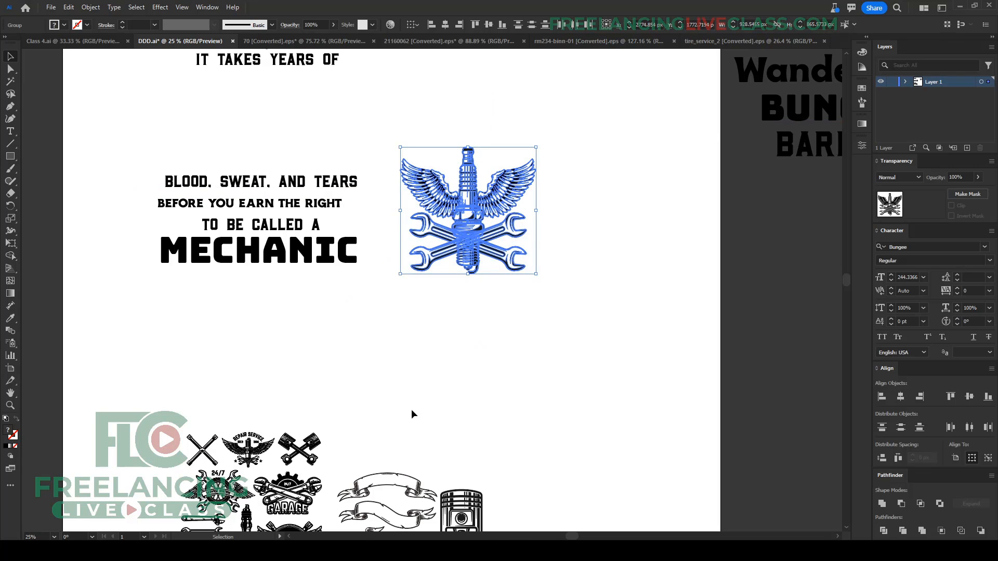
# Step: Place the arched ribbon over the top of the winged spark plug and enlarge it to about 1038 px wide
pyautogui.moveTo(416, 489); pyautogui.dragTo(603, 157)
pyautogui.scroll(2, 494, 156)
pyautogui.moveTo(507, 161); pyautogui.dragTo(498, 179)
pyautogui.click(641, 274)
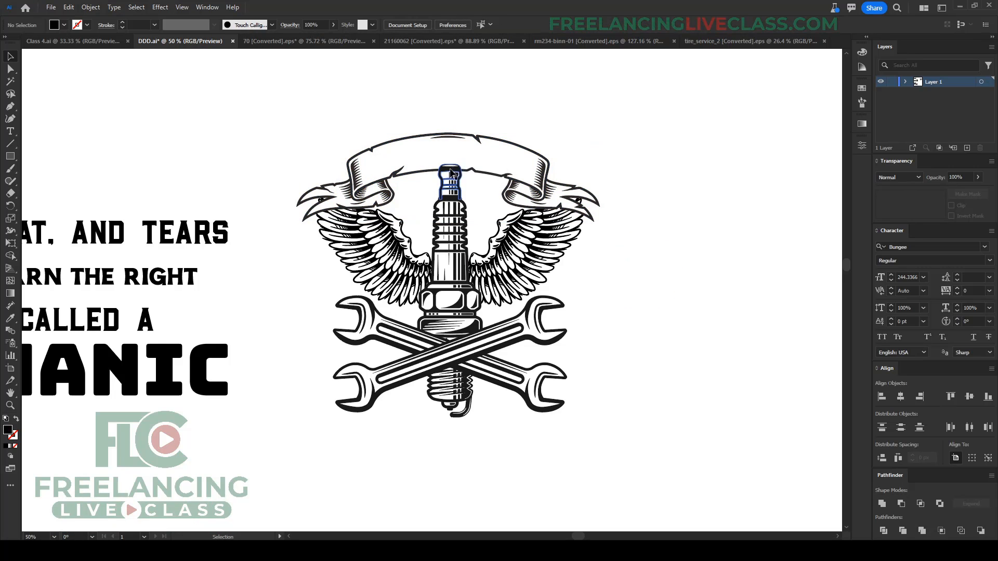
# Step: Duplicate the arched ribbon below the spark plug and rotate the copy 180° to mirror the upper one
pyautogui.scroll(-2, 491, 182)
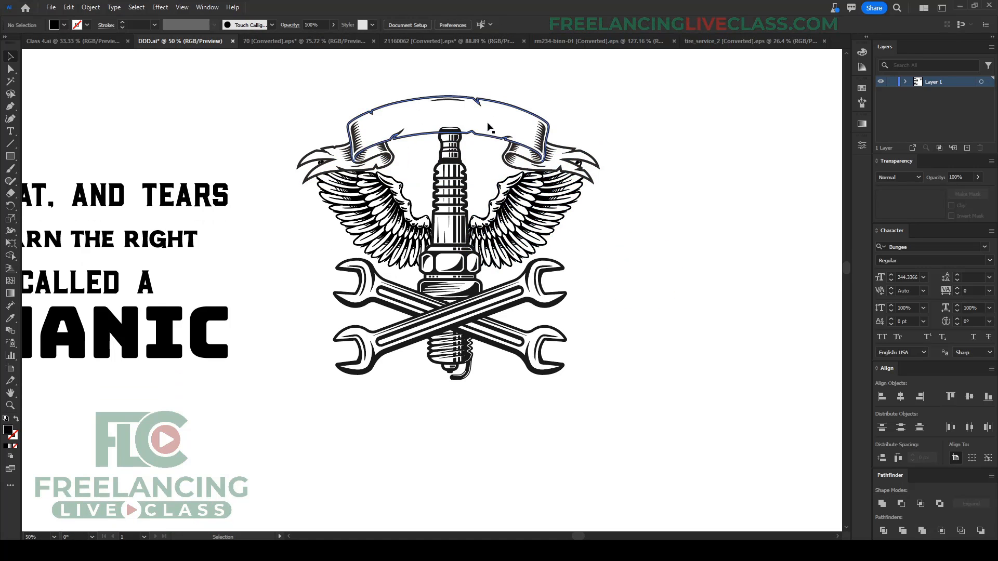
pyautogui.moveTo(490, 129); pyautogui.dragTo(487, 384)
pyautogui.moveTo(609, 389); pyautogui.dragTo(346, 410)
pyautogui.click(679, 374)
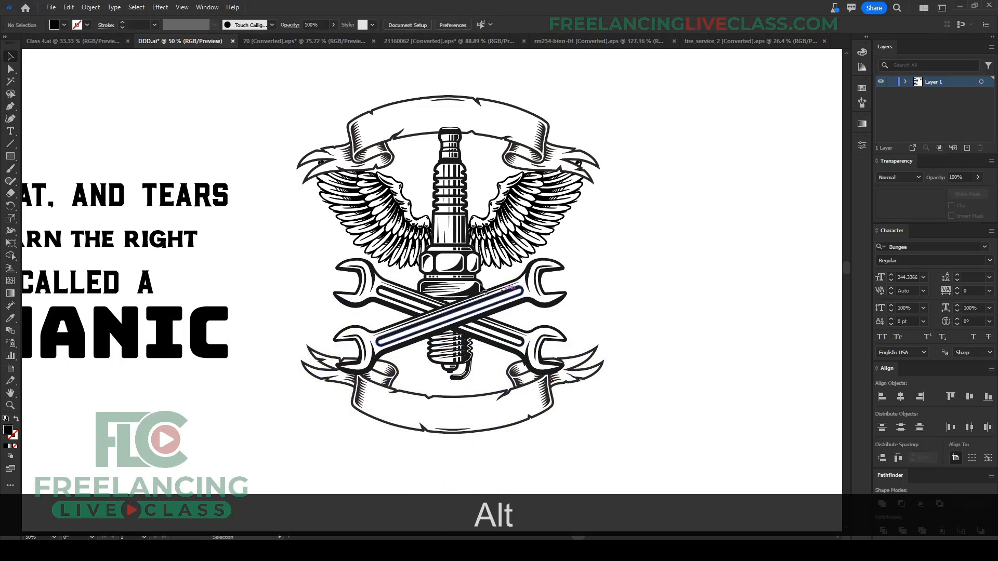
# Step: Align both ribbons and the winged spark plug artwork on their horizontal centers
pyautogui.scroll(-1, 466, 284)
pyautogui.click(631, 326)
pyautogui.moveTo(340, 127); pyautogui.dragTo(333, 108)
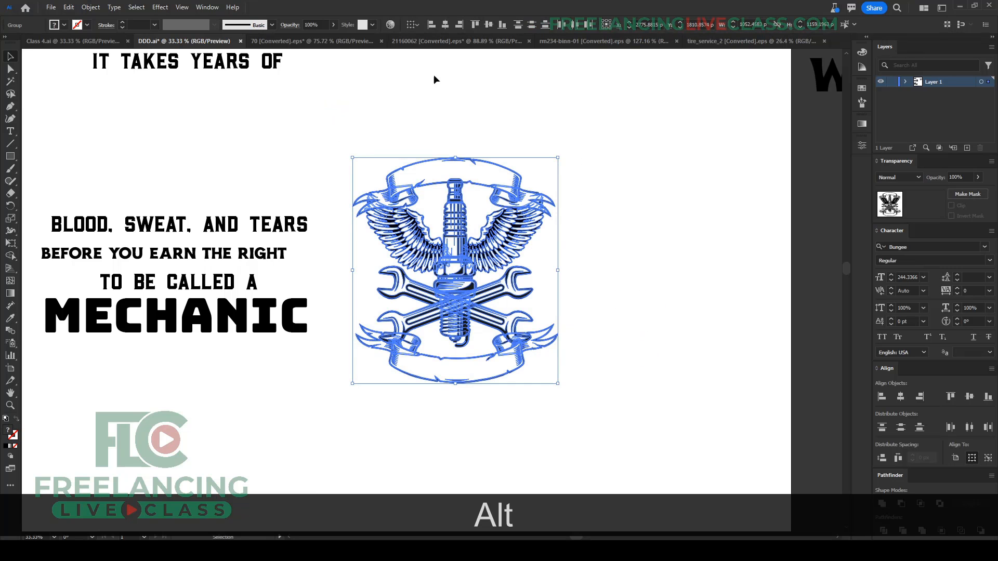
pyautogui.click(444, 24)
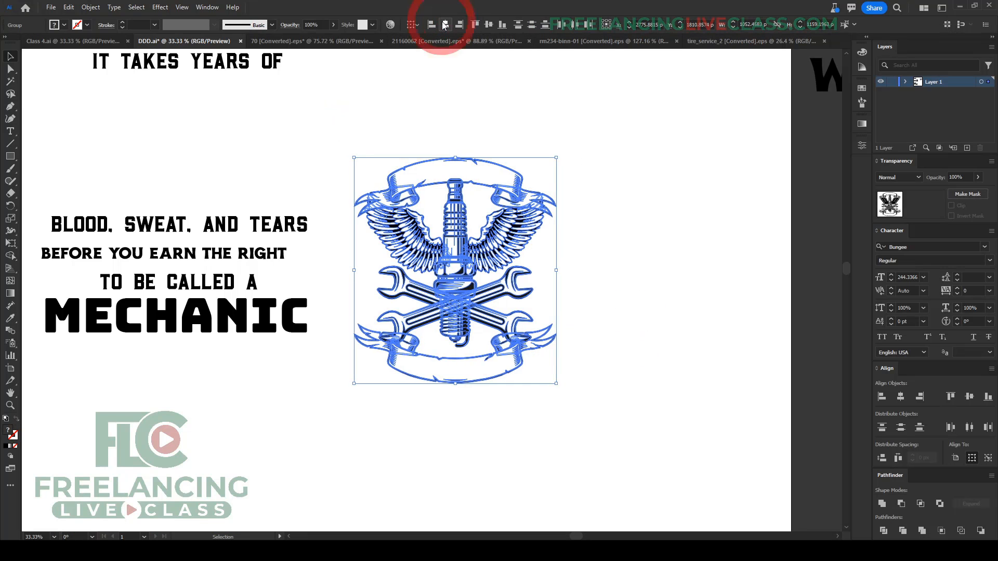
pyautogui.click(656, 272)
# Step: Scale the winged spark plug and wrenches down about their center to about 820 px wide, leaving the ribbons out
pyautogui.click(398, 239)
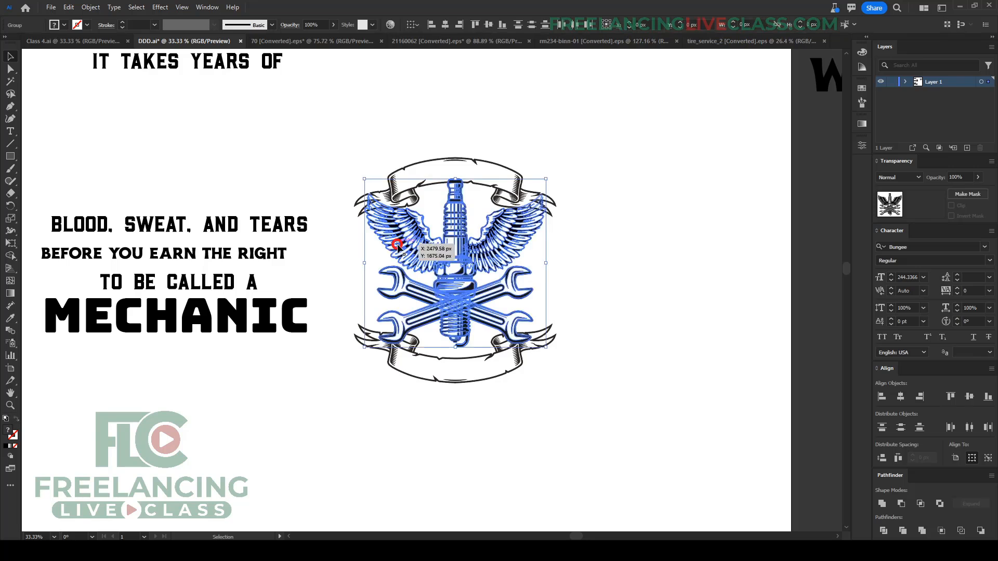
pyautogui.moveTo(541, 263)
pyautogui.mouseDown()
pyautogui.moveTo(552, 263)
pyautogui.moveTo(537, 264)
pyautogui.mouseUp()
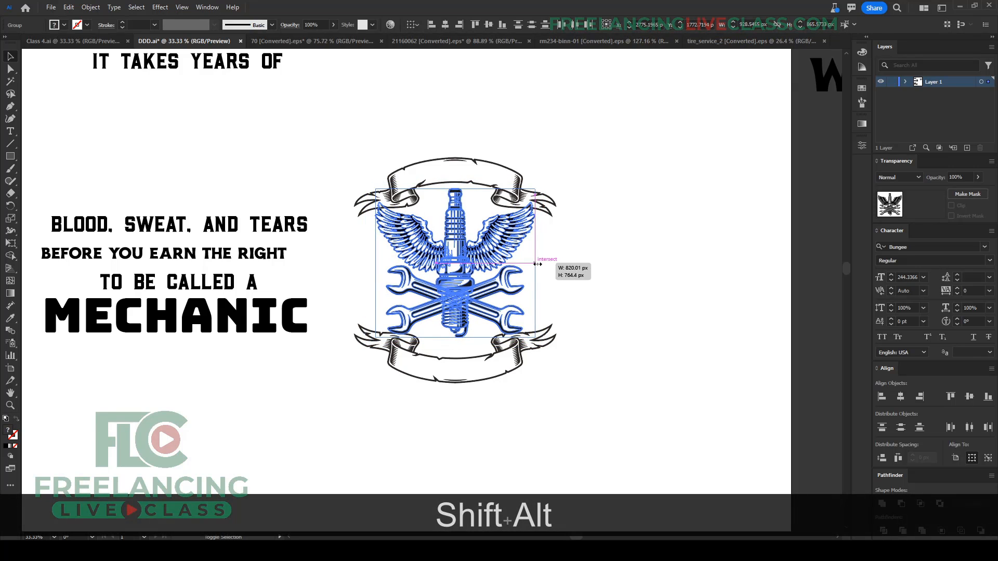
pyautogui.click(623, 278)
# Step: Nudge the lower ribbon up about 80 px so the lower wrench heads overlap its folds
pyautogui.click(502, 372)
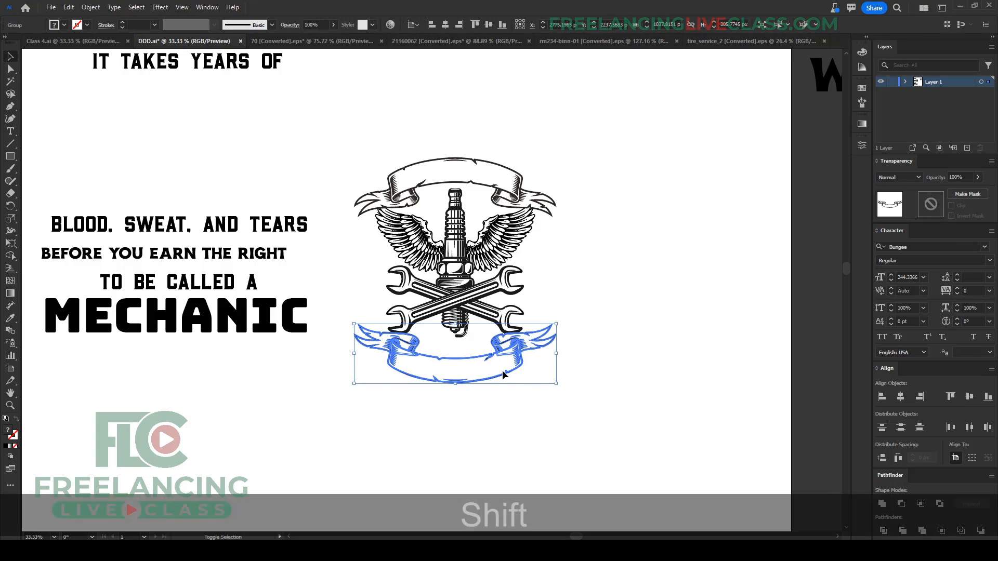
pyautogui.hotkey('shift', 'Up')
pyautogui.hotkey('shift', 'Up')
pyautogui.hotkey('shift', 'Up')
pyautogui.hotkey('shift', 'Up')
pyautogui.hotkey('shift', 'Up')
pyautogui.hotkey('shift', 'Up')
pyautogui.hotkey('shift', 'Up')
pyautogui.hotkey('shift', 'Up')
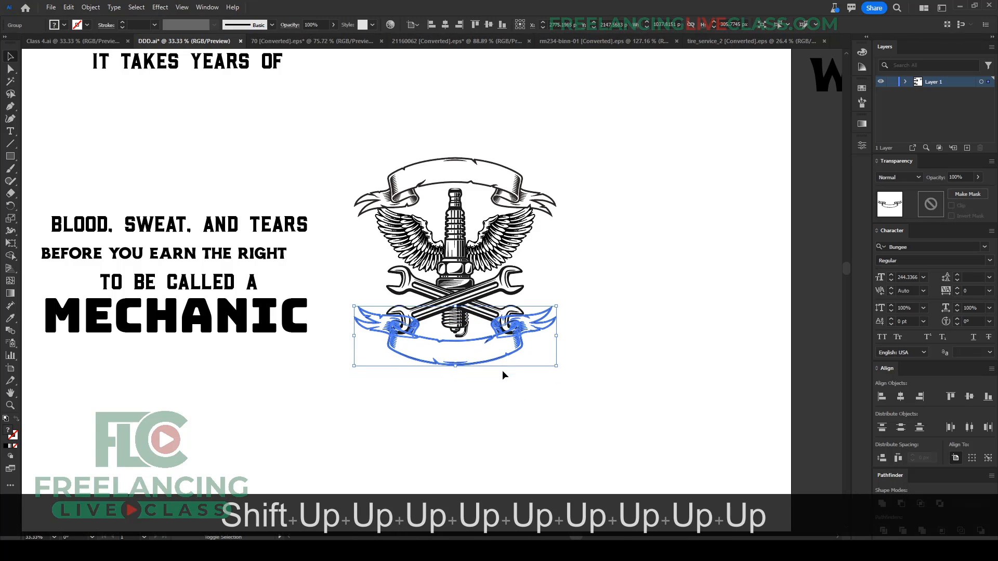
pyautogui.hotkey('shift', 'Down')
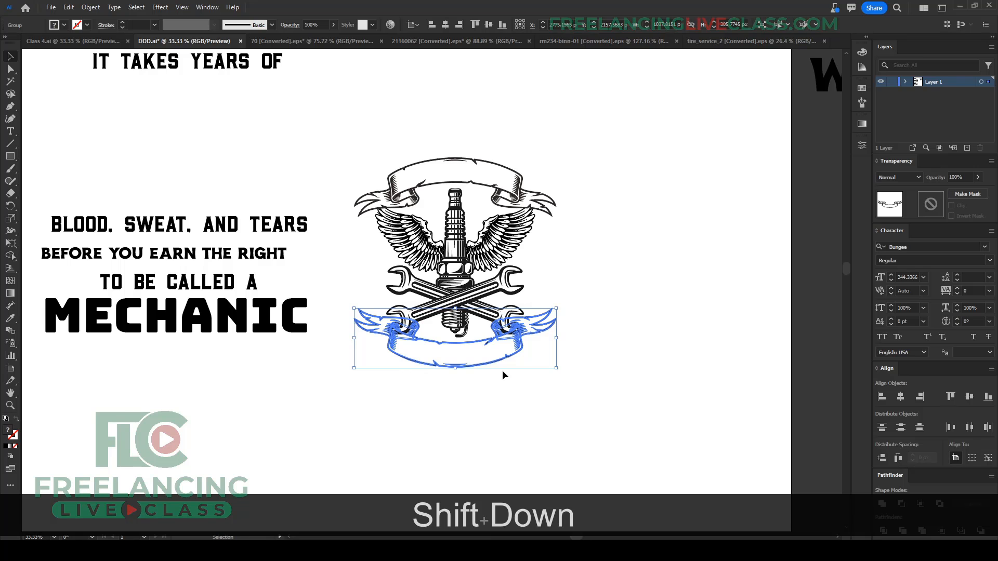
pyautogui.click(524, 382)
# Step: Nudge the upper ribbon down so its tails overlap the wing tips and the spark plug's tip overlaps the band
pyautogui.scroll(6, 473, 323)
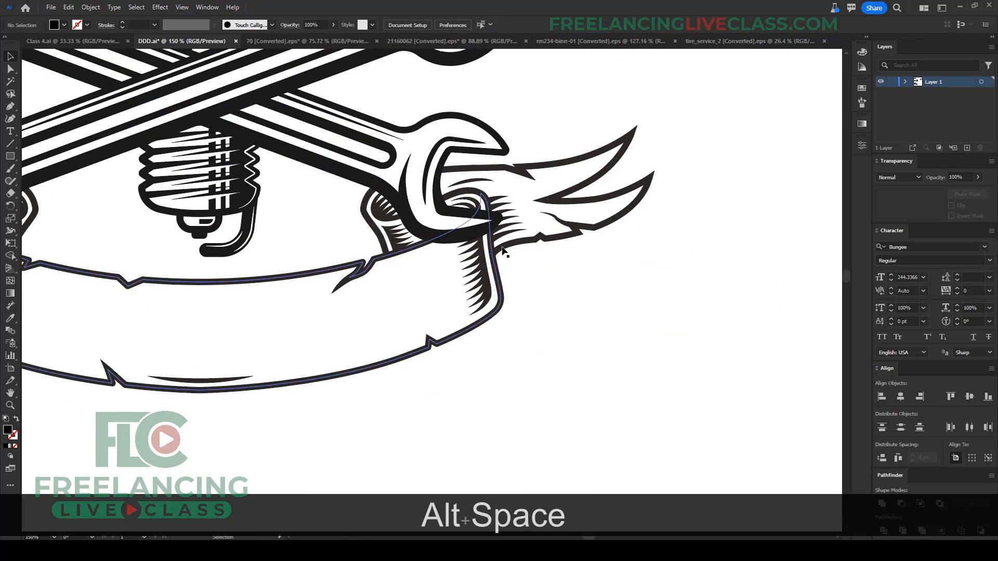
pyautogui.scroll(-3, 522, 391)
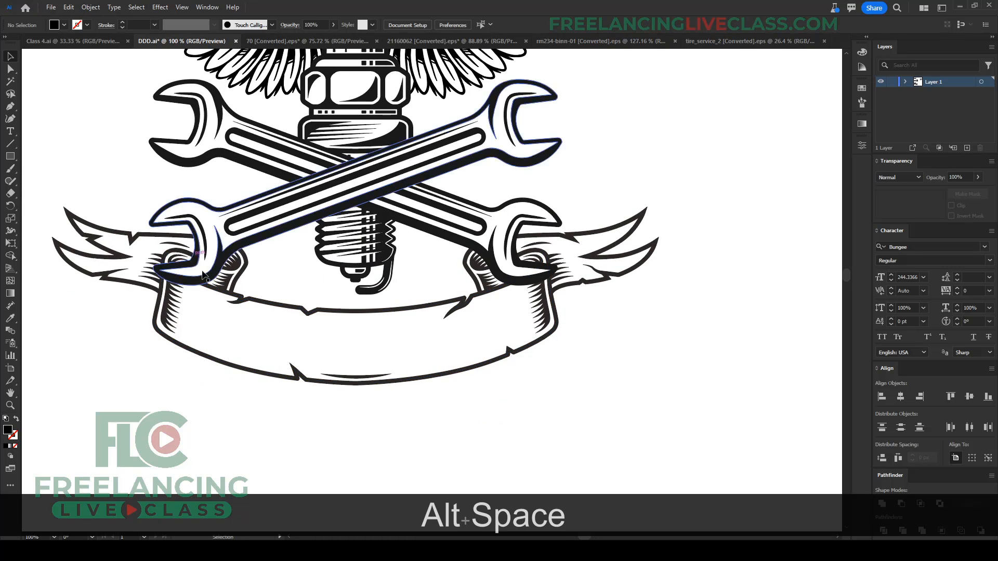
pyautogui.scroll(-2, 458, 369)
pyautogui.scroll(2, 551, 382)
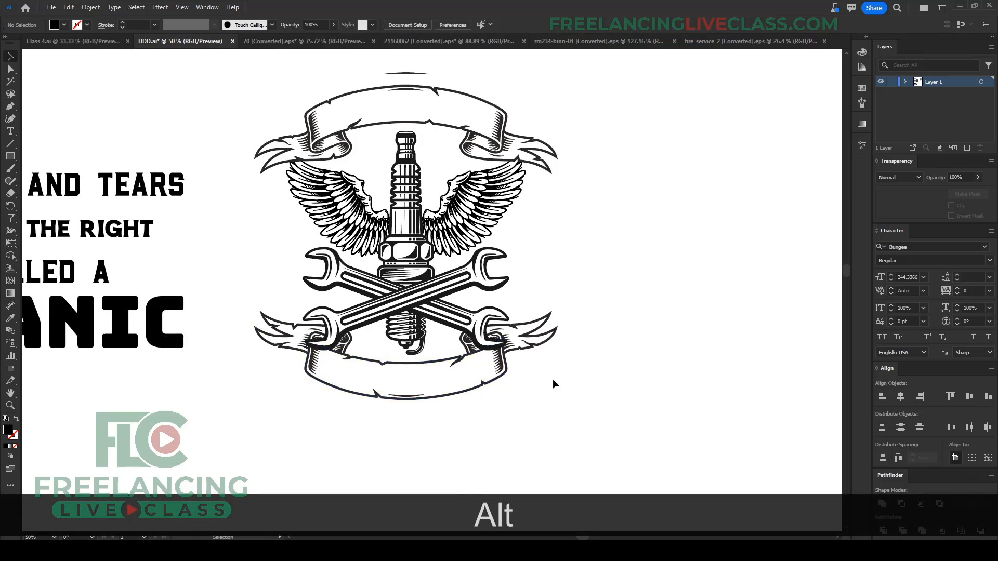
pyautogui.keyDown('shift'); pyautogui.click(539, 200); pyautogui.keyUp('shift')
pyautogui.hotkey('shift', 'Down')
pyautogui.hotkey('shift', 'Down')
pyautogui.hotkey('shift', 'Down')
pyautogui.hotkey('shift', 'Down')
pyautogui.hotkey('shift', 'Down')
pyautogui.hotkey('shift', 'Down')
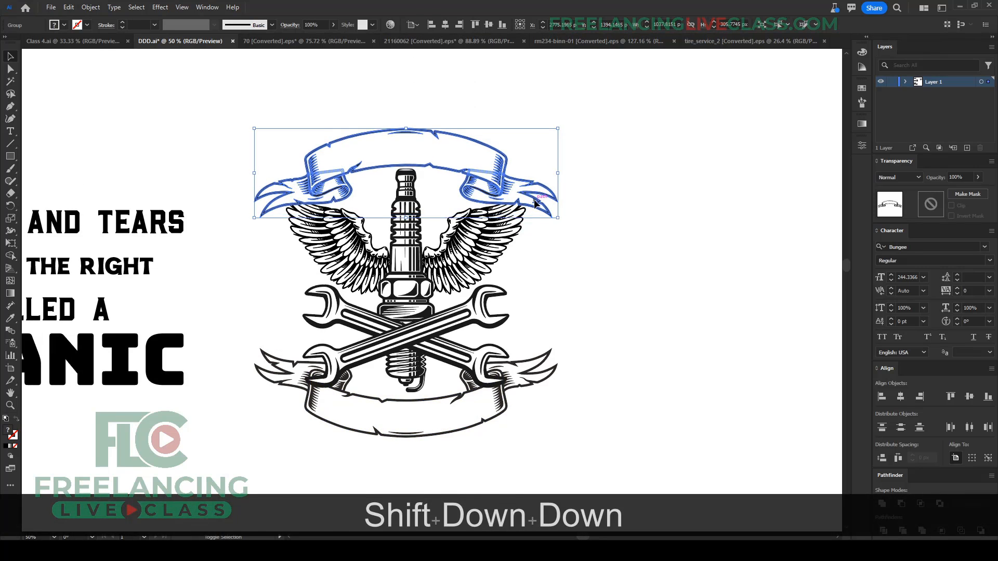
pyautogui.hotkey('shift', 'Down')
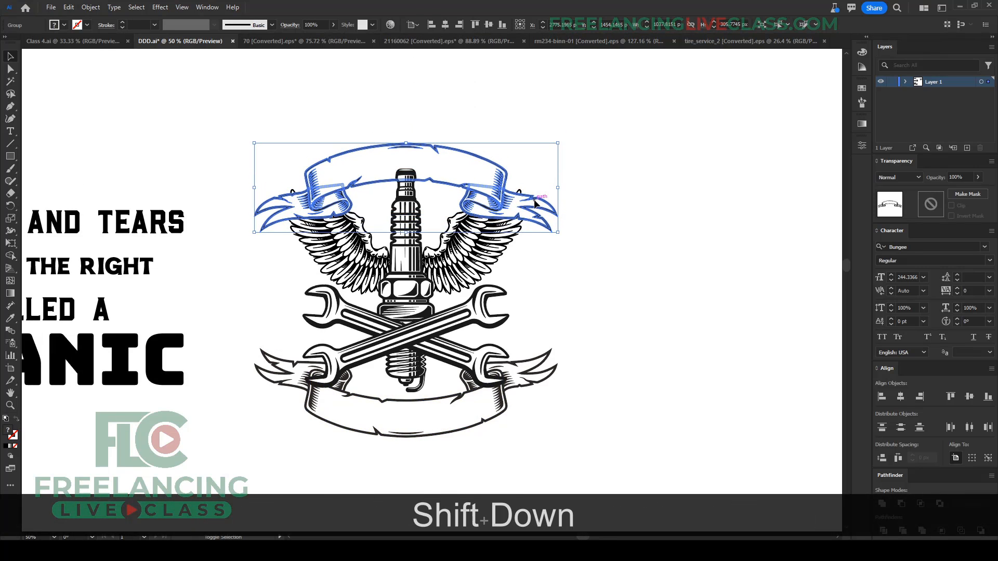
pyautogui.hotkey('shift', 'Up')
pyautogui.click(585, 282)
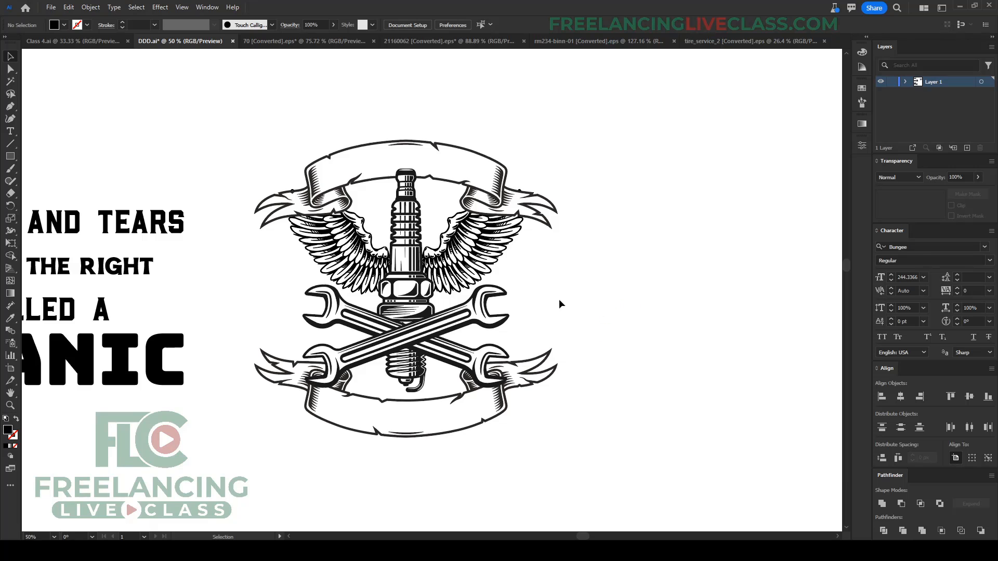
# Step: Select the entire emblem with both ribbons and move it higher on the artboard beside the quote
pyautogui.scroll(-2, 561, 304)
pyautogui.moveTo(607, 386); pyautogui.dragTo(413, 207)
pyautogui.moveTo(471, 264); pyautogui.dragTo(492, 193)
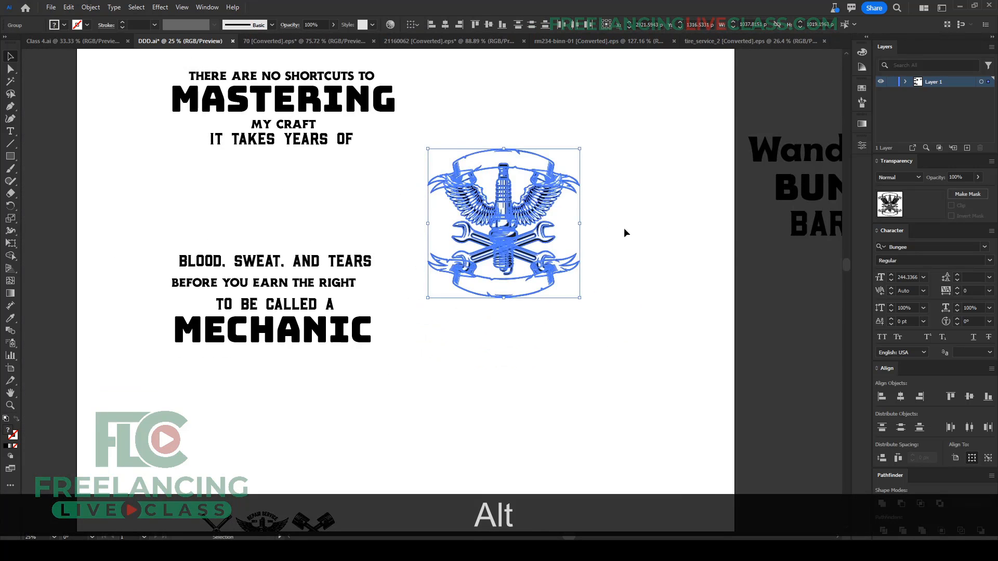
pyautogui.moveTo(624, 230); pyautogui.dragTo(575, 312)
pyautogui.click(408, 191)
pyautogui.scroll(1, 436, 188)
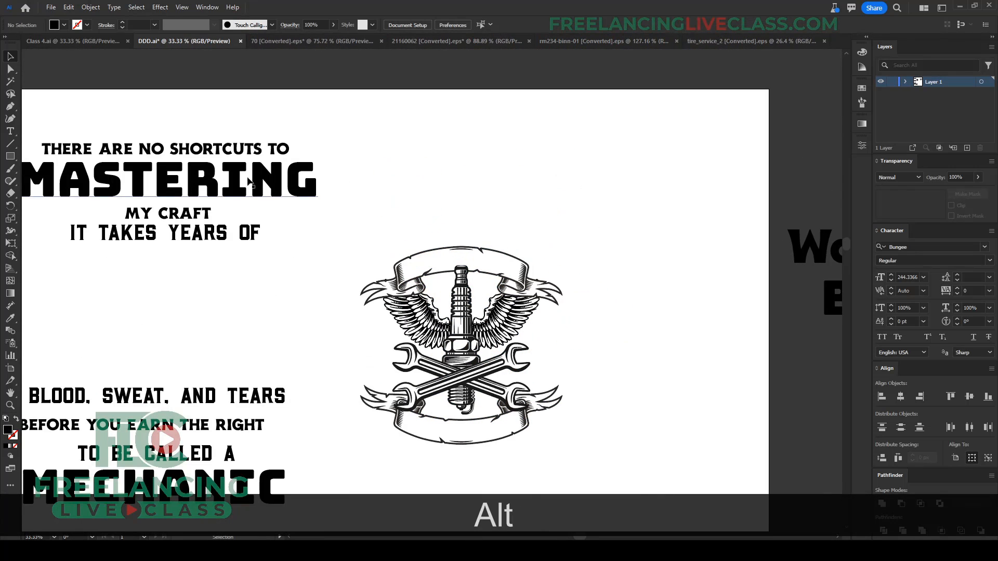
# Step: Move the word MASTERING above the upper ribbon and scale it down to roughly the emblem's width
pyautogui.moveTo(250, 181); pyautogui.dragTo(553, 208)
pyautogui.moveTo(625, 222); pyautogui.dragTo(579, 223)
pyautogui.moveTo(506, 215); pyautogui.dragTo(501, 210)
# Step: Move the text lines MY CRAFT and IT TAKES YEARS OF out of the quote to the emblem's right side
pyautogui.moveTo(167, 214); pyautogui.dragTo(680, 253)
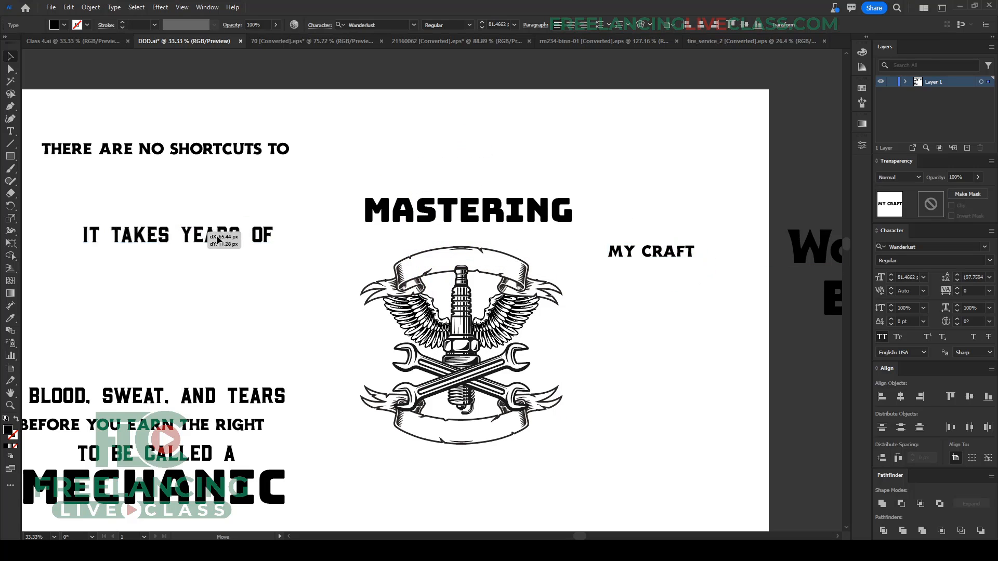
pyautogui.moveTo(234, 244); pyautogui.dragTo(573, 247)
pyautogui.scroll(2, 477, 261)
pyautogui.scroll(2, 477, 260)
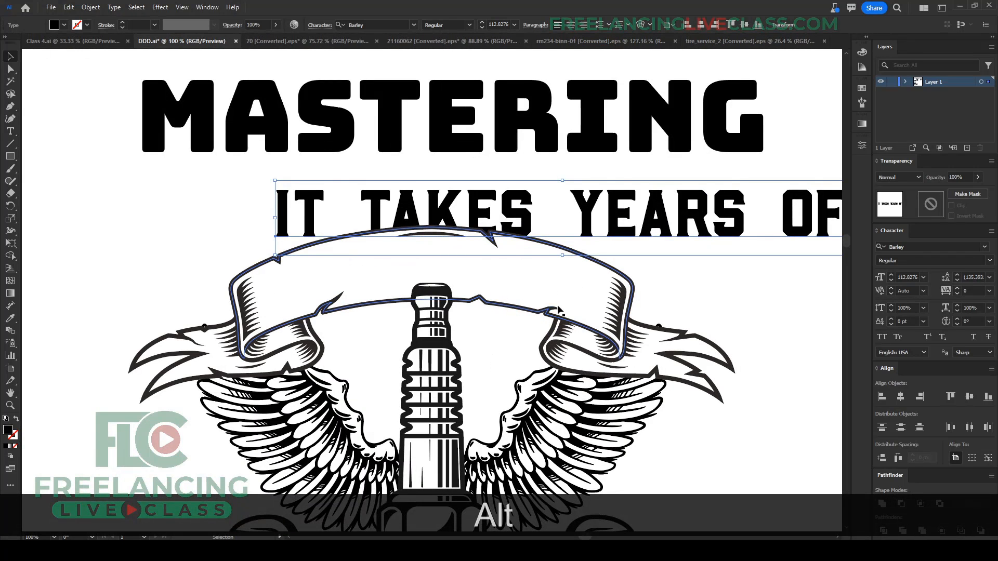
pyautogui.scroll(-2, 559, 311)
pyautogui.moveTo(515, 246); pyautogui.dragTo(681, 352)
# Step: Use the Touch Type tool to close up the gap between IT and TAKES in the IT TAKES YEARS OF line
pyautogui.press('space')
pyautogui.scroll(1, 684, 354)
pyautogui.press('space')
pyautogui.moveTo(655, 383); pyautogui.dragTo(582, 359)
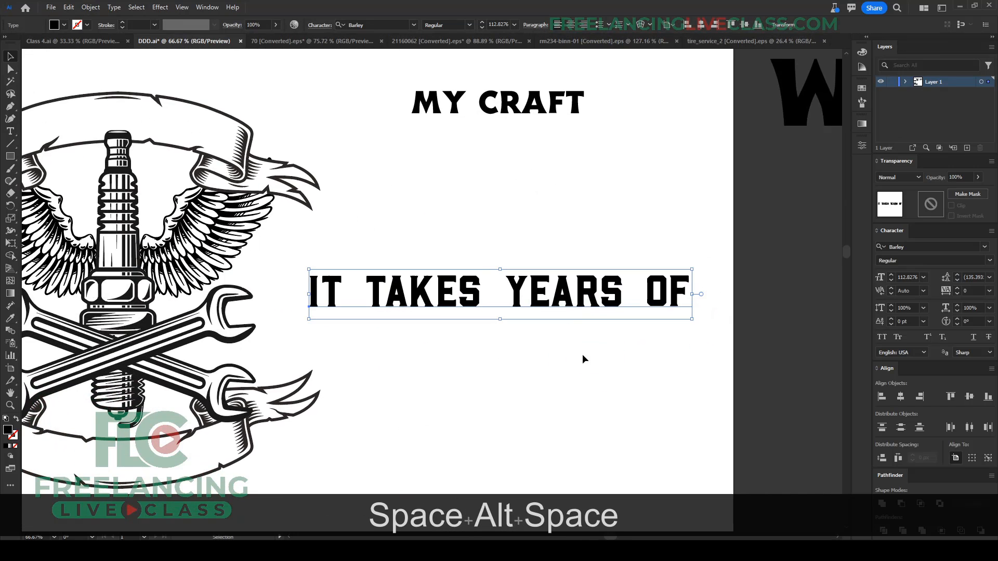
pyautogui.click(530, 357)
pyautogui.scroll(1, 519, 354)
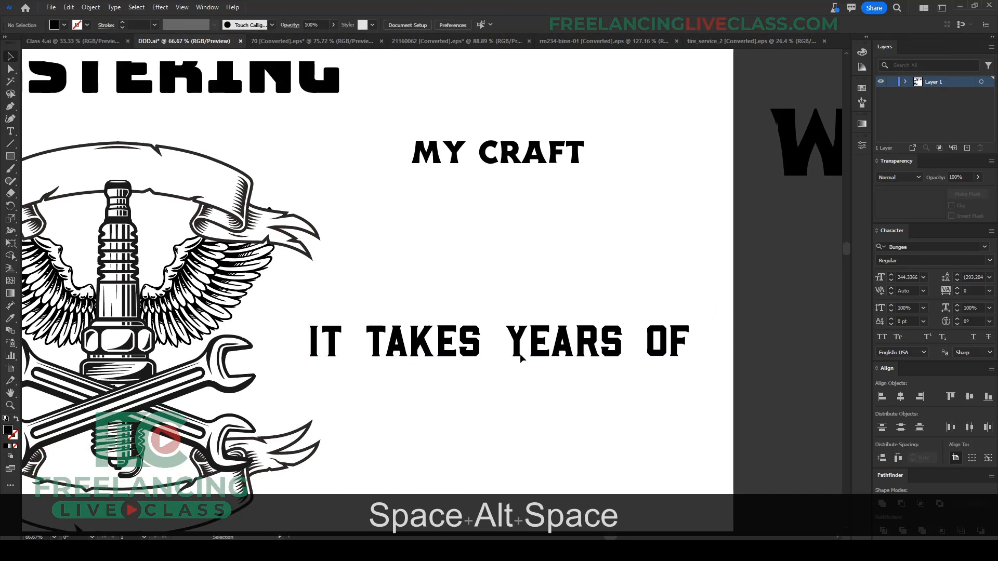
pyautogui.scroll(-1, 468, 338)
pyautogui.click(345, 296)
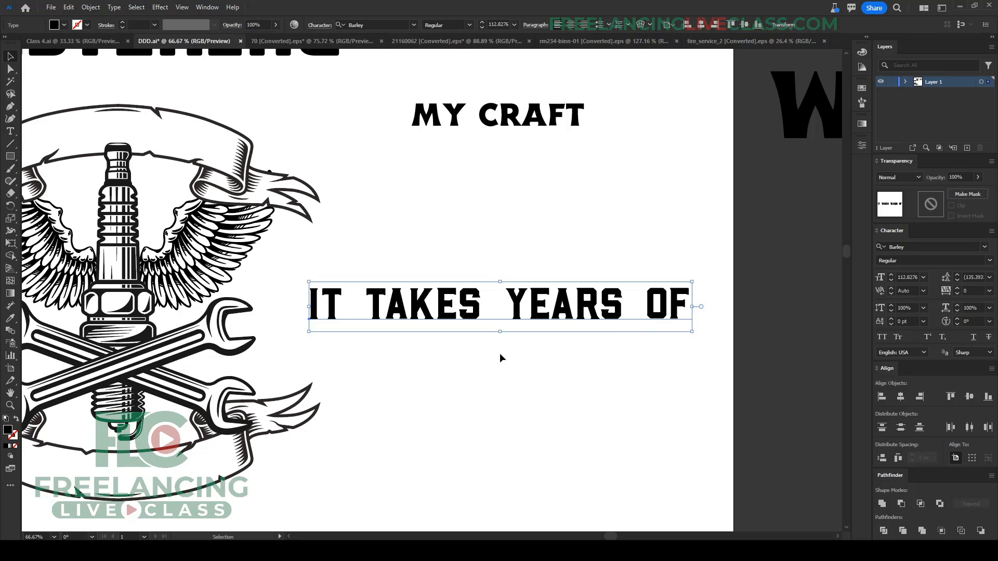
pyautogui.hotkey('shift', 't')
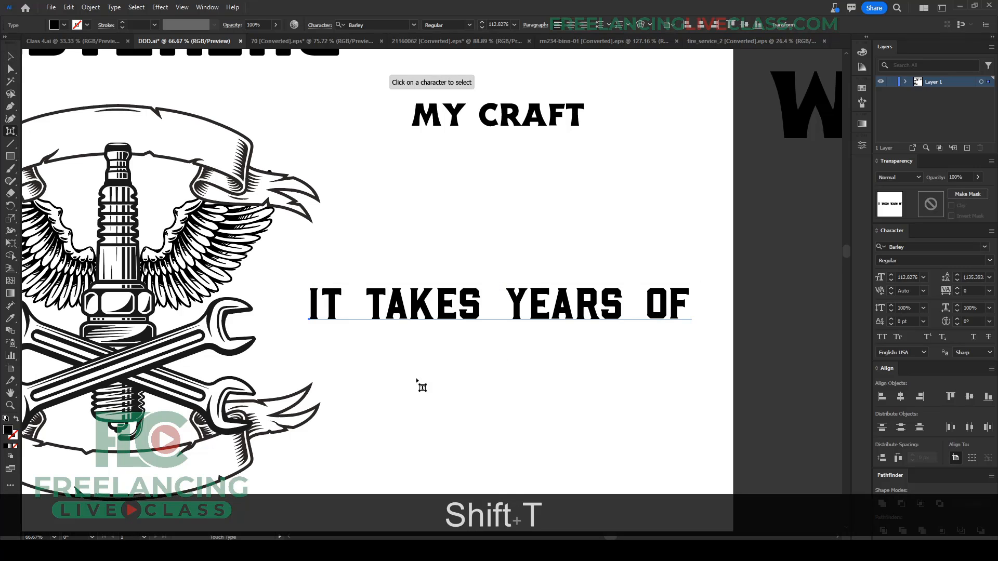
pyautogui.click(376, 306)
pyautogui.hotkey('shift', 'Left')
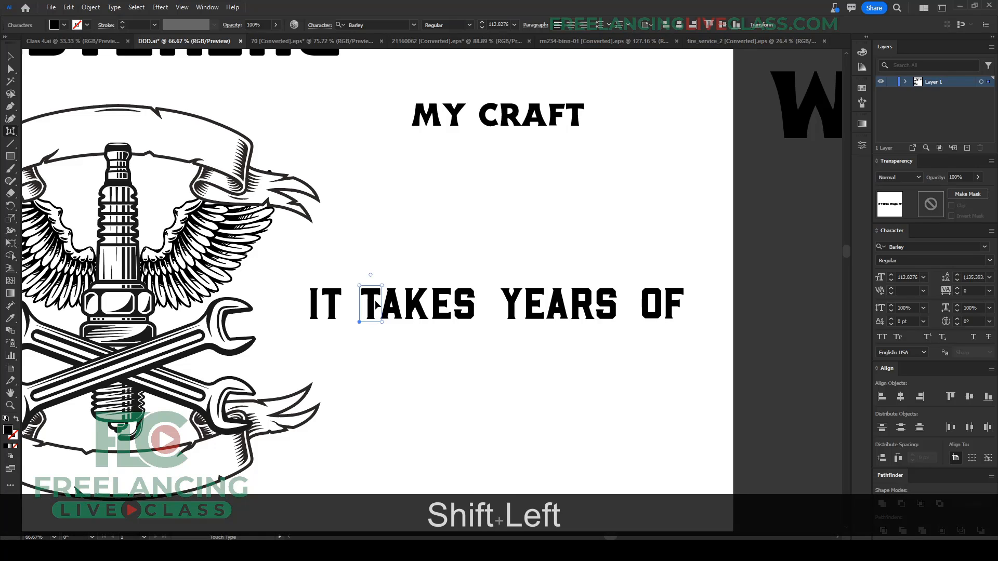
pyautogui.hotkey('shift', 'Left')
# Step: Tighten the gaps before YEARS and OF in the same line to match the first word gap
pyautogui.click(508, 304)
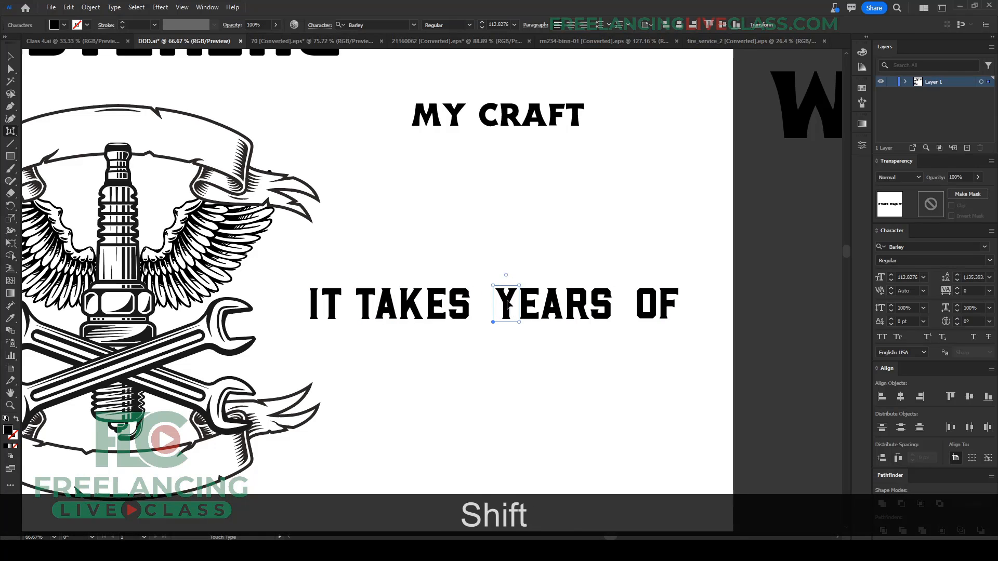
pyautogui.hotkey('shift', 'Left')
pyautogui.hotkey('shift', 'Left')
pyautogui.click(630, 307)
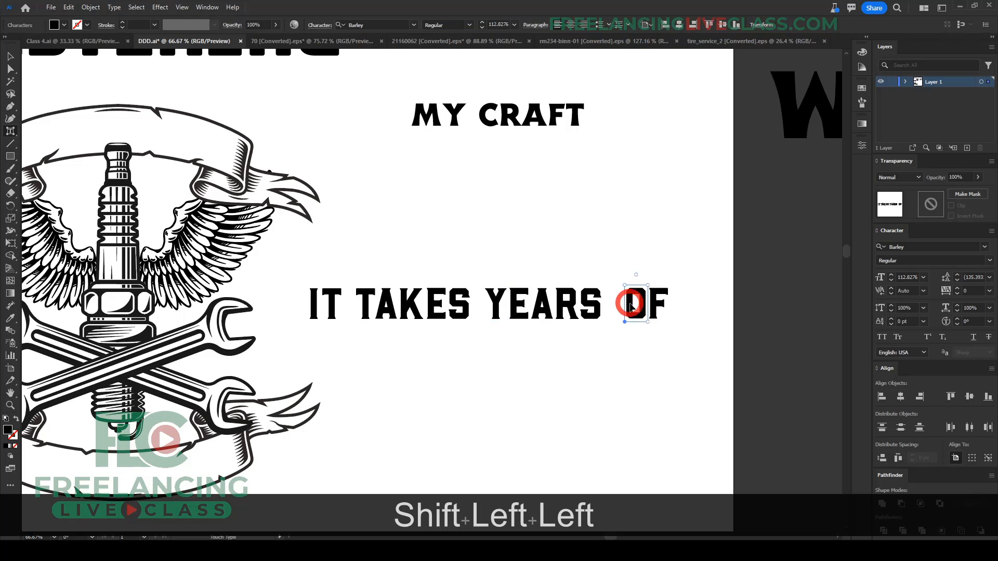
pyautogui.hotkey('shift', 'Left')
pyautogui.hotkey('shift', 'Left')
pyautogui.press('v')
pyautogui.click(500, 380)
# Step: Place a copy of the BLOOD, SWEAT, AND TEARS line below the emblem
pyautogui.scroll(-3, 500, 381)
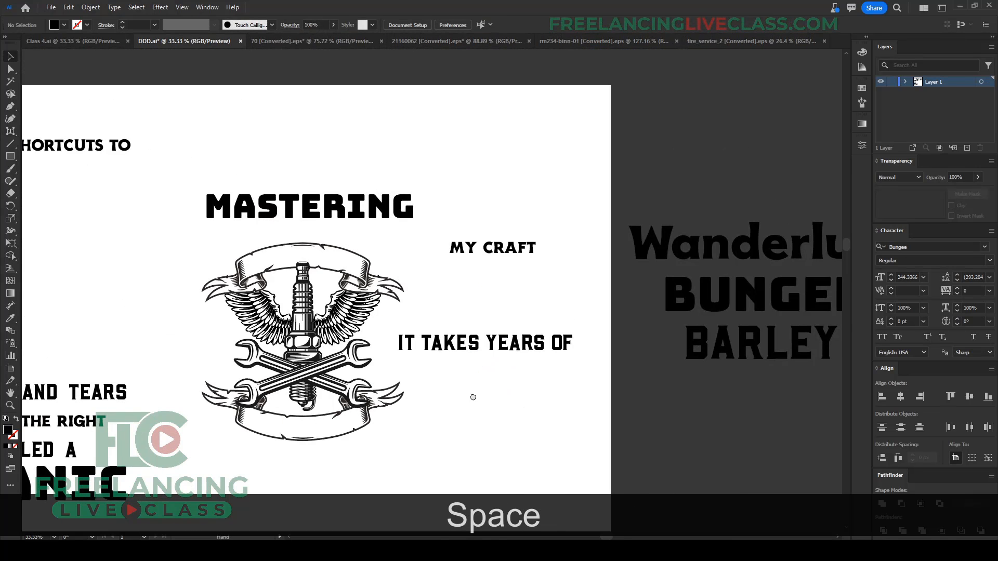
pyautogui.moveTo(473, 397); pyautogui.dragTo(510, 329)
pyautogui.moveTo(94, 328); pyautogui.dragTo(562, 420)
# Step: Use the Touch Type tool to tighten the gaps before SWEAT, AND and TEARS in the copied line
pyautogui.scroll(2, 488, 446)
pyautogui.hotkey('shift', 't')
pyautogui.click(365, 410)
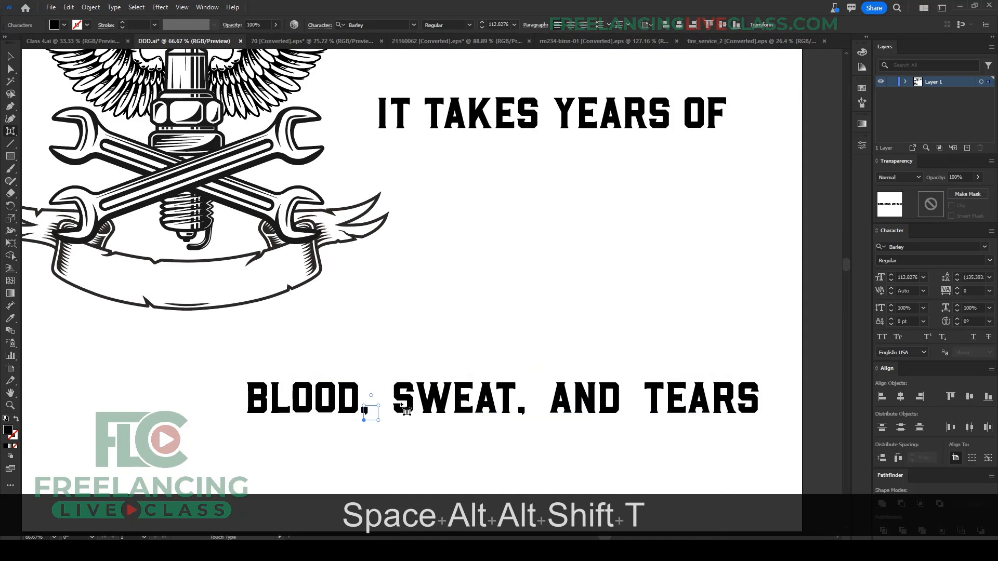
pyautogui.hotkey('shift', 'Left')
pyautogui.hotkey('shift', 'Left')
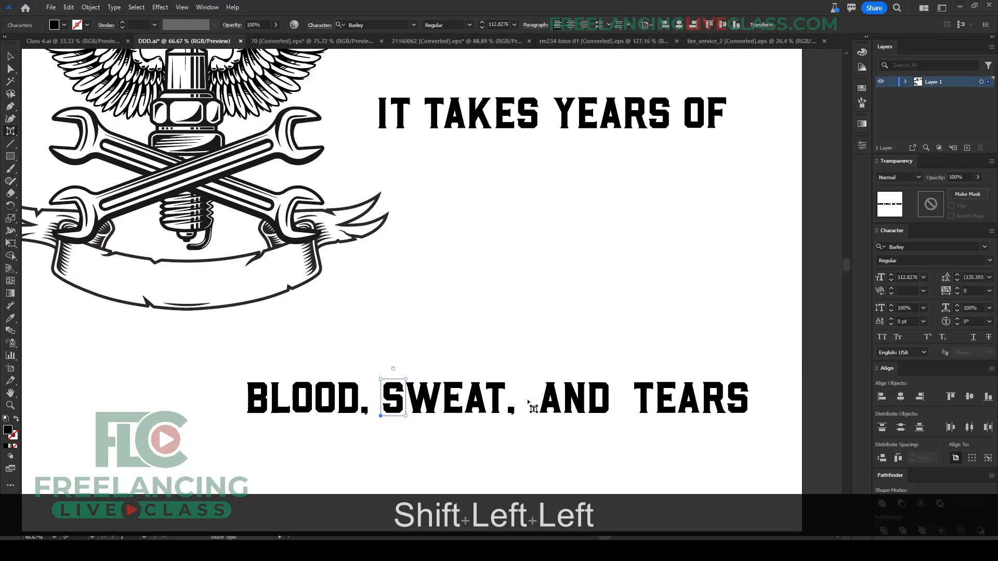
pyautogui.click(552, 404)
pyautogui.hotkey('shift', 'Left')
pyautogui.hotkey('shift', 'Left')
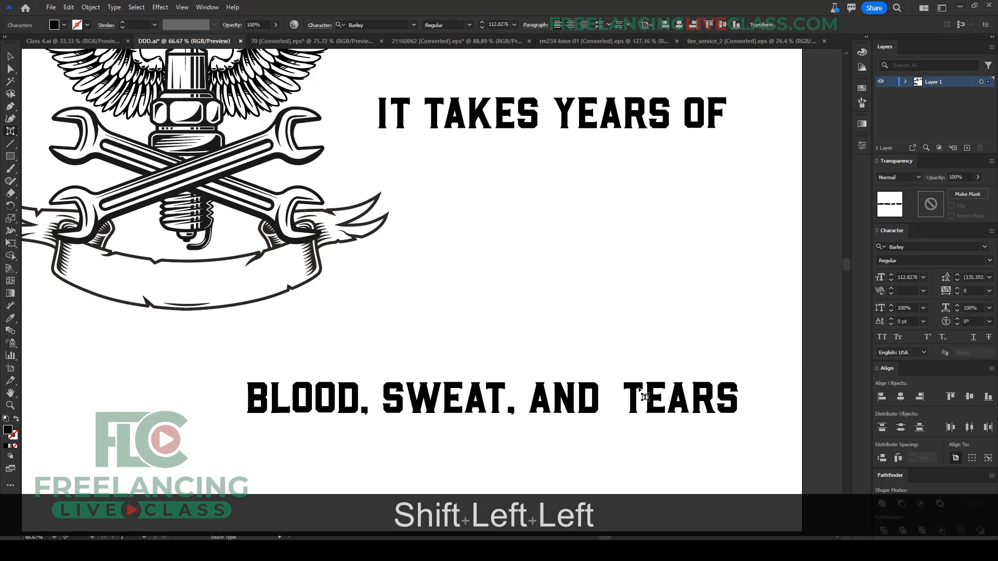
pyautogui.click(645, 397)
pyautogui.hotkey('shift', 'Left')
pyautogui.hotkey('shift', 'Left')
pyautogui.press('v')
pyautogui.click(503, 330)
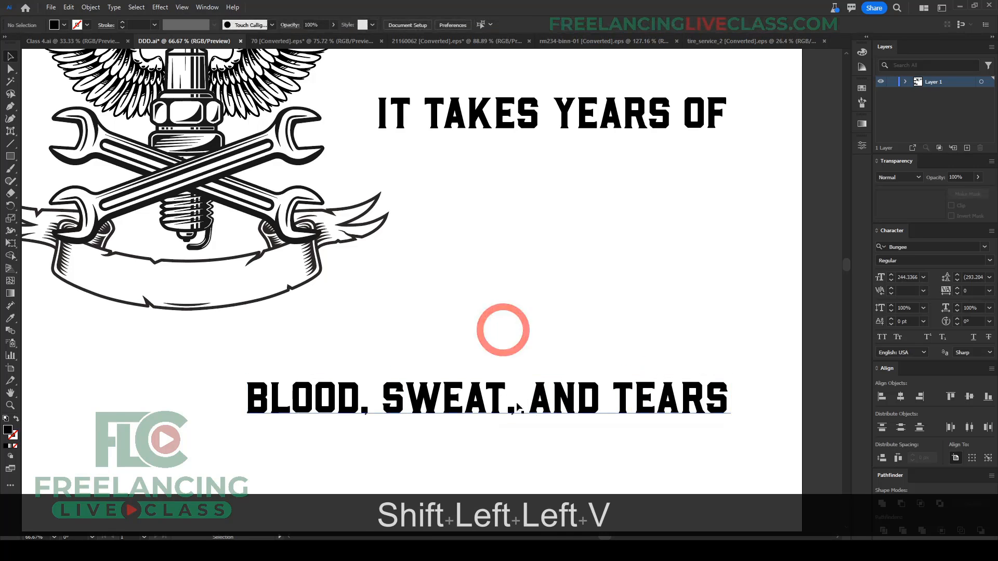
# Step: Center the tightened BLOOD, SWEAT, AND TEARS line beneath the emblem and delete the original line from the quote
pyautogui.scroll(-3, 517, 407)
pyautogui.moveTo(564, 428); pyautogui.dragTo(484, 434)
pyautogui.click(237, 343)
pyautogui.press('Delete')
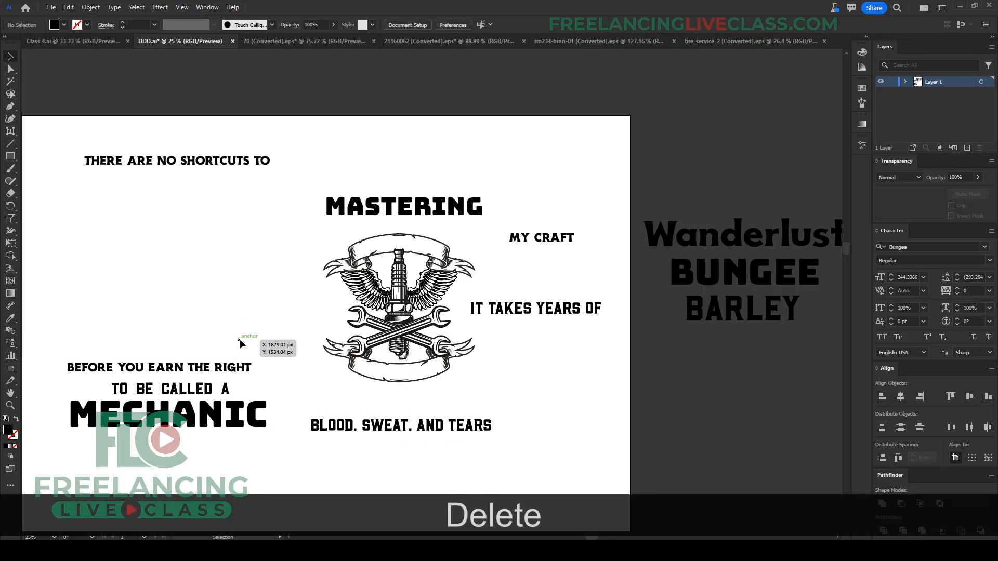
# Step: Move the IT TAKES YEARS OF line from beside the emblem to the area above it, over the MASTERING word
pyautogui.scroll(2, 550, 266)
pyautogui.press('space')
pyautogui.press('space')
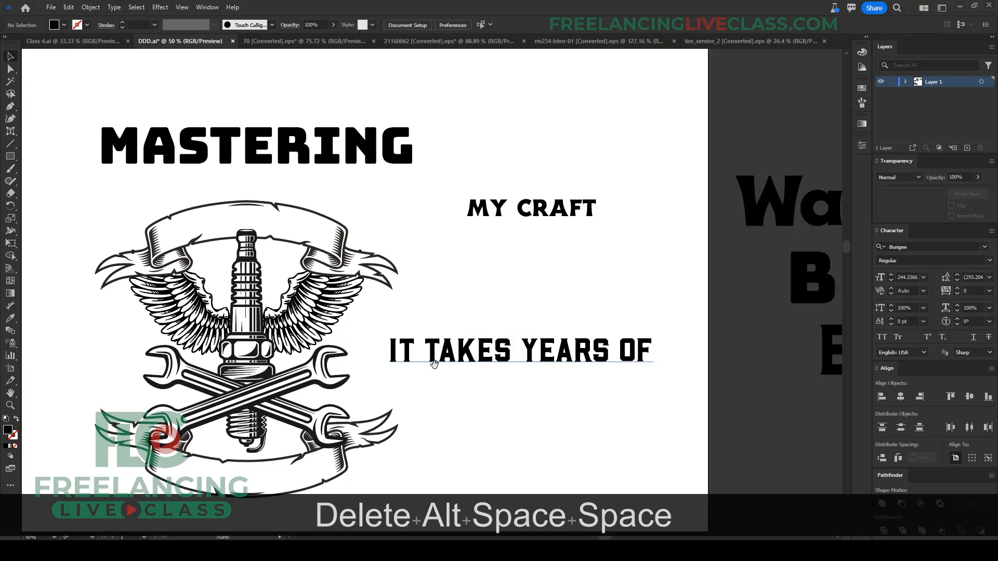
pyautogui.moveTo(434, 364); pyautogui.dragTo(482, 354)
pyautogui.moveTo(555, 345); pyautogui.dragTo(250, 199)
pyautogui.scroll(2, 250, 199)
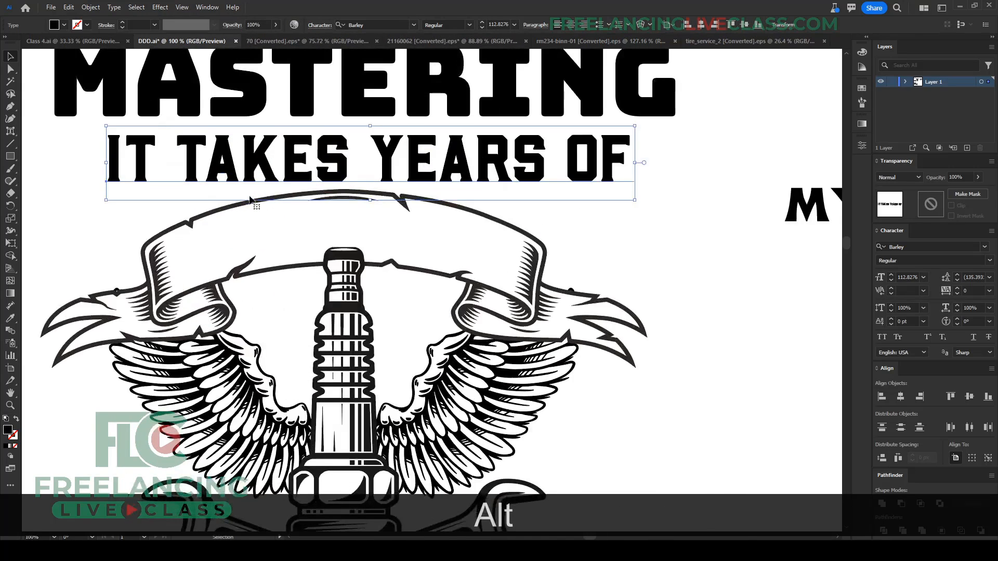
pyautogui.scroll(-1, 461, 236)
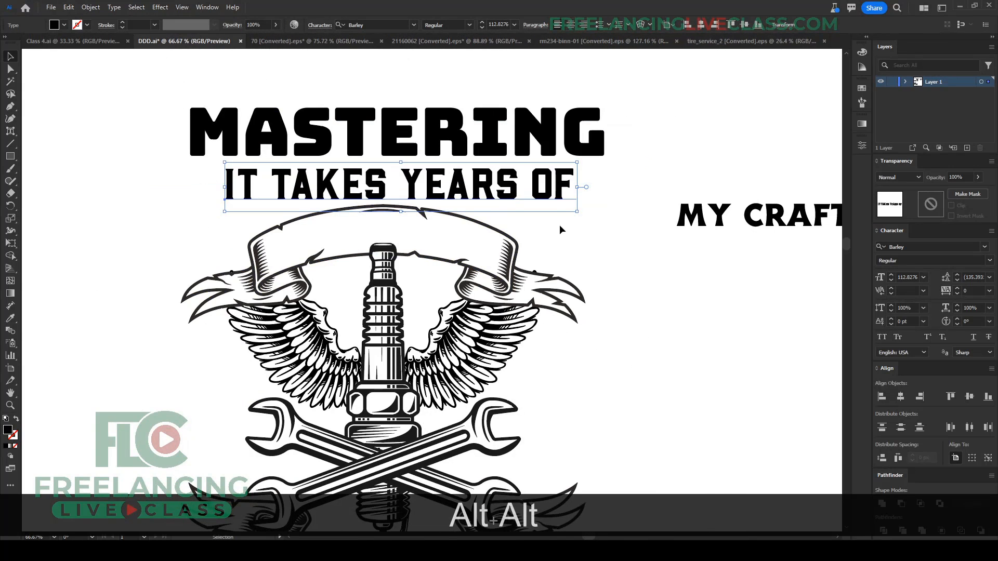
pyautogui.moveTo(473, 184); pyautogui.dragTo(438, 121)
pyautogui.scroll(1, 362, 198)
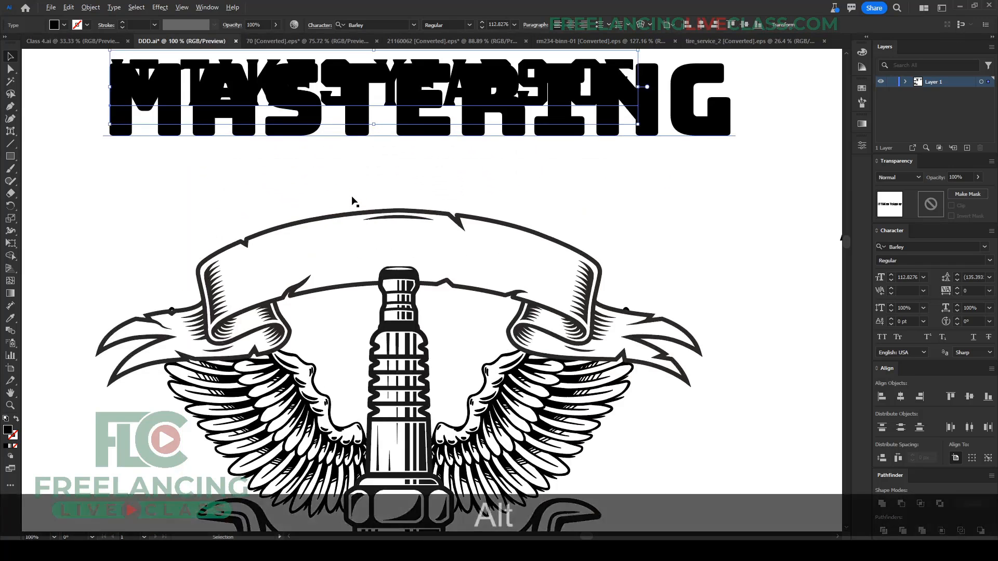
pyautogui.scroll(-2, 333, 198)
pyautogui.moveTo(192, 220); pyautogui.dragTo(506, 466)
pyautogui.scroll(-2, 569, 351)
pyautogui.press('ctrl')
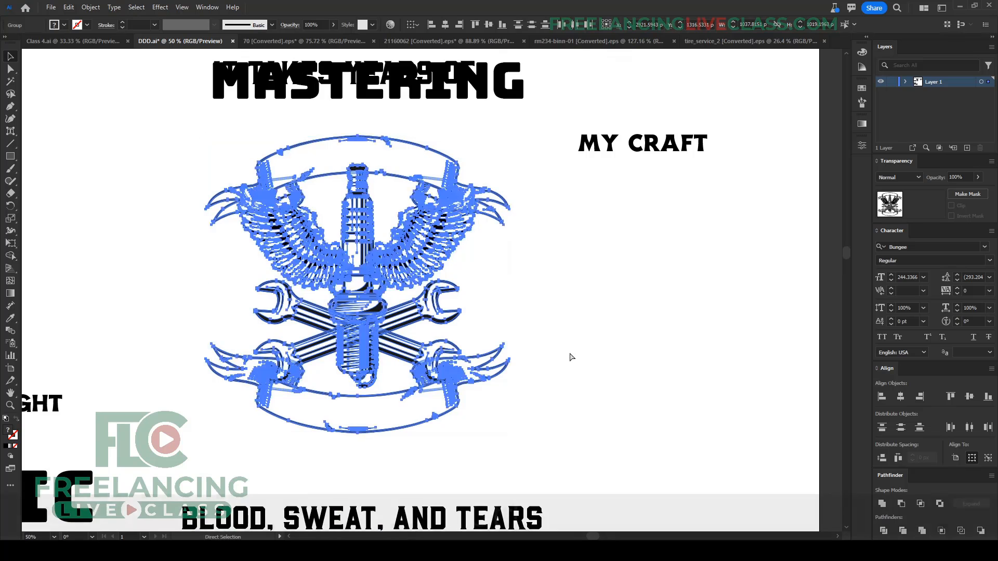
pyautogui.keyDown('ctrl'); pyautogui.click(572, 358); pyautogui.keyUp('ctrl')
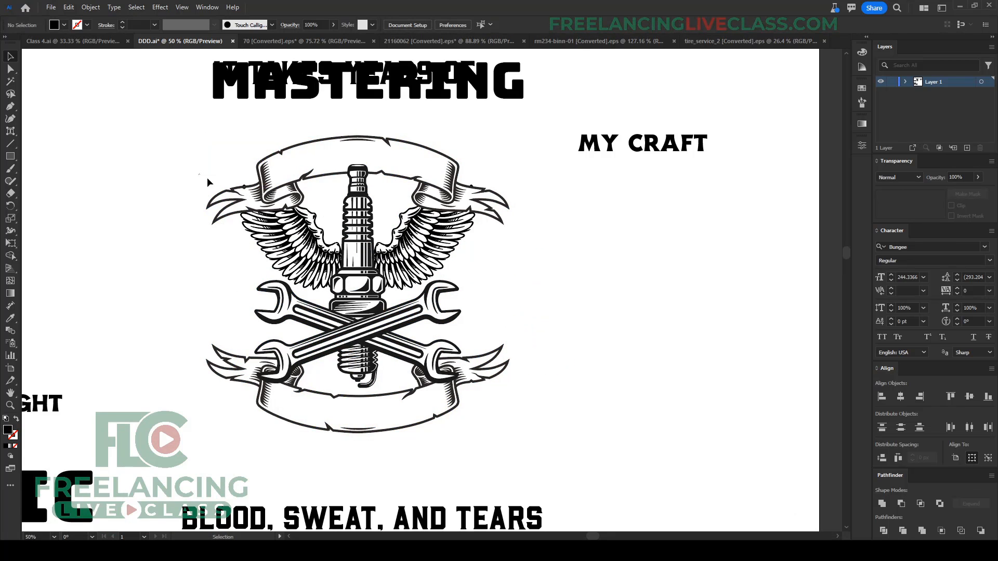
pyautogui.click(537, 370)
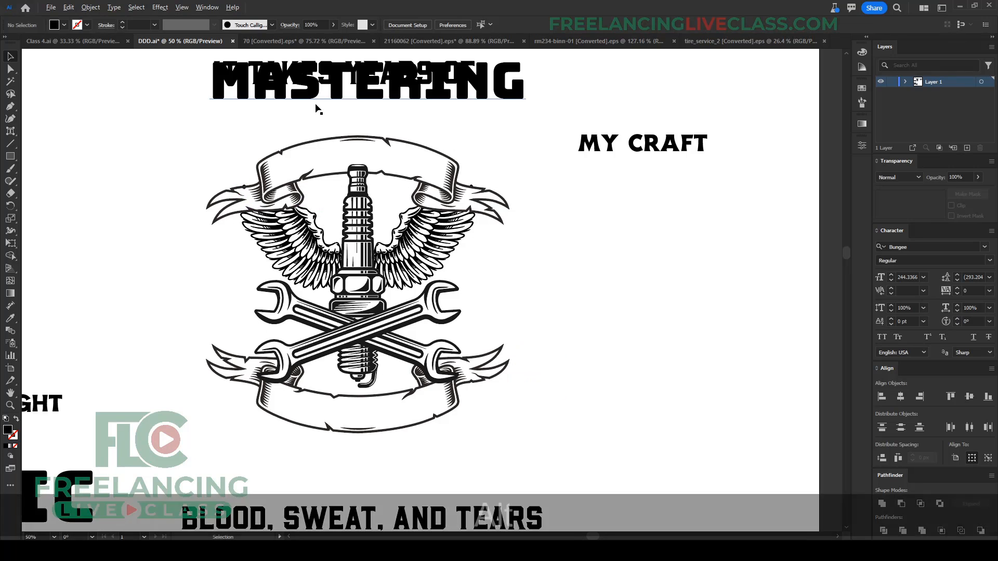
# Step: Draw an arc across the upper ribbon with the Curvature tool, following its bend, and give it a black stroke with no fill
pyautogui.keyDown('alt'); pyautogui.scroll(2, 318, 107); pyautogui.keyUp('alt')
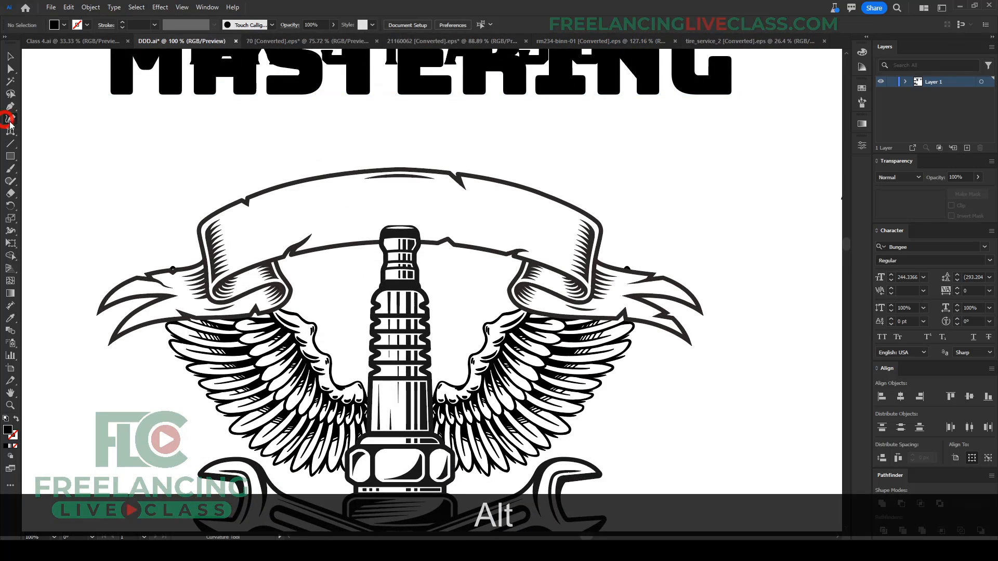
pyautogui.click(232, 242)
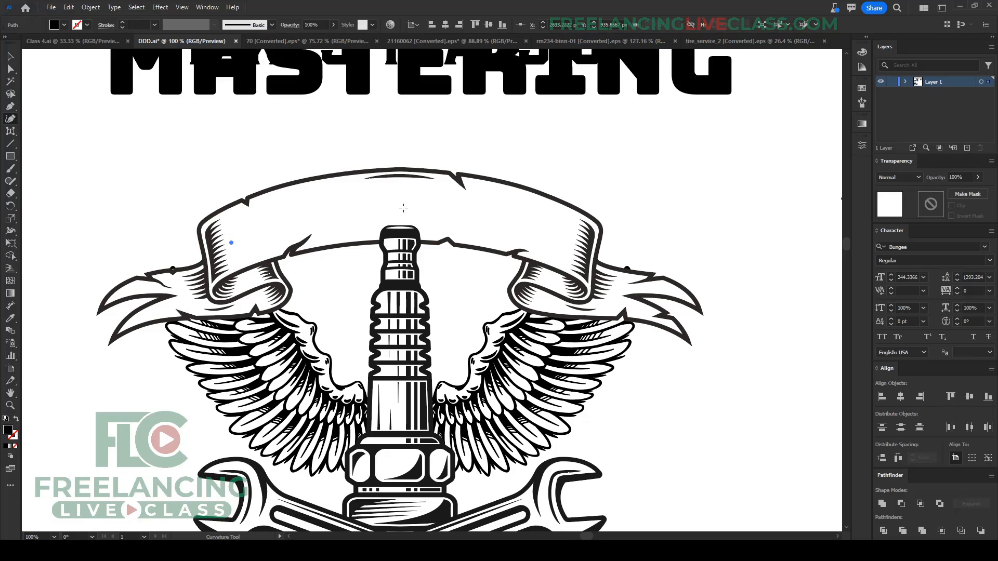
pyautogui.click(397, 203)
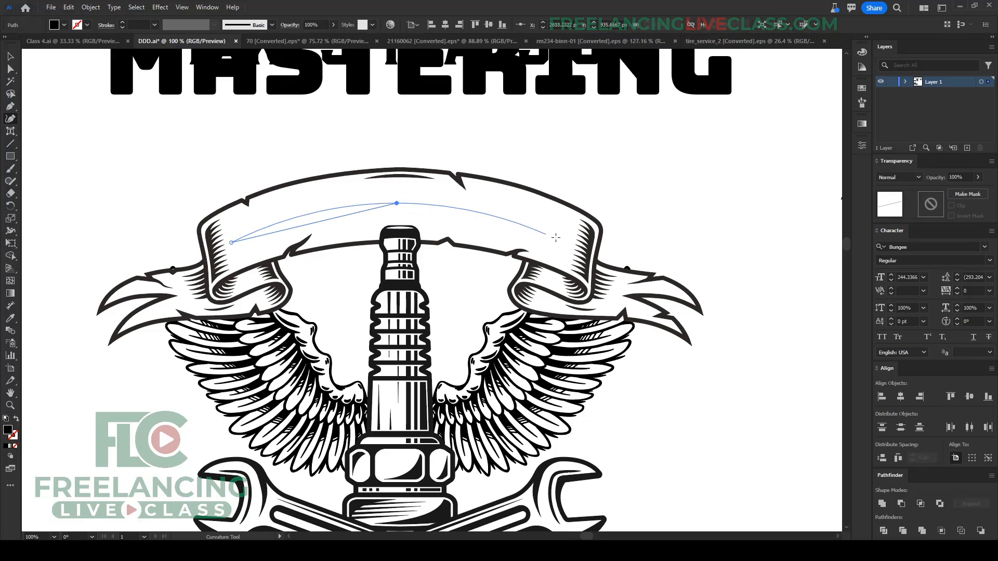
pyautogui.click(570, 242)
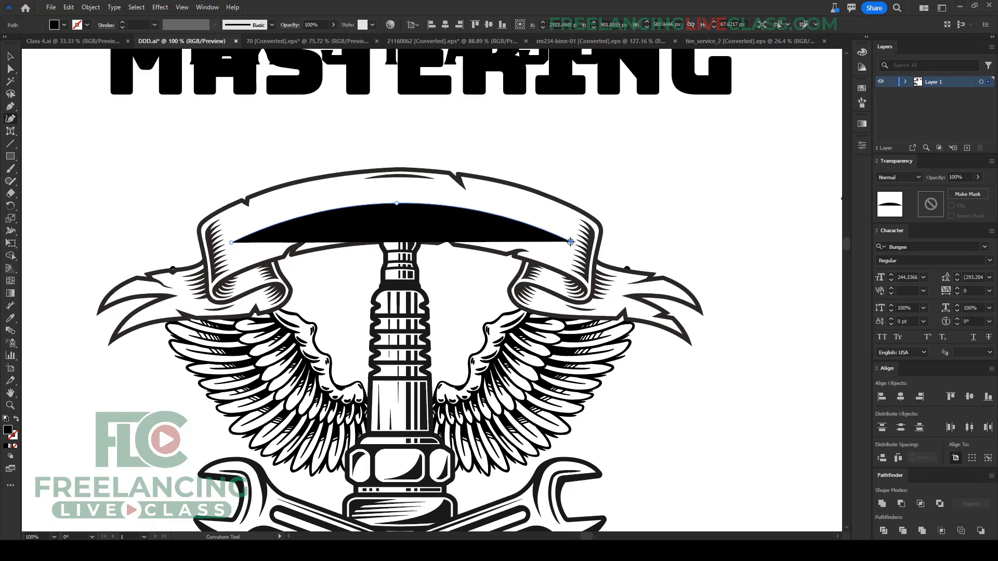
pyautogui.hotkey('shift', 'x')
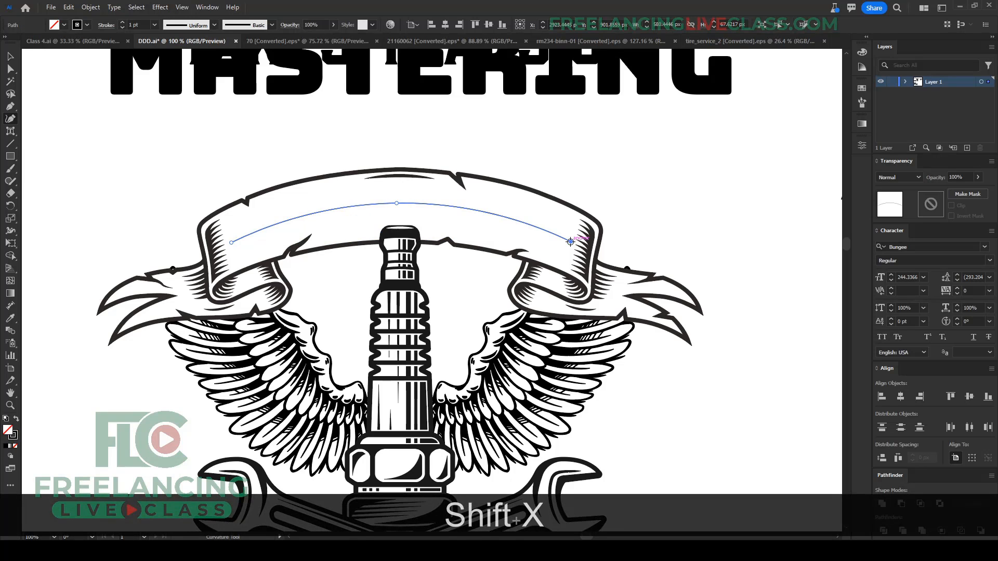
pyautogui.press('v')
# Step: Cut the IT TAKES YEARS OF line and paste it as type on the arc in the upper ribbon
pyautogui.scroll(8, 475, 213)
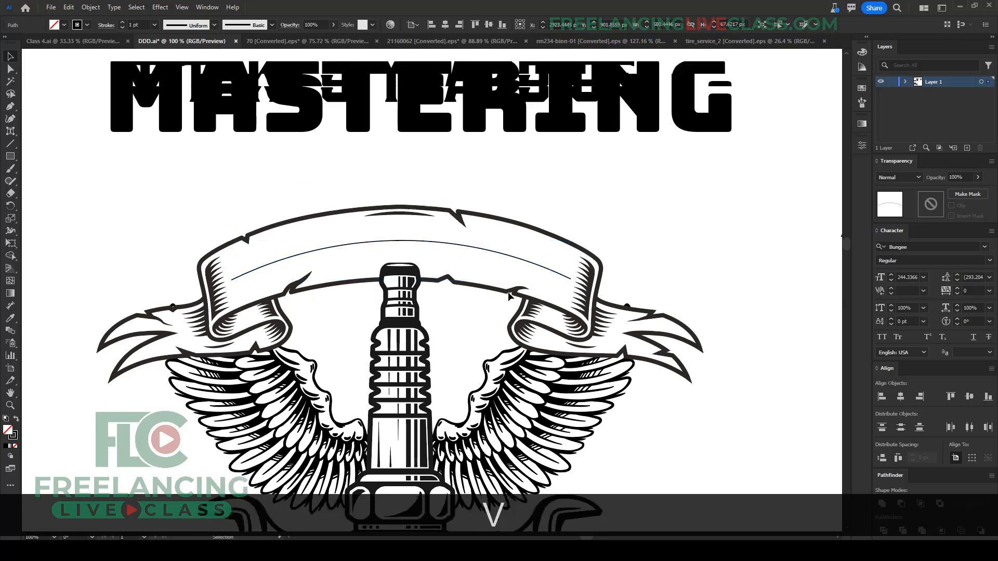
pyautogui.moveTo(455, 157); pyautogui.dragTo(454, 99)
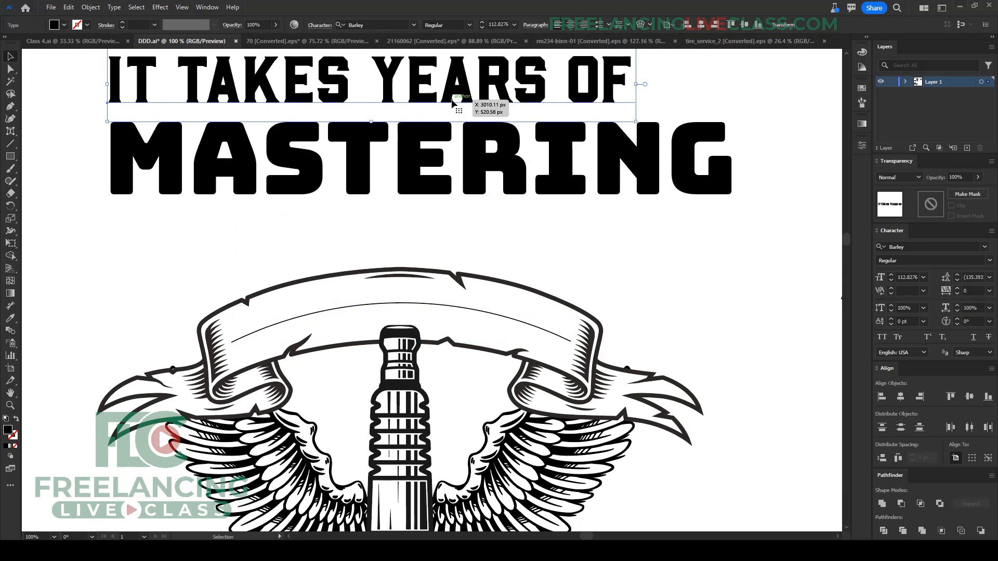
pyautogui.hotkey('ctrl', 'x')
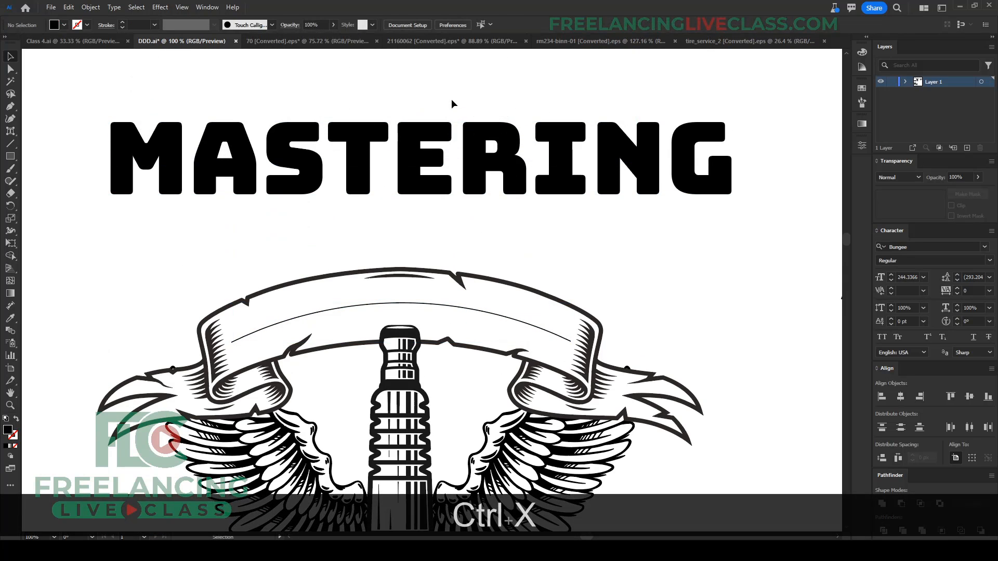
pyautogui.click(438, 308)
pyautogui.click(11, 133)
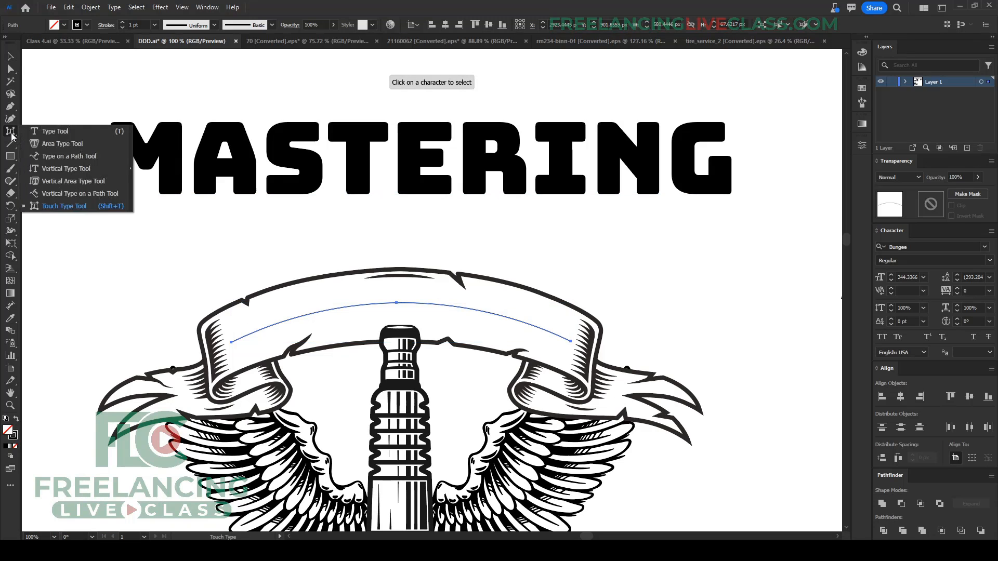
pyautogui.click(62, 158)
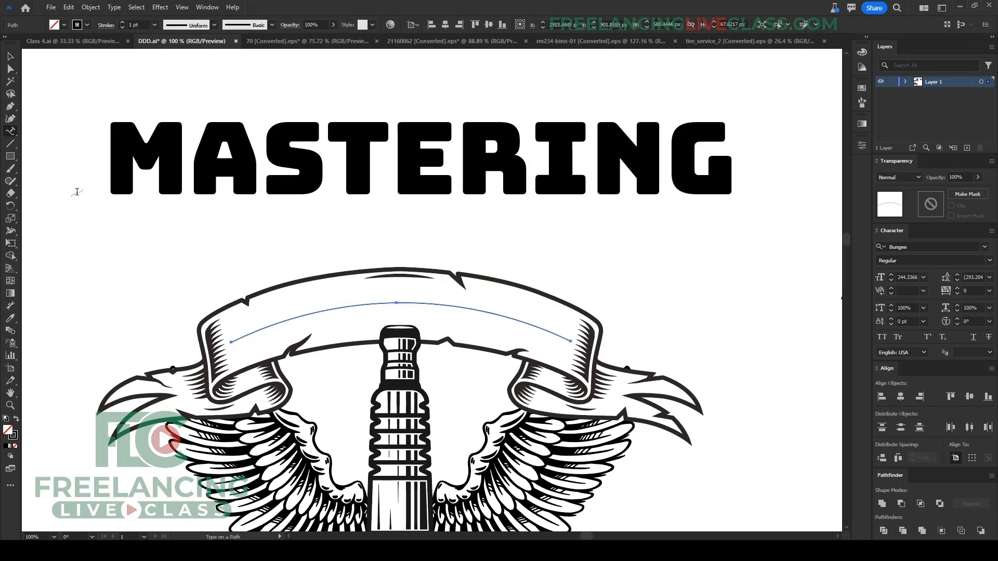
pyautogui.click(232, 343)
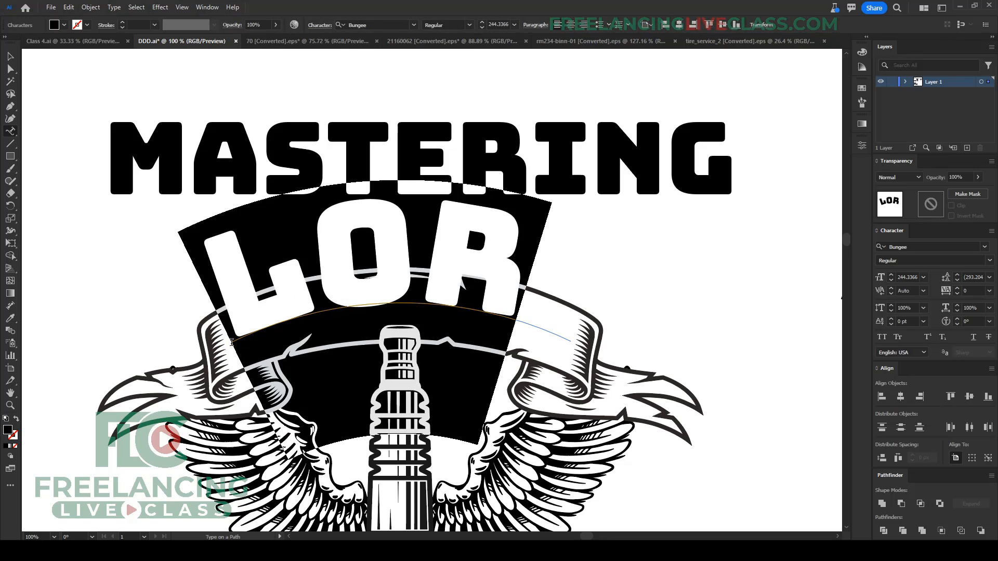
pyautogui.hotkey('ctrl', 'v')
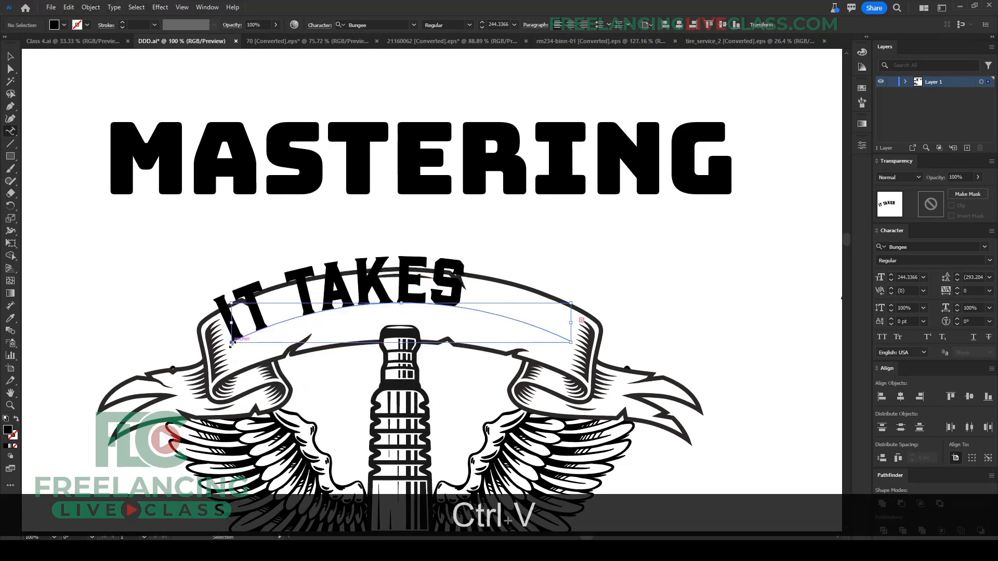
# Step: Reduce the curved text's font size to 72 pt so the whole line fits on the arc
pyautogui.click(10, 58)
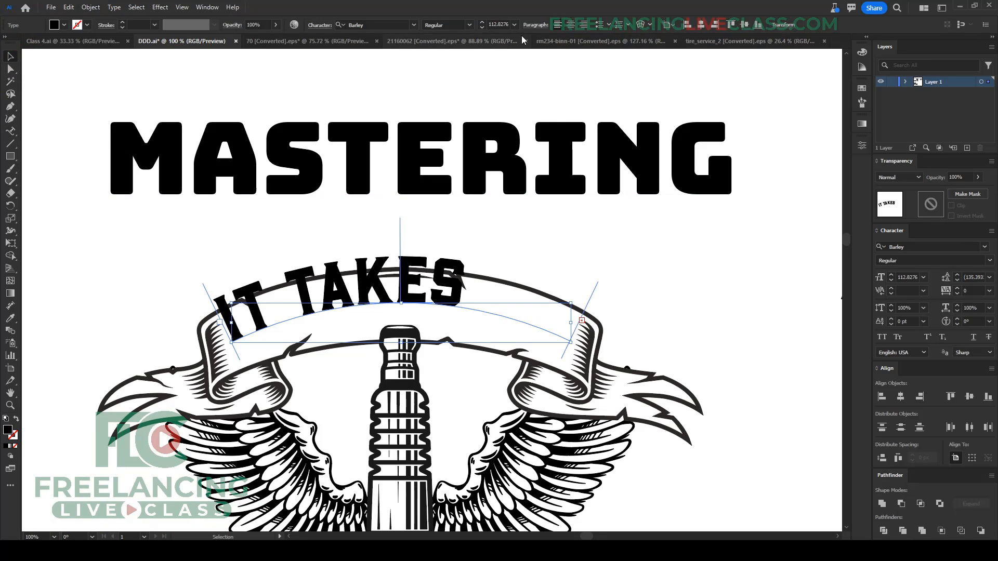
pyautogui.scroll(-3, 501, 25)
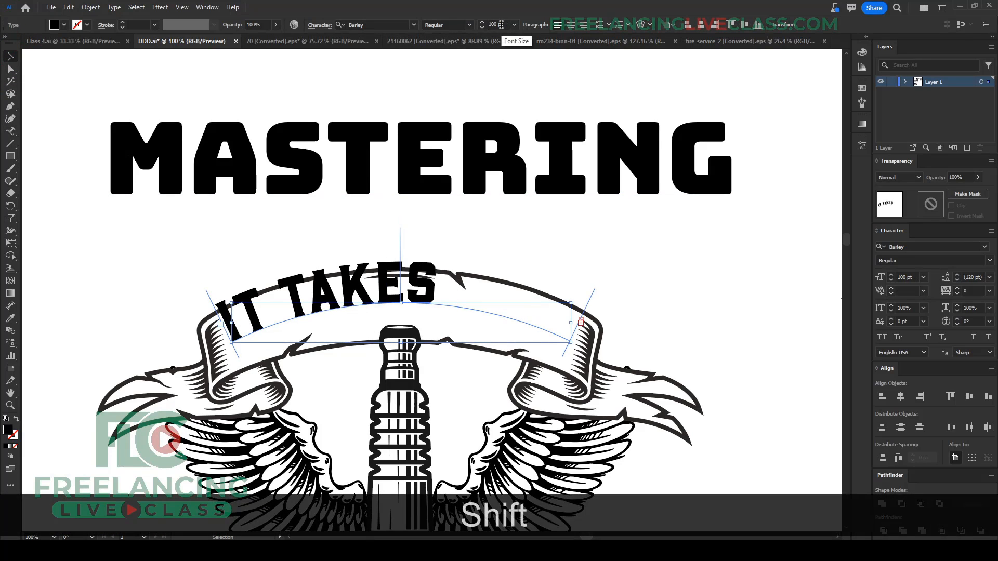
pyautogui.scroll(-2, 501, 24)
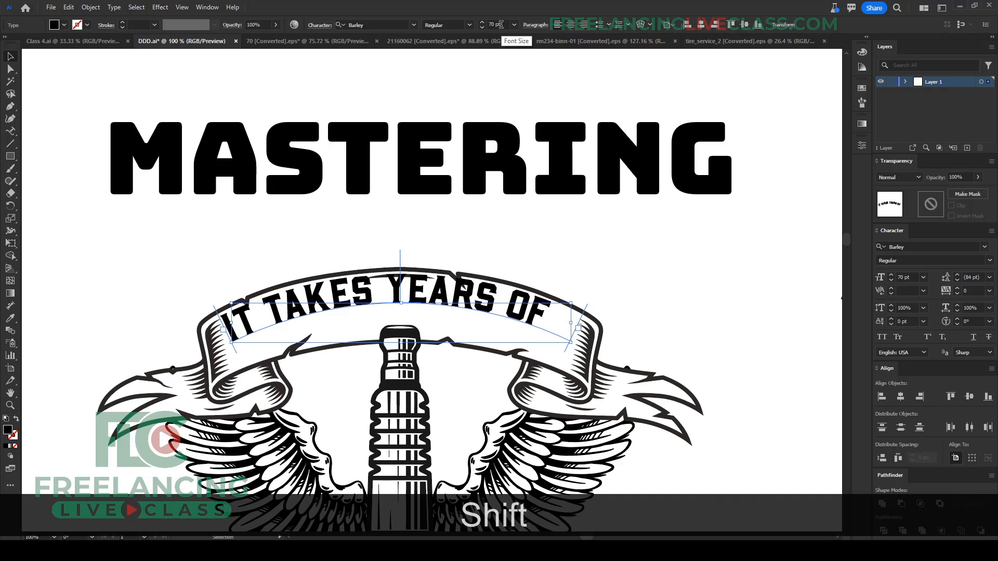
pyautogui.scroll(1, 501, 25)
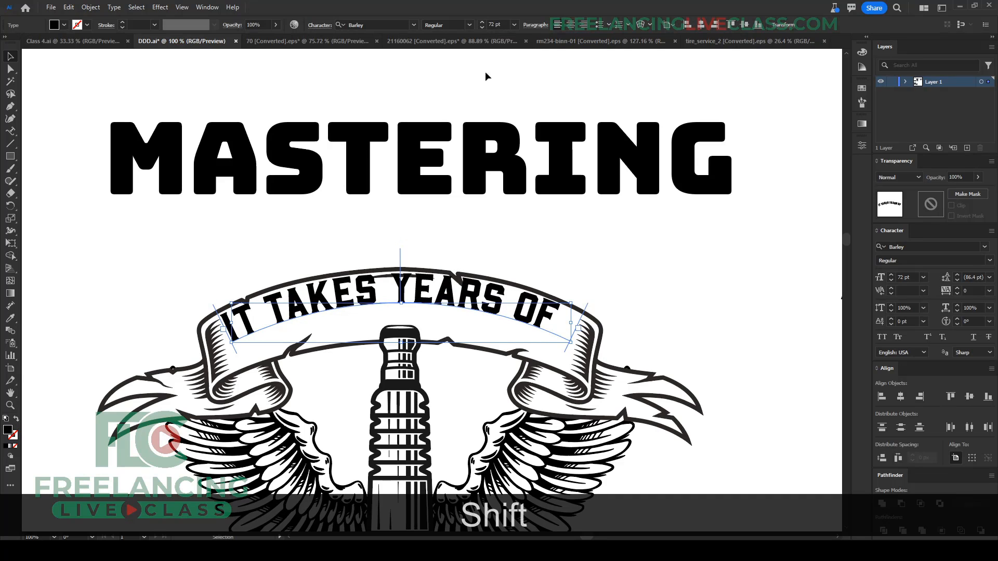
# Step: Set the curved text's Align to Path option to Center, with the preview turned on
pyautogui.scroll(-2, 457, 315)
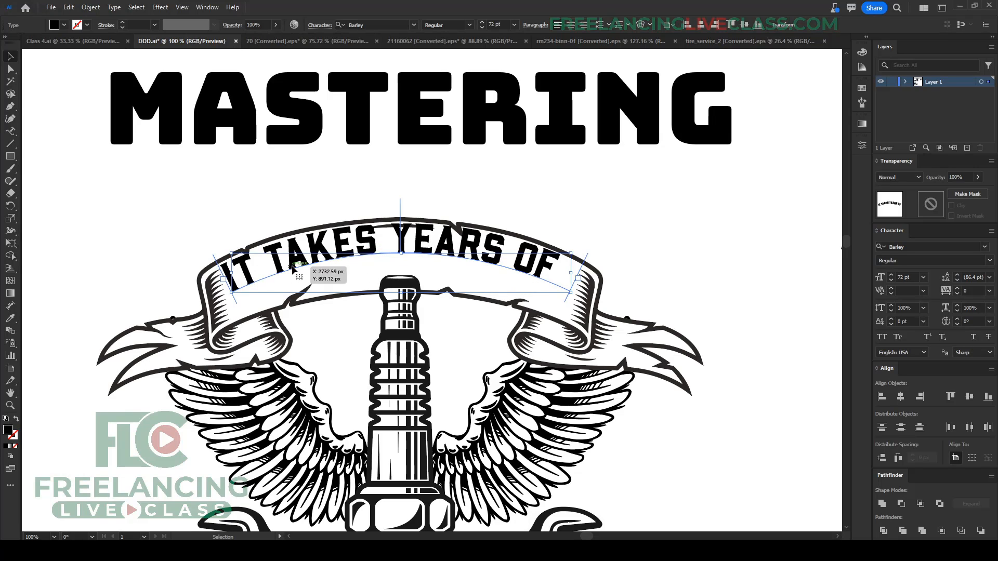
pyautogui.click(99, 9)
pyautogui.moveTo(114, 8)
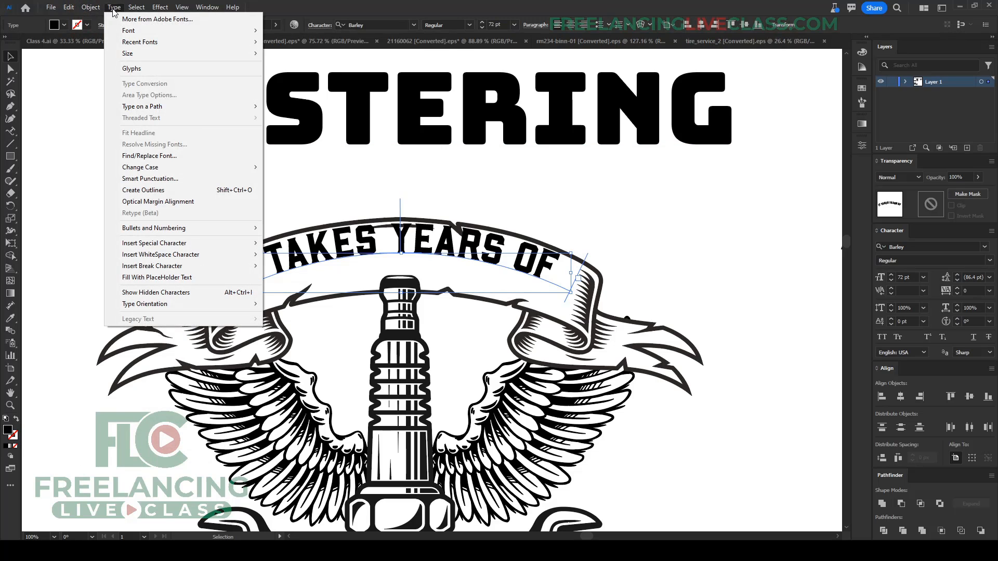
pyautogui.moveTo(150, 107)
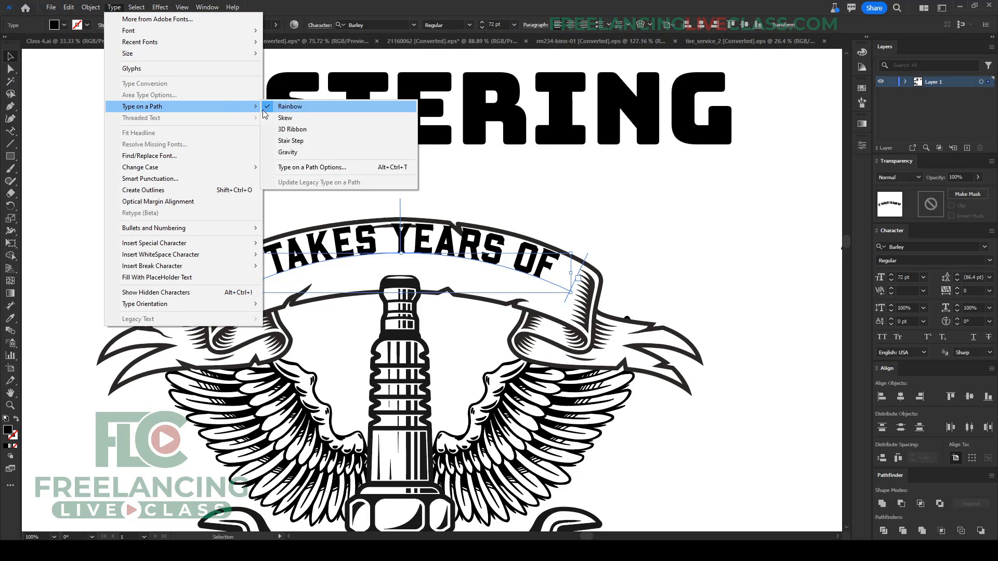
pyautogui.click(322, 167)
pyautogui.moveTo(499, 225); pyautogui.dragTo(663, 144)
pyautogui.click(643, 182)
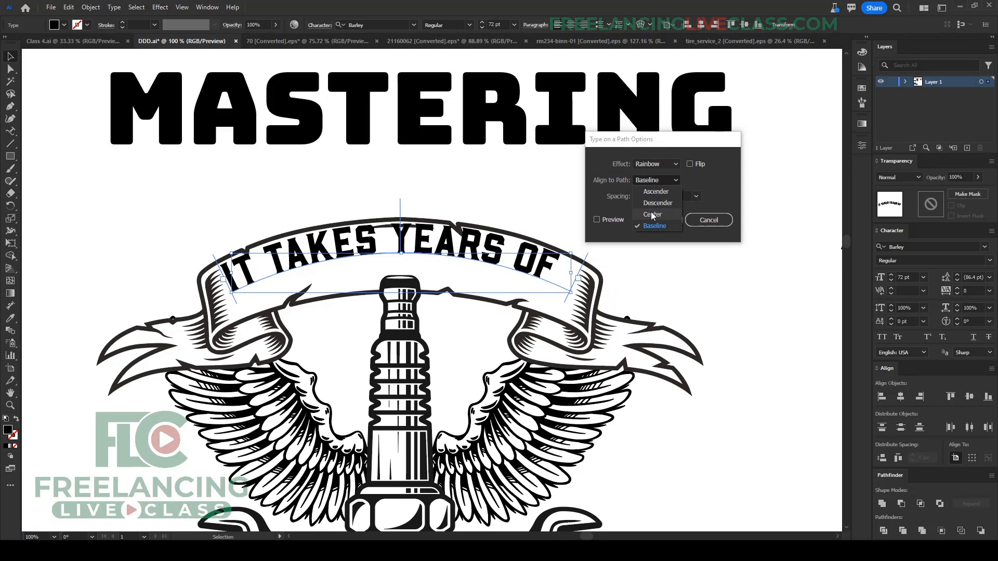
pyautogui.click(653, 215)
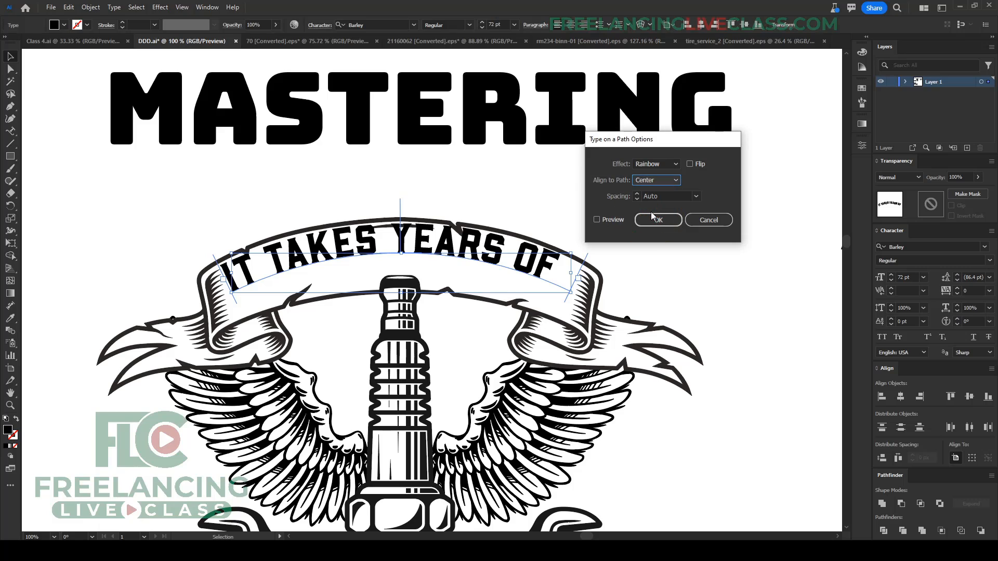
pyautogui.click(611, 220)
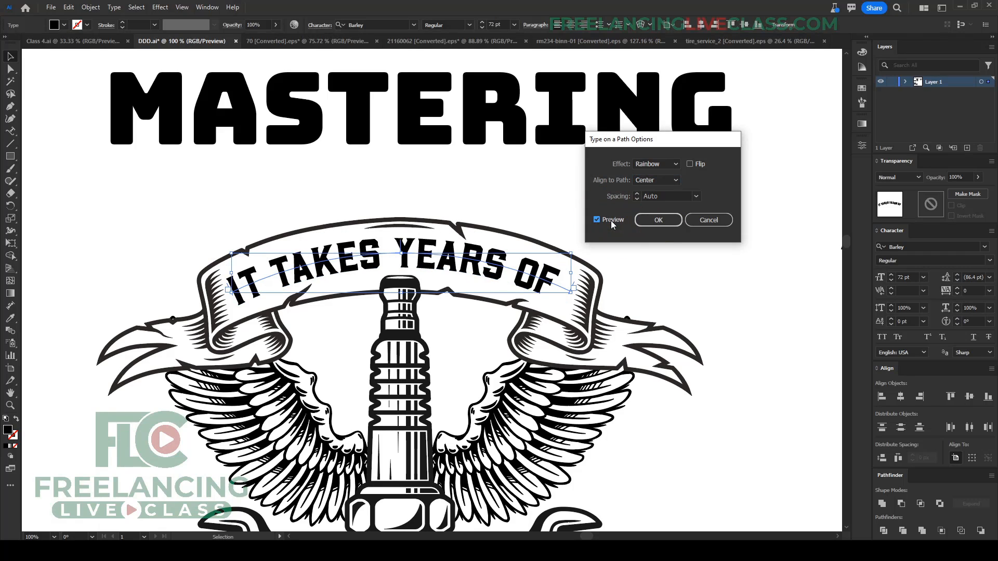
pyautogui.click(660, 218)
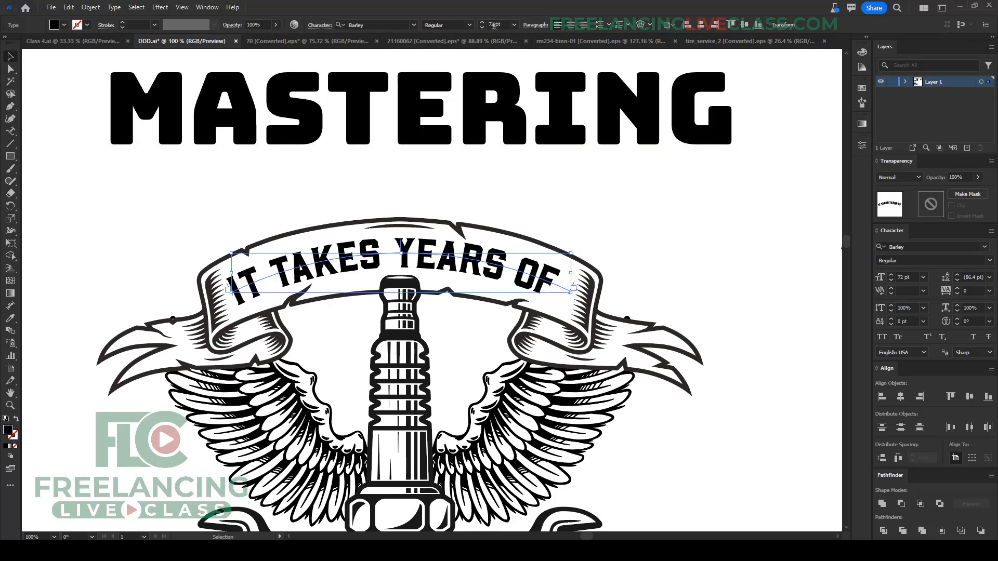
# Step: Set the curved text's font size to 74 pt and shift it slightly to center it within the upper ribbon
pyautogui.scroll(3, 494, 24)
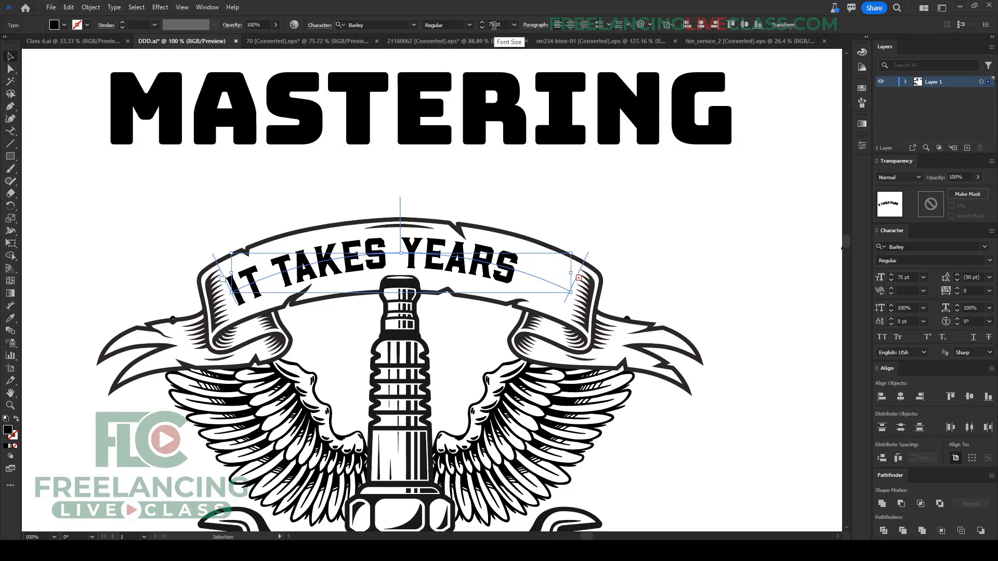
pyautogui.scroll(-1, 494, 25)
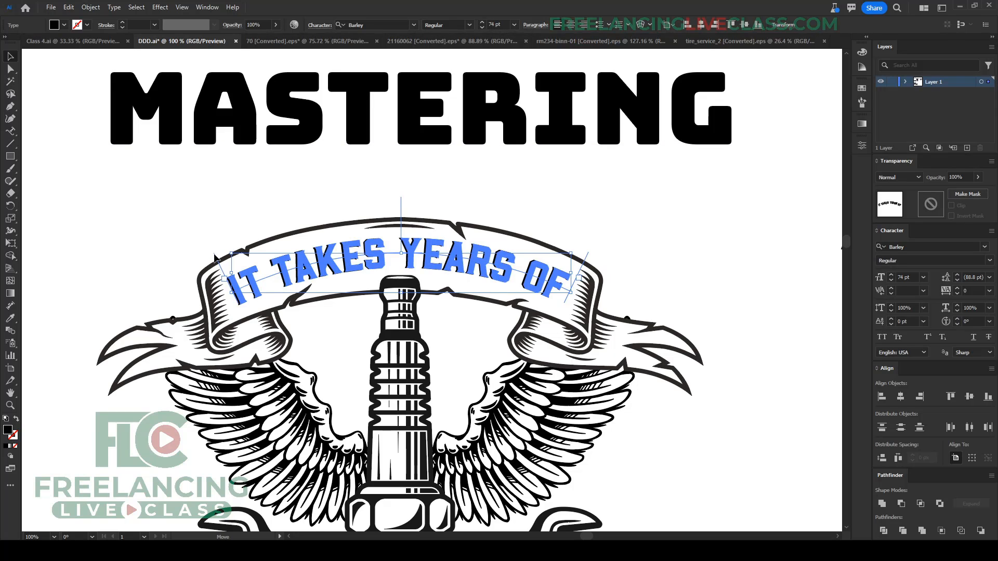
# Step: Move the MASTERING word higher above the emblem to leave more space over the upper ribbon
pyautogui.click(471, 194)
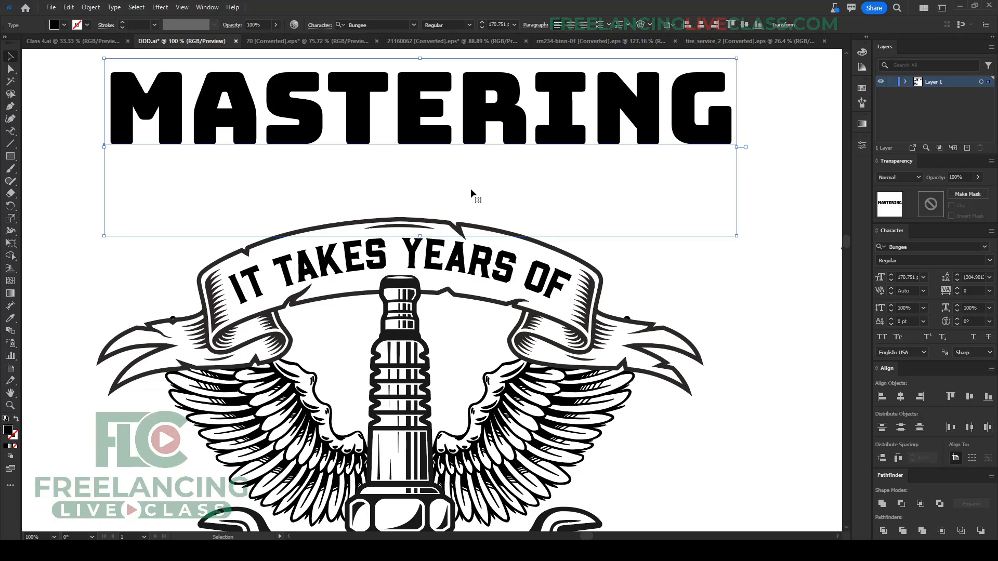
pyautogui.scroll(-3, 402, 180)
pyautogui.moveTo(442, 159); pyautogui.dragTo(479, 91)
pyautogui.click(526, 293)
pyautogui.scroll(2, 442, 250)
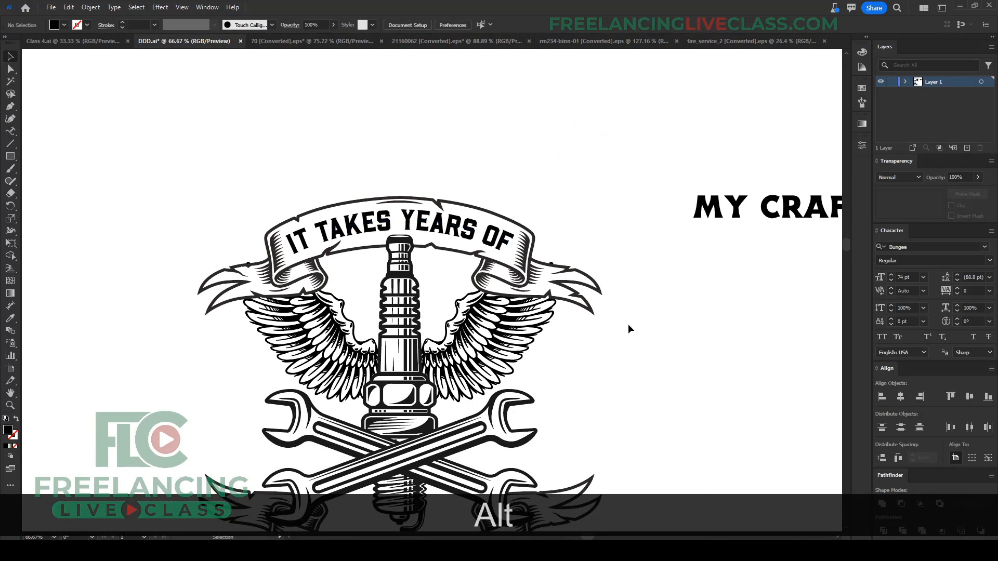
pyautogui.scroll(-1, 630, 329)
pyautogui.scroll(-1, 471, 320)
pyautogui.scroll(2, 468, 241)
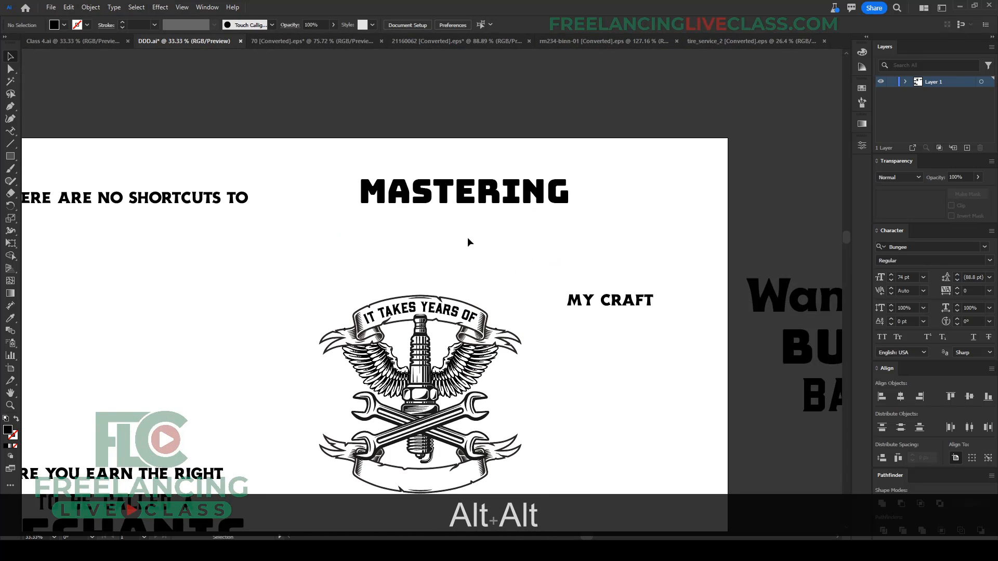
# Step: Stack the lines THERE ARE NO SHORTCUTS TO, MASTERING and MY CRAFT closely above the upper ribbon
pyautogui.moveTo(446, 201); pyautogui.dragTo(431, 270)
pyautogui.moveTo(228, 198); pyautogui.dragTo(487, 251)
pyautogui.click(580, 270)
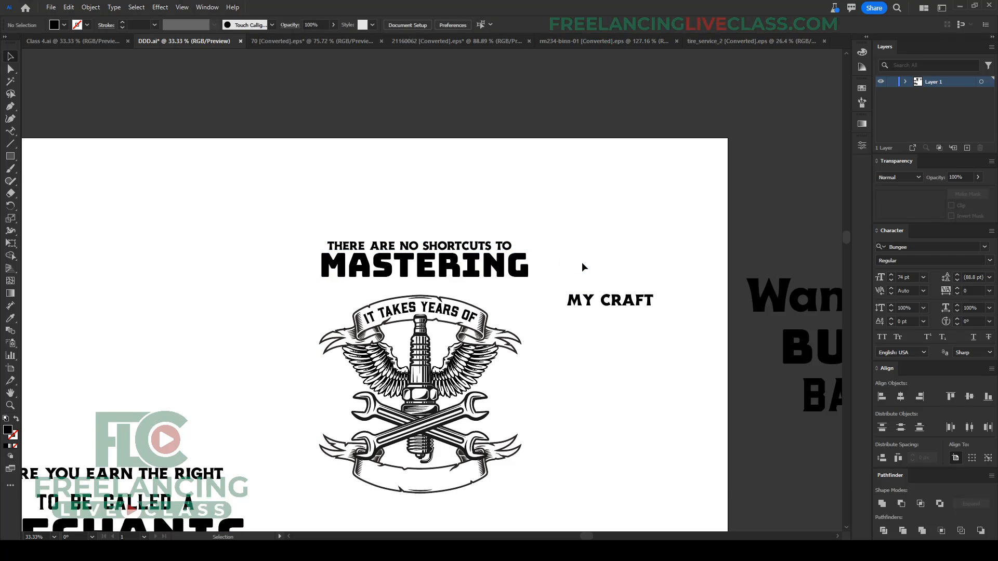
pyautogui.scroll(1, 439, 332)
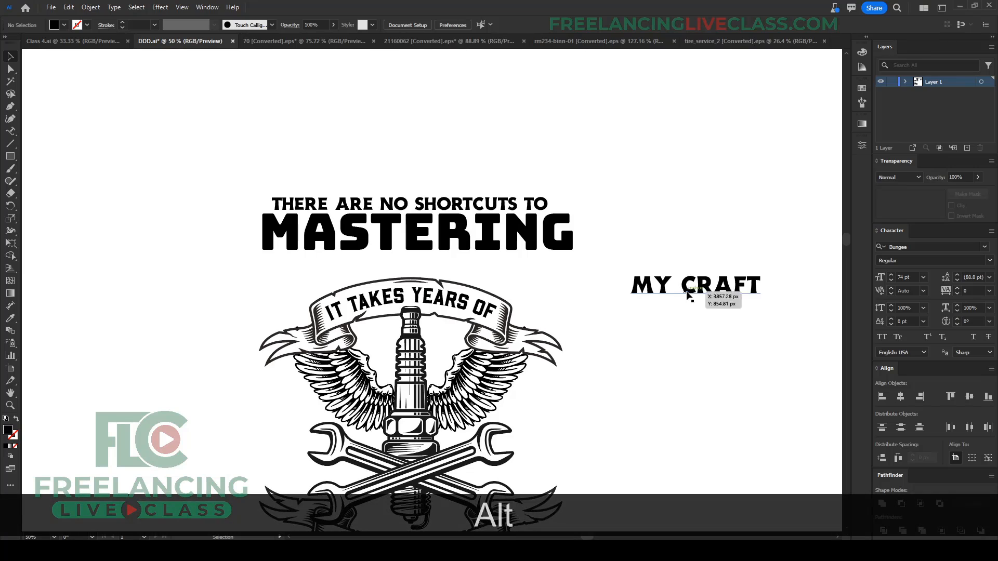
pyautogui.moveTo(675, 286); pyautogui.dragTo(422, 265)
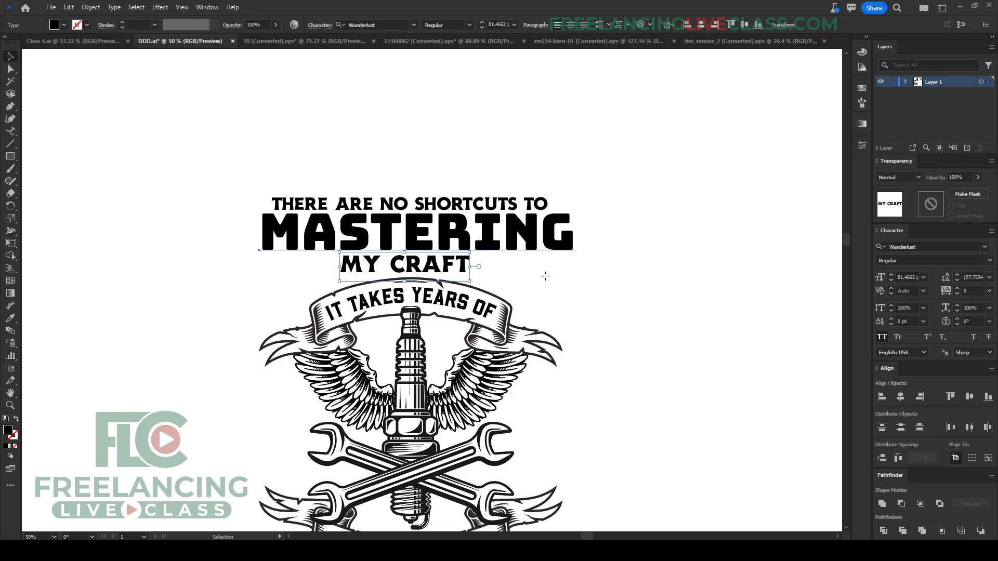
# Step: Convert the MASTERING text to outlines and select the resulting group
pyautogui.click(523, 267)
pyautogui.rightClick(498, 240)
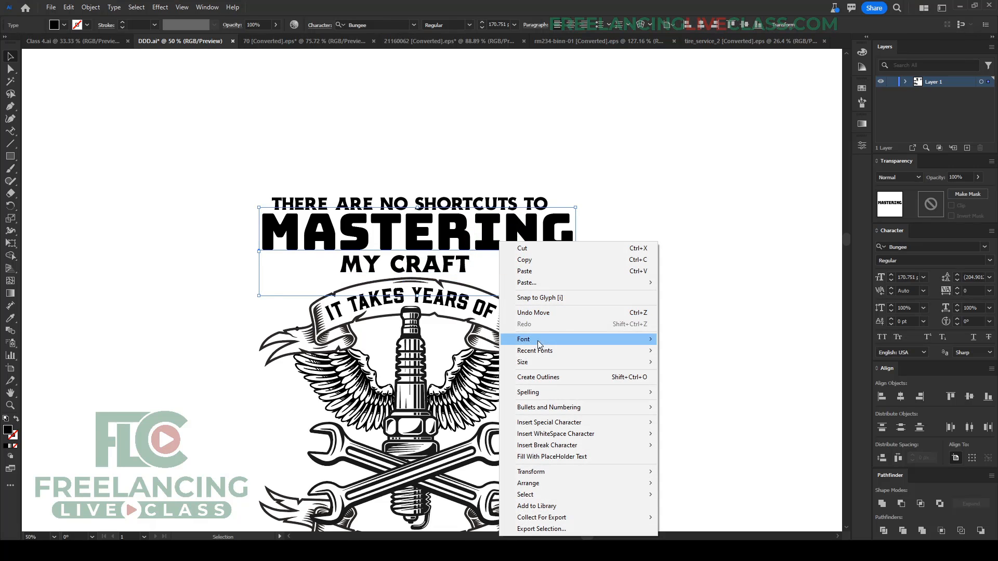
pyautogui.click(546, 375)
pyautogui.click(598, 304)
pyautogui.click(507, 242)
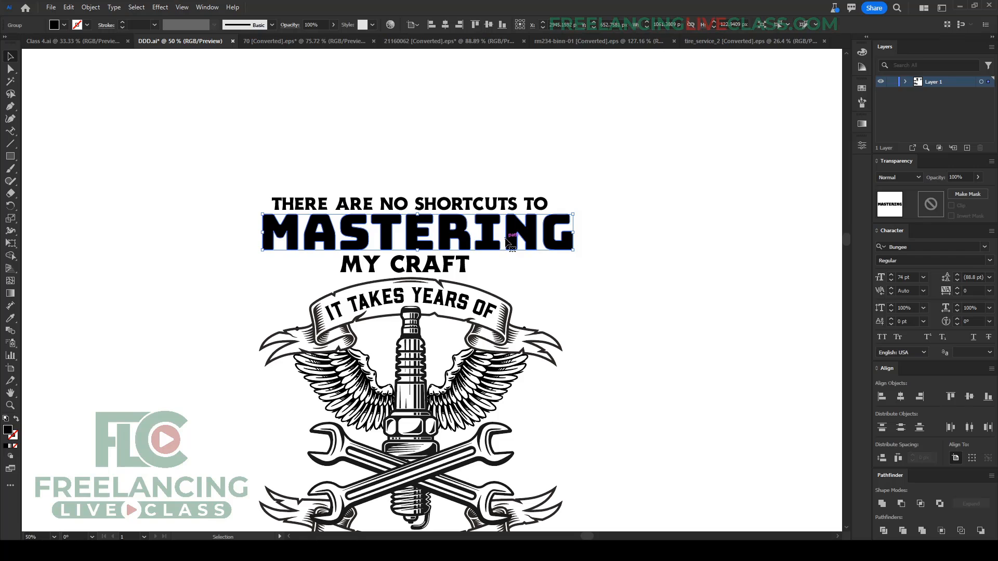
pyautogui.scroll(1, 462, 239)
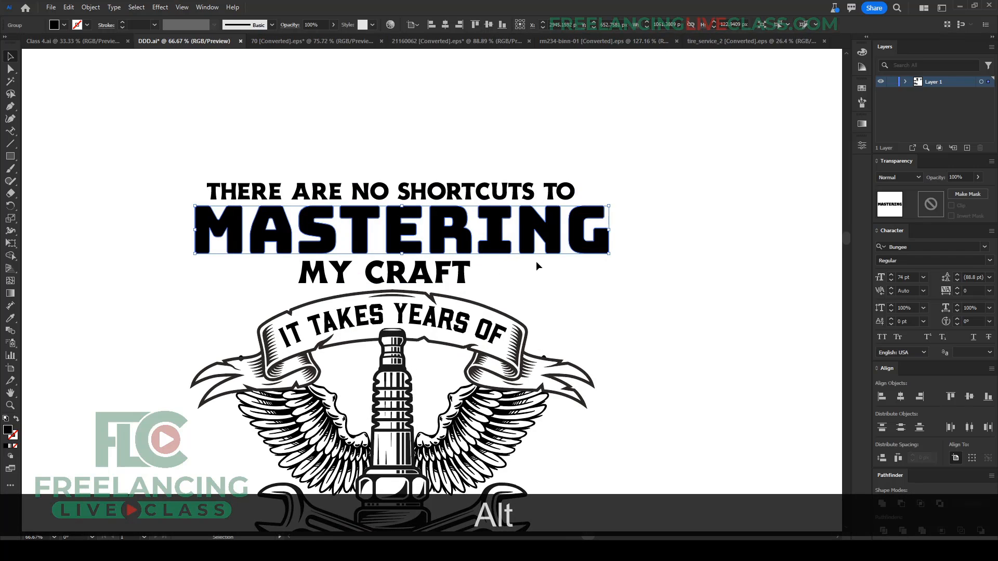
# Step: Move MY CRAFT clear above the heading and start an Arc Lower warp on the MASTERING outlines, keeping the artwork visible beside the options
pyautogui.click(375, 283)
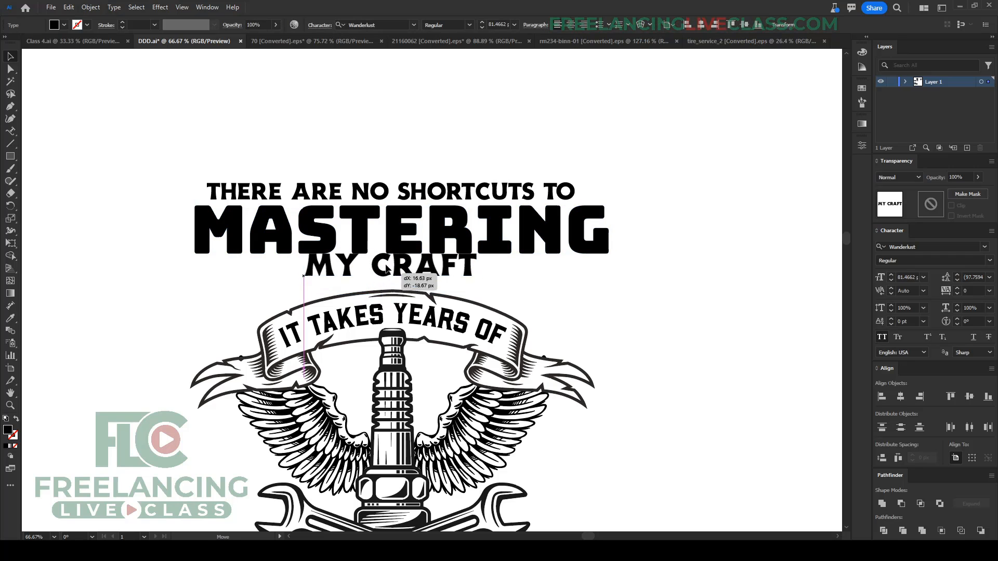
pyautogui.moveTo(375, 283); pyautogui.dragTo(441, 118)
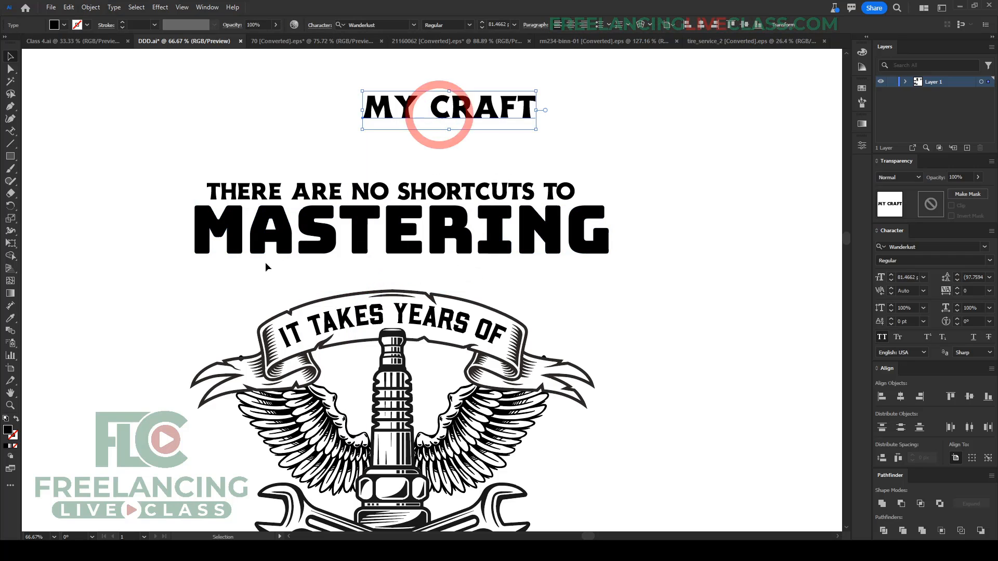
pyautogui.click(395, 245)
pyautogui.click(161, 9)
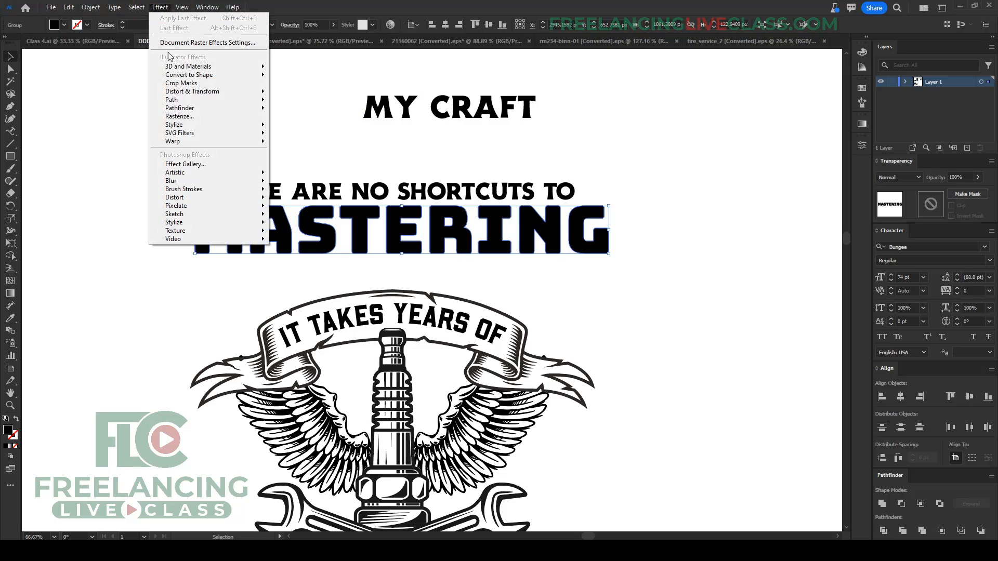
pyautogui.moveTo(183, 145)
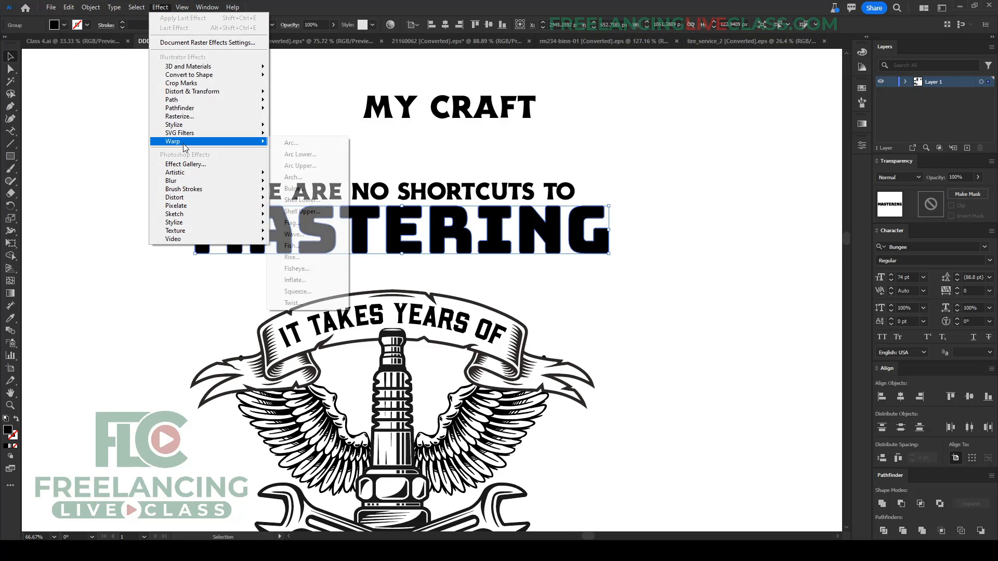
pyautogui.click(299, 155)
pyautogui.moveTo(512, 207); pyautogui.dragTo(723, 79)
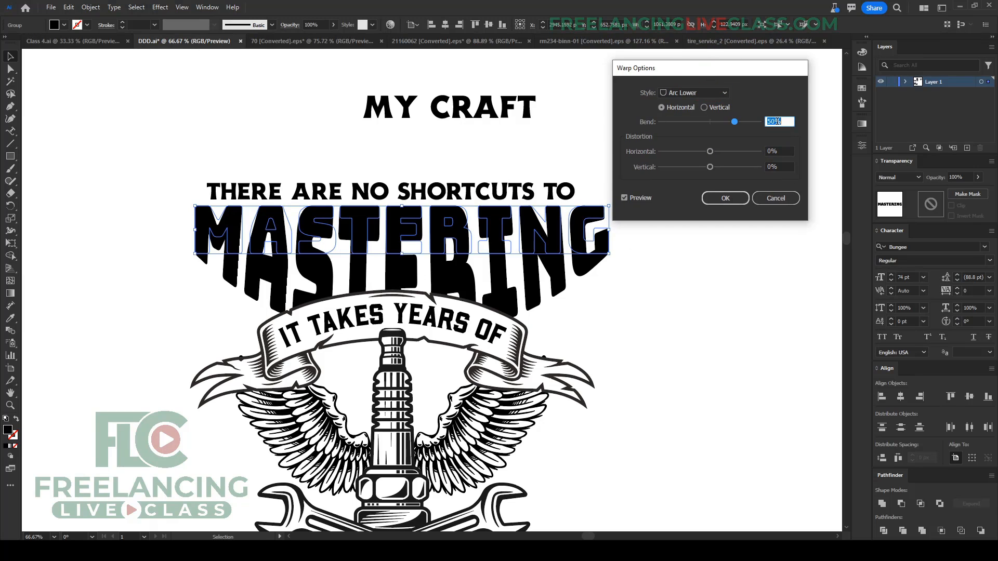
# Step: Set the Arc Lower warp's horizontal bend to -15% and apply it to MASTERING
pyautogui.hotkey('shift', 'Down')
pyautogui.hotkey('shift', 'Down')
pyautogui.hotkey('shift', 'Down')
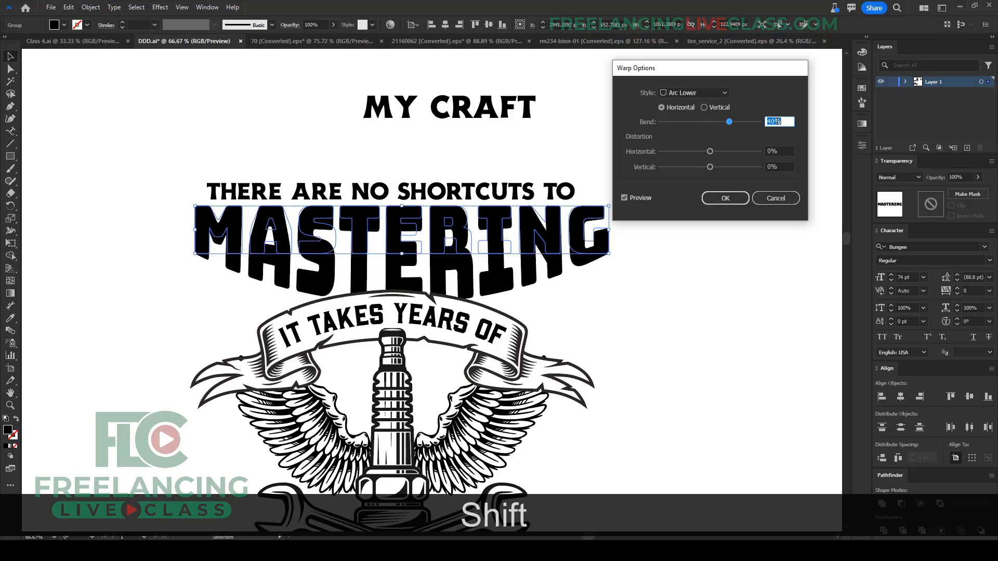
pyautogui.hotkey('shift', 'Down')
pyautogui.hotkey('shift', 'Down')
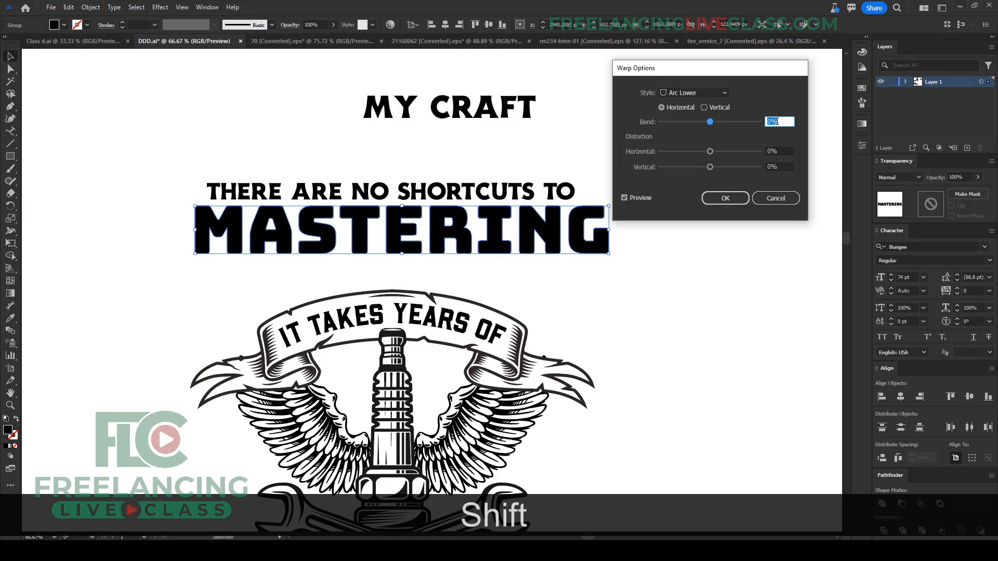
pyautogui.hotkey('shift', 'Down')
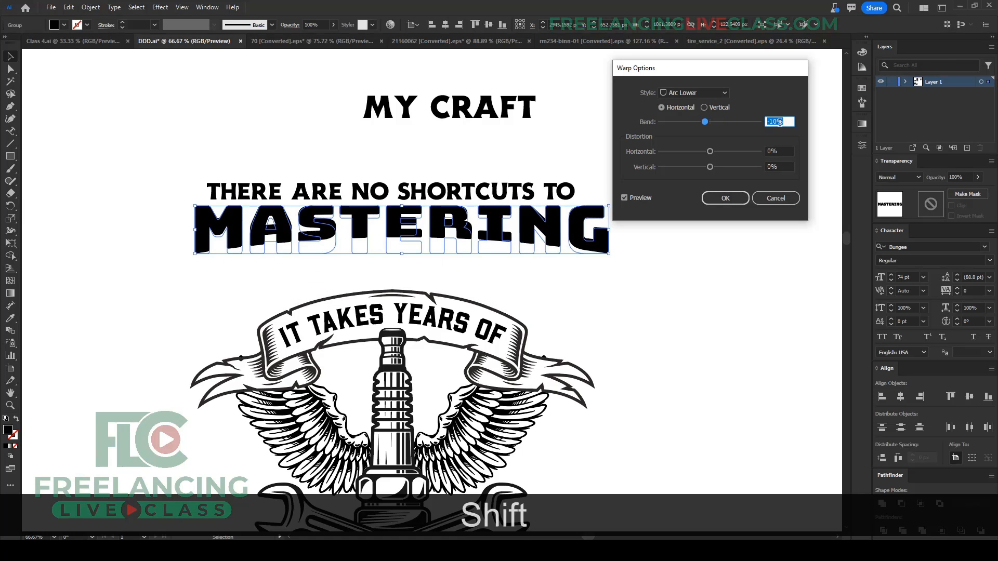
pyautogui.hotkey('shift', 'Down')
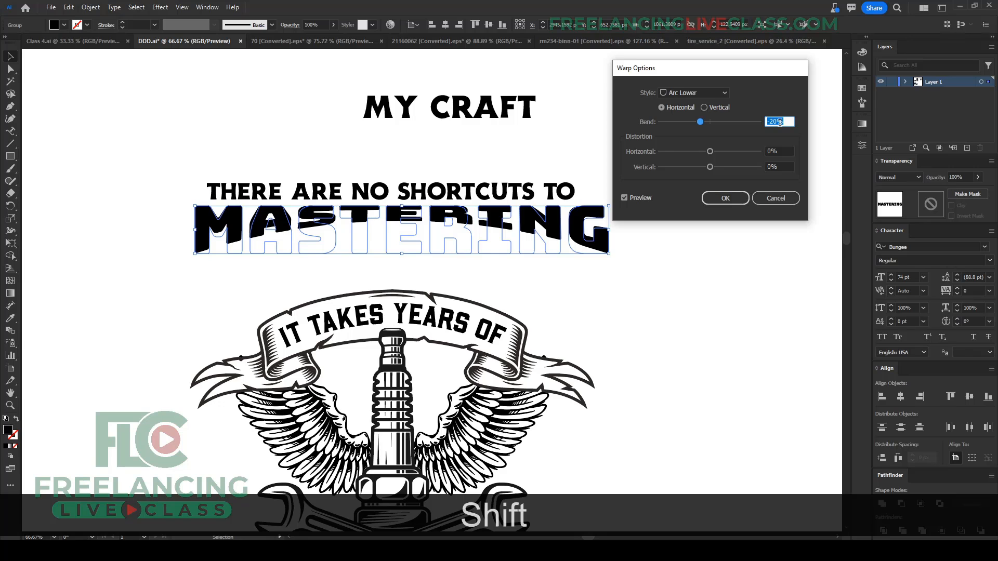
pyautogui.hotkey('shift', 'Up')
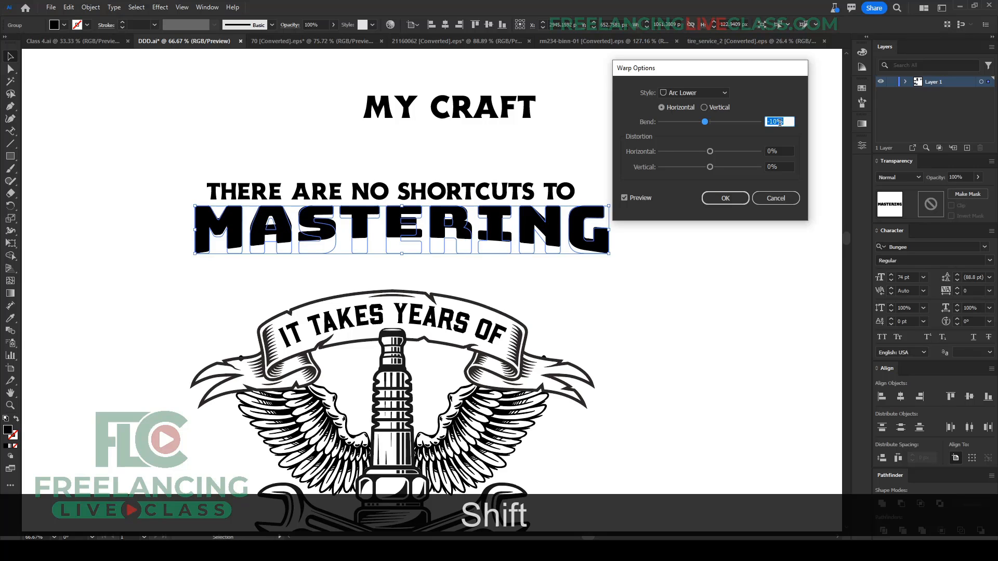
pyautogui.press('Down')
pyautogui.press('Down')
pyautogui.press('Down')
pyautogui.press('Down')
pyautogui.press('Down')
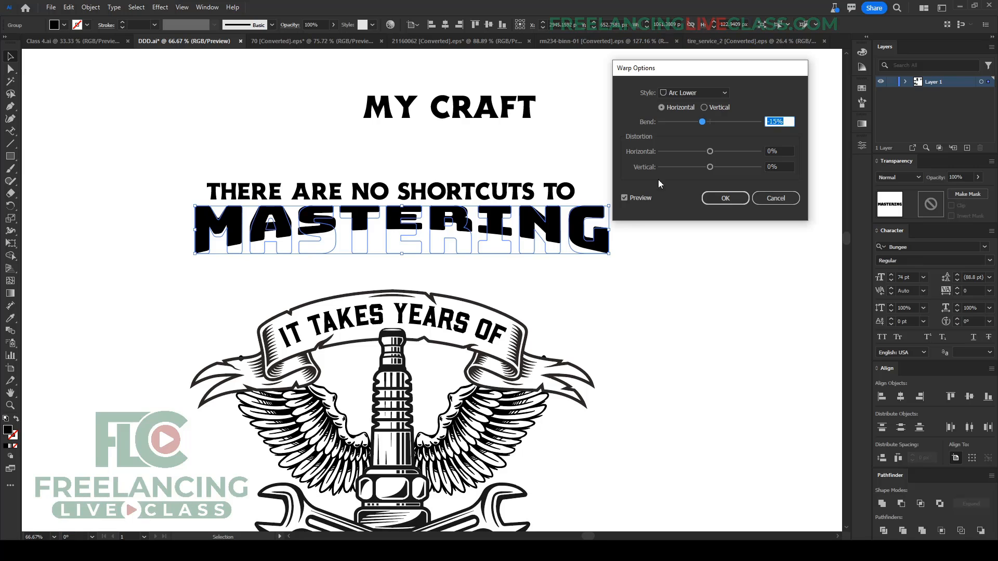
pyautogui.click(724, 197)
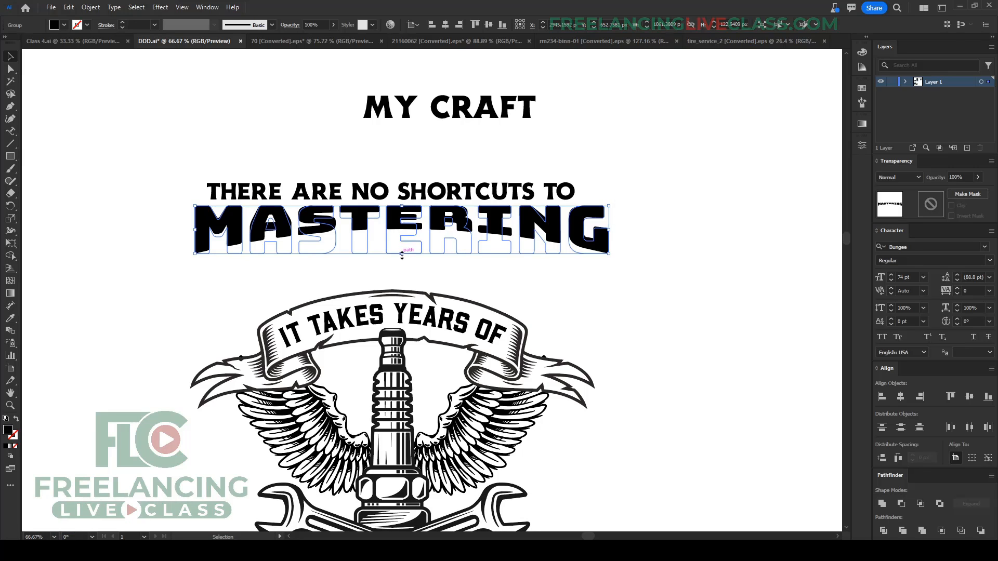
# Step: Stretch the warped MASTERING word downward to a height of about 168 px, keeping its width
pyautogui.moveTo(402, 255); pyautogui.dragTo(402, 271)
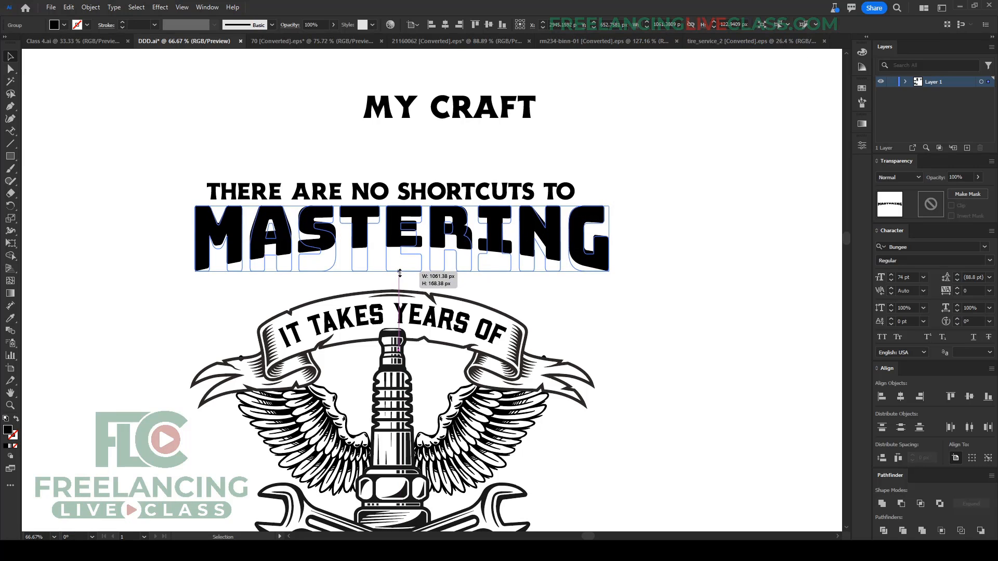
pyautogui.click(644, 298)
pyautogui.scroll(1, 644, 298)
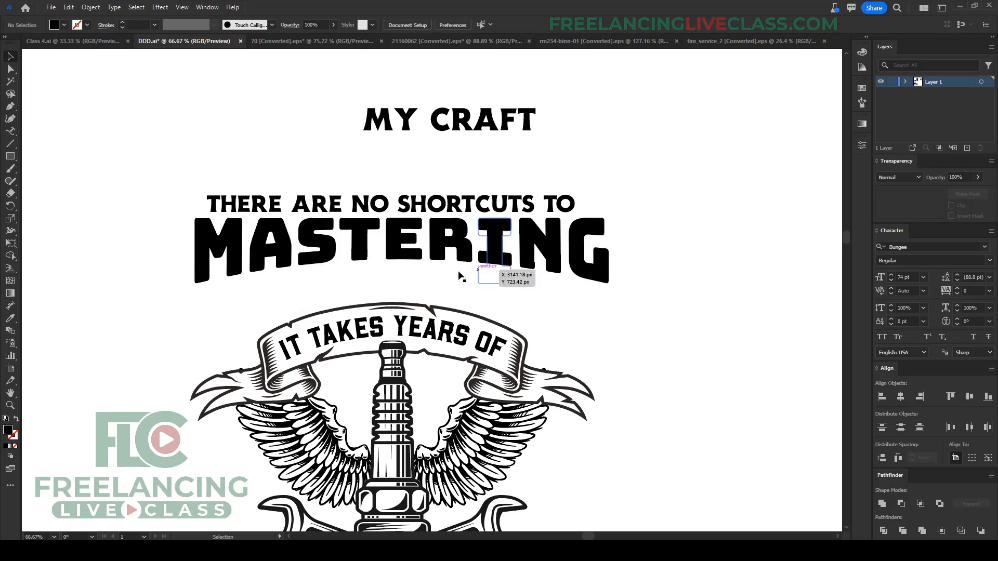
pyautogui.press('a')
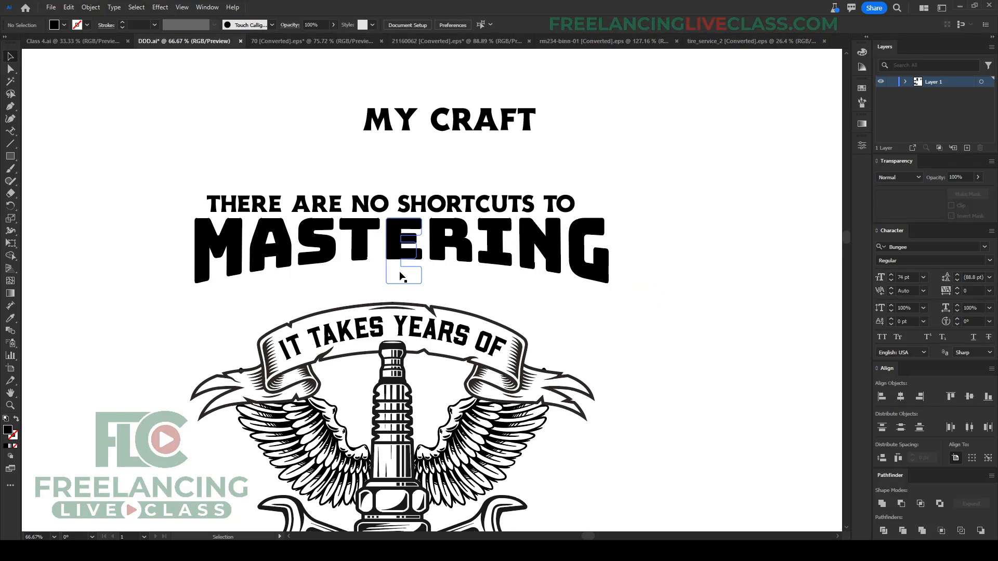
pyautogui.click(402, 274)
pyautogui.press('ctrl')
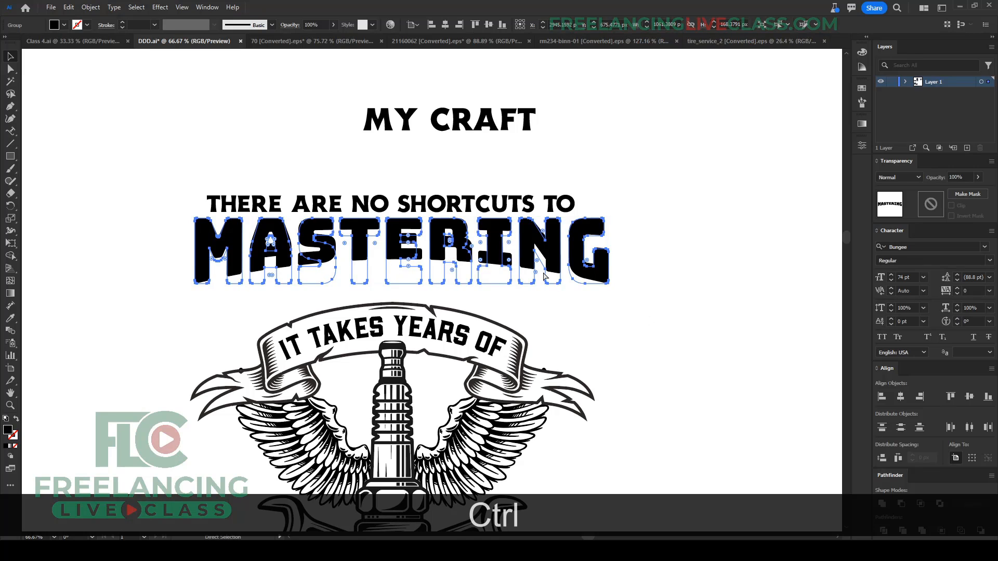
pyautogui.hotkey('ctrl', '2')
pyautogui.click(728, 279)
# Step: Move MY CRAFT back under the middle of MASTERING, just above the upper ribbon
pyautogui.moveTo(462, 135); pyautogui.dragTo(408, 300)
pyautogui.scroll(-2, 479, 283)
pyautogui.click(579, 273)
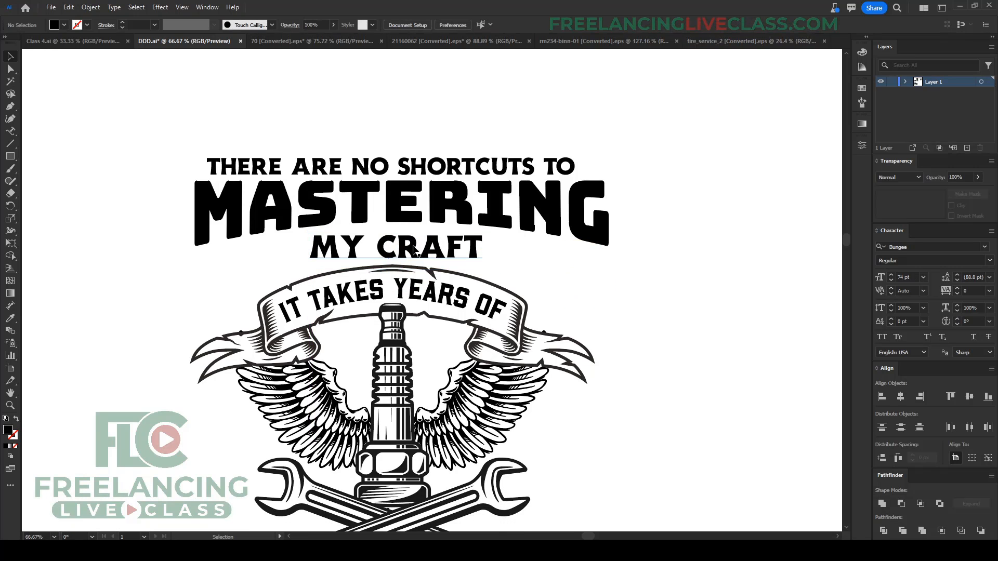
pyautogui.scroll(-3, 415, 251)
pyautogui.scroll(3, 416, 253)
# Step: Apply an Arch warp with a 10% horizontal bend to the MY CRAFT text
pyautogui.click(416, 253)
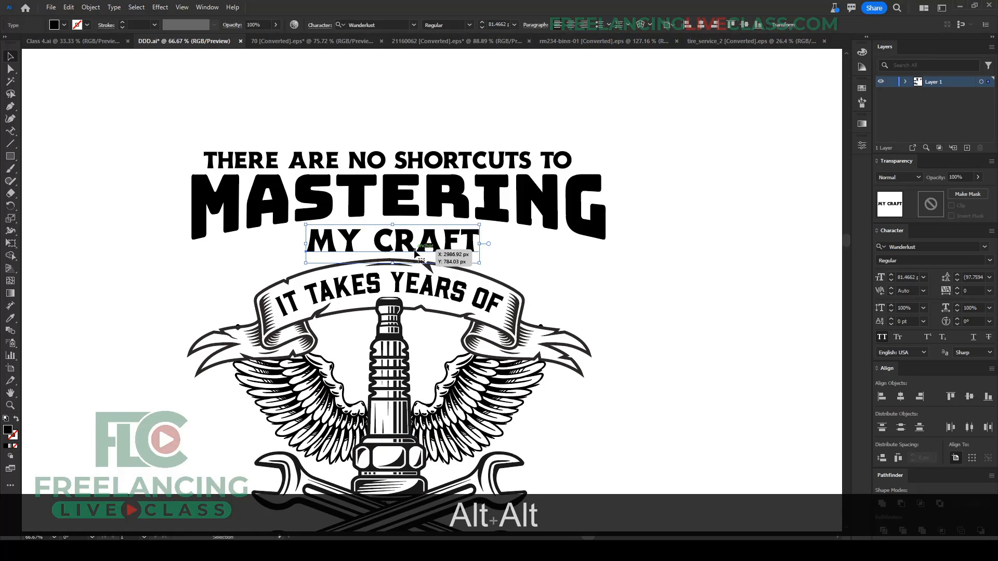
pyautogui.scroll(1, 414, 254)
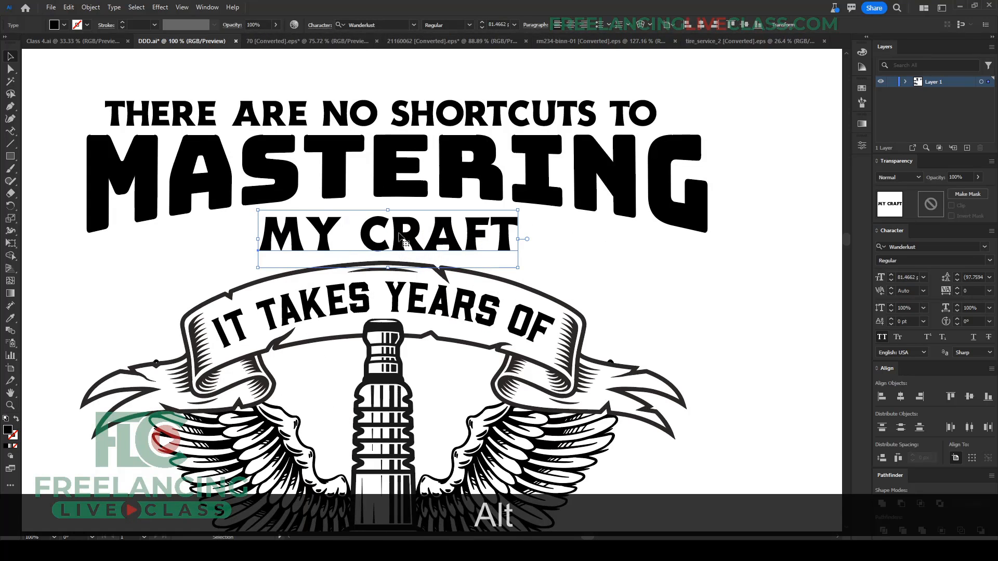
pyautogui.click(156, 7)
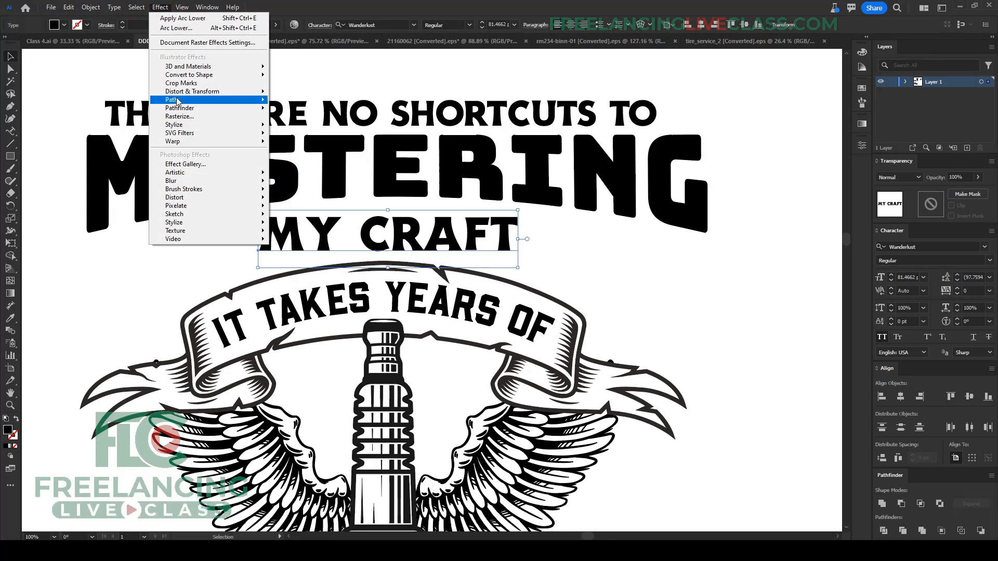
pyautogui.moveTo(219, 141)
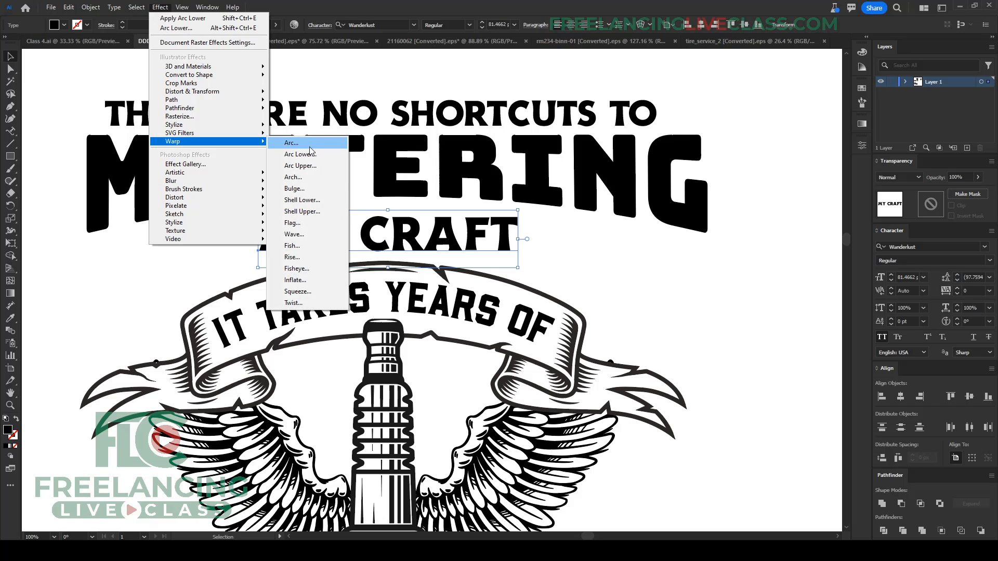
pyautogui.click(308, 179)
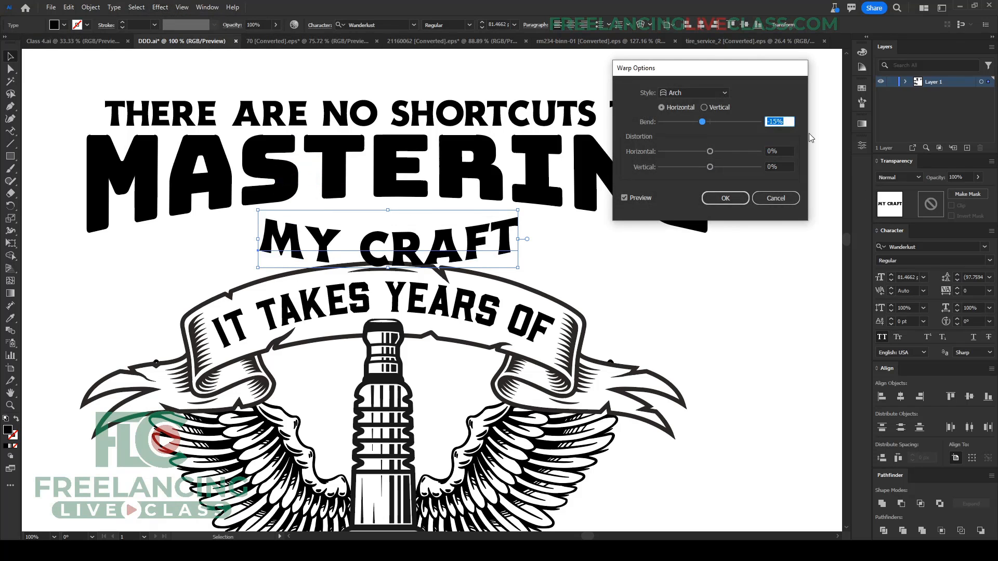
pyautogui.scroll(3, 778, 122)
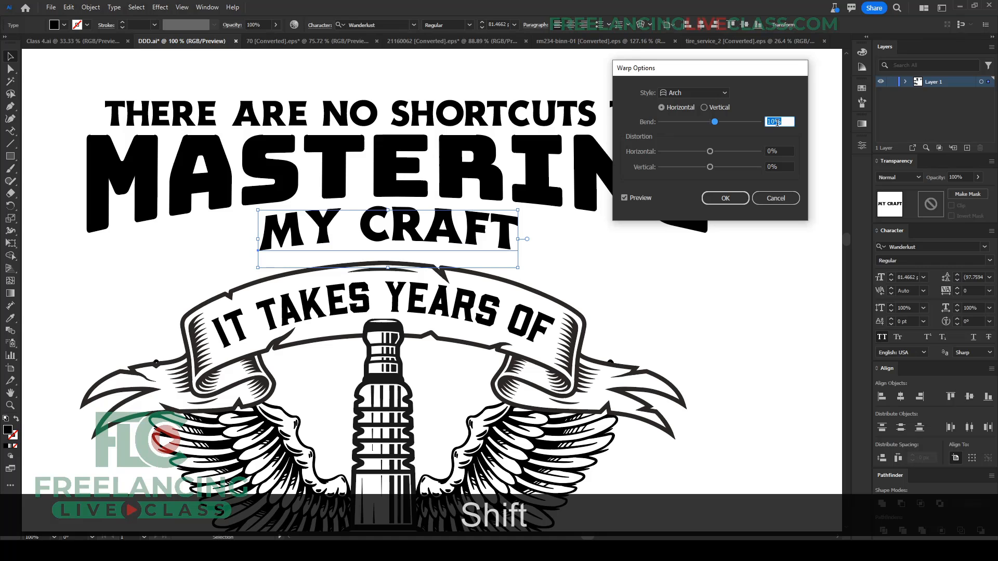
pyautogui.click(726, 198)
pyautogui.click(631, 285)
pyautogui.scroll(-2, 632, 286)
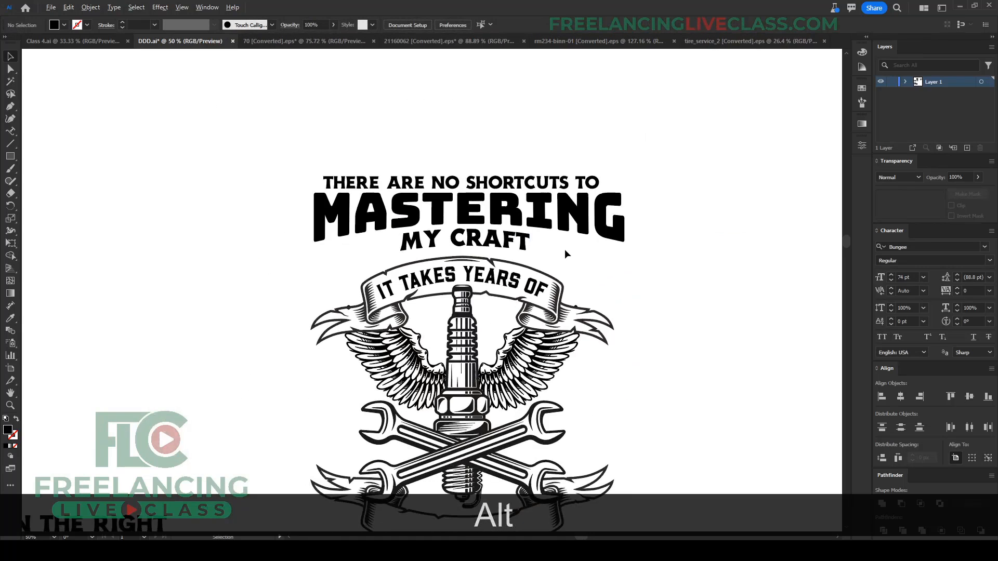
# Step: Nudge the three heading lines together slightly downward so they sit closer to the upper ribbon
pyautogui.moveTo(565, 248); pyautogui.dragTo(462, 158)
pyautogui.hotkey('shift', 'Down')
pyautogui.hotkey('shift', 'Down')
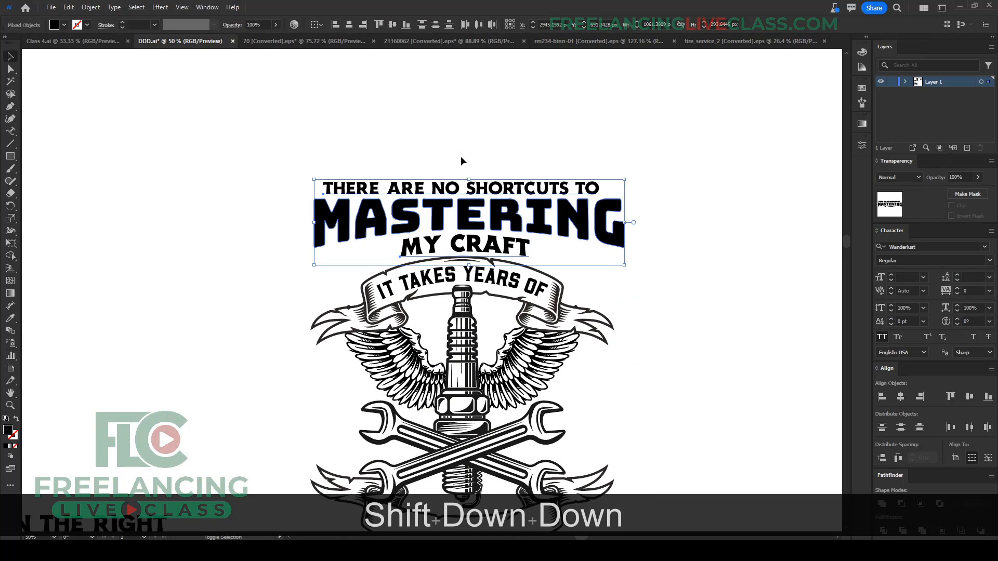
pyautogui.hotkey('shift', 'Down')
pyautogui.hotkey('shift', 'Up')
pyautogui.press('Down')
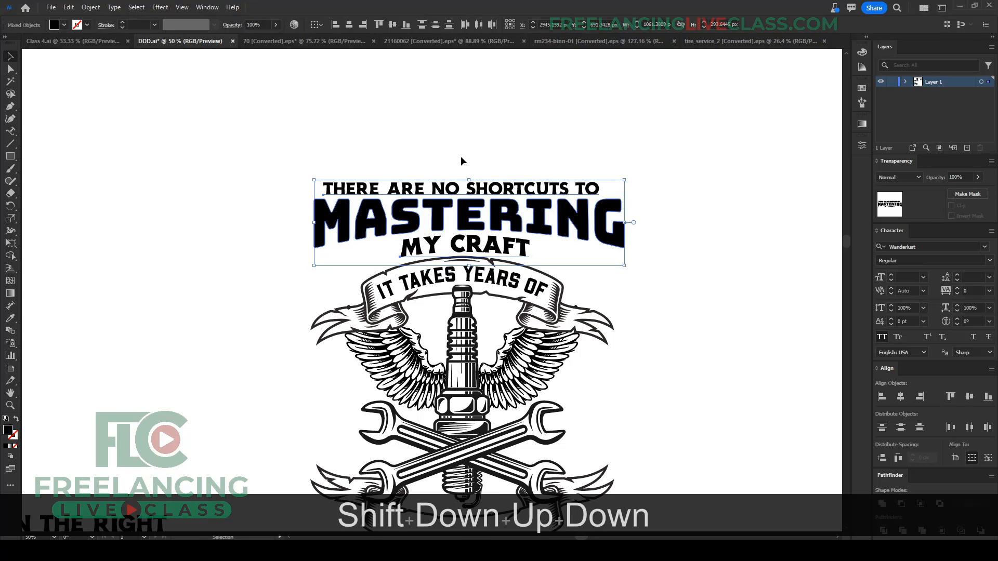
pyautogui.click(461, 156)
# Step: Move the BLOOD, SWEAT, AND TEARS line up closer beneath the empty lower ribbon
pyautogui.moveTo(508, 147); pyautogui.dragTo(445, 95)
pyautogui.scroll(-1, 416, 224)
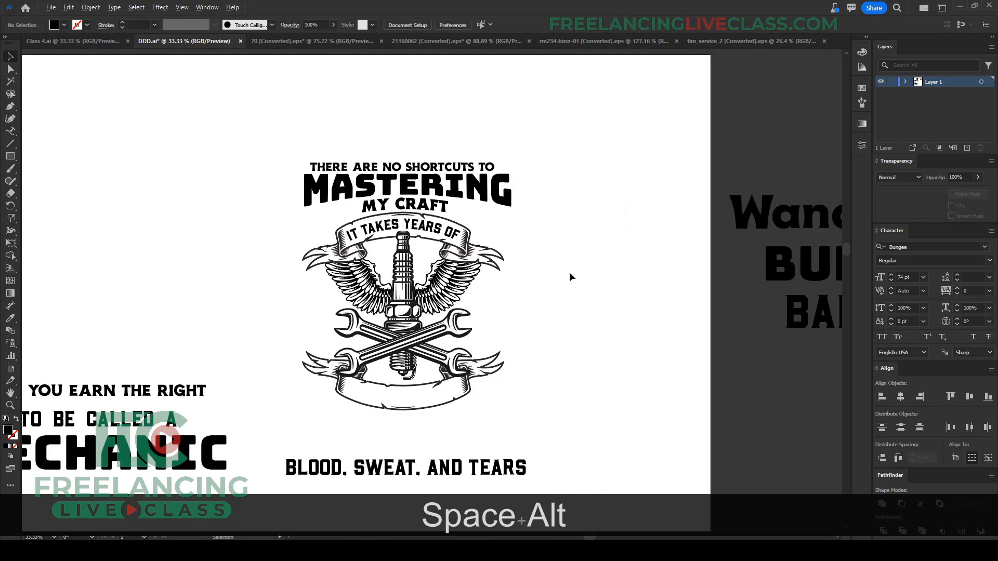
pyautogui.scroll(-1, 585, 276)
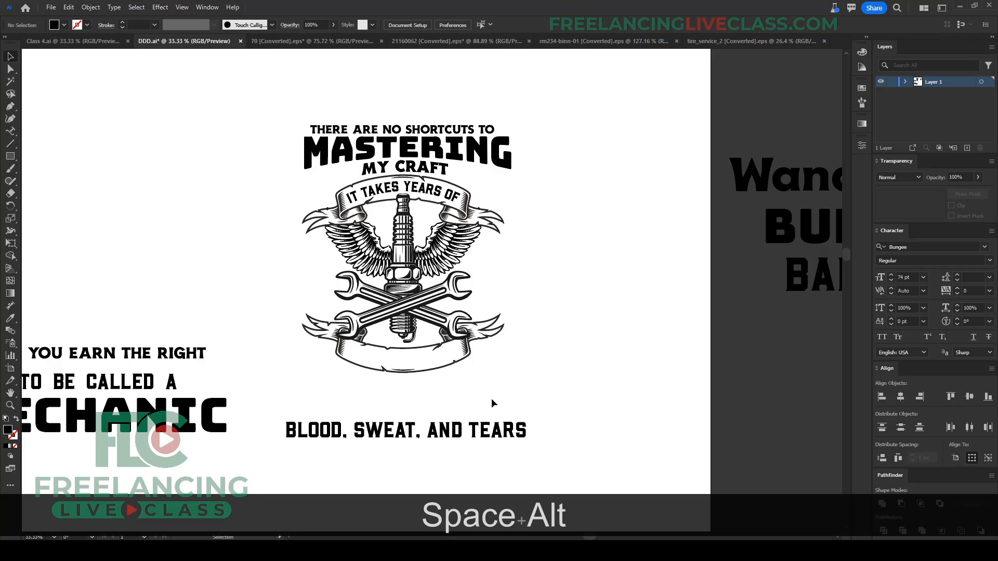
pyautogui.moveTo(461, 432); pyautogui.dragTo(482, 407)
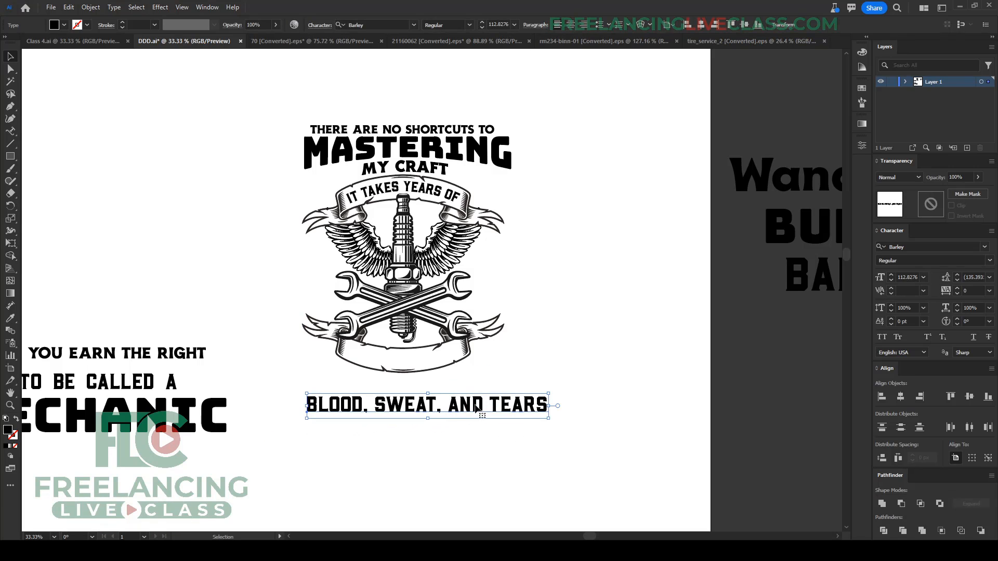
# Step: Draw a shallow downward-bowed three-point curve with the Curvature tool across the empty lower ribbon, and swap its fill to a stroke
pyautogui.scroll(1, 460, 411)
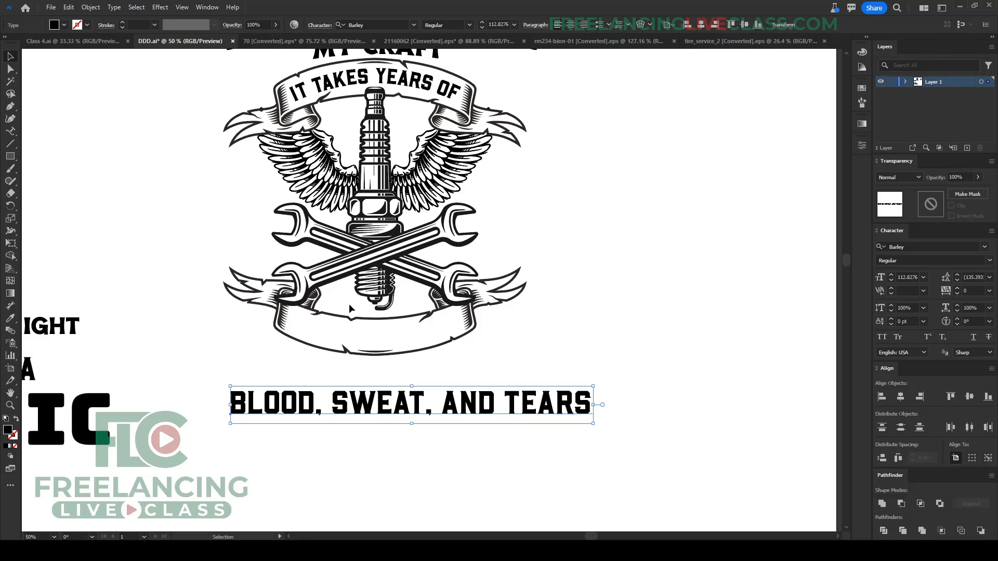
pyautogui.scroll(1, 347, 305)
pyautogui.click(10, 120)
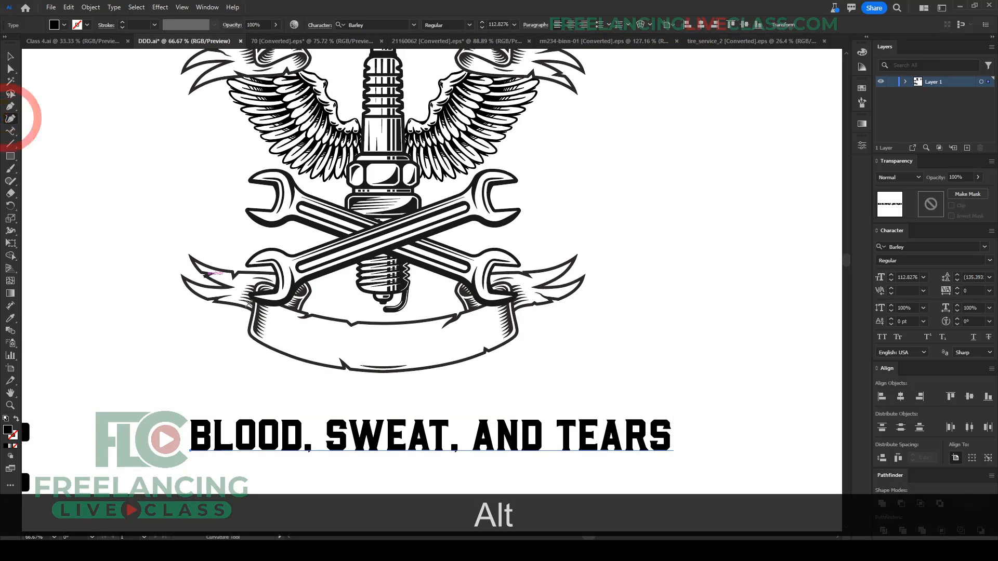
pyautogui.click(267, 322)
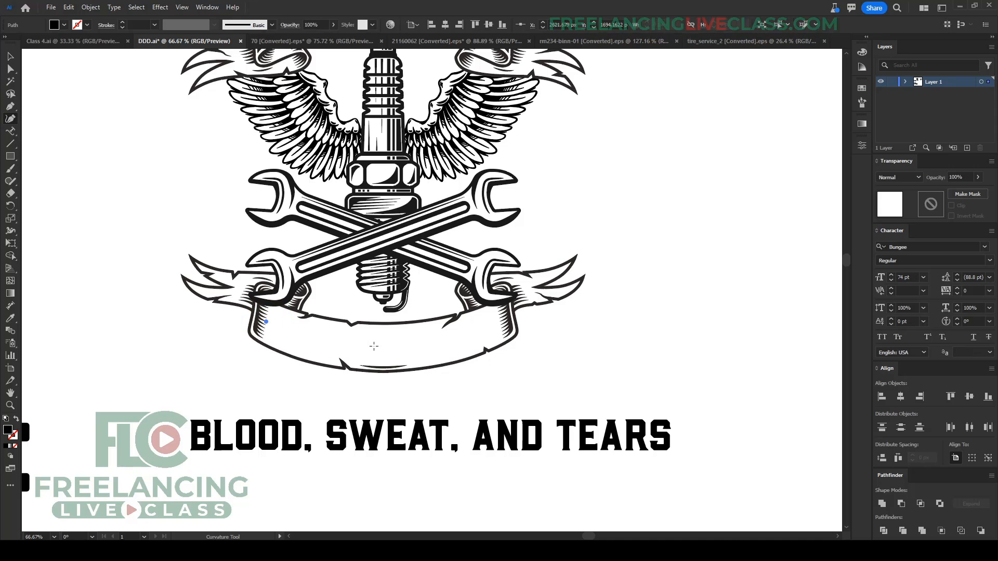
pyautogui.click(379, 348)
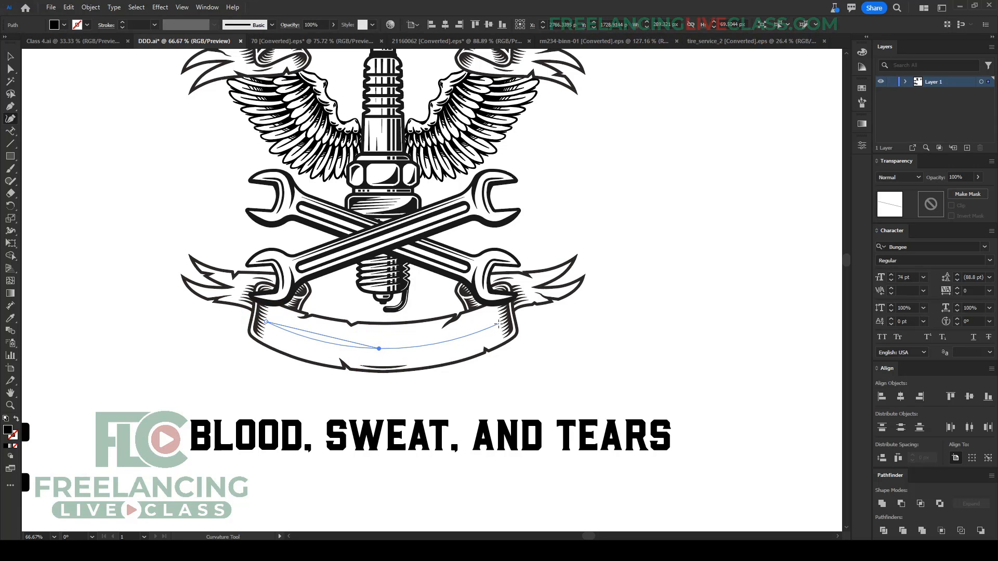
pyautogui.click(498, 323)
pyautogui.hotkey('shift', 'x')
pyautogui.press('v')
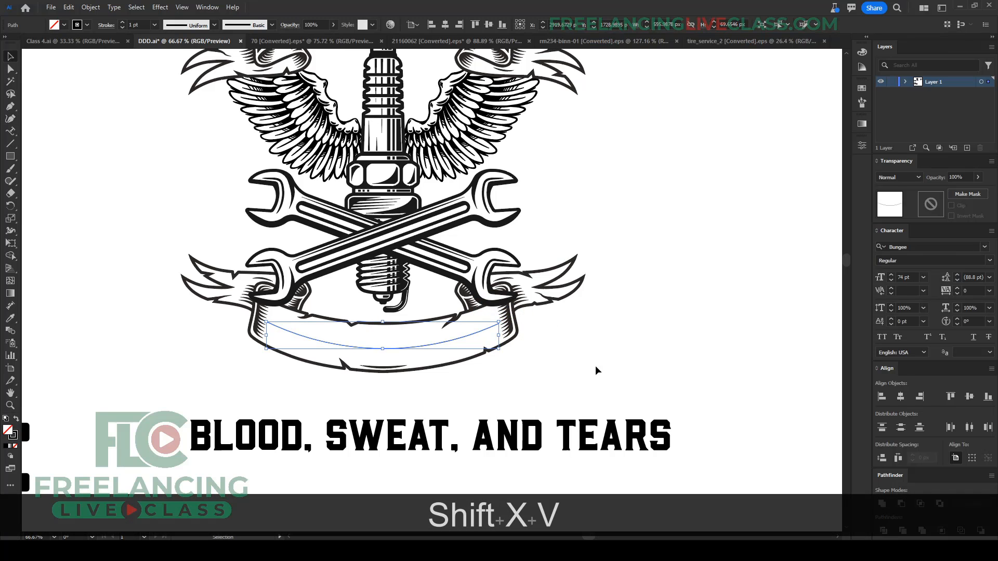
# Step: Nudge the curved path three increments to the right within the lower ribbon
pyautogui.click(597, 370)
pyautogui.click(428, 347)
pyautogui.press('Right')
pyautogui.press('Right')
pyautogui.press('Right')
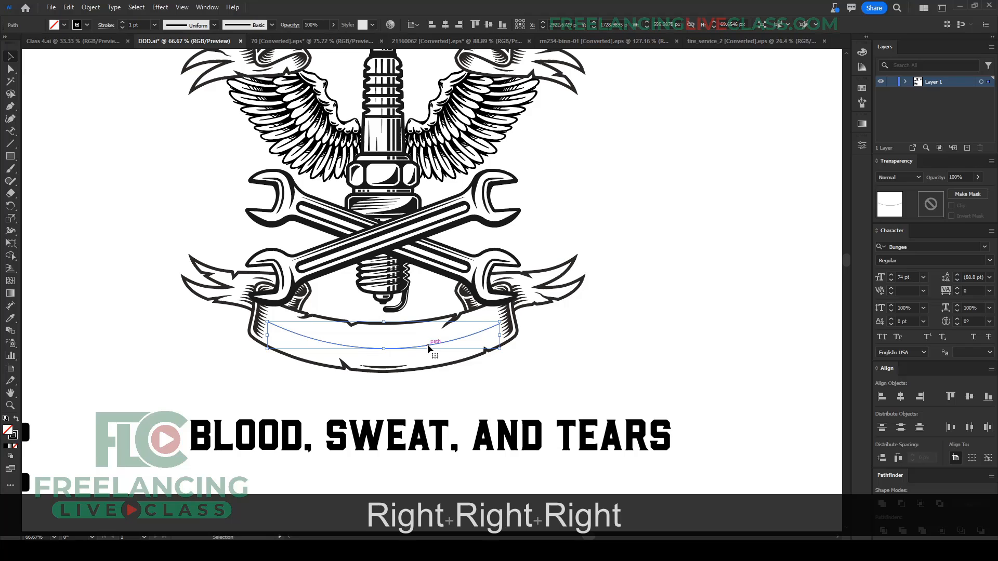
# Step: Turn the BLOOD, SWEAT, AND TEARS line into type on the lower ribbon's curved path and set its size to 50 pt
pyautogui.click(426, 437)
pyautogui.hotkey('ctrl', 'x')
pyautogui.click(382, 350)
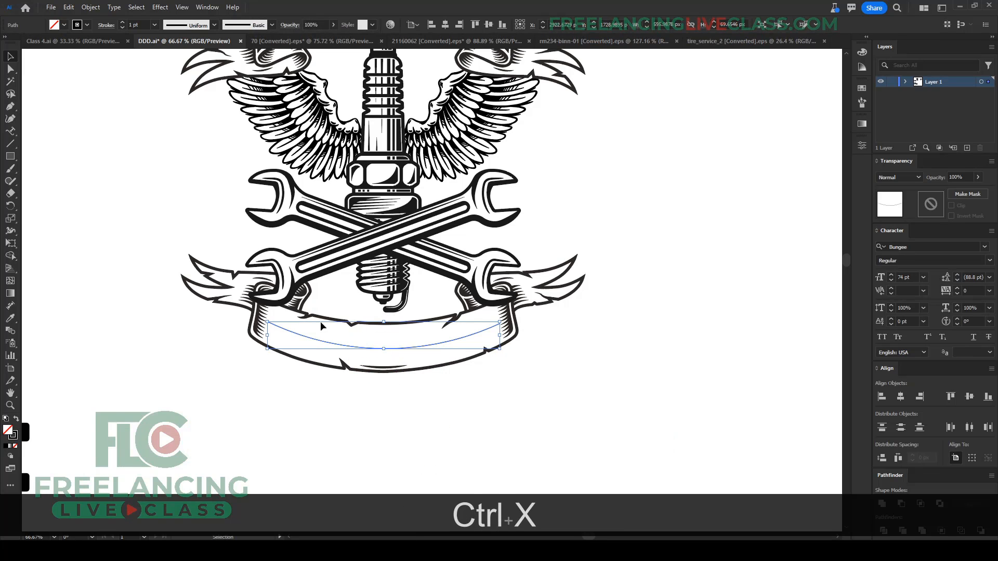
pyautogui.click(11, 131)
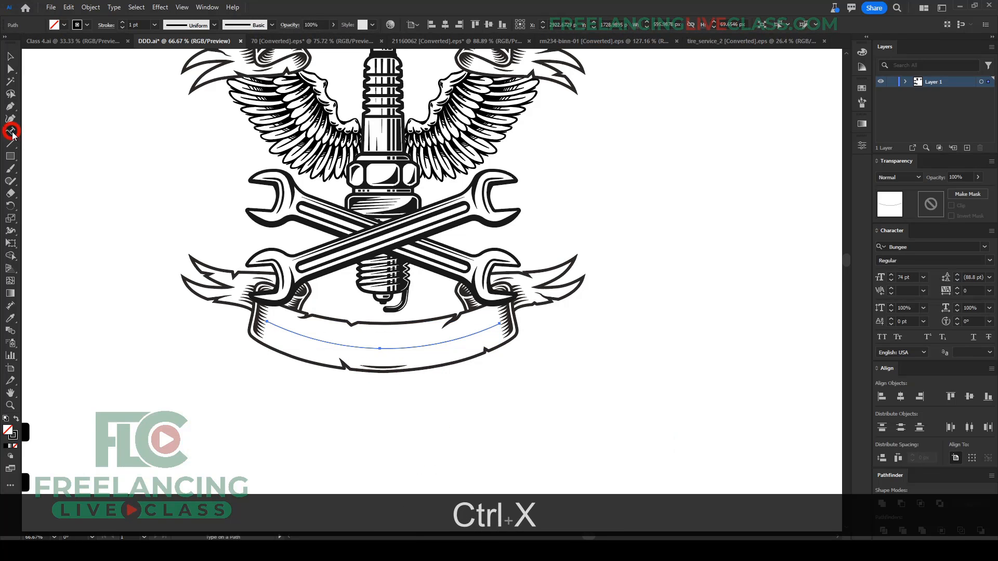
pyautogui.click(267, 322)
pyautogui.hotkey('ctrl', 'v')
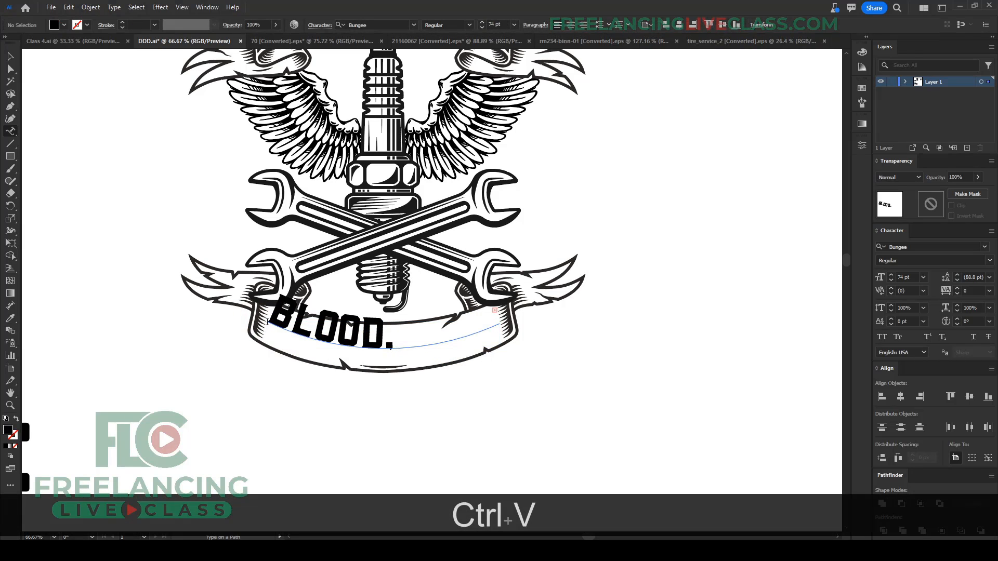
pyautogui.click(10, 56)
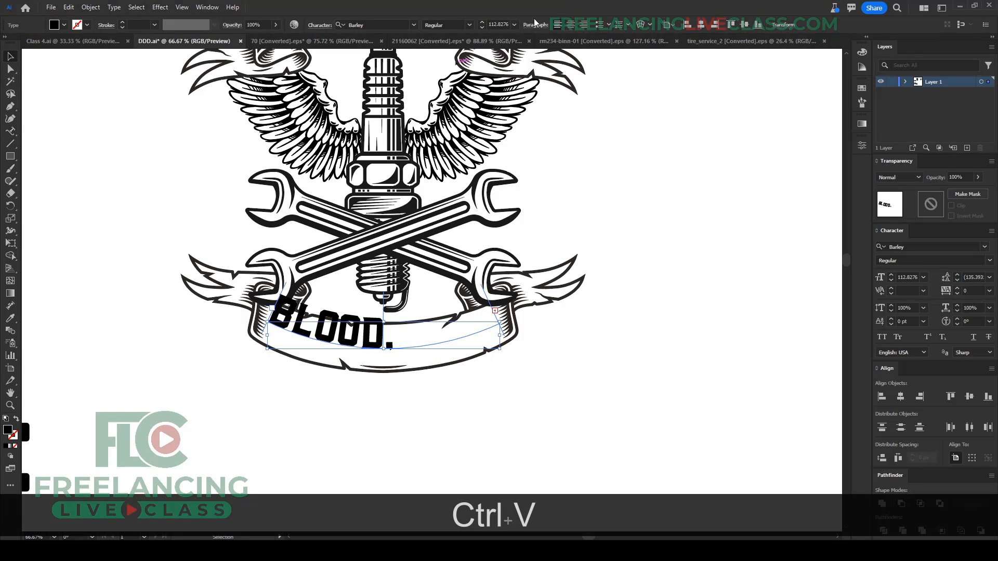
pyautogui.scroll(-3, 503, 24)
pyautogui.scroll(-4, 502, 23)
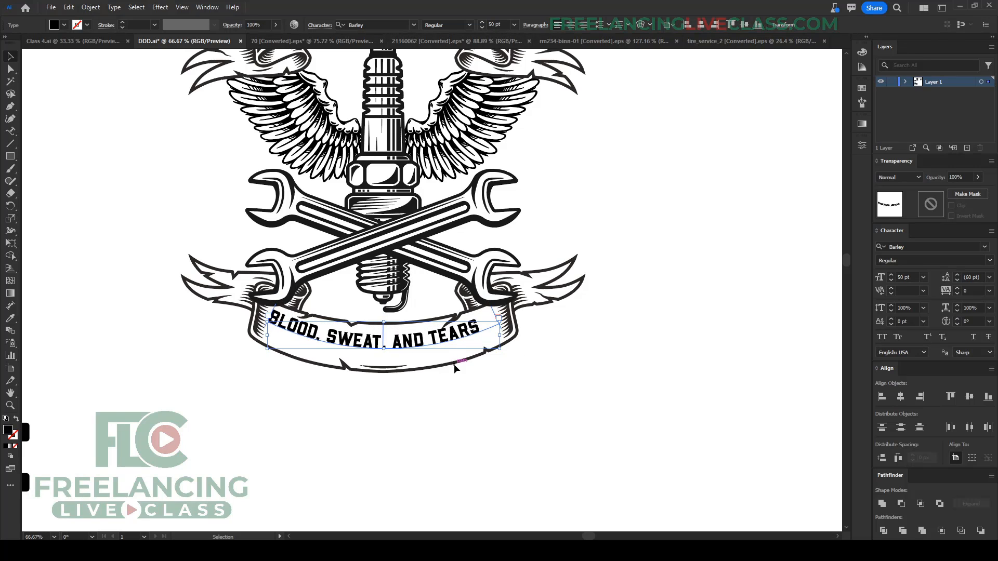
# Step: Change the Align to Path setting in Type on a Path Options so the ribbon text sits lower on its curve
pyautogui.hotkey('ctrl', 'alt', 't')
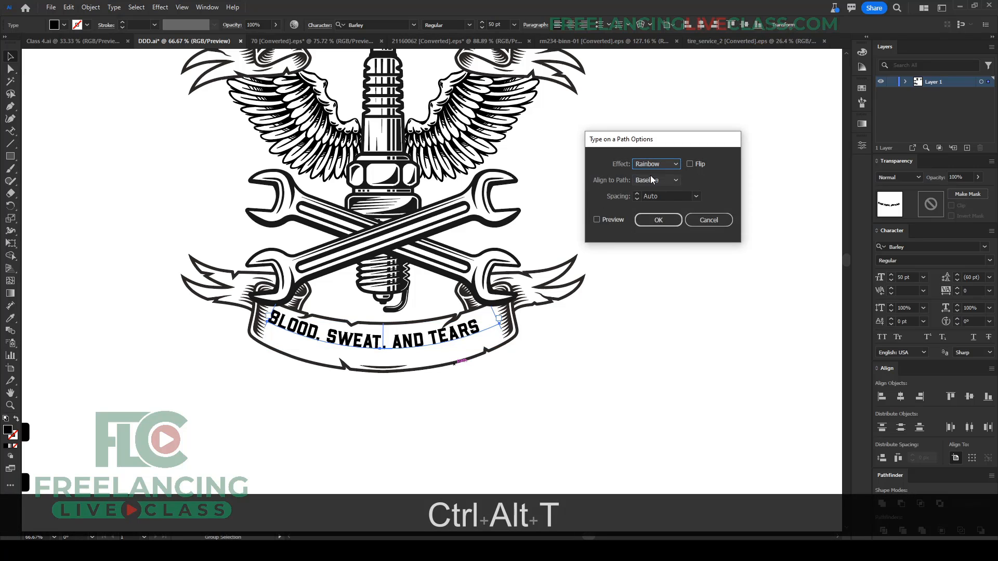
pyautogui.click(653, 179)
pyautogui.click(654, 215)
pyautogui.click(654, 222)
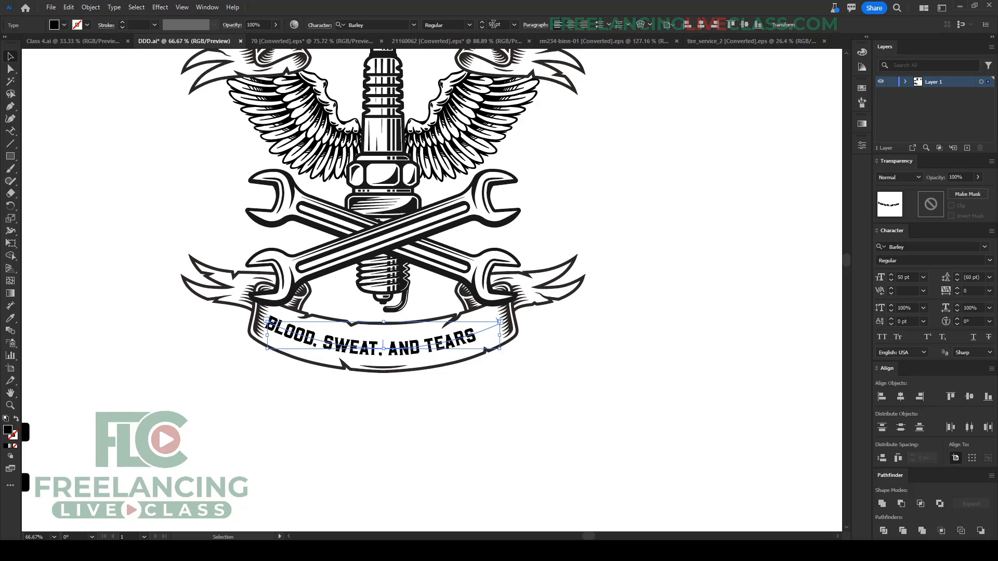
# Step: Set the BLOOD, SWEAT, AND TEARS text size to 55 pt and shift it slightly to the right inside the ribbon
pyautogui.scroll(6, 493, 24)
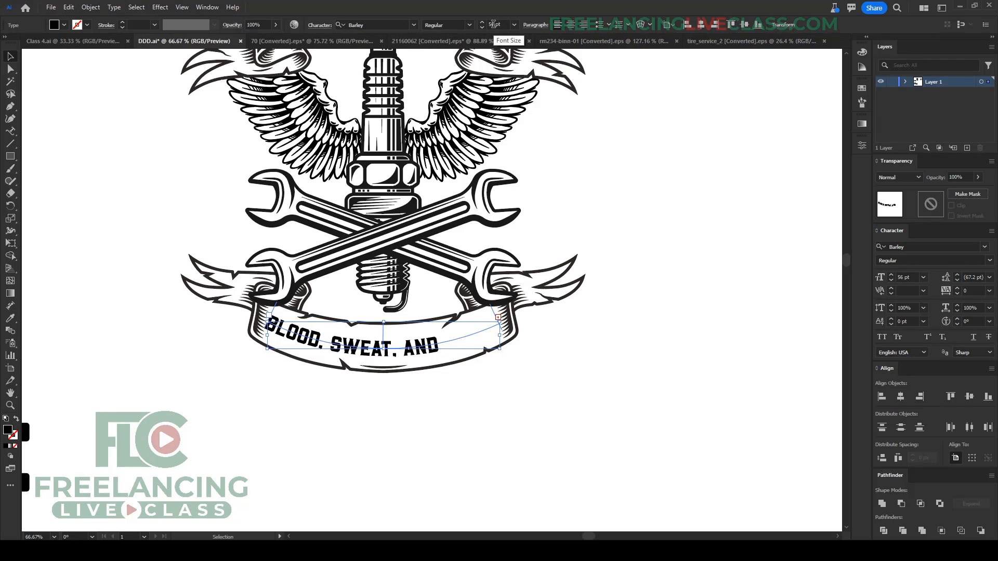
pyautogui.scroll(-1, 493, 24)
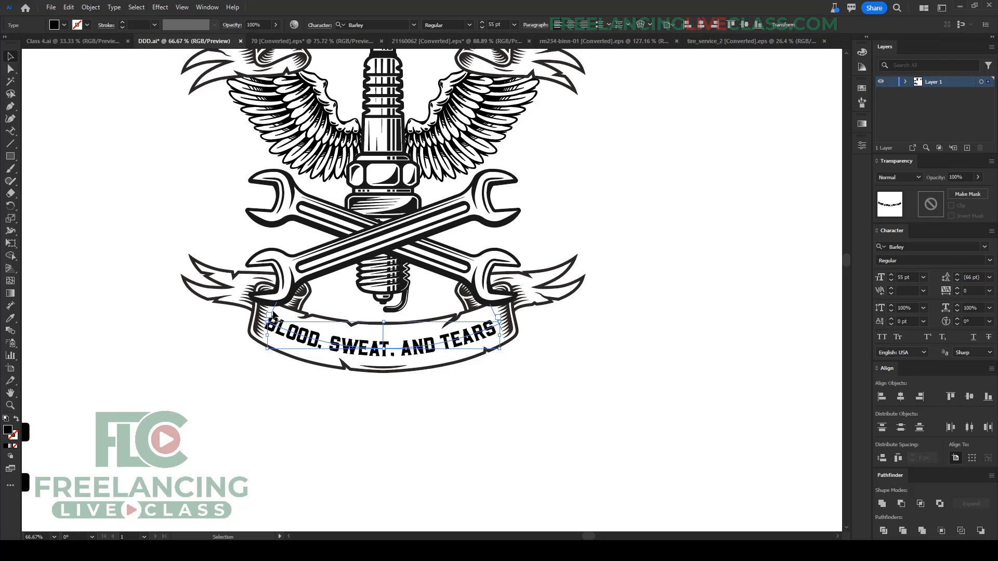
pyautogui.moveTo(273, 311); pyautogui.dragTo(275, 311)
pyautogui.click(487, 434)
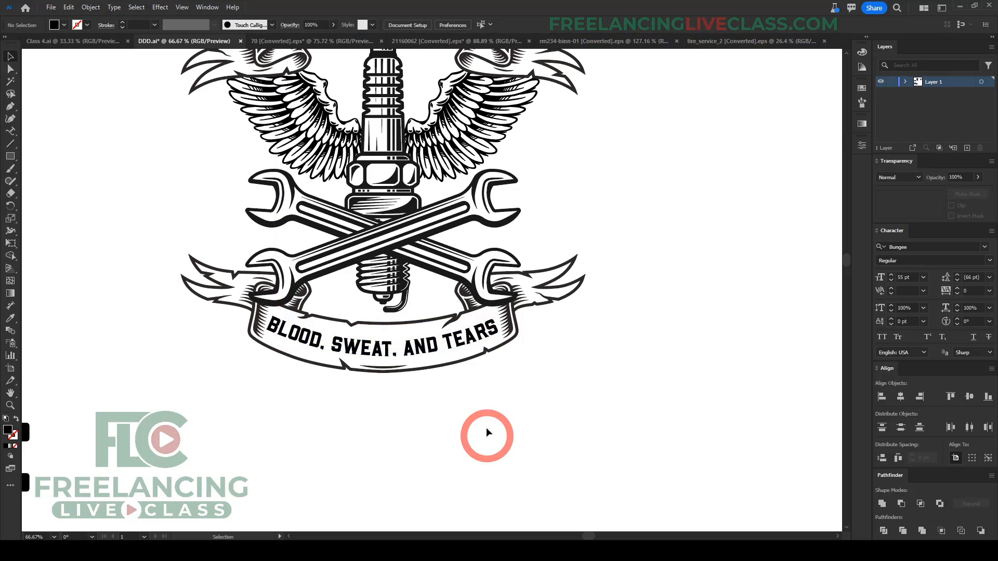
# Step: Move BEFORE YOU EARN THE RIGHT below the emblem, and move BLOOD, SWEAT, AND TEARS out of the lower ribbon to the emblem's upper left
pyautogui.scroll(-2, 400, 258)
pyautogui.scroll(-1, 521, 360)
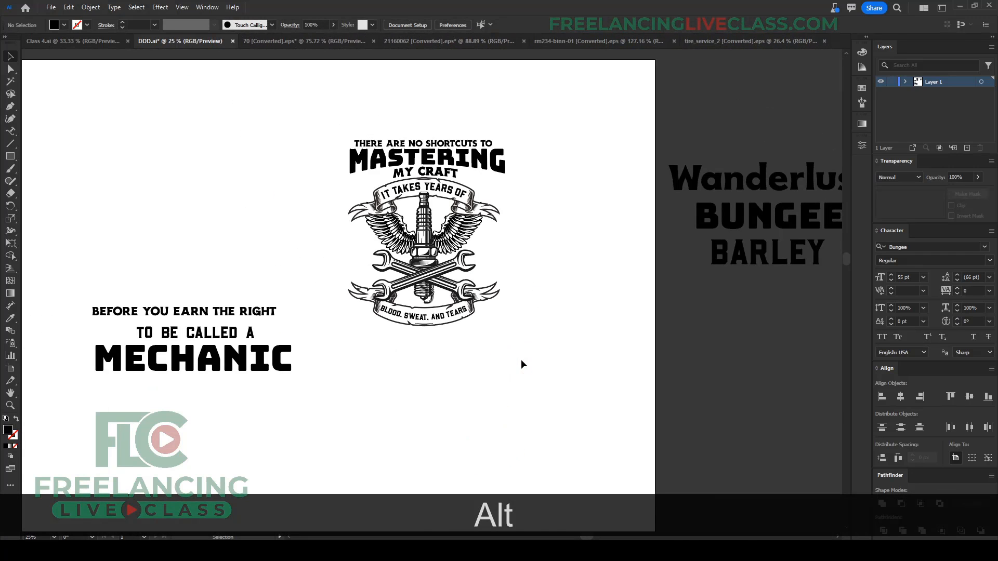
pyautogui.moveTo(521, 359); pyautogui.dragTo(504, 377)
pyautogui.scroll(1, 481, 338)
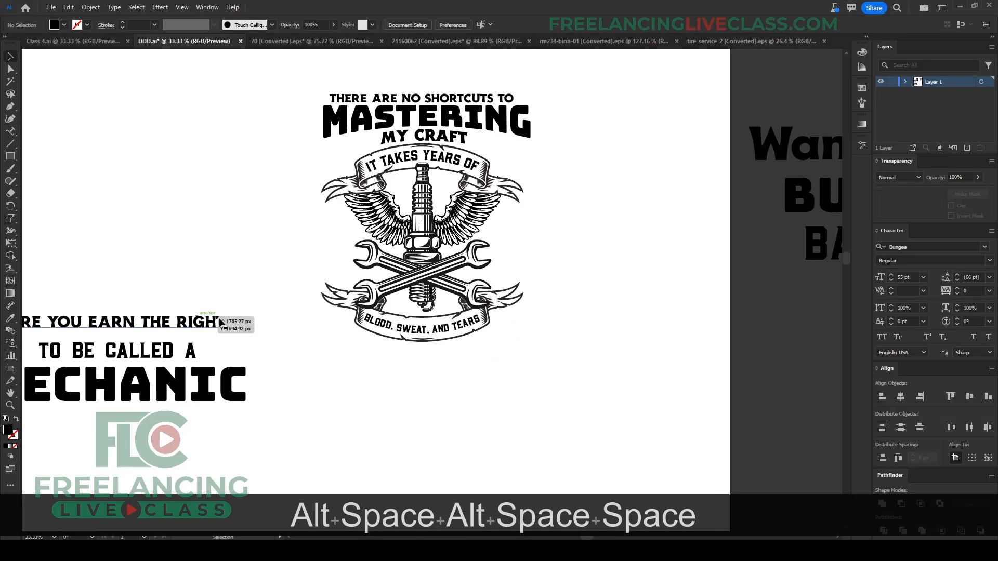
pyautogui.scroll(-1, 210, 323)
pyautogui.moveTo(211, 323); pyautogui.dragTo(432, 379)
pyautogui.scroll(1, 385, 344)
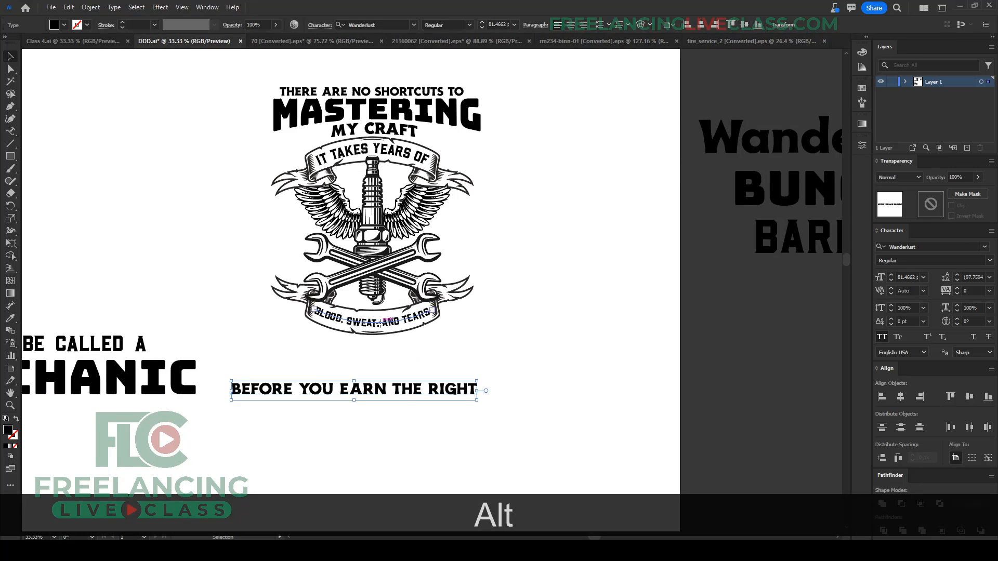
pyautogui.click(381, 325)
pyautogui.moveTo(381, 326); pyautogui.dragTo(164, 158)
# Step: Stack BEFORE YOU EARN THE RIGHT, TO BE CALLED A and MECHANIC closely beneath the empty lower ribbon
pyautogui.moveTo(364, 395); pyautogui.dragTo(367, 356)
pyautogui.press('space')
pyautogui.moveTo(325, 395); pyautogui.dragTo(346, 381)
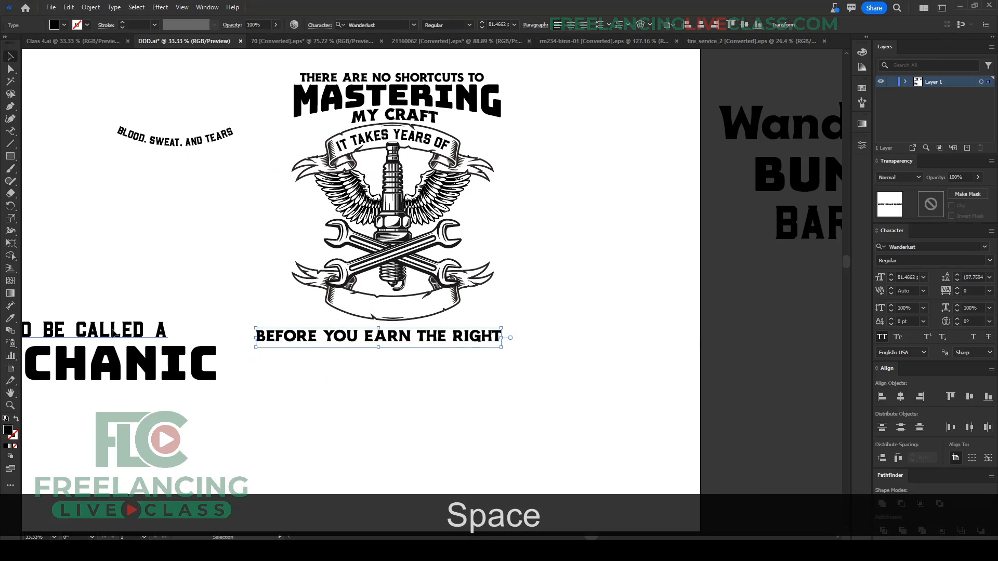
pyautogui.moveTo(110, 333); pyautogui.dragTo(407, 356)
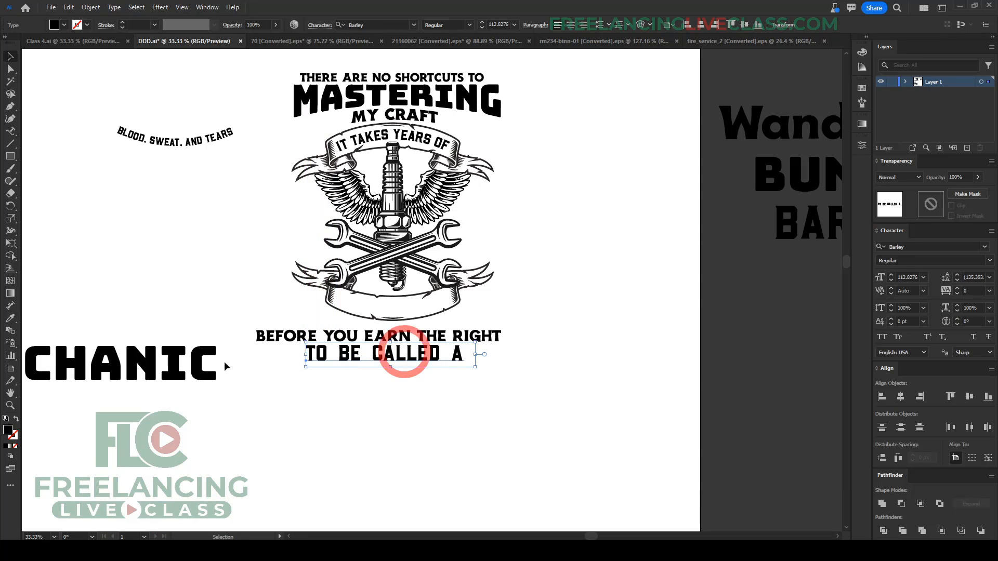
pyautogui.moveTo(212, 361); pyautogui.dragTo(477, 382)
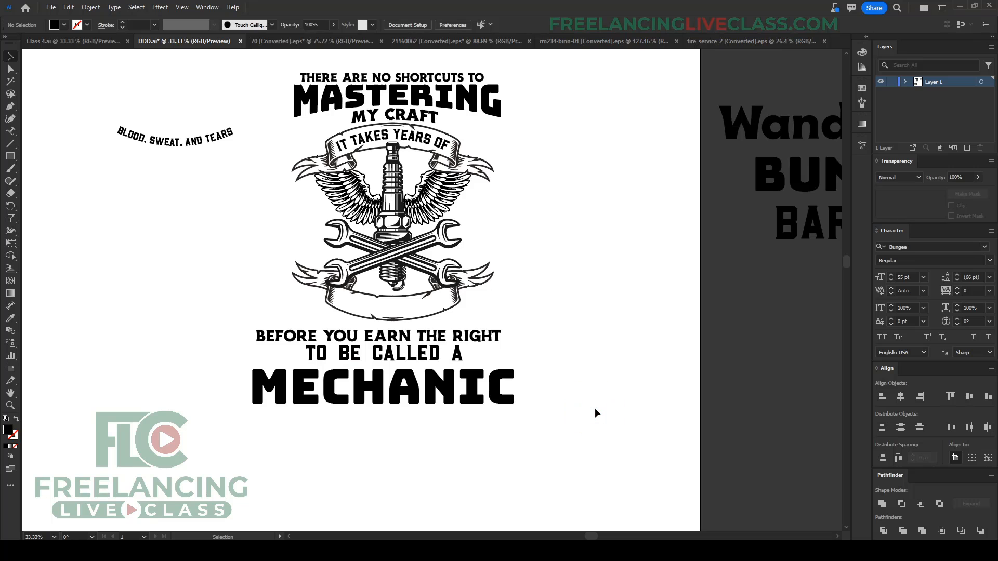
# Step: Move the curved BLOOD, SWEAT, AND TEARS text slightly lower and closer to the emblem's left side
pyautogui.scroll(1, 400, 318)
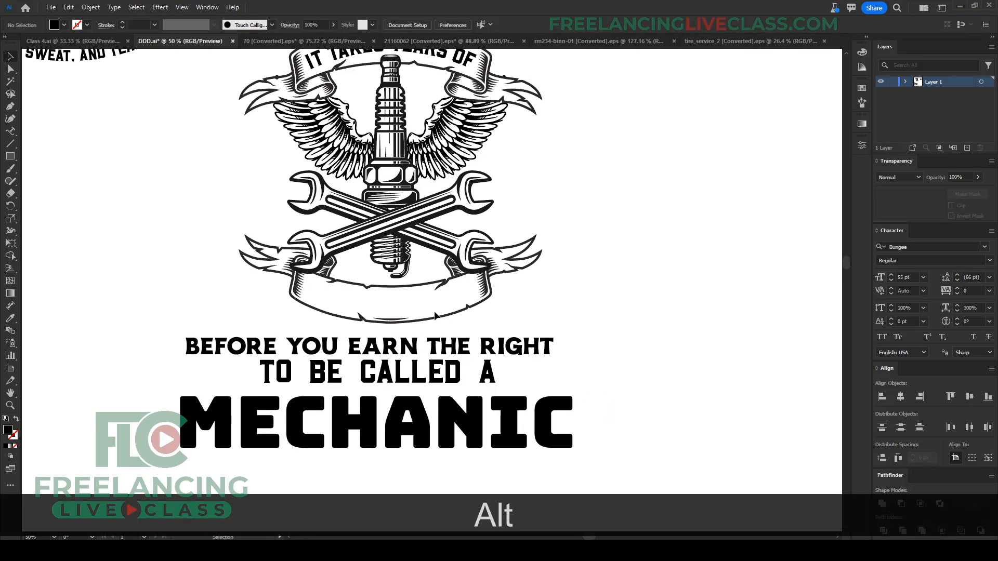
pyautogui.scroll(-2, 384, 315)
pyautogui.scroll(2, 401, 296)
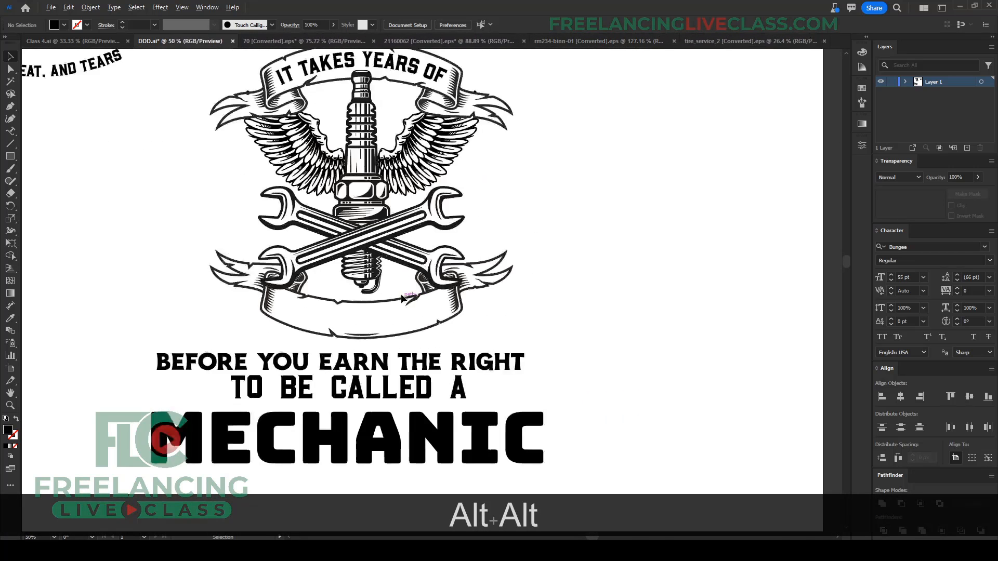
pyautogui.scroll(-1, 411, 322)
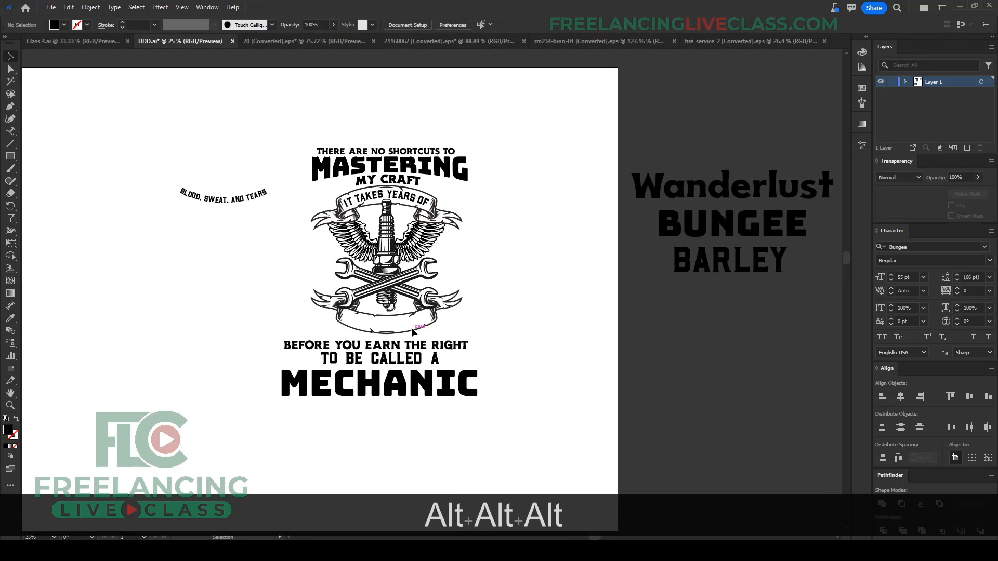
pyautogui.scroll(1, 412, 332)
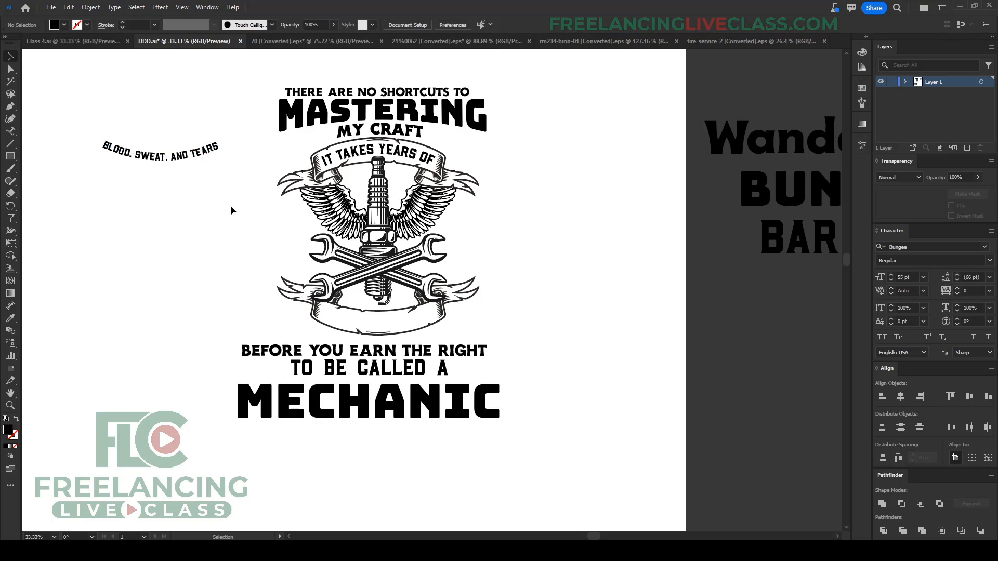
pyautogui.moveTo(180, 165); pyautogui.dragTo(204, 190)
pyautogui.click(214, 263)
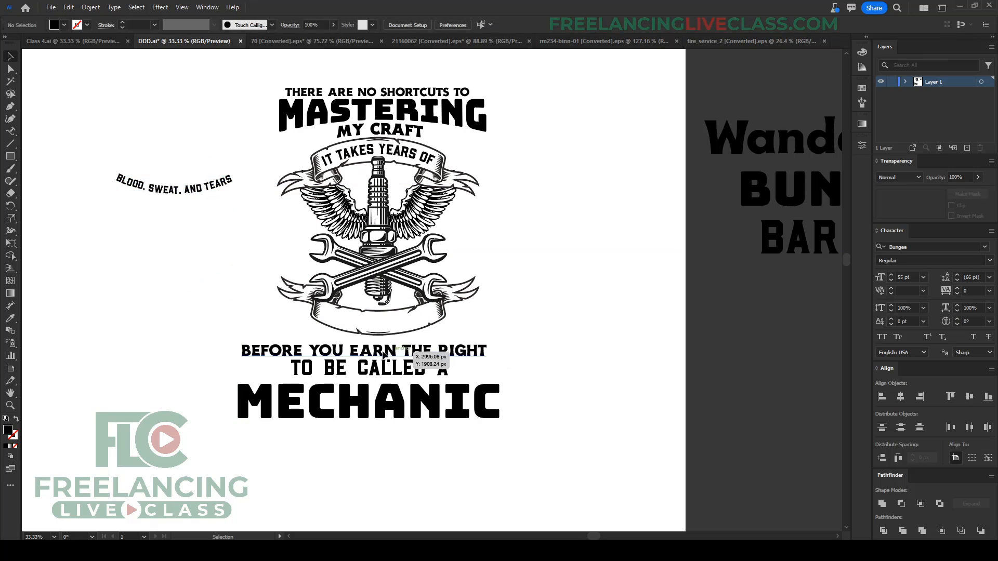
# Step: Split BEFORE YOU EARN off from THE RIGHT as a separate text object and place it to the right of the emblem
pyautogui.press('t')
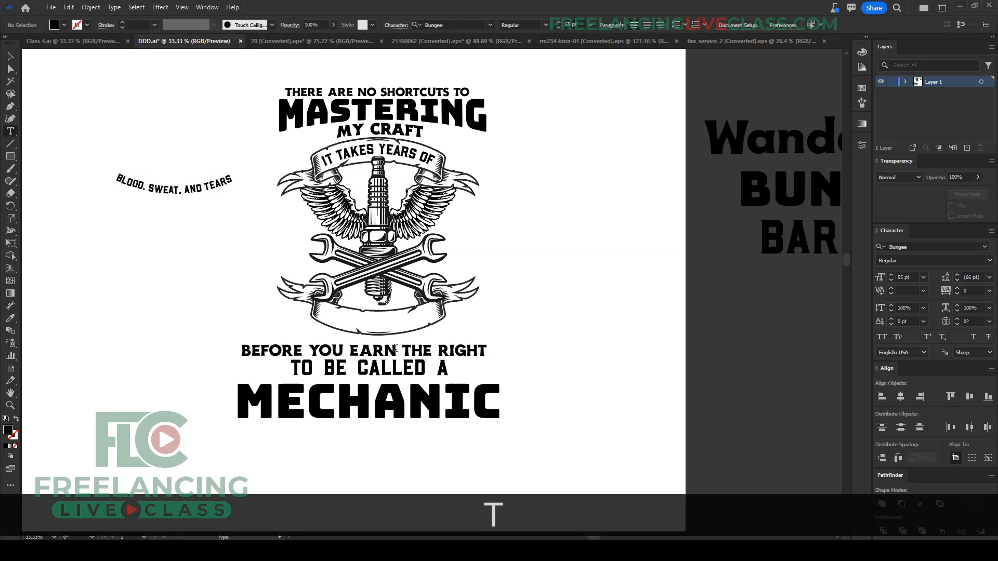
pyautogui.moveTo(396, 349); pyautogui.dragTo(236, 347)
pyautogui.hotkey('ctrl', 'x')
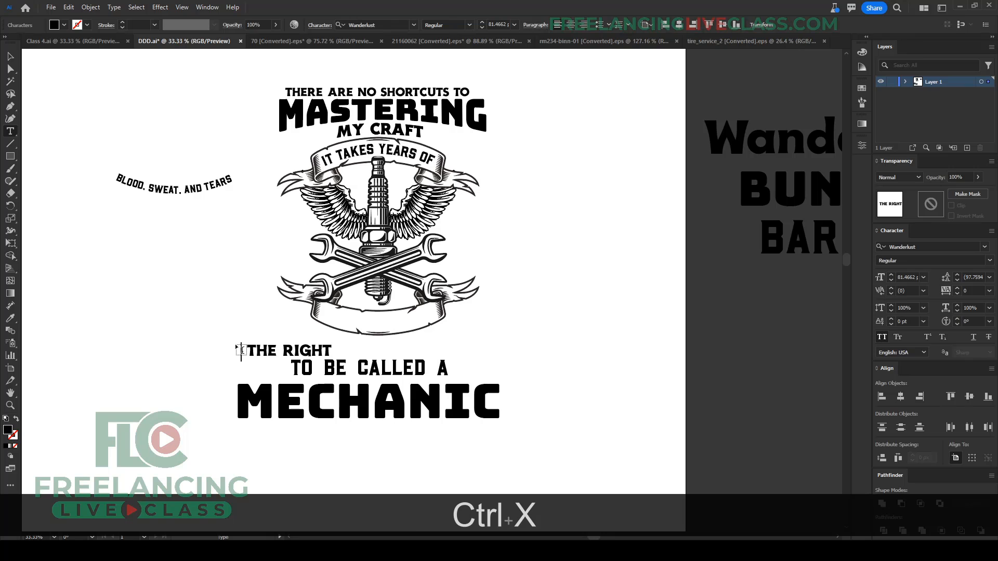
pyautogui.press('Delete')
pyautogui.click(10, 55)
pyautogui.hotkey('ctrl', 'v')
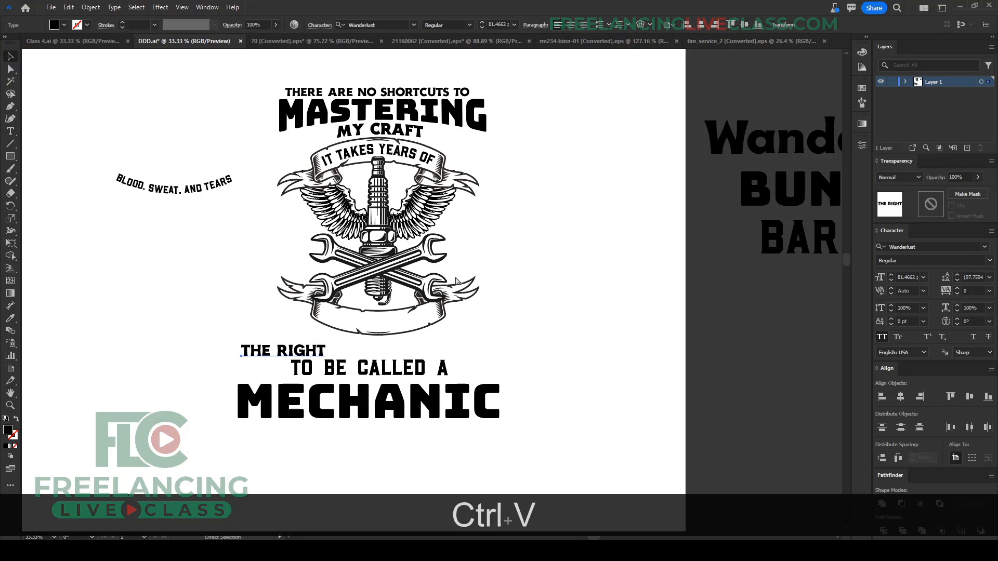
pyautogui.moveTo(495, 288); pyautogui.dragTo(616, 235)
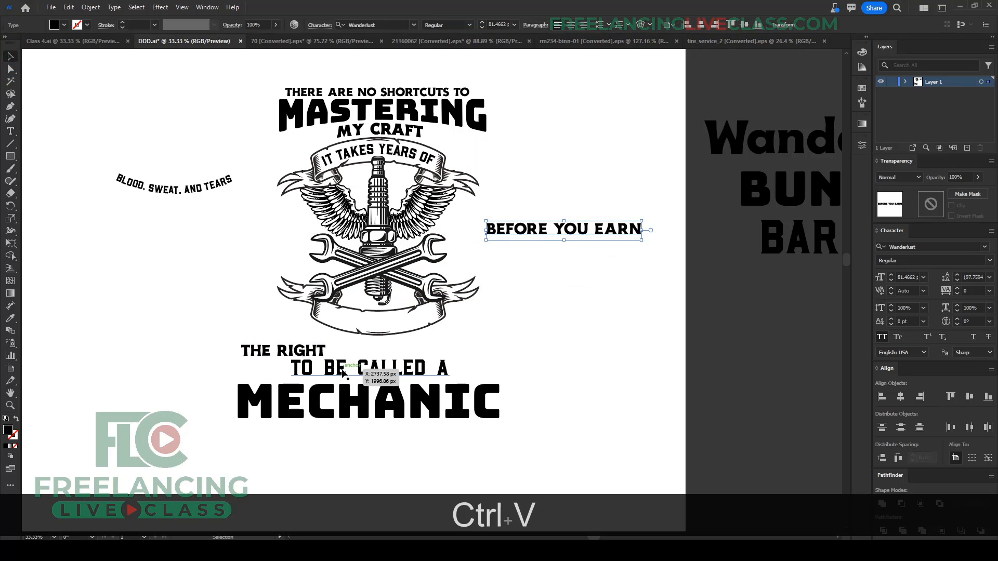
# Step: Merge THE RIGHT into the start of the TO BE CALLED A line and position the combined line just above MECHANIC
pyautogui.moveTo(334, 366); pyautogui.dragTo(295, 351)
pyautogui.click(294, 349)
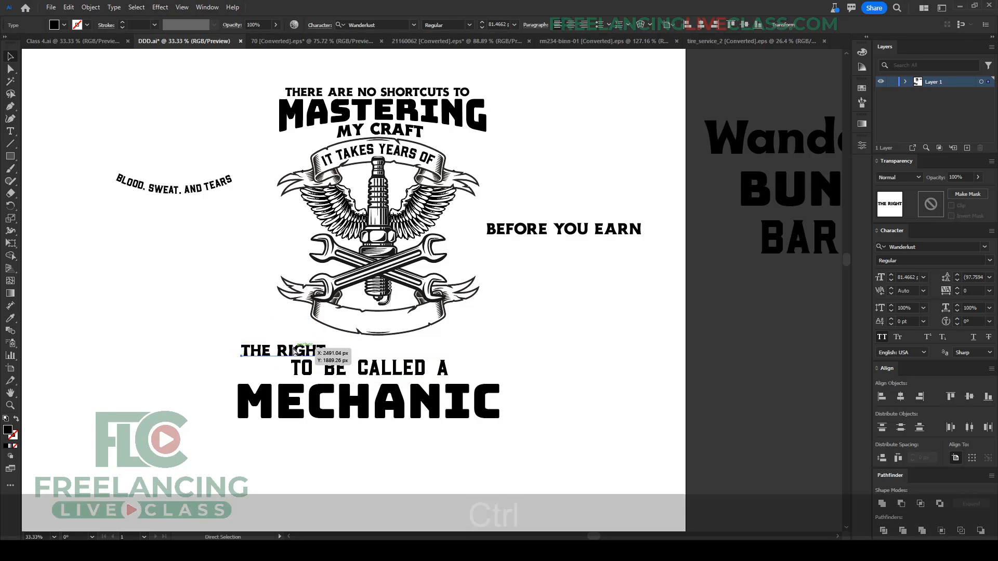
pyautogui.hotkey('ctrl', 'x')
pyautogui.click(297, 370)
pyautogui.doubleClick(297, 370)
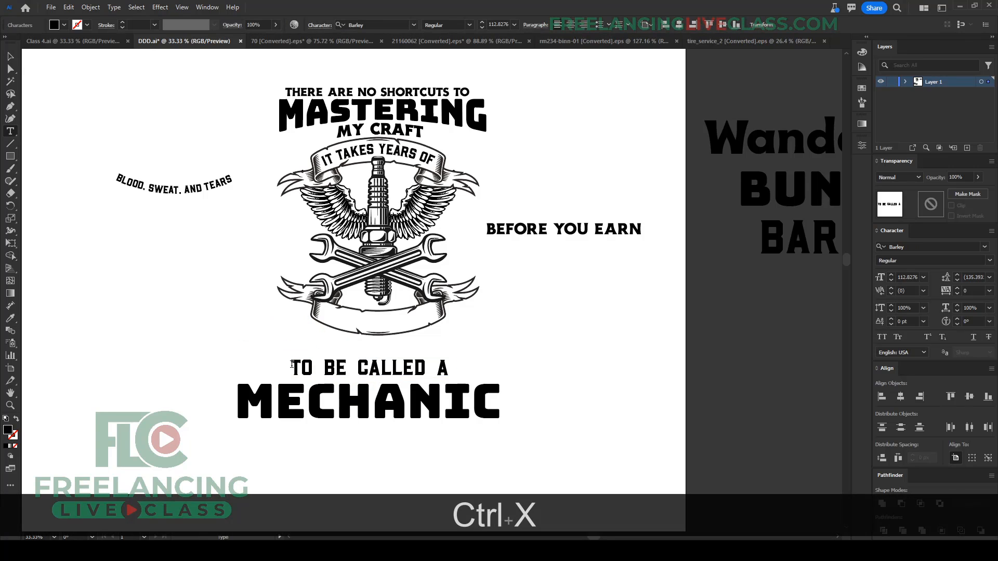
pyautogui.hotkey('ctrl', 'v')
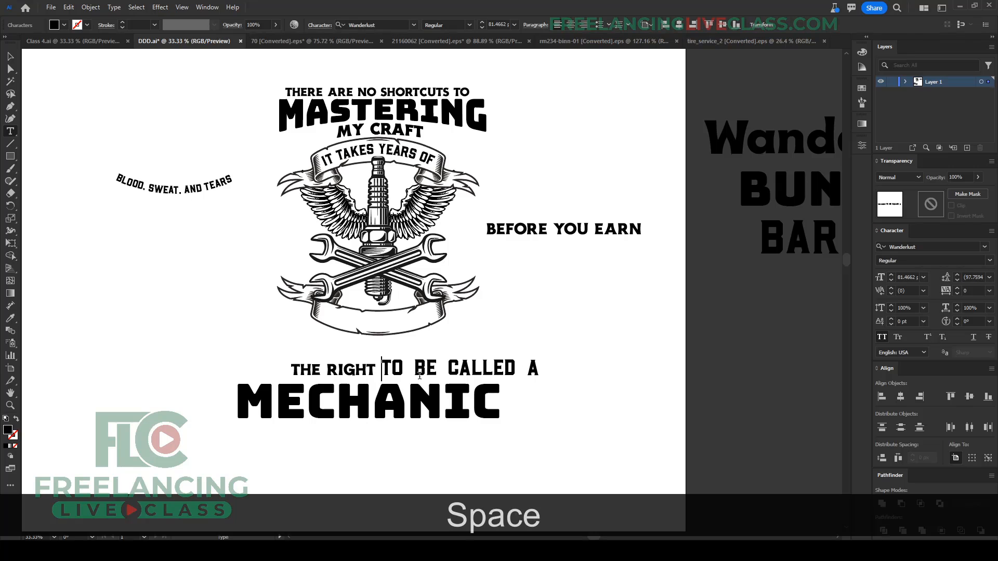
pyautogui.click(11, 56)
pyautogui.moveTo(519, 374); pyautogui.dragTo(480, 360)
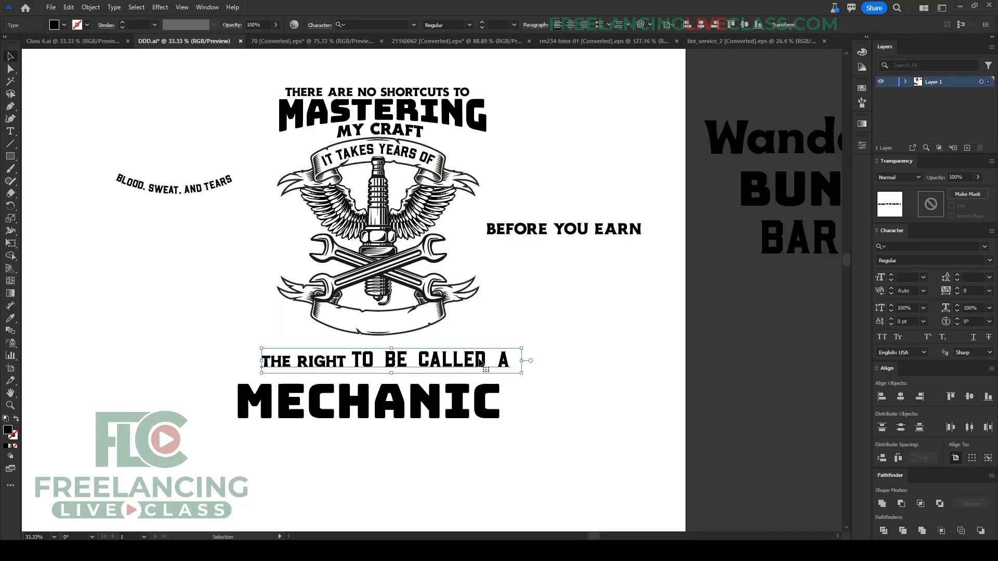
# Step: Match the THE RIGHT part to the Barley lettering of TO BE CALLED A with the Eyedropper
pyautogui.press('i')
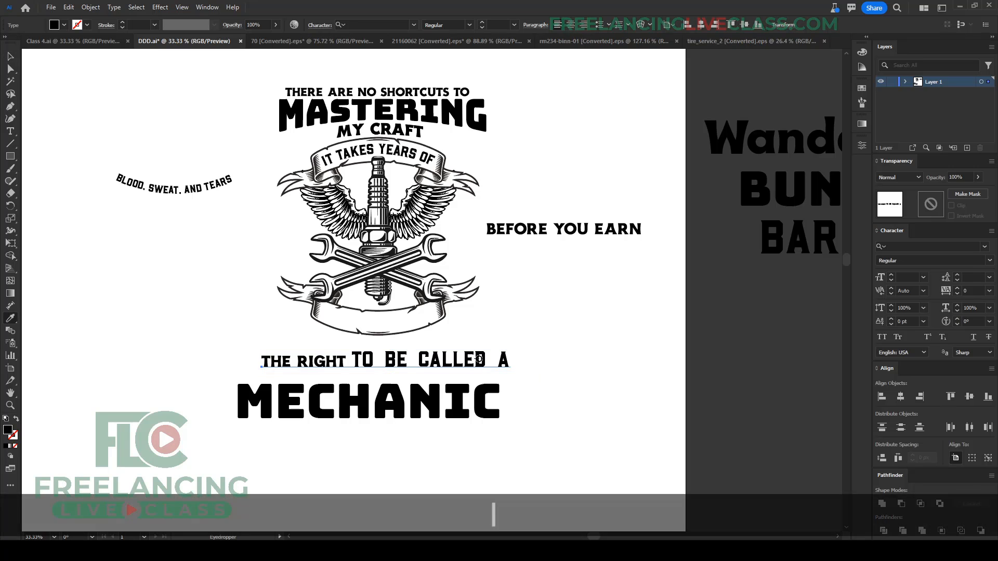
pyautogui.click(461, 357)
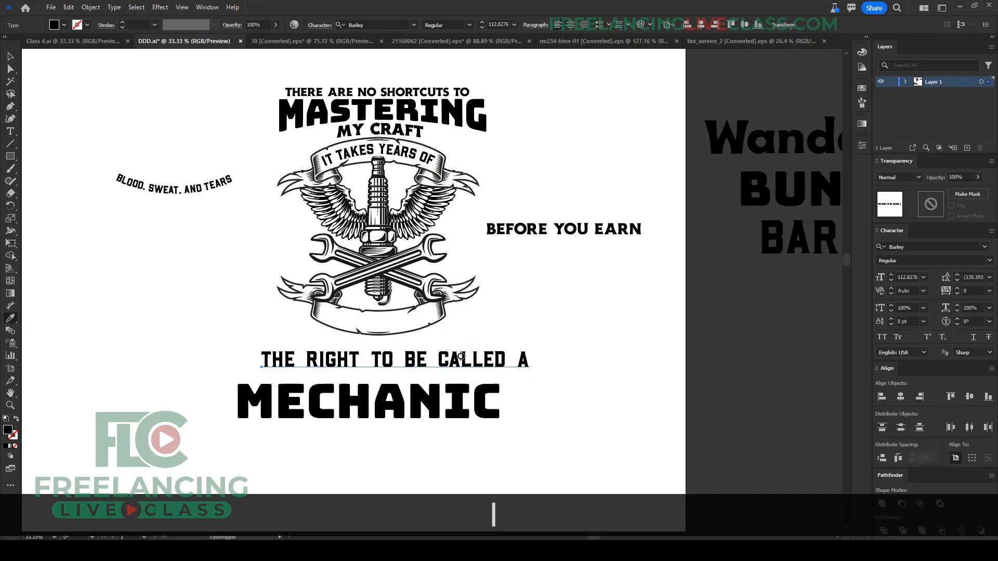
# Step: Tighten the word gaps before RIGHT, TO and BE with the Touch Type tool
pyautogui.keyDown('alt'); pyautogui.scroll(2, 374, 373); pyautogui.keyUp('alt')
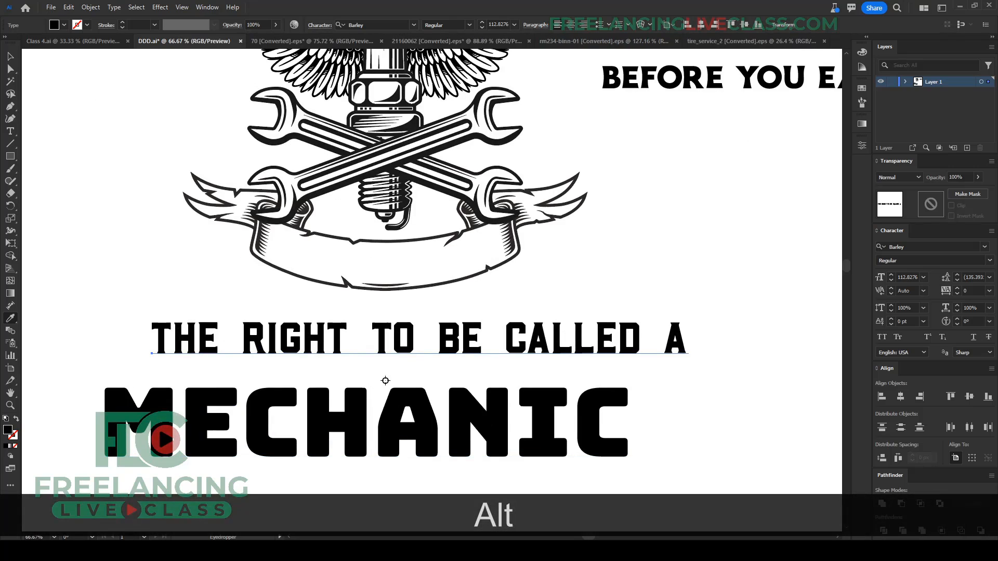
pyautogui.hotkey('shift', 't')
pyautogui.click(252, 338)
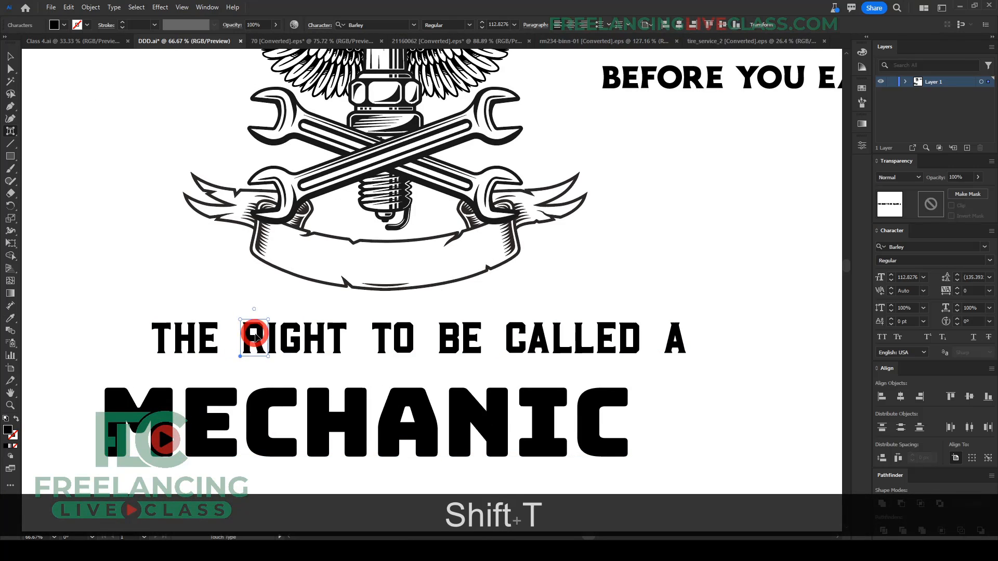
pyautogui.hotkey('shift', 'Left')
pyautogui.hotkey('shift', 'Left')
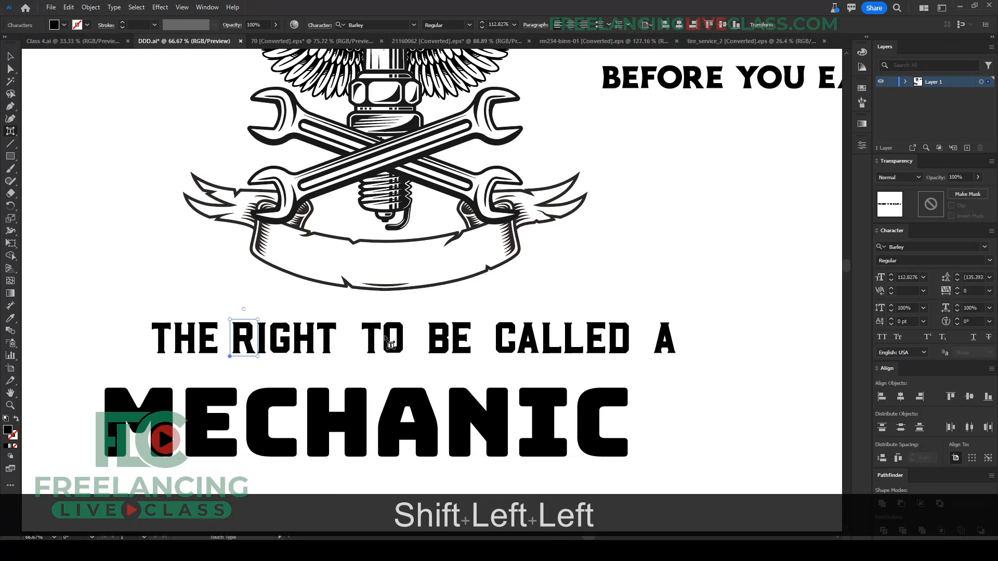
pyautogui.click(370, 337)
pyautogui.hotkey('shift', 'Left')
pyautogui.hotkey('shift', 'Left')
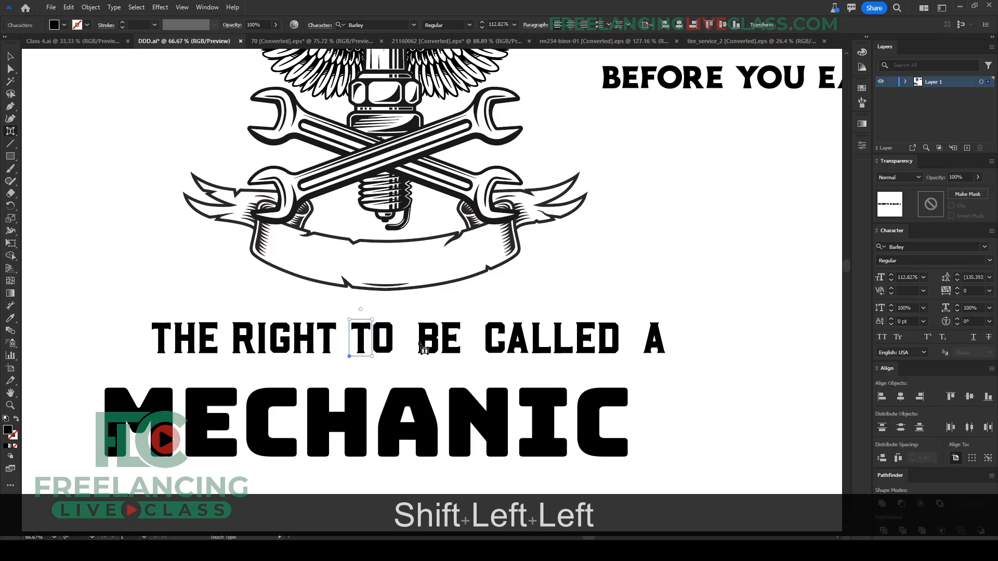
pyautogui.click(422, 344)
pyautogui.hotkey('shift', 'Left')
pyautogui.hotkey('shift', 'Left')
# Step: Close up the gaps before CALLED and the final A in the same line, and deselect it
pyautogui.click(490, 337)
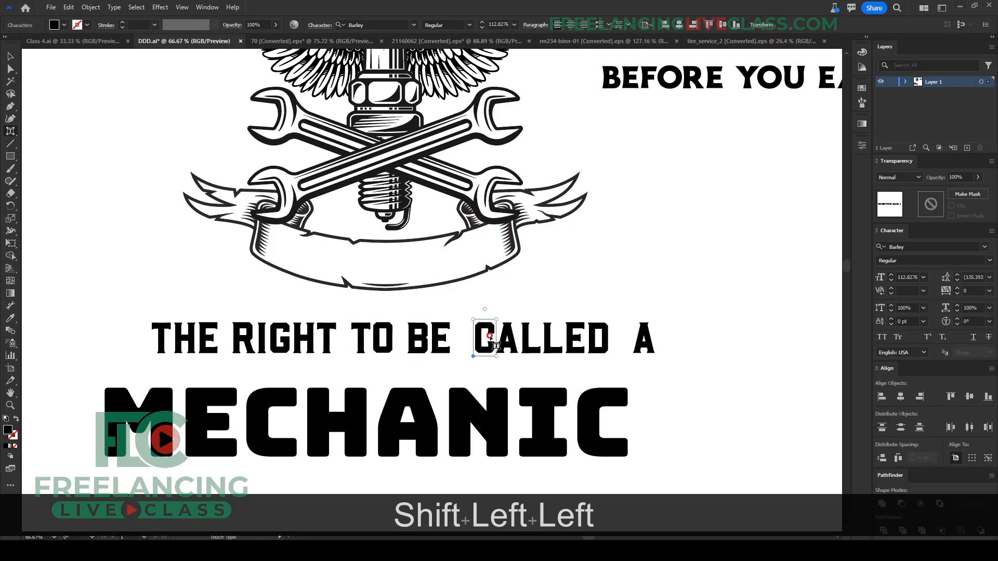
pyautogui.hotkey('shift', 'Left')
pyautogui.hotkey('shift', 'Down')
pyautogui.hotkey('shift', 'Left')
pyautogui.hotkey('shift', 'Up')
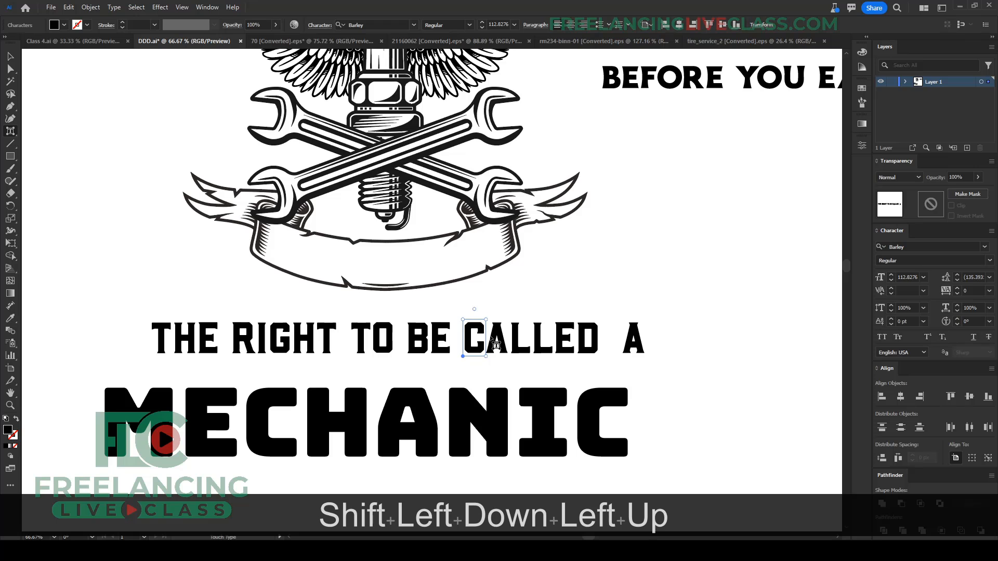
pyautogui.click(633, 340)
pyautogui.hotkey('shift', 'Left')
pyautogui.hotkey('shift', 'Left')
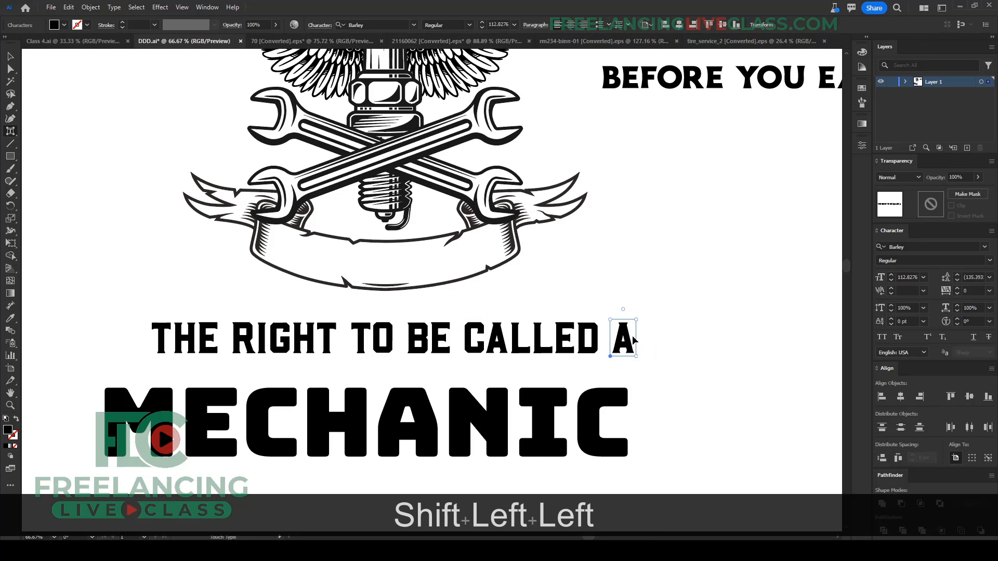
pyautogui.press('v')
pyautogui.scroll(-2, 380, 346)
pyautogui.click(551, 374)
# Step: Scale THE RIGHT TO BE CALLED A down to about 83.5 pt and place it directly beneath the lower ribbon
pyautogui.scroll(1, 535, 372)
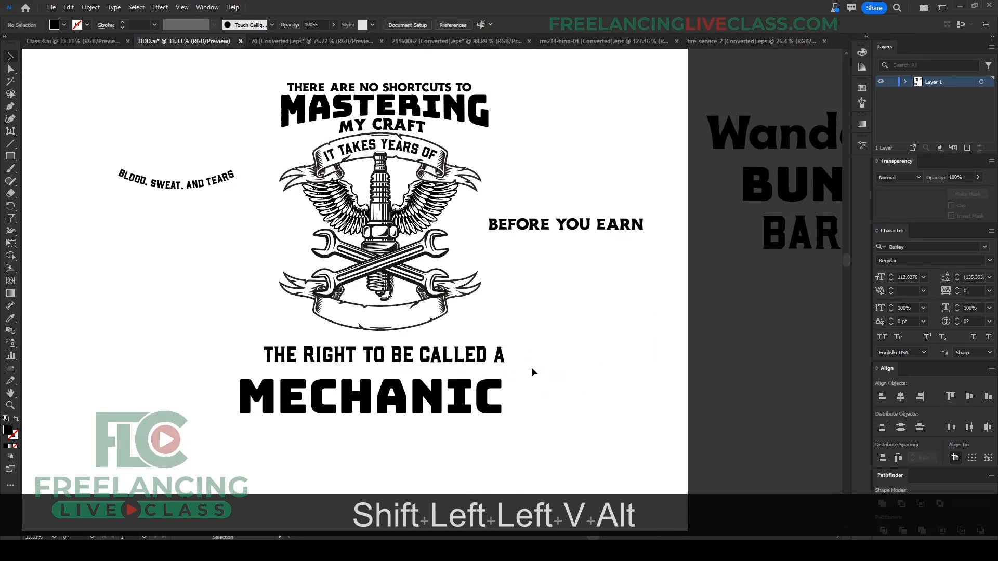
pyautogui.click(471, 361)
pyautogui.moveTo(517, 356); pyautogui.dragTo(451, 357)
pyautogui.moveTo(424, 354); pyautogui.dragTo(445, 341)
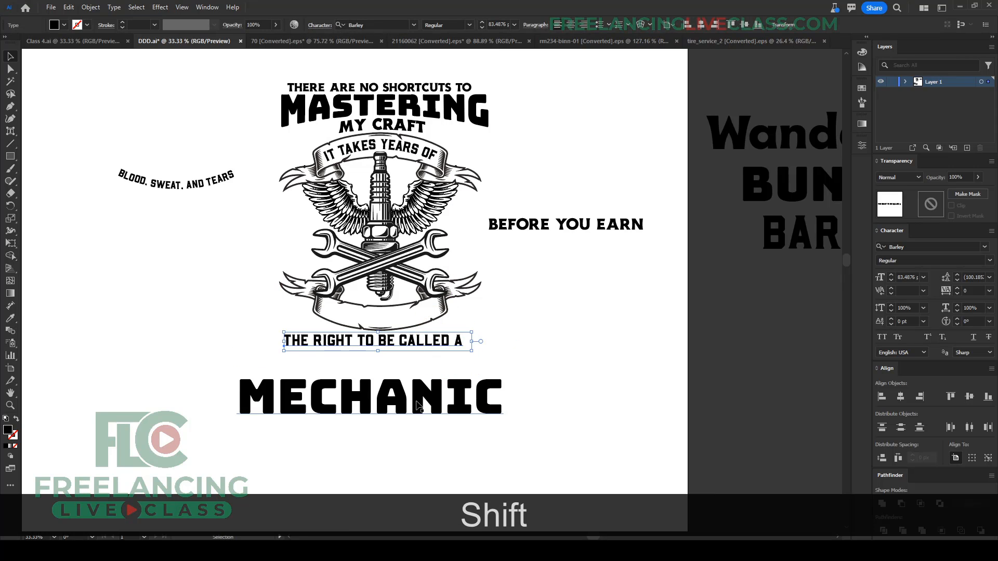
# Step: Move MECHANIC up under THE RIGHT TO BE CALLED A and convert it to outlines
pyautogui.moveTo(419, 402); pyautogui.dragTo(425, 377)
pyautogui.rightClick(479, 382)
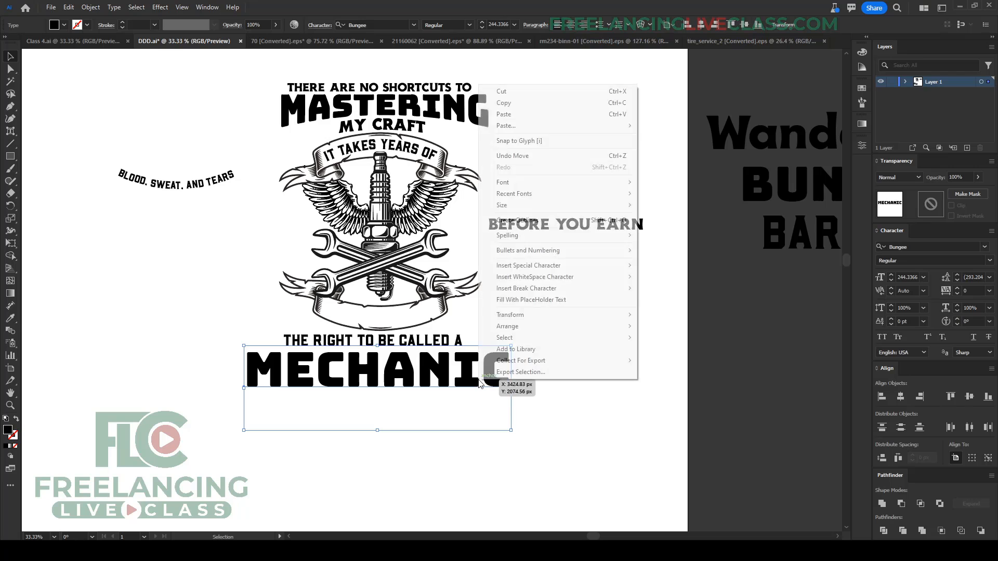
pyautogui.click(517, 220)
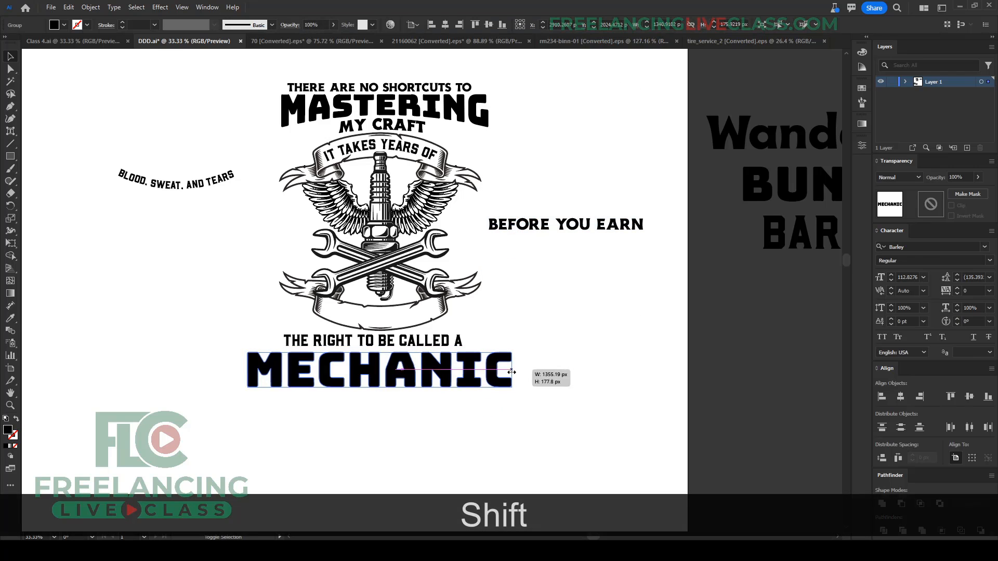
# Step: Scale the outlined MECHANIC proportionally so both its ends line up with the width of MASTERING
pyautogui.moveTo(439, 370); pyautogui.dragTo(489, 370)
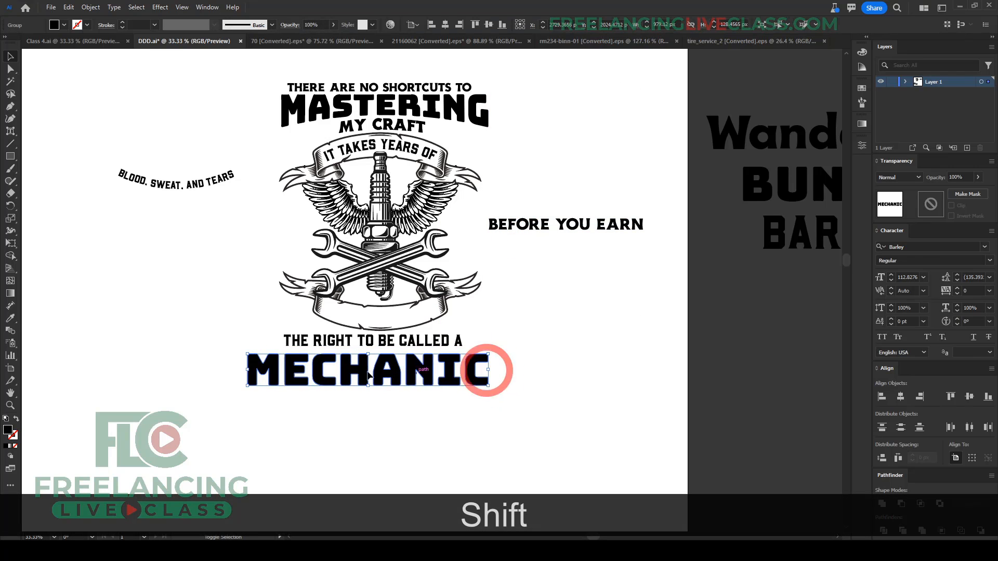
pyautogui.moveTo(247, 371); pyautogui.dragTo(278, 367)
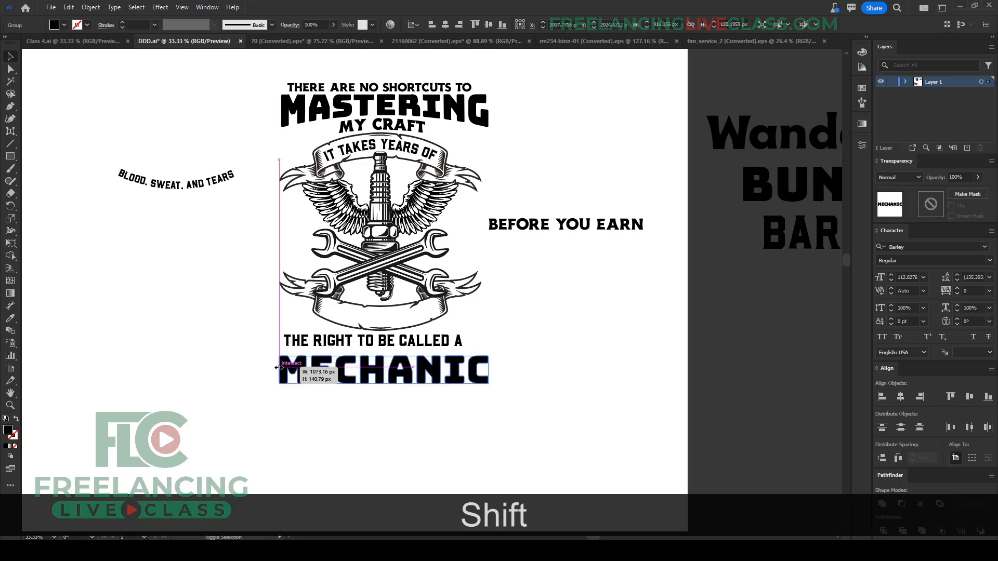
pyautogui.moveTo(280, 367); pyautogui.dragTo(282, 367)
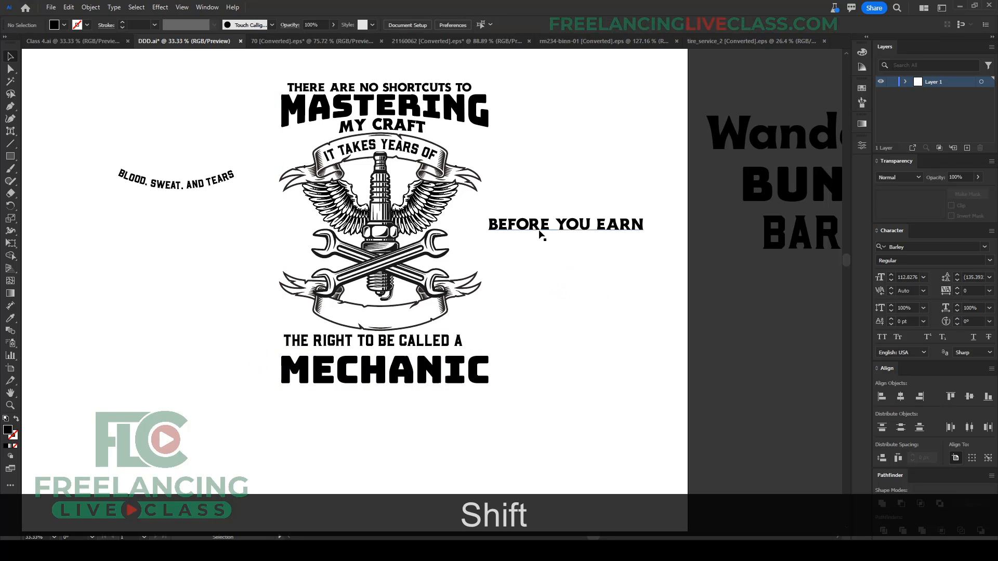
# Step: Move BEFORE YOU EARN farther away from the design, and place vertical ruler guides along both side edges of MASTERING
pyautogui.moveTo(541, 229); pyautogui.dragTo(654, 245)
pyautogui.scroll(2, 548, 365)
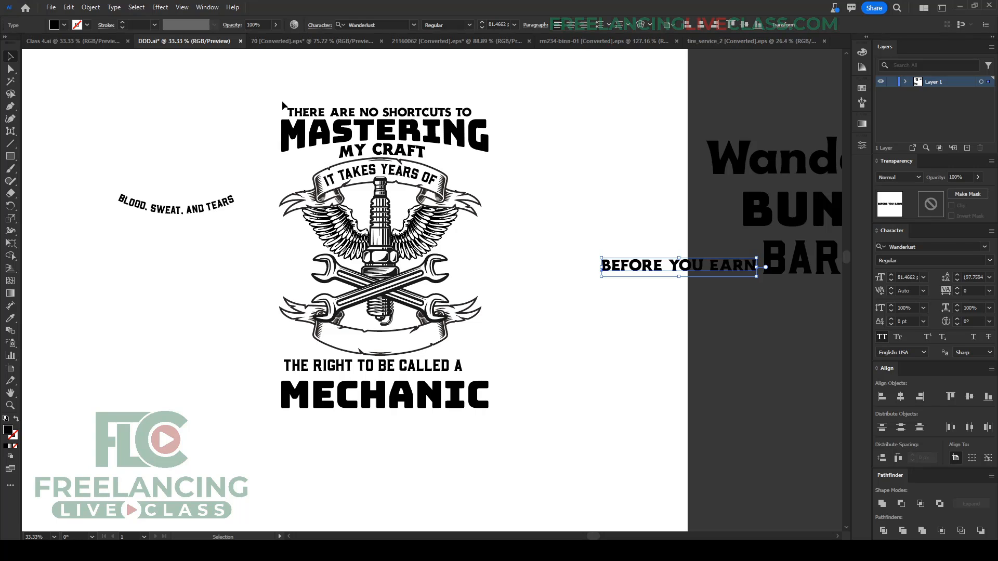
pyautogui.hotkey('ctrl', 'shift', 'r')
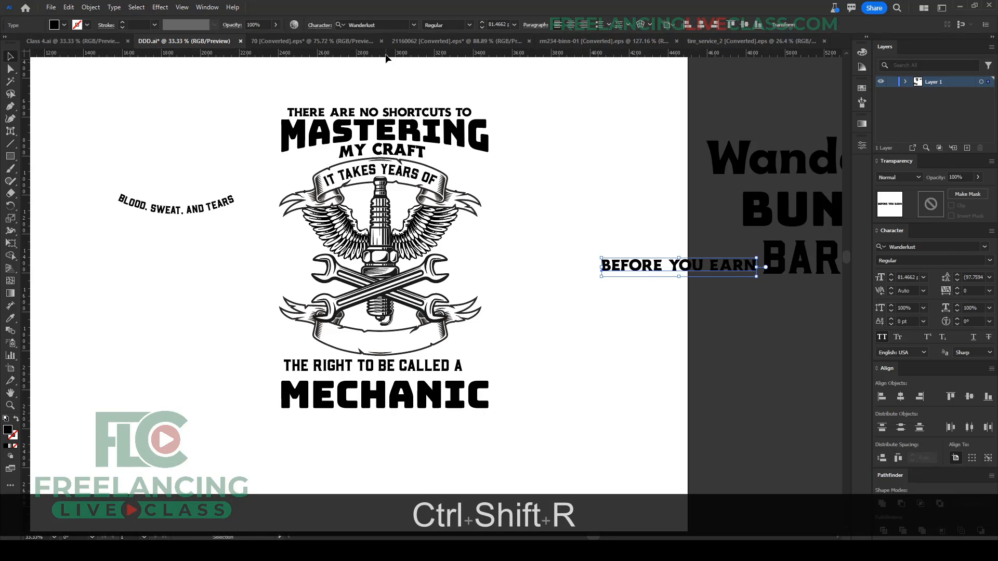
pyautogui.moveTo(541, 53); pyautogui.dragTo(281, 174)
pyautogui.click(520, 248)
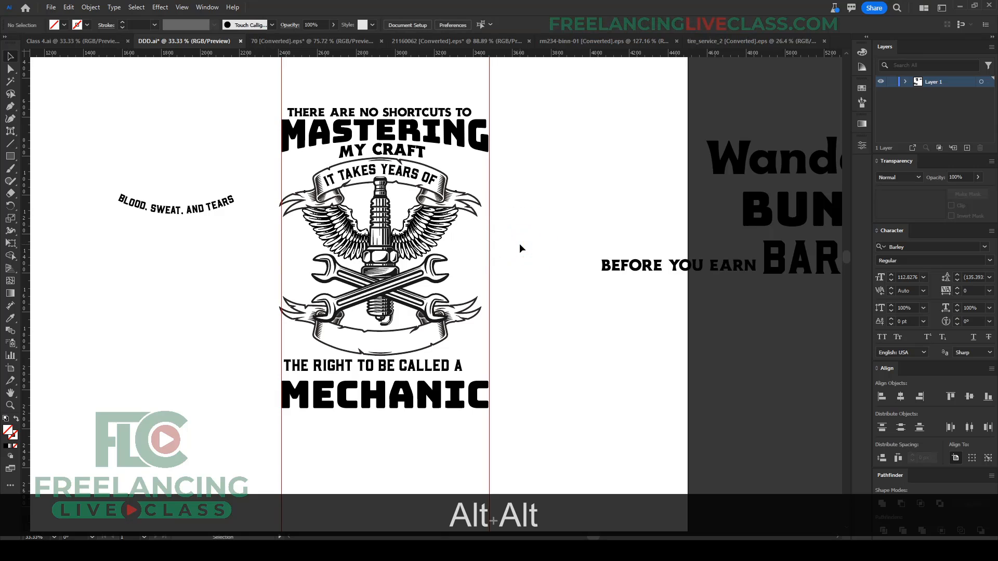
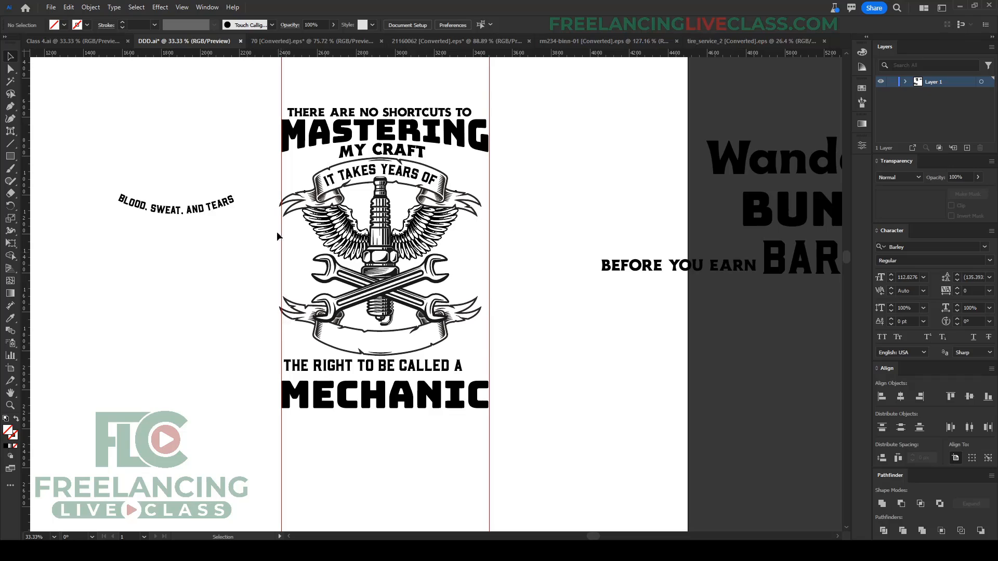
# Step: Unlock all locked objects in the artwork, including the emblem that overhangs the left guide
pyautogui.scroll(3, 276, 206)
pyautogui.scroll(-4, 297, 193)
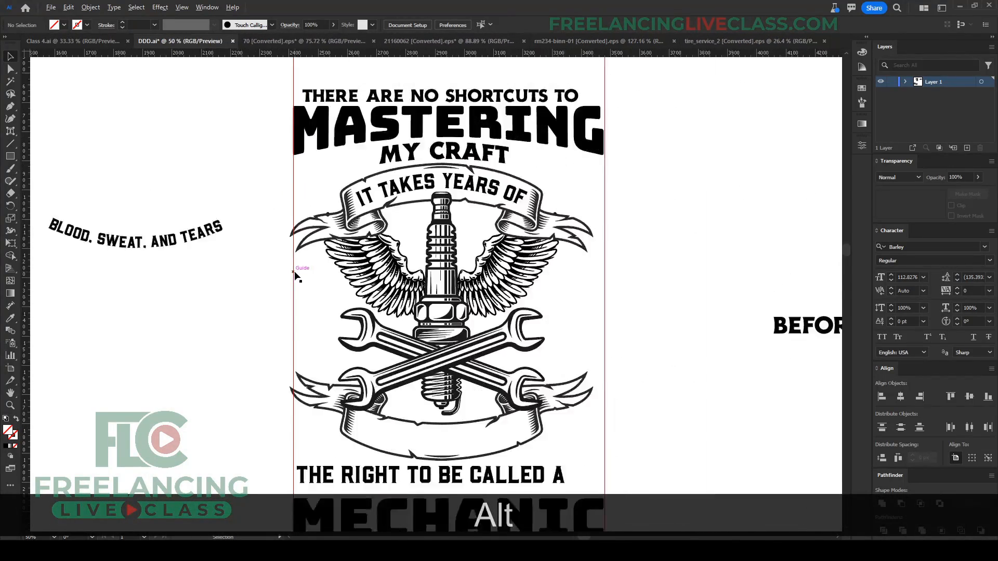
pyautogui.scroll(3, 288, 311)
pyautogui.scroll(3, 305, 387)
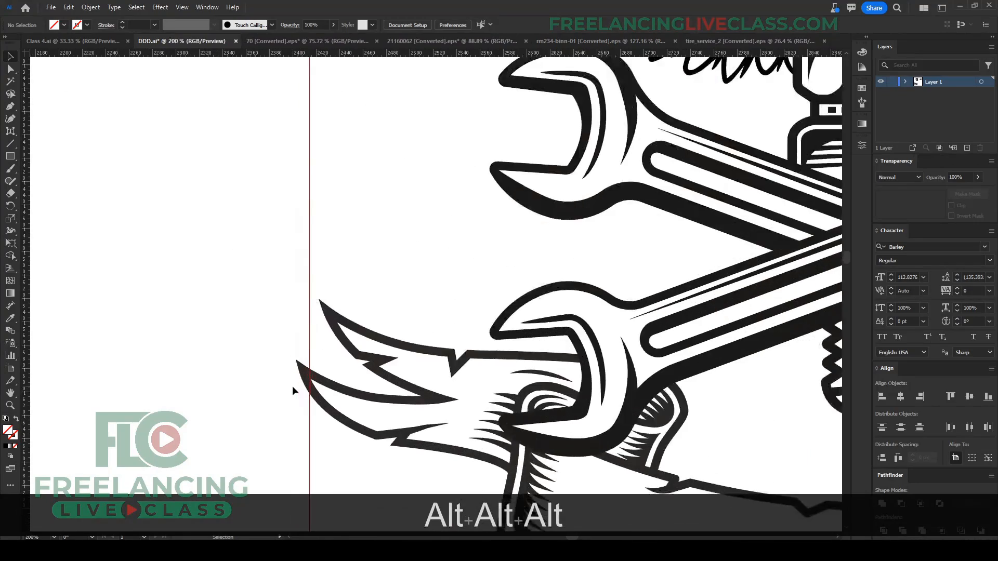
pyautogui.scroll(-6, 304, 389)
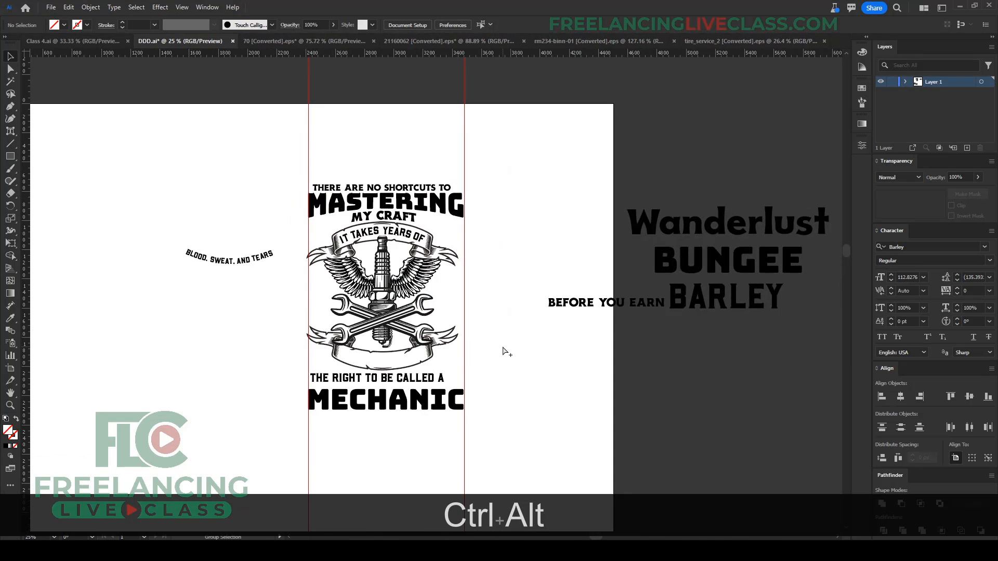
pyautogui.hotkey('ctrl', 'alt', '1')
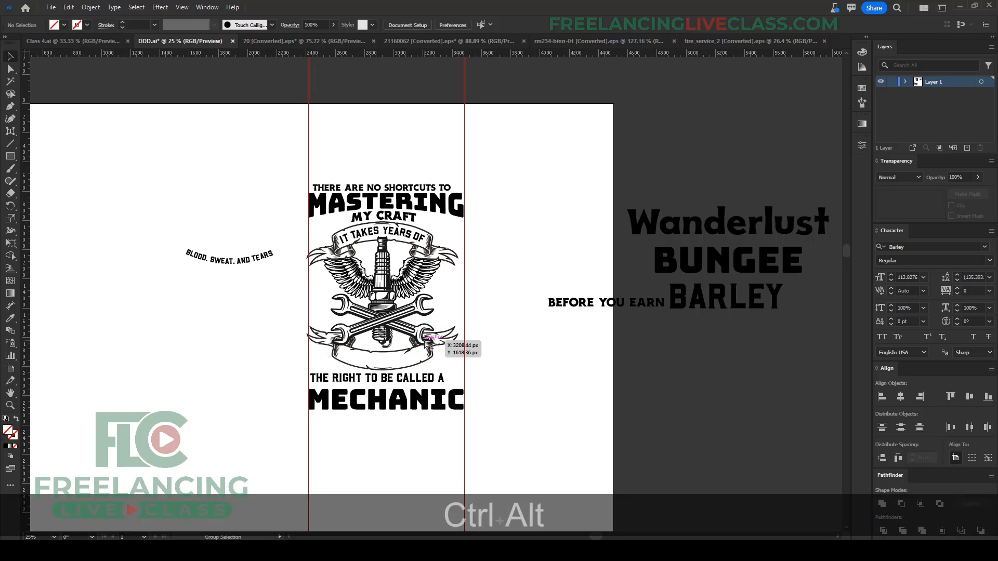
pyautogui.hotkey('ctrl', 'alt', '1')
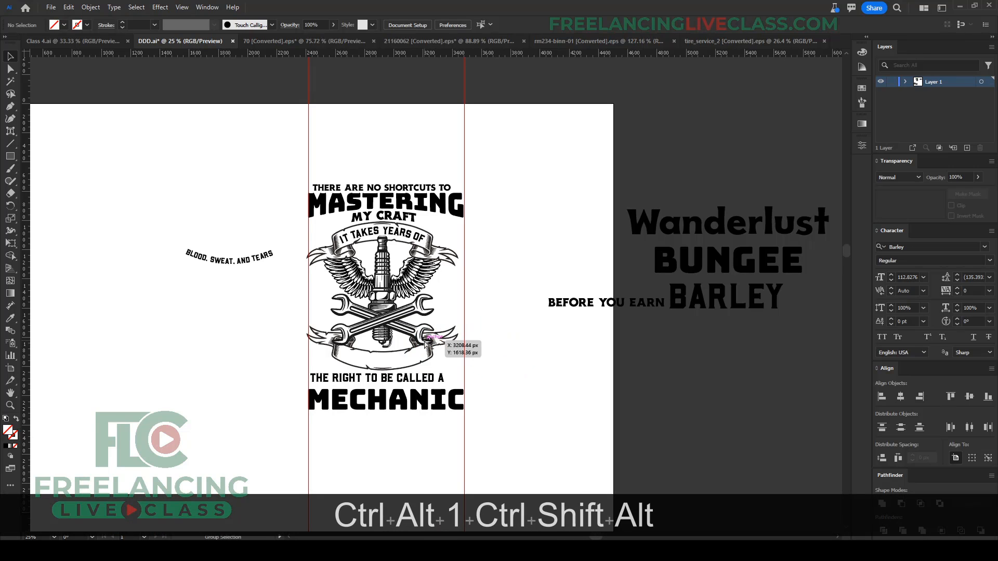
pyautogui.click(90, 7)
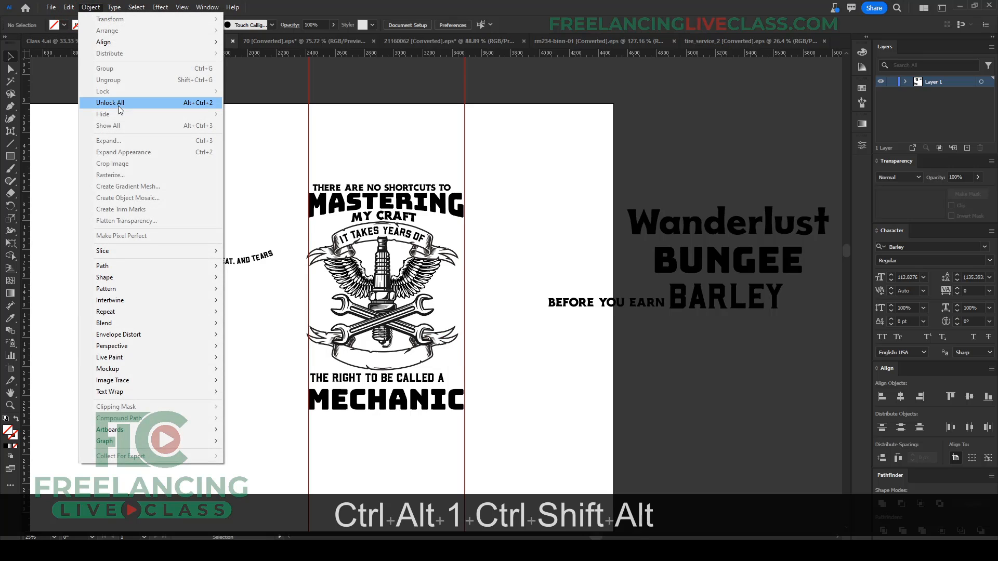
pyautogui.click(527, 358)
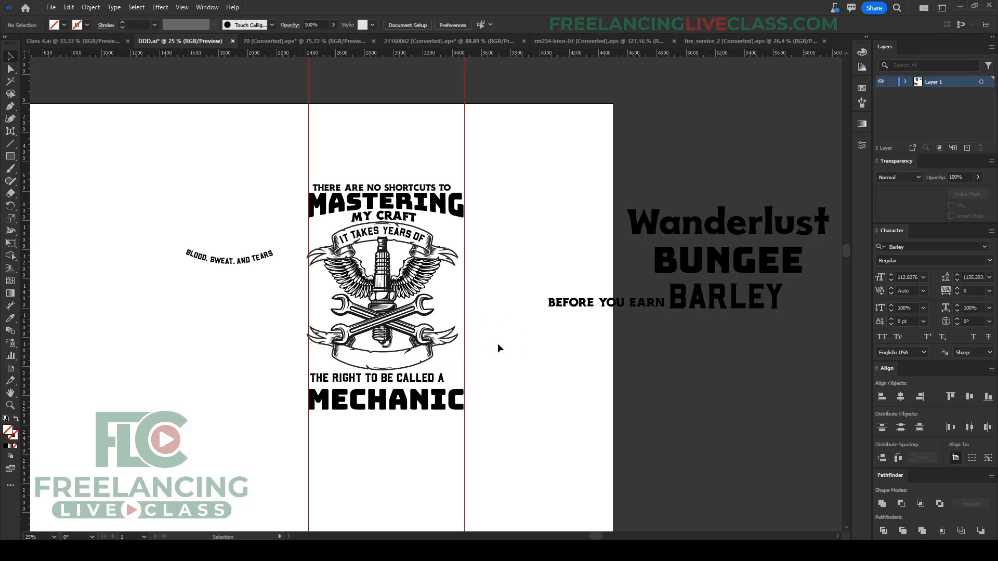
pyautogui.hotkey('ctrl', 'alt', '2')
pyautogui.click(497, 344)
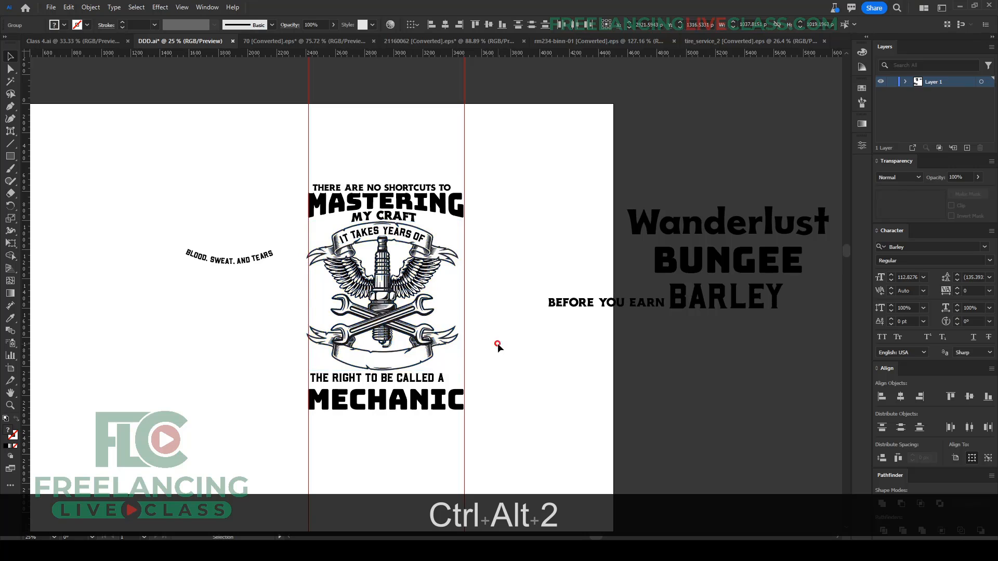
# Step: Group the spark plug, wings, wrenches and ribbons together with the IT TAKES YEARS OF text
pyautogui.scroll(1, 390, 313)
pyautogui.click(390, 314)
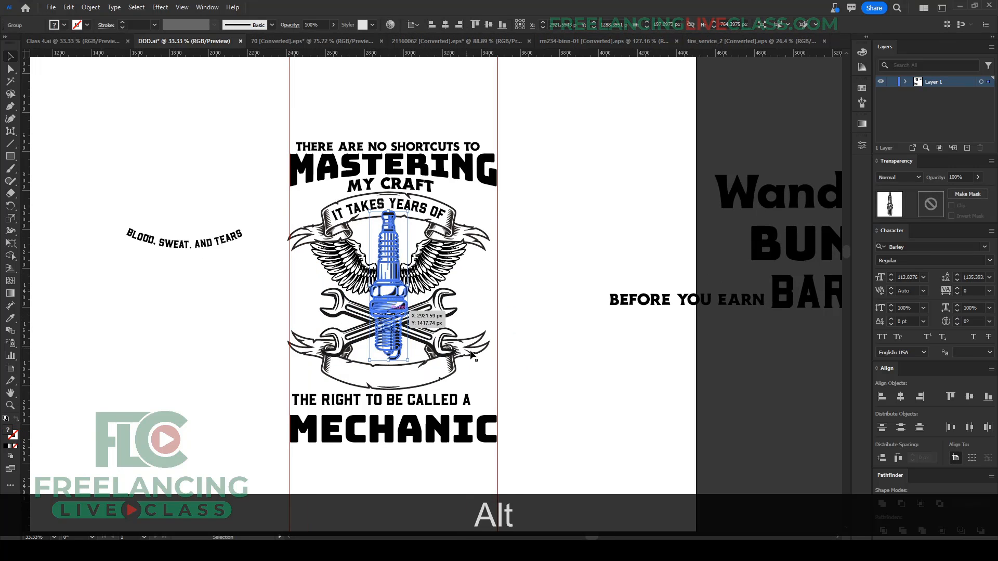
pyautogui.keyDown('shift'); pyautogui.click(315, 211); pyautogui.keyUp('shift')
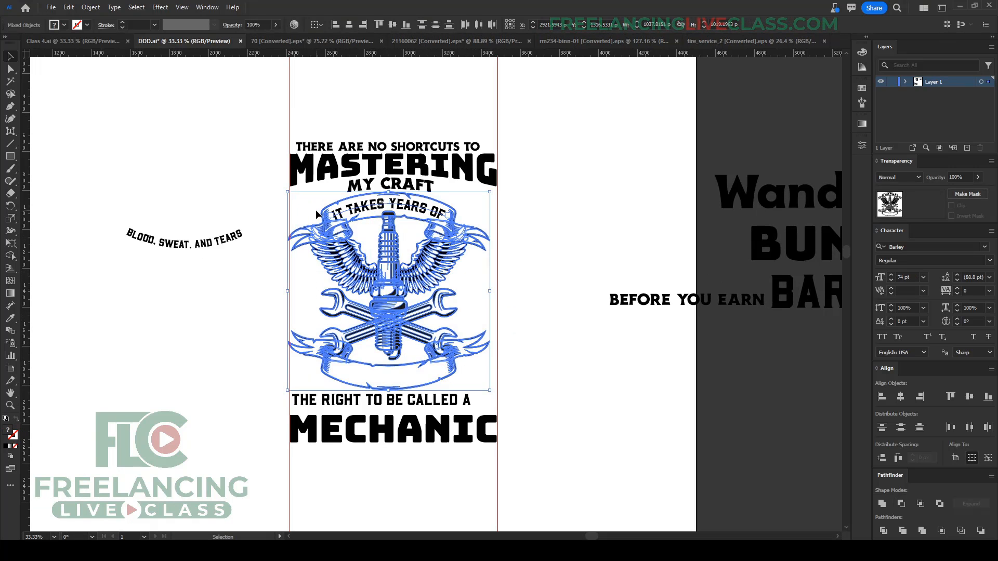
pyautogui.hotkey('ctrl', 'g')
# Step: Center the emblem group horizontally on MASTERING, using MASTERING as the key object
pyautogui.keyDown('shift'); pyautogui.click(409, 164); pyautogui.keyUp('shift')
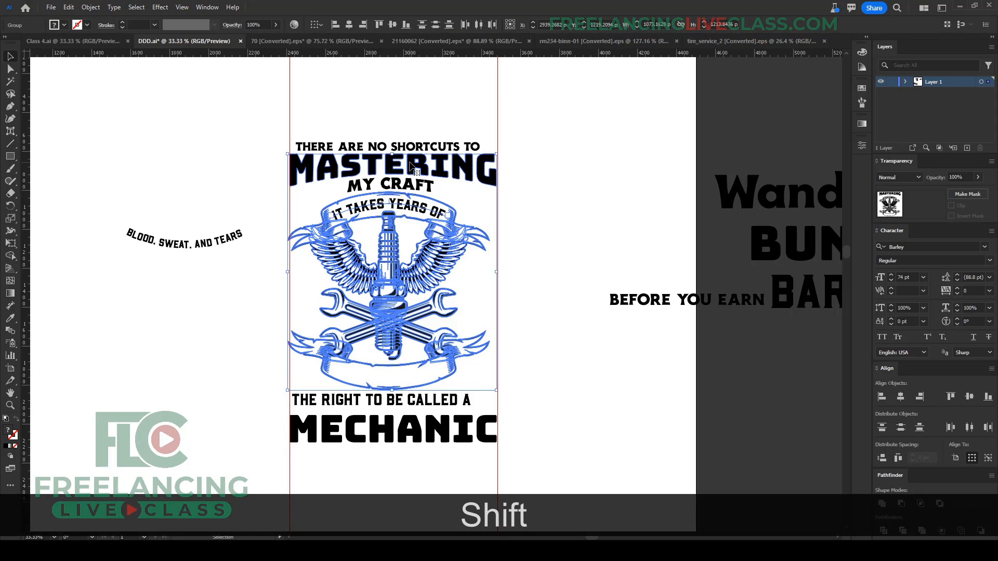
pyautogui.click(411, 165)
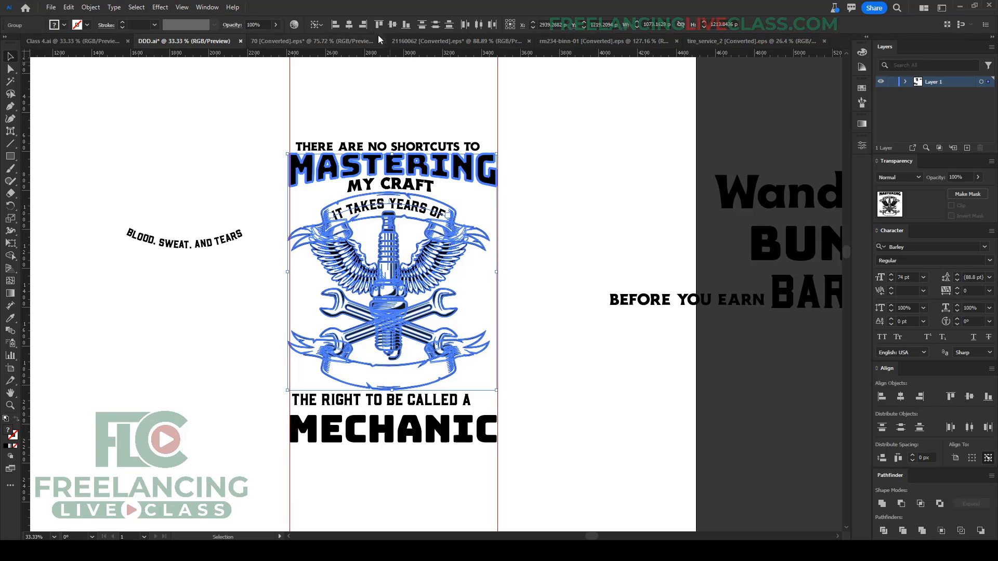
pyautogui.click(349, 25)
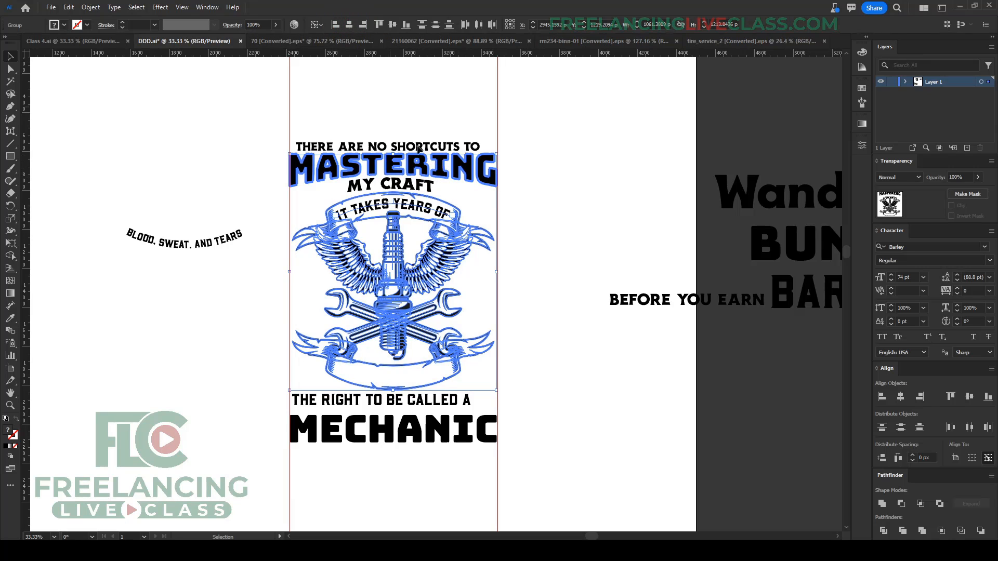
pyautogui.click(528, 242)
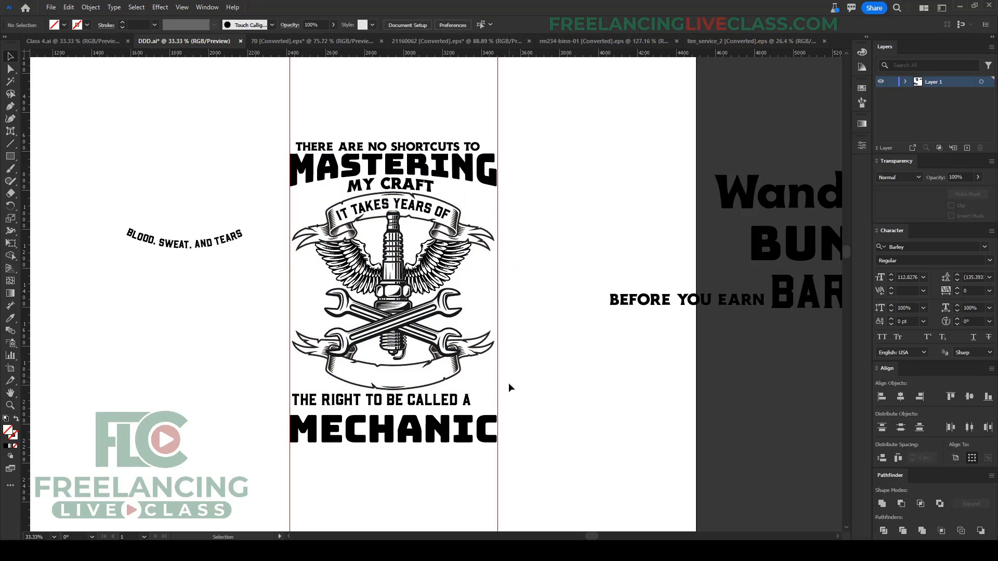
# Step: Move THE RIGHT TO BE CALLED A slightly down and right so it sits centered just above MECHANIC
pyautogui.click(567, 349)
pyautogui.moveTo(439, 410); pyautogui.dragTo(450, 416)
pyautogui.click(561, 390)
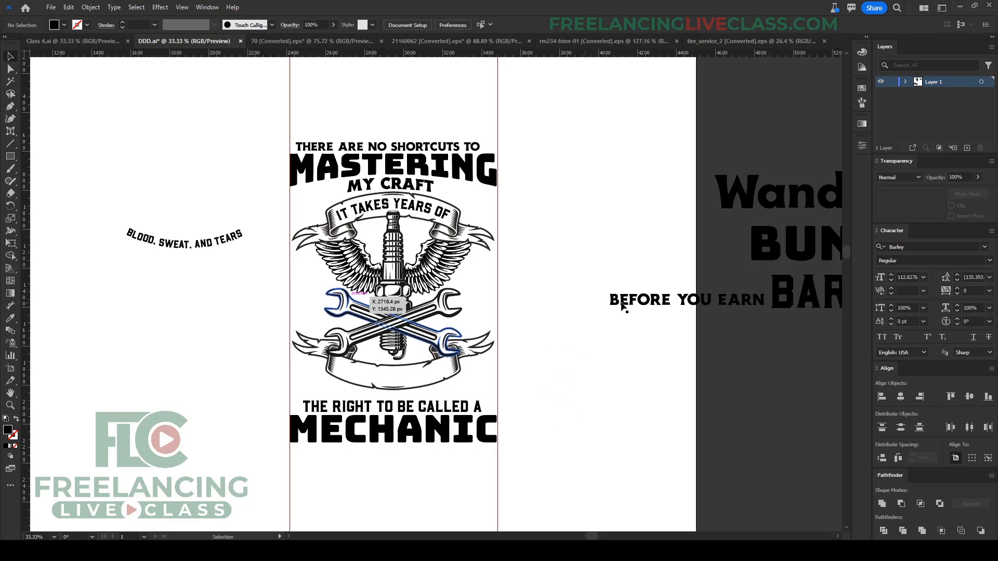
# Step: Move BEFORE YOU EARN closer to the artwork and ungroup the spark plug emblem
pyautogui.moveTo(639, 303); pyautogui.dragTo(569, 300)
pyautogui.click(417, 212)
pyautogui.rightClick(421, 206)
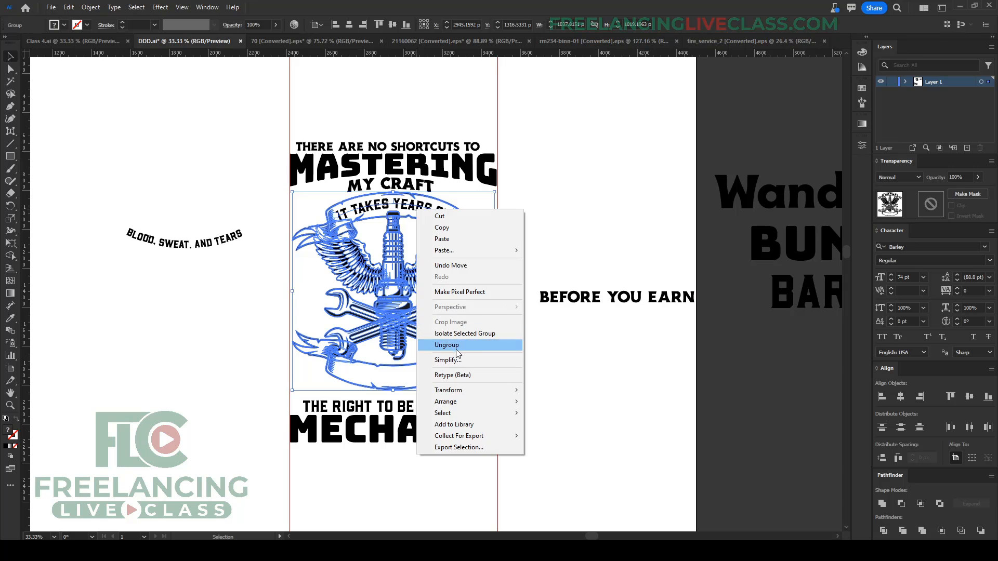
pyautogui.click(455, 345)
pyautogui.click(596, 367)
# Step: Duplicate the curved IT TAKES YEARS OF text and center the copy upside down, following the curve inside the lower ribbon
pyautogui.click(418, 213)
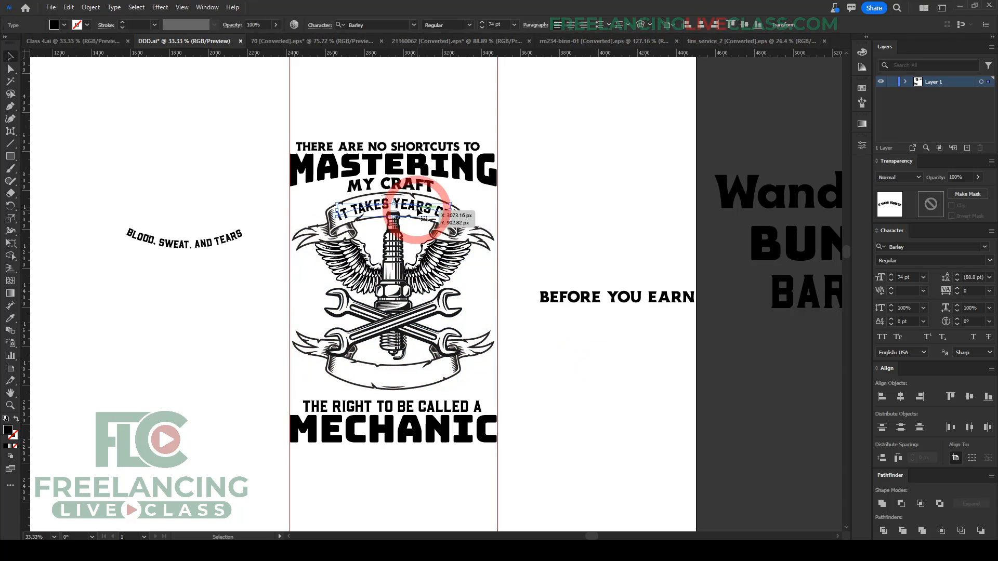
pyautogui.moveTo(419, 213); pyautogui.dragTo(331, 386)
pyautogui.scroll(3, 390, 400)
pyautogui.press('Right')
pyautogui.press('Up')
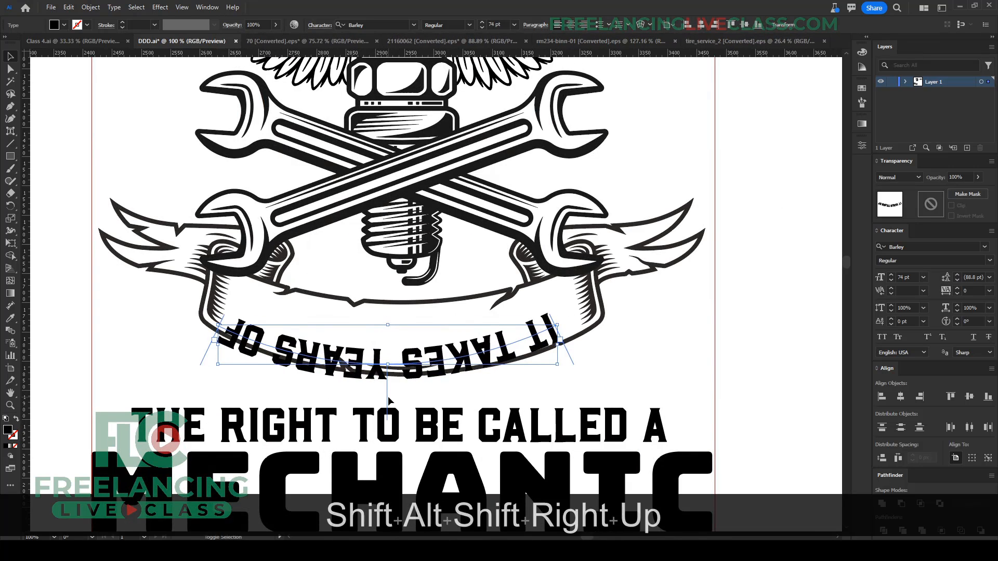
pyautogui.press('Up')
pyautogui.press('Up')
pyautogui.press('Up')
pyautogui.press('Up')
pyautogui.press('Right')
pyautogui.press('Right')
pyautogui.press('Right')
pyautogui.press('Down')
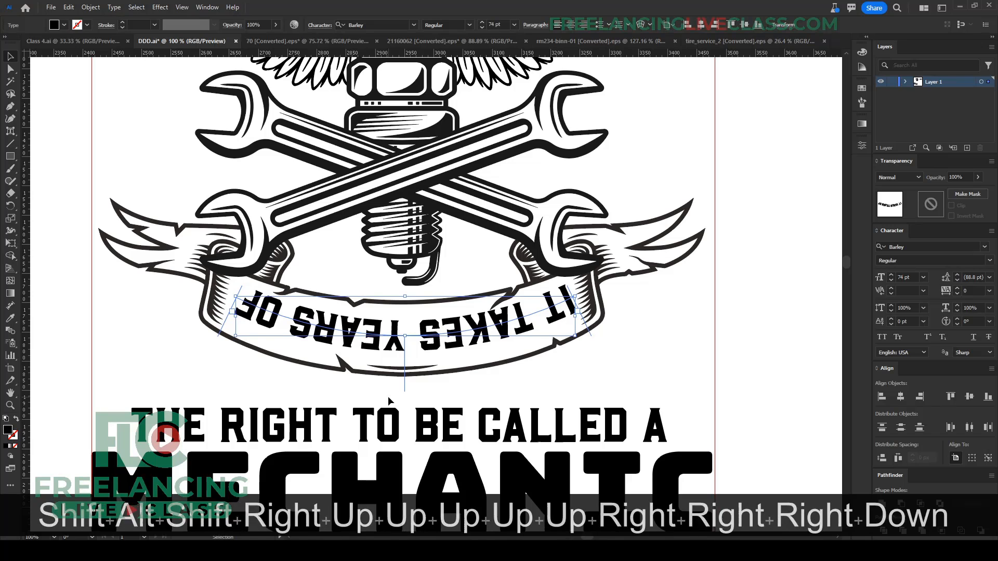
pyautogui.press('Down')
pyautogui.press('Down')
pyautogui.press('Down')
pyautogui.press('Down')
pyautogui.press('Left')
pyautogui.press('Left')
pyautogui.scroll(-2, 389, 401)
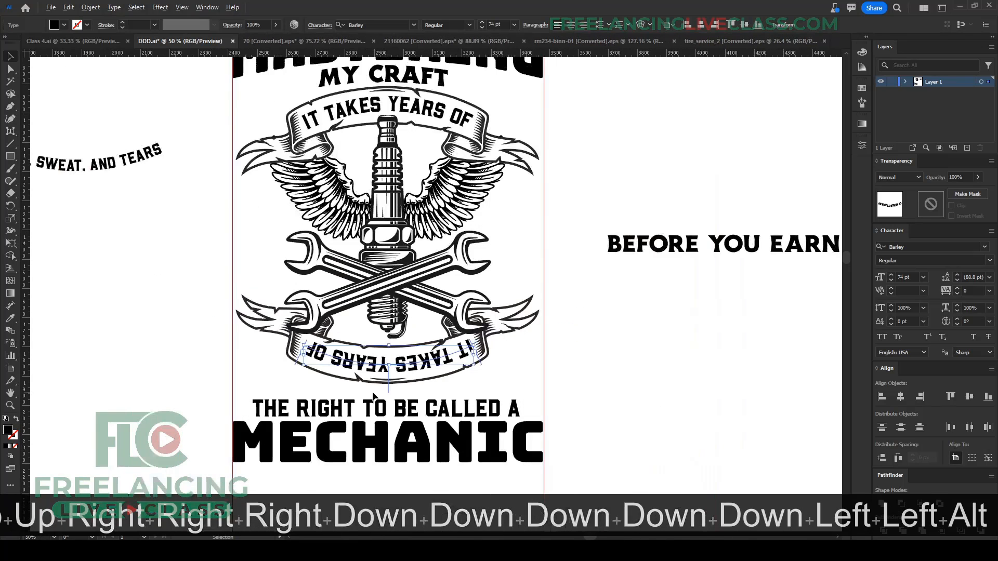
# Step: Cut the loose BEFORE YOU EARN text and use it to replace the wording on the lower ribbon's curved path
pyautogui.click(676, 244)
pyautogui.hotkey('ctrl', 'x')
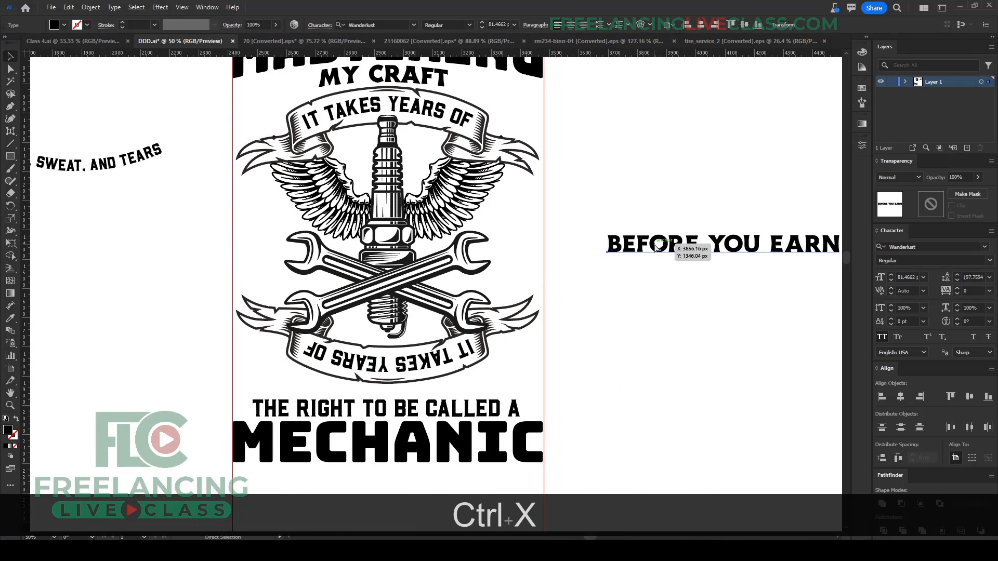
pyautogui.press('t')
pyautogui.tripleClick(467, 359)
pyautogui.hotkey('ctrl', 'v')
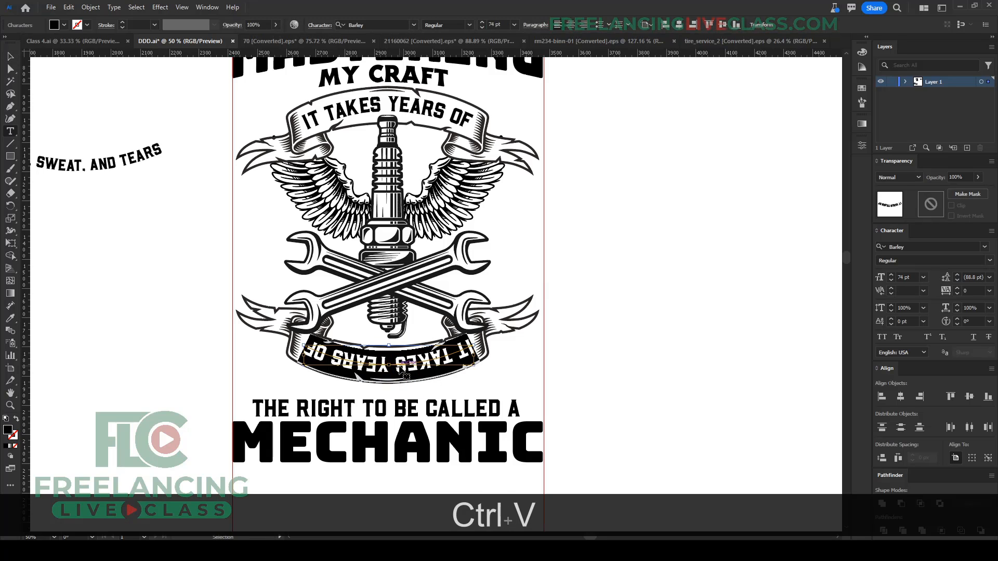
pyautogui.click(8, 55)
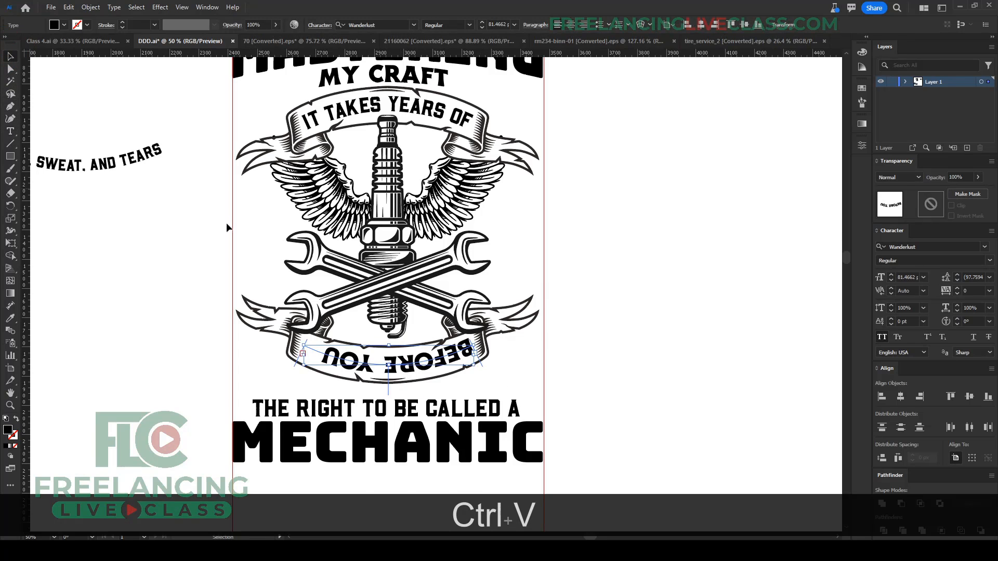
# Step: Match the lower ribbon text's font and size to IT TAKES YEARS OF using the Eyedropper
pyautogui.scroll(2, 226, 225)
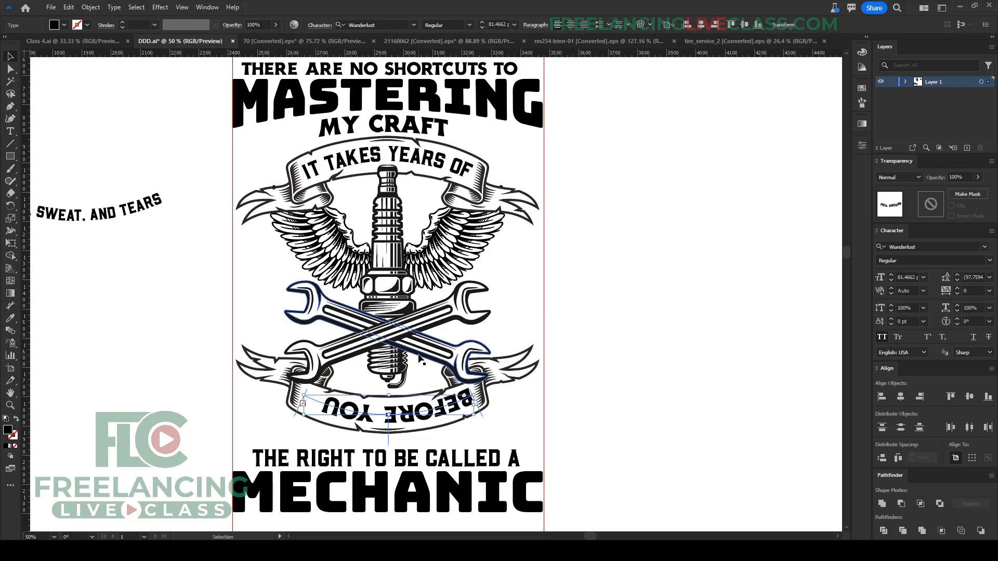
pyautogui.press('i')
pyautogui.click(408, 163)
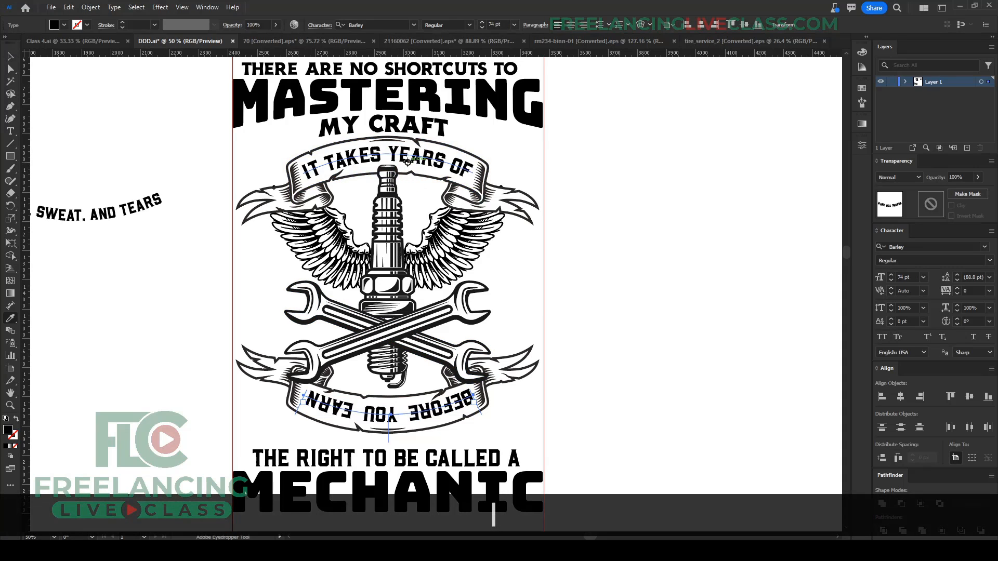
# Step: Copy BEFORE YOU EARN from the lower ribbon and paste it as a straight text line in the blank area beside the artwork
pyautogui.keyDown('alt'); pyautogui.scroll(-1, 408, 291); pyautogui.keyUp('alt')
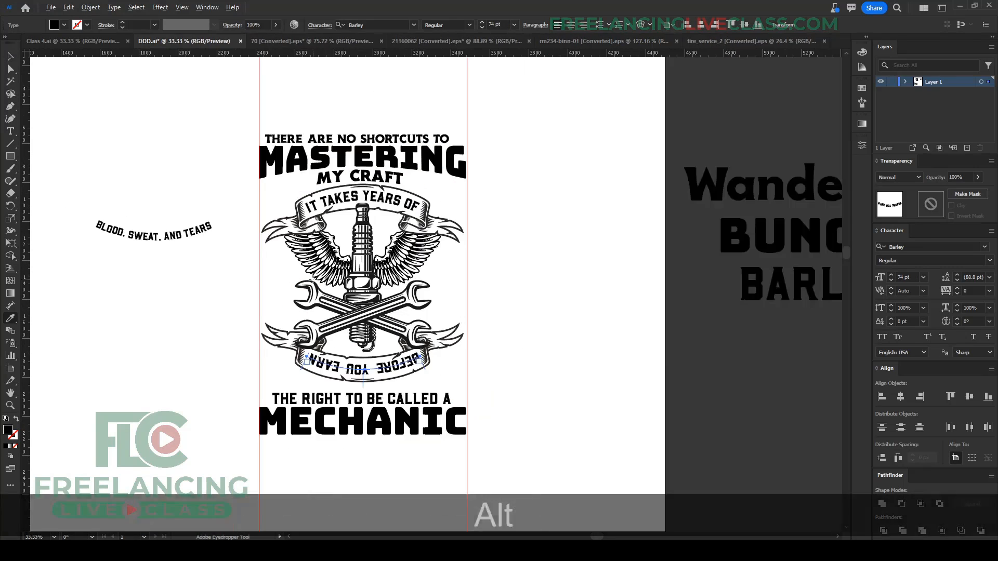
pyautogui.keyDown('alt'); pyautogui.scroll(1, 498, 367); pyautogui.keyUp('alt')
pyautogui.press('t')
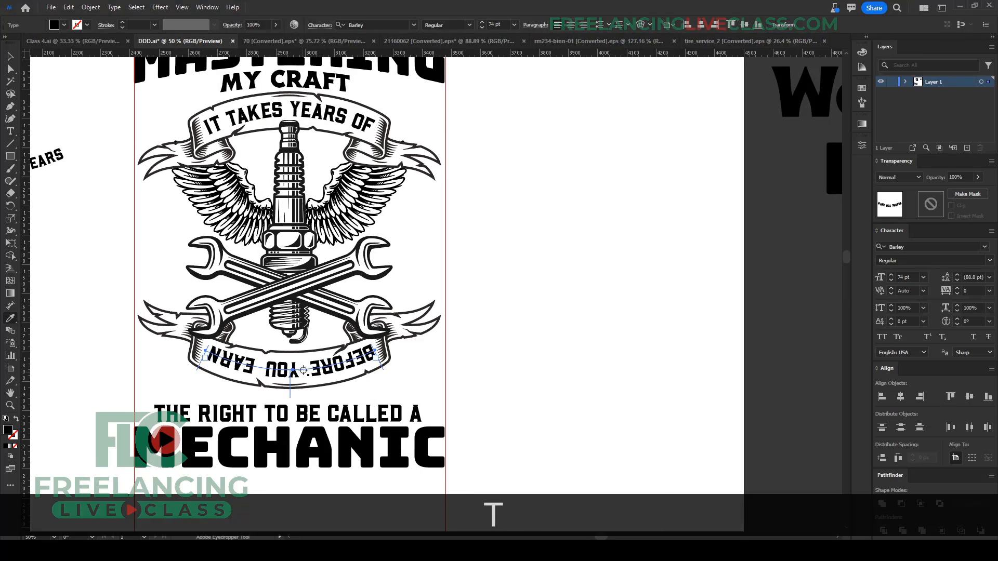
pyautogui.tripleClick(302, 372)
pyautogui.hotkey('ctrl', 'c')
pyautogui.press('Escape')
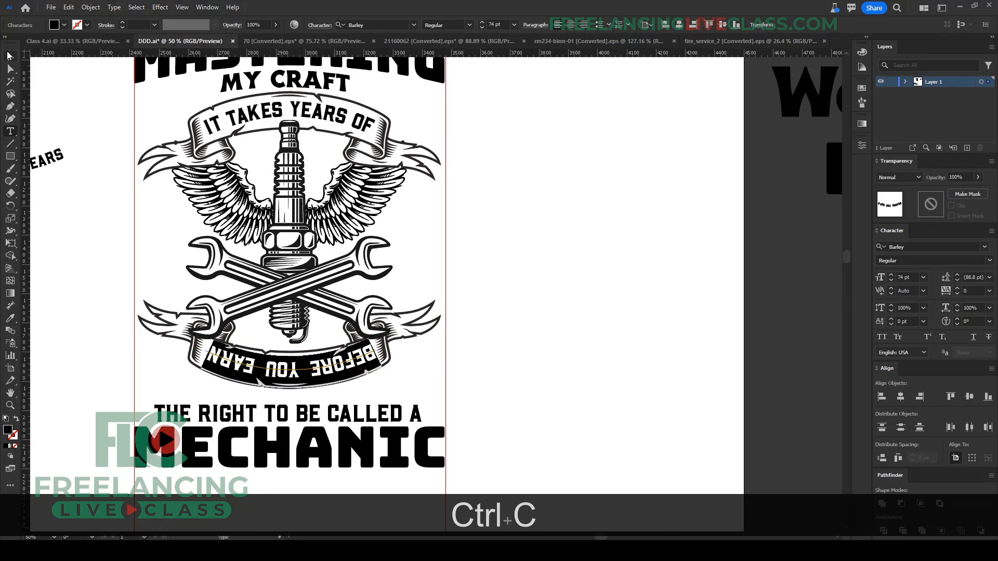
pyautogui.click(566, 296)
pyautogui.hotkey('ctrl', 'v')
pyautogui.moveTo(522, 293); pyautogui.dragTo(611, 291)
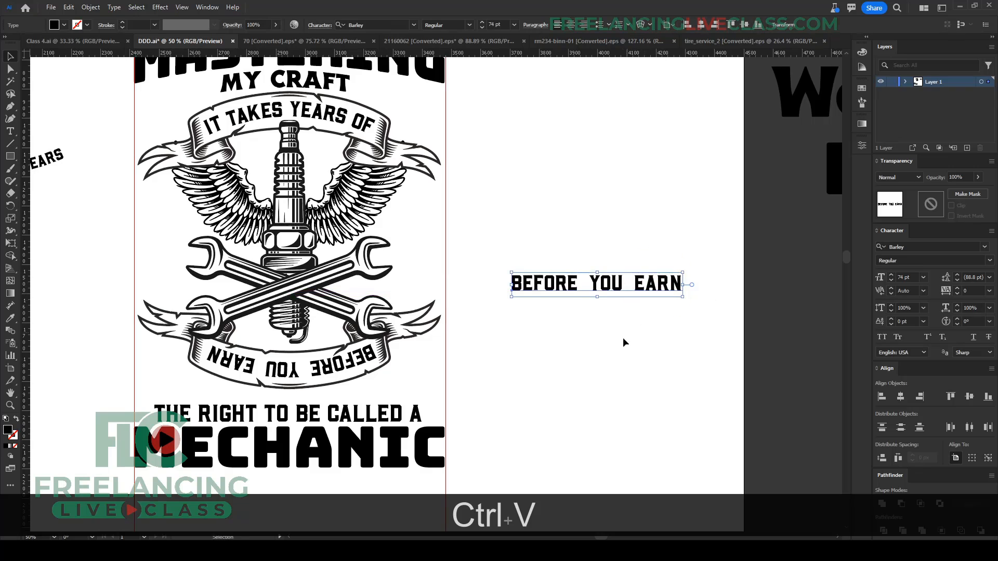
# Step: Tighten the gaps before and after YOU in the straight BEFORE YOU EARN line with the Touch Type tool
pyautogui.hotkey('shift', 't')
pyautogui.click(591, 284)
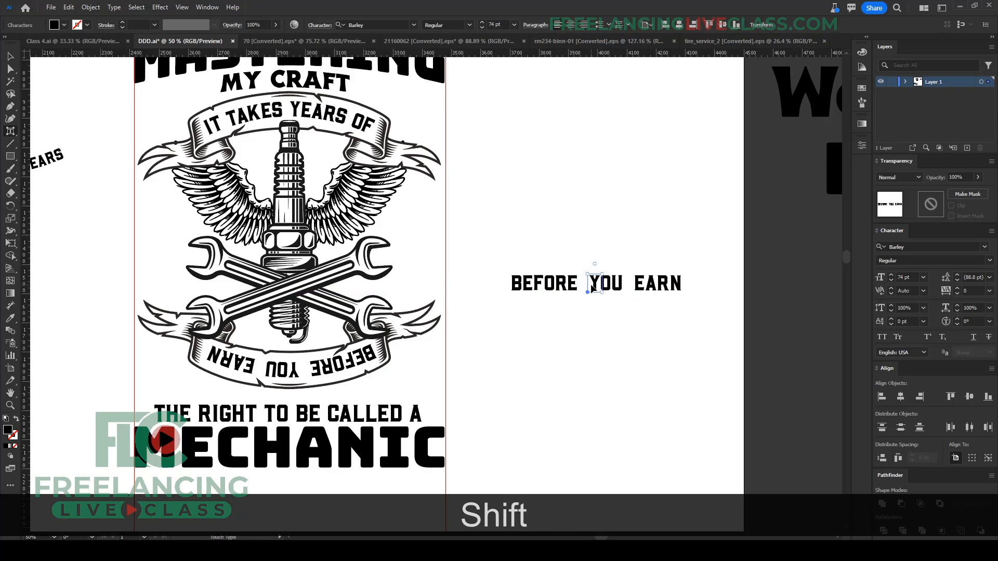
pyautogui.hotkey('shift', 'Left')
pyautogui.click(635, 286)
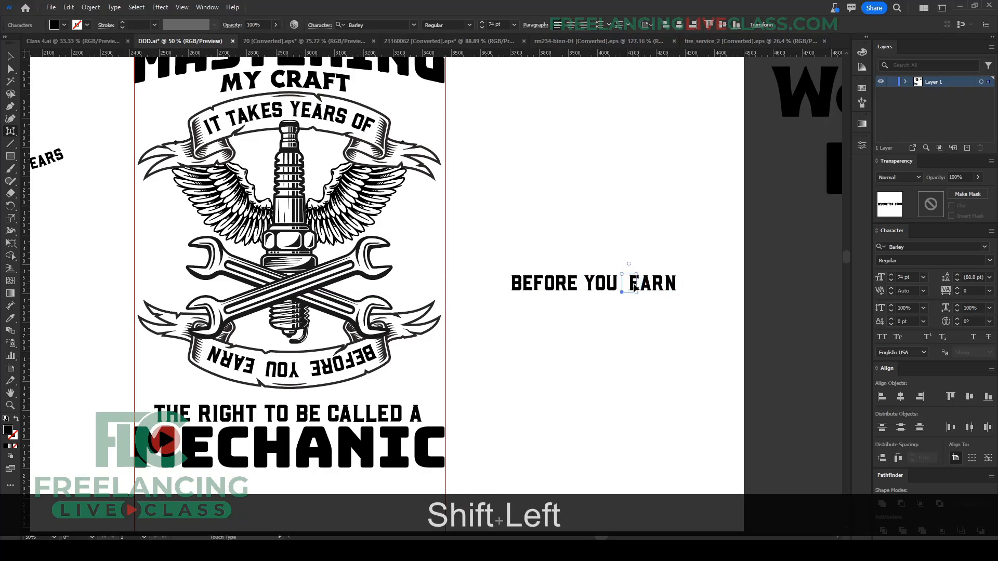
pyautogui.hotkey('shift', 'Left')
pyautogui.press('v')
pyautogui.click(638, 337)
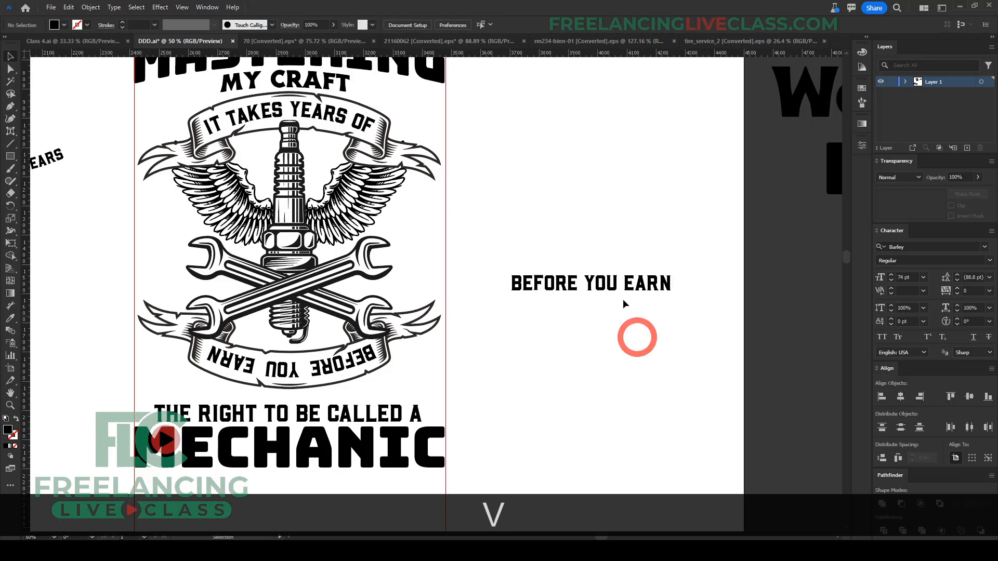
# Step: Cut the tightened BEFORE YOU EARN line and paste it over the lower ribbon's curved text
pyautogui.click(615, 285)
pyautogui.hotkey('ctrl', 'x')
pyautogui.press('t')
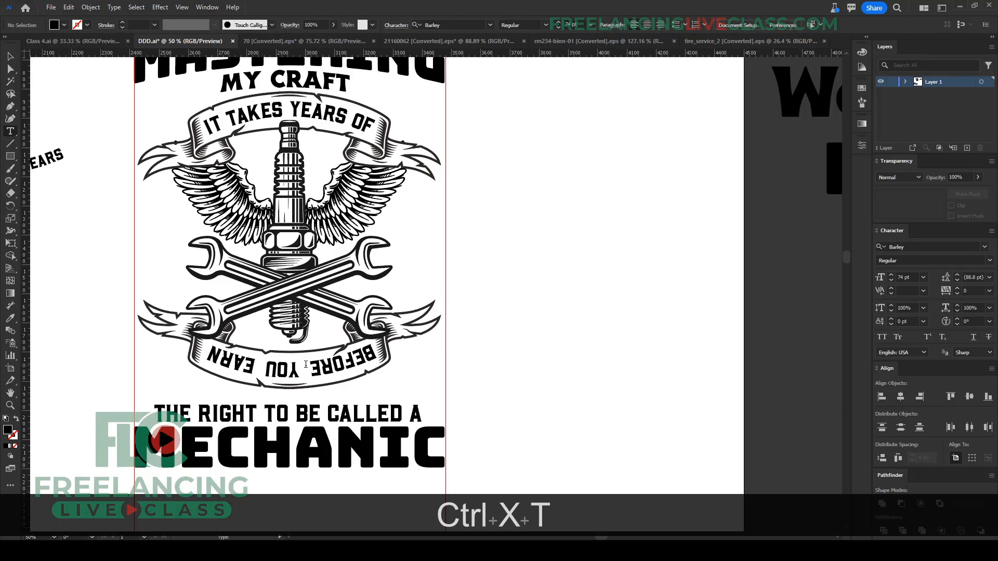
pyautogui.click(311, 370)
pyautogui.hotkey('ctrl', 'v')
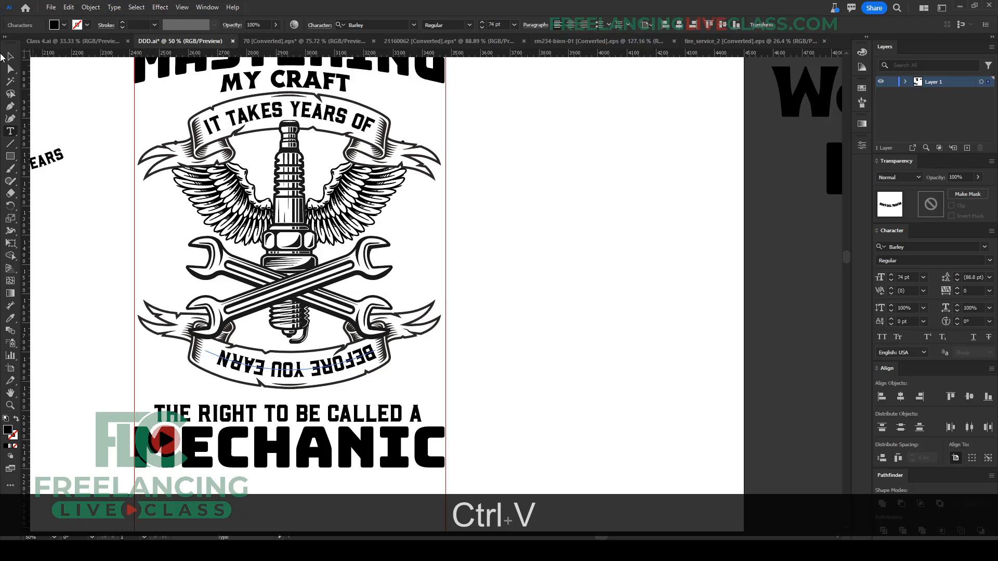
pyautogui.click(10, 56)
# Step: Set the lower ribbon's BEFORE YOU EARN text to 79 pt and flip it across its path so it reads upright
pyautogui.scroll(2, 350, 402)
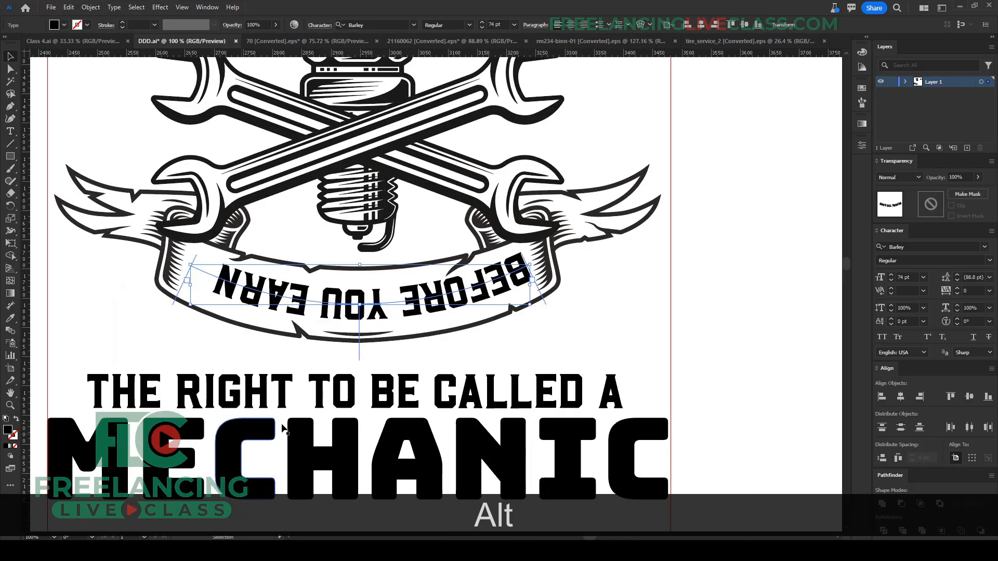
pyautogui.scroll(5, 498, 24)
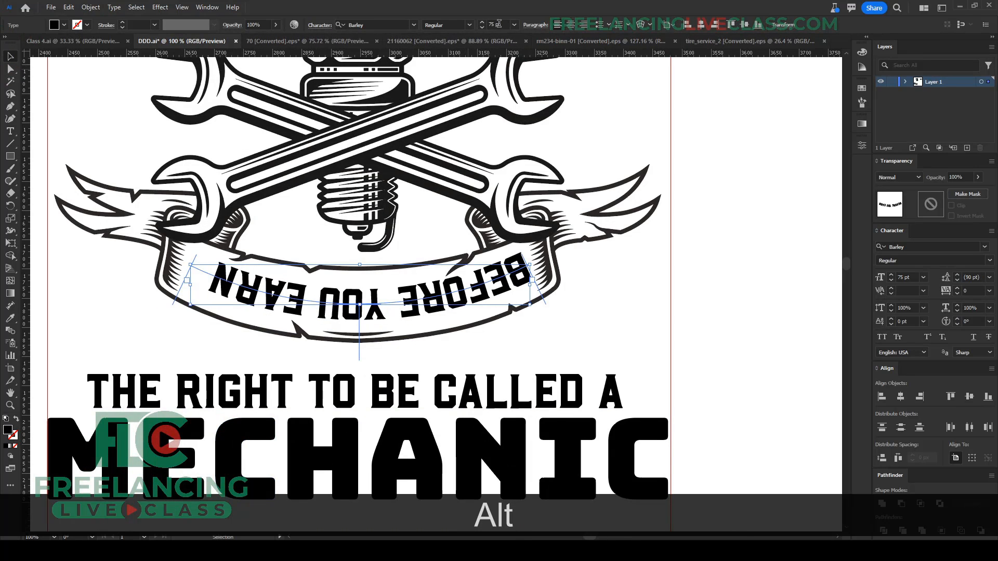
pyautogui.scroll(1, 498, 24)
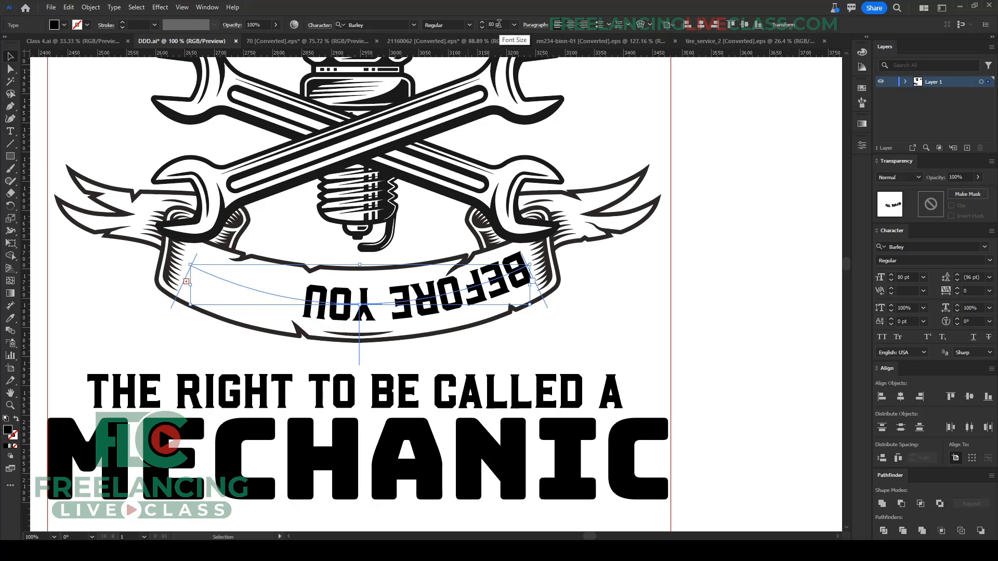
pyautogui.scroll(-1, 499, 24)
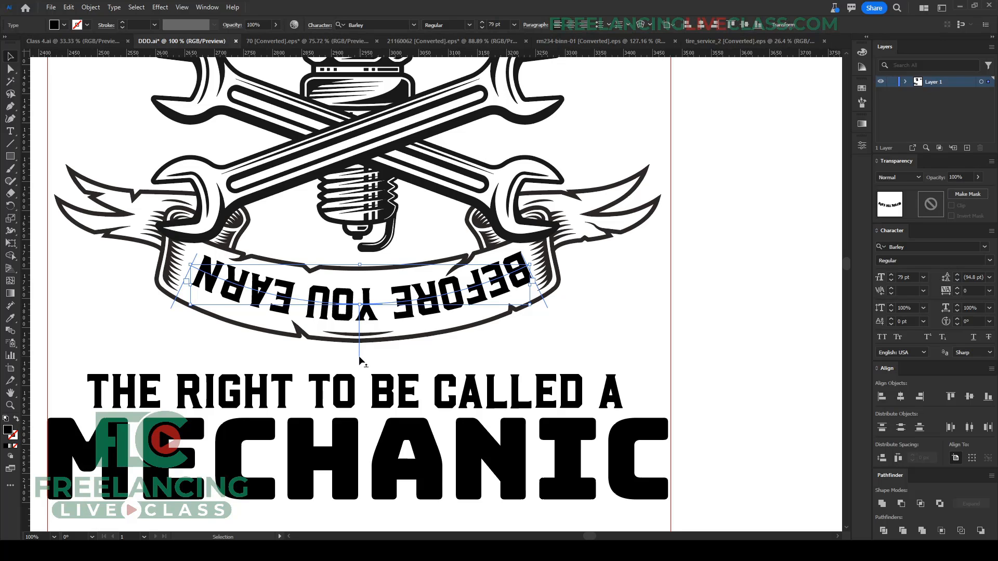
pyautogui.moveTo(359, 355); pyautogui.dragTo(362, 296)
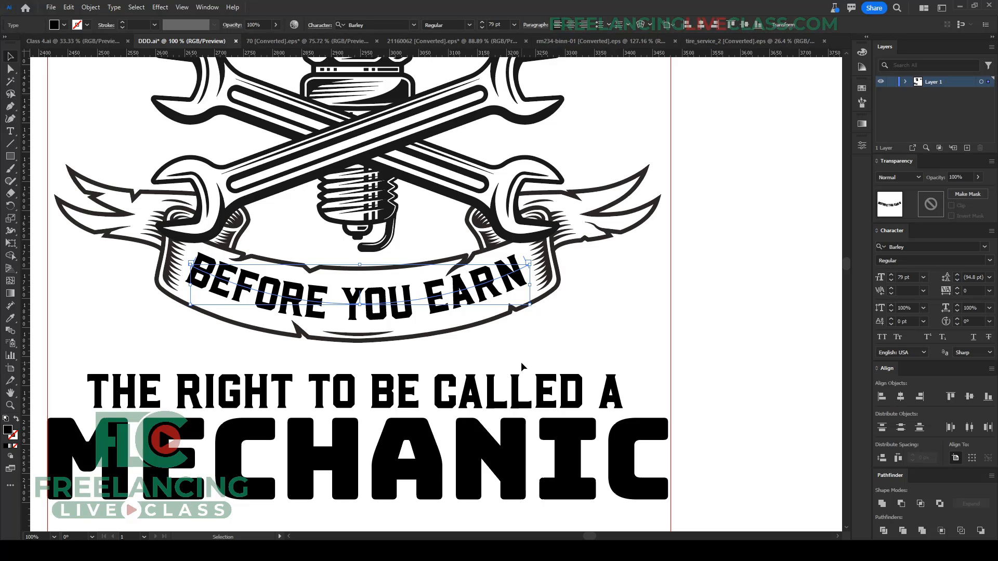
pyautogui.scroll(-3, 413, 360)
pyautogui.click(602, 338)
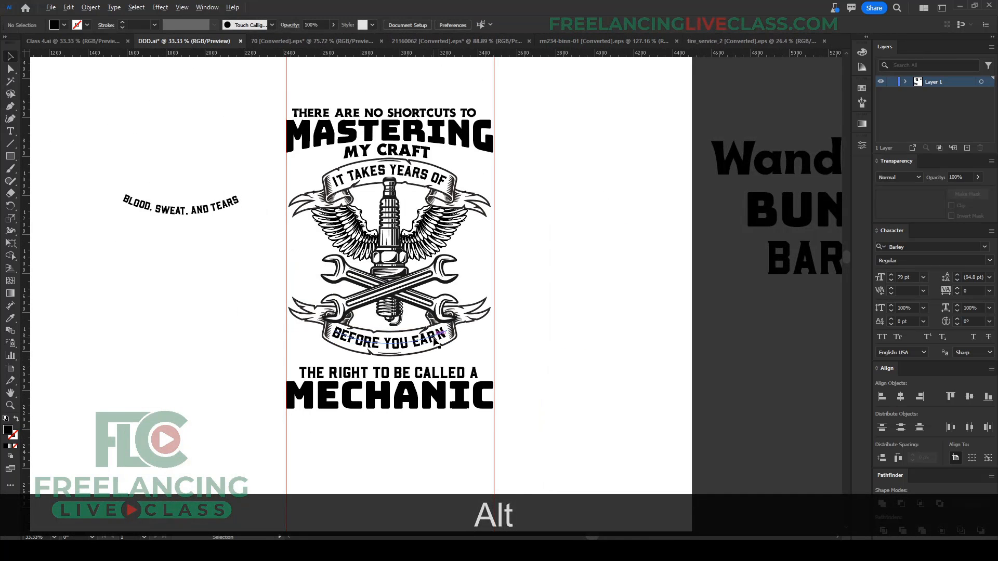
# Step: Move THE RIGHT TO BE CALLED A and MECHANIC up together, closer to the lower ribbon
pyautogui.scroll(1, 439, 345)
pyautogui.scroll(3, 578, 354)
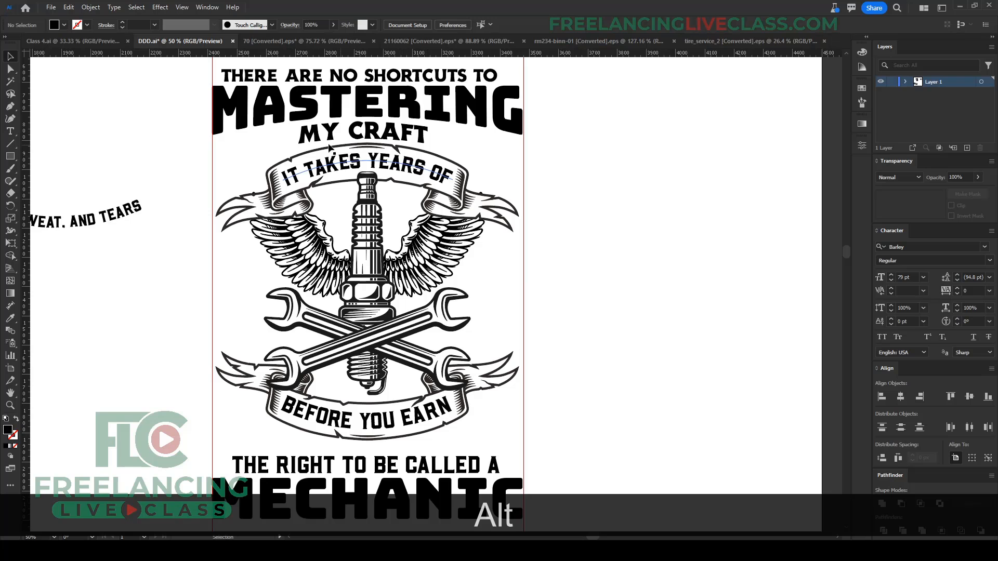
pyautogui.scroll(-1, 589, 358)
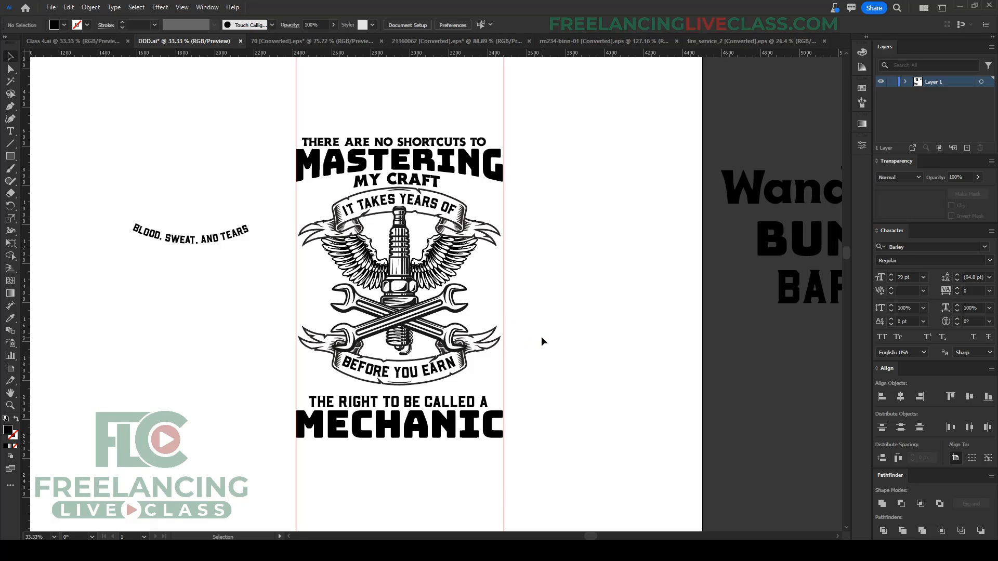
pyautogui.moveTo(414, 414); pyautogui.dragTo(406, 399)
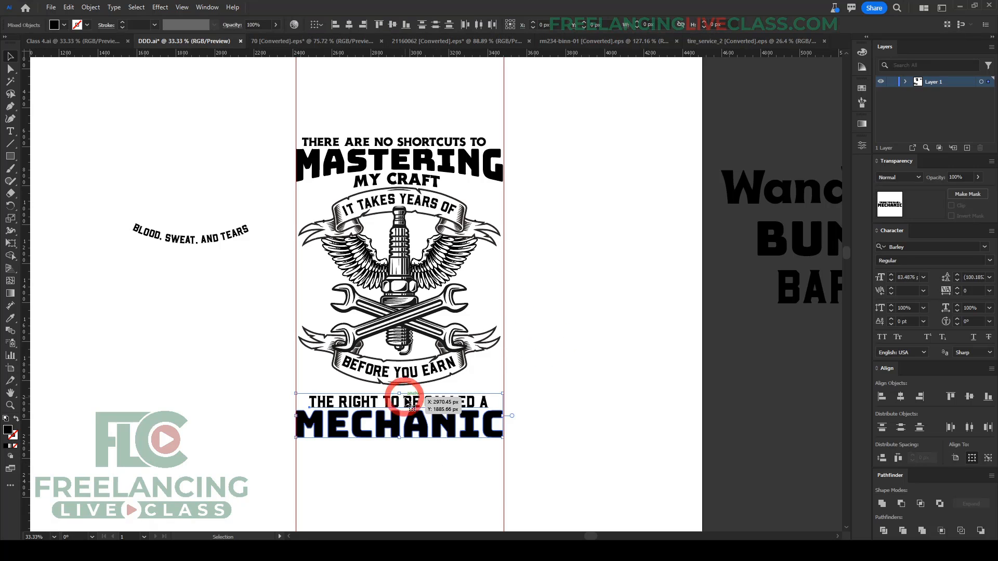
pyautogui.hotkey('shift', 'Up')
pyautogui.hotkey('shift', 'Up')
pyautogui.hotkey('shift', 'Up')
pyautogui.hotkey('shift', 'Up')
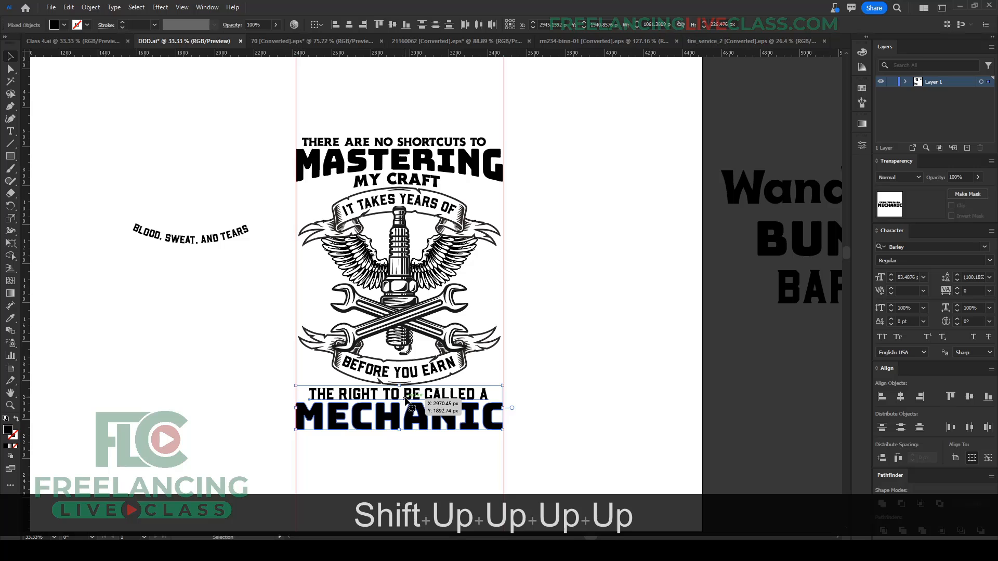
pyautogui.click(544, 339)
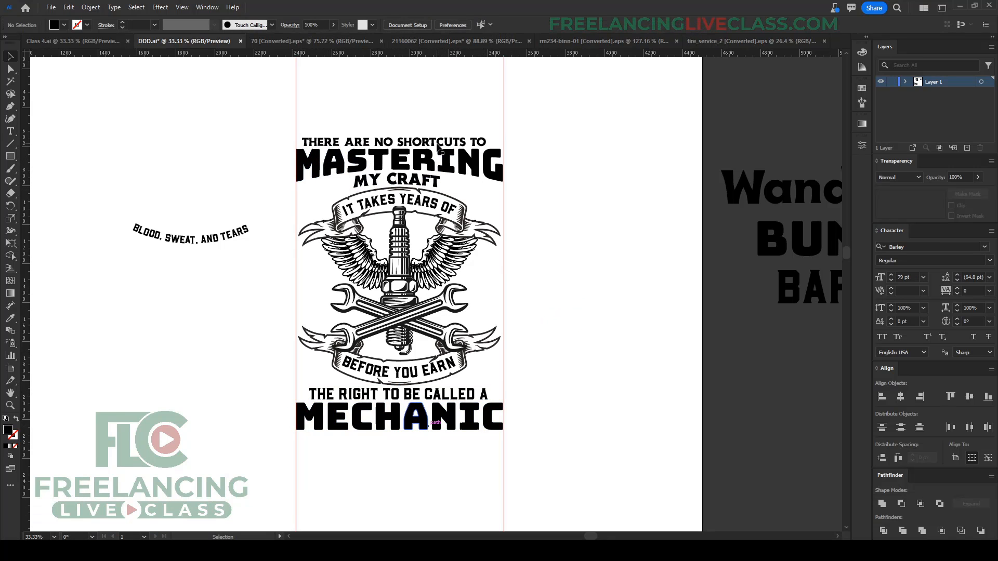
# Step: Set THE RIGHT TO BE CALLED A aside and warp MECHANIC with Arc Upper at a -15% bend
pyautogui.moveTo(441, 397); pyautogui.dragTo(678, 310)
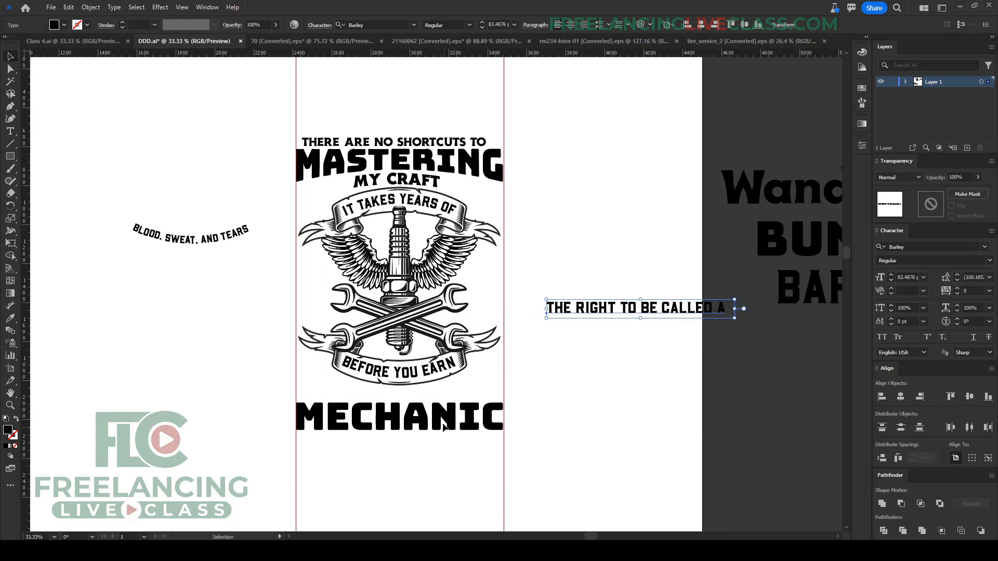
pyautogui.click(485, 422)
pyautogui.scroll(2, 423, 441)
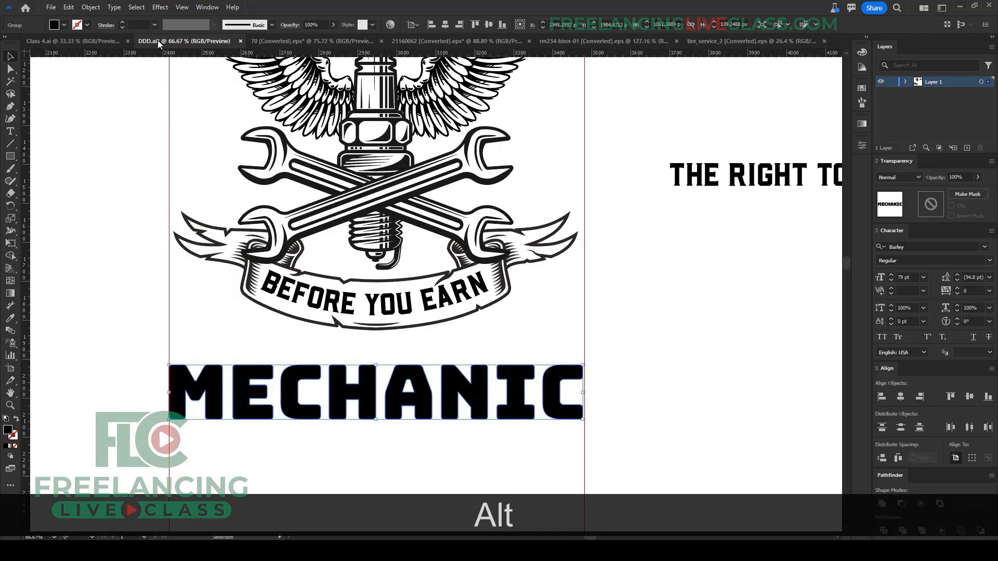
pyautogui.click(160, 7)
pyautogui.moveTo(201, 141)
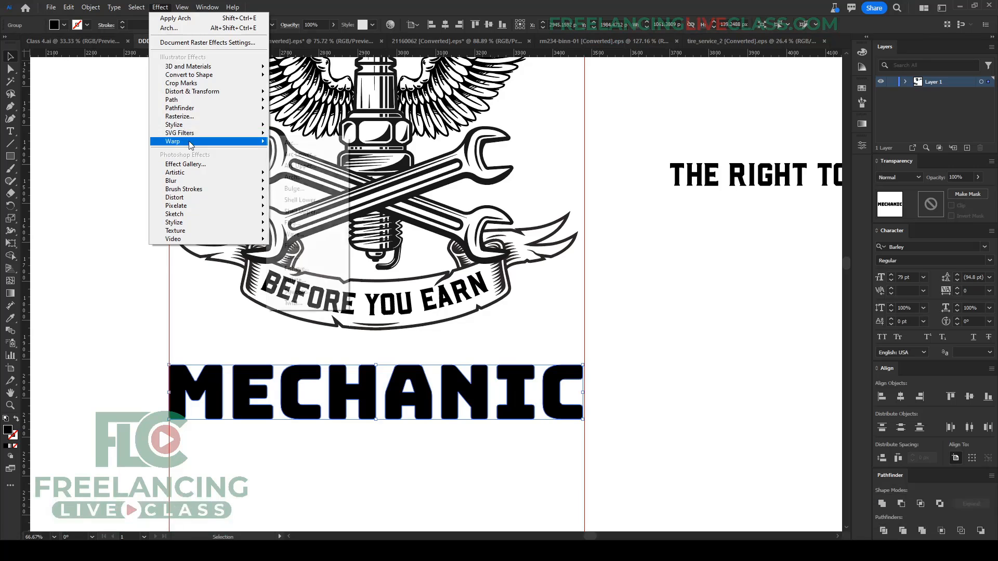
pyautogui.click(300, 168)
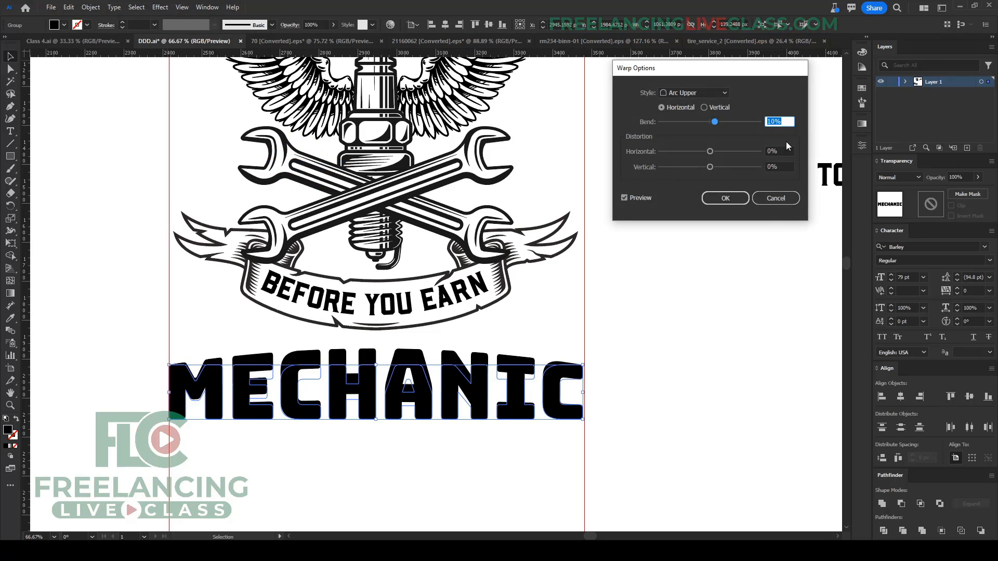
pyautogui.press('F10')
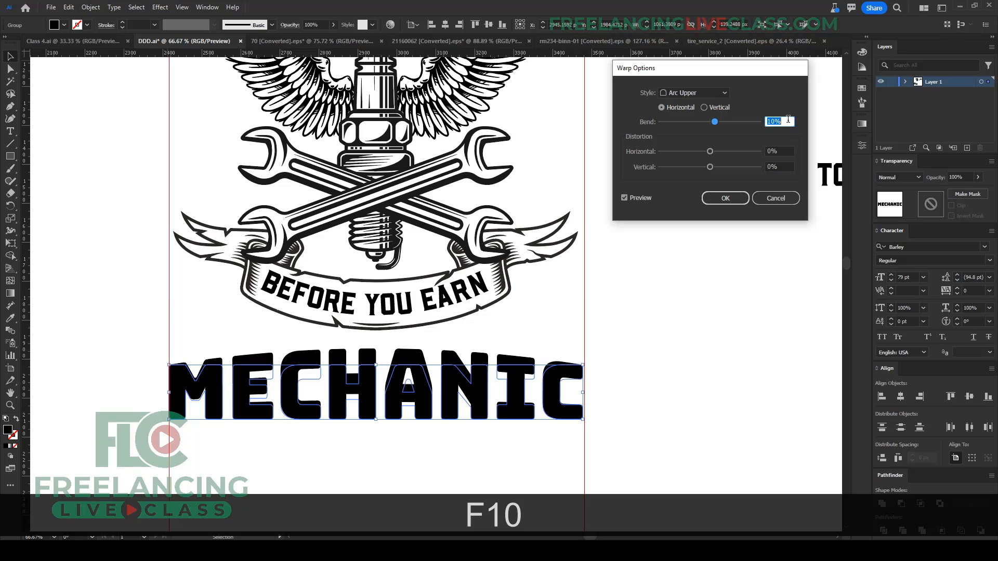
pyautogui.hotkey('shift', 'Down')
pyautogui.hotkey('shift', 'Down')
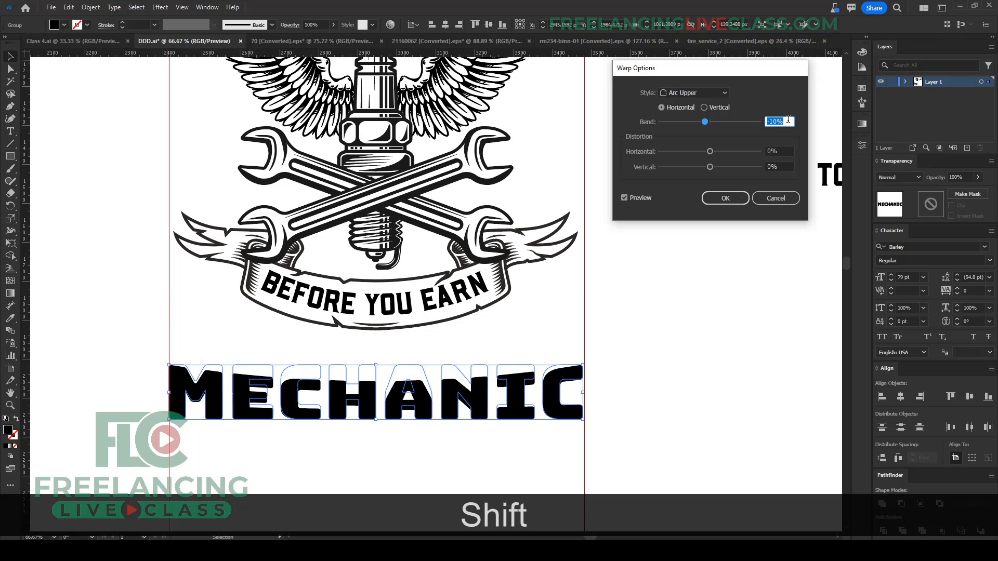
pyautogui.scroll(-5, 788, 119)
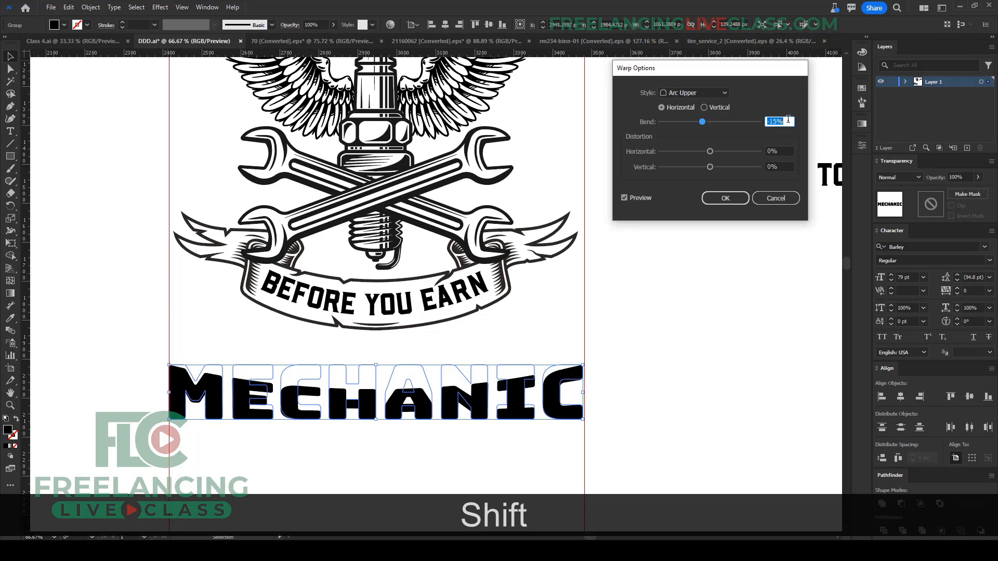
pyautogui.click(724, 199)
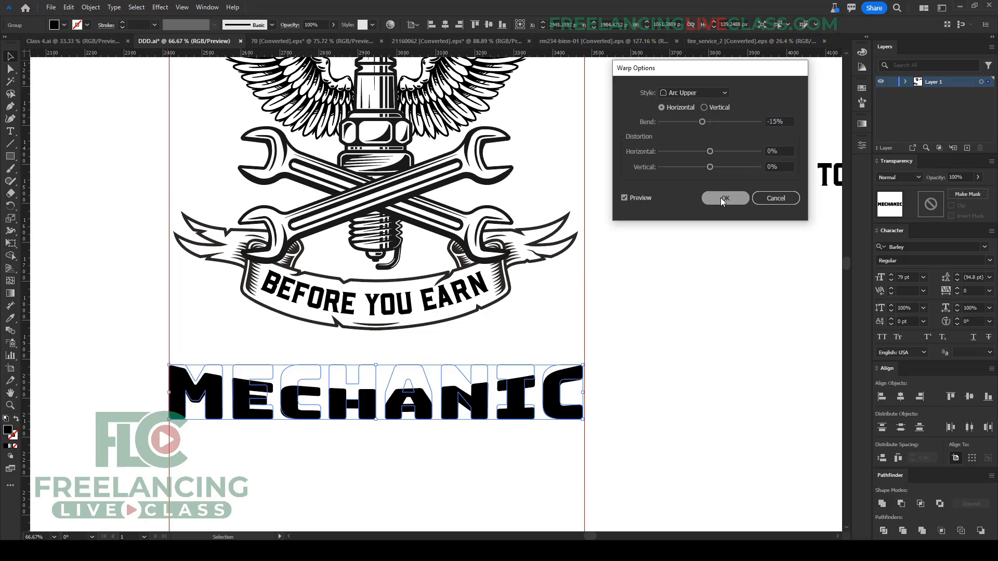
# Step: Stretch the warped MECHANIC taller upward and move THE RIGHT TO BE CALLED A back above it
pyautogui.moveTo(380, 366); pyautogui.dragTo(377, 343)
pyautogui.click(702, 323)
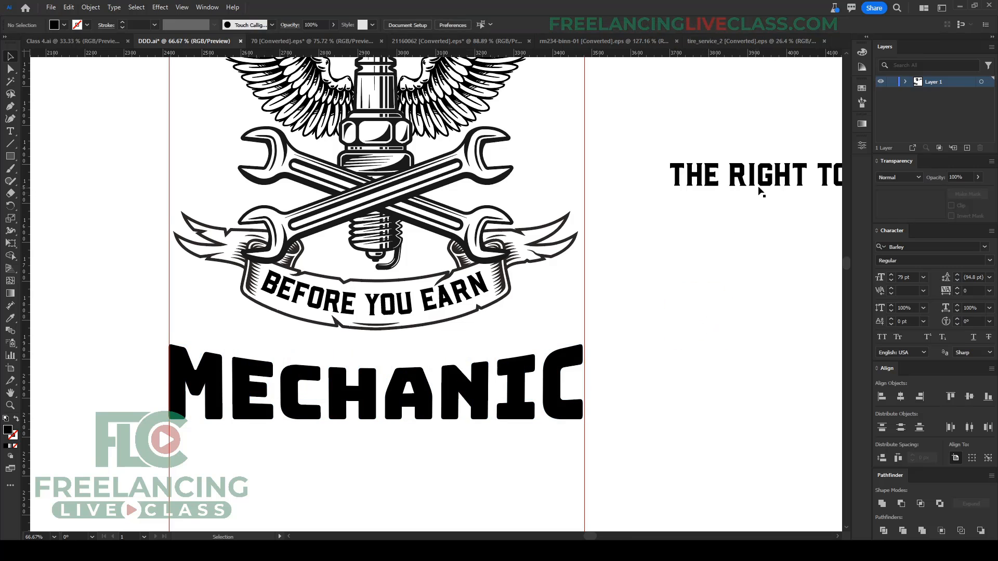
pyautogui.moveTo(760, 189); pyautogui.dragTo(302, 351)
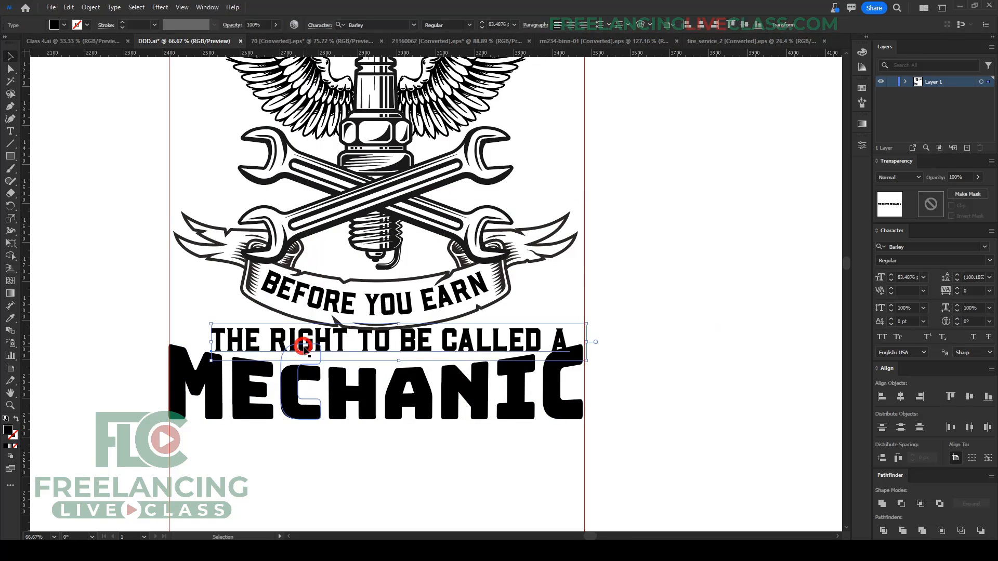
pyautogui.scroll(-3, 380, 378)
pyautogui.scroll(1, 422, 378)
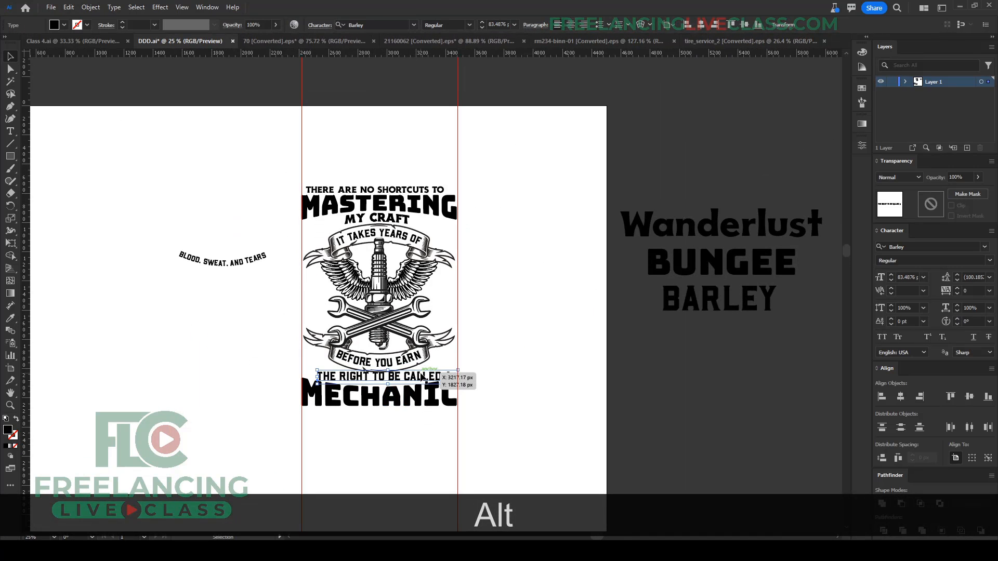
# Step: Match THE RIGHT TO BE CALLED A to the THERE ARE NO SHORTCUTS TO line's Wanderlust style and set it aside in the blank area
pyautogui.press('i')
pyautogui.click(411, 188)
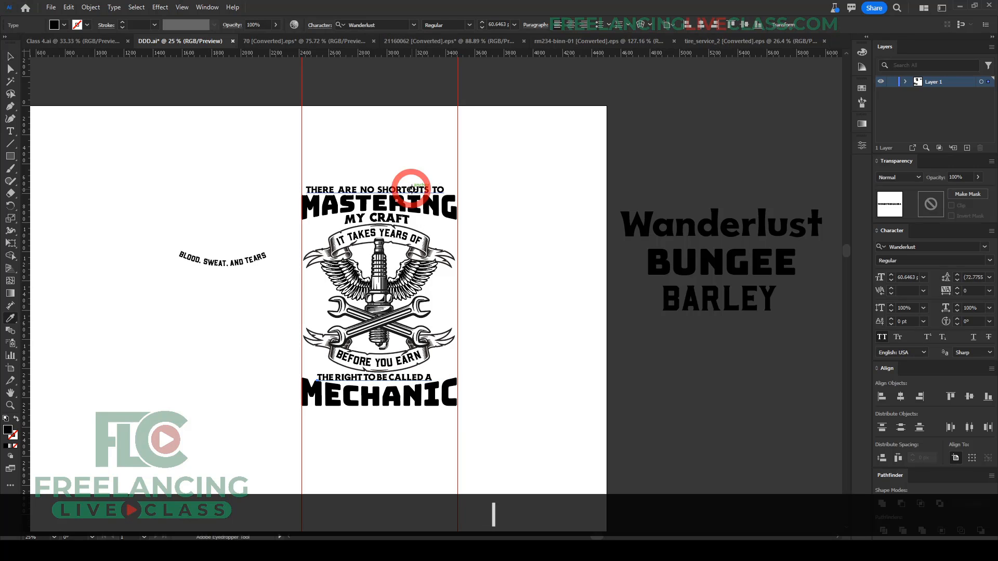
pyautogui.scroll(3, 389, 416)
pyautogui.scroll(-2, 387, 390)
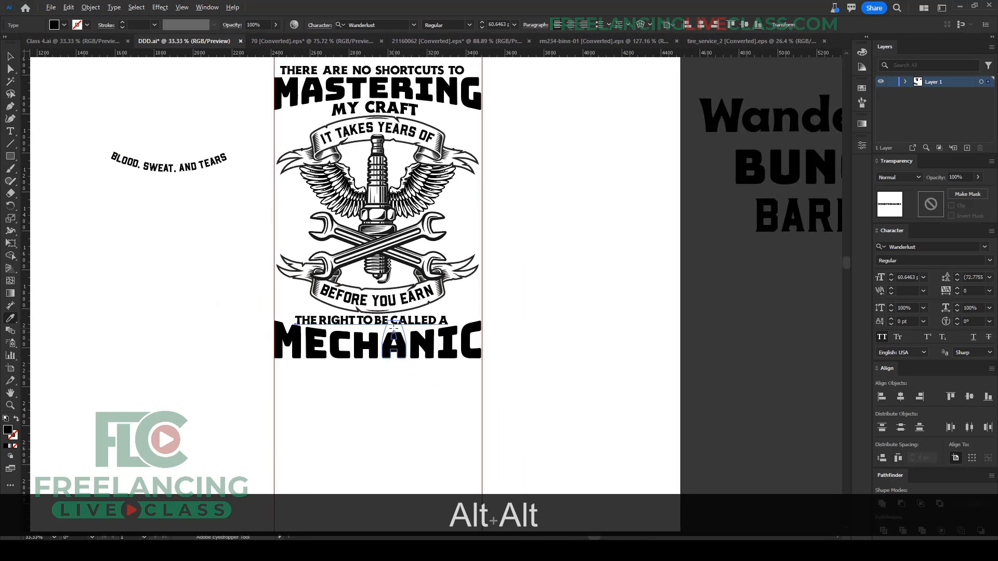
pyautogui.press('v')
pyautogui.moveTo(405, 320); pyautogui.dragTo(626, 383)
# Step: Create a new Wanderlust text line reading THE RIGHT TO BE CALLED A above the set-aside one
pyautogui.scroll(2, 700, 407)
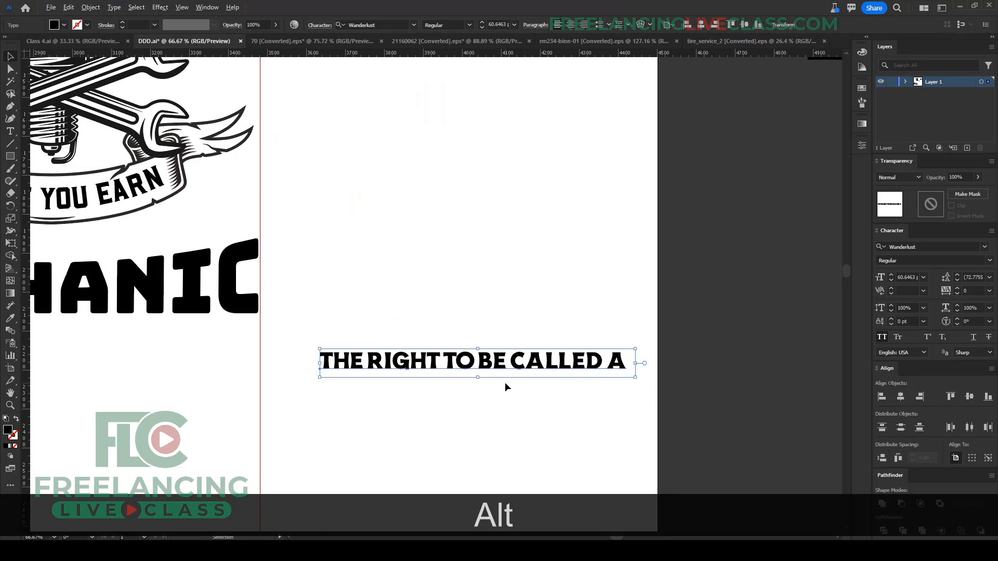
pyautogui.scroll(-1, 505, 382)
pyautogui.scroll(1, 505, 382)
pyautogui.press('t')
pyautogui.click(397, 302)
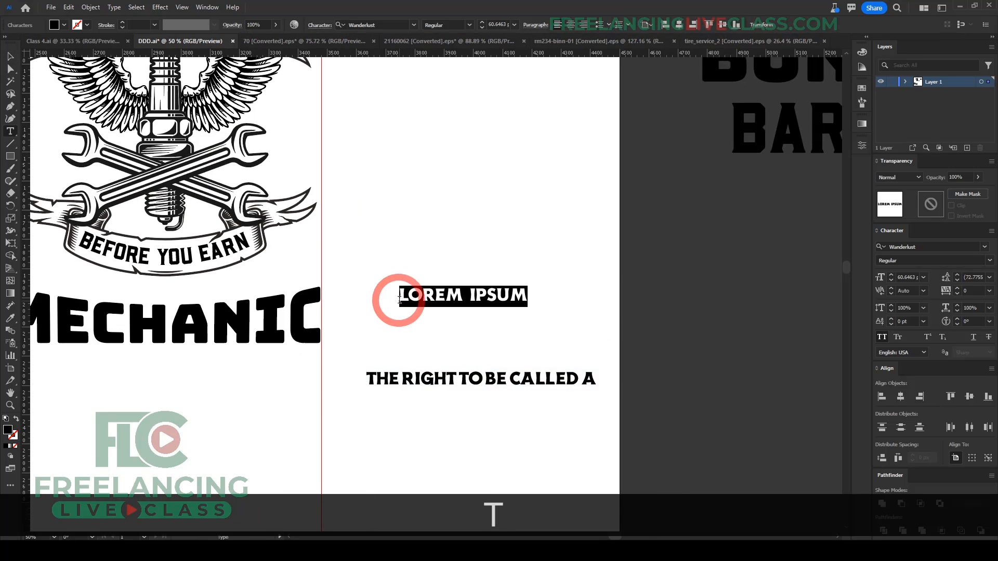
pyautogui.write('THE RIGHT TO BE CALLSE')
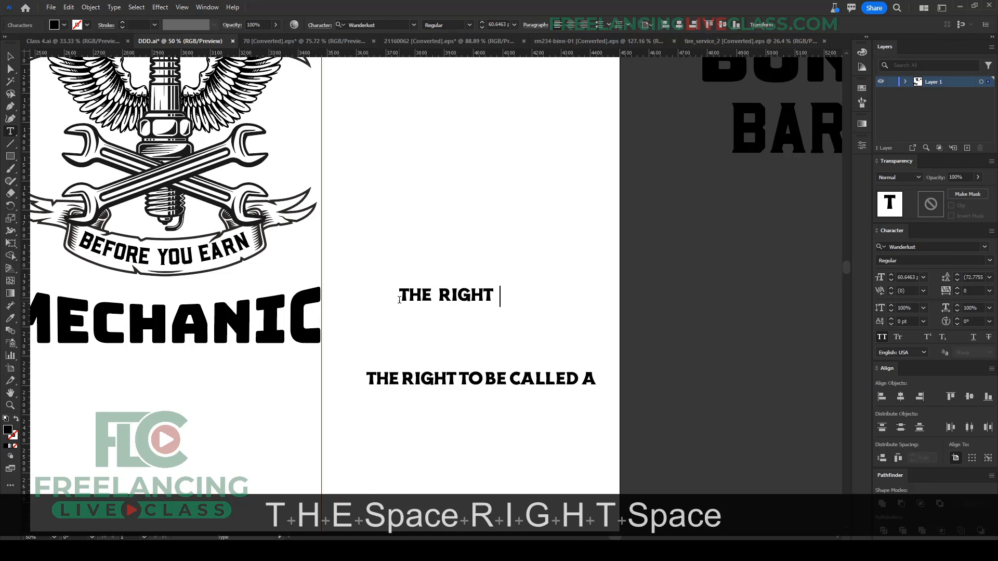
pyautogui.press('BackSpace')
pyautogui.press('BackSpace')
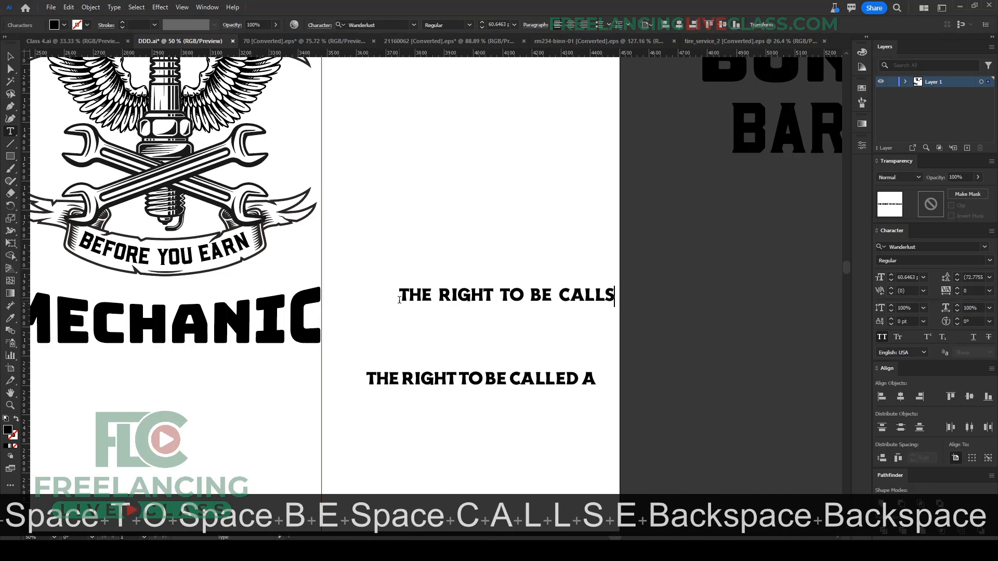
pyautogui.write('ED A')
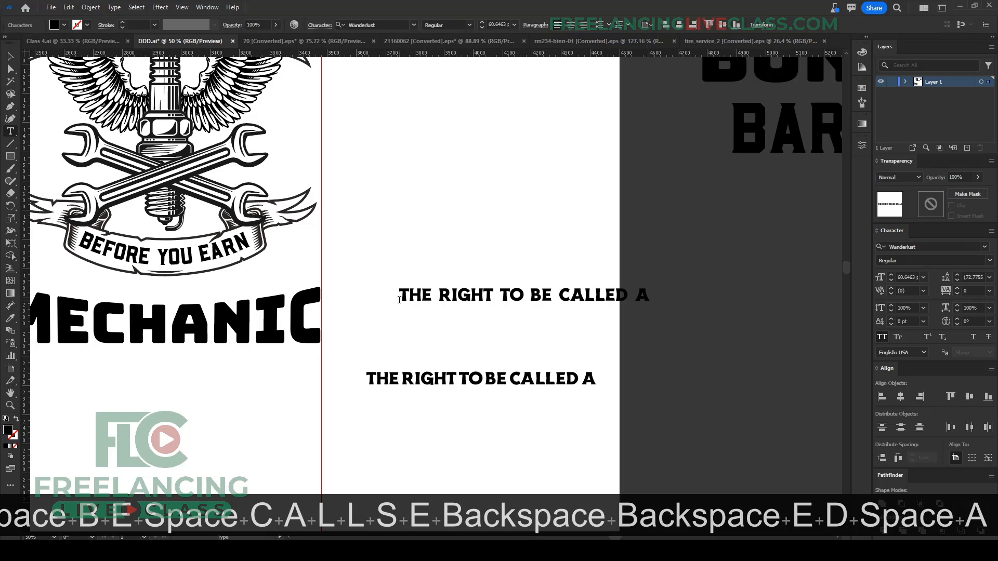
pyautogui.click(11, 58)
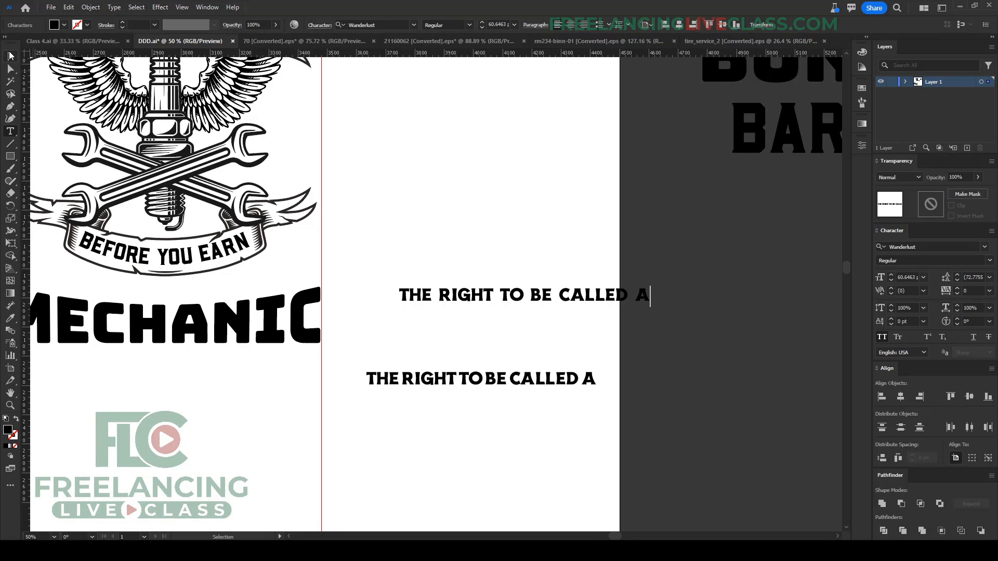
# Step: Delete the old THE RIGHT TO BE CALLED A line and place the new one between the lower ribbon and MECHANIC
pyautogui.scroll(-1, 590, 307)
pyautogui.click(474, 362)
pyautogui.press('Delete')
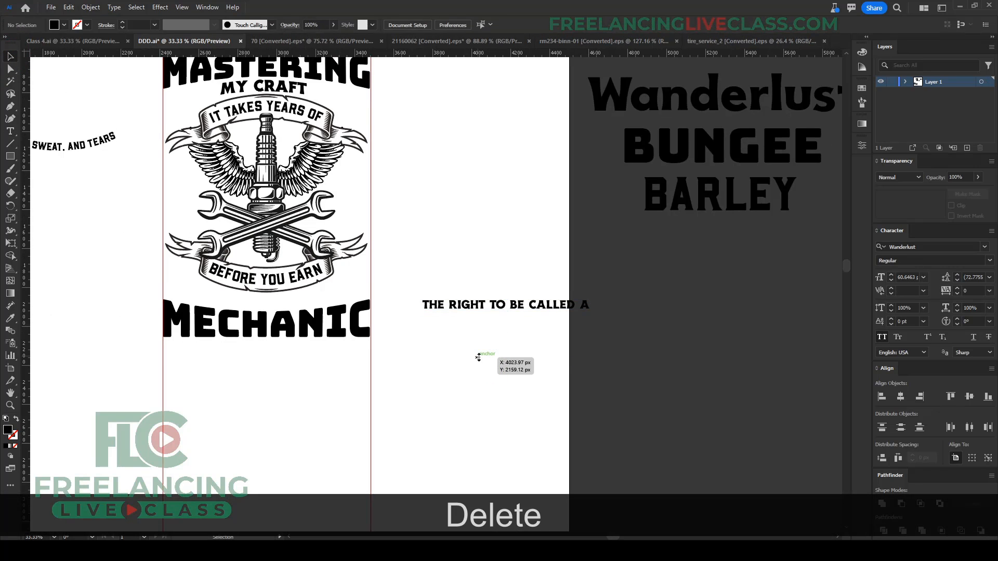
pyautogui.moveTo(483, 311); pyautogui.dragTo(247, 307)
pyautogui.scroll(1, 107, 283)
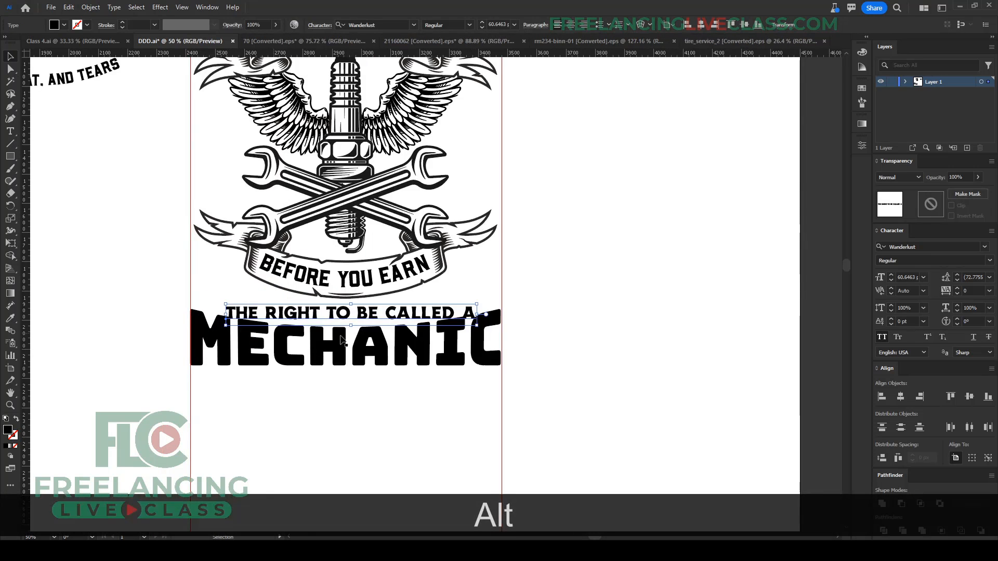
# Step: Convert THE RIGHT TO BE CALLED A to outlines and center it horizontally on MECHANIC
pyautogui.rightClick(423, 318)
pyautogui.click(468, 159)
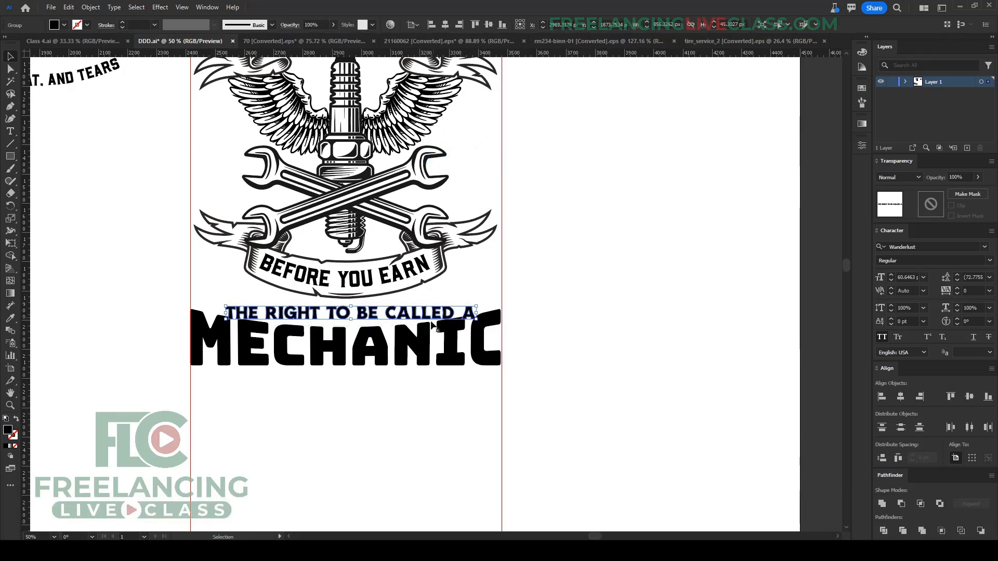
pyautogui.keyDown('shift'); pyautogui.click(420, 341); pyautogui.keyUp('shift')
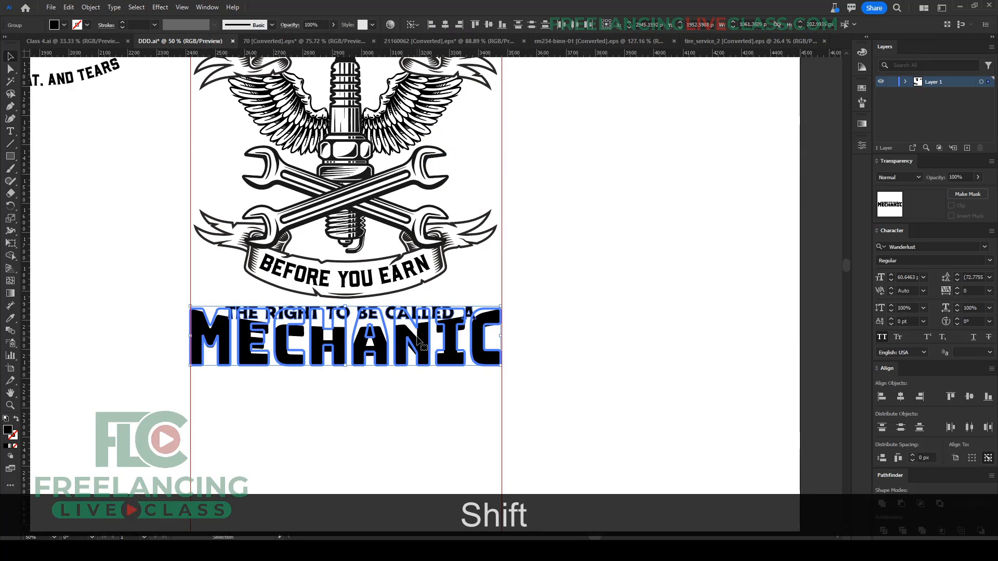
pyautogui.click(445, 24)
pyautogui.click(572, 312)
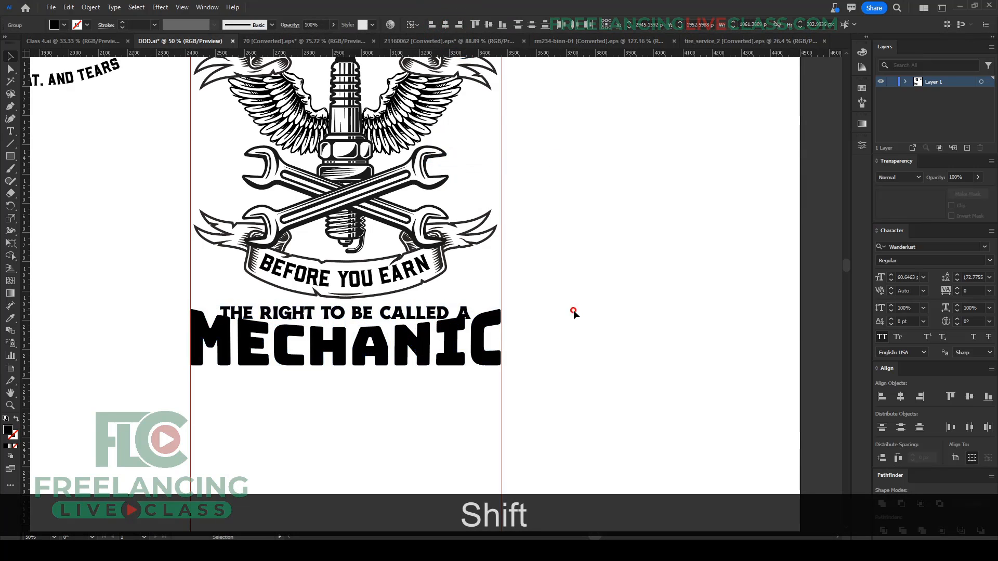
# Step: Nudge the outlined THE RIGHT TO BE CALLED A line up toward the lower ribbon
pyautogui.click(432, 317)
pyautogui.hotkey('shift', 'Up')
pyautogui.hotkey('shift', 'Up')
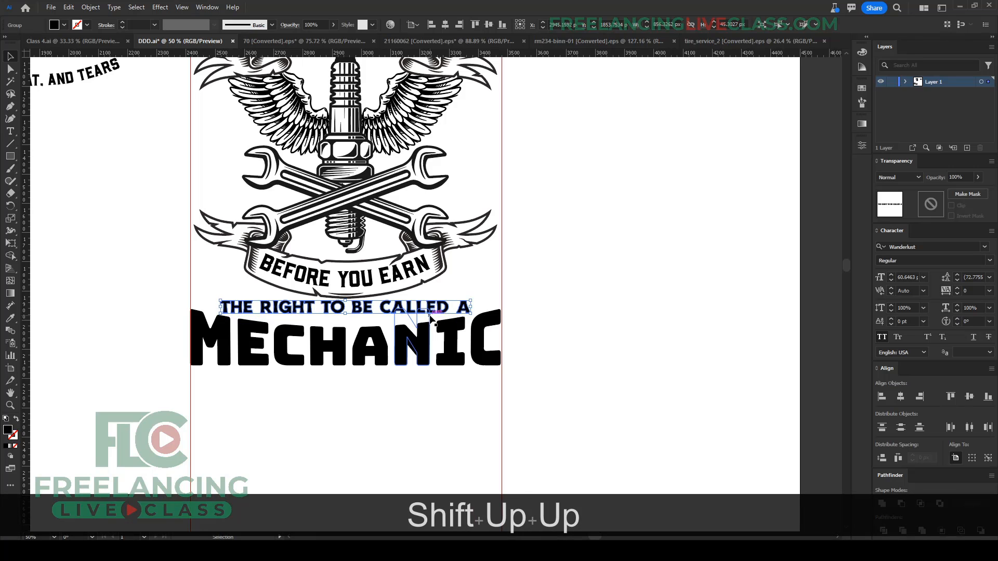
pyautogui.hotkey('shift', 'Up')
pyautogui.hotkey('shift', 'Up')
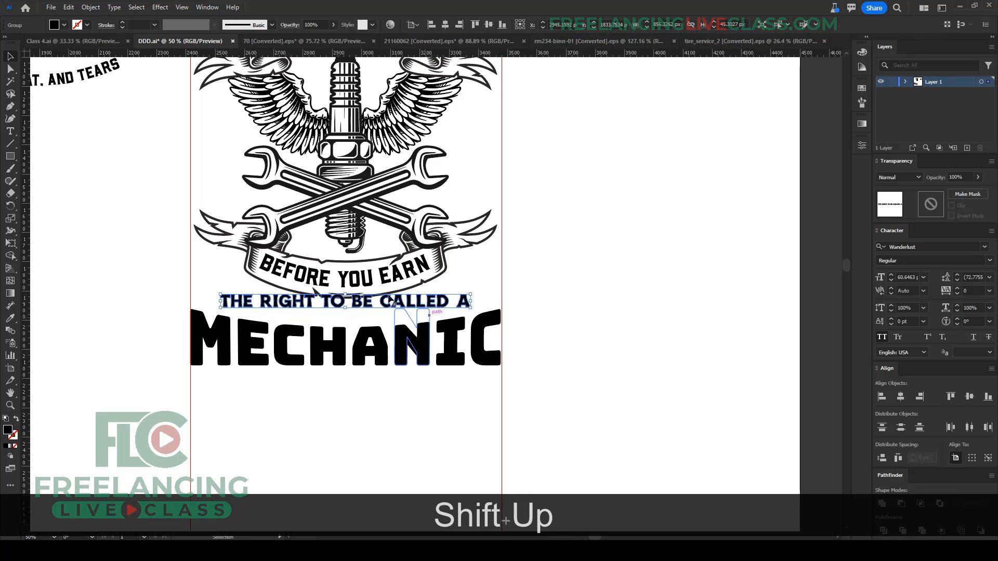
# Step: Warp THE RIGHT TO BE CALLED A with Arch at a -15% bend
pyautogui.click(160, 7)
pyautogui.moveTo(187, 141)
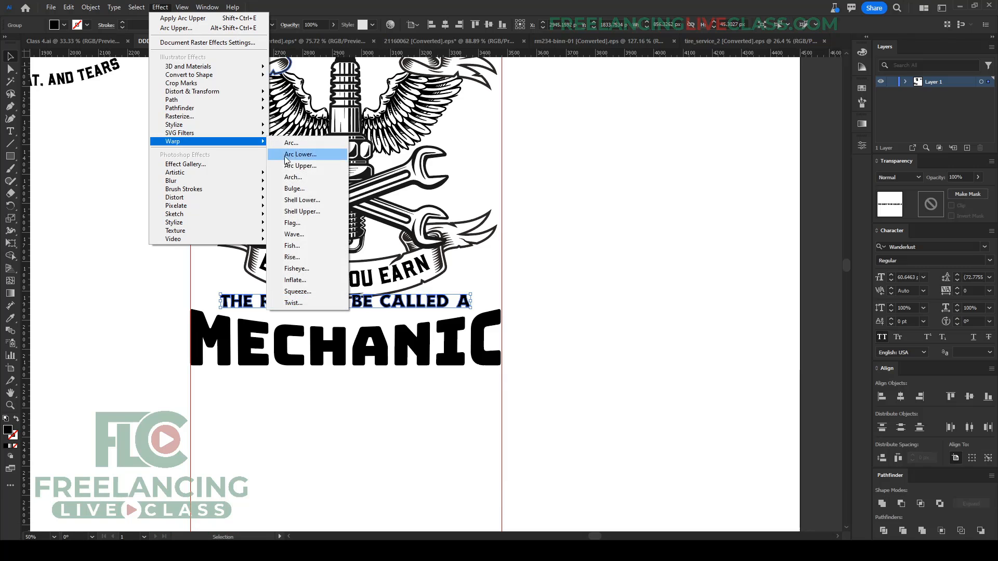
pyautogui.click(309, 177)
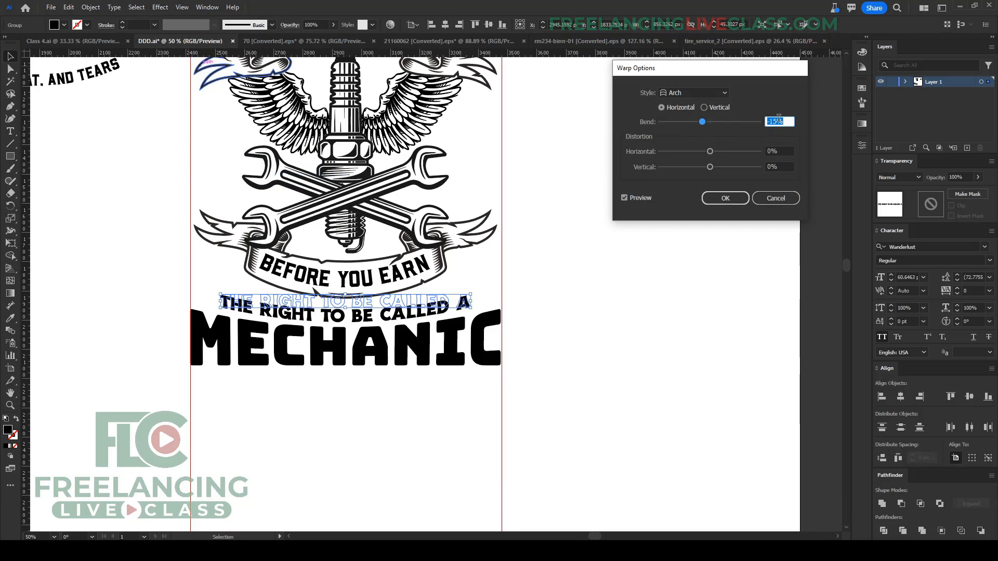
pyautogui.click(726, 198)
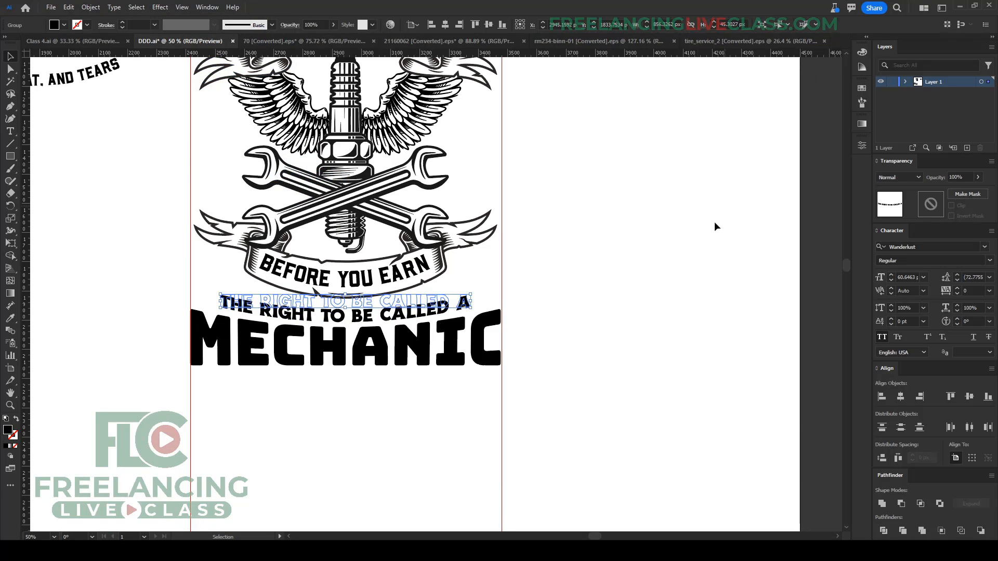
pyautogui.click(668, 295)
# Step: Try moving MECHANIC up against the arched line and undo the move
pyautogui.moveTo(339, 315); pyautogui.dragTo(339, 316)
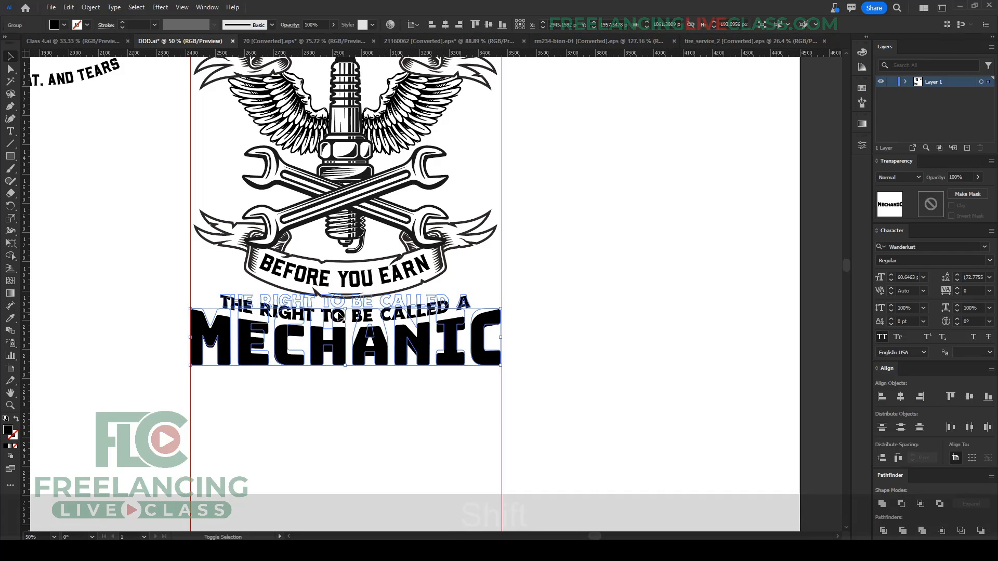
pyautogui.hotkey('shift', 'Up')
pyautogui.hotkey('shift', 'Up')
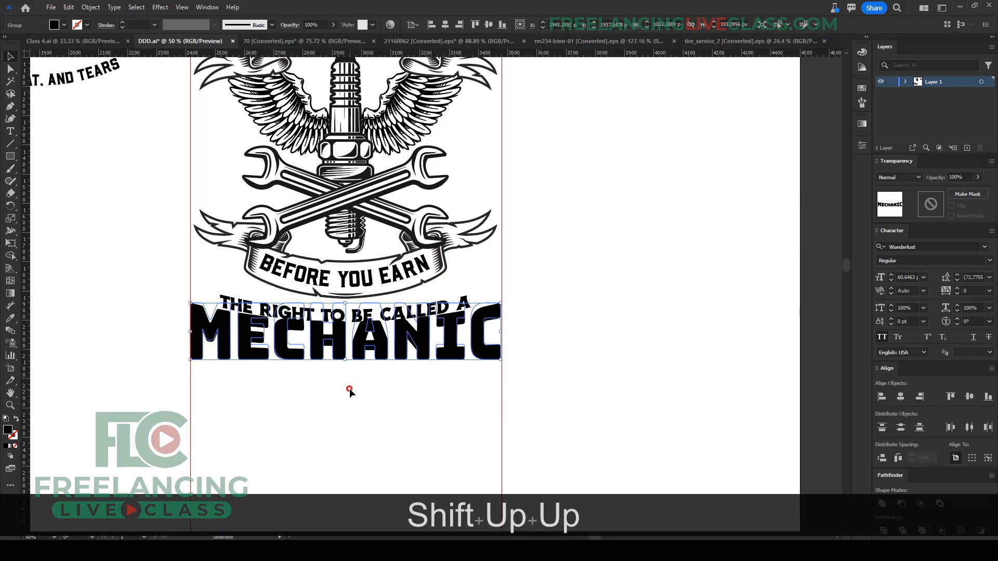
pyautogui.click(350, 390)
pyautogui.click(363, 319)
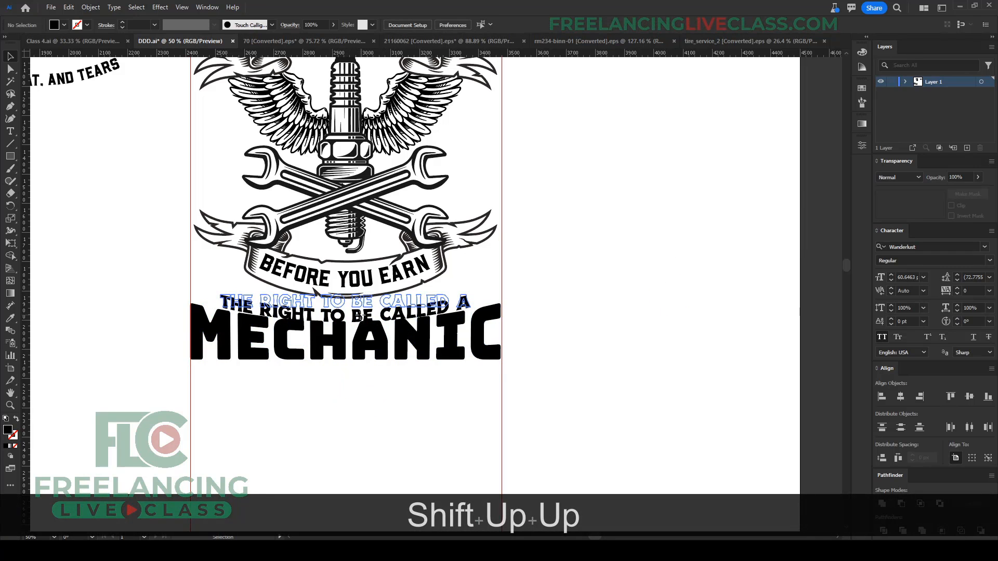
pyautogui.hotkey('ctrl', 'z')
pyautogui.hotkey('ctrl', 'z')
pyautogui.click(402, 414)
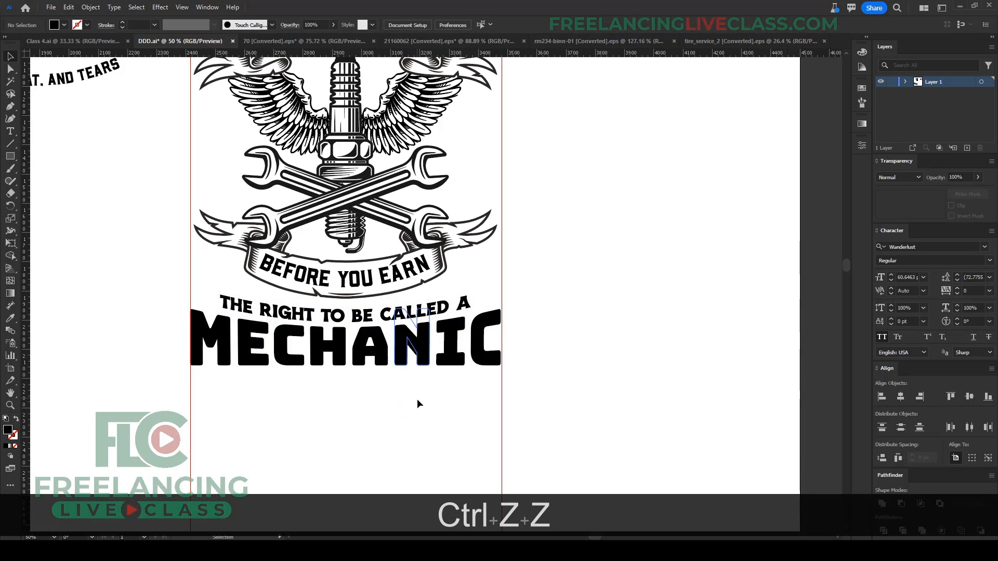
# Step: Expand the warp appearance of MECHANIC and THE RIGHT TO BE CALLED A
pyautogui.moveTo(386, 318); pyautogui.dragTo(382, 307)
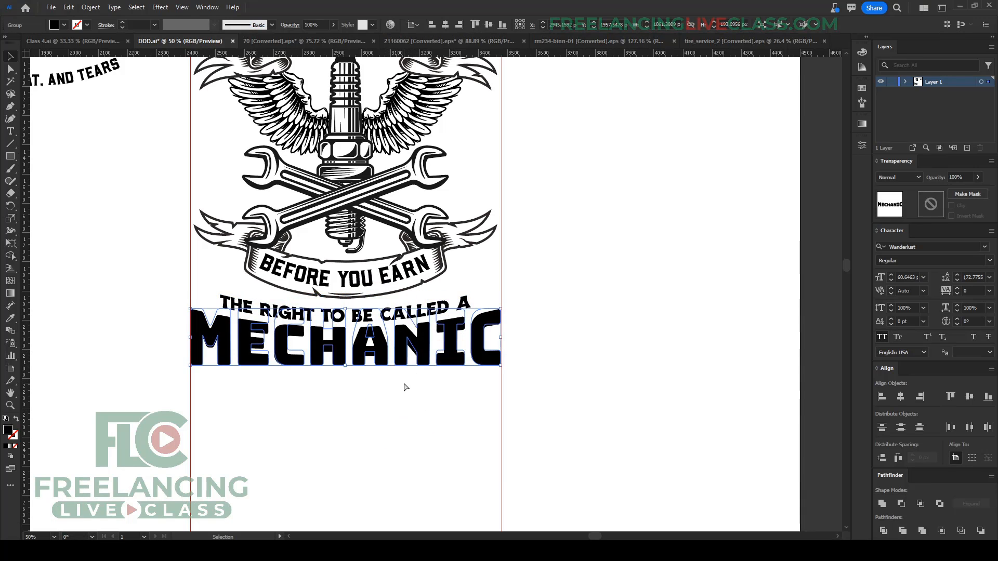
pyautogui.hotkey('ctrl', '2')
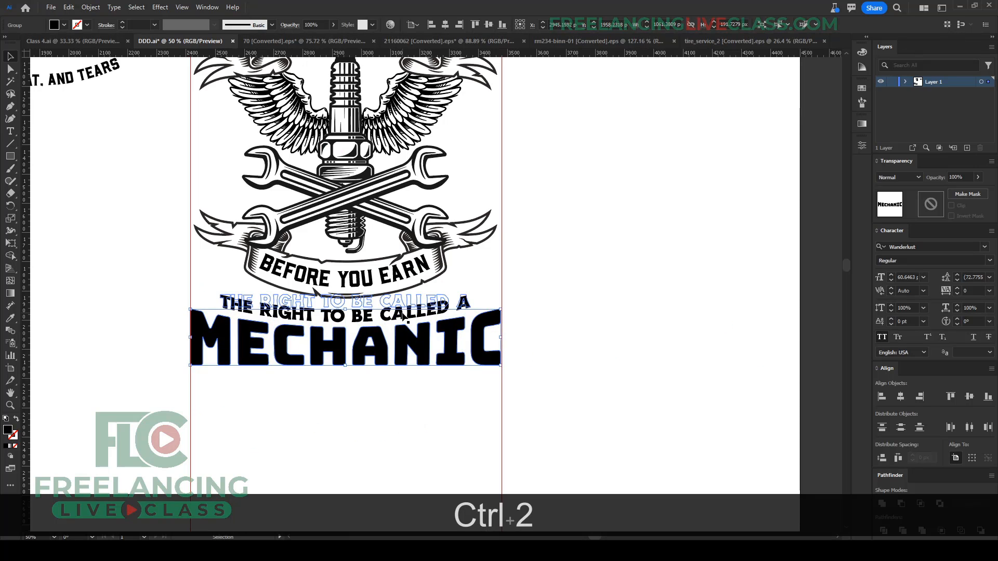
pyautogui.click(403, 315)
pyautogui.click(431, 392)
# Step: Nudge the arched THE RIGHT TO BE CALLED A line and MECHANIC up together, closer to the lower ribbon
pyautogui.click(398, 315)
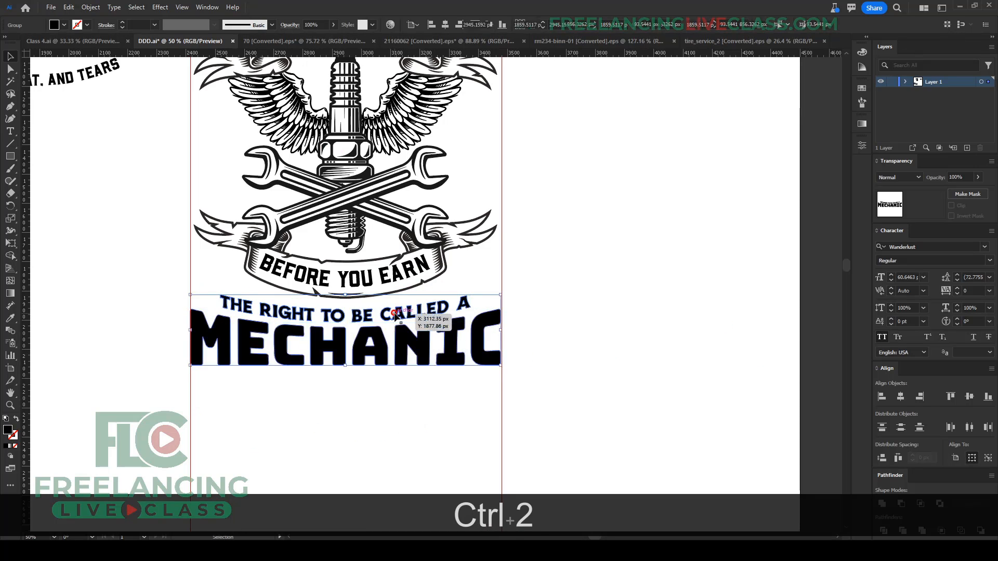
pyautogui.hotkey('shift', 'Up')
pyautogui.hotkey('shift', 'Up')
pyautogui.hotkey('shift', 'Up')
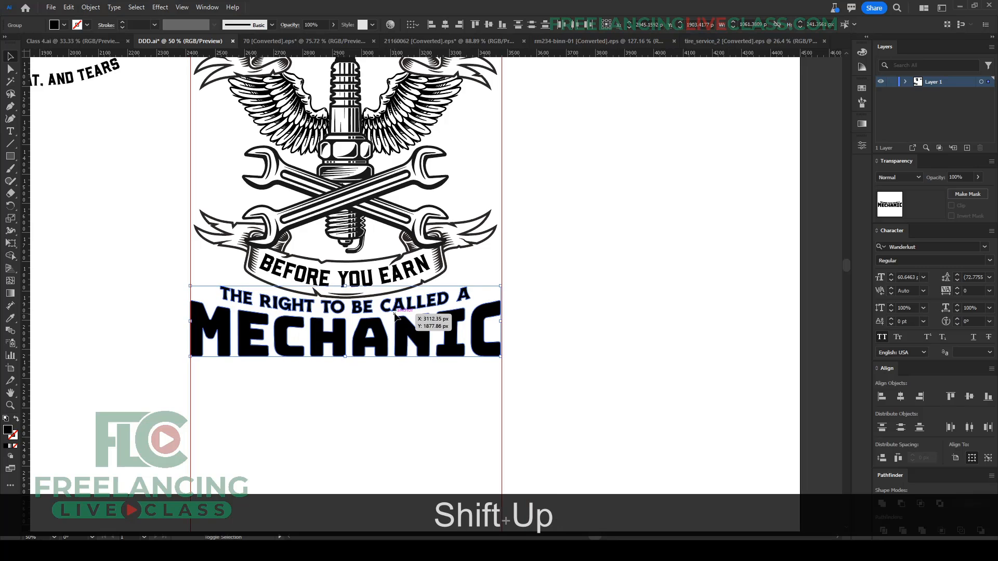
# Step: Nudge the two bottom text lines down and widen "THE RIGHT TO BE CALLED A" to about 1006 px
pyautogui.hotkey('shift', 'Down')
pyautogui.click(408, 406)
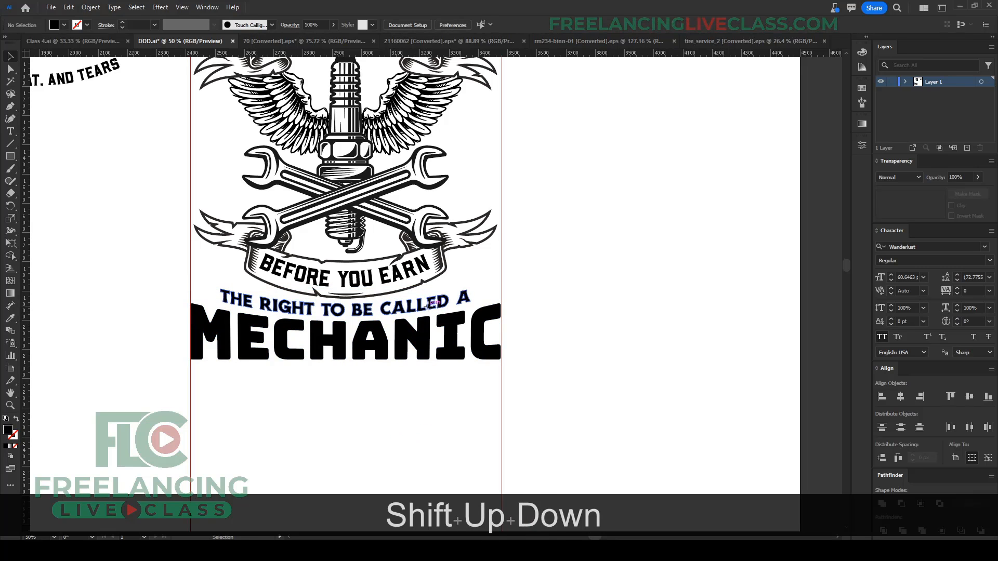
pyautogui.click(434, 307)
pyautogui.moveTo(472, 303); pyautogui.dragTo(500, 301)
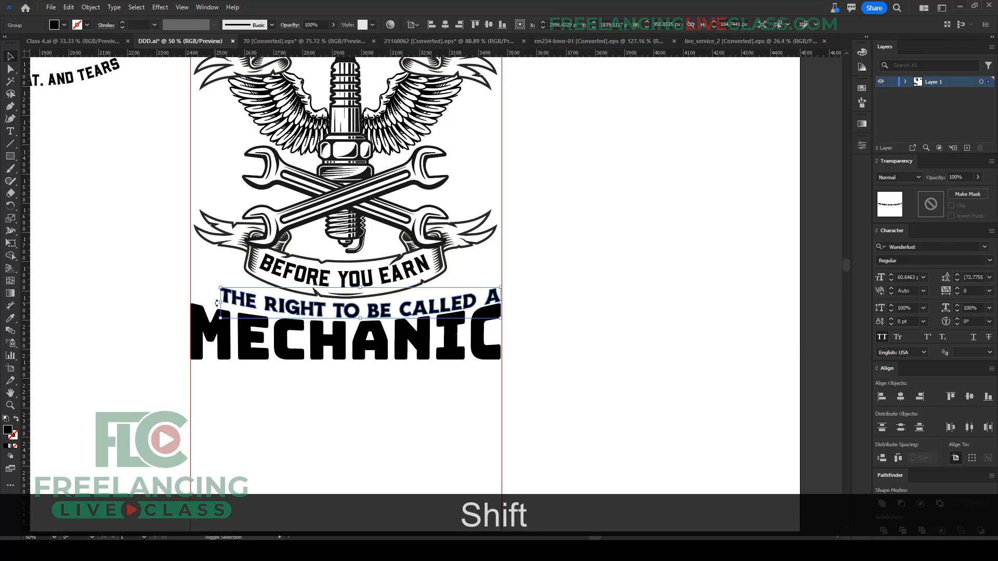
pyautogui.moveTo(221, 303); pyautogui.dragTo(206, 301)
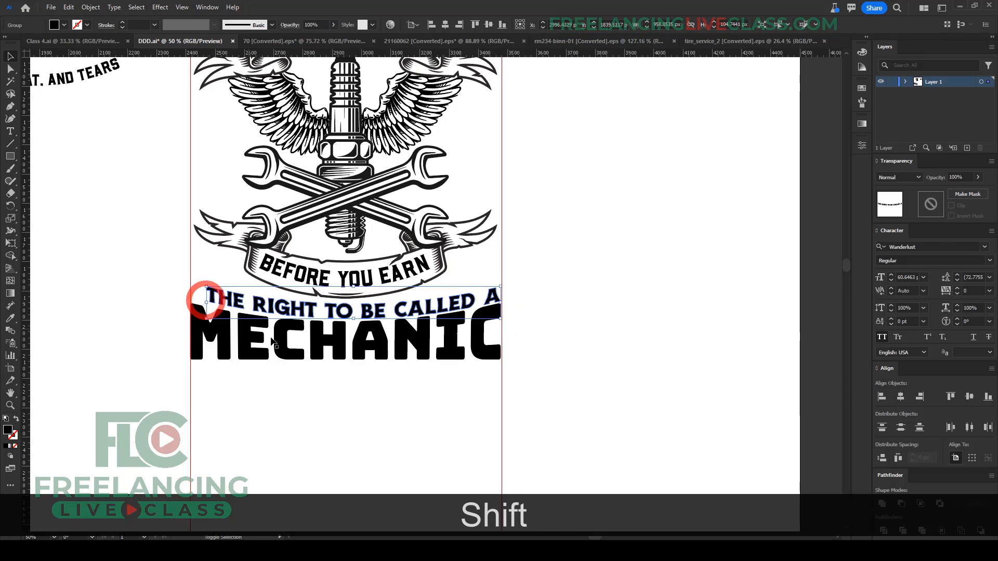
# Step: Align "THE RIGHT TO BE CALLED A" and "MECHANIC" by their horizontal centers
pyautogui.keyDown('shift'); pyautogui.click(311, 337); pyautogui.keyUp('shift')
pyautogui.click(445, 25)
pyautogui.click(595, 301)
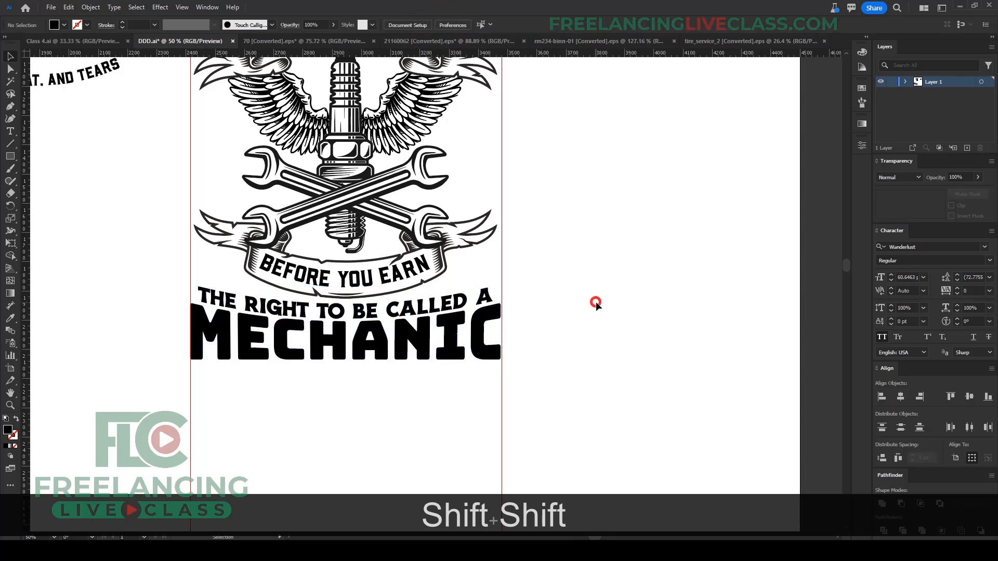
# Step: Nudge "THE RIGHT TO BE CALLED A" slightly upward to open a gap above "MECHANIC"
pyautogui.click(413, 308)
pyautogui.press('Up')
pyautogui.press('Up')
pyautogui.press('Up')
pyautogui.press('Up')
pyautogui.press('Up')
pyautogui.press('Up')
pyautogui.press('Up')
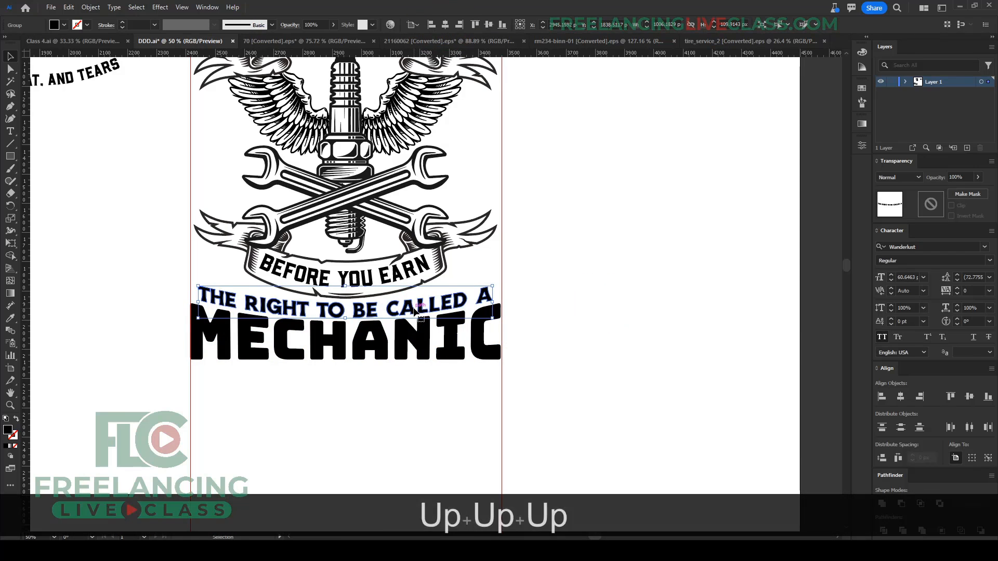
# Step: Move "THE RIGHT TO BE CALLED A" and "MECHANIC" together slightly down, away from the lower ribbon
pyautogui.keyDown('shift'); pyautogui.click(389, 342); pyautogui.keyUp('shift')
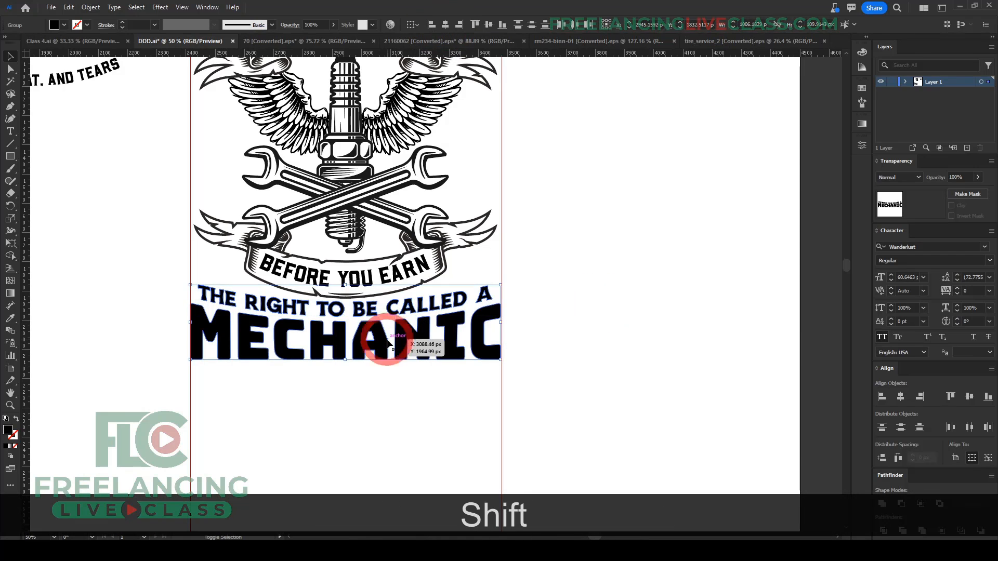
pyautogui.hotkey('shift', 'Down')
pyautogui.keyDown('alt'); pyautogui.scroll(-1, 389, 342); pyautogui.keyUp('alt')
pyautogui.click(532, 338)
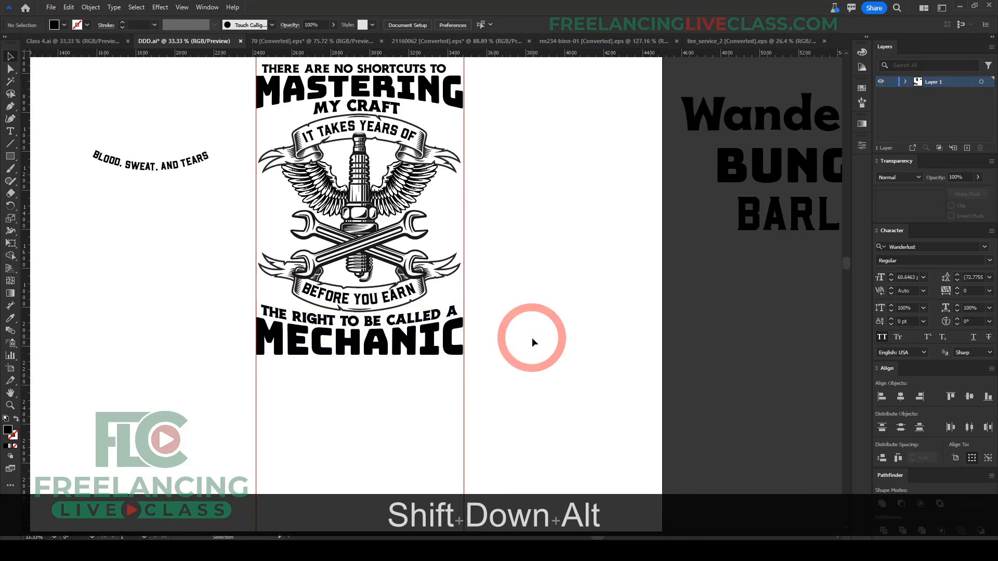
pyautogui.scroll(-1, 531, 338)
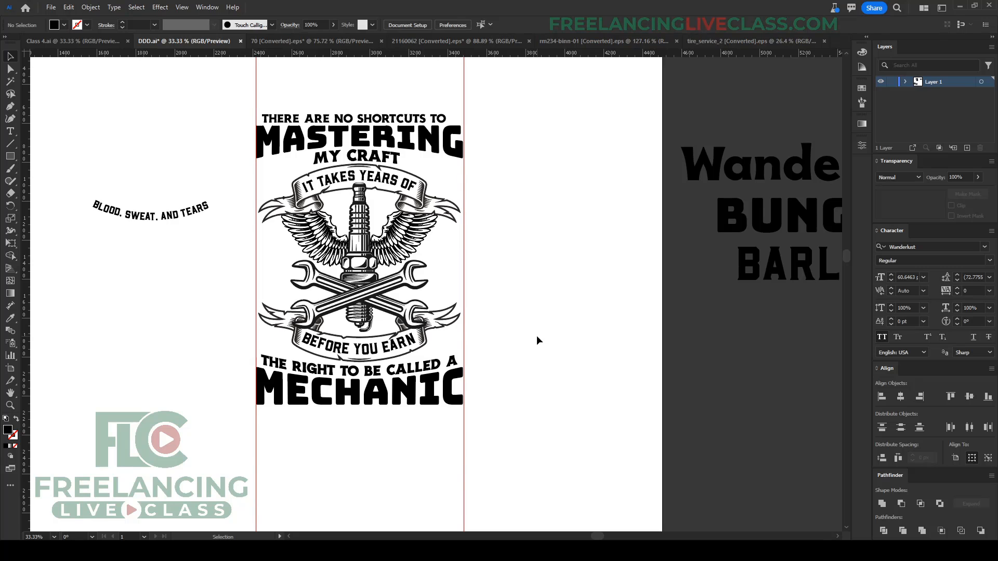
# Step: Move the curved "BLOOD, SWEAT, AND TEARS" text lower in the empty area beside the artwork
pyautogui.moveTo(167, 219); pyautogui.dragTo(156, 317)
pyautogui.click(156, 342)
pyautogui.keyDown('alt'); pyautogui.scroll(2, 116, 289); pyautogui.keyUp('alt')
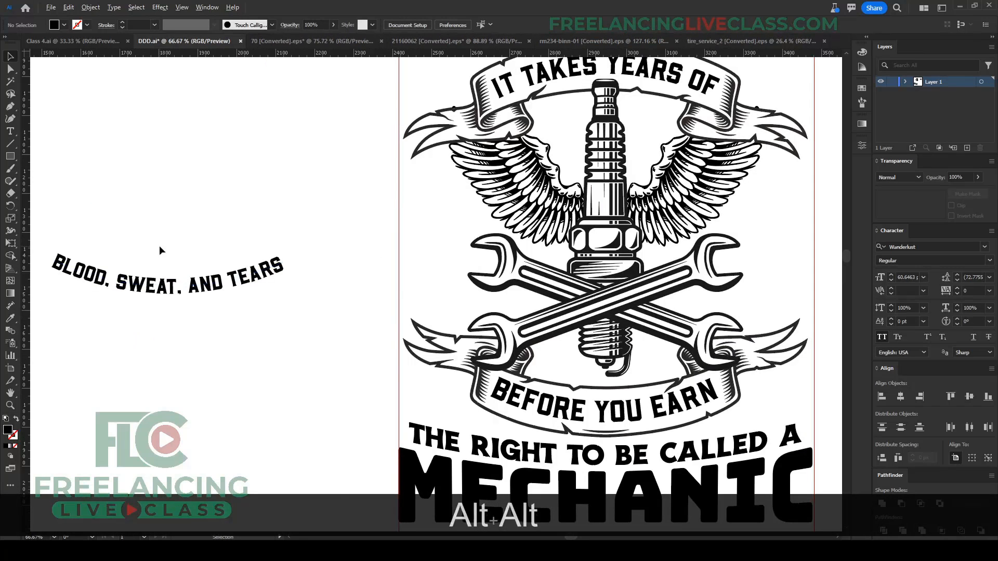
pyautogui.keyDown('alt'); pyautogui.scroll(-1, 160, 250); pyautogui.keyUp('alt')
pyautogui.click(700, 336)
pyautogui.keyDown('alt'); pyautogui.scroll(-1, 701, 335); pyautogui.keyUp('alt')
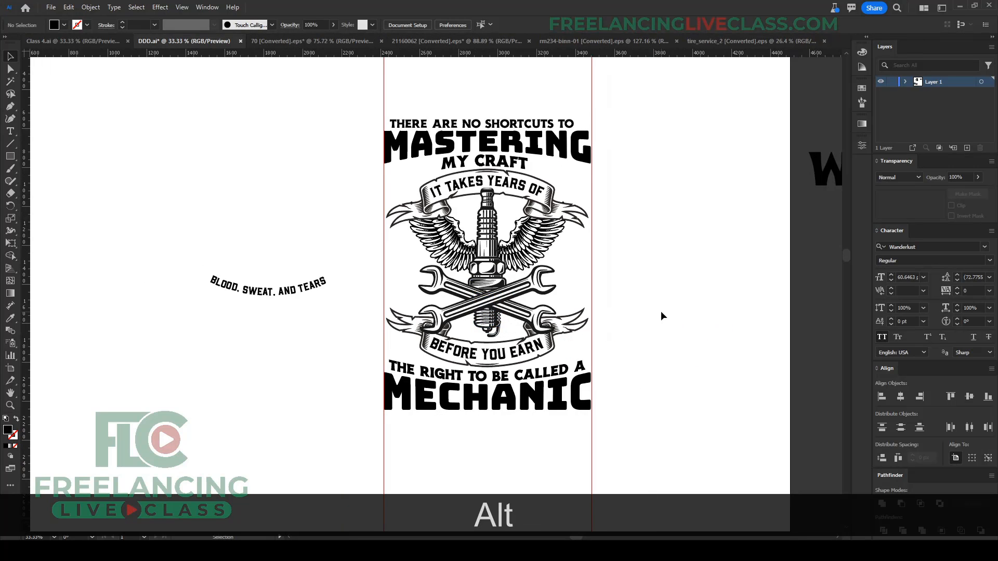
pyautogui.click(660, 311)
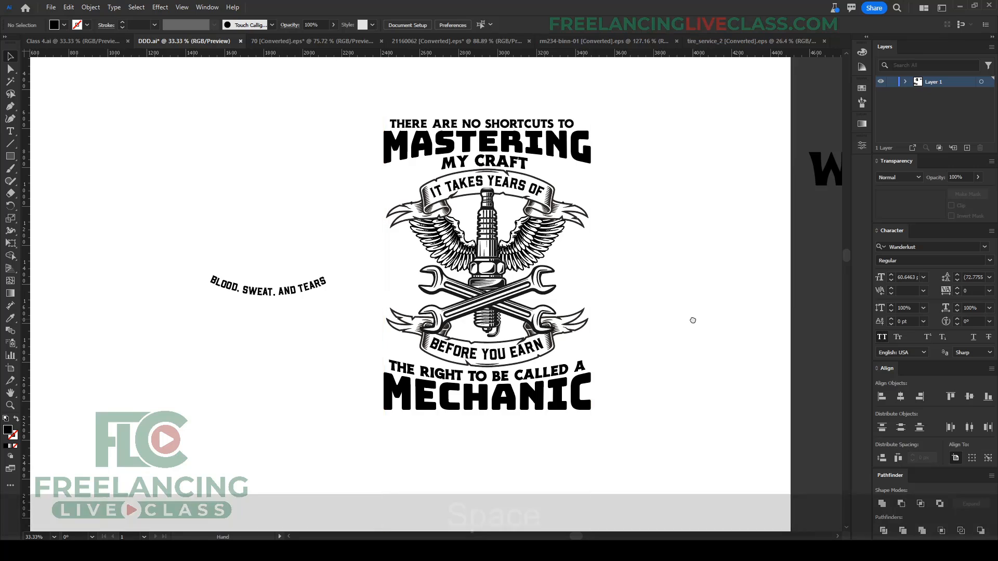
# Step: Examine the source graphics below the design for another mechanic-themed element to add
pyautogui.press('space')
pyautogui.moveTo(691, 318); pyautogui.dragTo(649, 314)
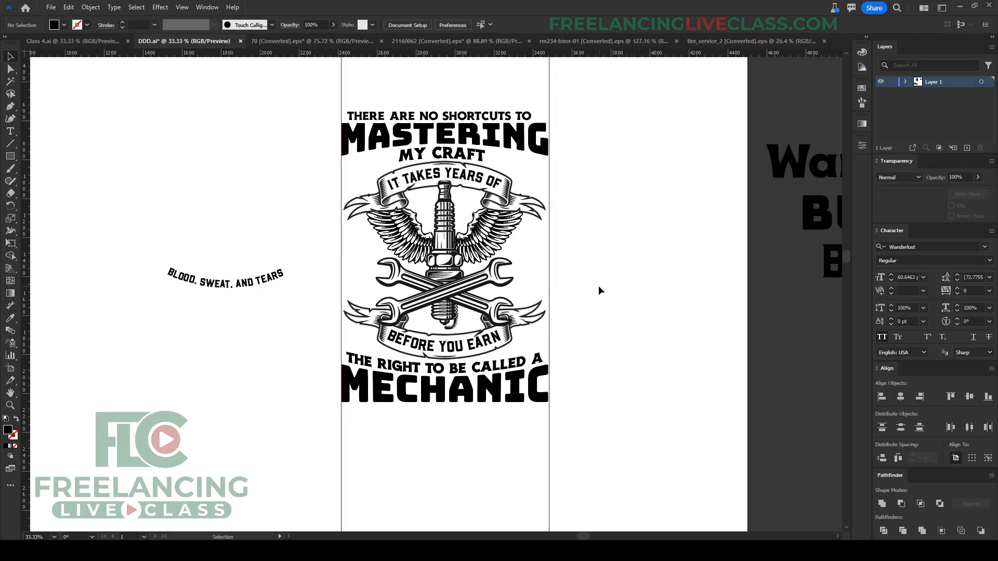
pyautogui.scroll(-2, 535, 273)
pyautogui.press('space')
pyautogui.moveTo(417, 381); pyautogui.dragTo(373, 199)
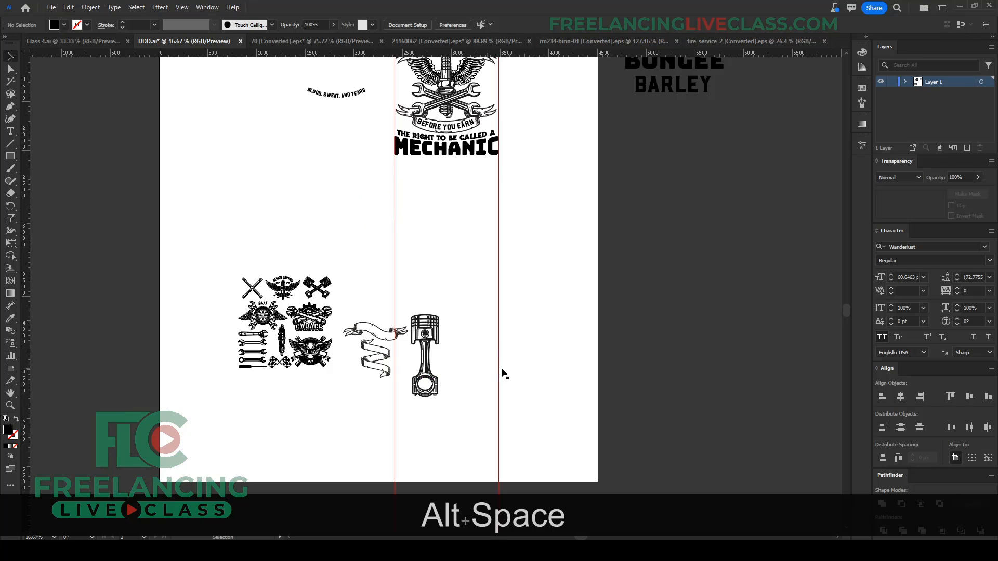
pyautogui.scroll(3, 448, 358)
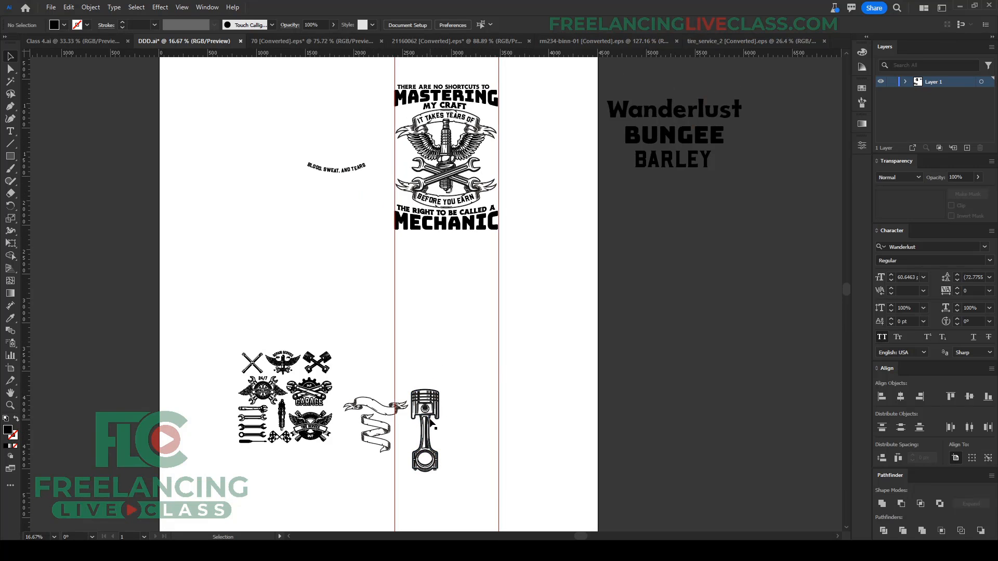
pyautogui.scroll(6, 245, 430)
pyautogui.scroll(-3, 245, 430)
pyautogui.press('space')
pyautogui.moveTo(516, 347); pyautogui.dragTo(466, 314)
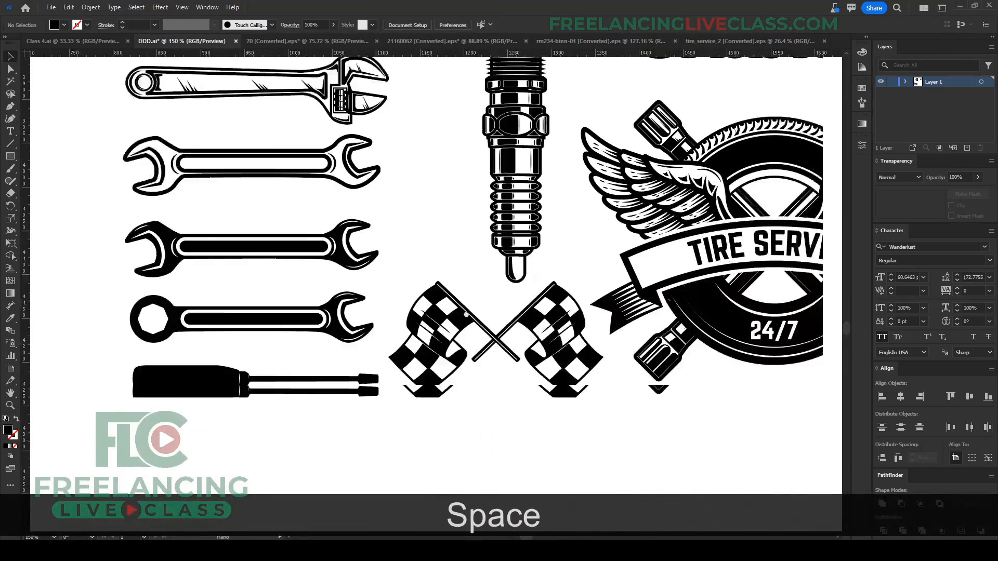
pyautogui.scroll(-3, 457, 376)
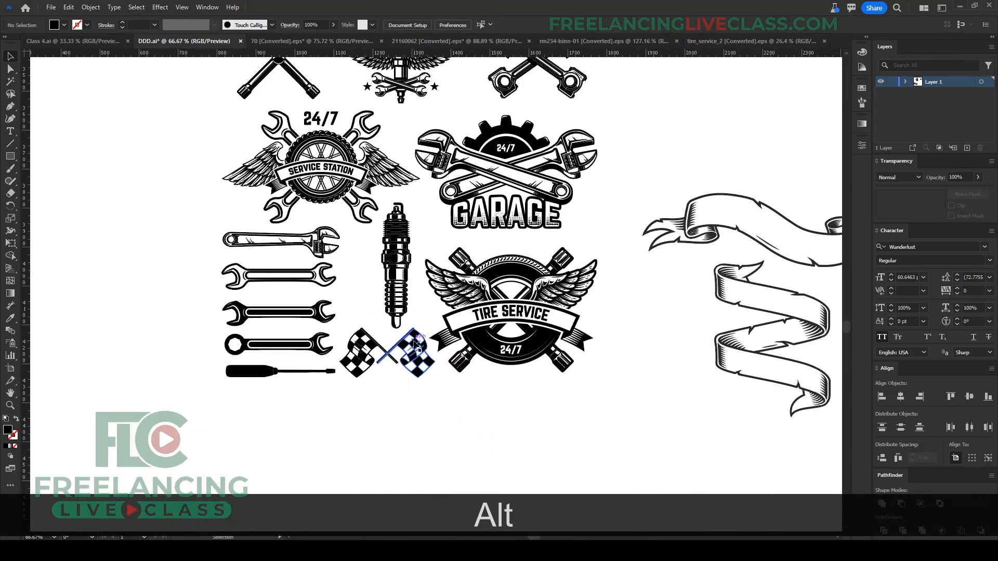
pyautogui.click(415, 344)
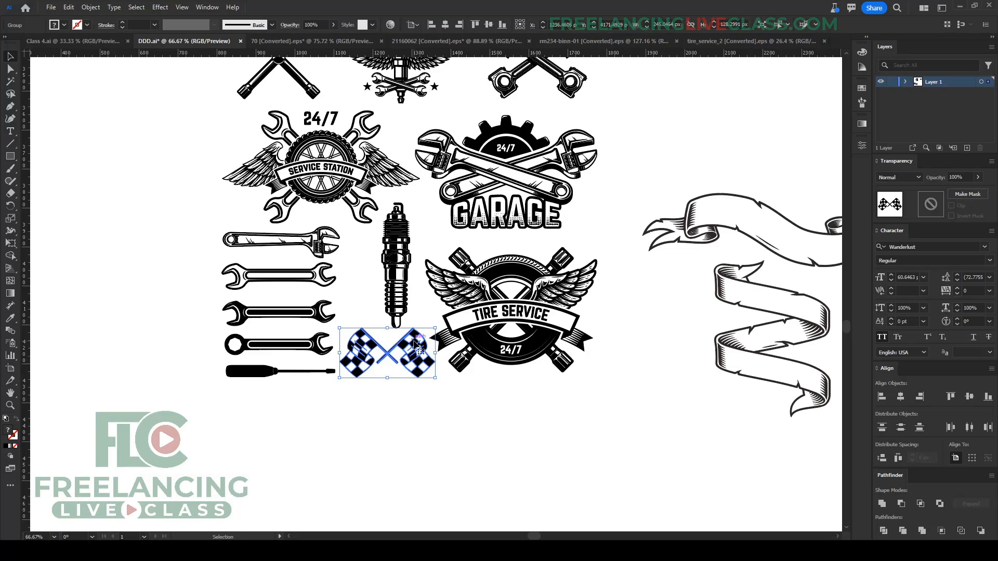
pyautogui.scroll(3, 415, 342)
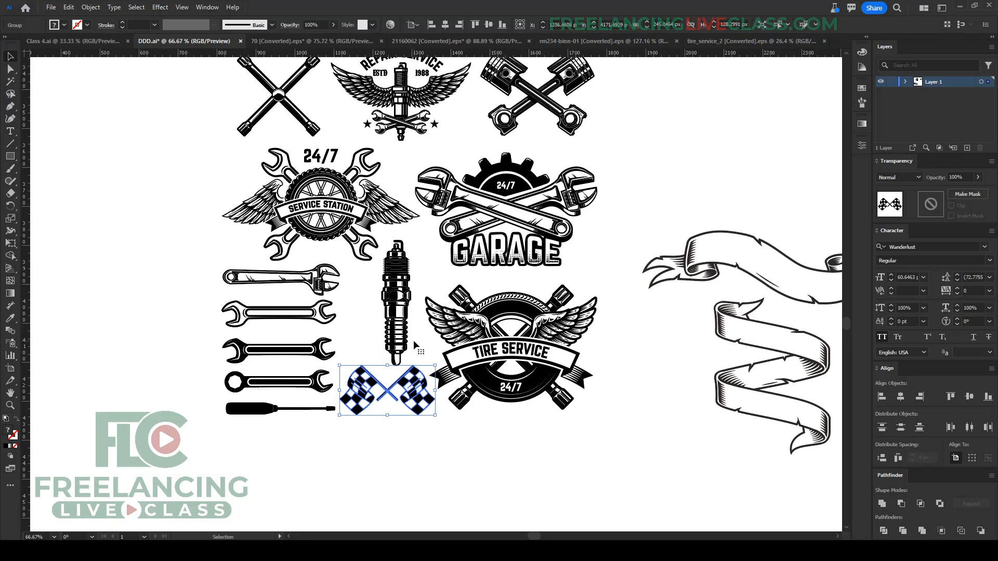
pyautogui.click(348, 432)
pyautogui.scroll(6, 347, 432)
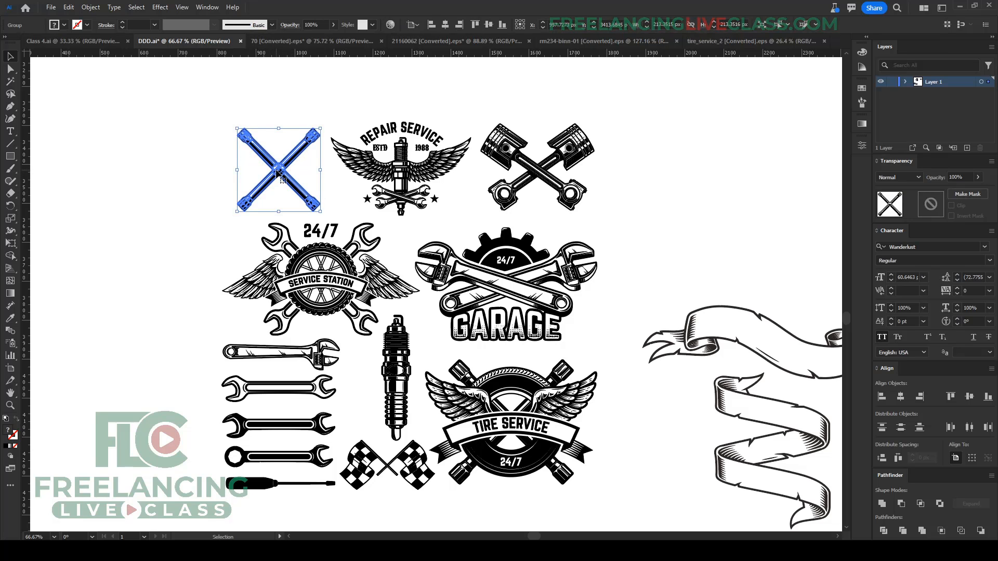
# Step: Bring the cross-shaped lug wrench from the source graphics into the design, centered over the spark plug between the wings
pyautogui.moveTo(279, 170); pyautogui.dragTo(408, 122)
pyautogui.scroll(-2, 193, 177)
pyautogui.scroll(-1, 290, 306)
pyautogui.scroll(-1, 290, 306)
pyautogui.scroll(3, 557, 285)
pyautogui.moveTo(557, 285); pyautogui.dragTo(606, 451)
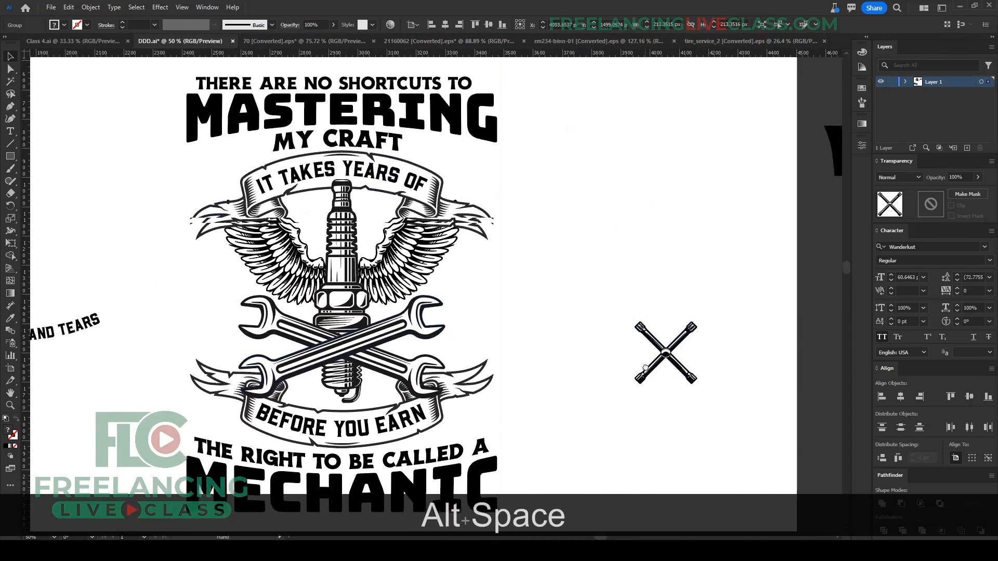
pyautogui.moveTo(679, 356); pyautogui.dragTo(351, 269)
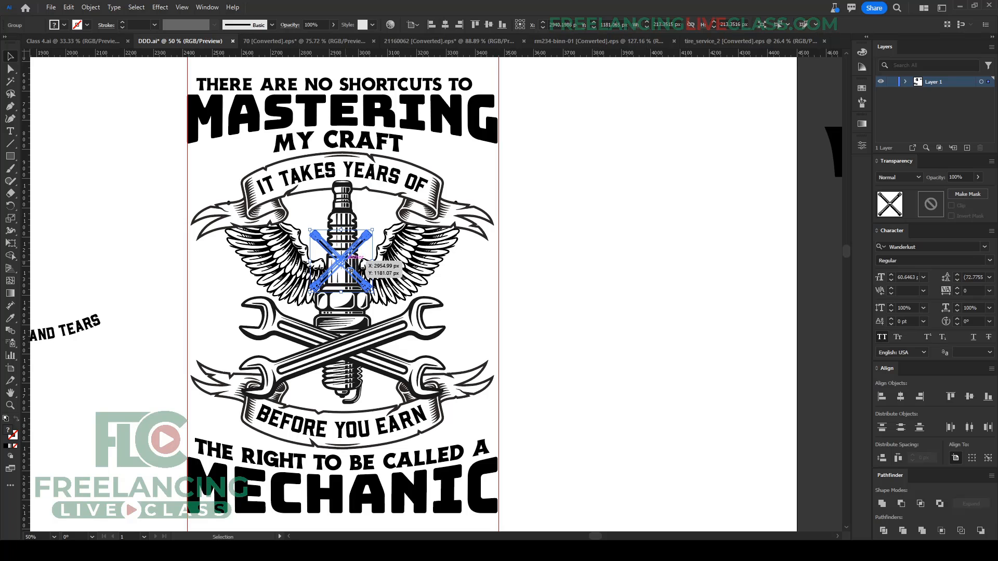
pyautogui.click(468, 290)
# Step: Bring the lug wrench to the front of the spark plug and wings
pyautogui.scroll(2, 273, 254)
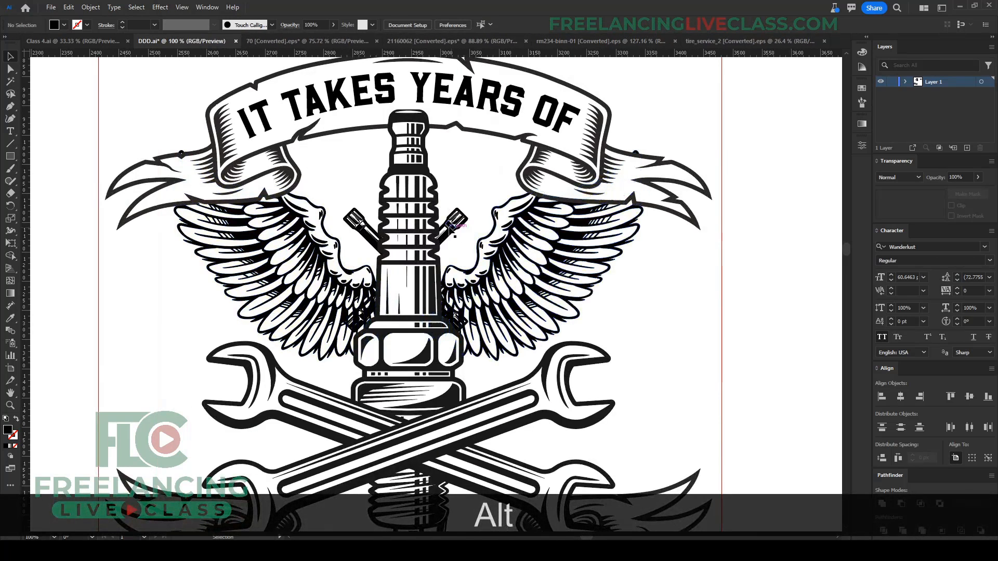
pyautogui.click(495, 255)
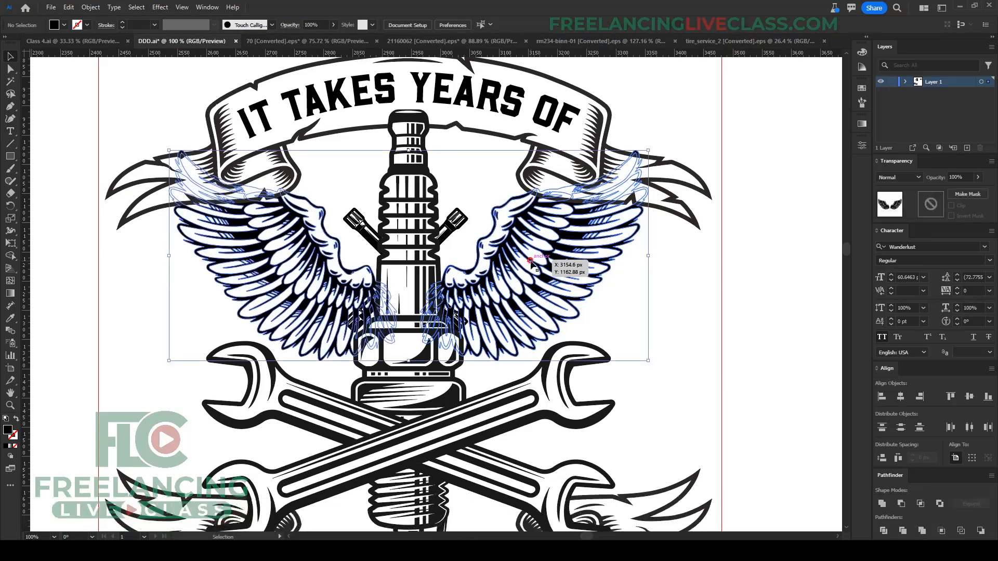
pyautogui.scroll(-2, 495, 255)
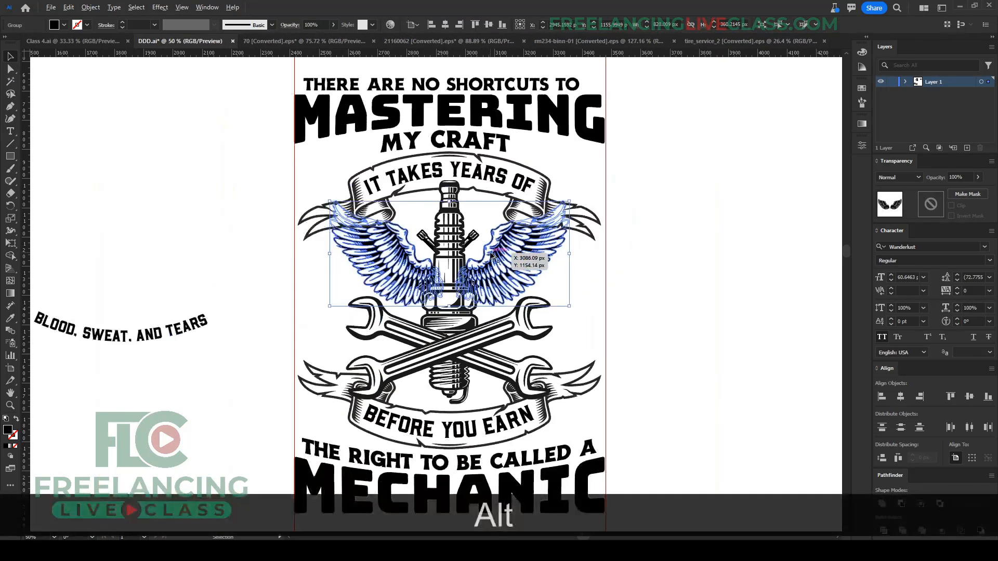
pyautogui.click(472, 243)
pyautogui.rightClick(473, 243)
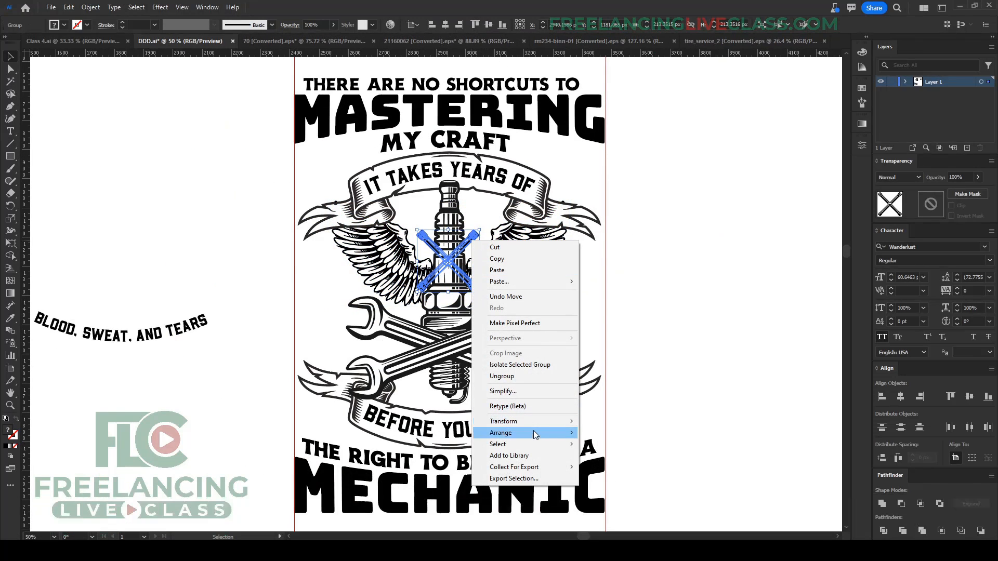
pyautogui.moveTo(533, 433)
pyautogui.click(626, 434)
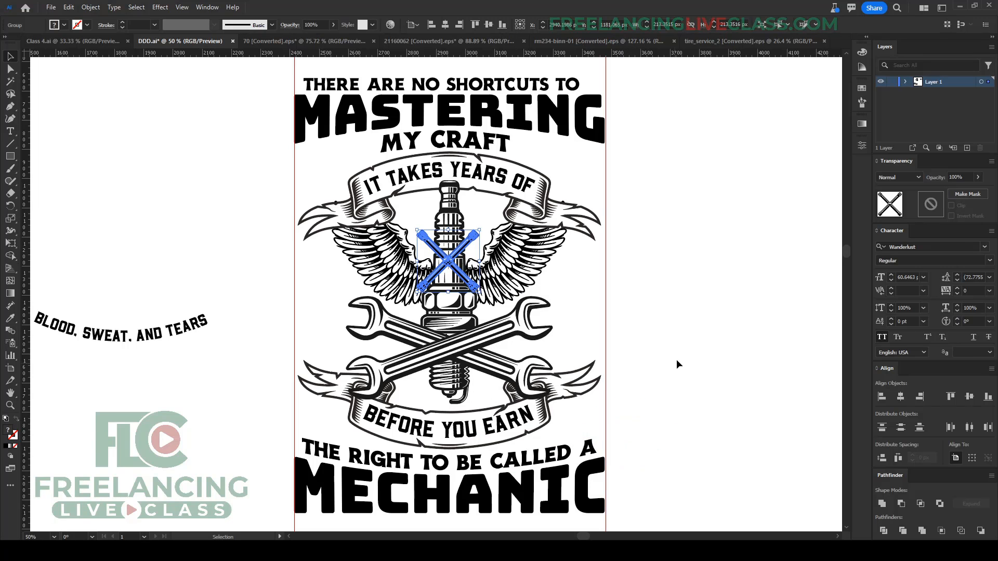
pyautogui.click(675, 362)
# Step: Enlarge the lug wrench to about 399 px and lower it over the crossing of the two open-end wrenches
pyautogui.click(448, 262)
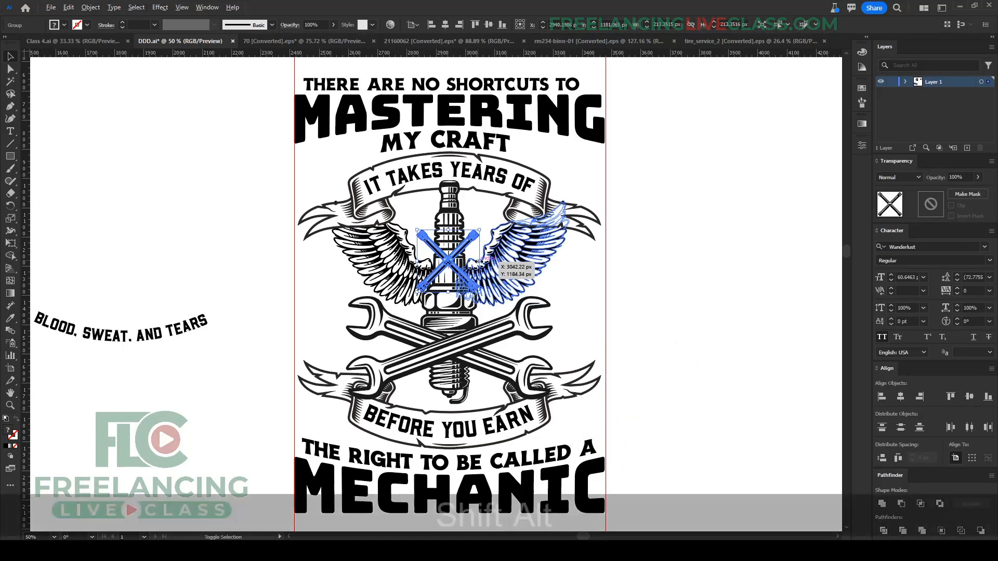
pyautogui.hotkey('shift', 'Down')
pyautogui.hotkey('shift', 'Down')
pyautogui.hotkey('shift', 'Down')
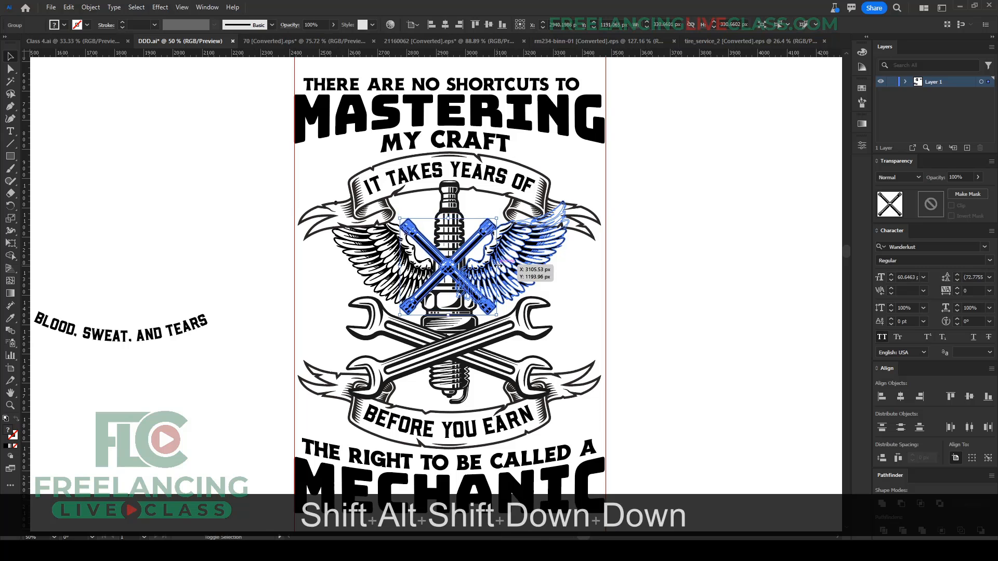
pyautogui.hotkey('shift', 'Down')
pyautogui.hotkey('shift', 'Down')
pyautogui.hotkey('shift', 'Down')
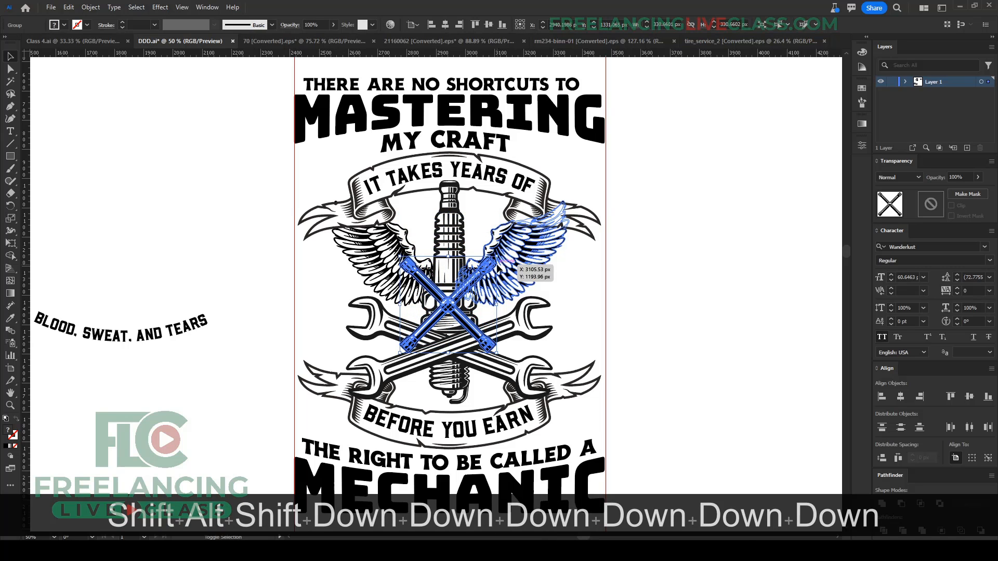
pyautogui.moveTo(497, 301); pyautogui.dragTo(461, 362)
# Step: Group the two crossed open-end wrenches without the lug wrench
pyautogui.keyDown('shift'); pyautogui.click(502, 337); pyautogui.keyUp('shift')
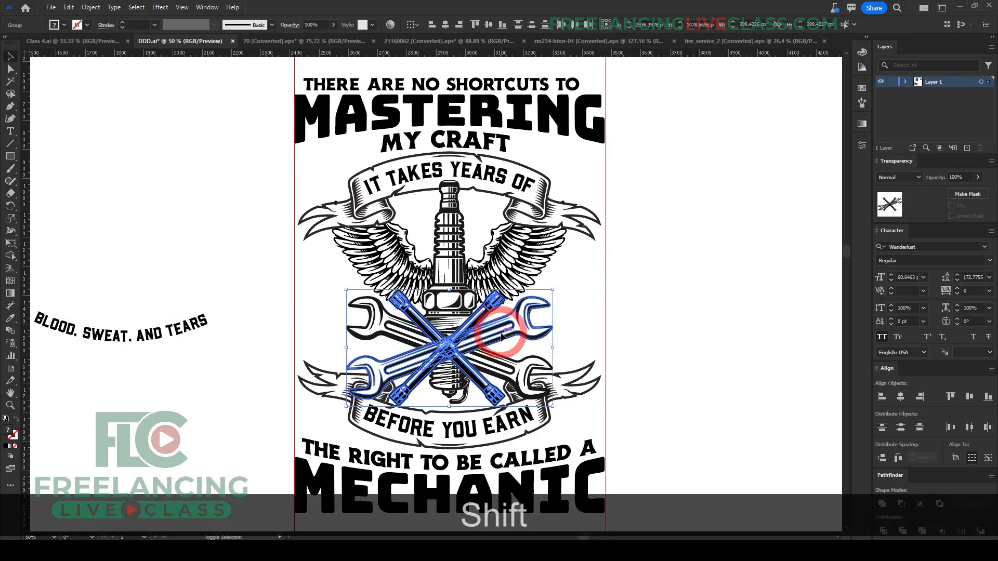
pyautogui.click(514, 362)
pyautogui.keyDown('shift'); pyautogui.click(521, 338); pyautogui.keyUp('shift')
pyautogui.hotkey('ctrl', 'shift', 'g')
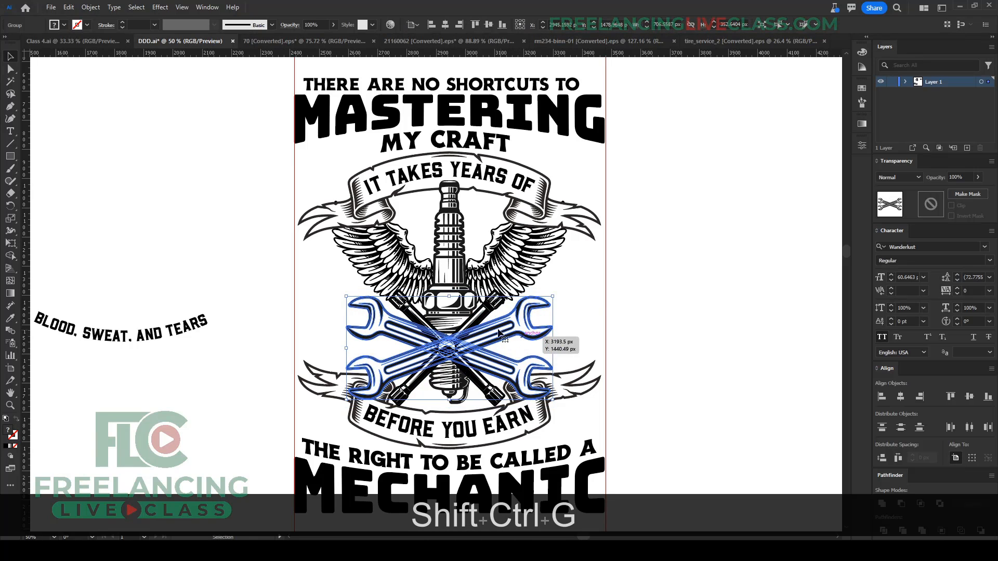
# Step: Align the lug wrench and the open-end wrench group by their horizontal and vertical centers
pyautogui.keyDown('shift'); pyautogui.click(503, 331); pyautogui.keyUp('shift')
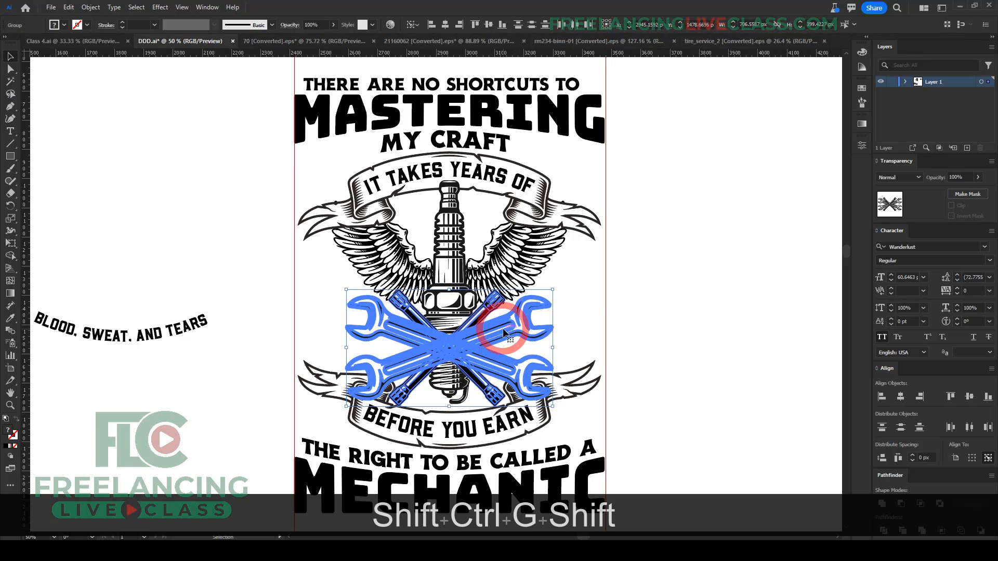
pyautogui.click(445, 25)
pyautogui.click(489, 25)
pyautogui.click(682, 320)
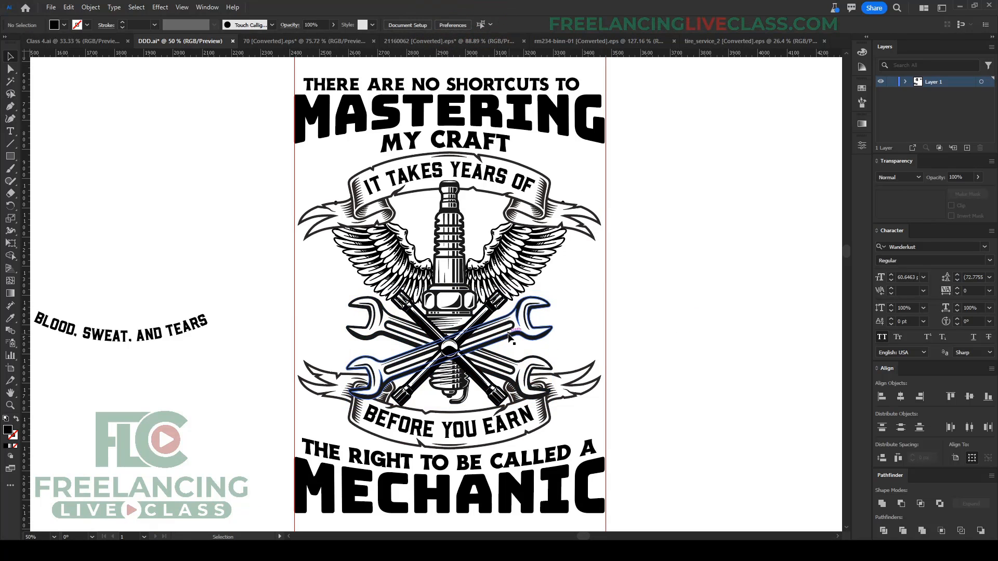
# Step: Move the lug wrench and the open-end wrench group together up about 170 px along the spark plug
pyautogui.click(449, 349)
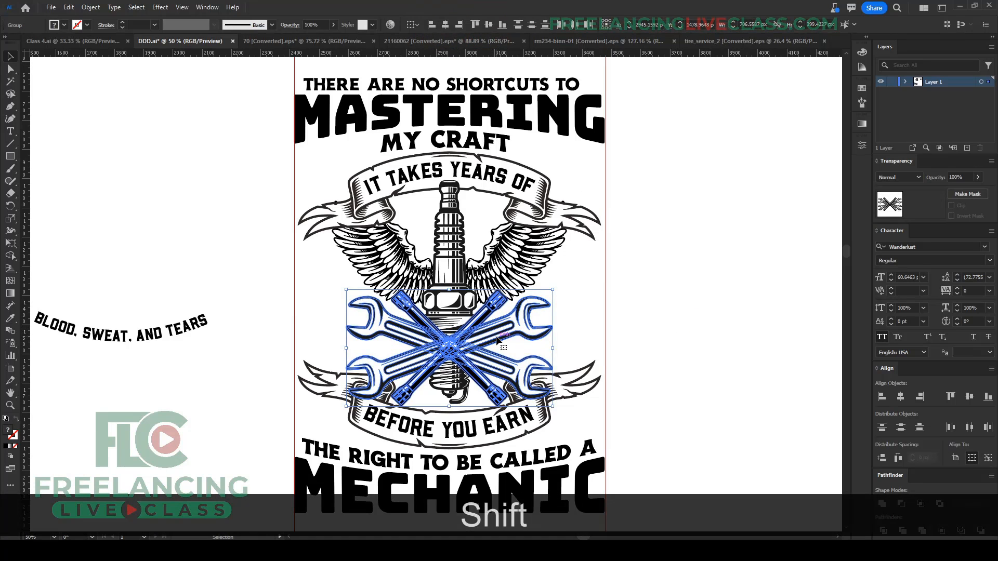
pyautogui.keyDown('shift'); pyautogui.click(497, 339); pyautogui.keyUp('shift')
pyautogui.hotkey('shift', 'Up')
pyautogui.hotkey('shift', 'Up')
pyautogui.hotkey('shift', 'Up')
pyautogui.hotkey('shift', 'Up')
pyautogui.hotkey('shift', 'Up')
pyautogui.hotkey('shift', 'Up')
pyautogui.hotkey('shift', 'Up')
pyautogui.hotkey('shift', 'Up')
pyautogui.hotkey('shift', 'Up')
pyautogui.hotkey('shift', 'Up')
pyautogui.hotkey('shift', 'Up')
pyautogui.hotkey('shift', 'Up')
pyautogui.hotkey('shift', 'Up')
pyautogui.hotkey('shift', 'Up')
pyautogui.hotkey('shift', 'Up')
pyautogui.hotkey('shift', 'Up')
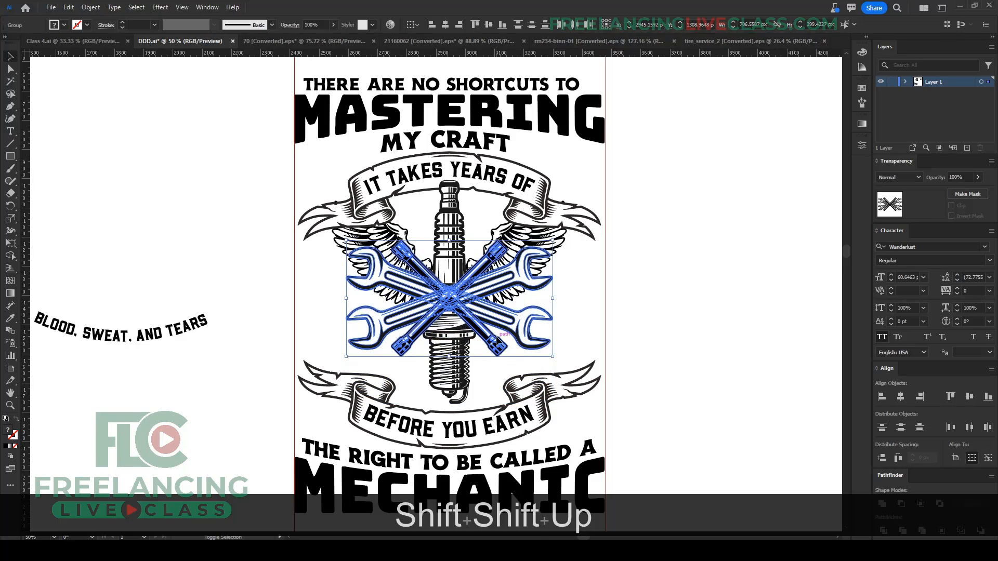
# Step: Fine-tune the vertical position of the lug wrench and open-end wrenches on the spark plug, leaving them slightly higher
pyautogui.hotkey('shift', 'Up')
pyautogui.hotkey('shift', 'Up')
pyautogui.hotkey('shift', 'Down')
pyautogui.hotkey('shift', 'Down')
pyautogui.hotkey('shift', 'Down')
pyautogui.hotkey('shift', 'Down')
pyautogui.hotkey('shift', 'Down')
pyautogui.hotkey('shift', 'Up')
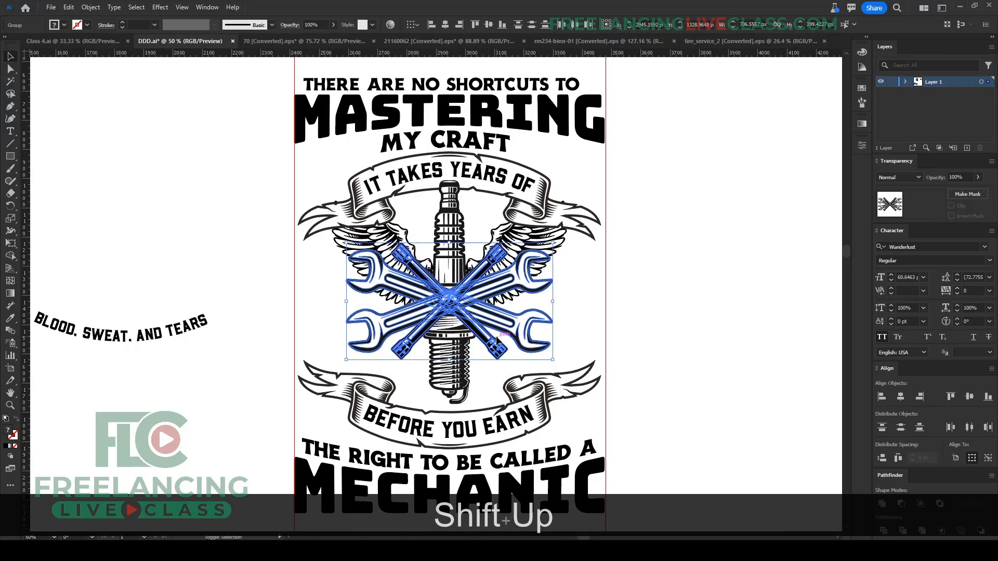
pyautogui.hotkey('shift', 'Up')
pyautogui.hotkey('shift', 'Up')
pyautogui.click(660, 329)
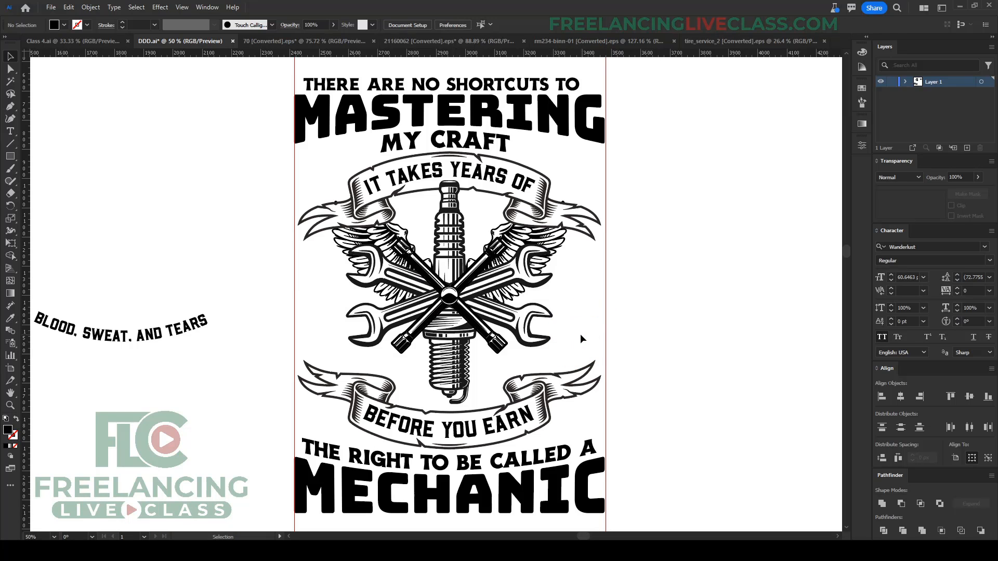
# Step: Group the winged spark plug together with the lug wrench and open-end wrenches
pyautogui.click(400, 253)
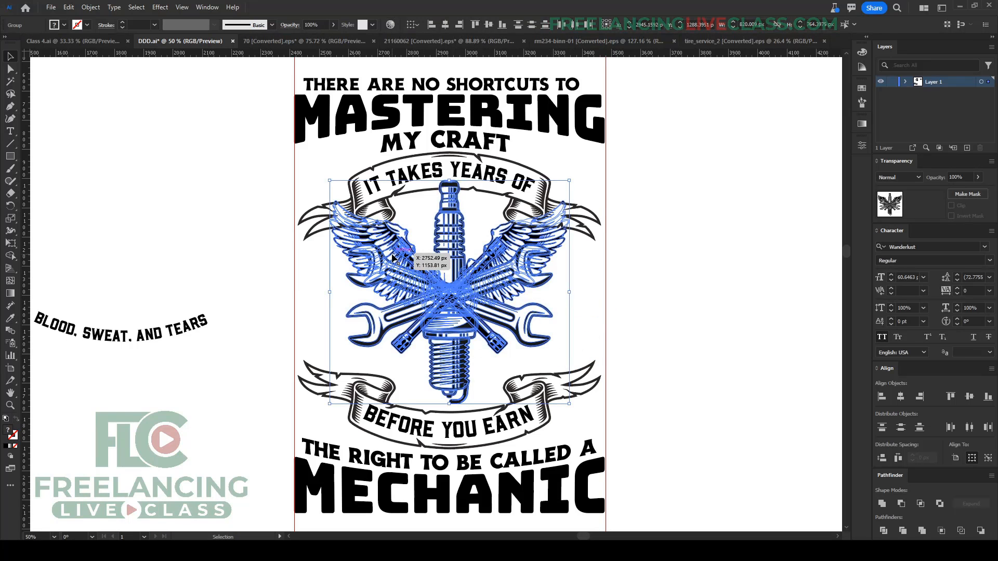
pyautogui.hotkey('ctrl', 'g')
pyautogui.click(658, 314)
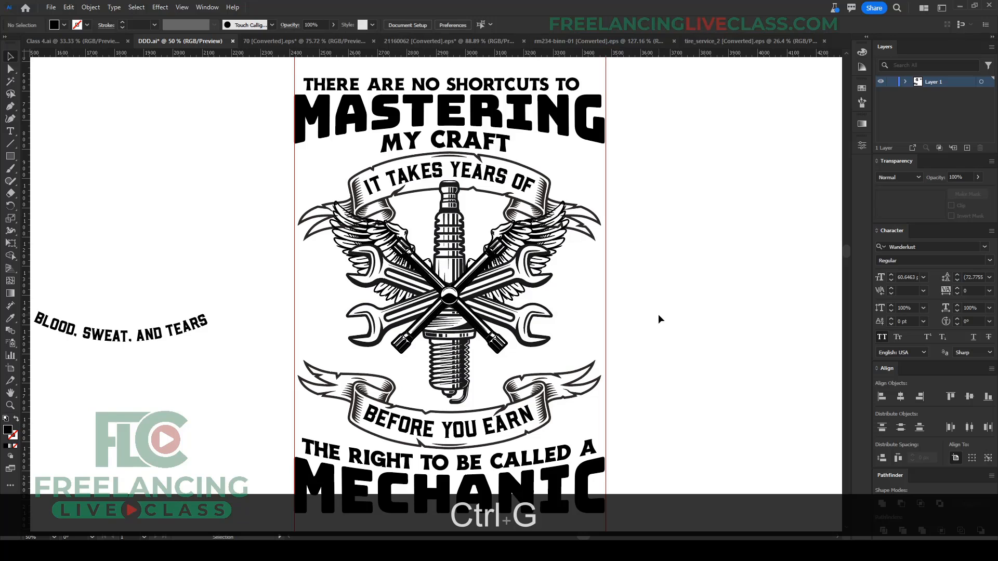
# Step: Draw an unfilled circle about 510 px in diameter centered on the lug wrench hub, with a 10 pt black stroke
pyautogui.click(10, 156)
pyautogui.click(62, 180)
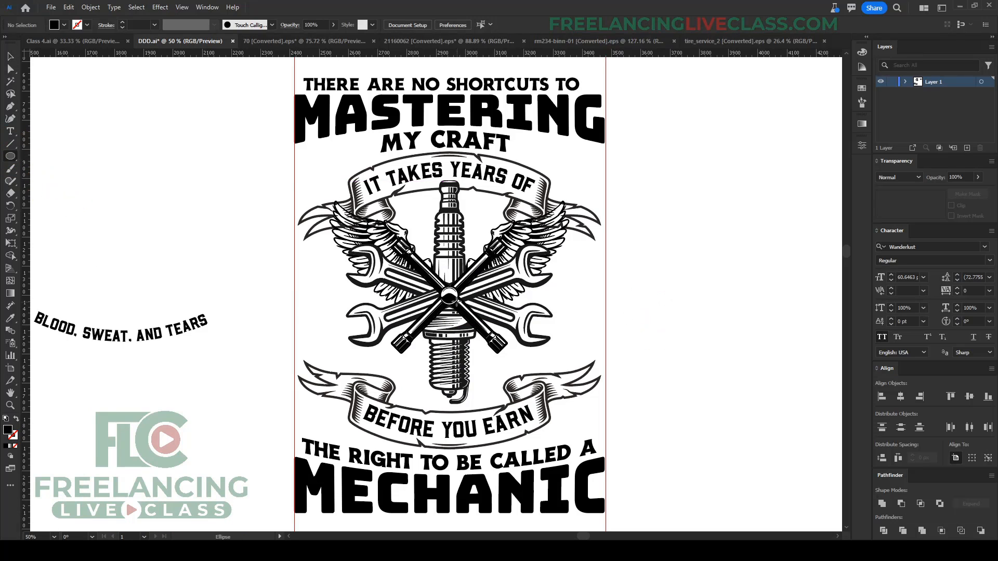
pyautogui.moveTo(449, 295); pyautogui.dragTo(524, 350)
pyautogui.hotkey('shift', 'alt', 'x')
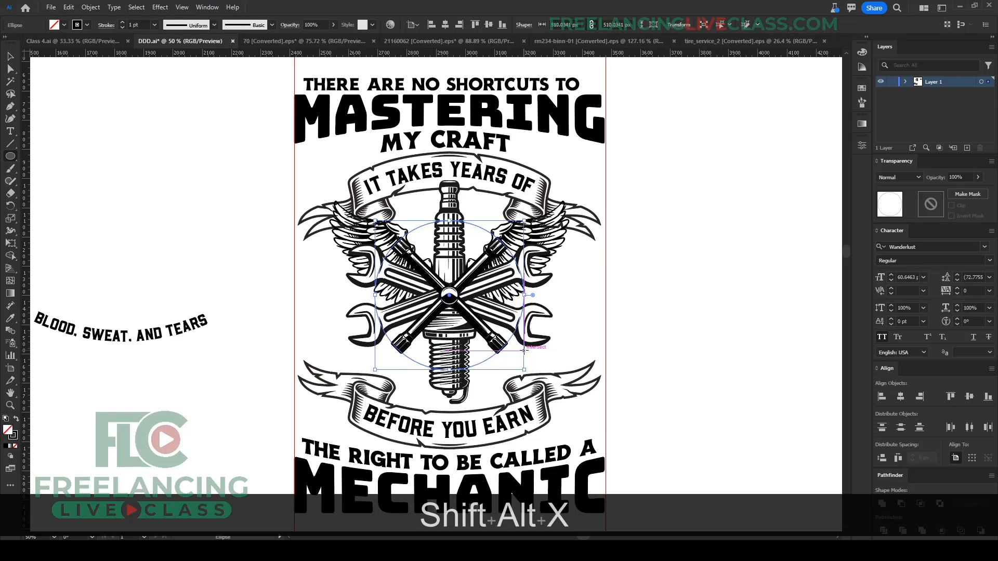
pyautogui.press('v')
pyautogui.scroll(1, 144, 23)
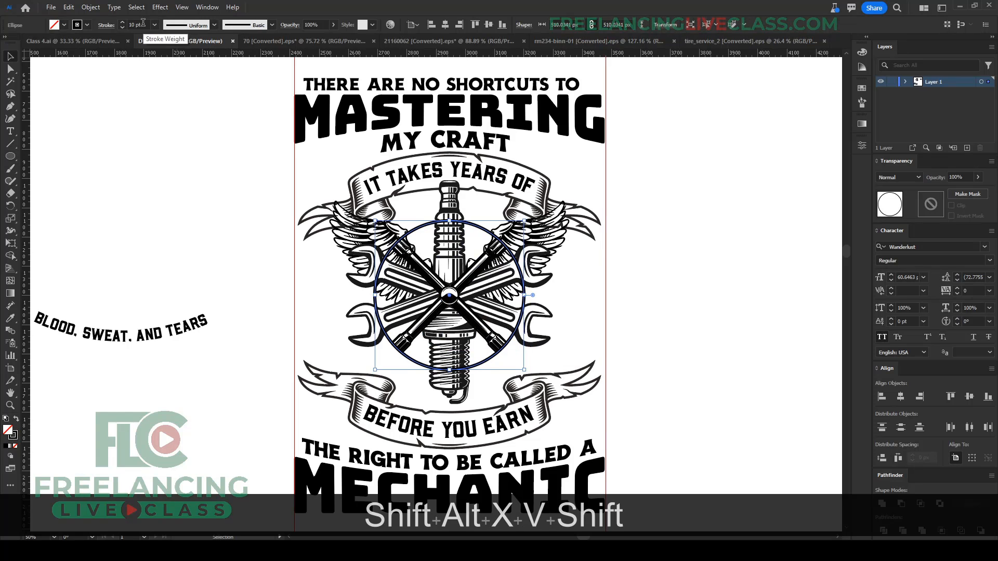
# Step: Shrink the circle around its center to about 478 px and set its stroke to 14 pt
pyautogui.scroll(2, 450, 222)
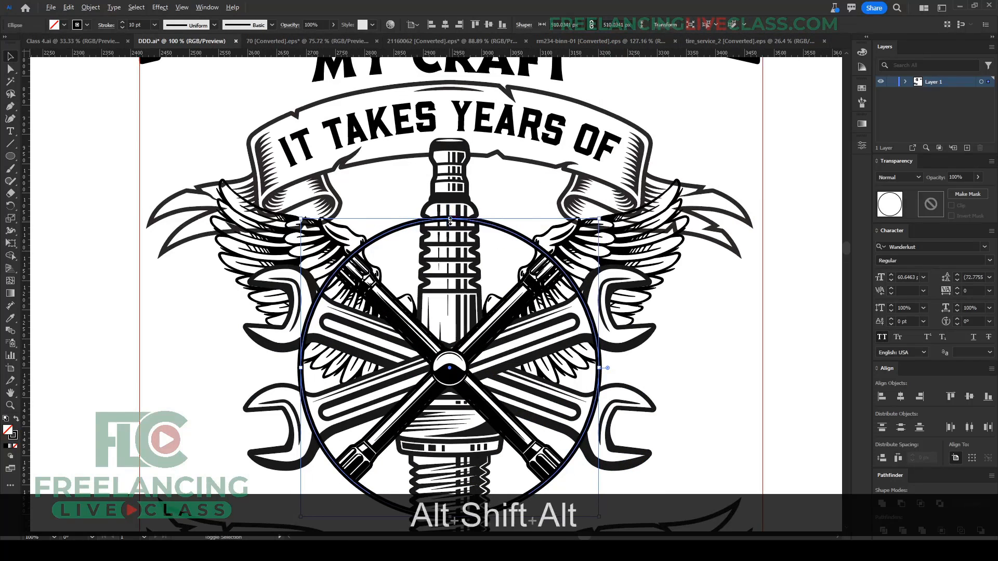
pyautogui.moveTo(450, 222); pyautogui.dragTo(450, 228)
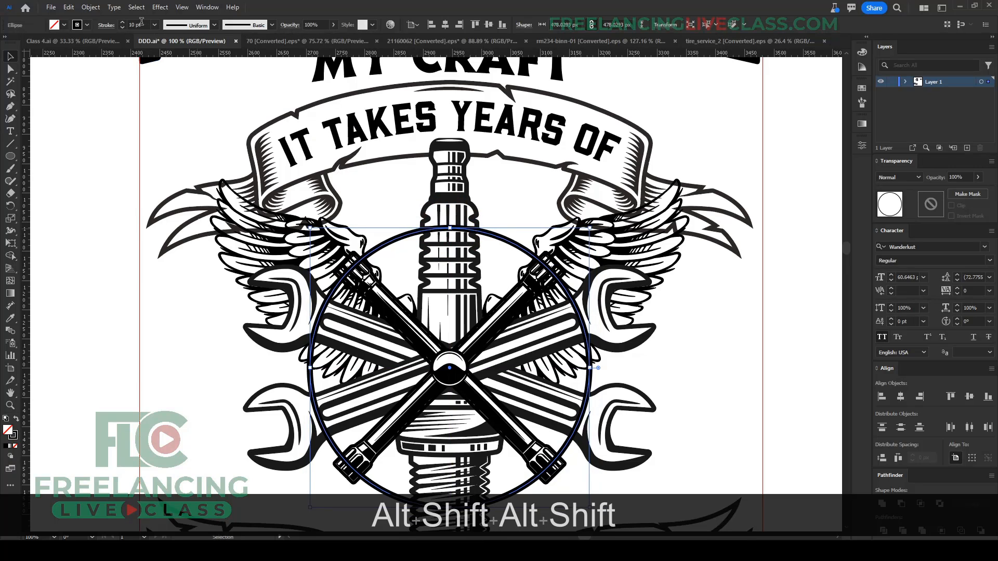
pyautogui.scroll(1, 141, 23)
pyautogui.scroll(-6, 141, 23)
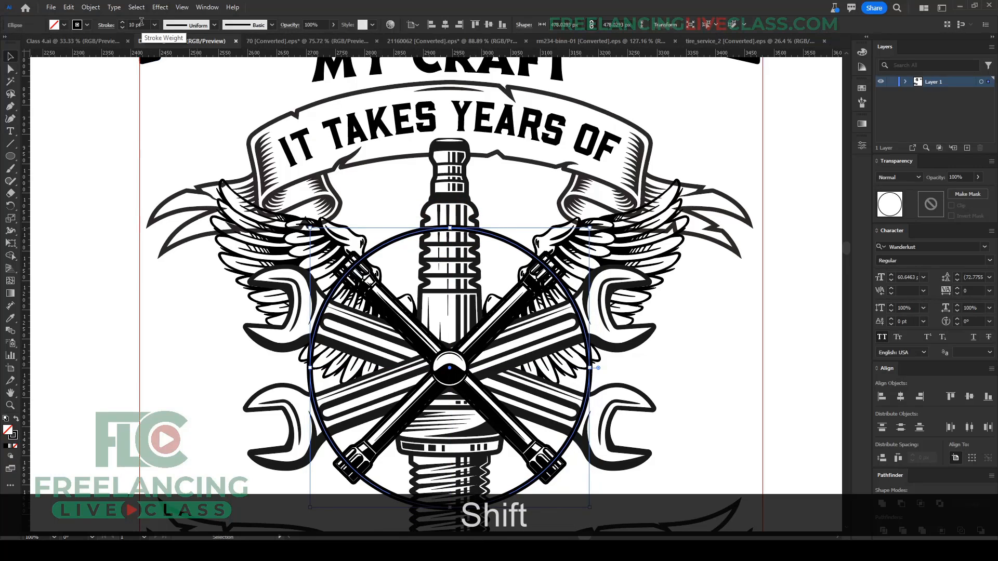
# Step: Try offsetting the circle outward by 30 px and delete the offset copy
pyautogui.hotkey('ctrl', 'alt', 'f')
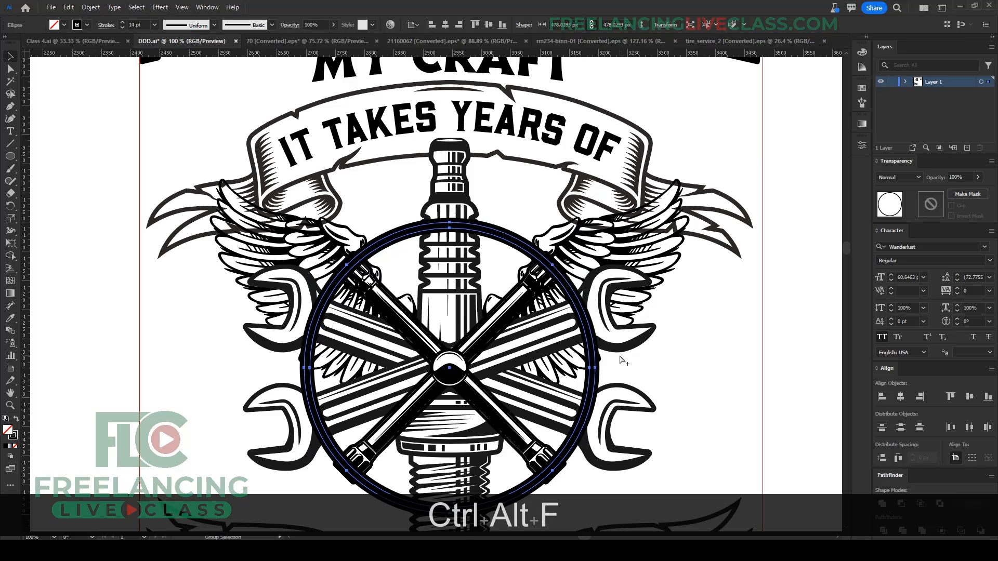
pyautogui.scroll(2, 485, 243)
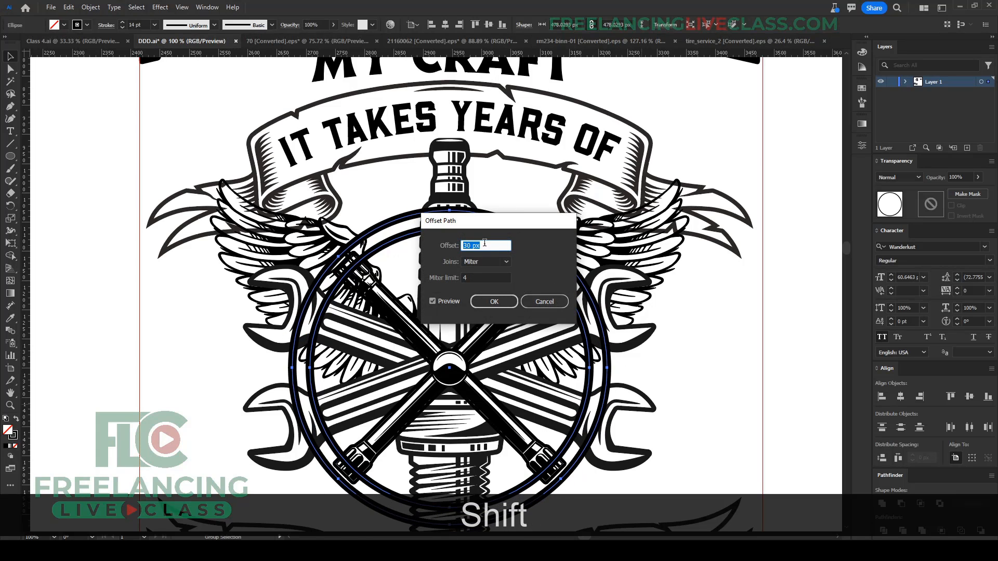
pyautogui.click(486, 305)
pyautogui.hotkey('ctrl', 'alt', 'f')
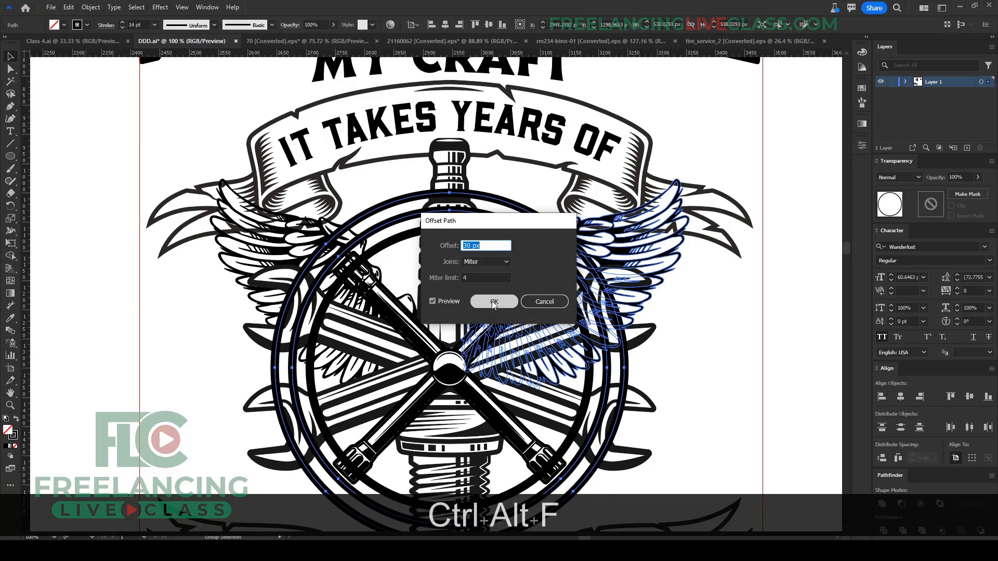
pyautogui.click(544, 301)
pyautogui.press('Delete')
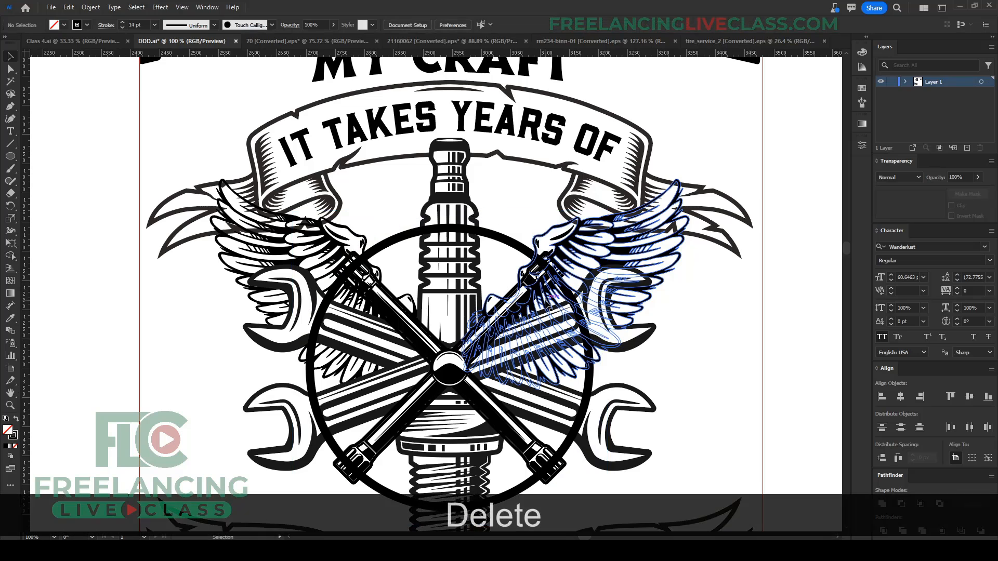
# Step: Offset the circle outward by 40 px, and offset the resulting ring by another 40 px to form three concentric rings
pyautogui.click(500, 241)
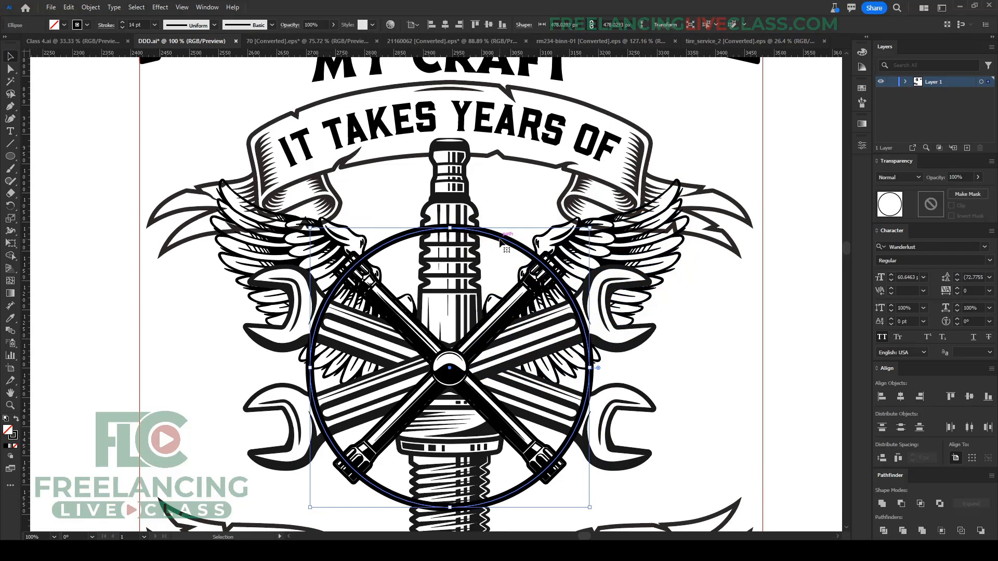
pyautogui.hotkey('ctrl', 'alt', 'f')
pyautogui.hotkey('shift', 'Up')
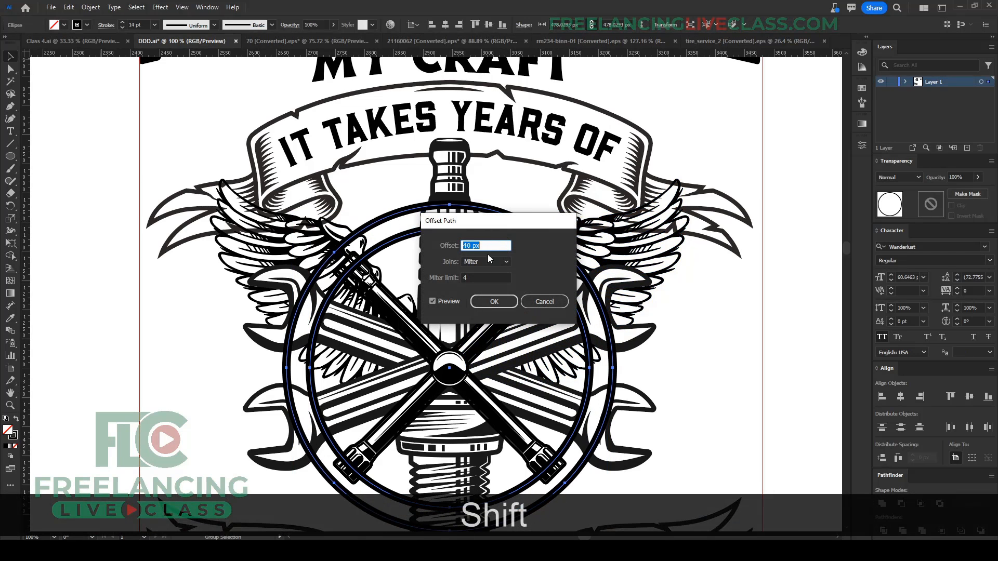
pyautogui.click(485, 302)
pyautogui.hotkey('ctrl', 'alt', 'f')
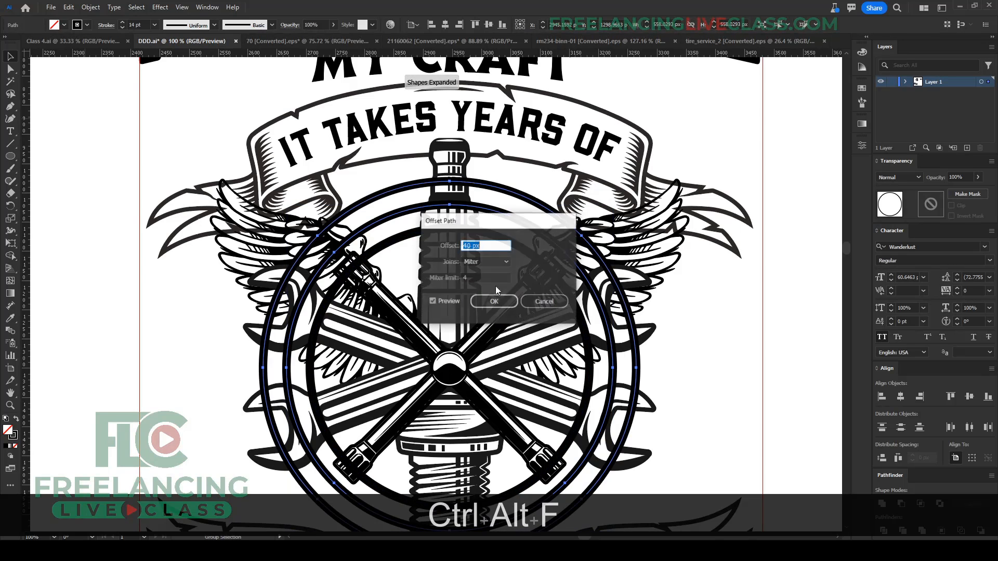
pyautogui.click(496, 301)
pyautogui.scroll(-1, 457, 200)
pyautogui.click(601, 286)
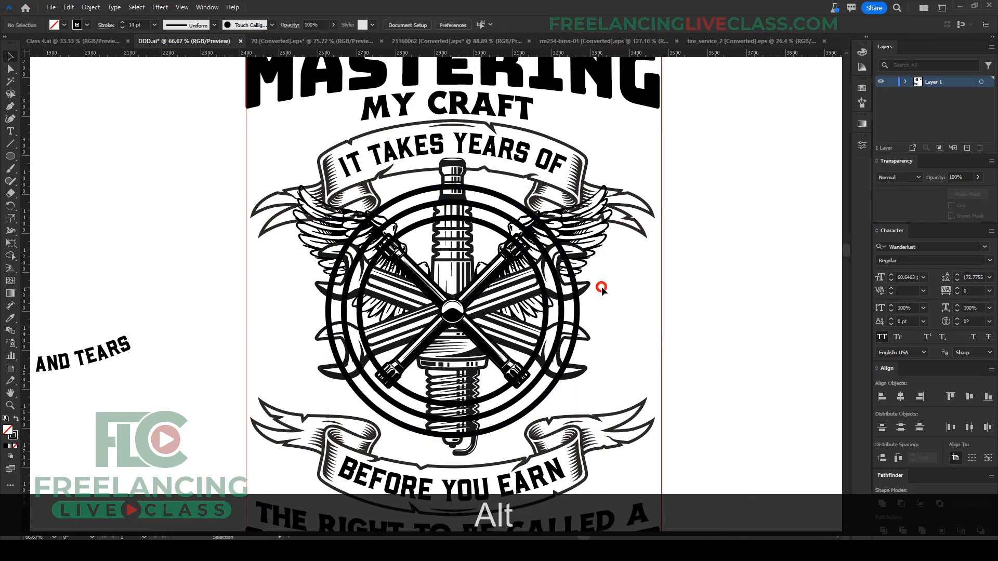
# Step: Turn the middle ring into a text path and enter "BLOOD, SWEAT" along it
pyautogui.click(500, 214)
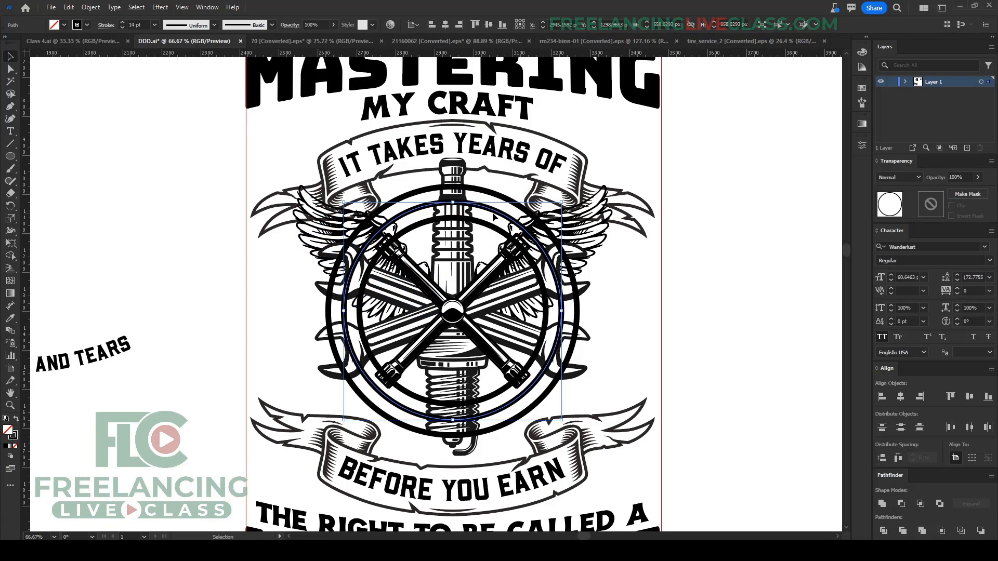
pyautogui.moveTo(10, 132); pyautogui.dragTo(60, 157)
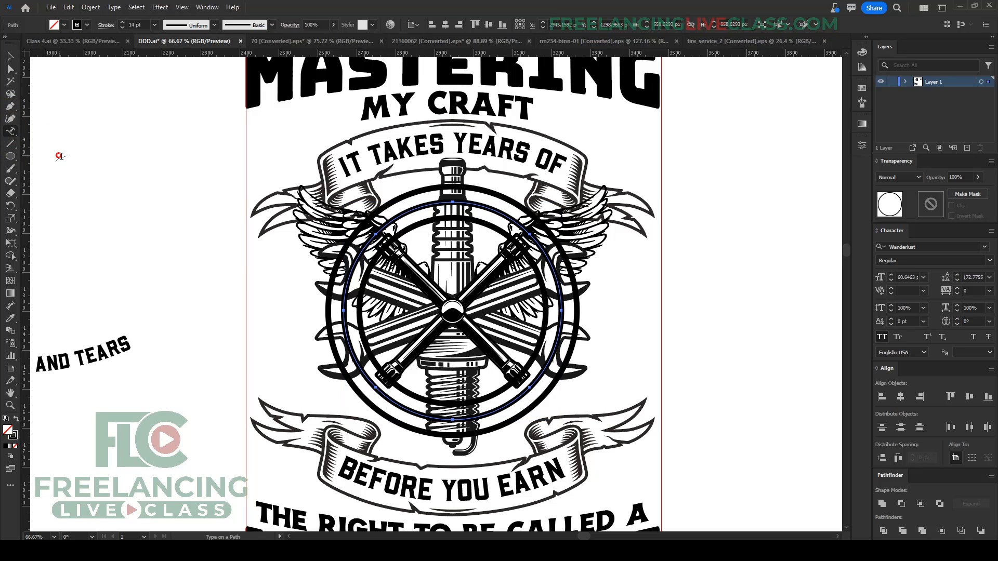
pyautogui.click(344, 309)
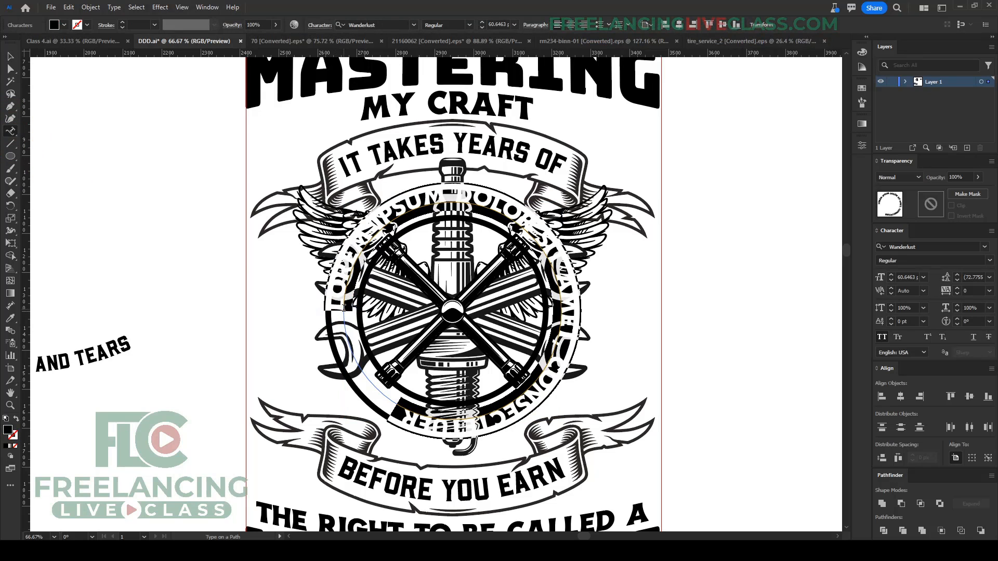
pyautogui.write('BLOOD, S')
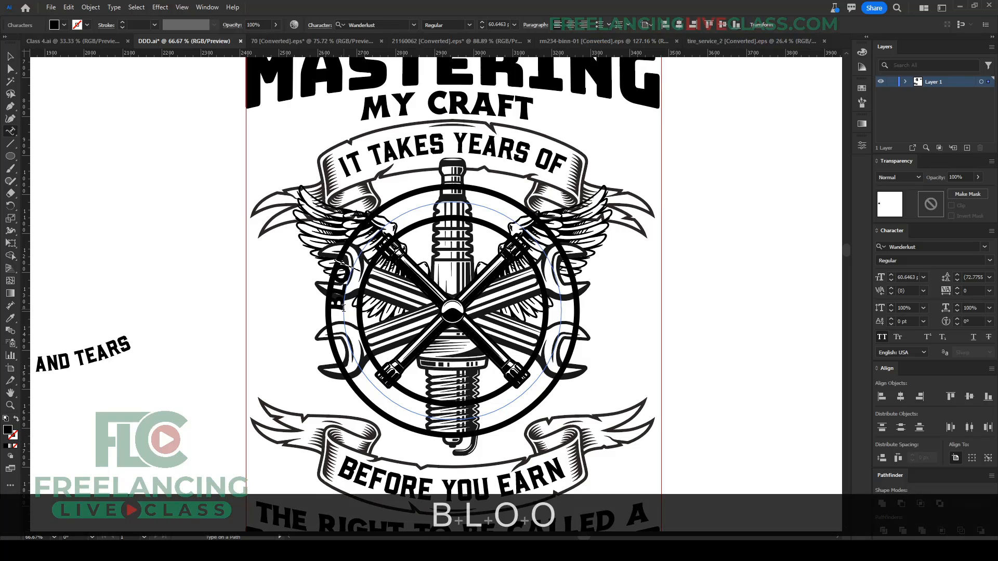
pyautogui.write('WEAT')
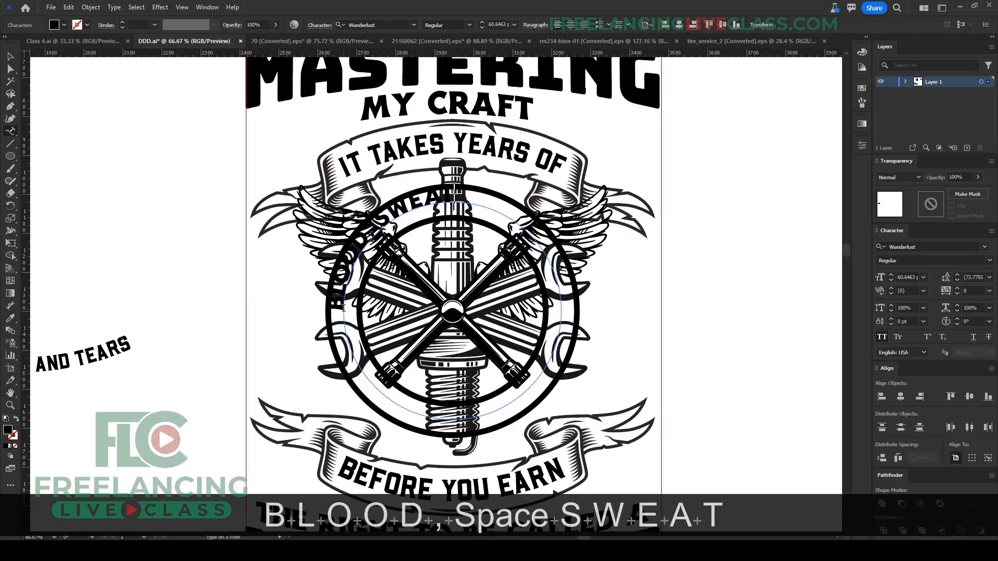
pyautogui.click(10, 55)
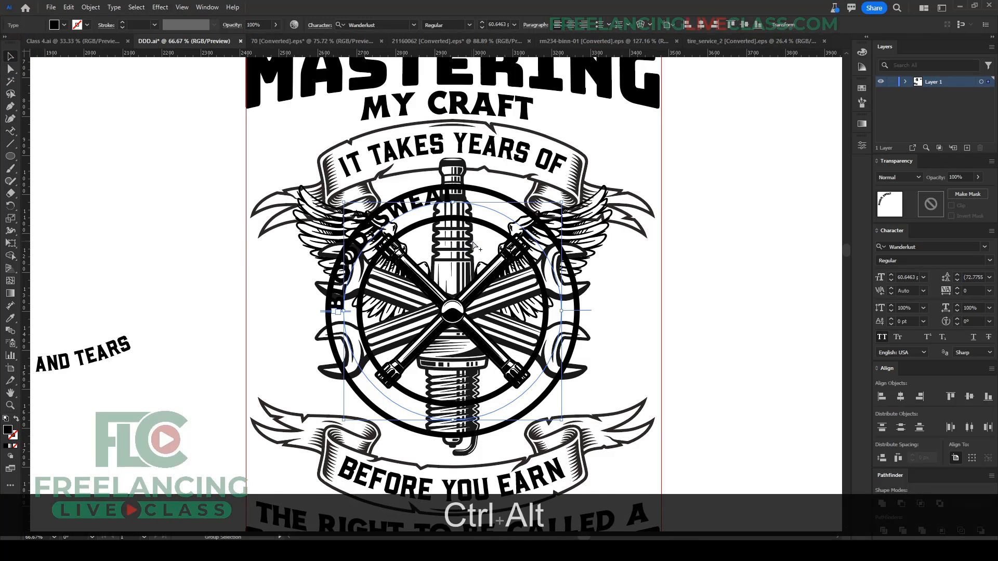
# Step: Set the "BLOOD, SWEAT" lettering to align to the center of its path and fill it red
pyautogui.hotkey('ctrl', 'alt', 'r')
pyautogui.hotkey('ctrl', 'alt', 't')
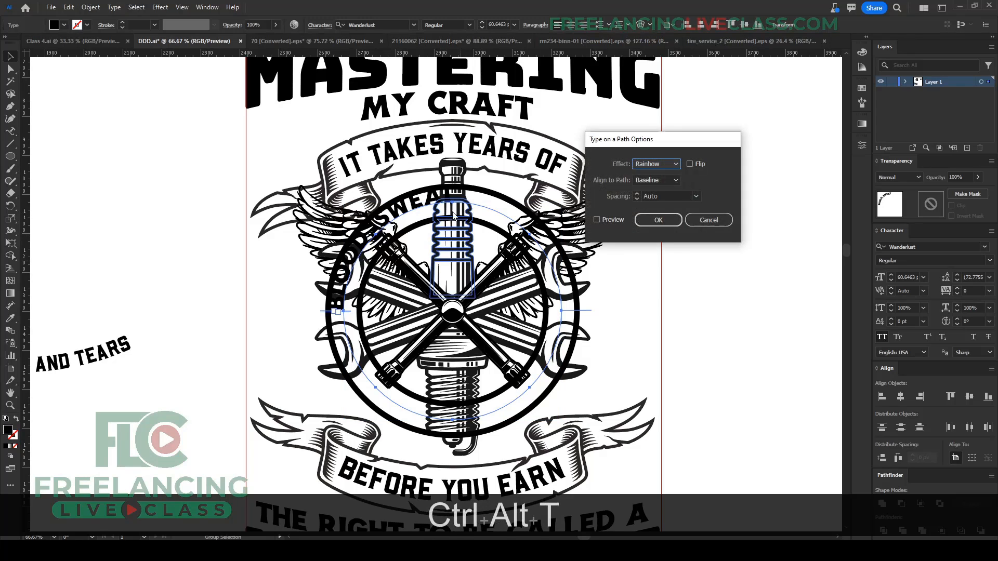
pyautogui.click(656, 180)
pyautogui.click(664, 214)
pyautogui.click(665, 218)
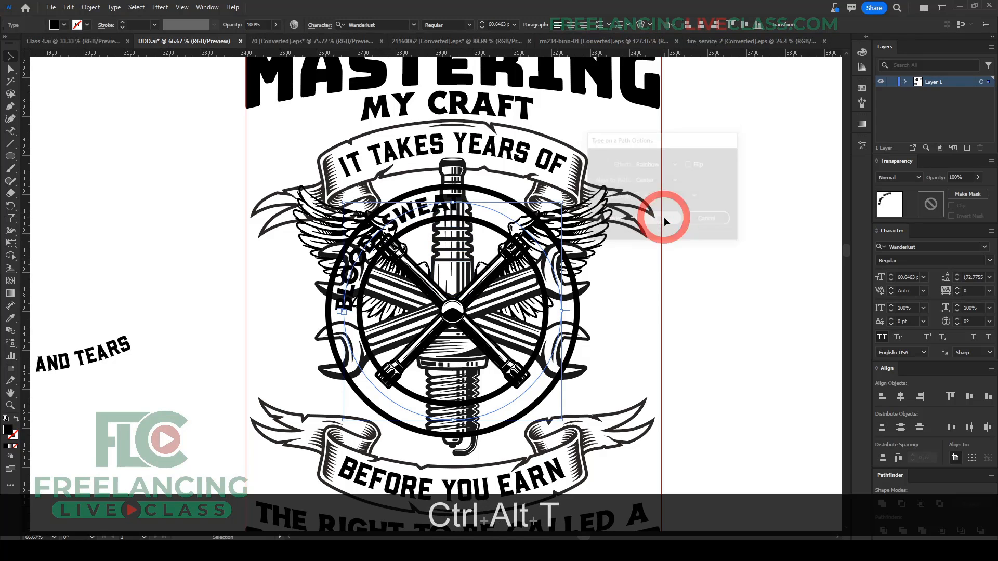
pyautogui.press('Right')
pyautogui.press('Left')
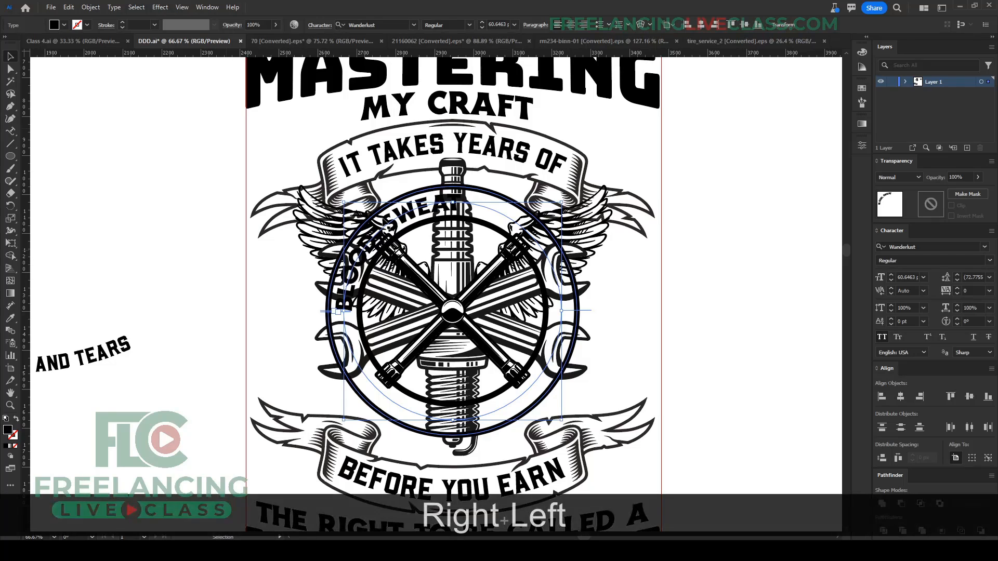
pyautogui.click(54, 25)
pyautogui.click(79, 41)
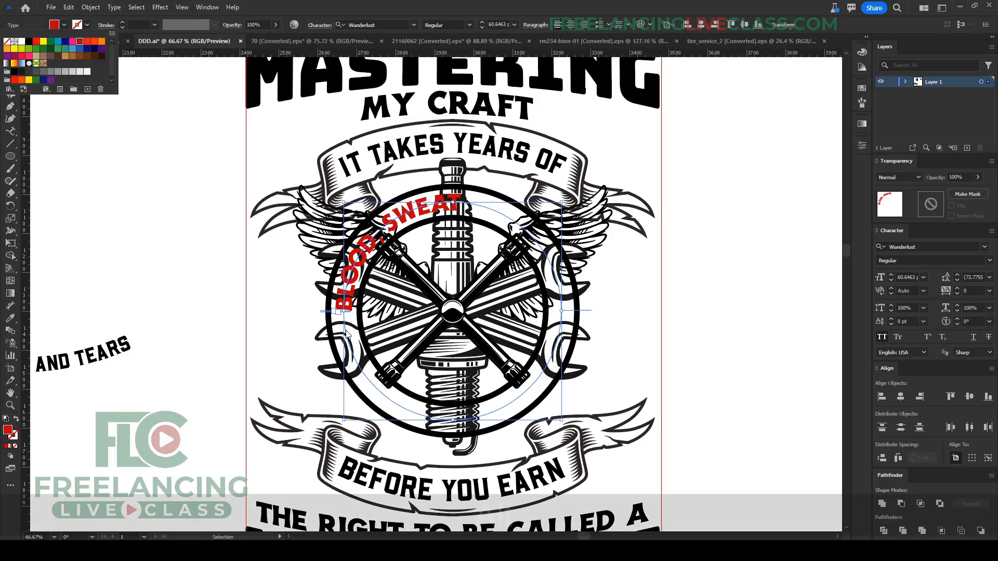
# Step: Stretch the text span across the upper half of the middle ring and center-align "BLOOD, SWEAT" within it
pyautogui.keyDown('alt'); pyautogui.scroll(2, 391, 359); pyautogui.keyUp('alt')
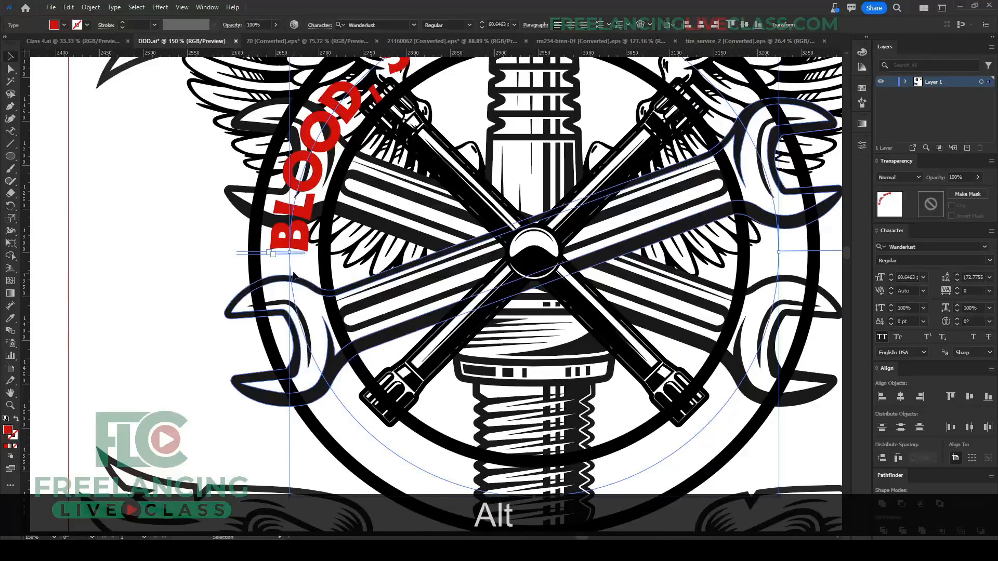
pyautogui.moveTo(274, 254); pyautogui.dragTo(774, 367)
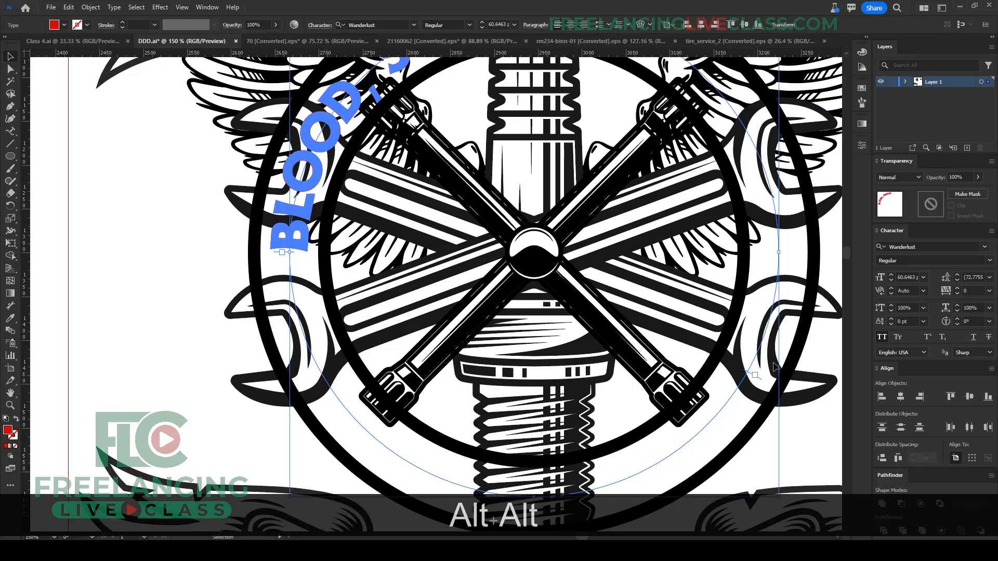
pyautogui.moveTo(819, 269); pyautogui.dragTo(823, 250)
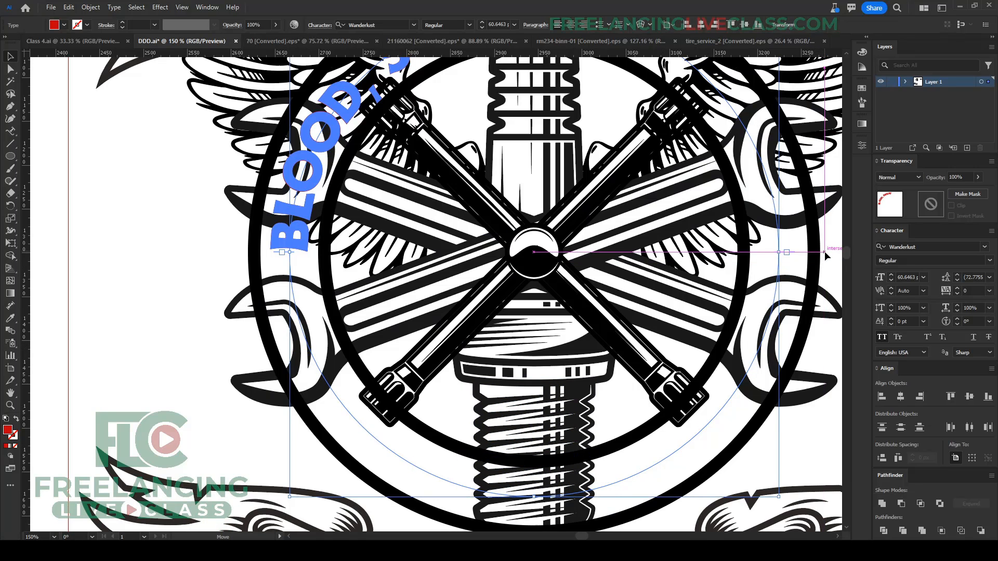
pyautogui.keyDown('alt'); pyautogui.scroll(-2, 506, 314); pyautogui.keyUp('alt')
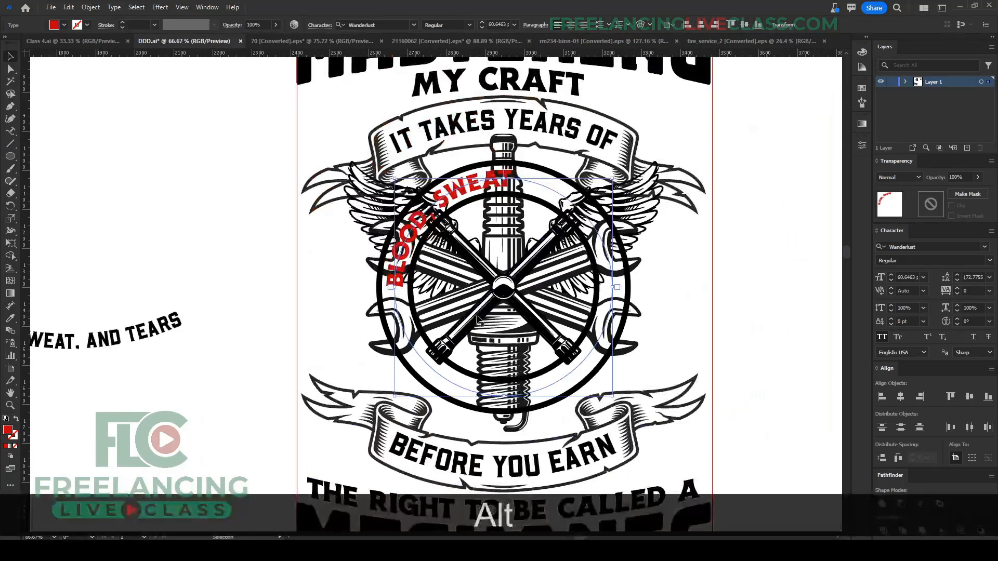
pyautogui.click(583, 26)
pyautogui.keyDown('alt'); pyautogui.scroll(1, 545, 119); pyautogui.keyUp('alt')
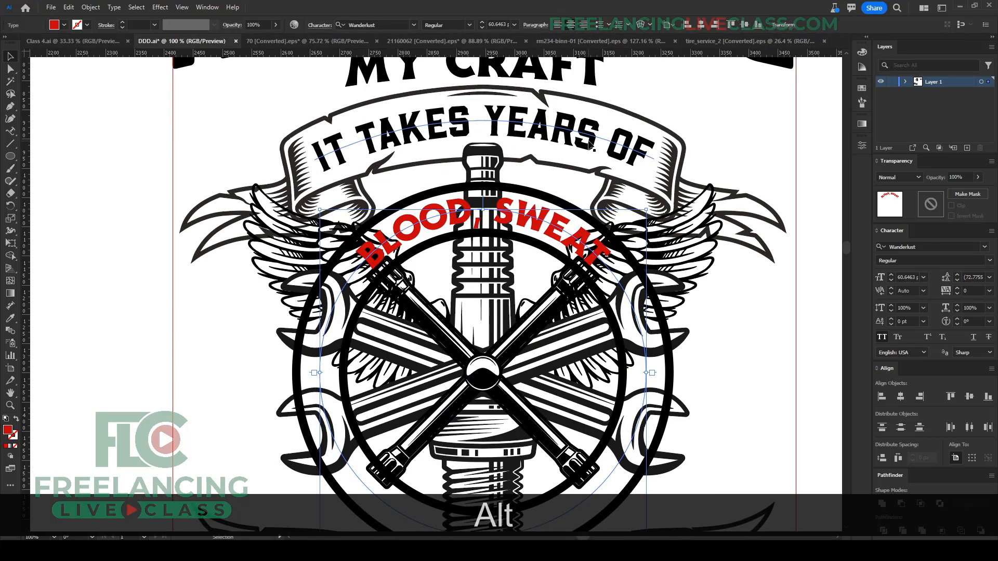
pyautogui.scroll(-1, 592, 149)
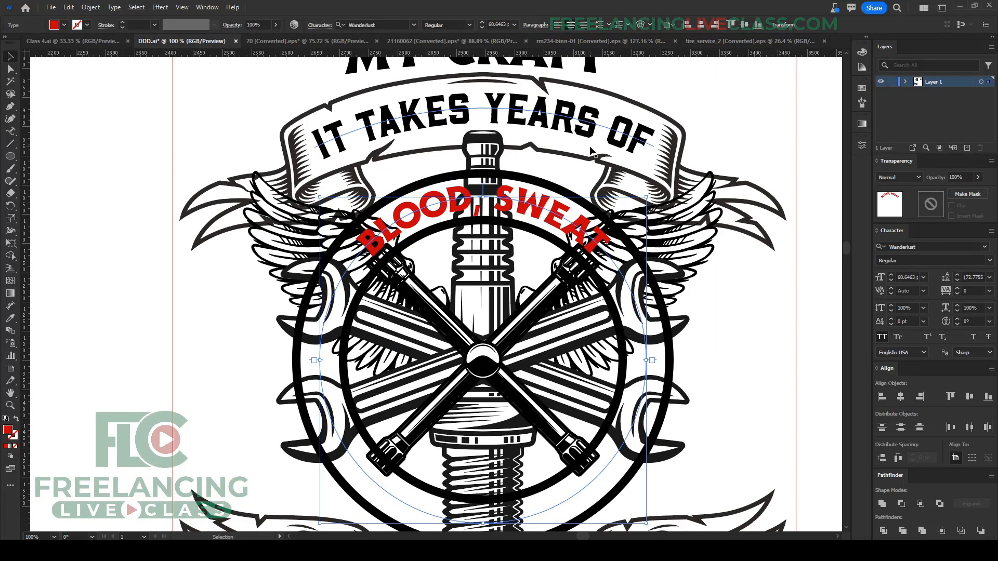
pyautogui.keyDown('alt'); pyautogui.scroll(1, 529, 187); pyautogui.keyUp('alt')
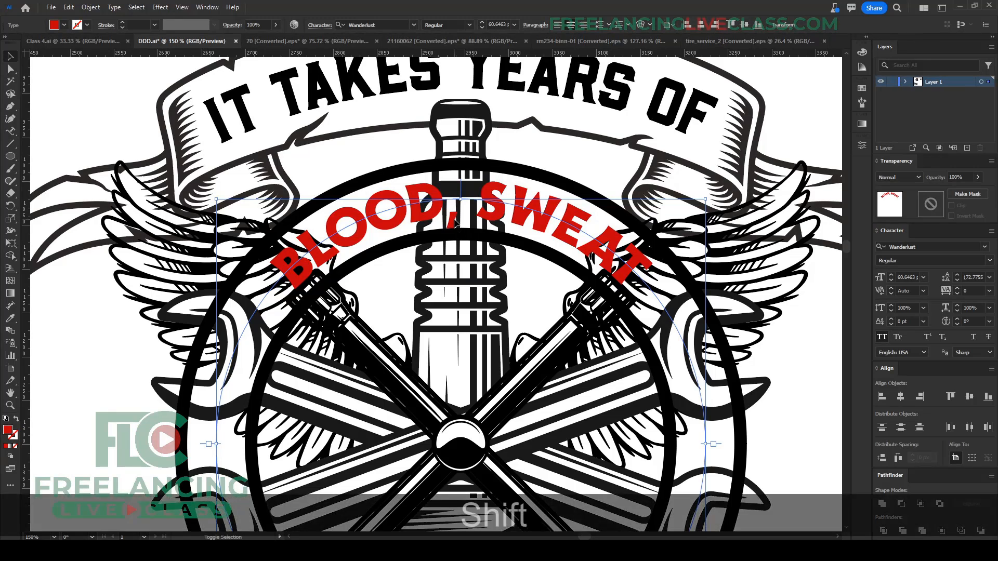
# Step: Raise only the comma in the red "BLOOD, SWEAT" lettering with the Touch Type tool
pyautogui.hotkey('shift', 't')
pyautogui.moveTo(456, 222); pyautogui.dragTo(454, 208)
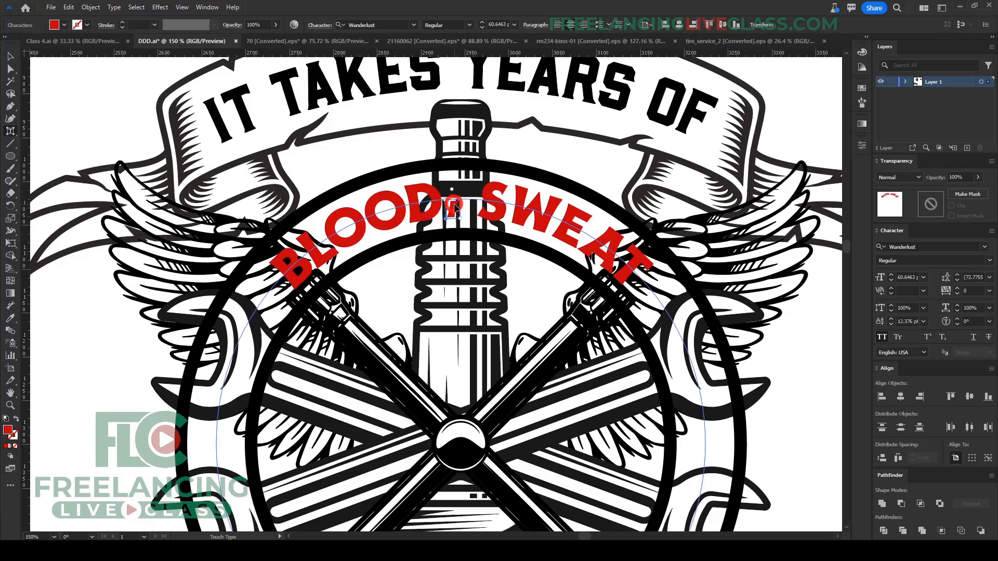
pyautogui.press('v')
pyautogui.scroll(-2, 647, 289)
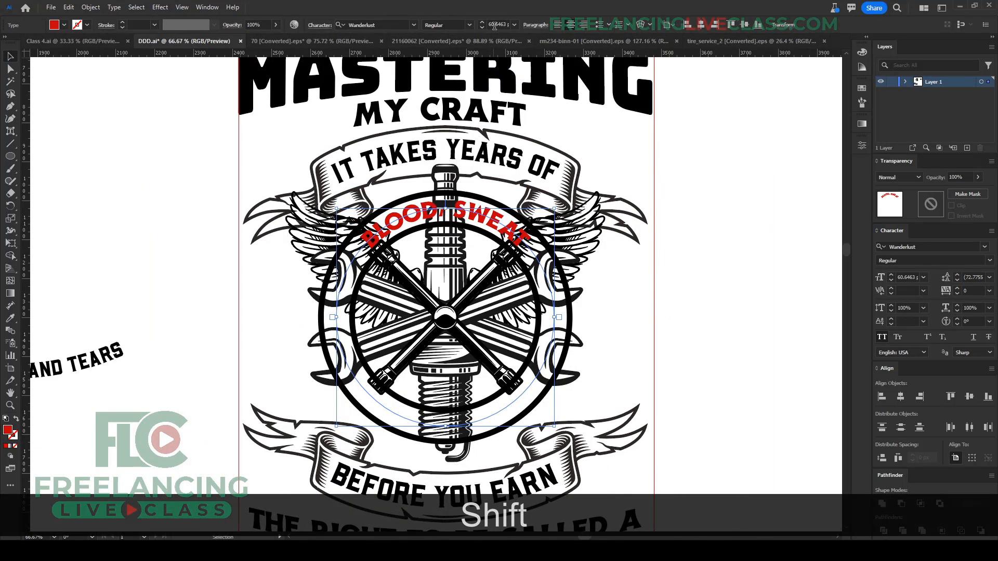
# Step: Set the "BLOOD, SWEAT" circular lettering's font size to 75 pt
pyautogui.scroll(1, 495, 25)
pyautogui.scroll(1, 494, 25)
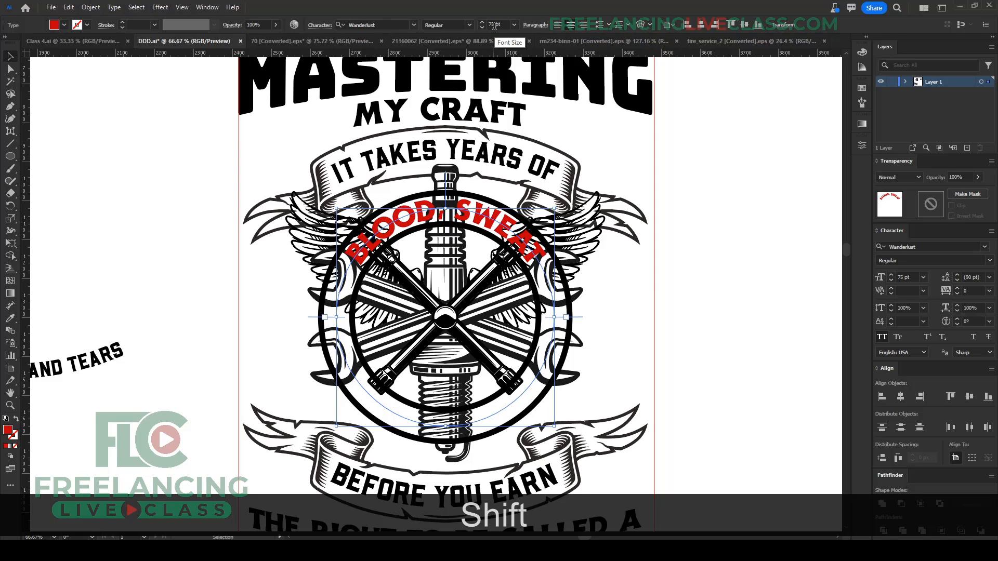
pyautogui.click(634, 300)
pyautogui.scroll(-1, 635, 300)
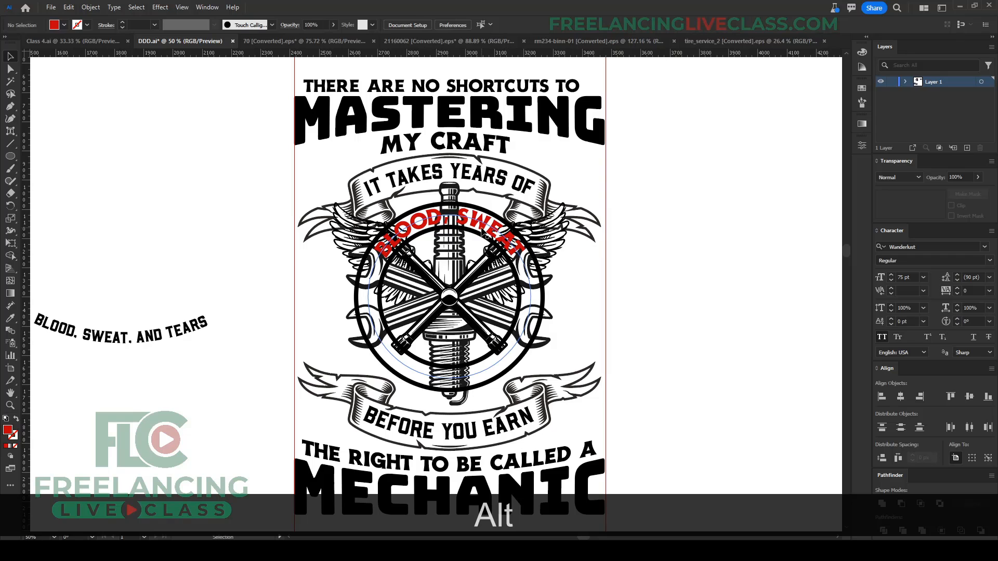
# Step: Duplicate the "BLOOD, SWEAT" path text in place and shift the copy's lettering to the lower half of the ring, reading upright
pyautogui.click(483, 235)
pyautogui.hotkey('ctrl', 'c')
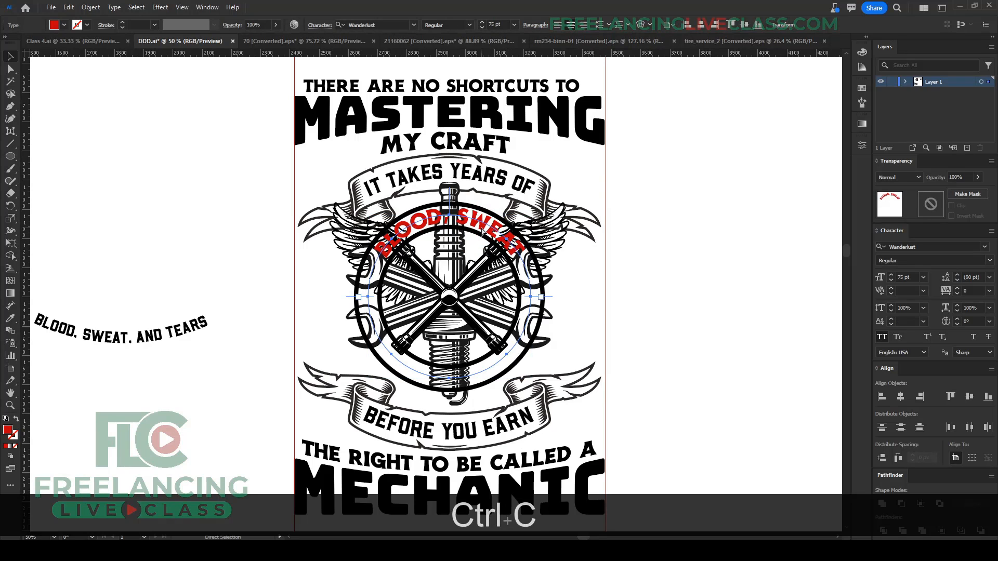
pyautogui.hotkey('ctrl', 'f')
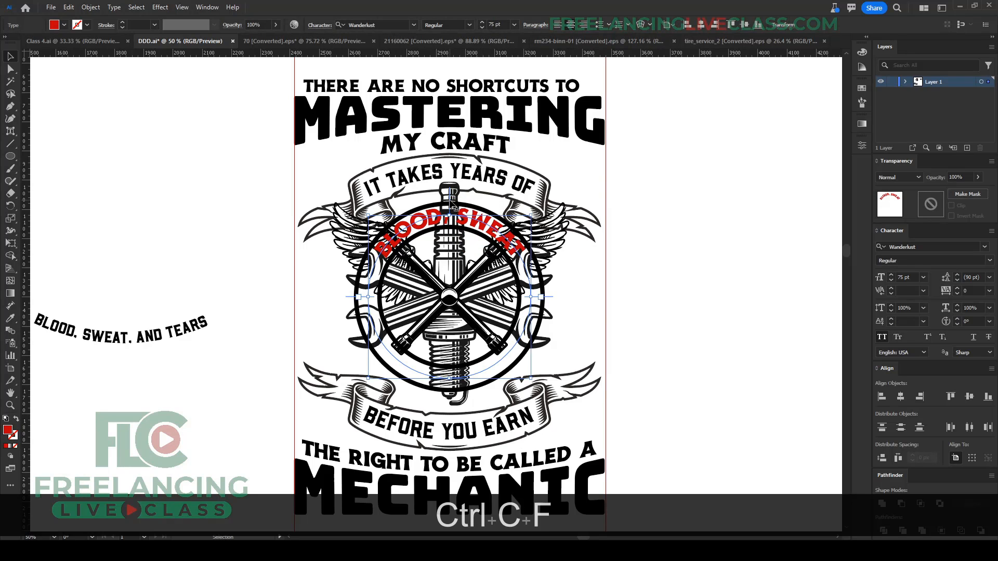
pyautogui.moveTo(450, 202); pyautogui.dragTo(458, 377)
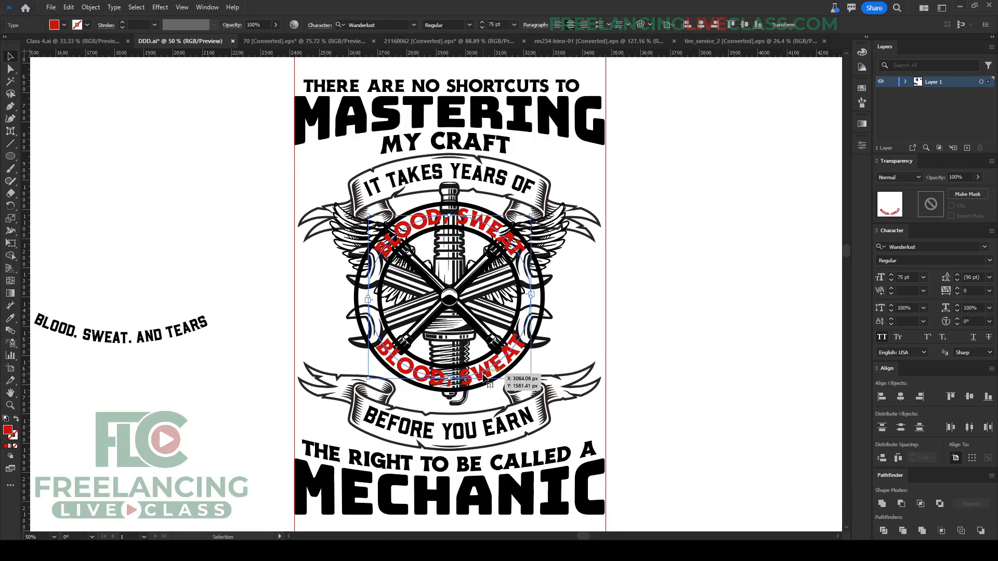
# Step: Replace the text of the lower ring lettering with "AND TEARS"
pyautogui.press('t')
pyautogui.tripleClick(483, 374)
pyautogui.write('AND TEARS')
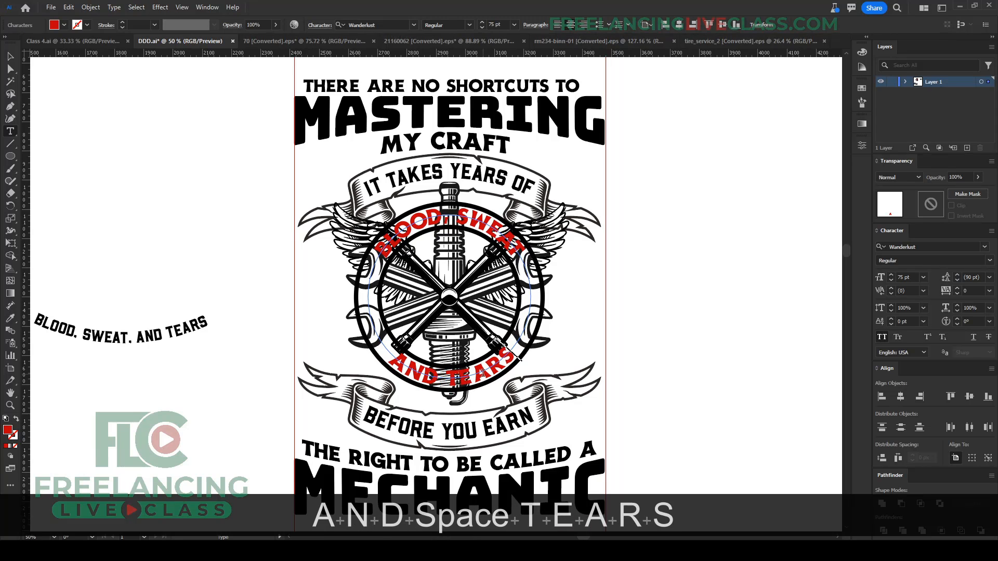
pyautogui.press('Escape')
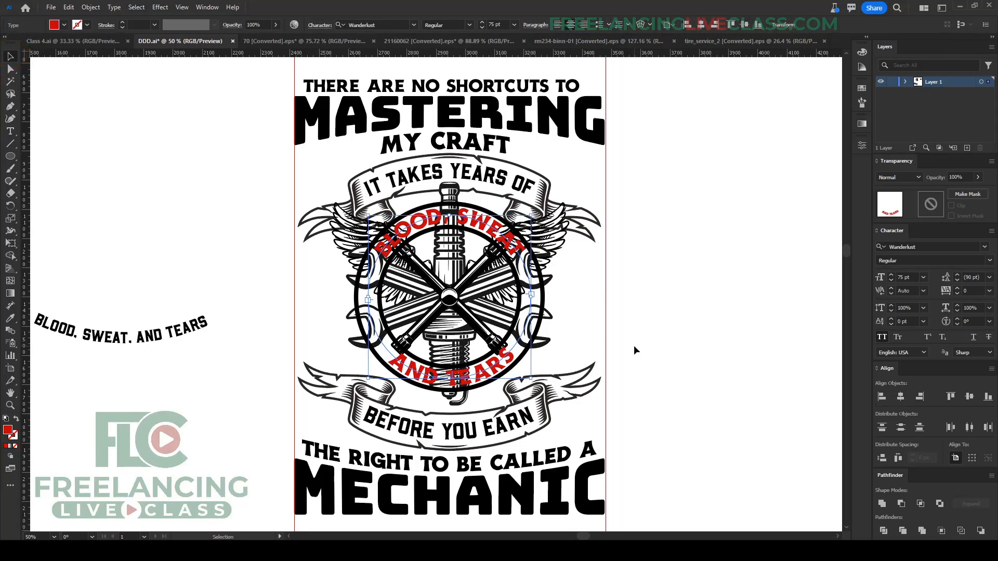
pyautogui.click(634, 346)
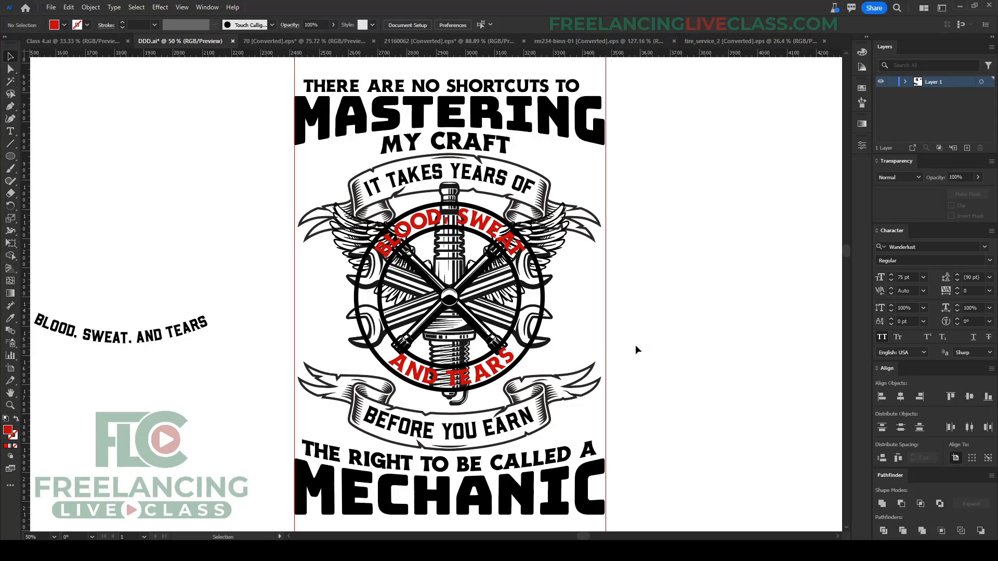
pyautogui.click(550, 317)
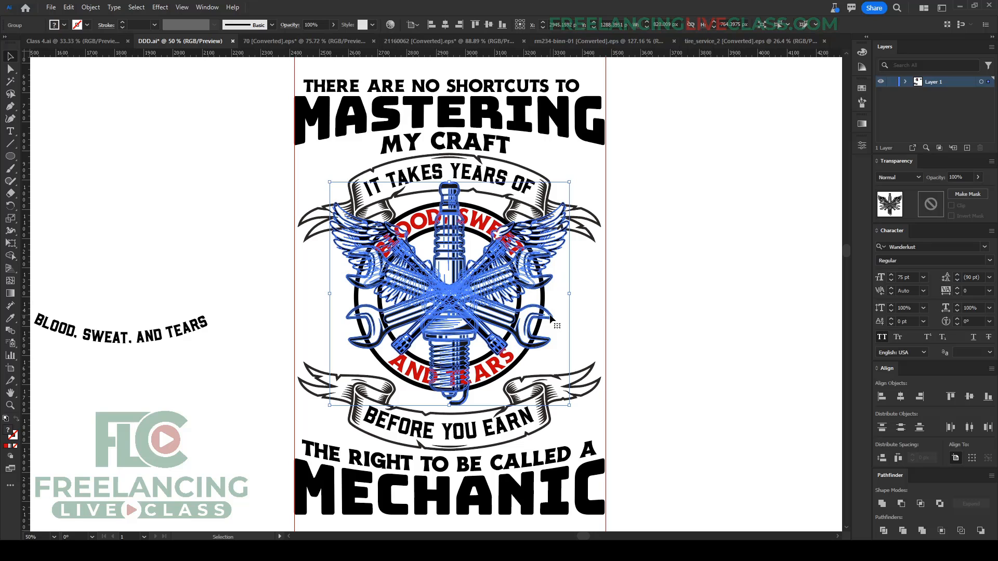
pyautogui.click(577, 333)
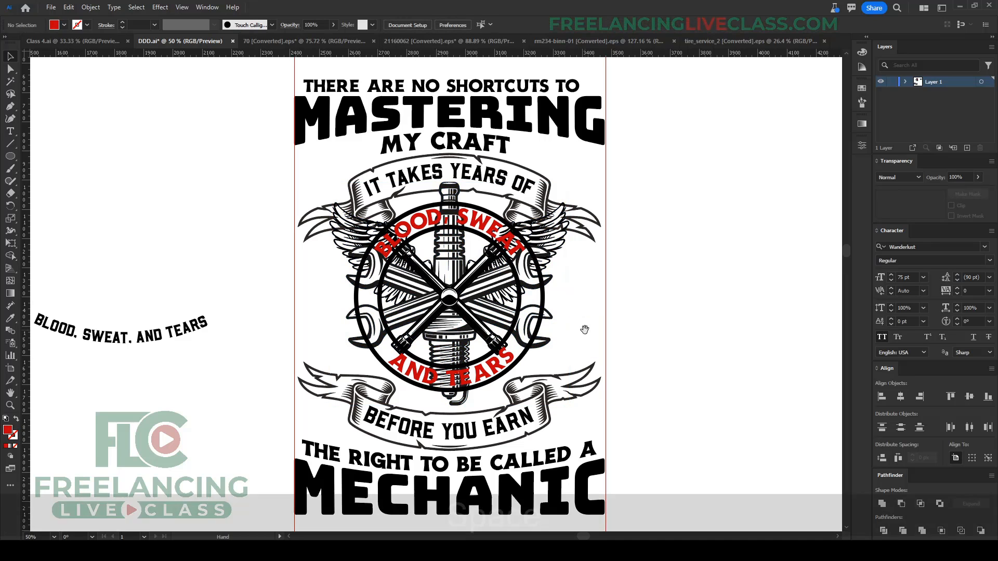
pyautogui.moveTo(584, 329); pyautogui.dragTo(553, 319)
pyautogui.scroll(-1, 554, 335)
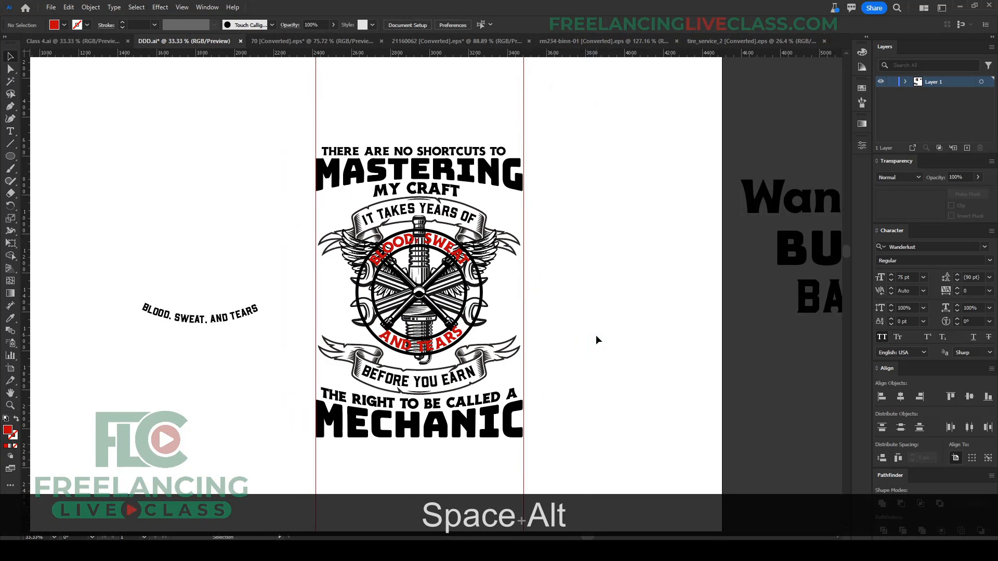
# Step: Convert "THERE ARE NO SHORTCUTS TO" to outlines and center it horizontally over "MASTERING"
pyautogui.click(423, 154)
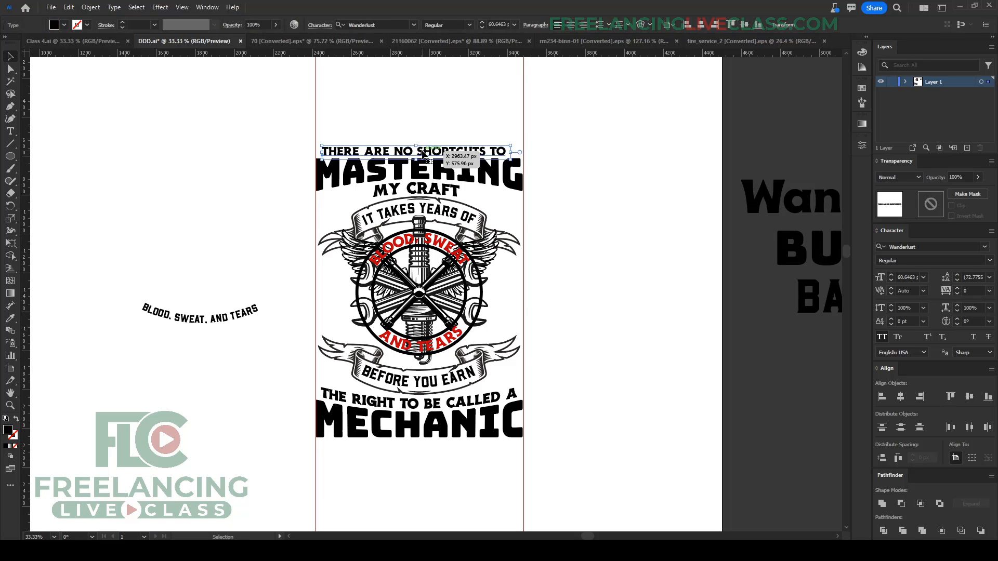
pyautogui.rightClick(424, 154)
pyautogui.click(457, 285)
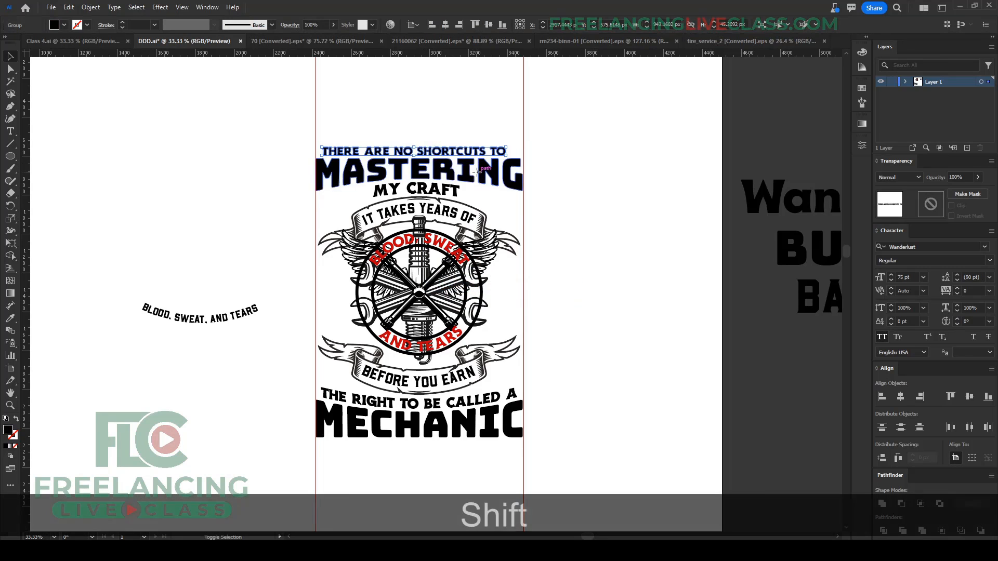
pyautogui.click(445, 24)
pyautogui.click(461, 138)
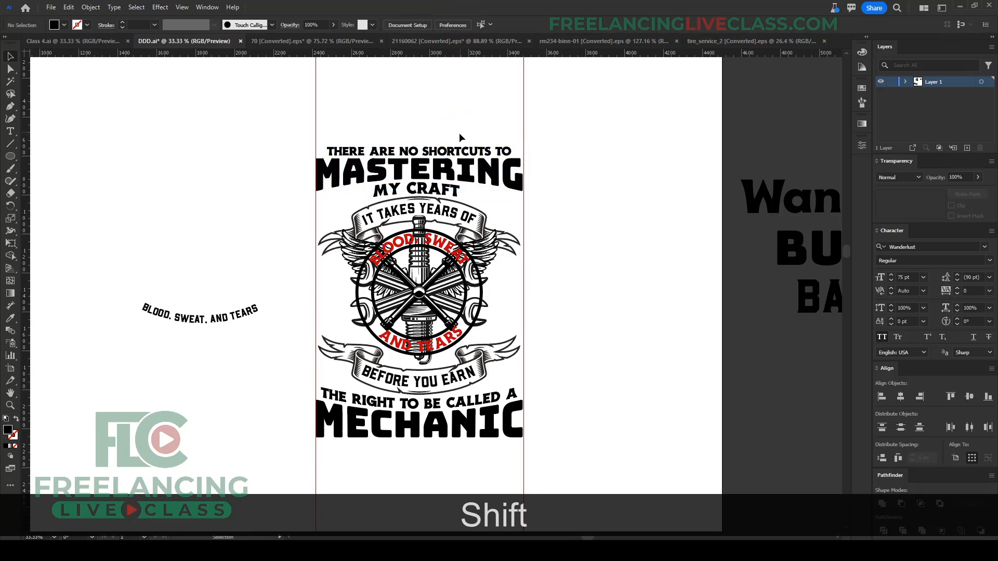
# Step: Stretch "THERE ARE NO SHORTCUTS TO" to span both vertical guides and nudge it slightly up from "MASTERING"
pyautogui.scroll(2, 460, 138)
pyautogui.click(457, 167)
pyautogui.moveTo(576, 168); pyautogui.dragTo(588, 167)
pyautogui.moveTo(196, 167); pyautogui.dragTo(173, 167)
pyautogui.press('Up')
pyautogui.press('Up')
pyautogui.press('Up')
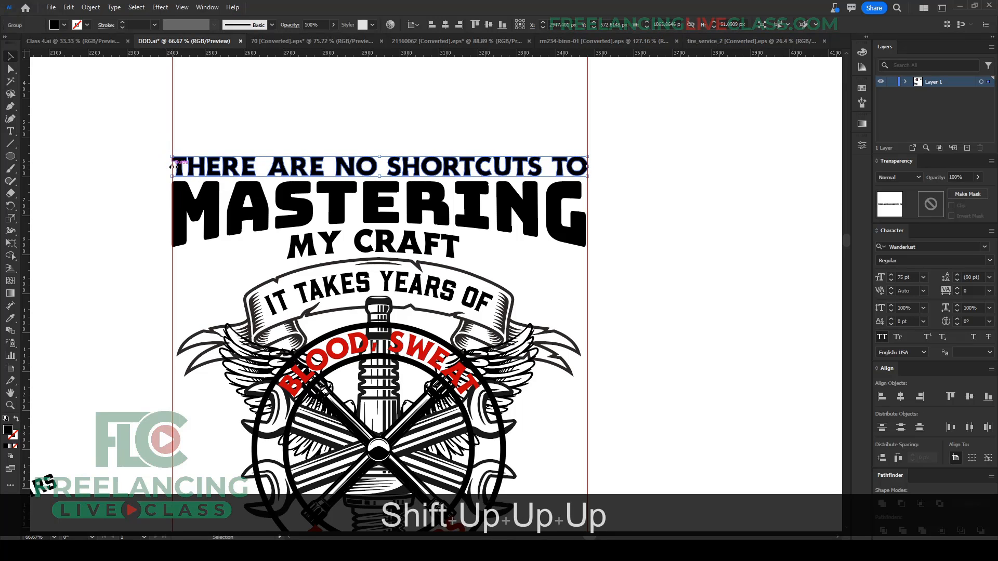
pyautogui.scroll(-1, 385, 177)
pyautogui.click(594, 304)
# Step: Widen "THE RIGHT TO BE CALLED A" on both sides so it spans the two vertical guides
pyautogui.scroll(-3, 594, 304)
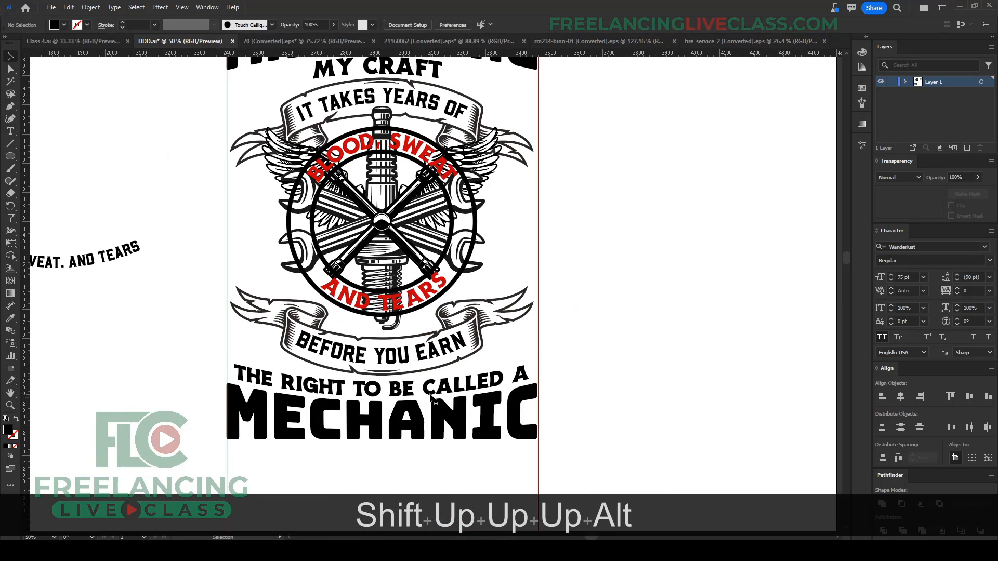
pyautogui.click(430, 397)
pyautogui.scroll(2, 543, 377)
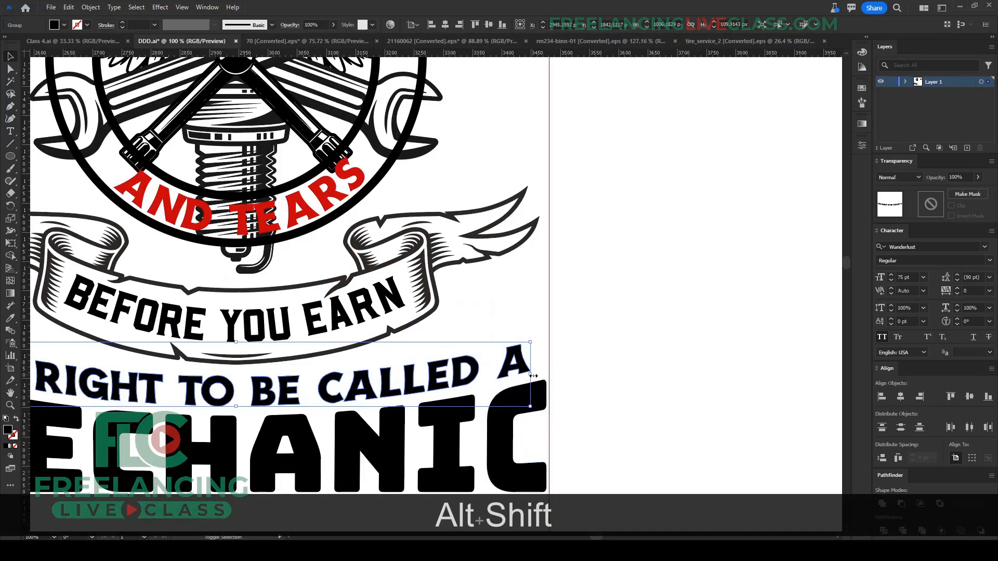
pyautogui.moveTo(534, 376); pyautogui.dragTo(553, 375)
pyautogui.moveTo(553, 376); pyautogui.dragTo(746, 349)
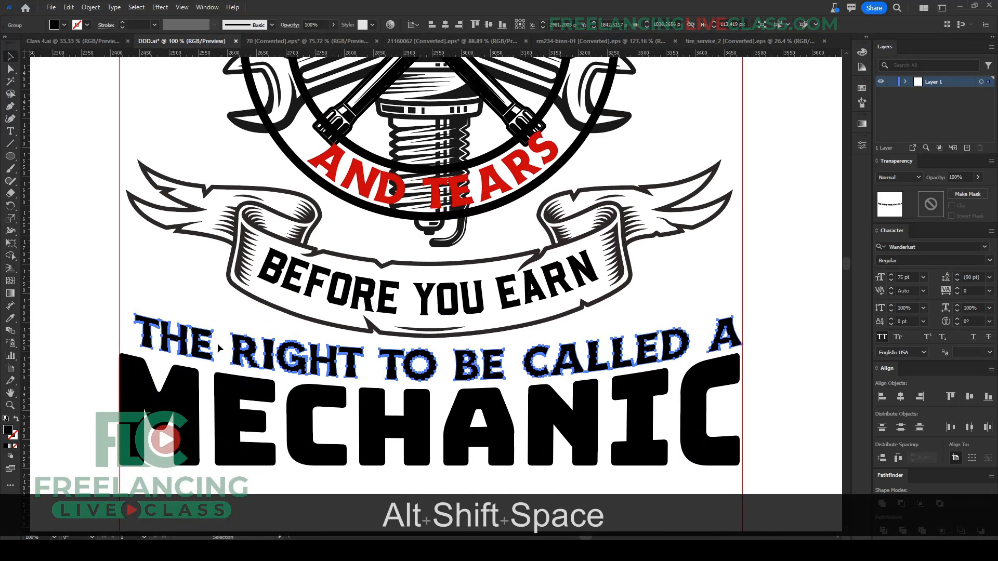
pyautogui.moveTo(134, 348); pyautogui.dragTo(118, 347)
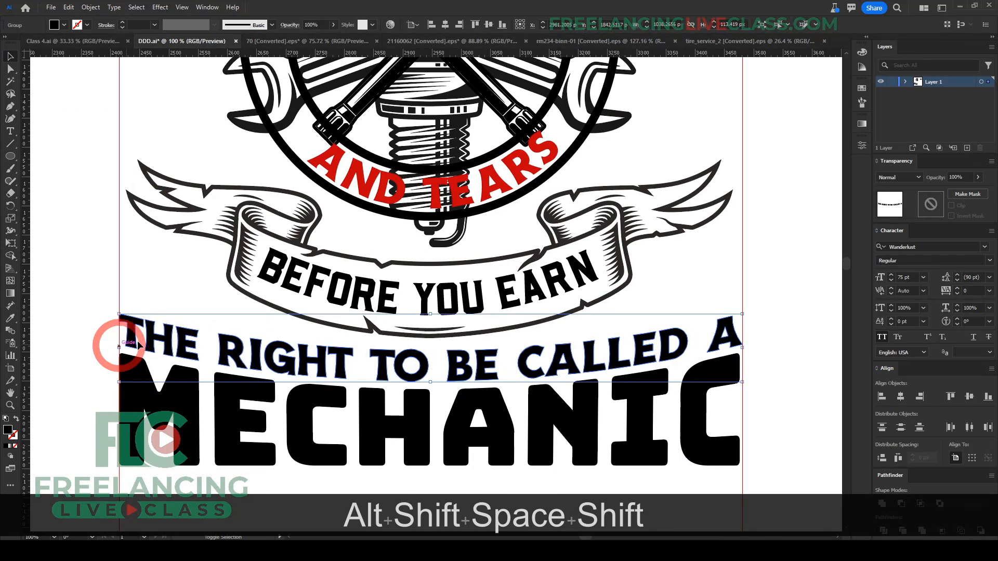
pyautogui.scroll(-1, 278, 319)
pyautogui.click(439, 430)
pyautogui.scroll(-1, 405, 366)
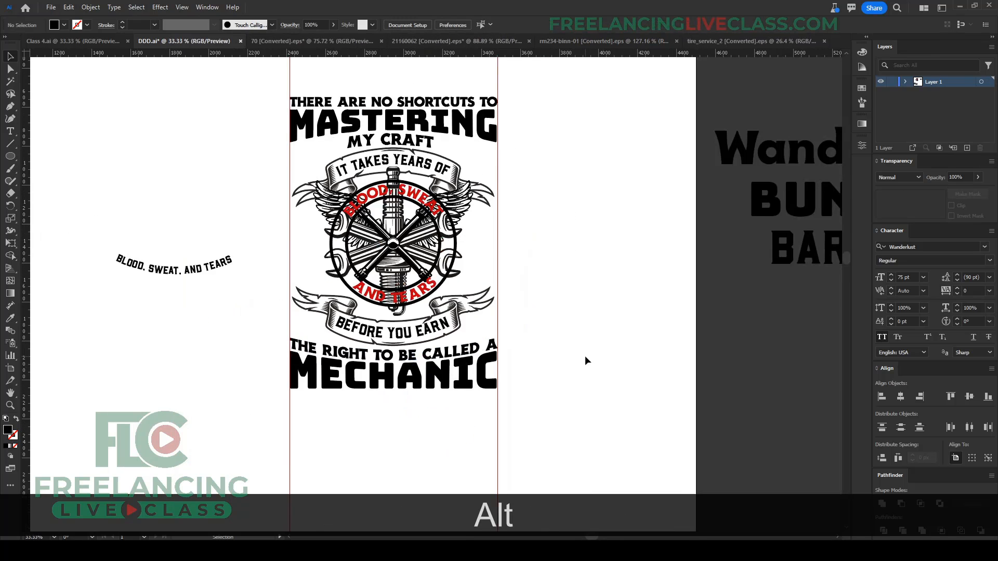
pyautogui.scroll(2, 586, 358)
pyautogui.scroll(2, 585, 358)
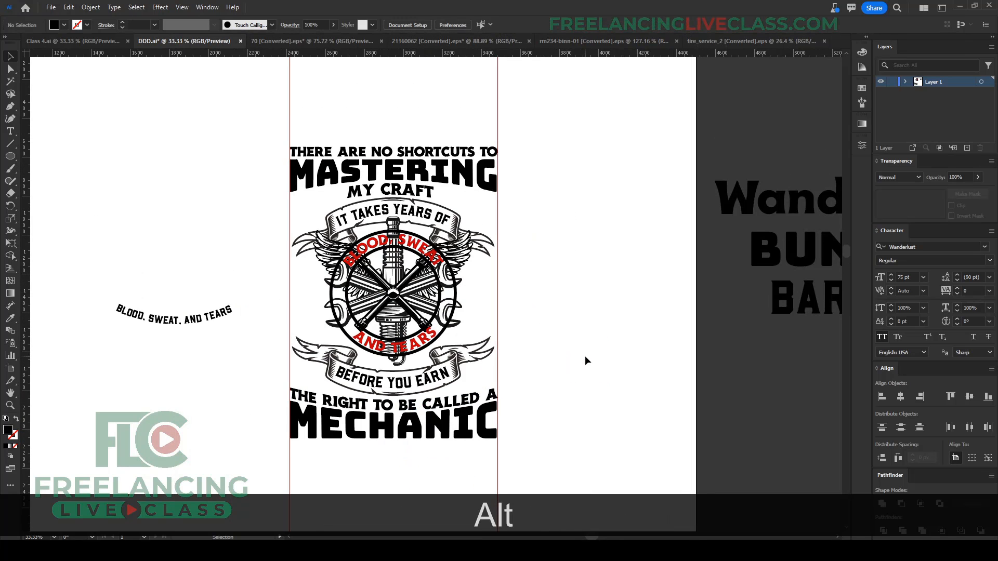
pyautogui.scroll(-1, 585, 355)
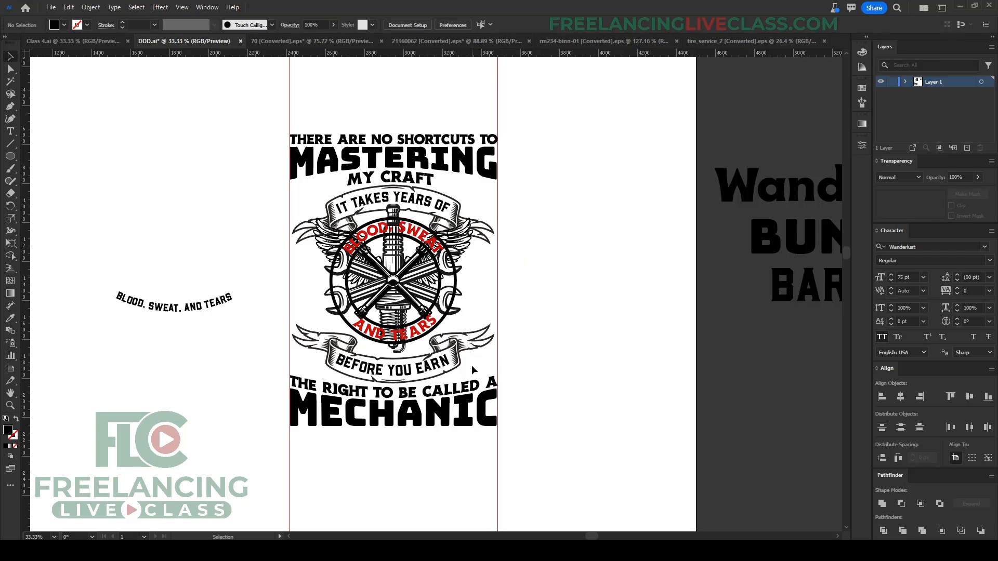
pyautogui.click(557, 298)
# Step: Move the lower ribbon together with its "BEFORE YOU EARN" text up by 50 px
pyautogui.scroll(1, 404, 309)
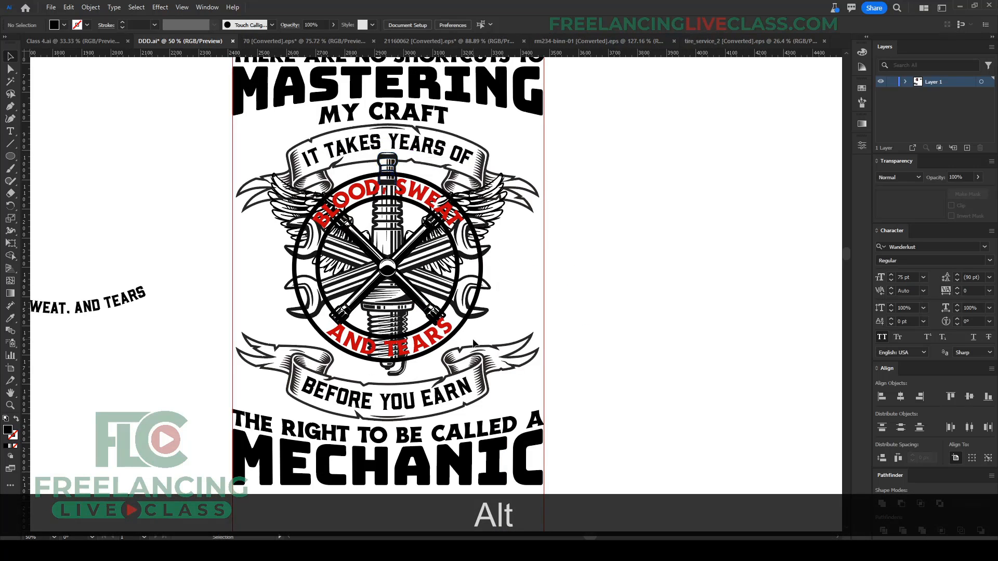
pyautogui.click(476, 358)
pyautogui.keyDown('shift'); pyautogui.click(445, 400); pyautogui.keyUp('shift')
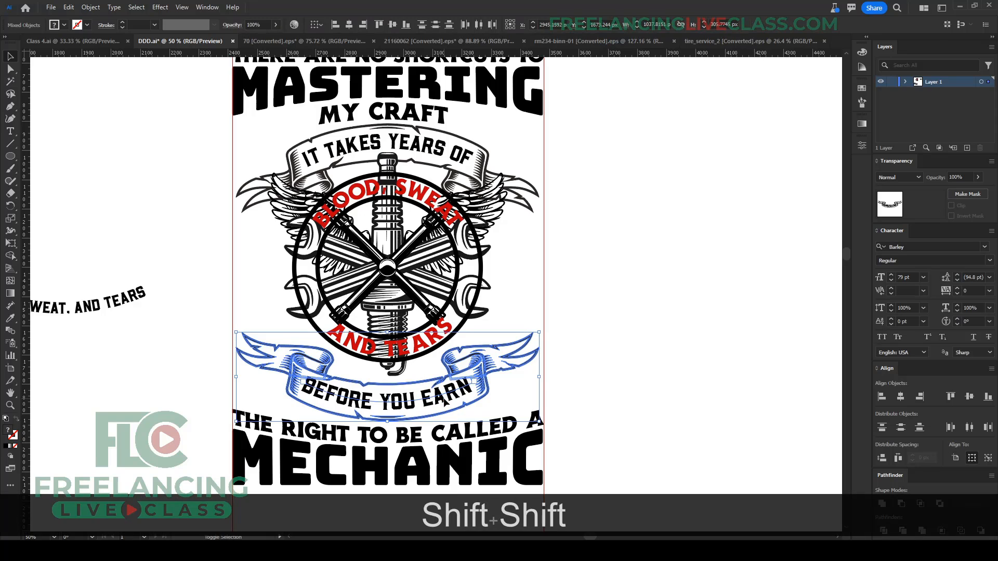
pyautogui.press('Up')
pyautogui.press('Up')
pyautogui.press('Up')
pyautogui.press('Up')
pyautogui.press('Up')
pyautogui.press('Up')
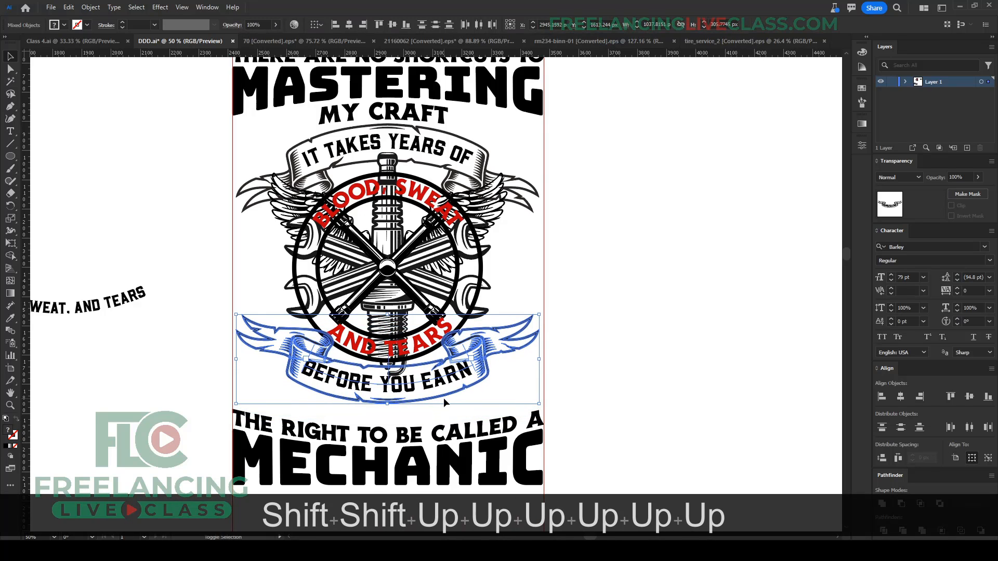
pyautogui.hotkey('shift', 'Down')
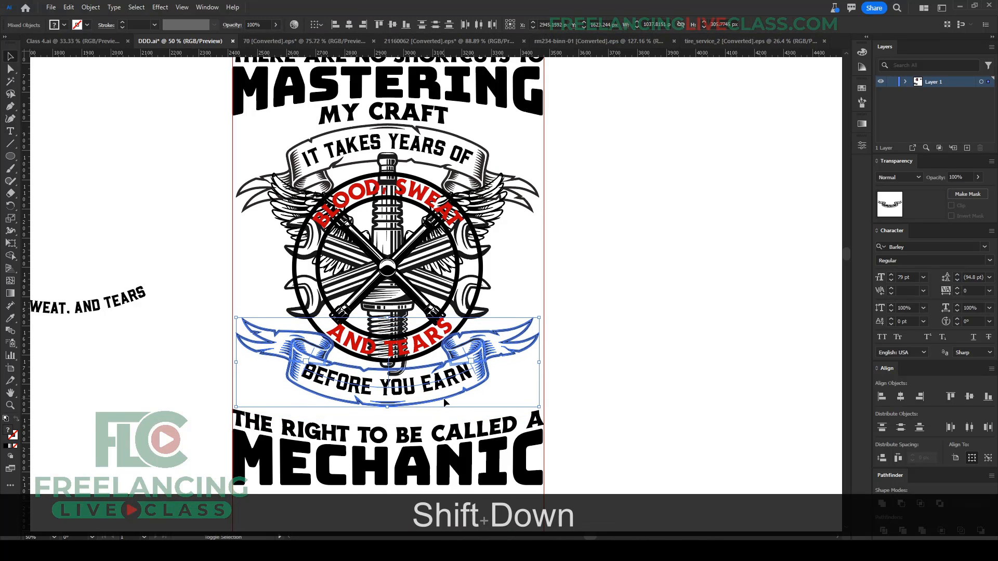
pyautogui.hotkey('shift', 'Up')
pyautogui.hotkey('shift', 'Down')
pyautogui.click(523, 375)
# Step: Move "THE RIGHT TO BE CALLED A" and "MECHANIC" together up by about 58 px, close beneath the lower ribbon
pyautogui.scroll(-1, 435, 323)
pyautogui.moveTo(426, 402); pyautogui.dragTo(425, 401)
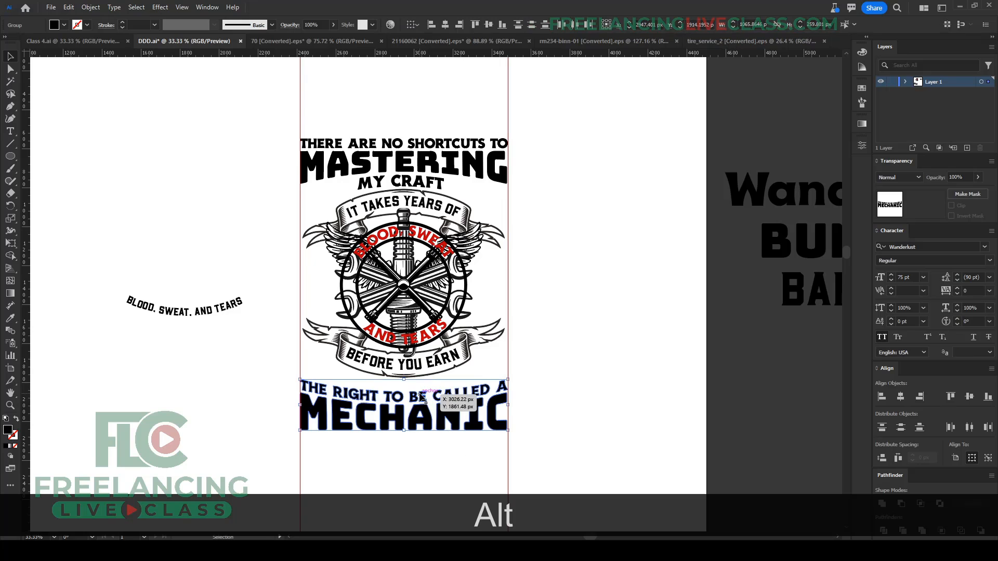
pyautogui.hotkey('shift', 'Up')
pyautogui.hotkey('shift', 'Up')
pyautogui.hotkey('shift', 'Up')
pyautogui.hotkey('shift', 'Up')
pyautogui.hotkey('shift', 'Up')
pyautogui.hotkey('shift', 'Up')
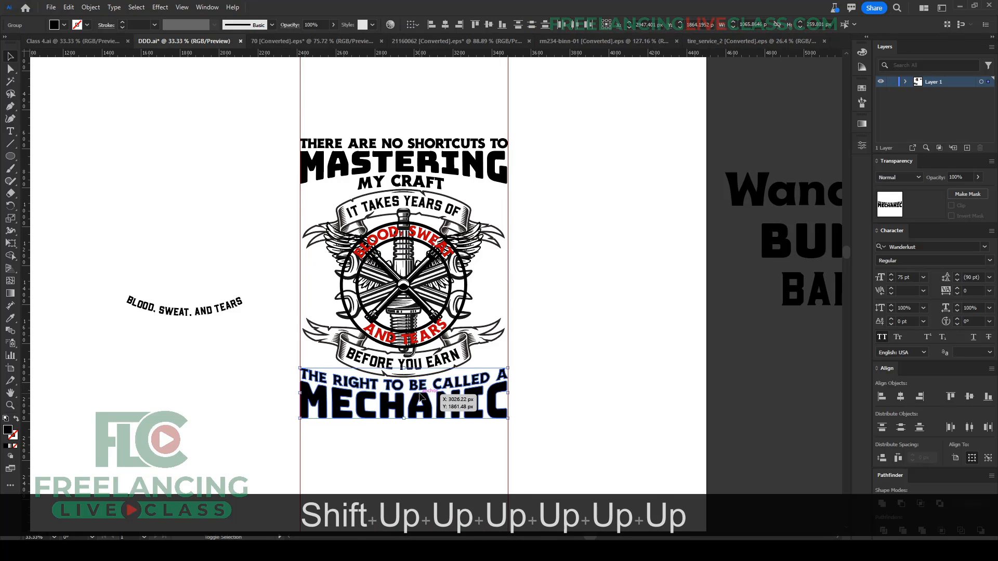
pyautogui.hotkey('shift', 'Down')
pyautogui.hotkey('shift', 'Down')
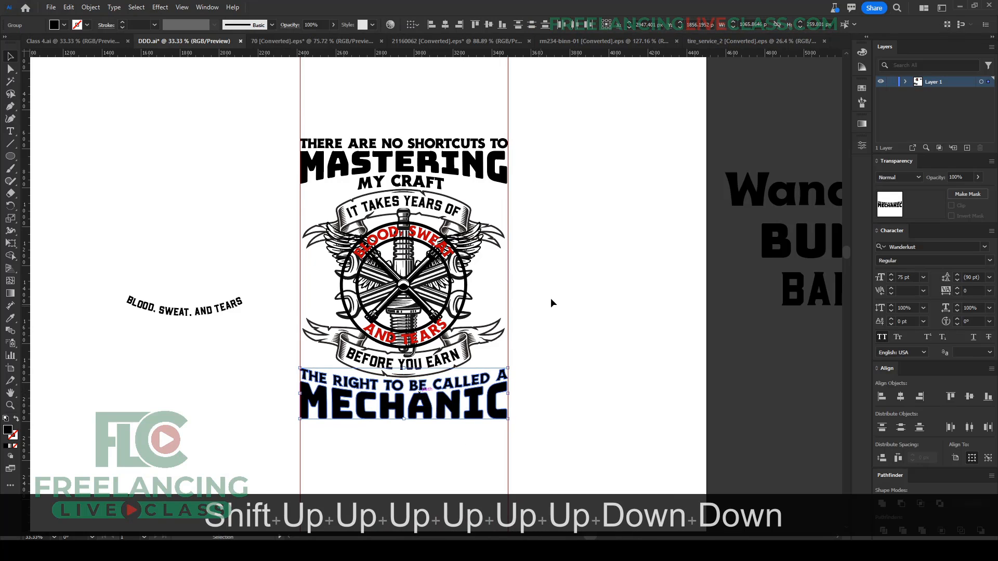
pyautogui.click(555, 300)
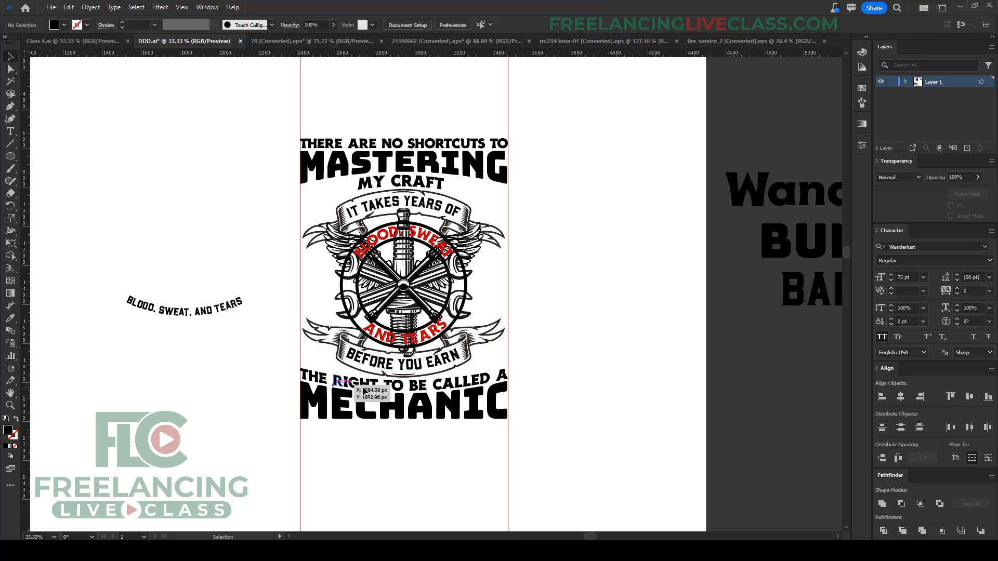
pyautogui.click(583, 402)
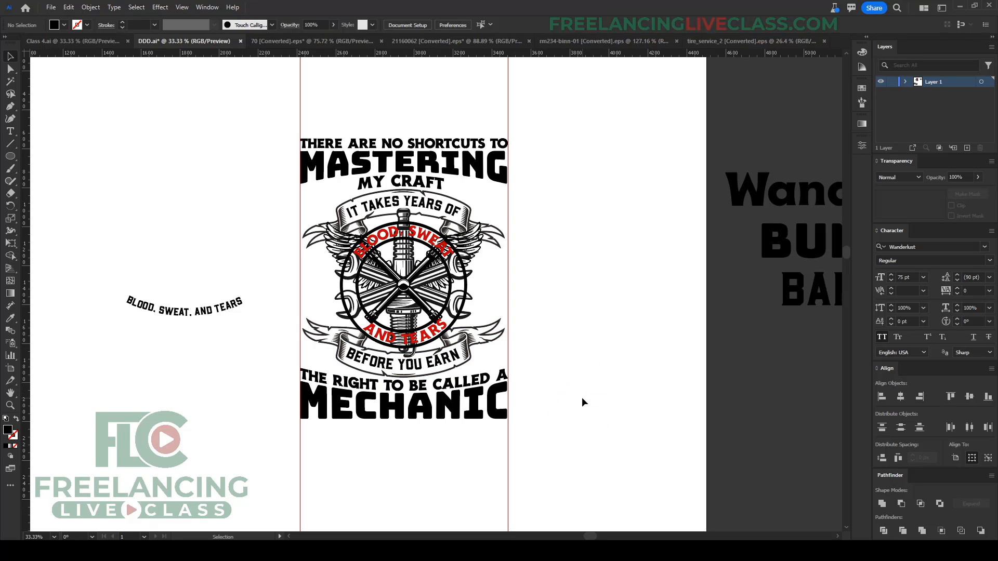
pyautogui.click(583, 401)
pyautogui.click(575, 315)
pyautogui.scroll(1, 429, 223)
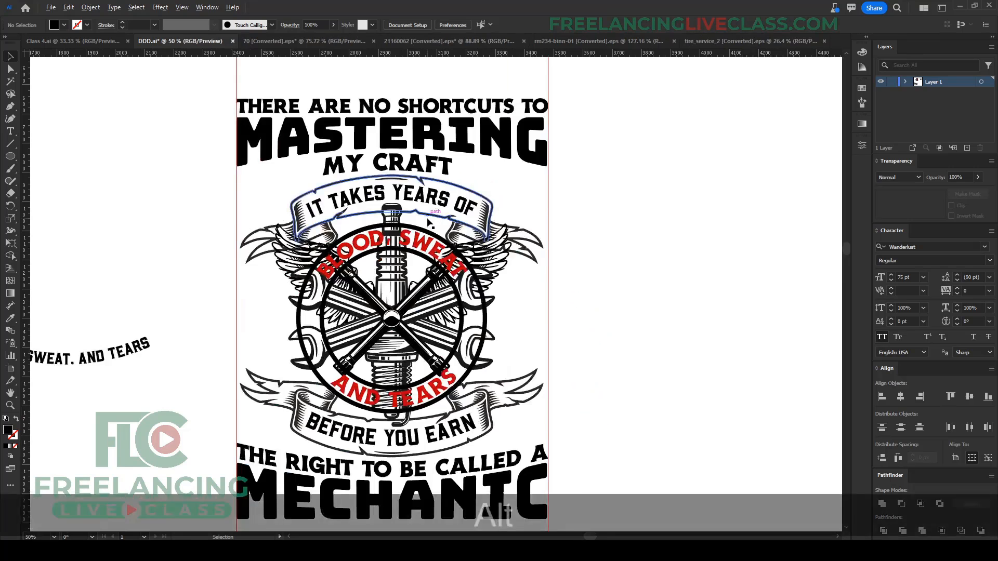
pyautogui.scroll(1, 429, 223)
pyautogui.scroll(-1, 426, 217)
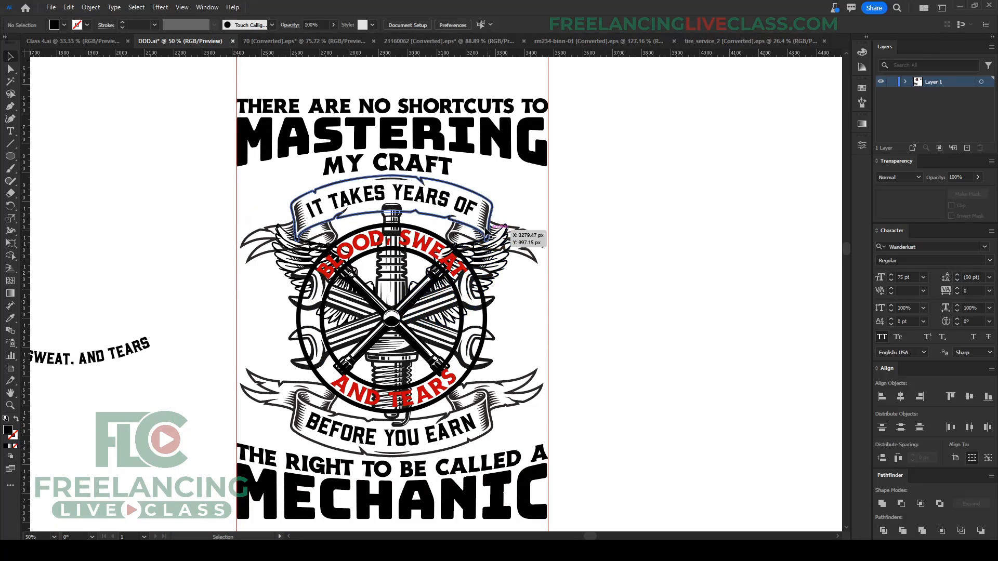
# Step: Ungroup the winged spark plug and crossed wrenches artwork, and select its pair of wings
pyautogui.click(486, 232)
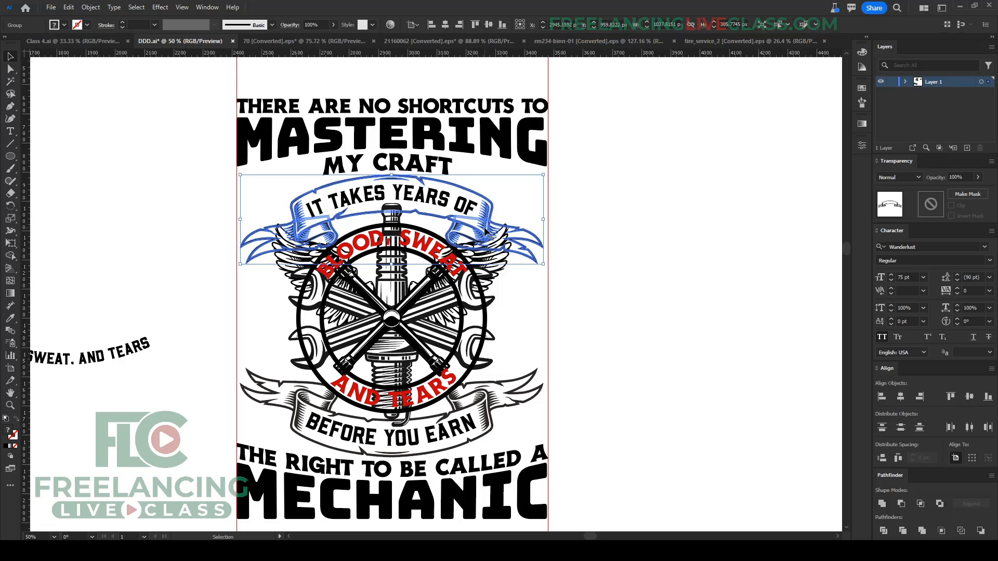
pyautogui.scroll(1, 407, 219)
pyautogui.click(535, 278)
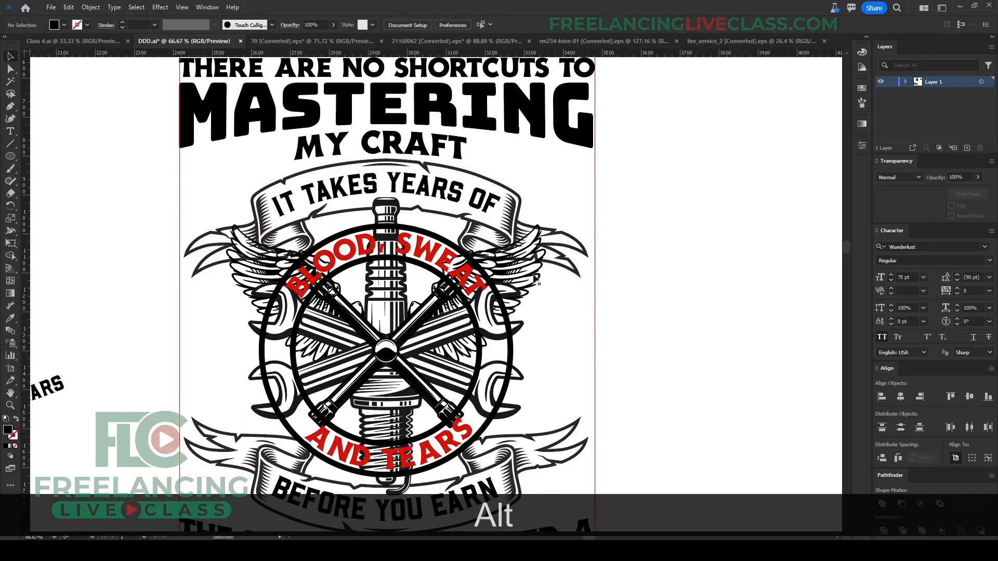
pyautogui.click(530, 275)
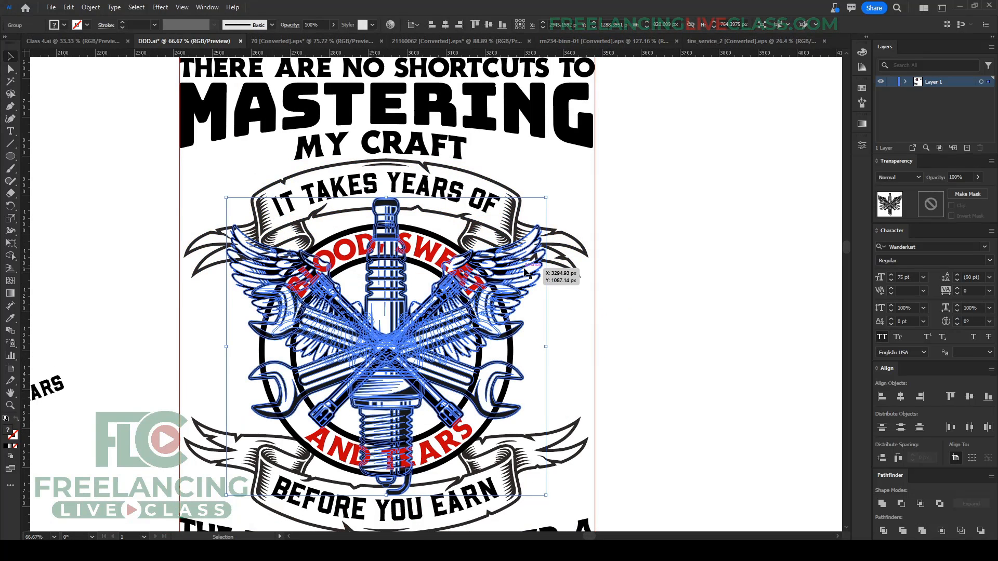
pyautogui.rightClick(526, 270)
pyautogui.click(677, 368)
pyautogui.click(677, 368)
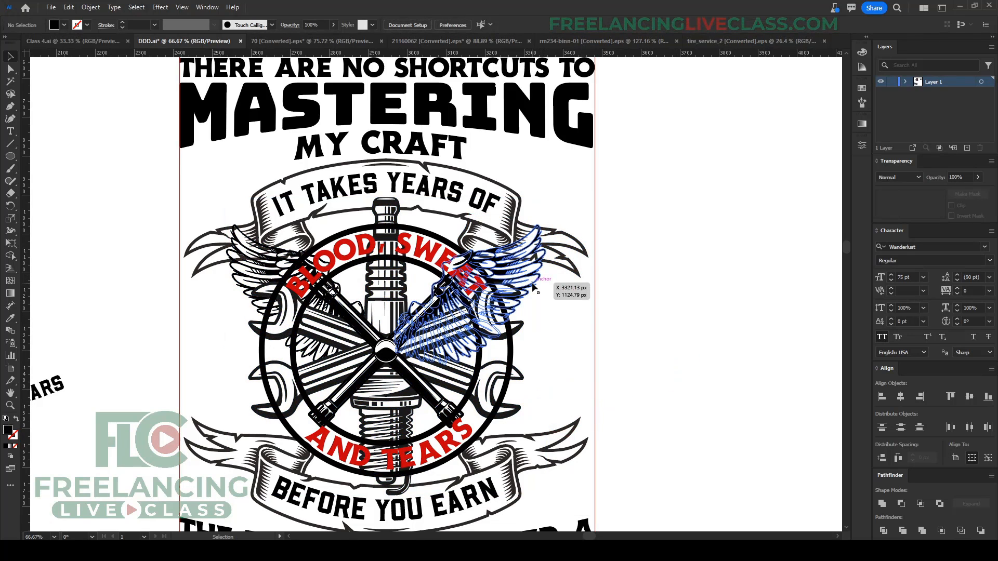
pyautogui.moveTo(408, 282); pyautogui.dragTo(549, 246)
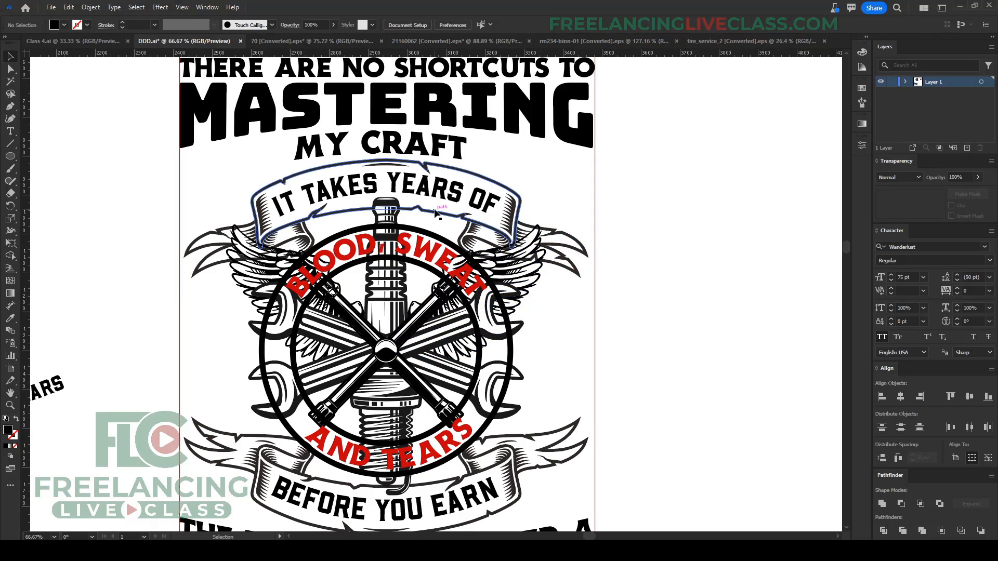
pyautogui.hotkey('ctrl', 'z')
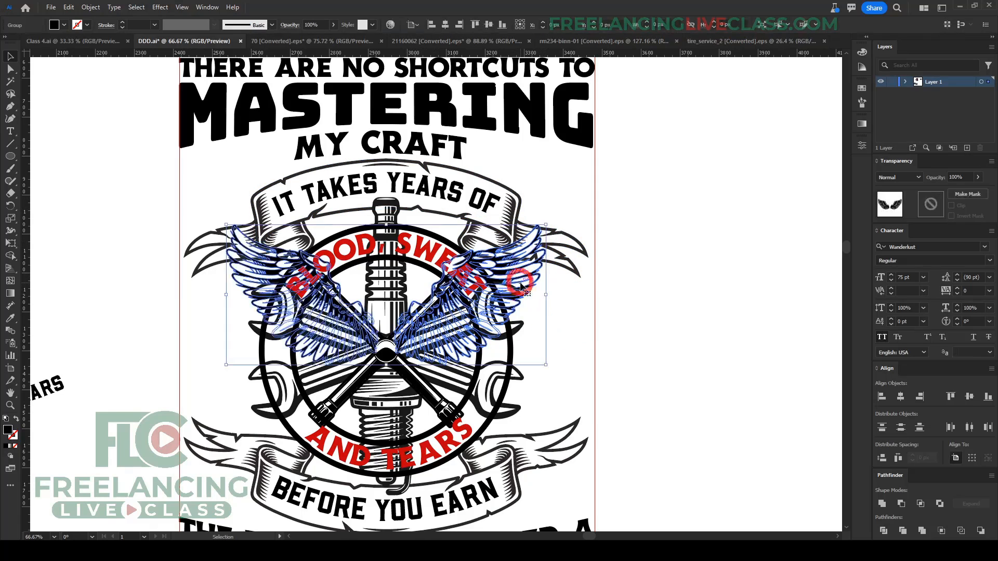
# Step: Offset the wings' paths by 6 px with miter joins and cut the resulting wing shapes
pyautogui.hotkey('ctrl', 'alt', 'f')
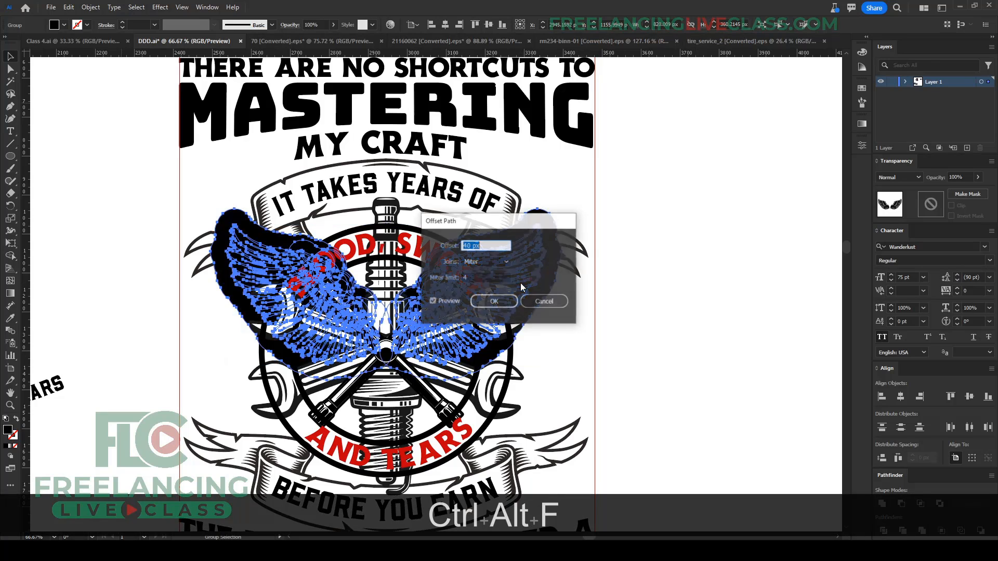
pyautogui.moveTo(489, 218); pyautogui.dragTo(694, 198)
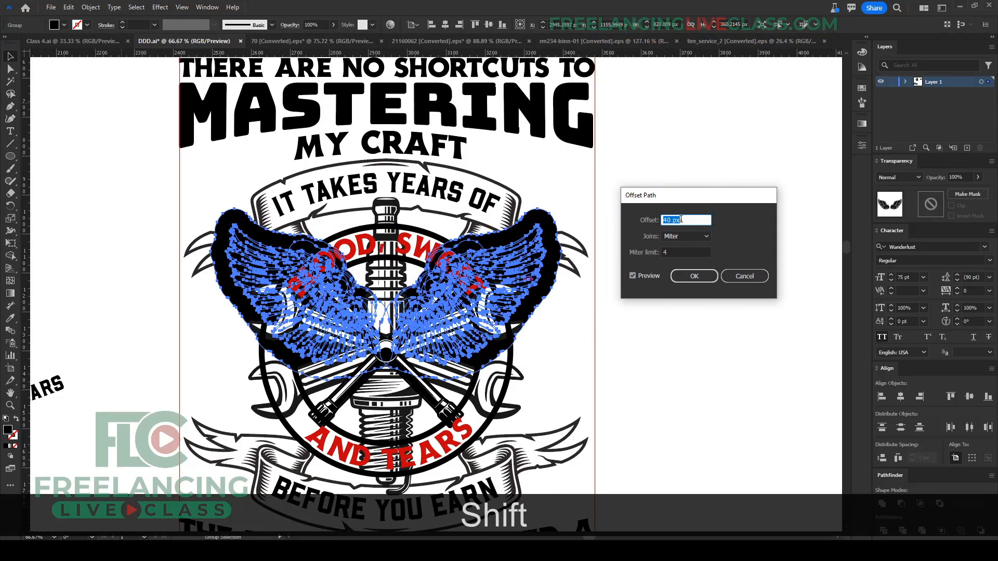
pyautogui.scroll(-3, 681, 219)
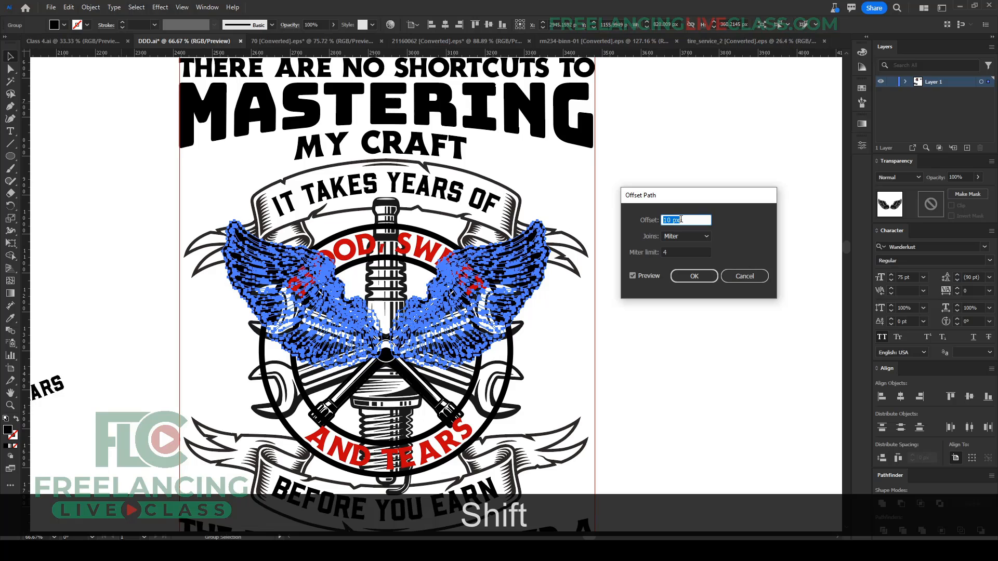
pyautogui.scroll(-4, 681, 219)
pyautogui.click(690, 276)
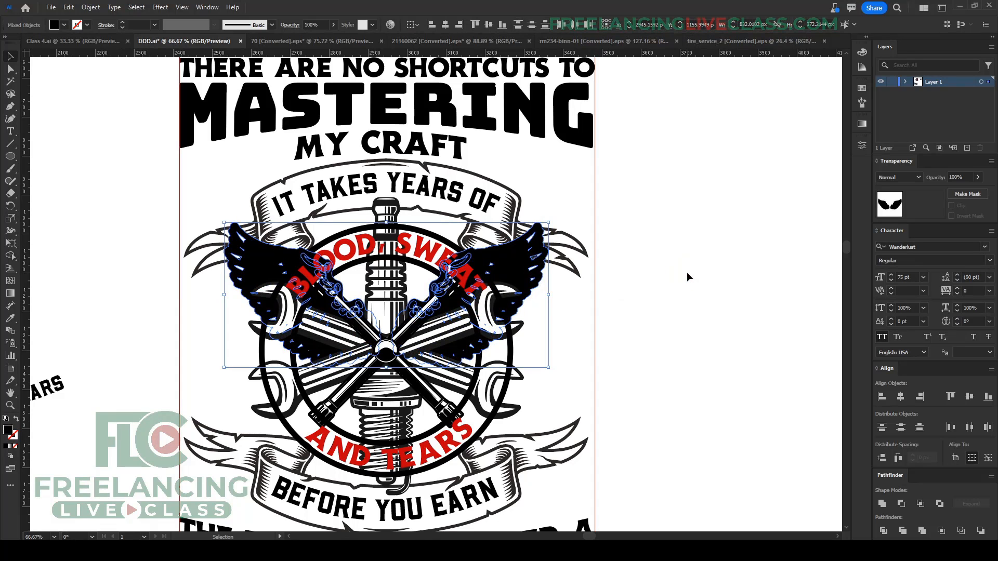
pyautogui.hotkey('ctrl', 'x')
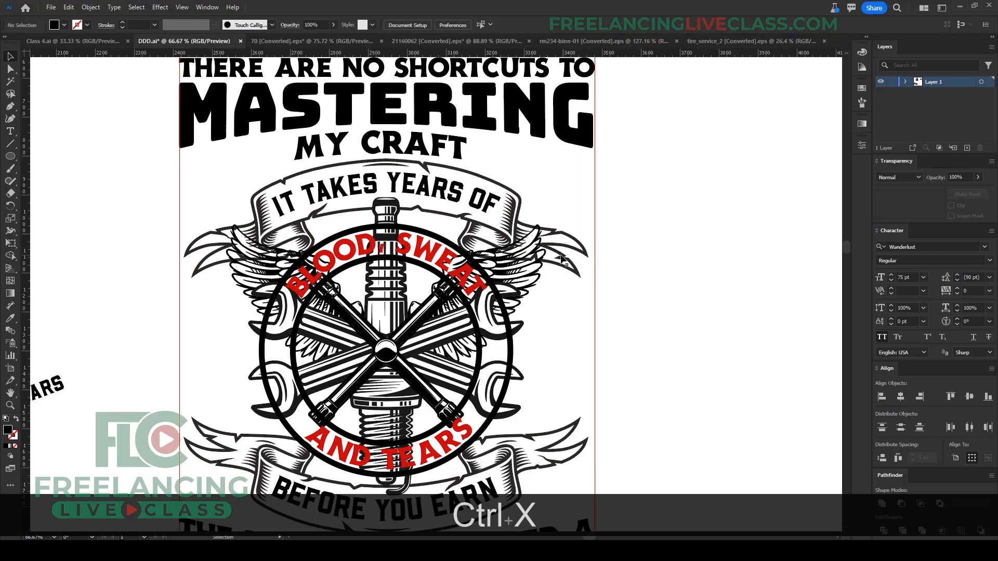
# Step: In a new opacity mask with Clip off on the upper ribbon, paste the wing shapes in place and unite them
pyautogui.click(563, 260)
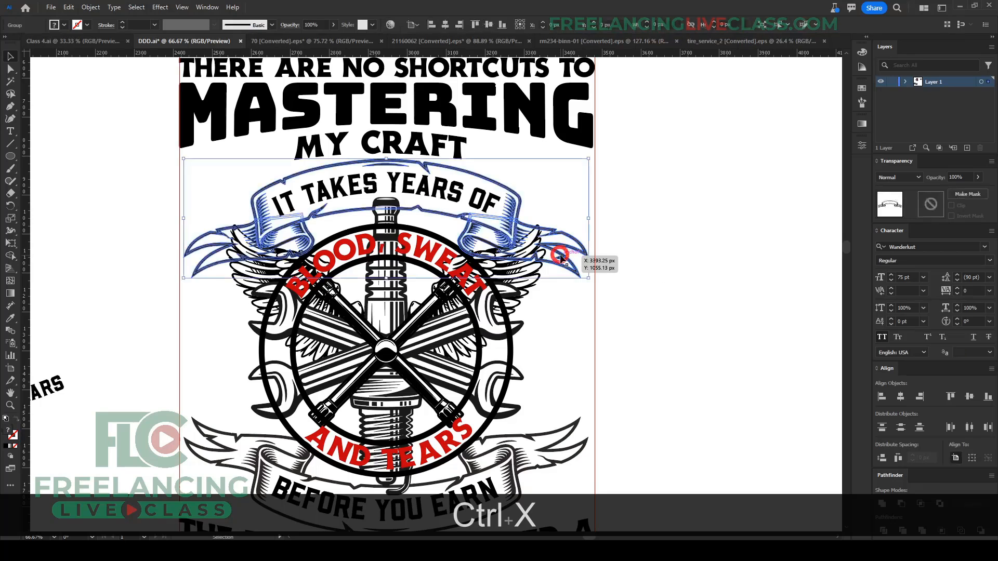
pyautogui.click(931, 204)
pyautogui.click(953, 205)
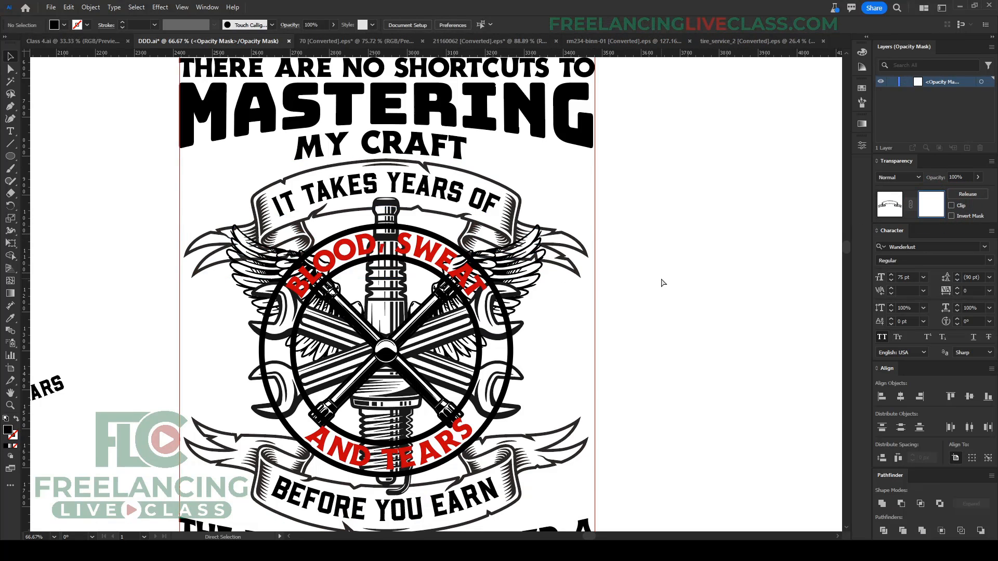
pyautogui.press('ctrl')
pyautogui.hotkey('ctrl', 'f')
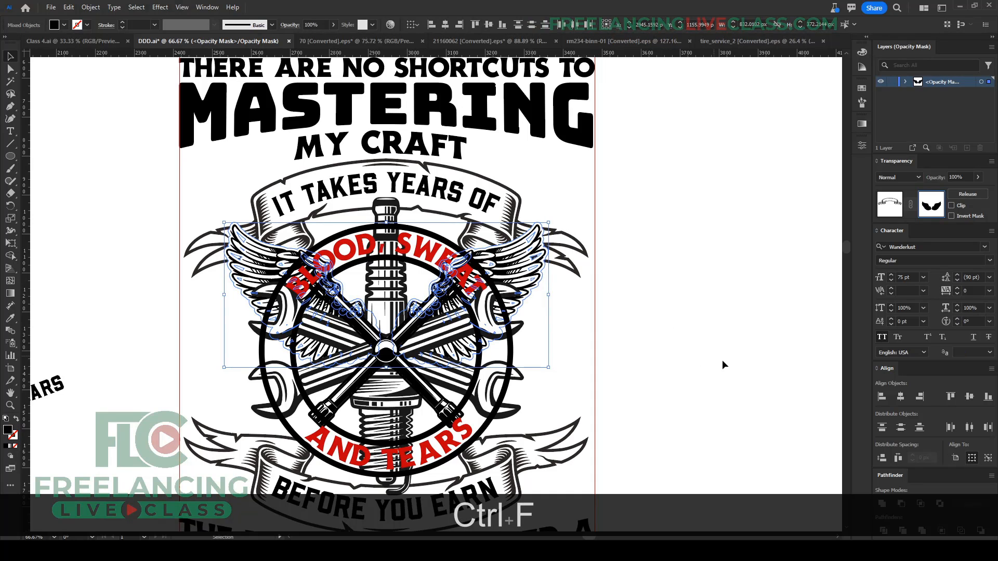
pyautogui.click(922, 530)
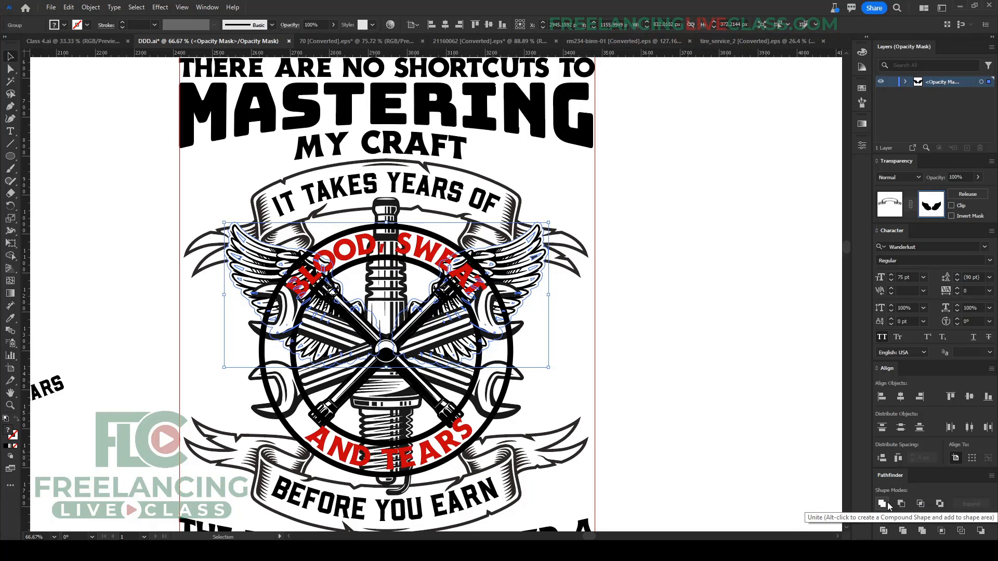
pyautogui.click(619, 329)
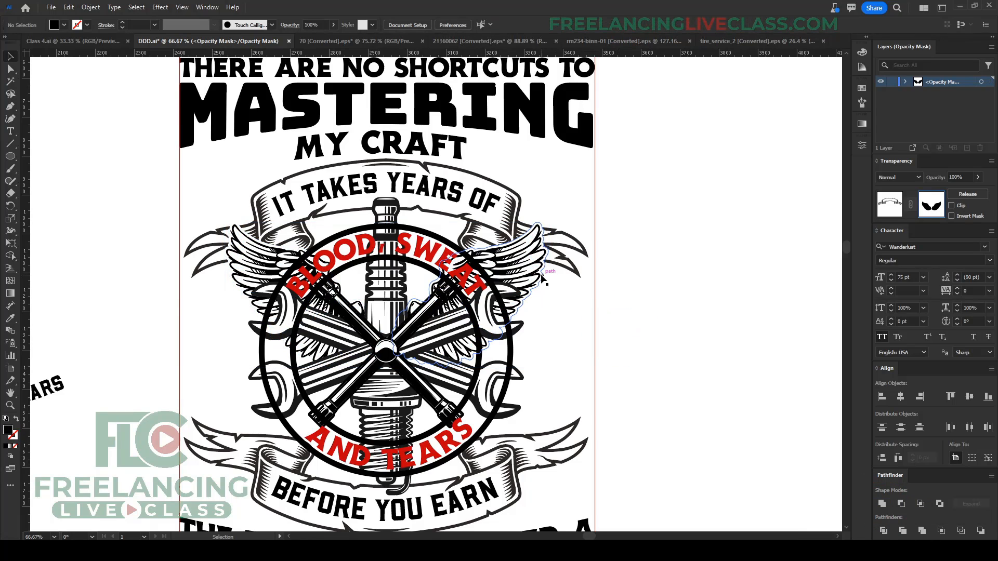
# Step: Examine the fill color of the wing shape in the mask and how it hides the ribbon around the wings
pyautogui.click(526, 267)
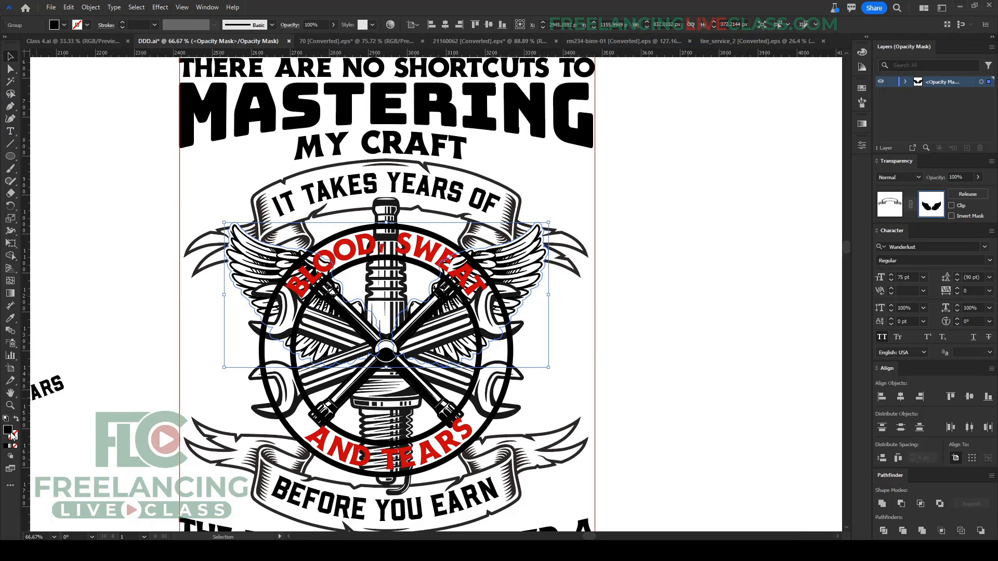
pyautogui.click(64, 25)
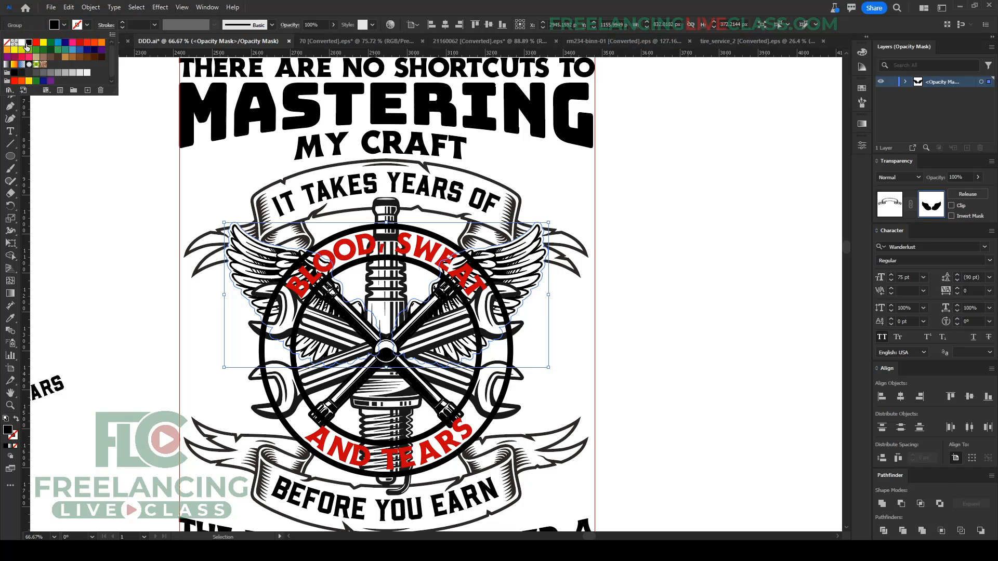
pyautogui.click(82, 207)
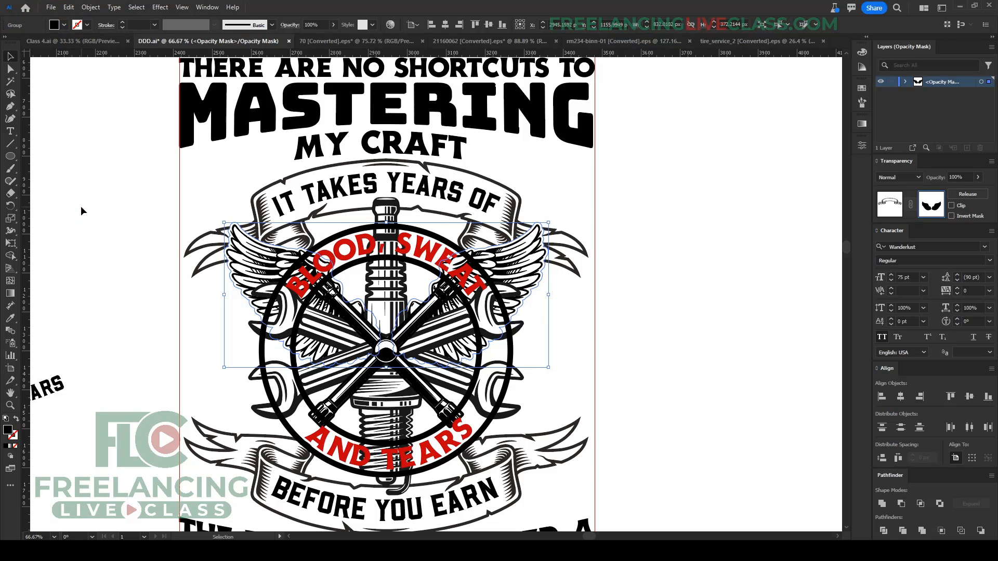
pyautogui.doubleClick(8, 431)
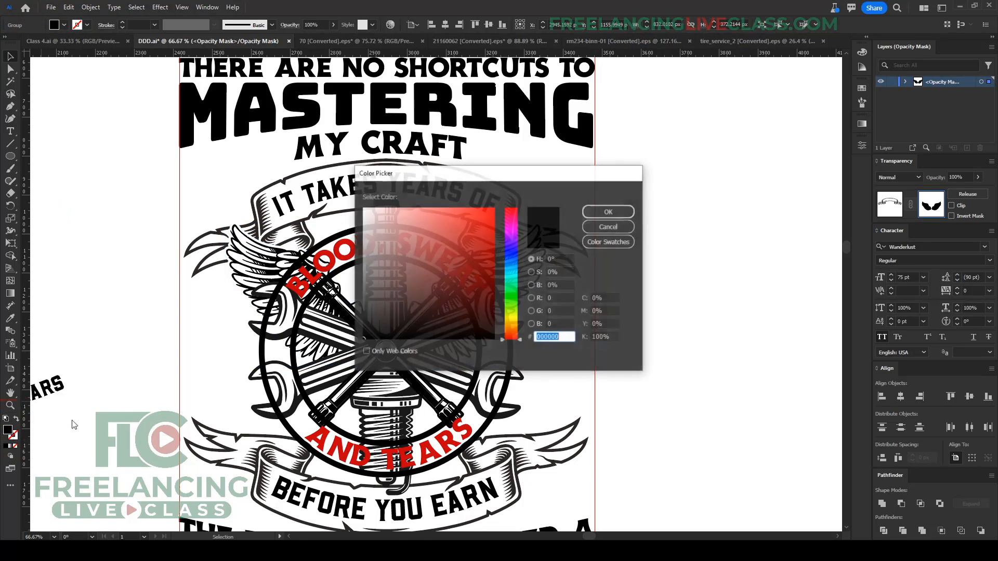
pyautogui.click(615, 223)
pyautogui.click(666, 326)
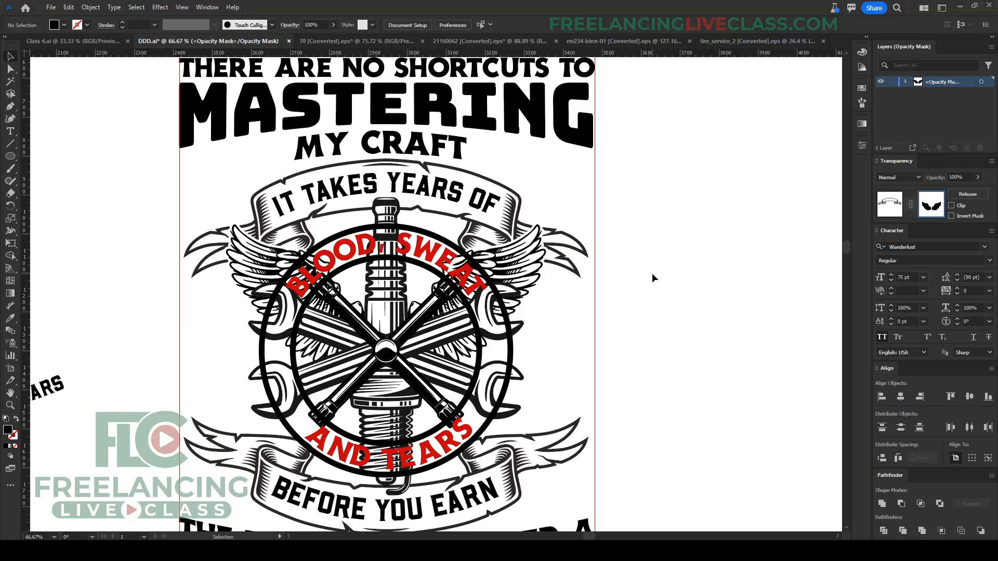
pyautogui.scroll(2, 508, 253)
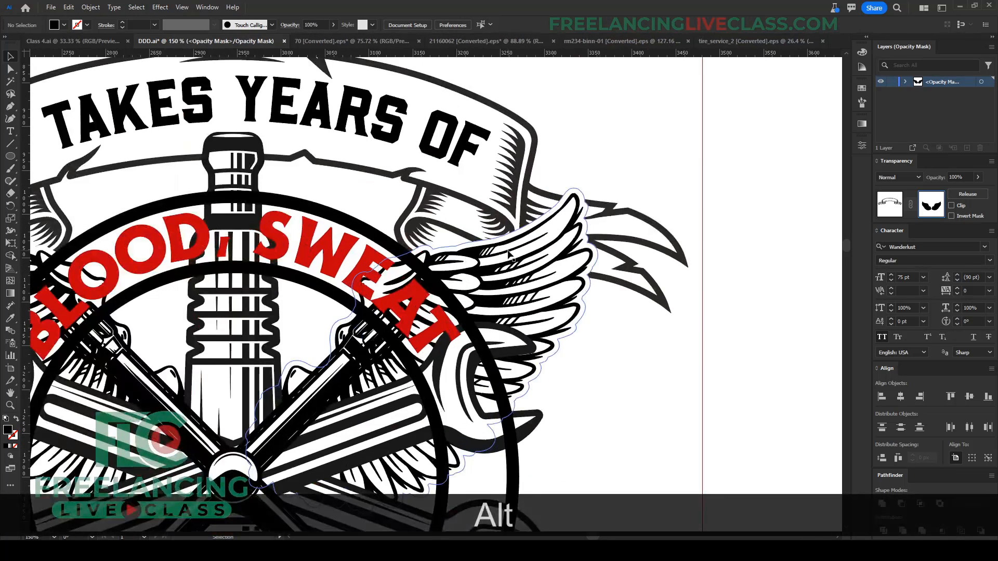
pyautogui.scroll(-1, 508, 252)
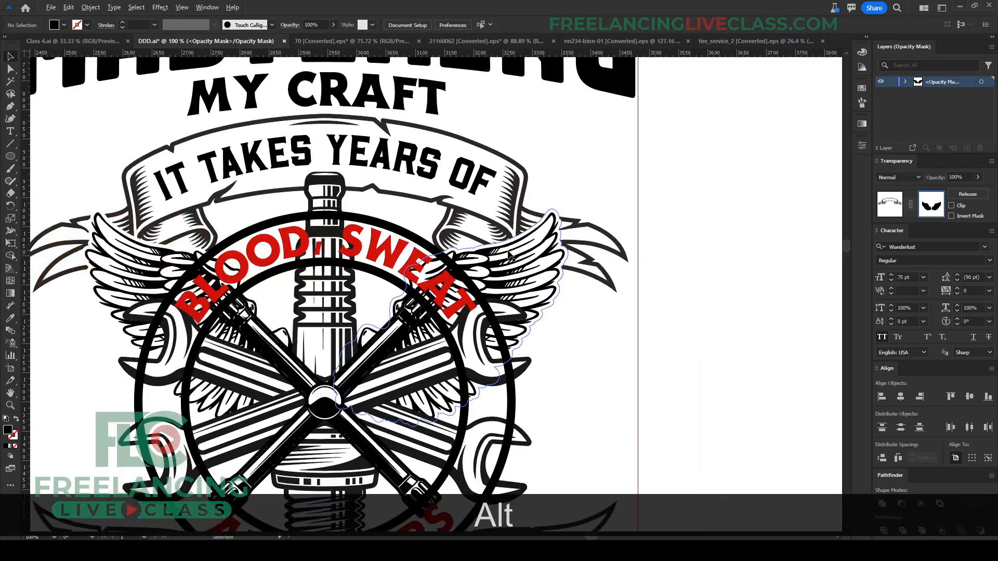
# Step: Exit opacity mask editing and return to the main artwork with nothing selected
pyautogui.click(890, 204)
pyautogui.click(702, 276)
pyautogui.scroll(-1, 504, 223)
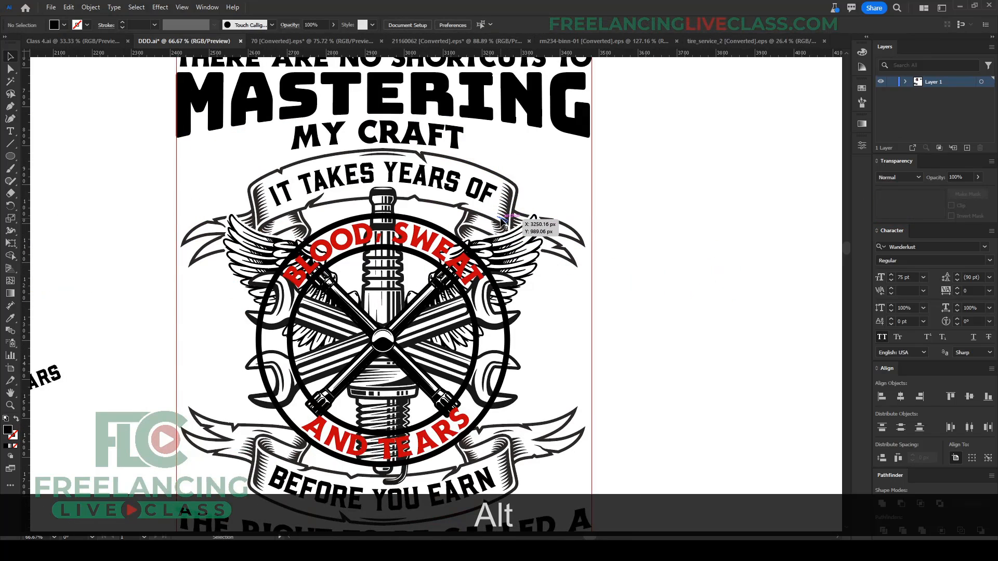
pyautogui.click(501, 221)
pyautogui.click(538, 315)
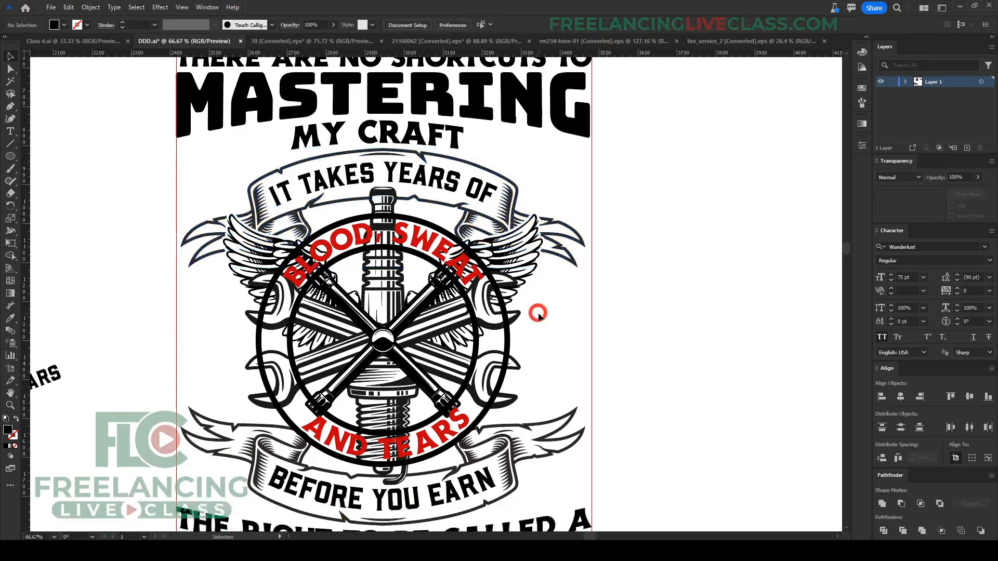
pyautogui.scroll(-1, 538, 315)
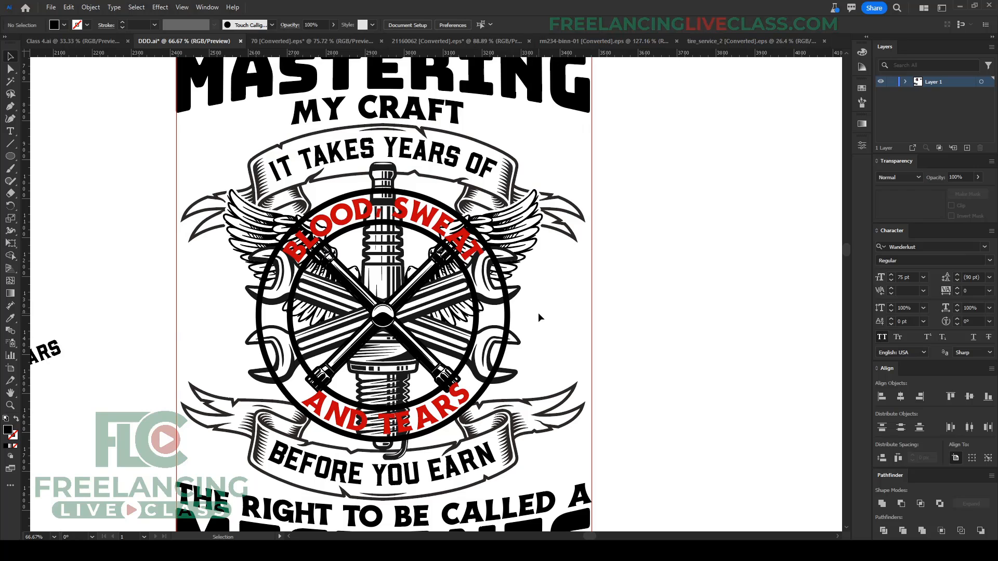
# Step: Offset the lower ribbon's paths by 6 px with miter joins and cut the resulting shapes
pyautogui.click(497, 435)
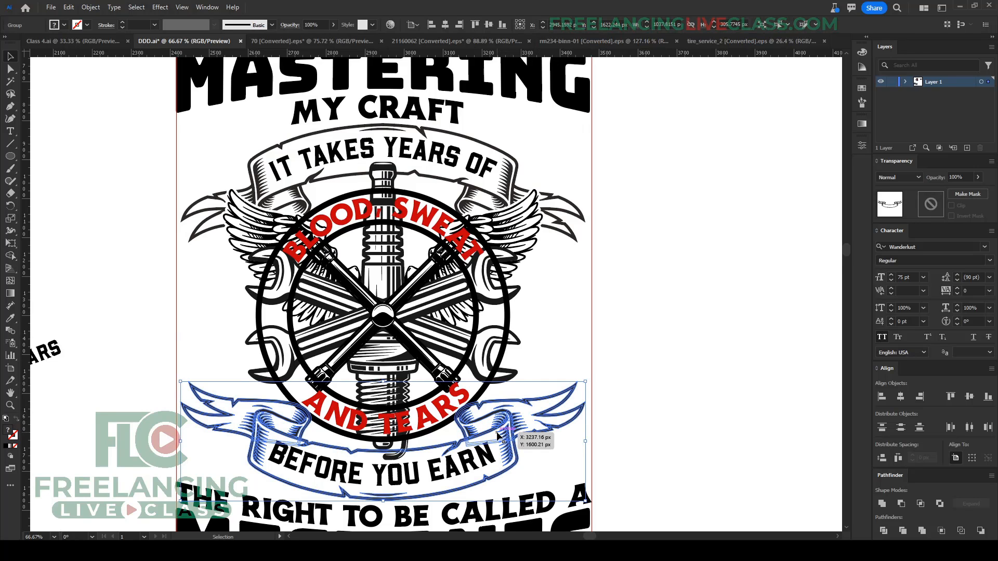
pyautogui.hotkey('ctrl', 'alt', 'f')
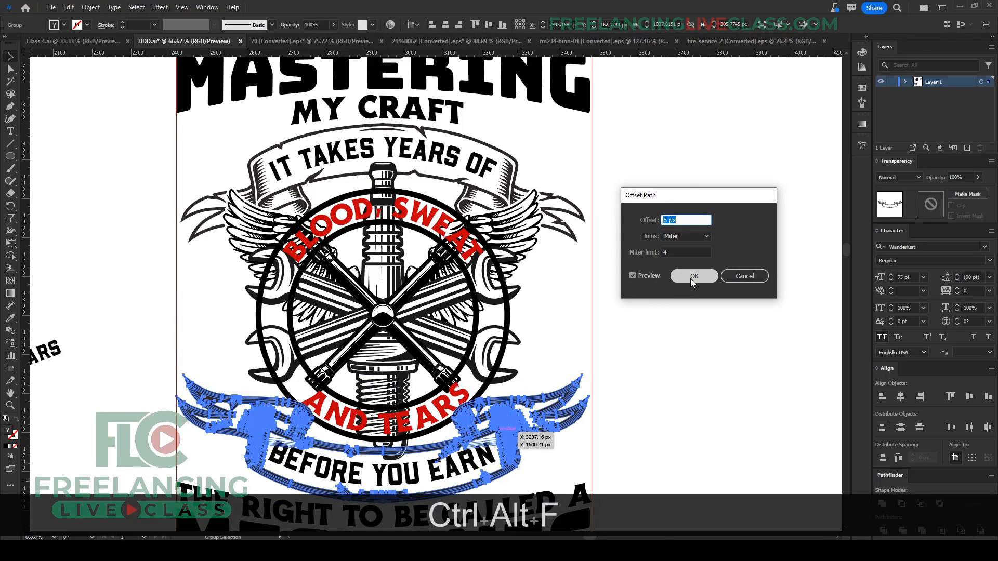
pyautogui.click(694, 276)
pyautogui.hotkey('ctrl', 'x')
pyautogui.scroll(-3, 552, 333)
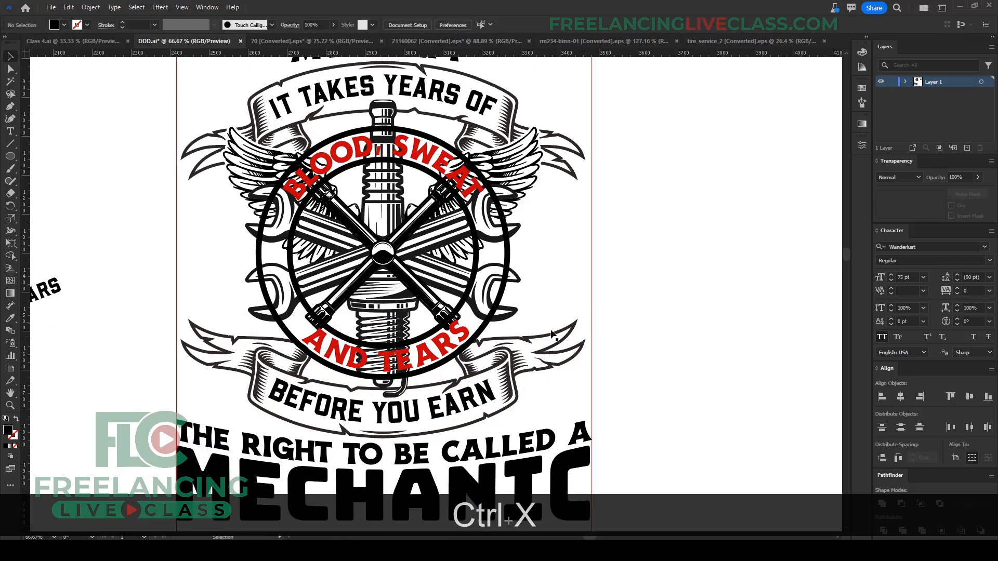
# Step: Group the ring's outer and inner circles with the "AND TEARS" circular text
pyautogui.click(470, 339)
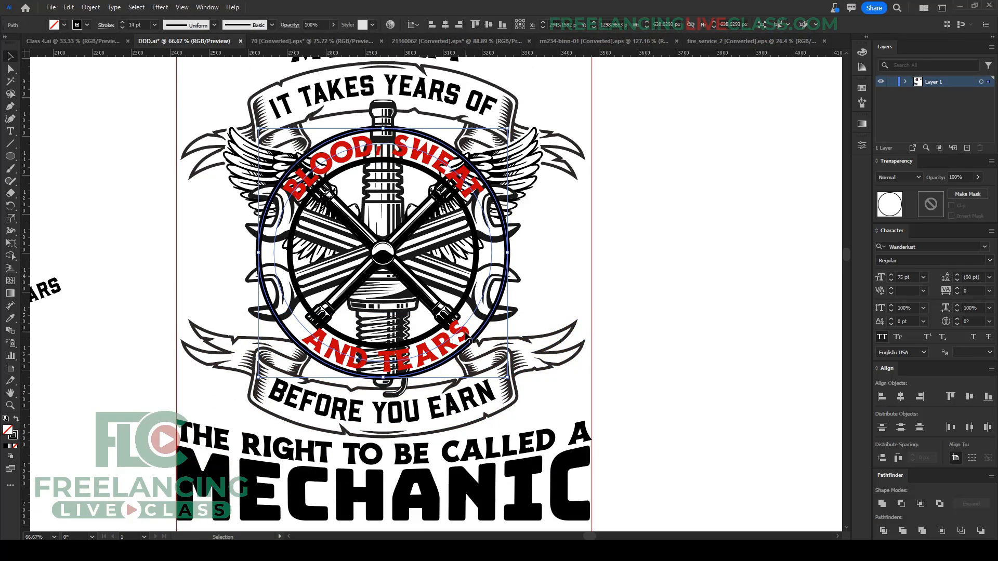
pyautogui.keyDown('shift'); pyautogui.click(462, 307); pyautogui.keyUp('shift')
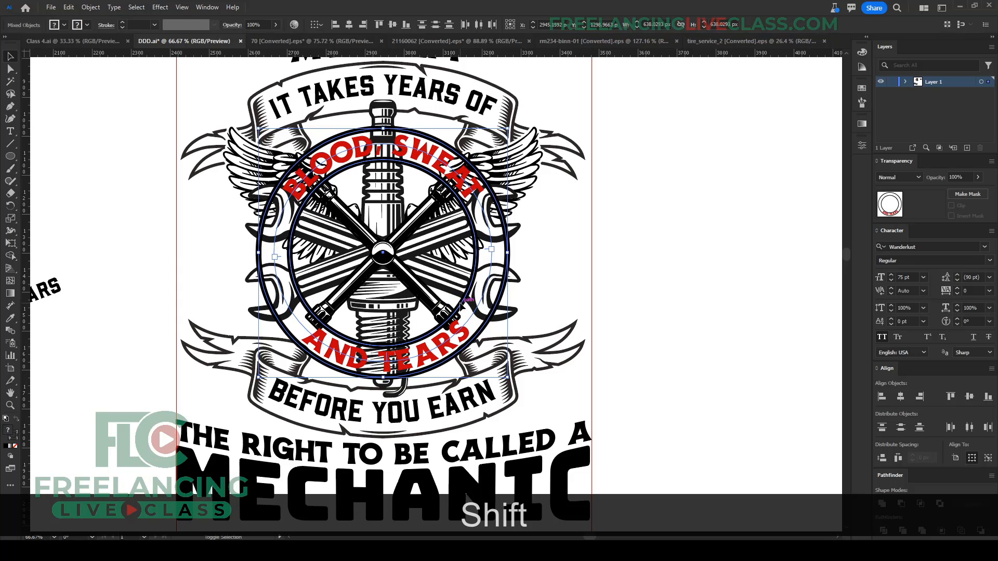
pyautogui.hotkey('ctrl', 'shift', 'g')
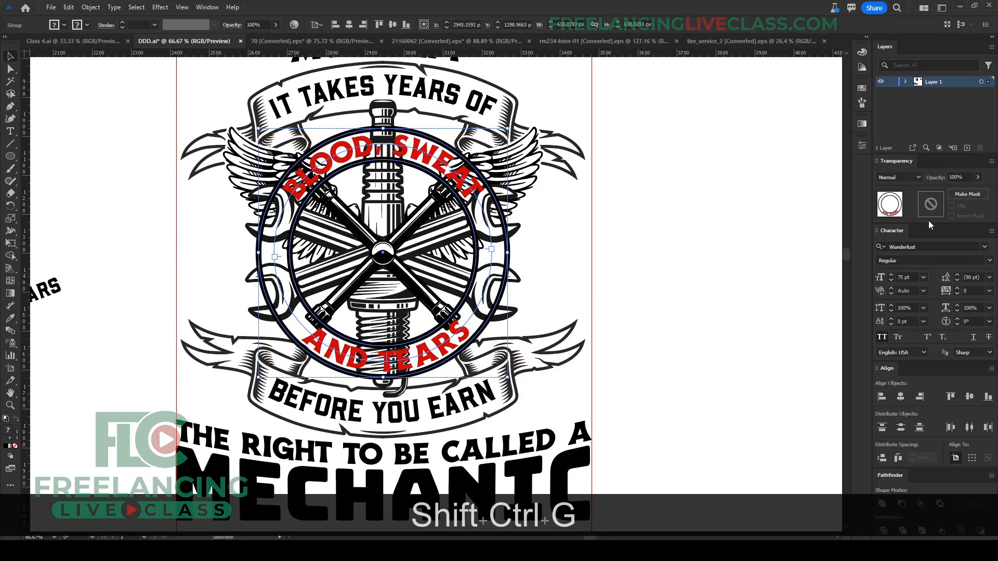
# Step: Try to add an opacity mask to the ring group
pyautogui.click(939, 208)
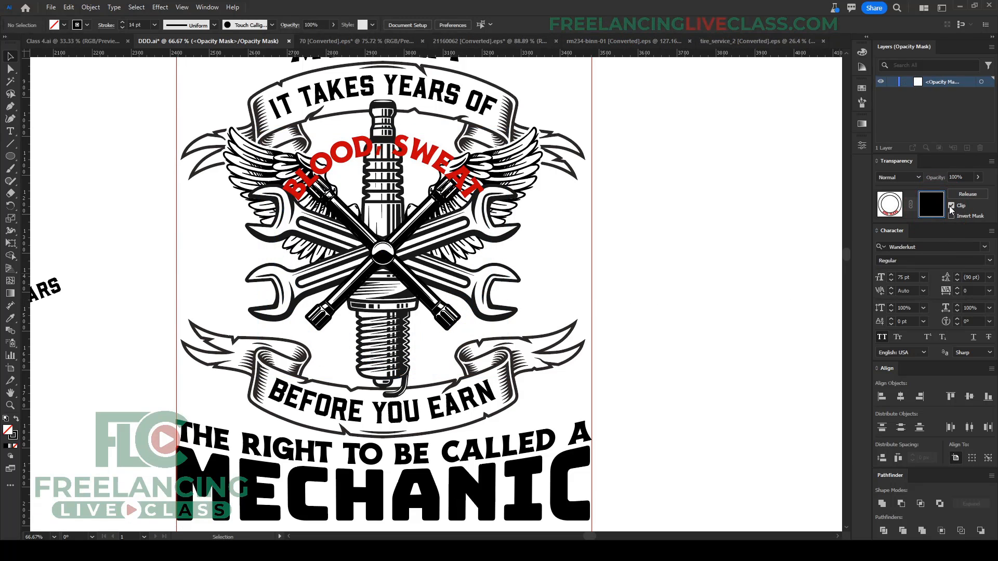
pyautogui.click(961, 195)
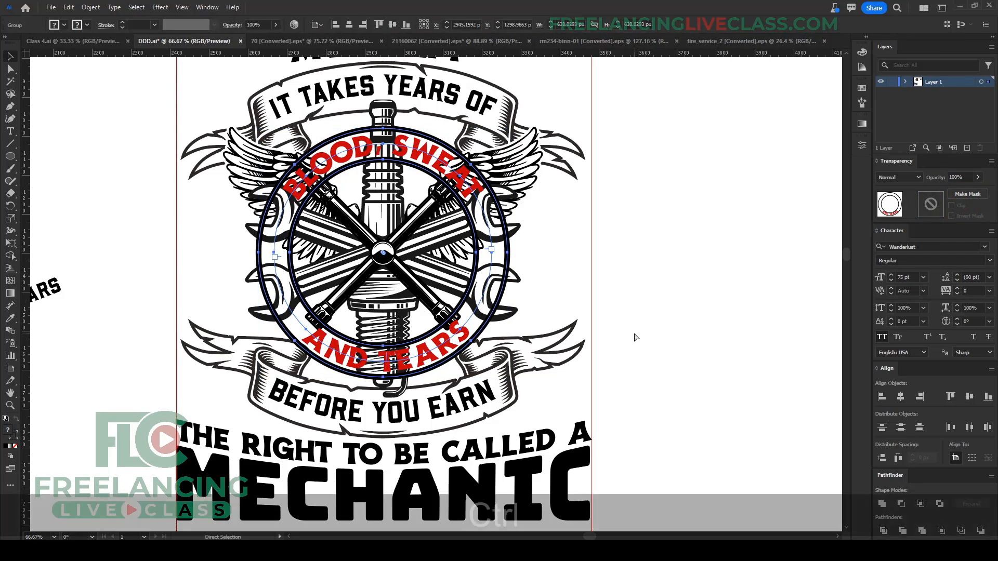
pyautogui.hotkey('ctrl', 'z')
pyautogui.hotkey('ctrl', 'z')
pyautogui.hotkey('ctrl', 'z')
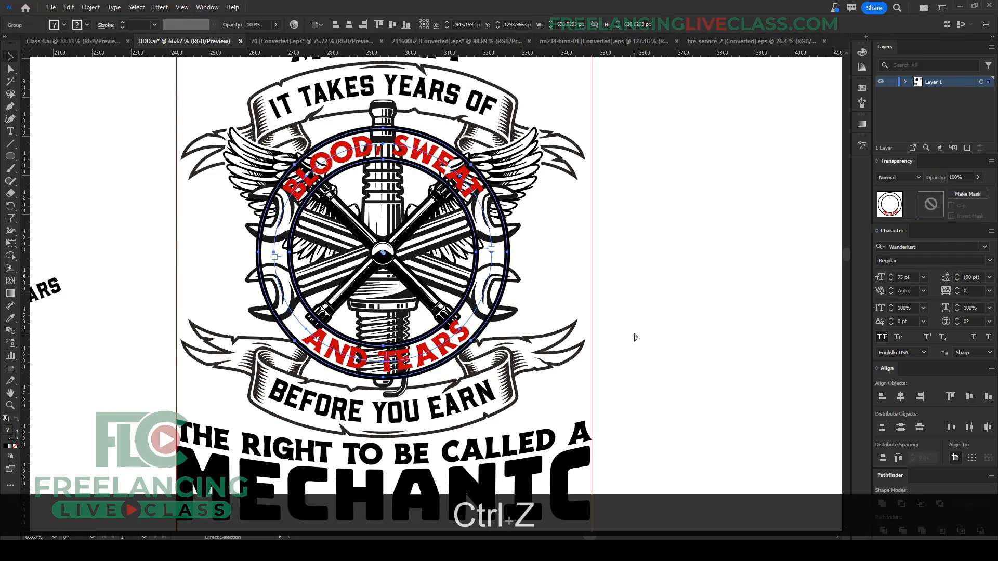
# Step: Group the ring with both its circular texts and add an opacity mask with clipping turned off
pyautogui.keyDown('shift'); pyautogui.click(441, 170); pyautogui.keyUp('shift')
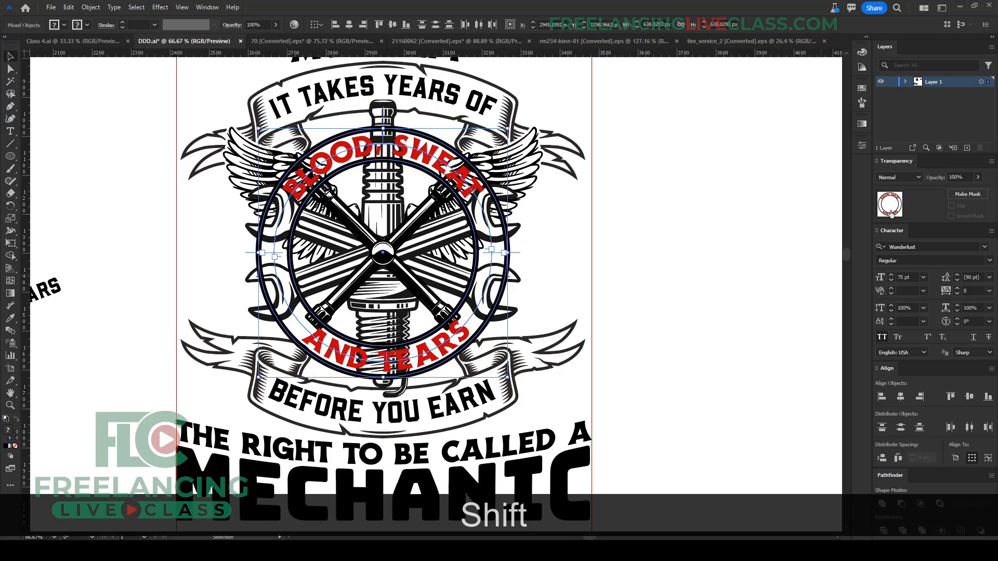
pyautogui.hotkey('ctrl', 'g')
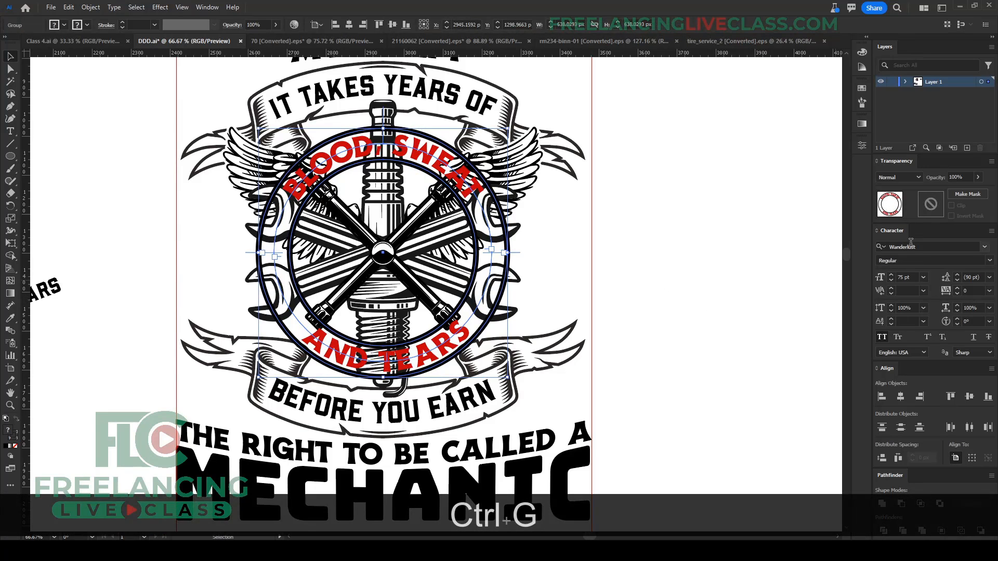
pyautogui.click(930, 204)
pyautogui.click(952, 205)
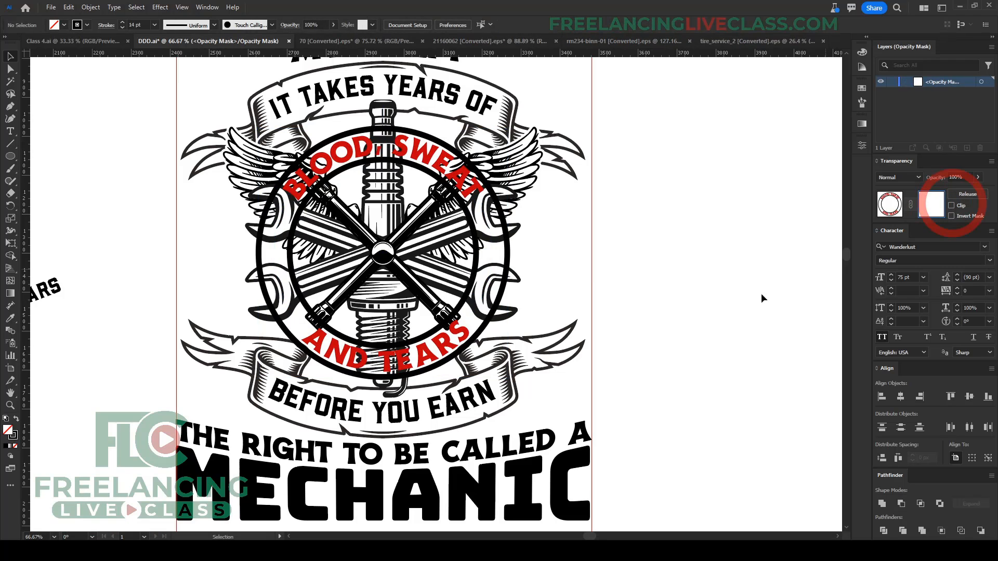
# Step: Paste the lower ribbon's offset shapes in place into the ring's mask and unite them into one shape
pyautogui.hotkey('ctrl', 'f')
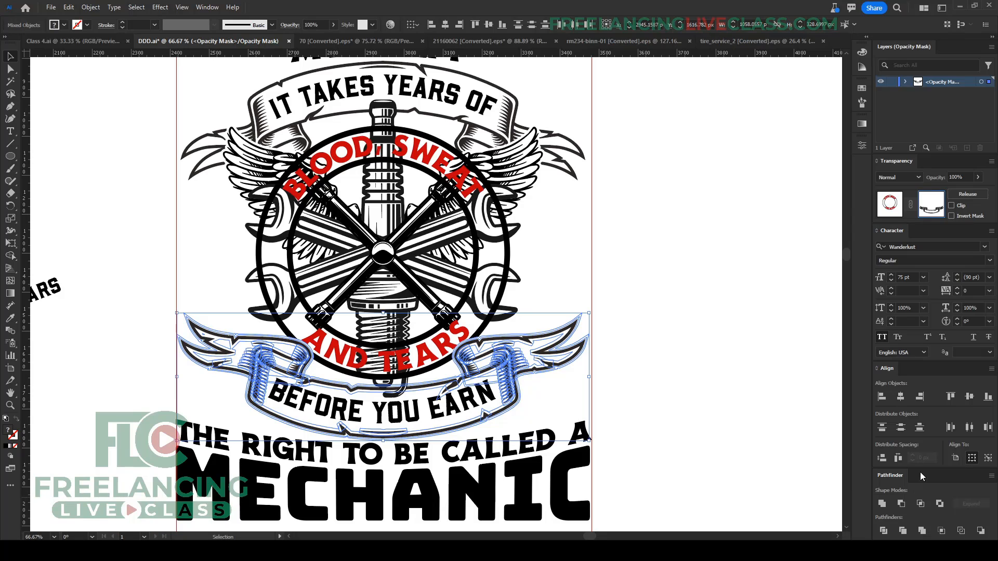
pyautogui.click(884, 503)
pyautogui.click(889, 506)
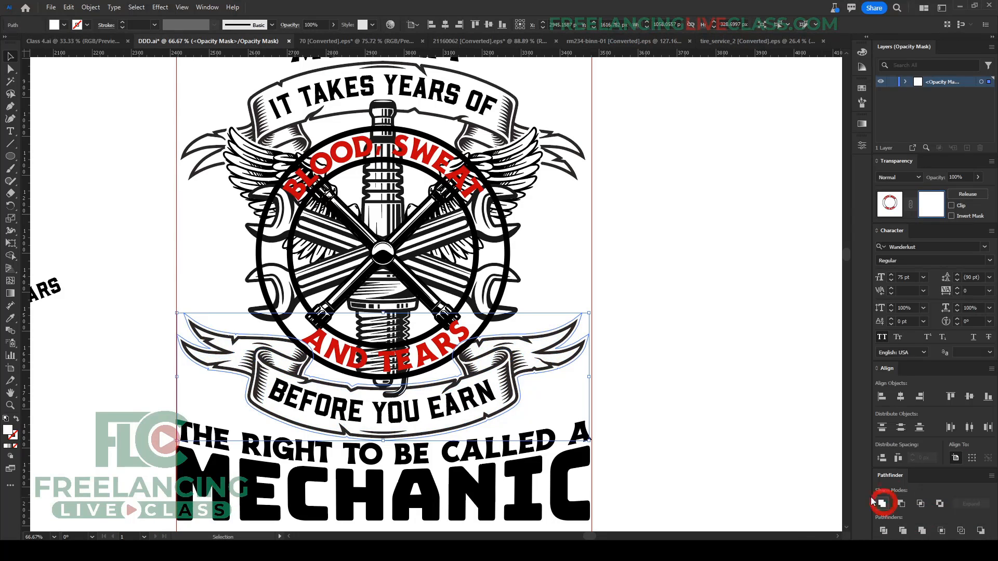
# Step: Fill the united ribbon shape in the mask with black and return to the main artwork
pyautogui.click(64, 25)
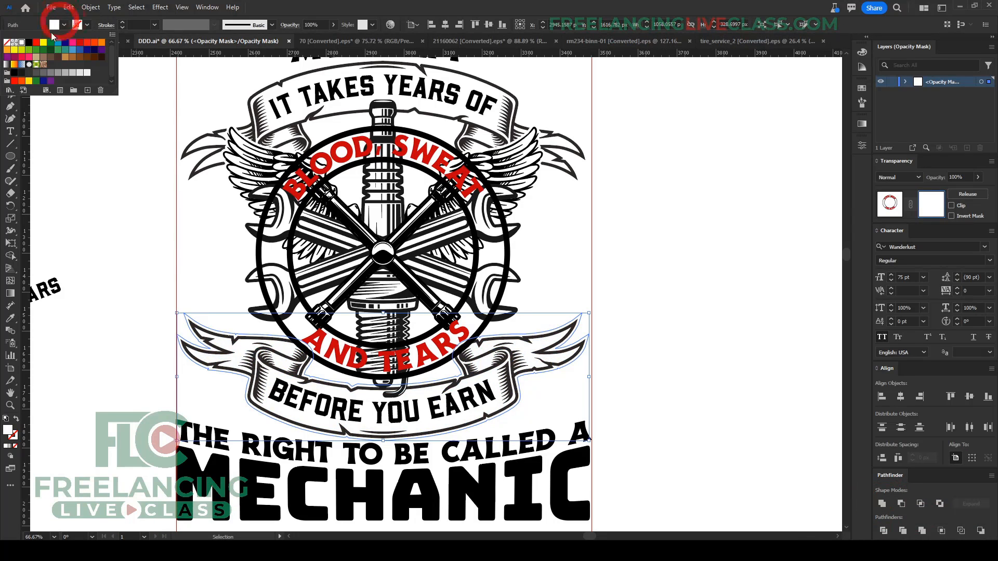
pyautogui.click(30, 43)
pyautogui.click(669, 370)
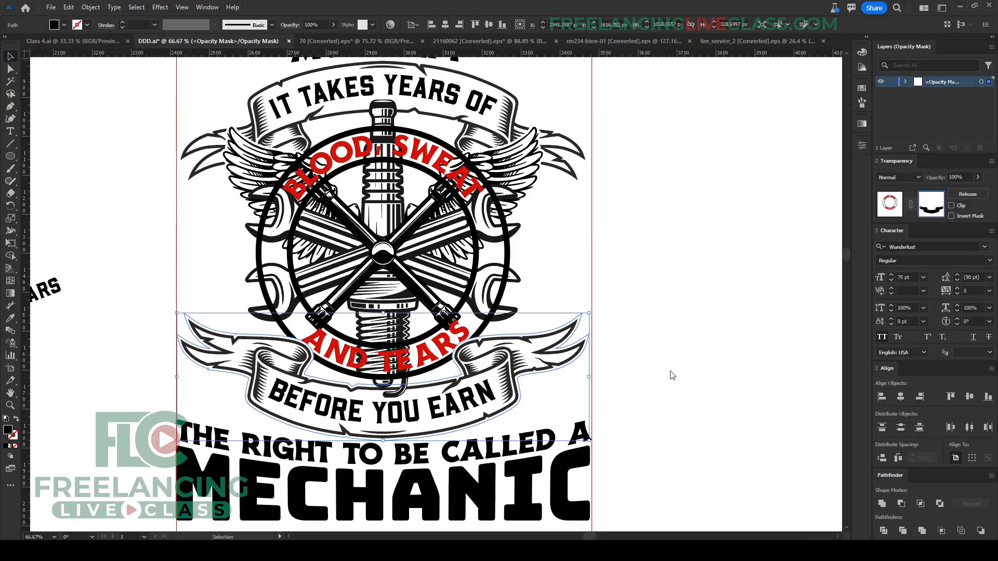
pyautogui.click(670, 370)
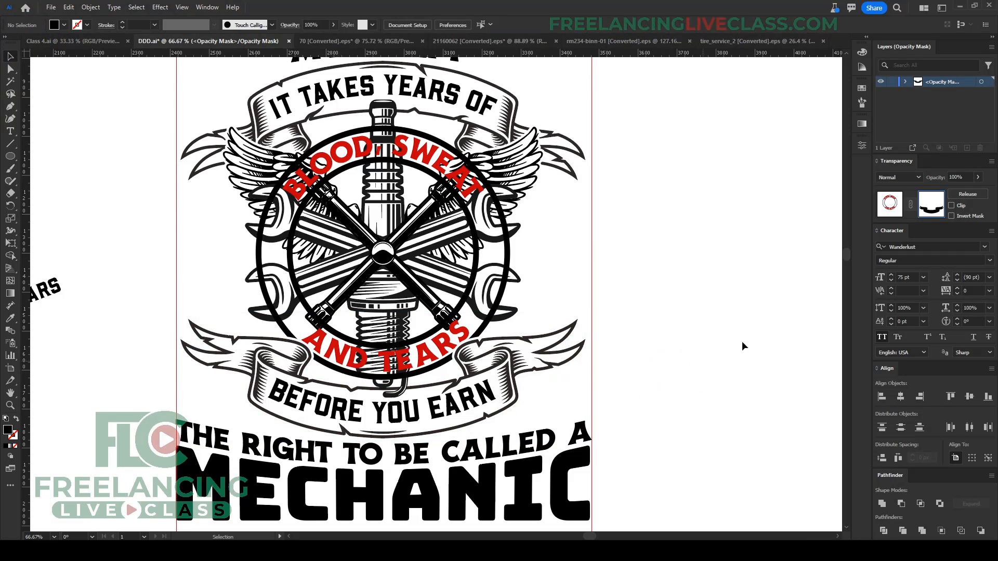
pyautogui.click(890, 204)
pyautogui.click(697, 283)
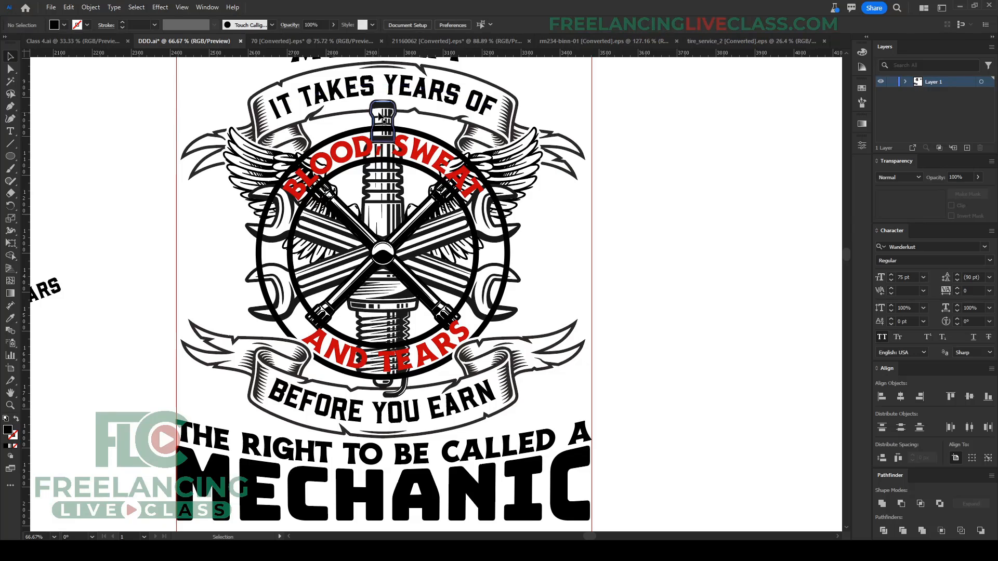
# Step: Offset the spark plug's paths by 6 px with miter joins and cut the resulting shapes
pyautogui.click(384, 117)
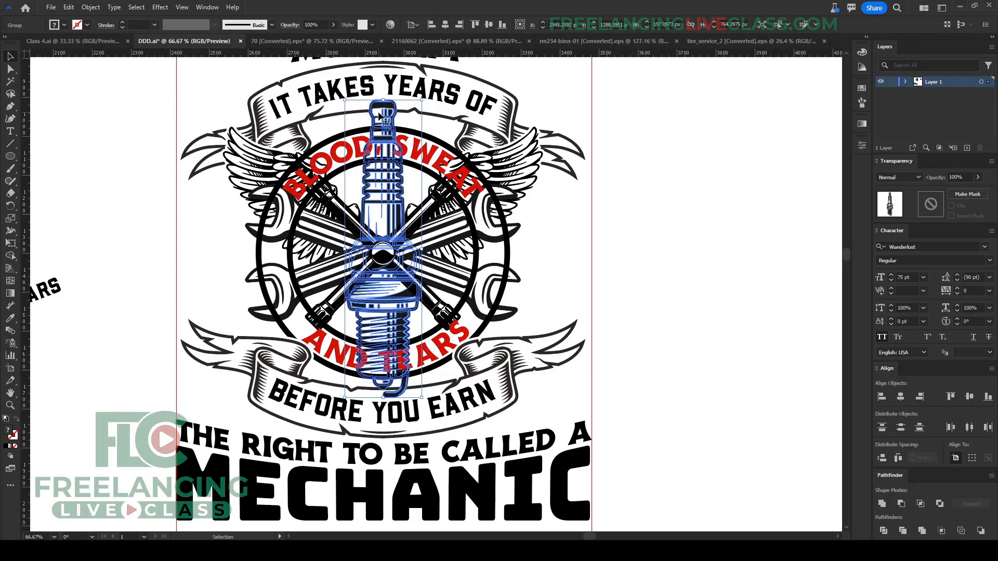
pyautogui.hotkey('ctrl', 'alt', 'f')
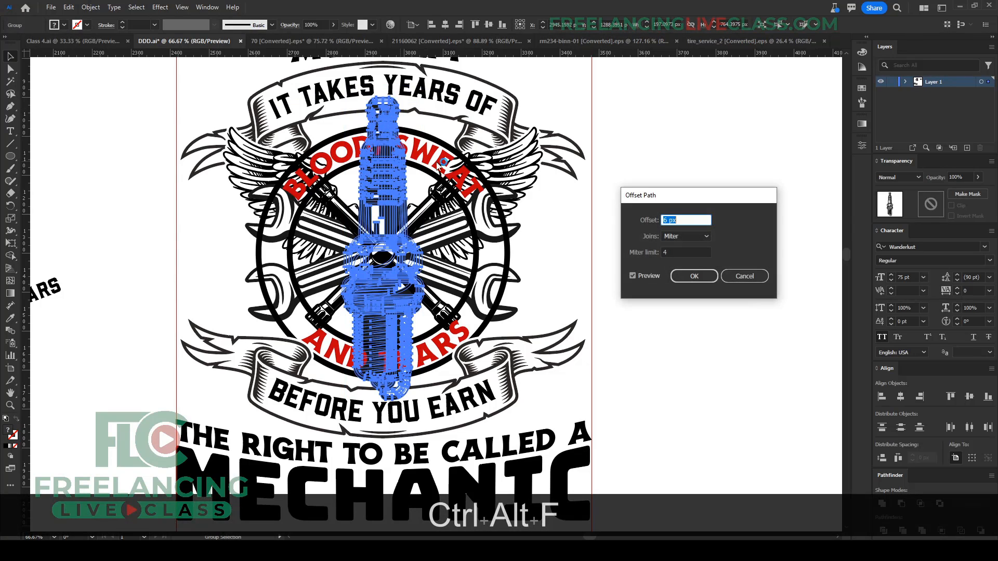
pyautogui.click(699, 281)
pyautogui.hotkey('ctrl', 'x')
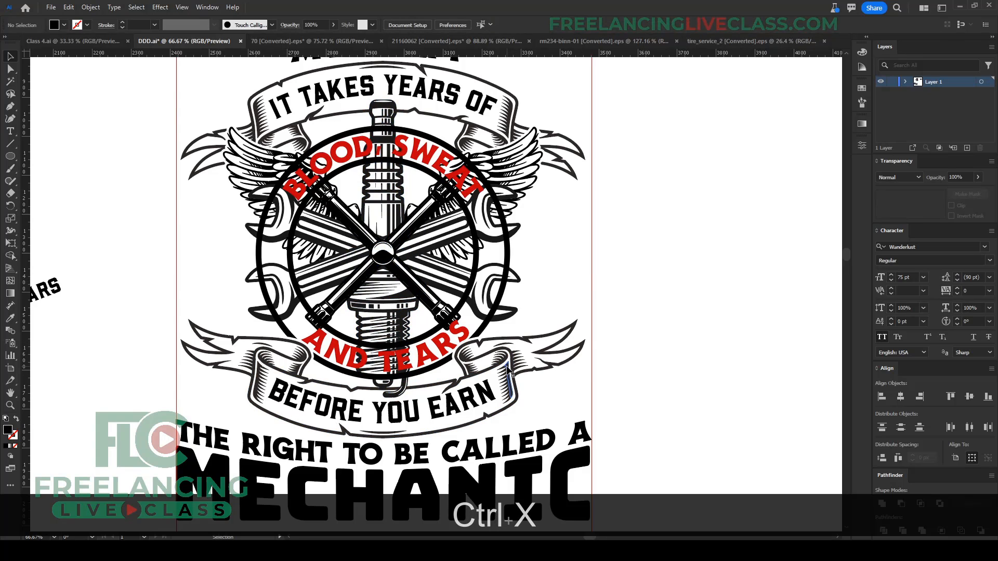
# Step: Group the lower ribbon with its "BEFORE YOU EARN" text and add an opacity mask with clipping off
pyautogui.click(490, 395)
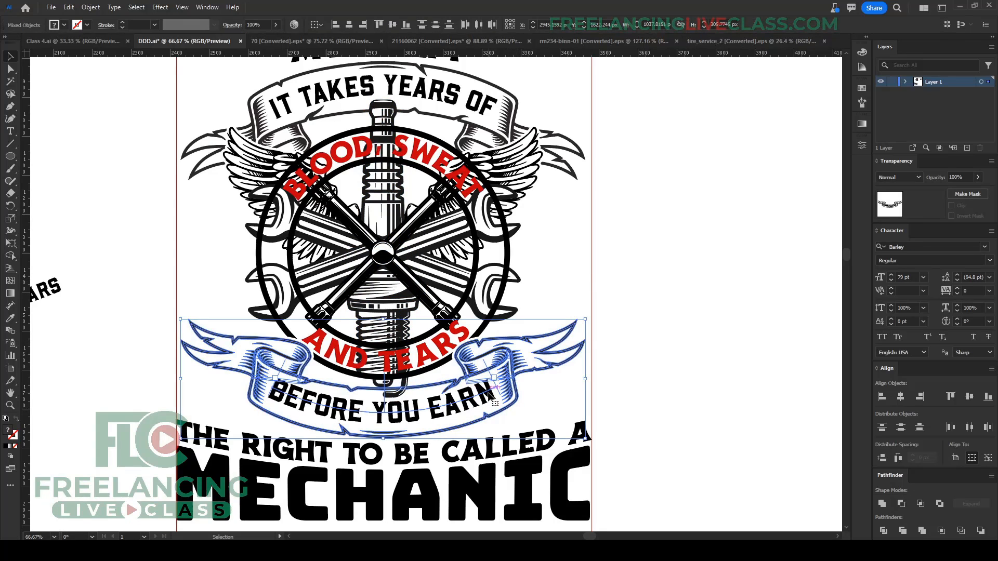
pyautogui.hotkey('ctrl', 'g')
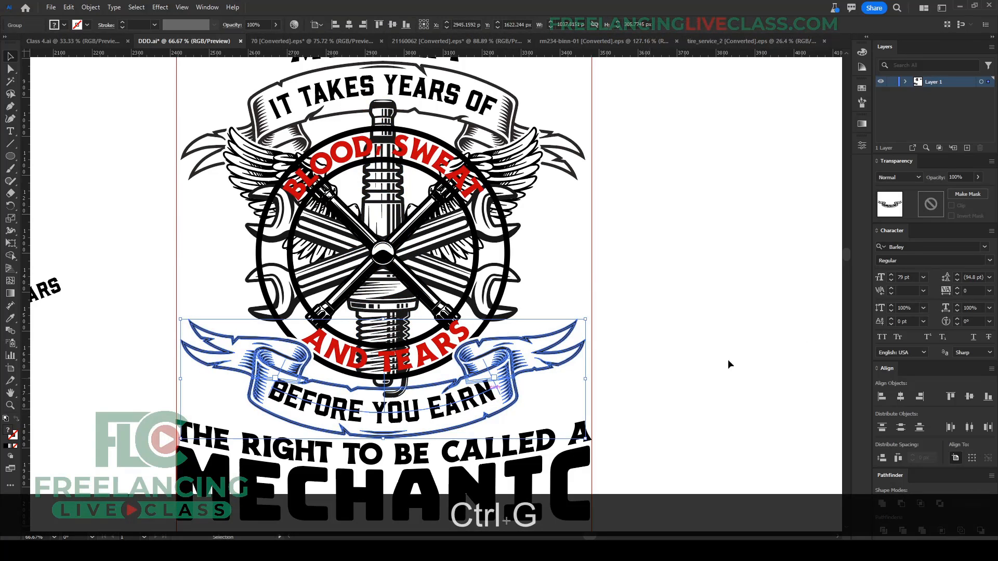
pyautogui.click(931, 205)
# Step: Paste the spark plug's offset shapes in place into the lower ribbon's mask as one united black shape, and exit the mask
pyautogui.hotkey('ctrl', 'f')
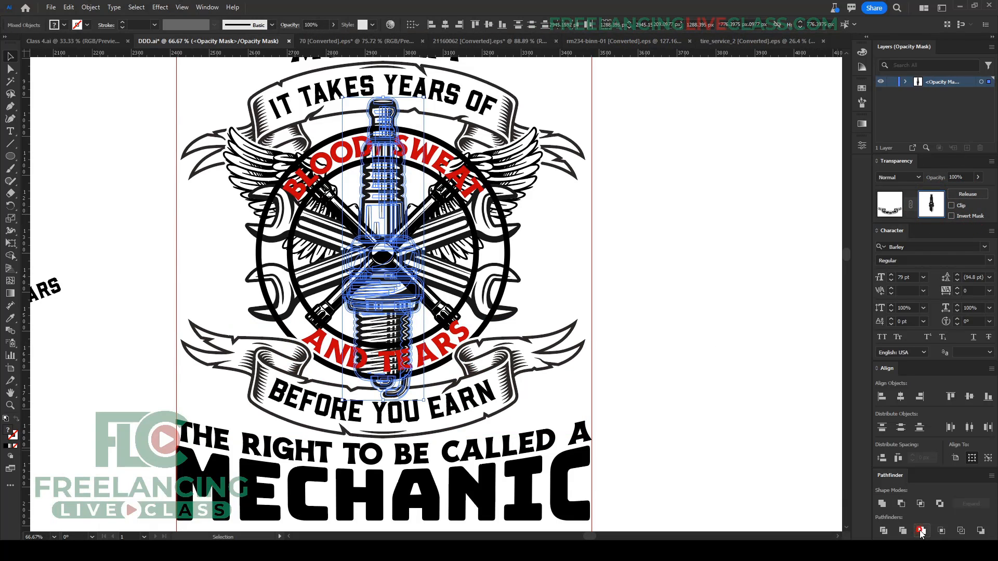
pyautogui.click(882, 504)
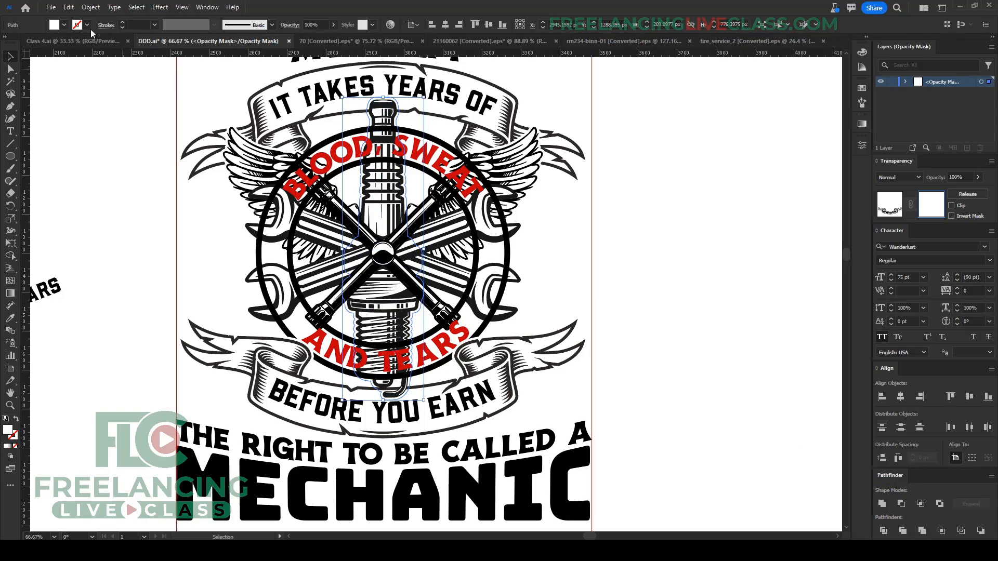
pyautogui.click(64, 24)
pyautogui.click(29, 41)
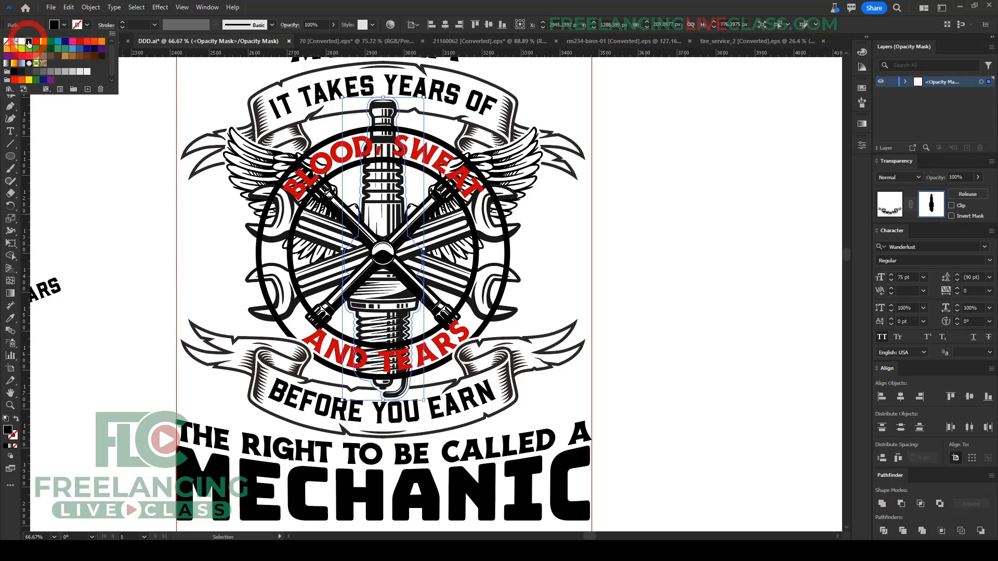
pyautogui.click(684, 373)
pyautogui.click(683, 372)
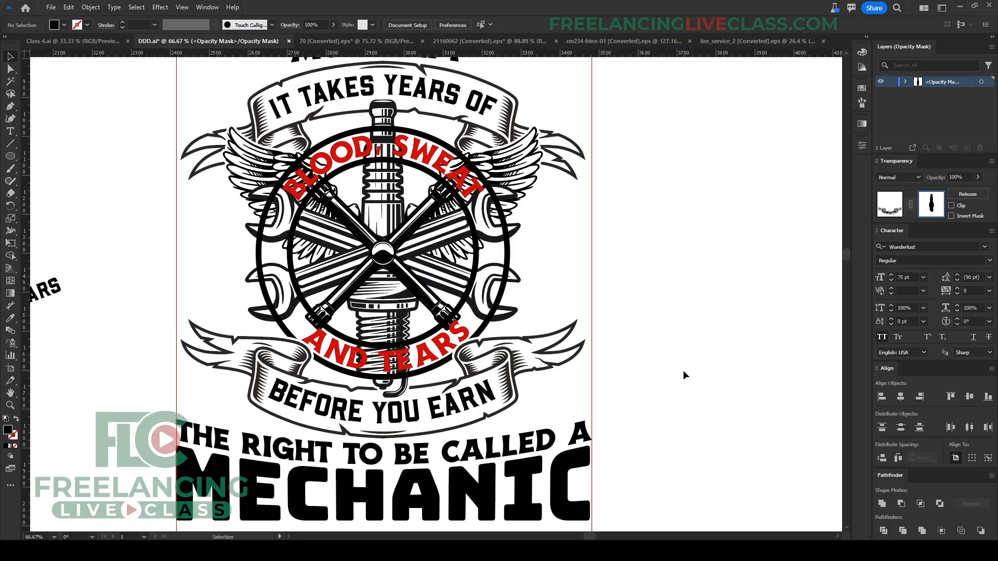
pyautogui.click(890, 203)
# Step: Paste the spark plug's offset shapes in place into the upper ribbon's existing opacity mask and unite them
pyautogui.click(501, 111)
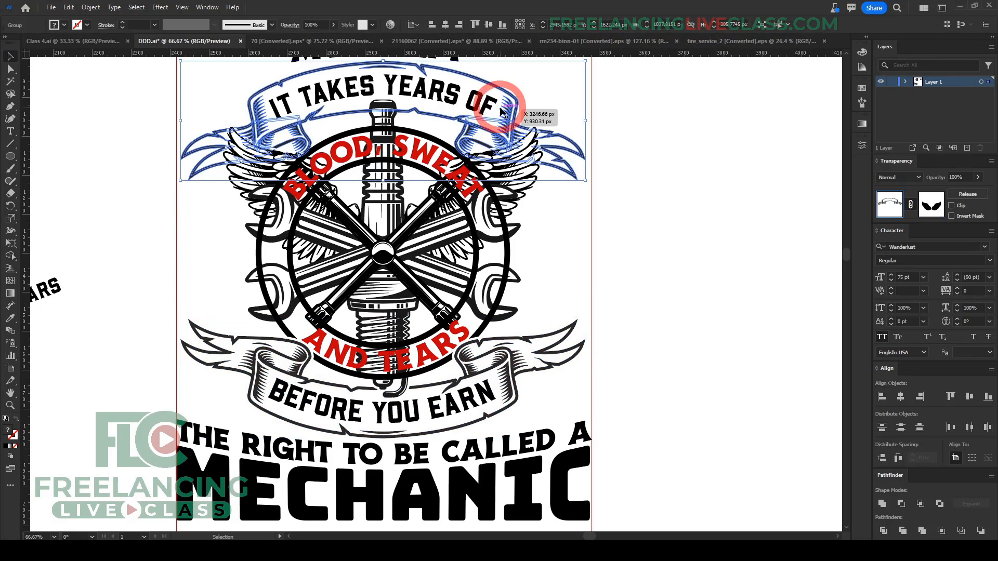
pyautogui.click(925, 210)
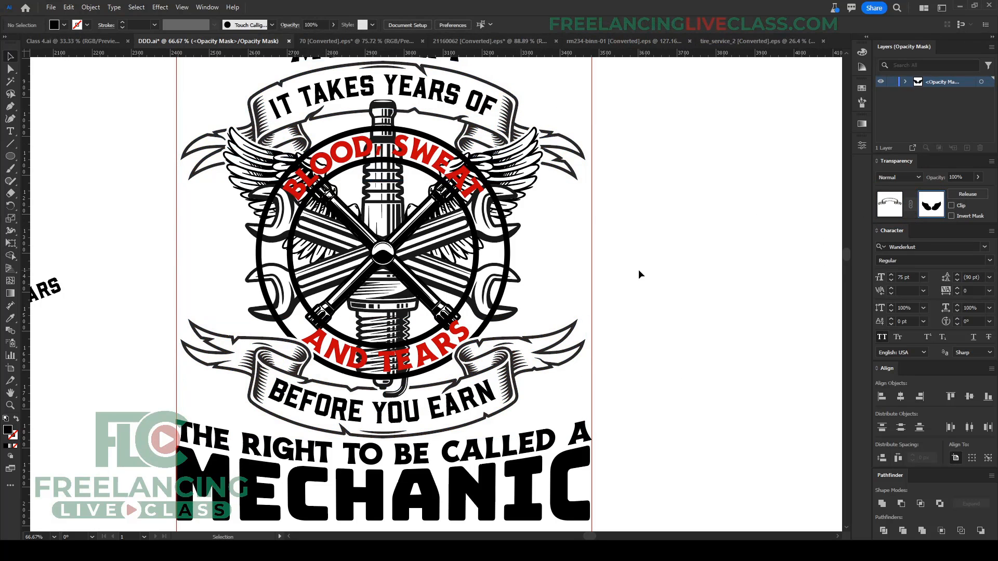
pyautogui.hotkey('ctrl', 'f')
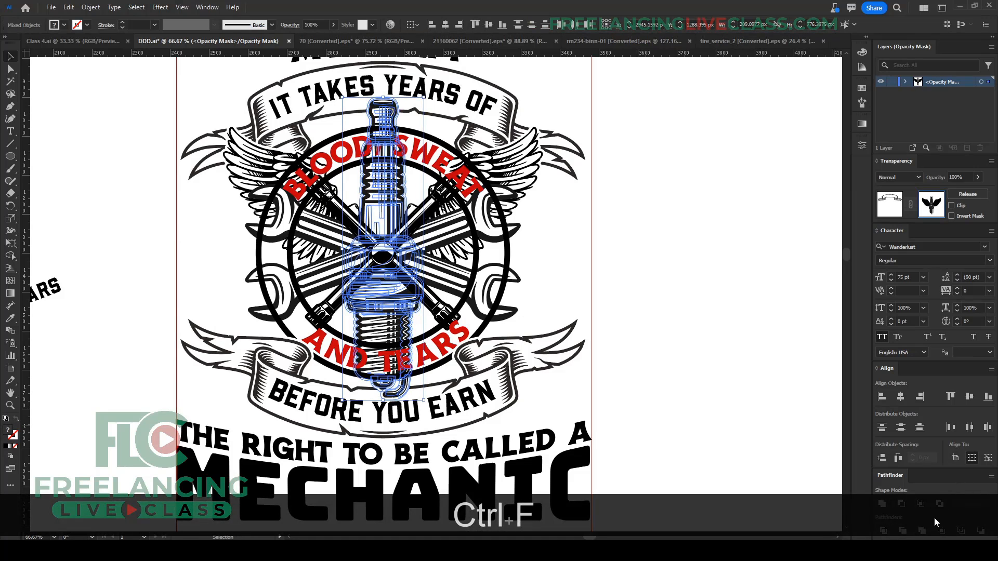
pyautogui.click(921, 528)
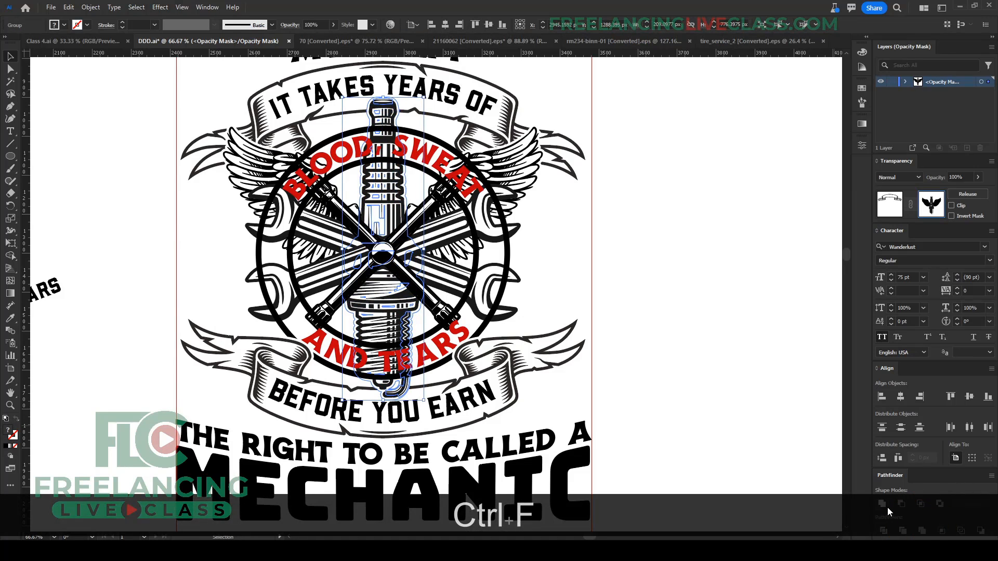
# Step: Fill the united spark plug shape in the upper ribbon's mask with black and return to the main artwork
pyautogui.click(64, 25)
pyautogui.click(28, 42)
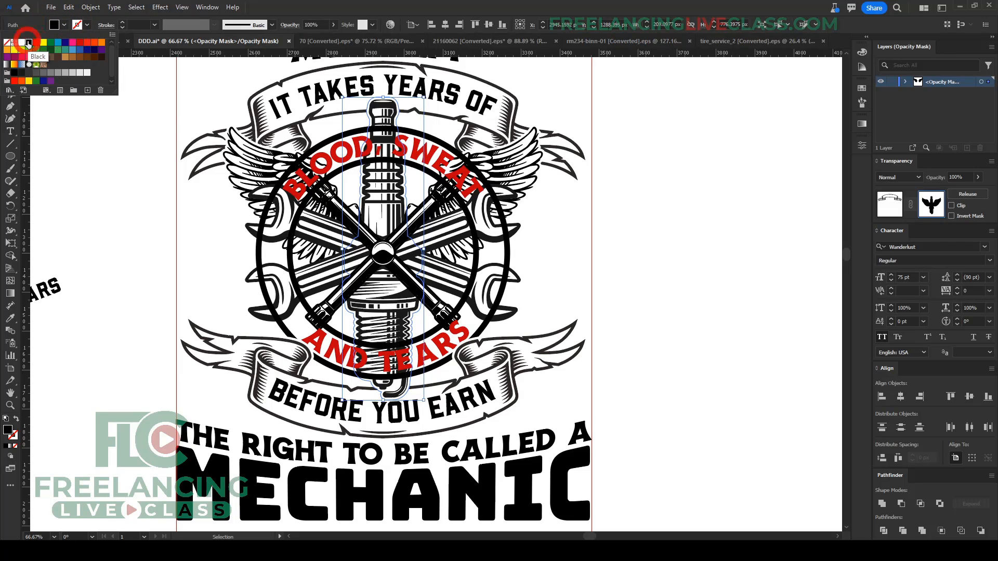
pyautogui.click(615, 294)
pyautogui.click(550, 278)
pyautogui.scroll(-1, 484, 325)
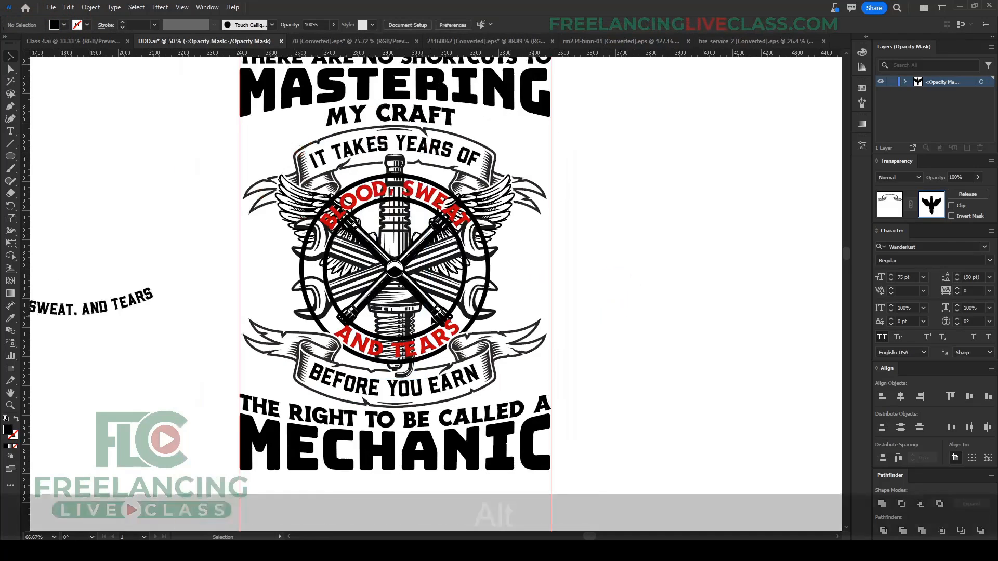
pyautogui.click(897, 213)
pyautogui.click(690, 286)
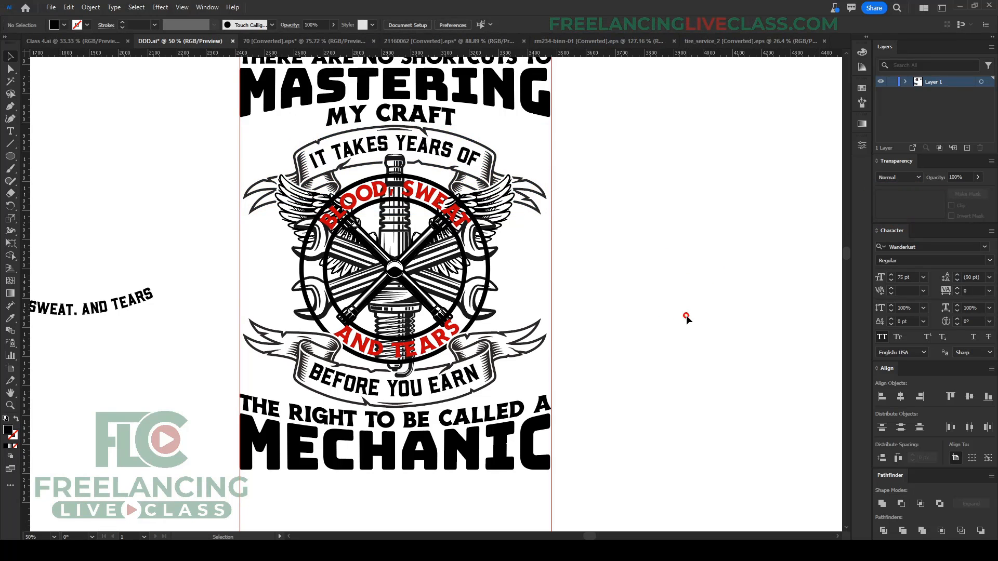
# Step: Scale the cross-shaped wrench down proportionally about its centre to about 337 px wide so it fits inside the ring
pyautogui.scroll(1, 395, 263)
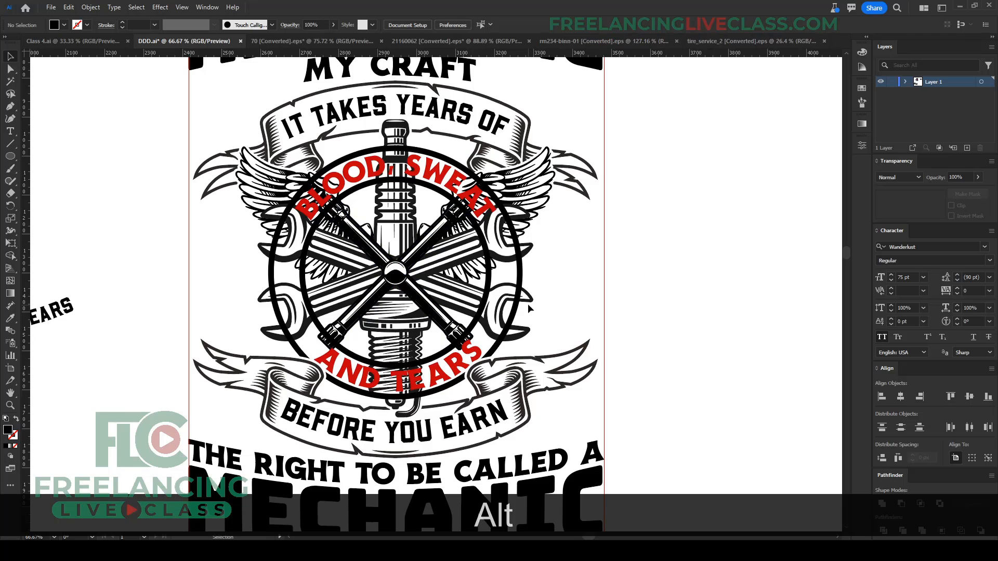
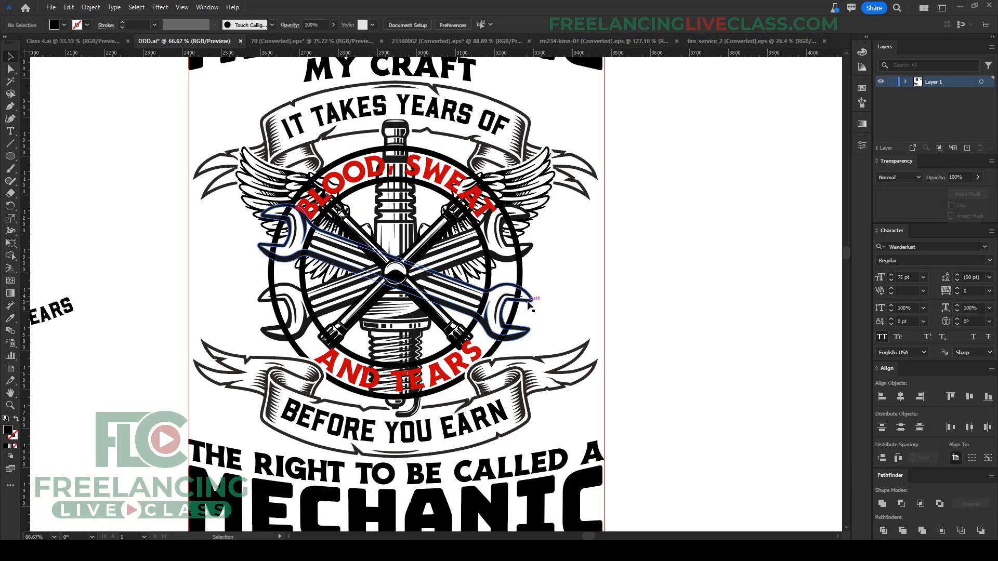
pyautogui.click(478, 294)
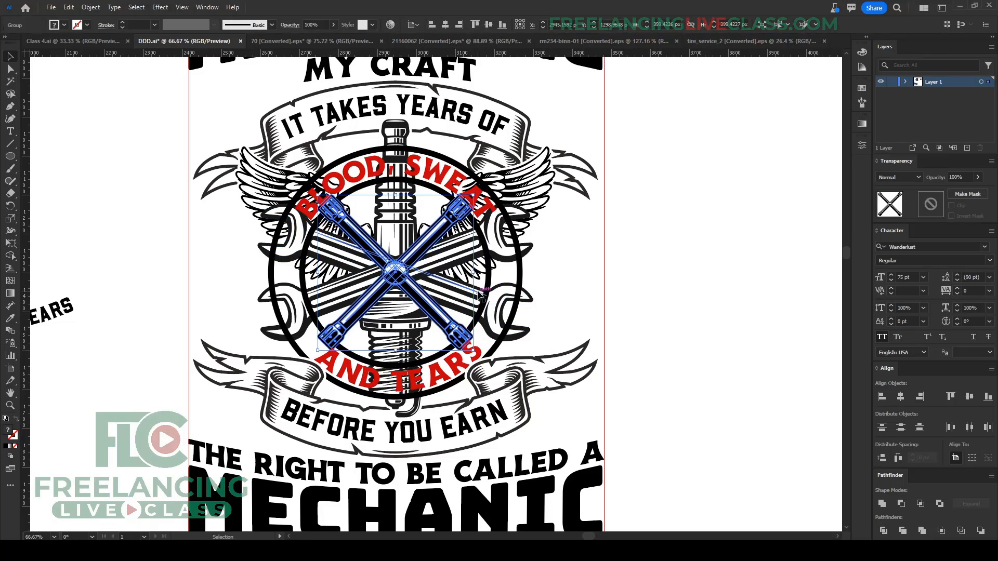
pyautogui.moveTo(479, 294); pyautogui.dragTo(462, 276)
pyautogui.click(629, 306)
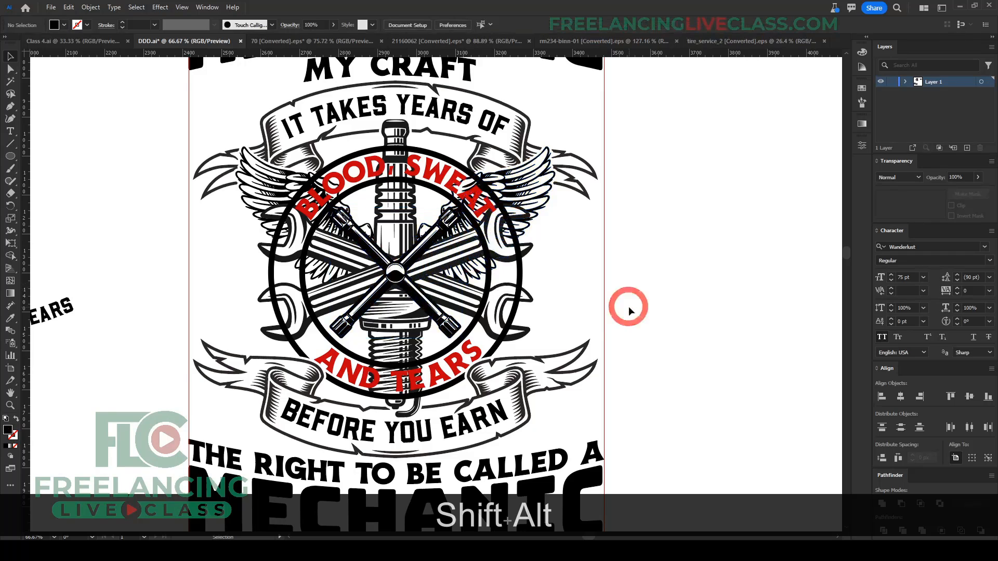
pyautogui.click(445, 313)
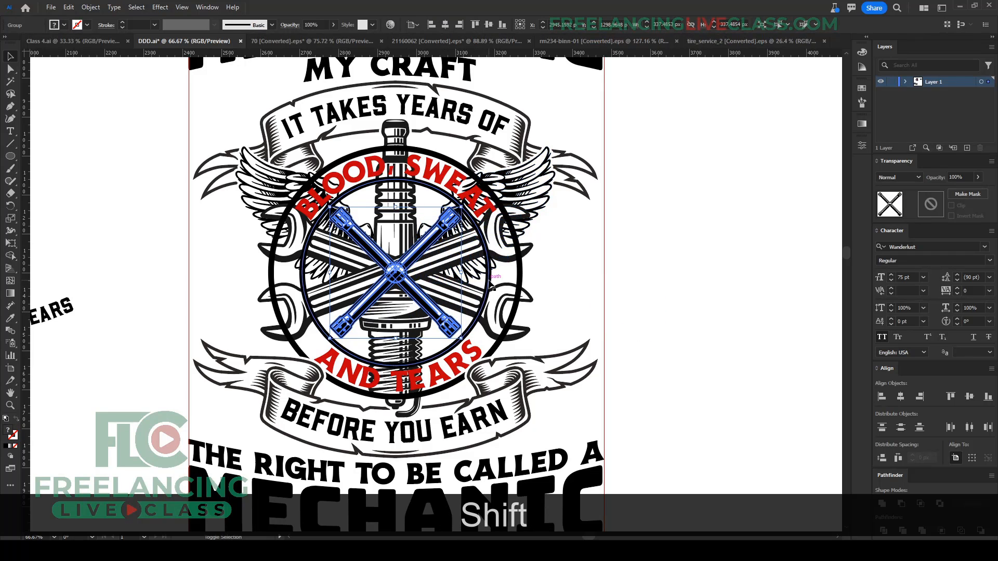
pyautogui.keyDown('shift'); pyautogui.click(489, 278); pyautogui.keyUp('shift')
pyautogui.keyDown('shift'); pyautogui.click(487, 279); pyautogui.keyUp('shift')
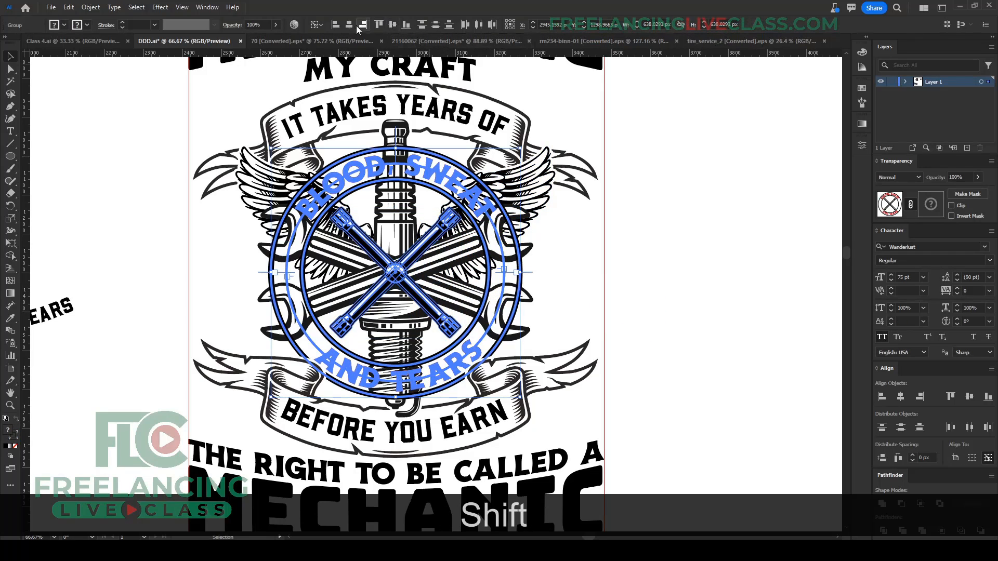
pyautogui.click(629, 289)
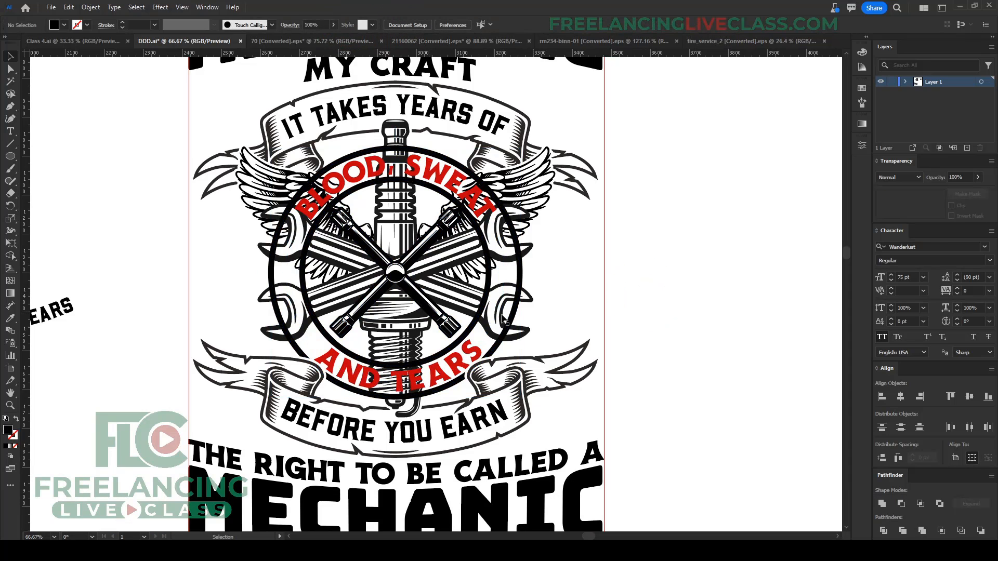
# Step: Offset the paths of the cross-shaped wrench and cut the resulting shapes
pyautogui.click(446, 323)
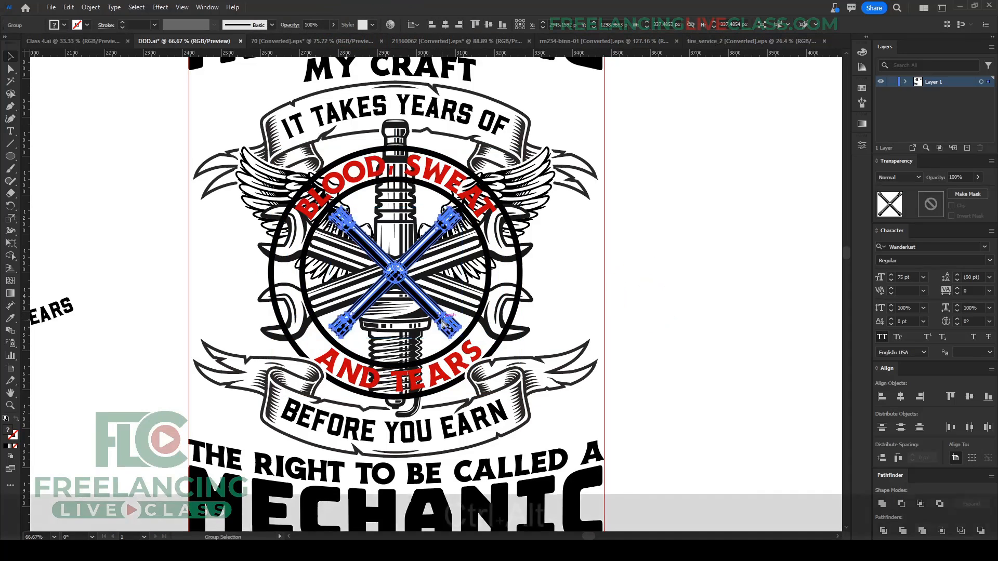
pyautogui.hotkey('ctrl', 'alt', 'f')
pyautogui.click(686, 275)
pyautogui.hotkey('ctrl', 'x')
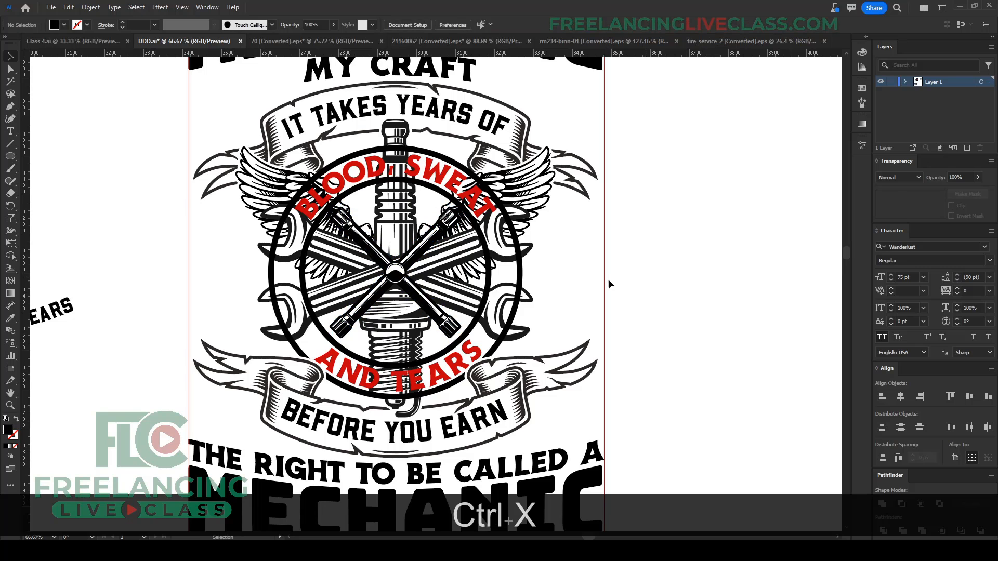
# Step: Give the wings an unclipped opacity mask and paste the cross-shaped wrench's offset shapes in place into it
pyautogui.click(475, 271)
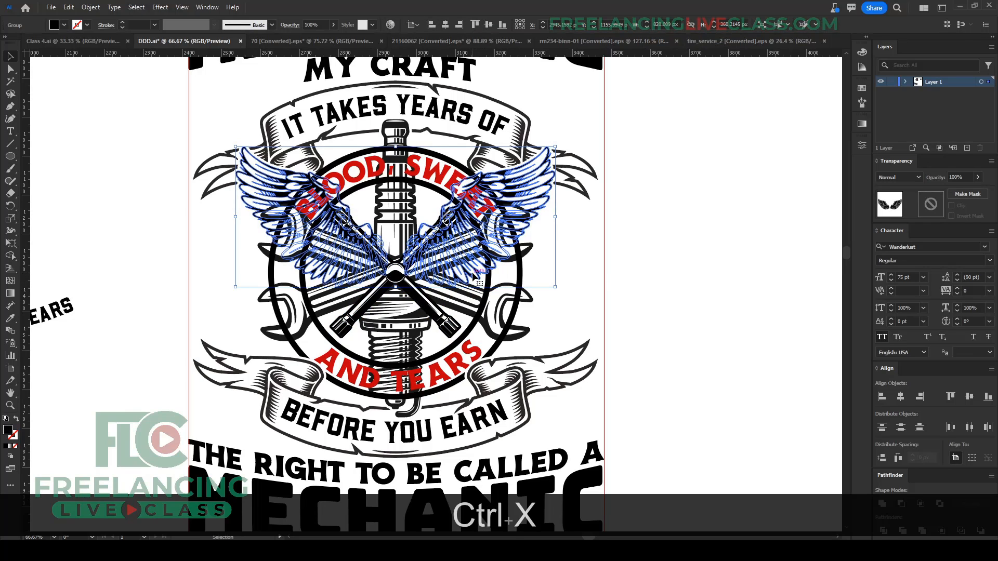
pyautogui.click(931, 207)
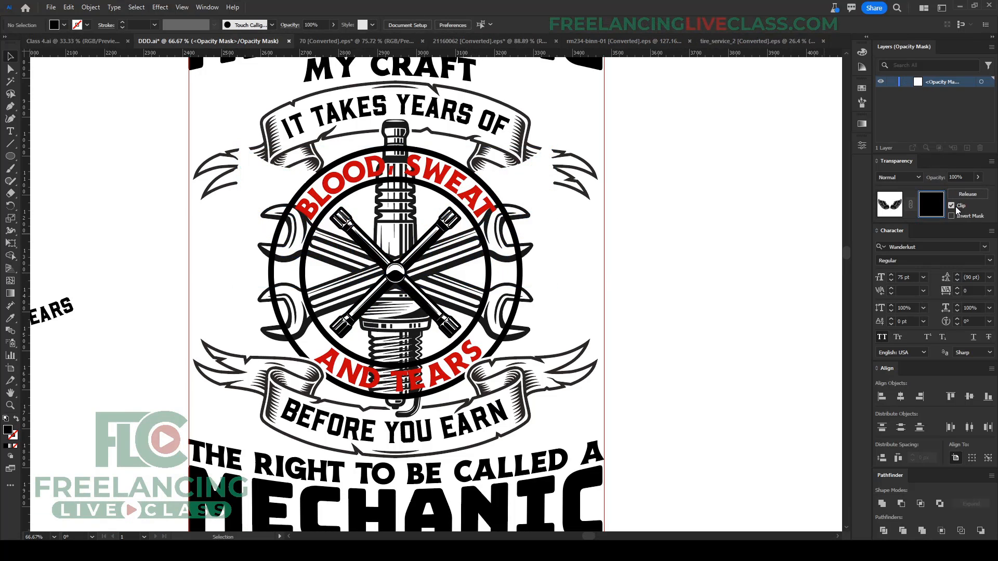
pyautogui.hotkey('ctrl', 'f')
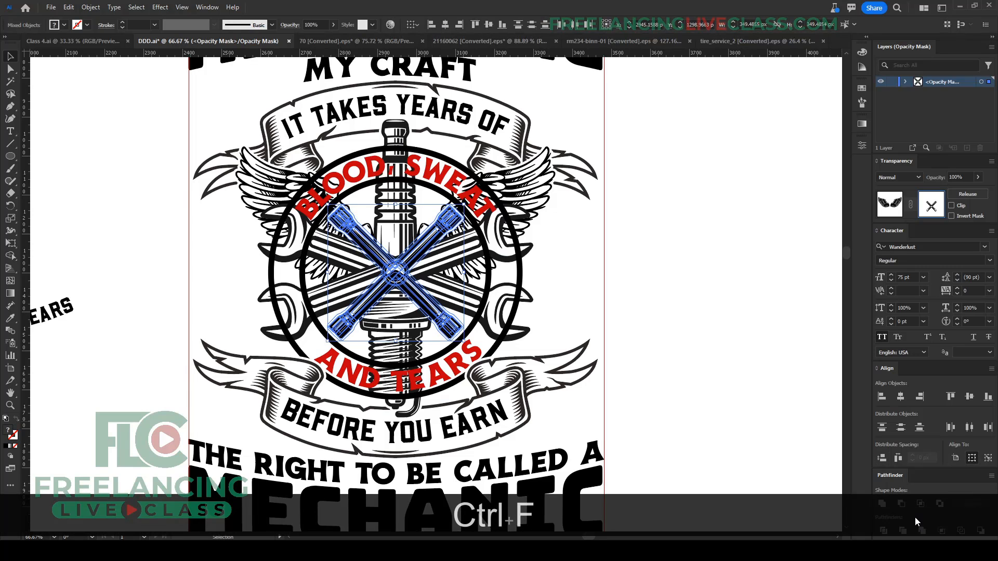
# Step: Unite the pasted wrench shapes, fill the result with black, copy it and return to the main artwork
pyautogui.click(922, 533)
pyautogui.click(882, 504)
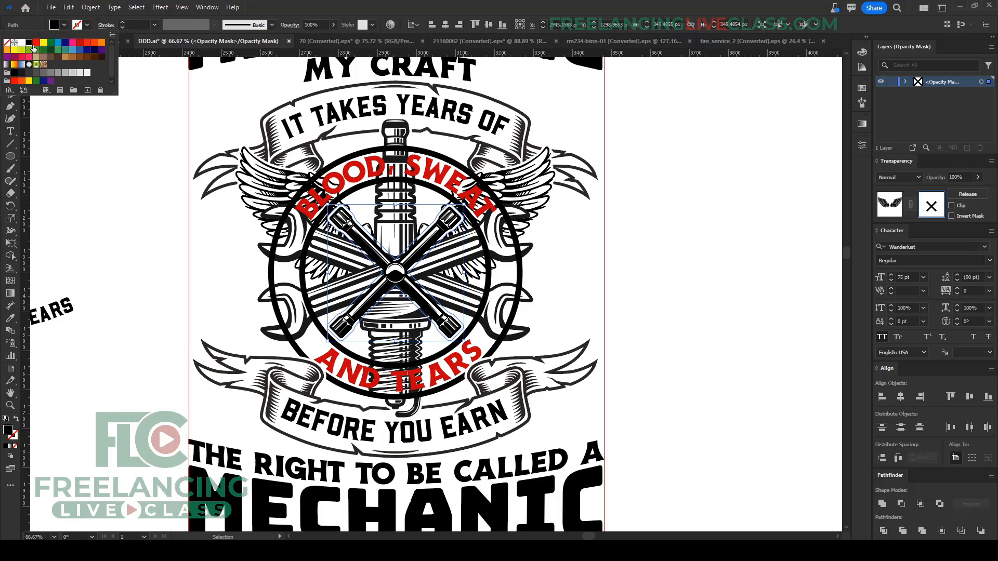
pyautogui.hotkey('ctrl', 'c')
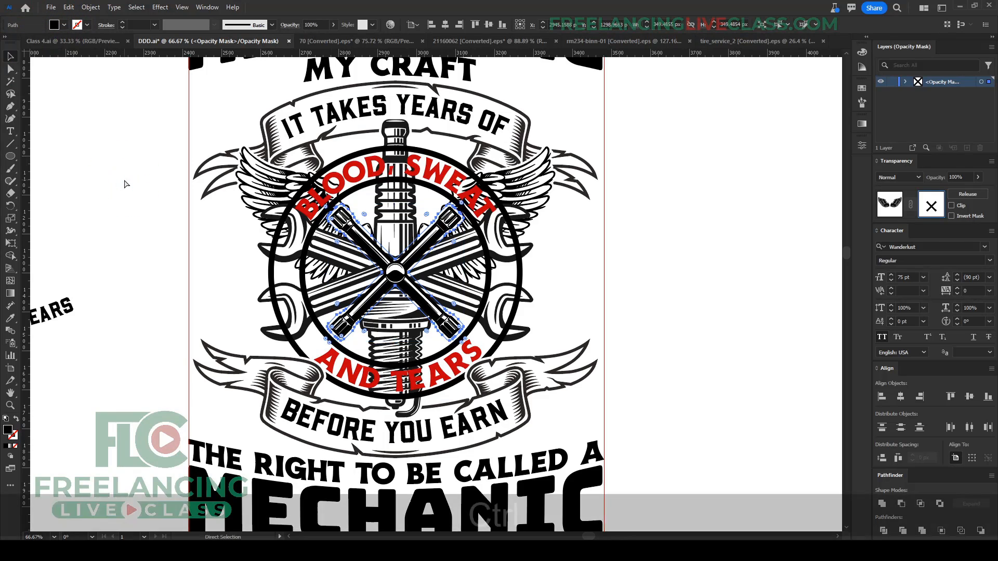
pyautogui.click(889, 206)
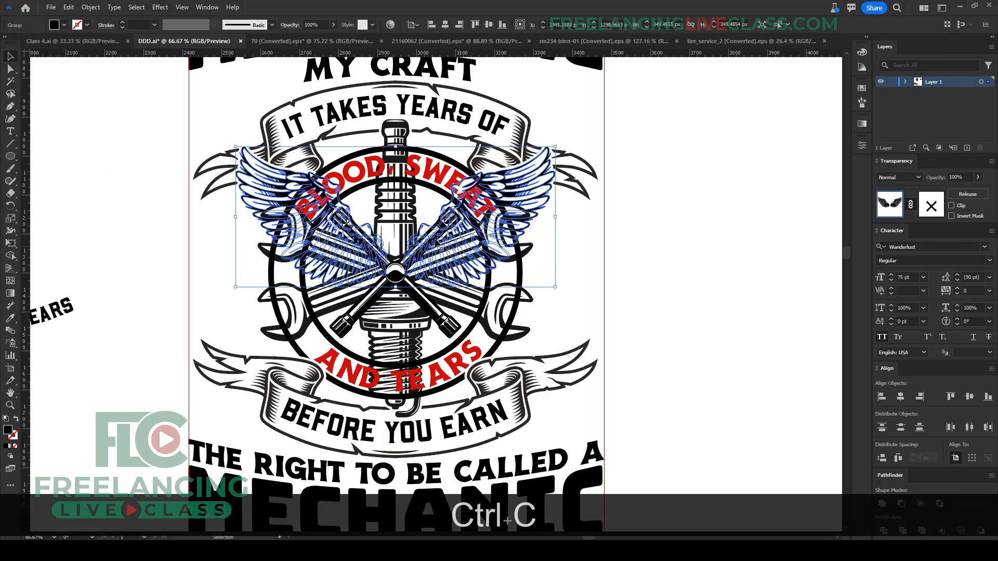
# Step: Give the spark plug an opacity mask, paste the united black wrench shape in place into it and return to the main artwork
pyautogui.click(391, 218)
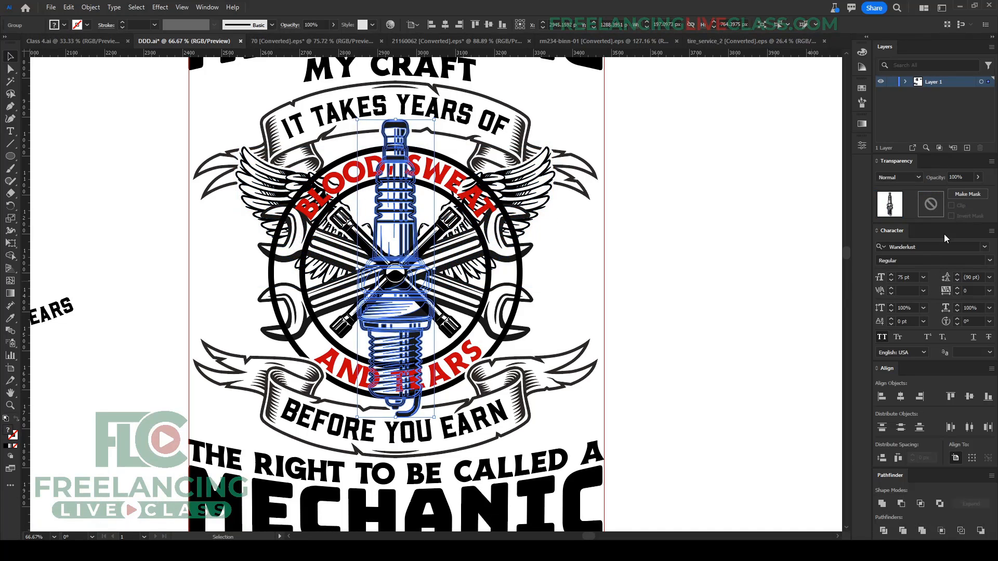
pyautogui.doubleClick(930, 204)
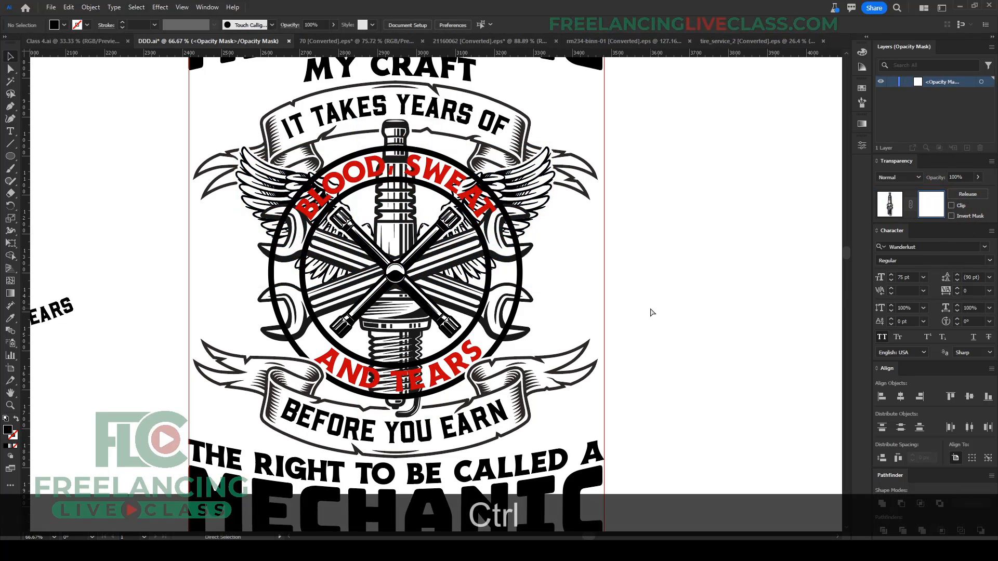
pyautogui.hotkey('ctrl', 'f')
pyautogui.click(889, 214)
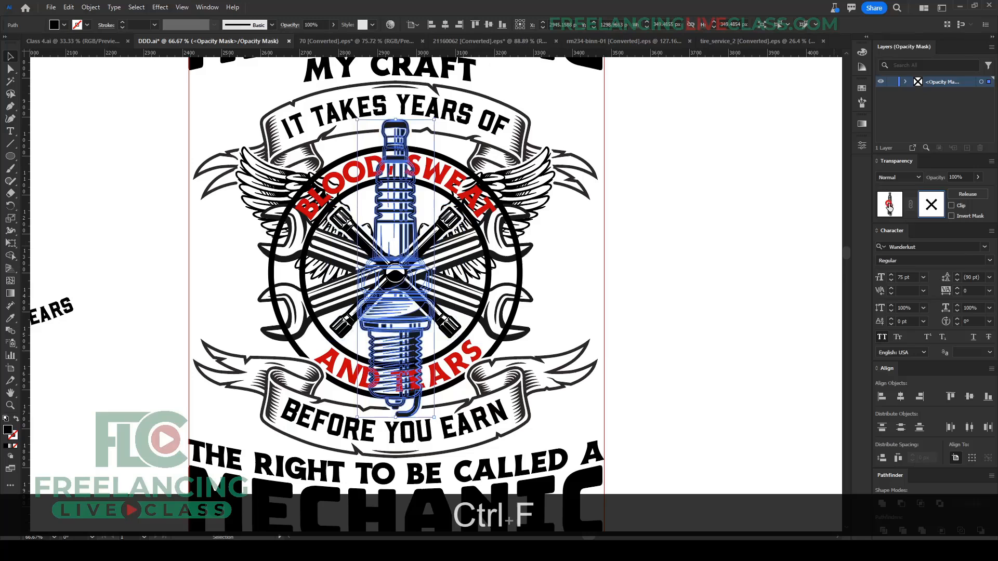
# Step: Try spreading the crossed open-end wrenches past both sides of the ring by shifting, duplicating and aligning them
pyautogui.click(452, 291)
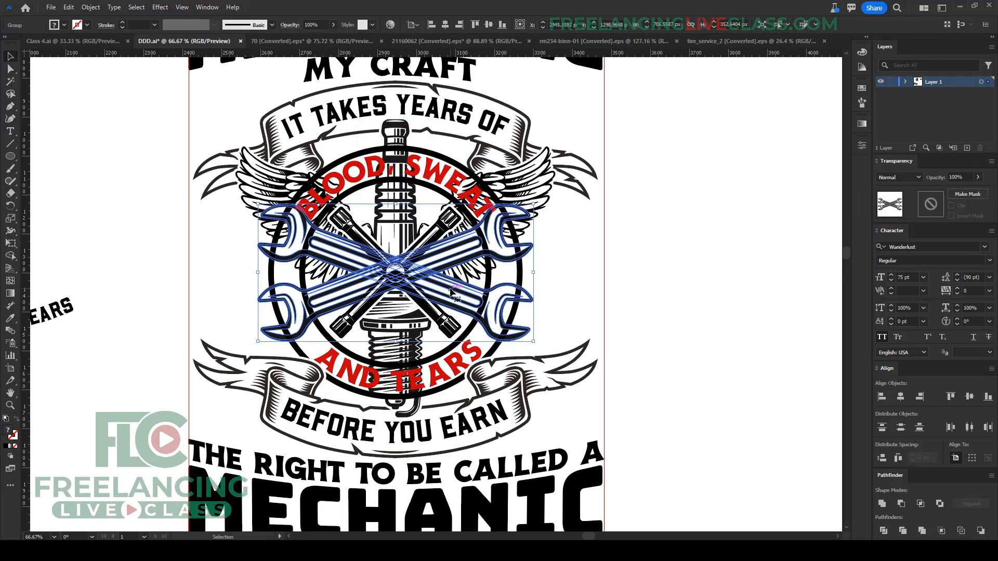
pyautogui.click(641, 296)
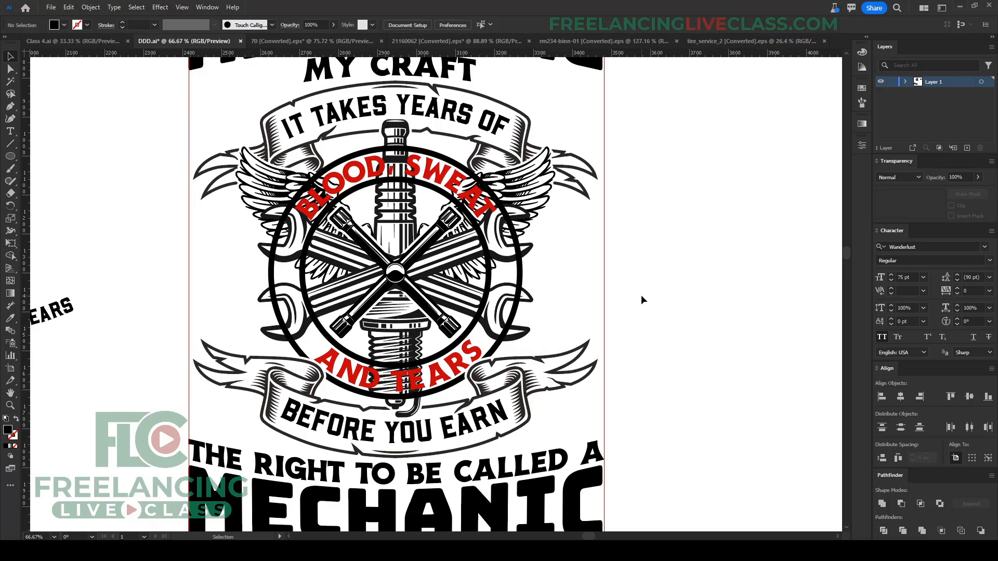
pyautogui.click(531, 305)
pyautogui.moveTo(531, 305); pyautogui.dragTo(578, 312)
pyautogui.click(644, 325)
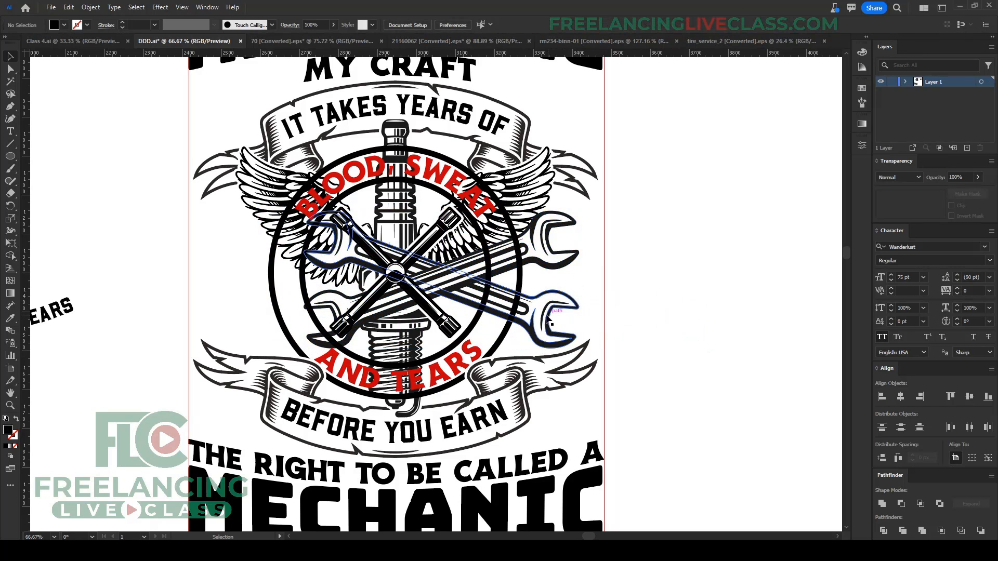
pyautogui.click(548, 318)
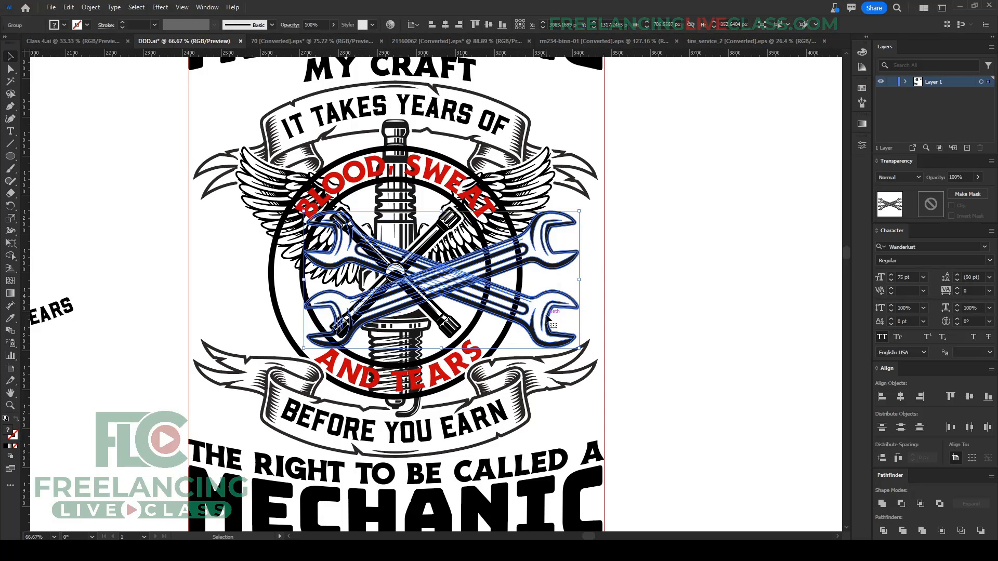
pyautogui.moveTo(549, 318); pyautogui.dragTo(445, 314)
pyautogui.keyDown('shift'); pyautogui.click(561, 300); pyautogui.keyUp('shift')
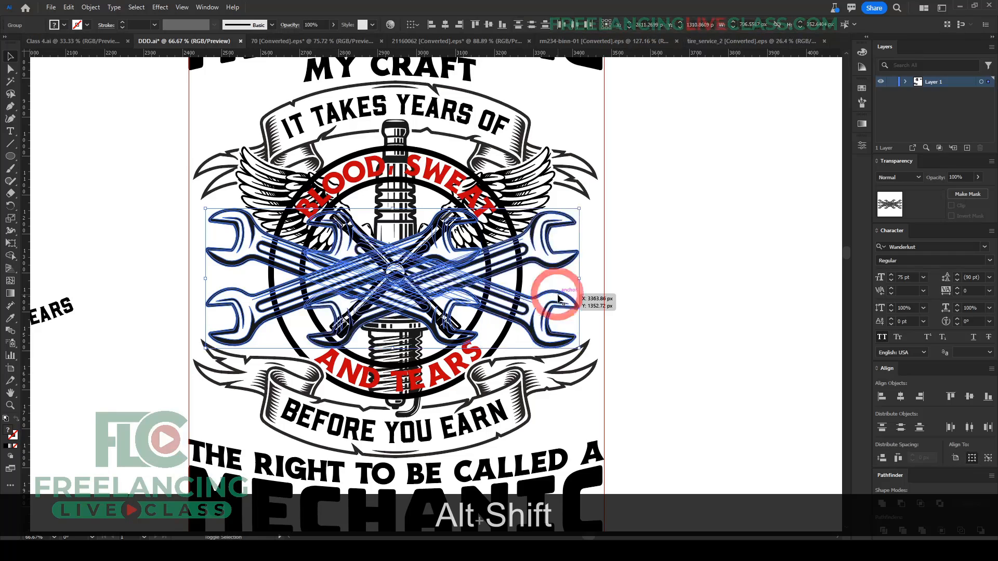
pyautogui.click(489, 25)
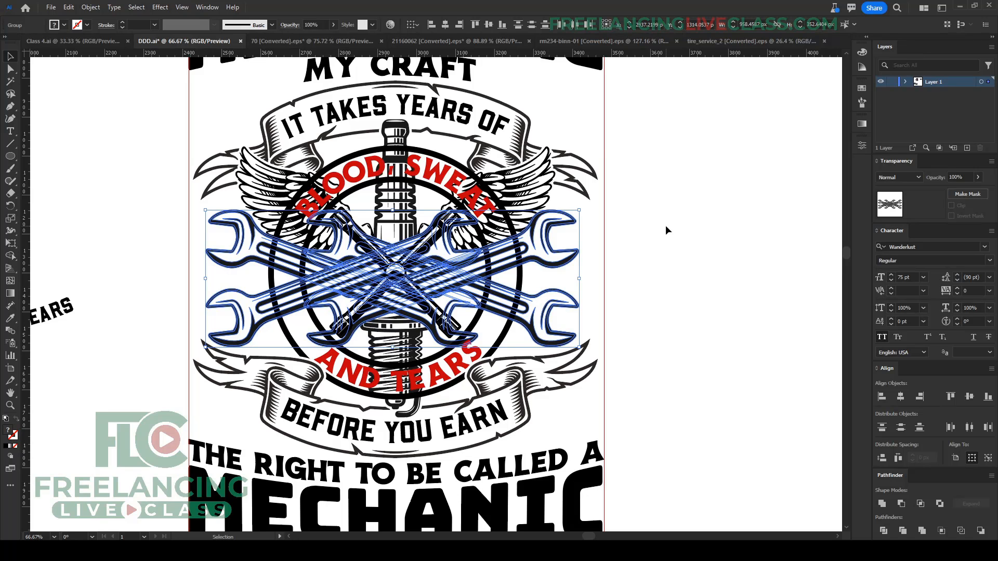
# Step: Move both crossed-wrench pairs to the blank area beside the design and delete one of them
pyautogui.scroll(-2, 343, 269)
pyautogui.moveTo(440, 296); pyautogui.dragTo(635, 325)
pyautogui.click(637, 372)
pyautogui.moveTo(603, 267); pyautogui.dragTo(638, 161)
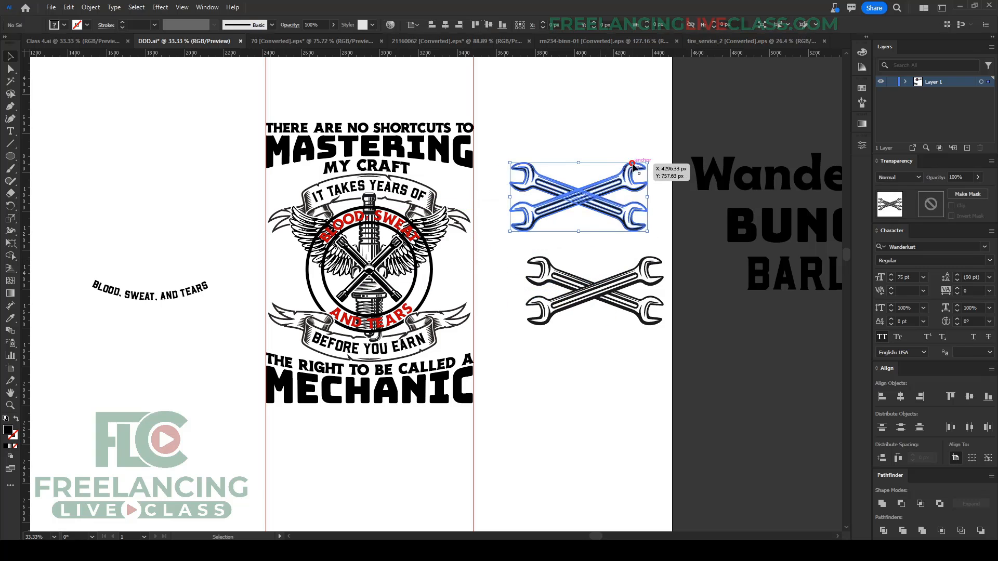
pyautogui.press('Delete')
# Step: Ungroup the remaining crossed wrenches and delete one wrench
pyautogui.click(626, 294)
pyautogui.rightClick(626, 294)
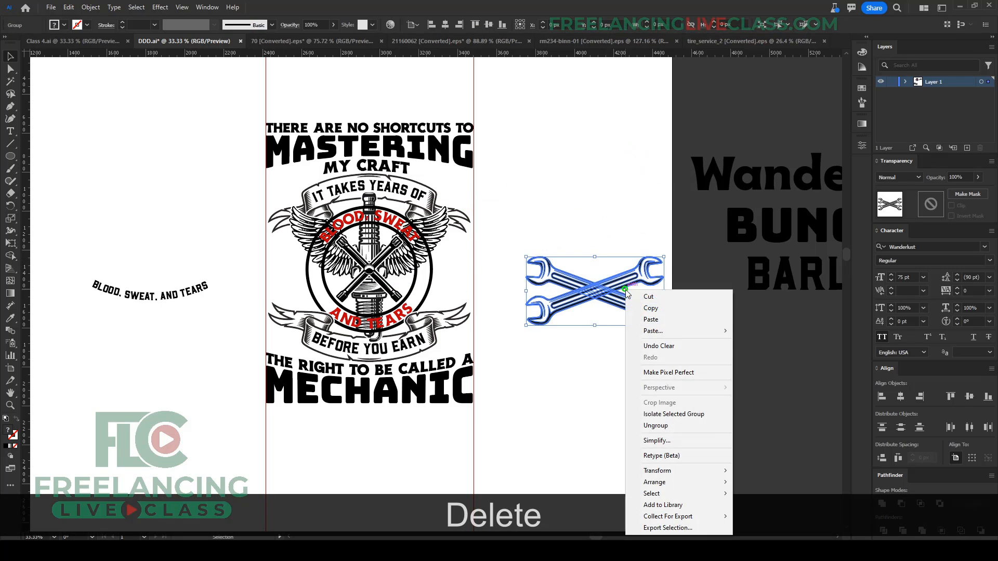
pyautogui.click(639, 423)
pyautogui.click(625, 319)
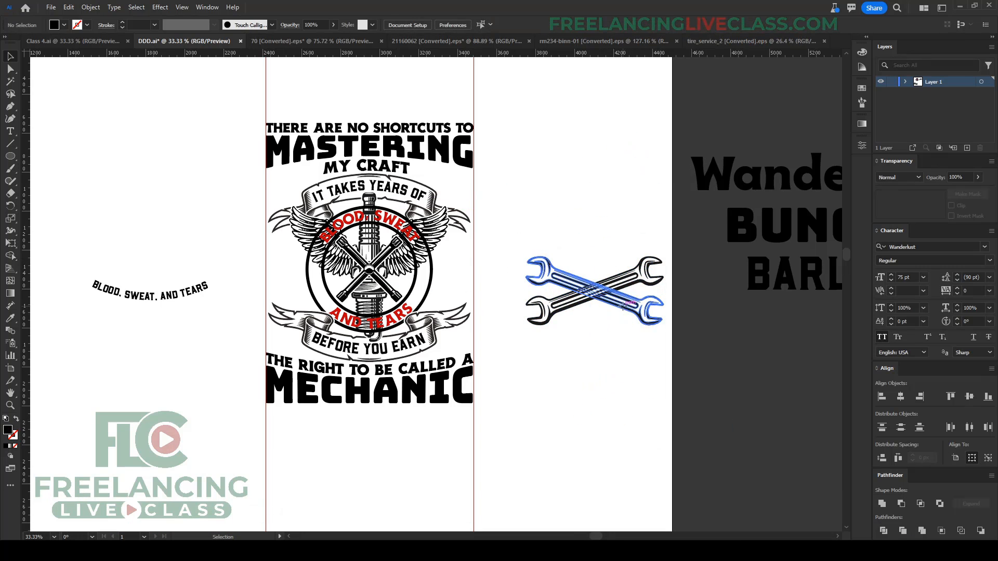
pyautogui.press('Delete')
# Step: Rotate the remaining open-end wrench until it stands nearly upright beside the design
pyautogui.click(603, 281)
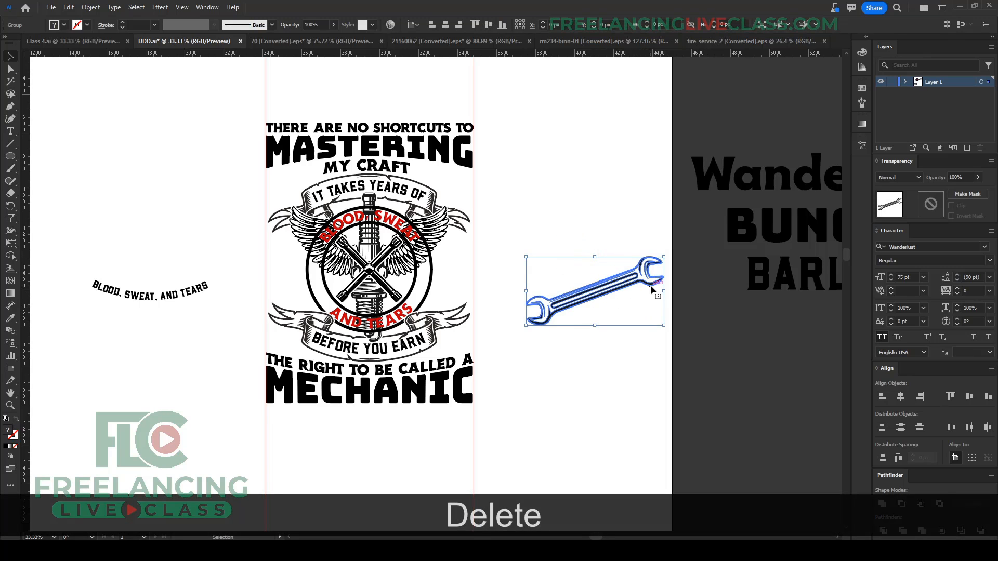
pyautogui.moveTo(665, 263); pyautogui.dragTo(624, 208)
pyautogui.click(624, 190)
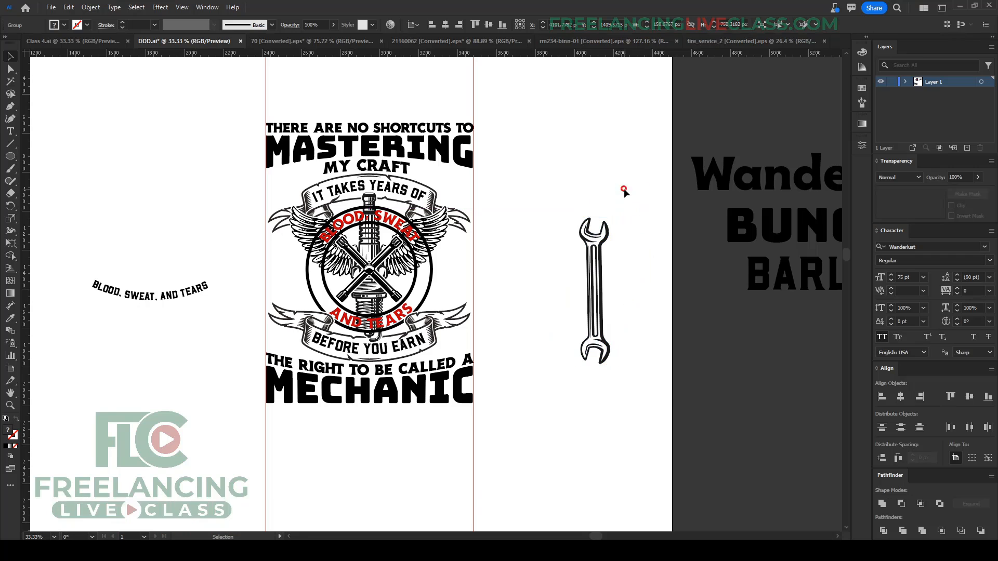
pyautogui.scroll(1, 661, 368)
pyautogui.scroll(-2, 571, 263)
pyautogui.click(598, 292)
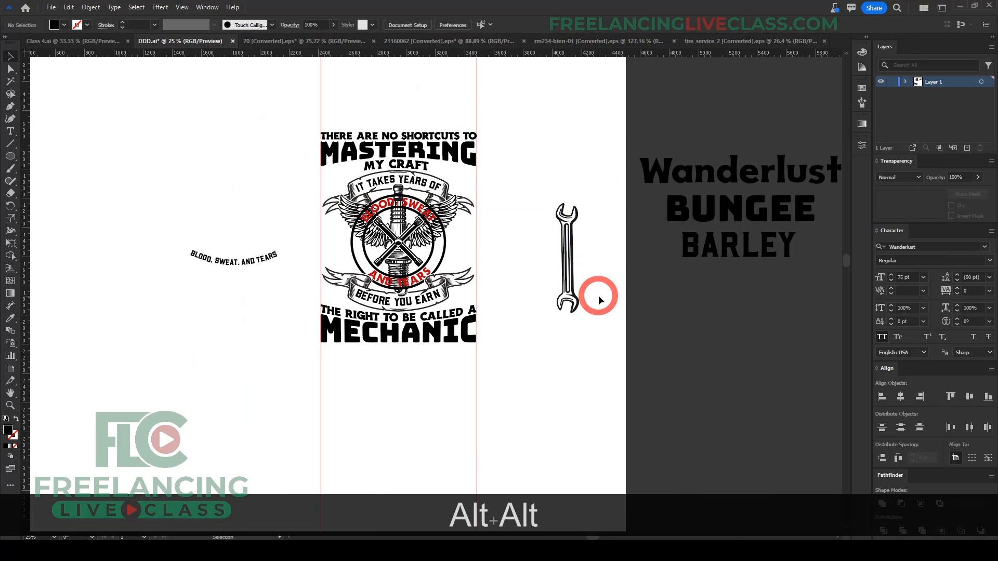
# Step: Lengthen the upright wrench to about 1240 px by moving only the anchor points of its lower end downward
pyautogui.press('a')
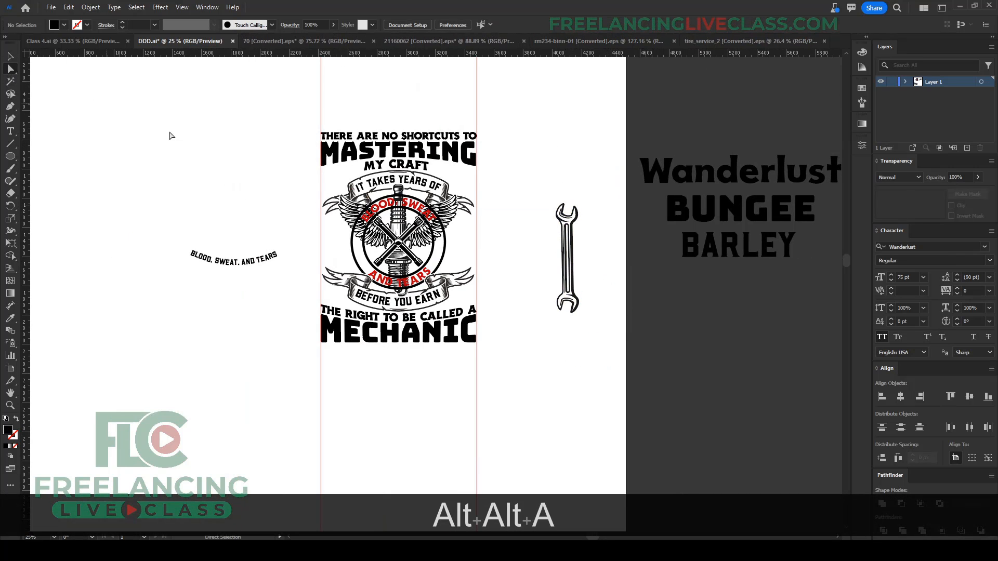
pyautogui.moveTo(593, 356); pyautogui.dragTo(534, 247)
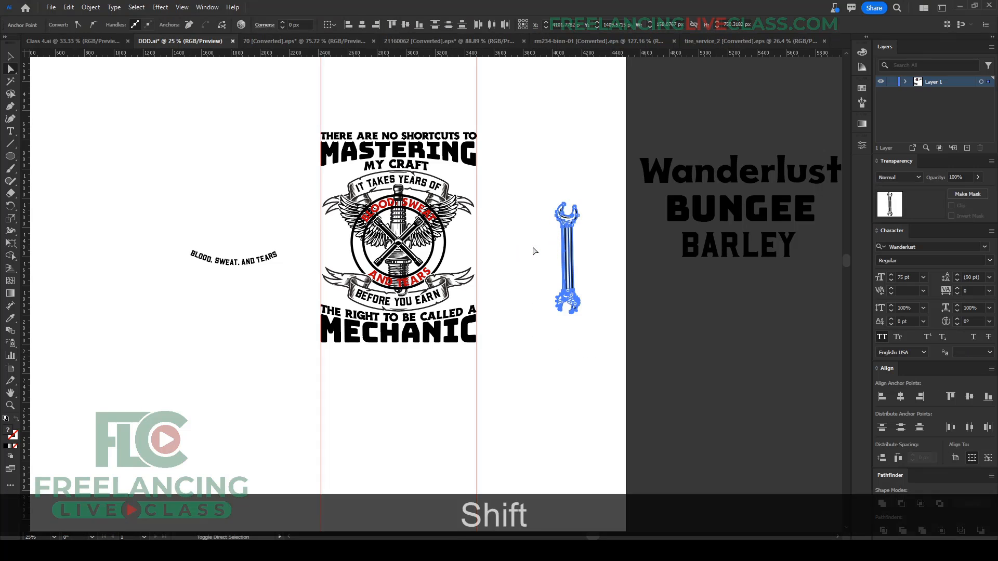
pyautogui.hotkey('shift', 'Down')
pyautogui.hotkey('shift', 'Down')
pyautogui.hotkey('shift', 'Down')
pyautogui.hotkey('shift', 'Down')
pyautogui.hotkey('shift', 'Down')
pyautogui.hotkey('shift', 'Down')
pyautogui.hotkey('shift', 'Down')
pyautogui.hotkey('shift', 'Down')
pyautogui.hotkey('shift', 'Down')
pyautogui.hotkey('shift', 'Down')
pyautogui.hotkey('shift', 'Down')
pyautogui.hotkey('shift', 'Down')
pyautogui.hotkey('shift', 'Down')
pyautogui.hotkey('shift', 'Down')
pyautogui.hotkey('shift', 'Down')
pyautogui.hotkey('shift', 'Down')
pyautogui.hotkey('shift', 'Down')
pyautogui.hotkey('shift', 'Down')
pyautogui.hotkey('shift', 'Down')
pyautogui.hotkey('shift', 'Down')
pyautogui.hotkey('shift', 'Down')
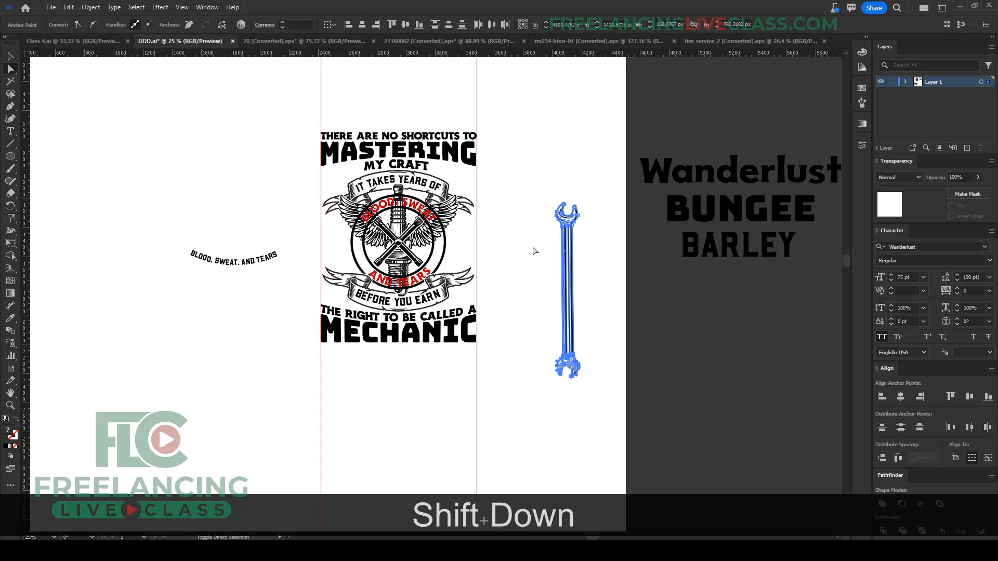
pyautogui.press('v')
pyautogui.click(533, 247)
# Step: Try rotating the lengthened wrench diagonally, placing it across the ring and scaling it down proportionally
pyautogui.moveTo(582, 362); pyautogui.dragTo(539, 292)
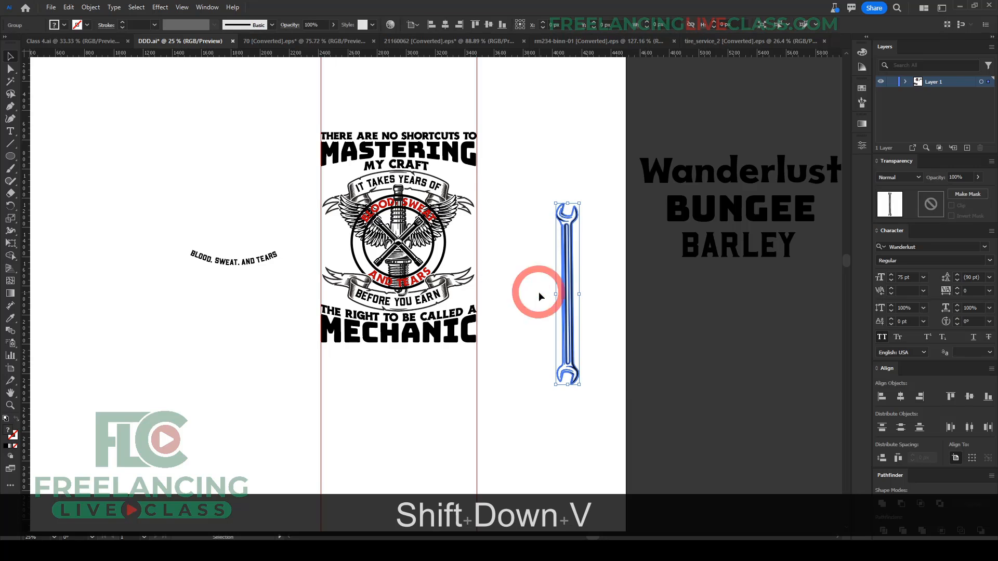
pyautogui.press('shift')
pyautogui.moveTo(570, 391); pyautogui.dragTo(456, 276)
pyautogui.scroll(2, 380, 237)
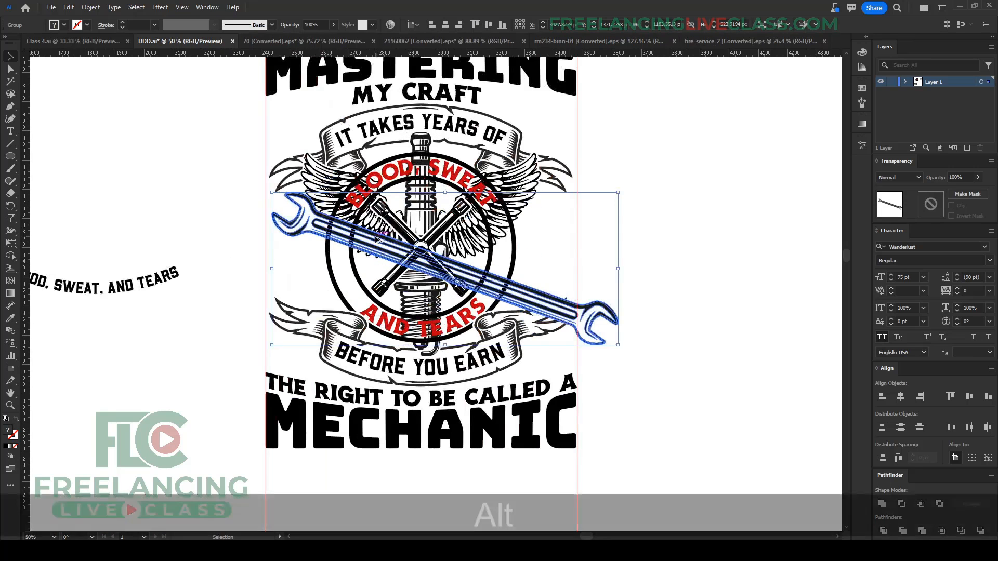
pyautogui.moveTo(618, 269); pyautogui.dragTo(566, 268)
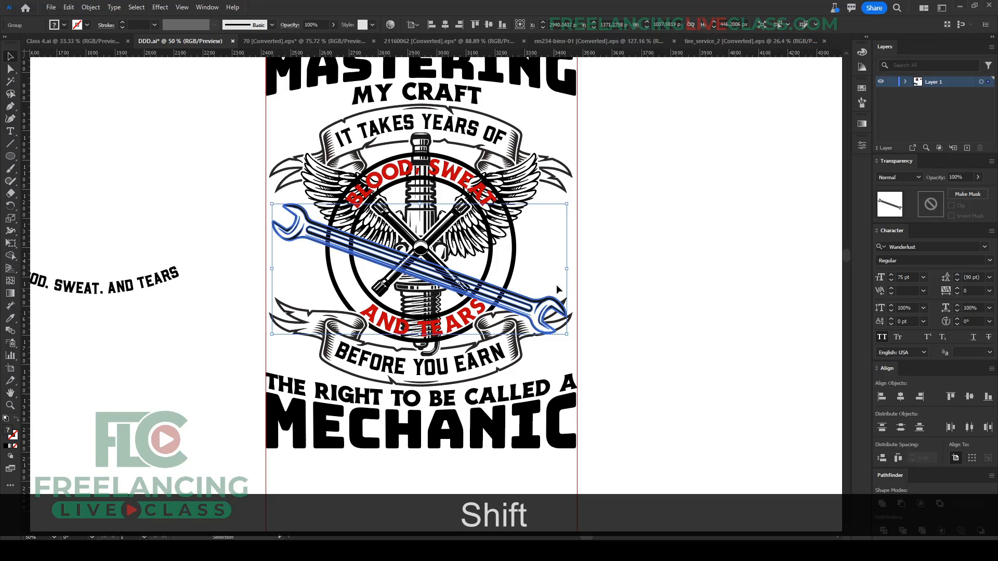
# Step: Undo the wrench's scaling, placement across the ring and diagonal rotation
pyautogui.scroll(-1, 559, 289)
pyautogui.hotkey('ctrl', 'alt', 'z')
pyautogui.hotkey('ctrl', 'alt', 'z')
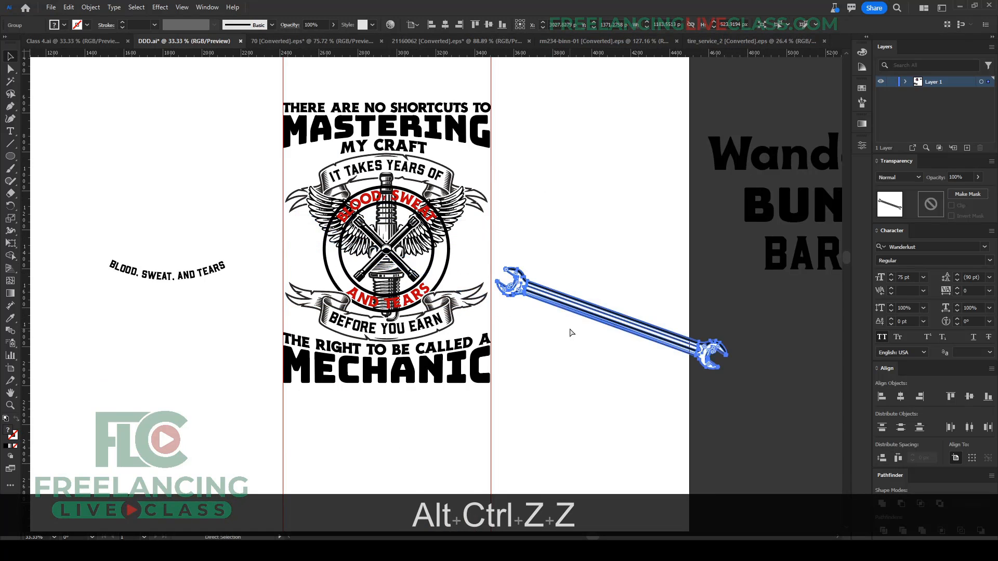
pyautogui.hotkey('ctrl', 'alt', 'z')
# Step: Shorten the upright wrench's shaft by moving only the anchor points of its lower end upward
pyautogui.scroll(-2, 644, 363)
pyautogui.press('a')
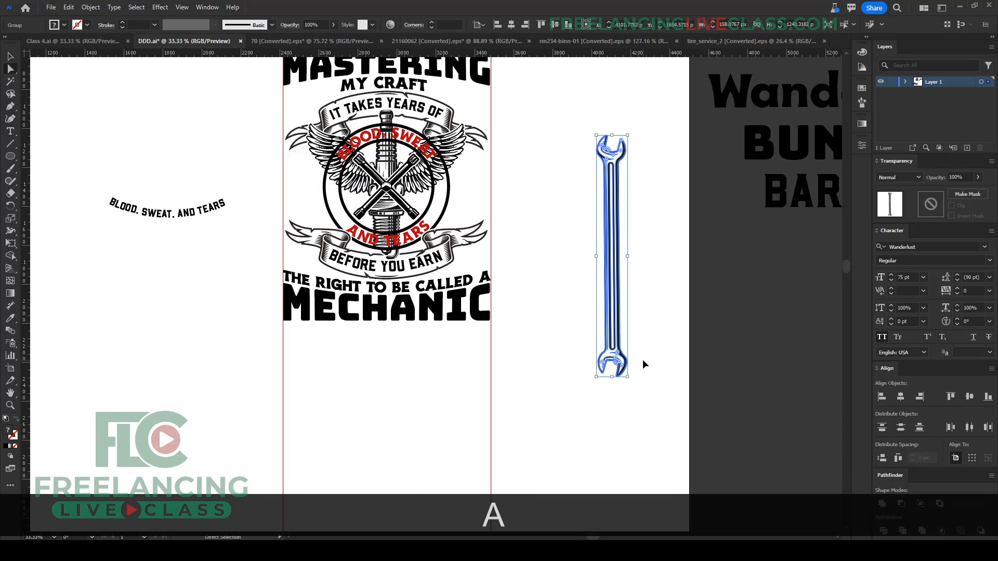
pyautogui.moveTo(650, 413); pyautogui.dragTo(563, 279)
pyautogui.hotkey('shift', 'Up')
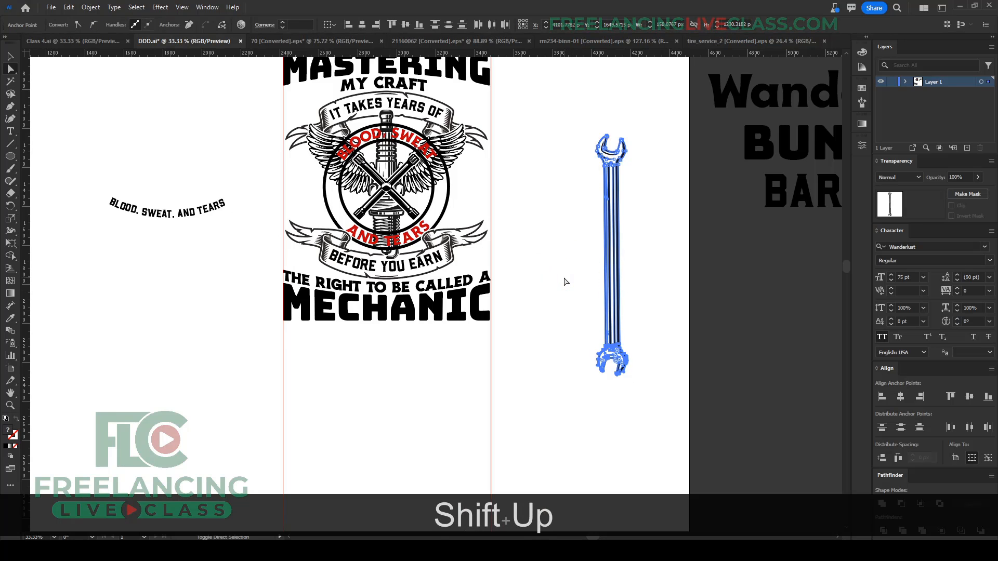
pyautogui.hotkey('shift', 'Up')
pyautogui.hotkey('shift', 'Up')
pyautogui.hotkey('shift', 'Up')
pyautogui.hotkey('shift', 'Up')
pyautogui.hotkey('shift', 'Up')
pyautogui.hotkey('shift', 'Up')
pyautogui.hotkey('shift', 'Up')
pyautogui.hotkey('shift', 'Up')
pyautogui.hotkey('shift', 'Up')
pyautogui.hotkey('shift', 'Up')
pyautogui.hotkey('shift', 'Up')
pyautogui.hotkey('shift', 'Up')
pyautogui.hotkey('shift', 'Up')
pyautogui.hotkey('shift', 'Up')
pyautogui.hotkey('shift', 'Up')
pyautogui.hotkey('shift', 'Up')
pyautogui.hotkey('shift', 'Up')
pyautogui.hotkey('shift', 'Up')
pyautogui.hotkey('shift', 'Up')
pyautogui.hotkey('shift', 'Up')
pyautogui.press('v')
pyautogui.click(566, 282)
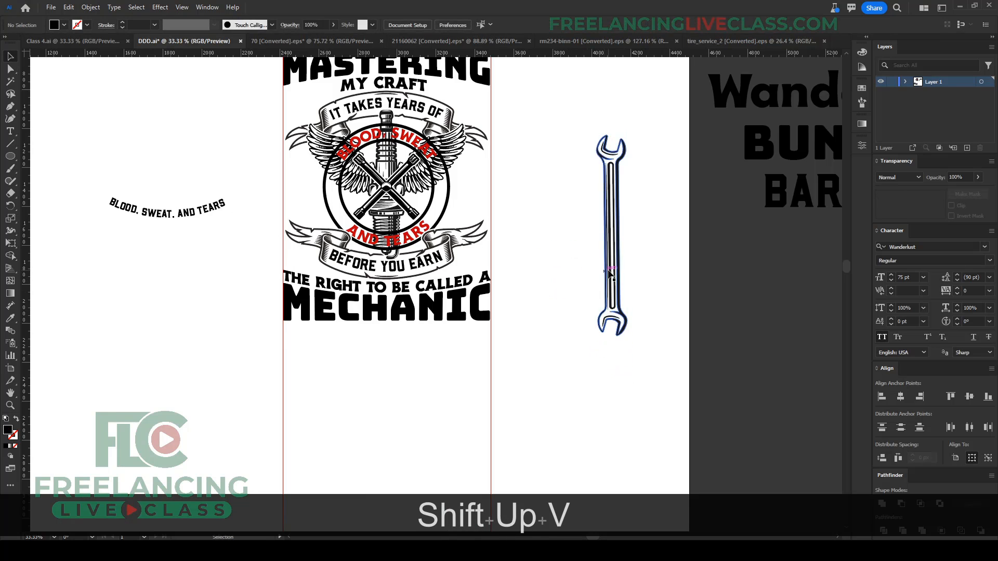
# Step: Rotate the wrench to a shallow diagonal and place it across the middle of the ring, spanning about 1026 px in width
pyautogui.click(611, 271)
pyautogui.moveTo(620, 340); pyautogui.dragTo(440, 229)
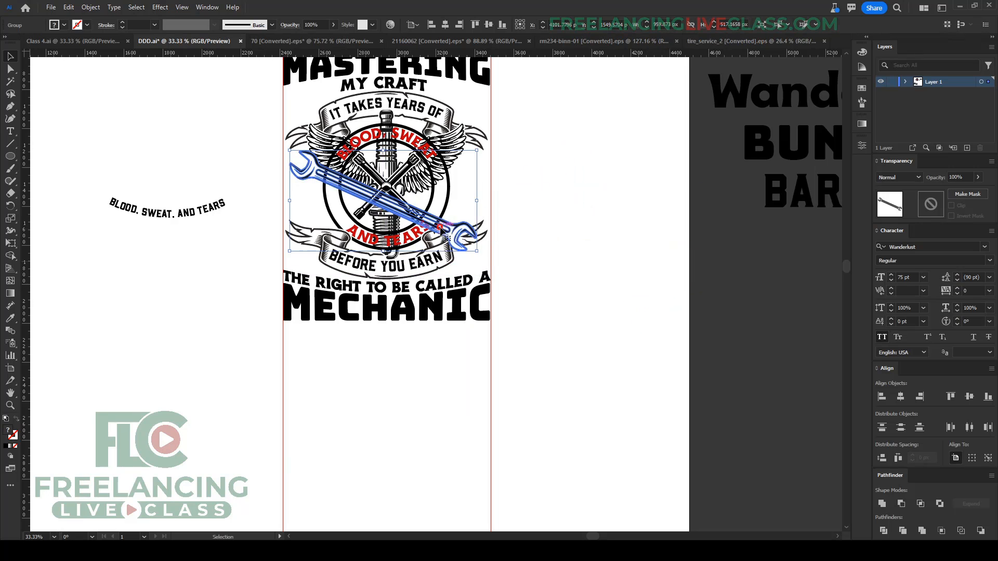
pyautogui.moveTo(482, 203); pyautogui.dragTo(482, 182)
pyautogui.scroll(2, 440, 173)
pyautogui.moveTo(498, 244); pyautogui.dragTo(535, 201)
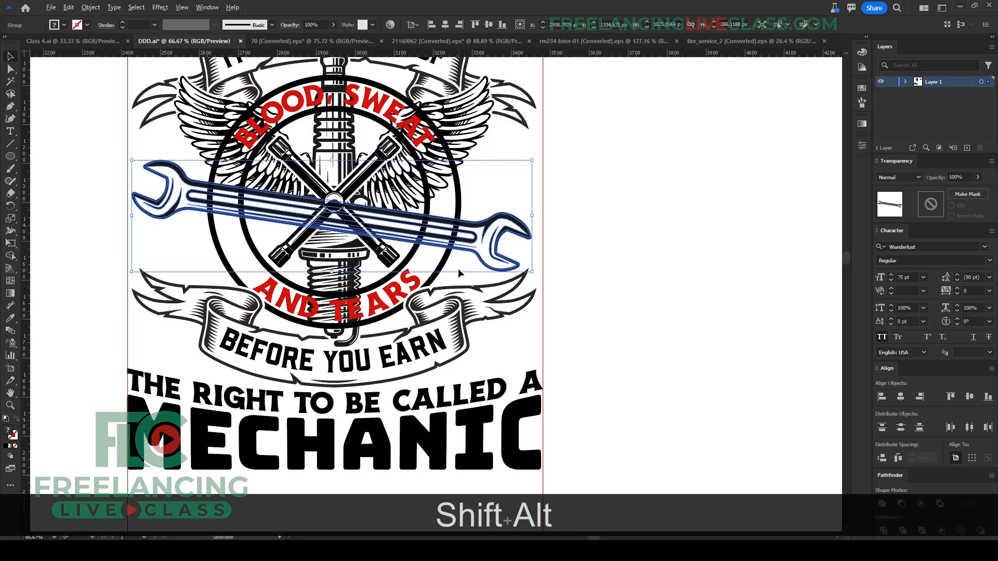
# Step: Centre the diagonal wrench horizontally on the MECHANIC lettering
pyautogui.scroll(-1, 458, 269)
pyautogui.keyDown('shift'); pyautogui.click(466, 396); pyautogui.keyUp('shift')
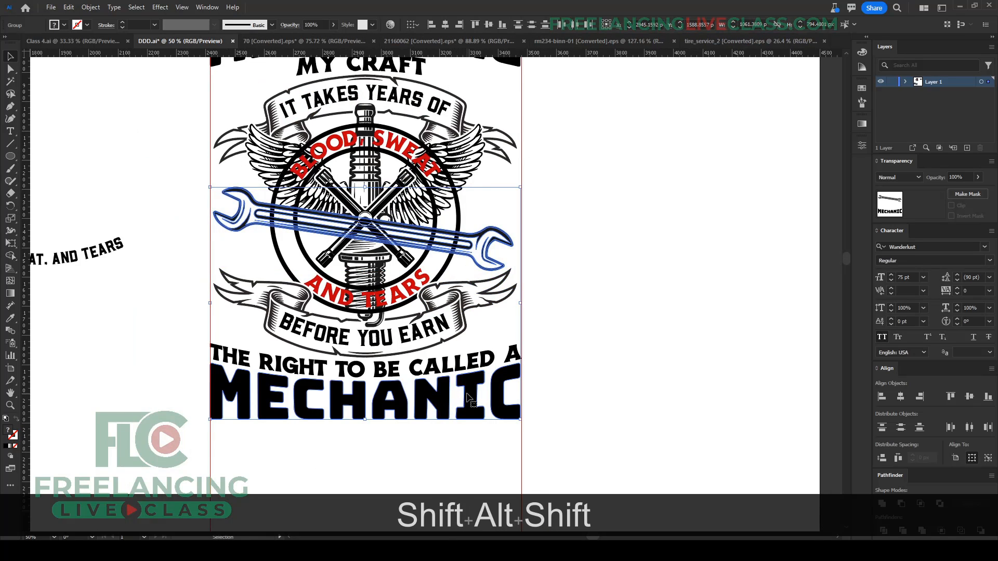
pyautogui.click(446, 25)
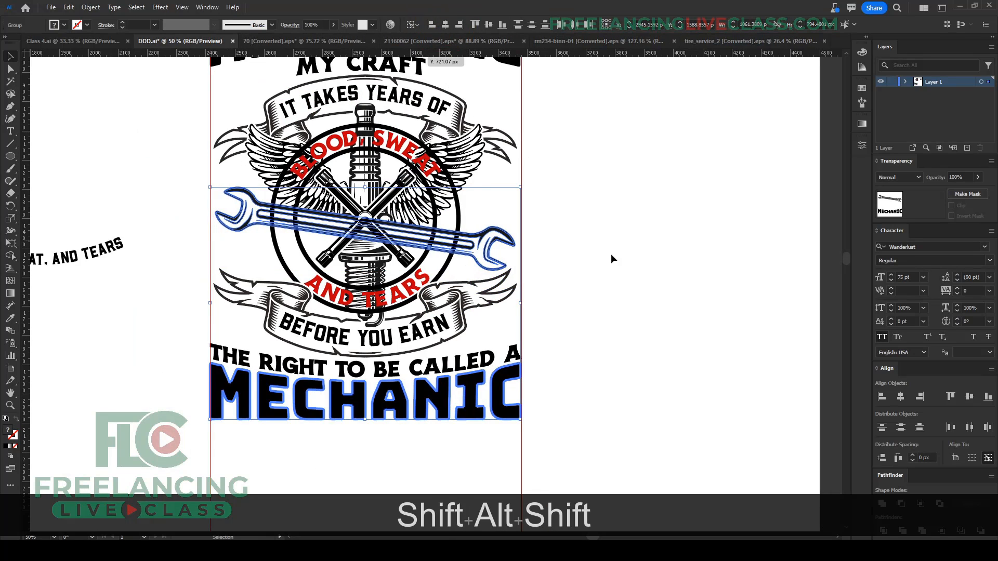
pyautogui.click(527, 254)
pyautogui.click(507, 251)
pyautogui.press('ctrl')
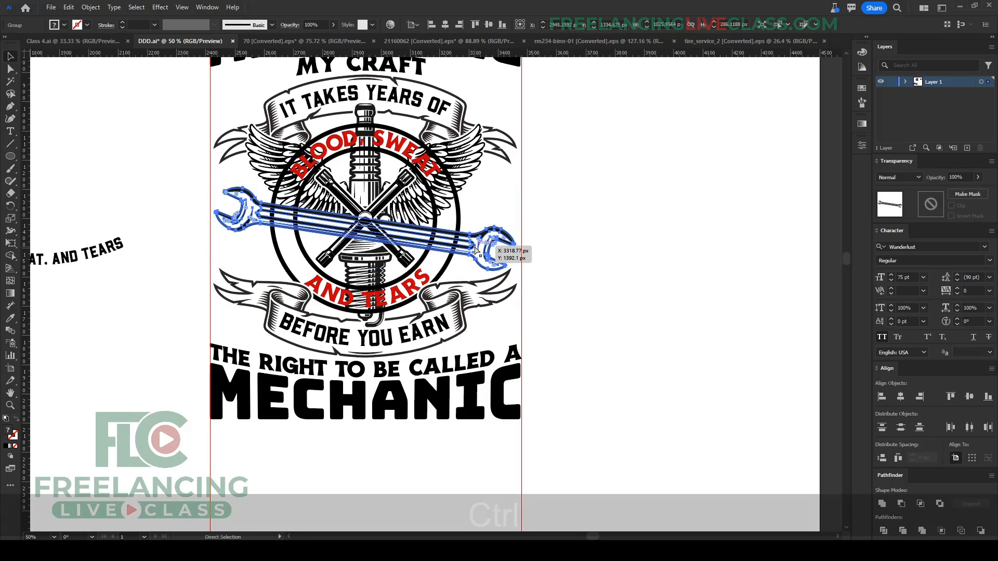
pyautogui.hotkey('ctrl', 'c')
pyautogui.hotkey('ctrl', 'f')
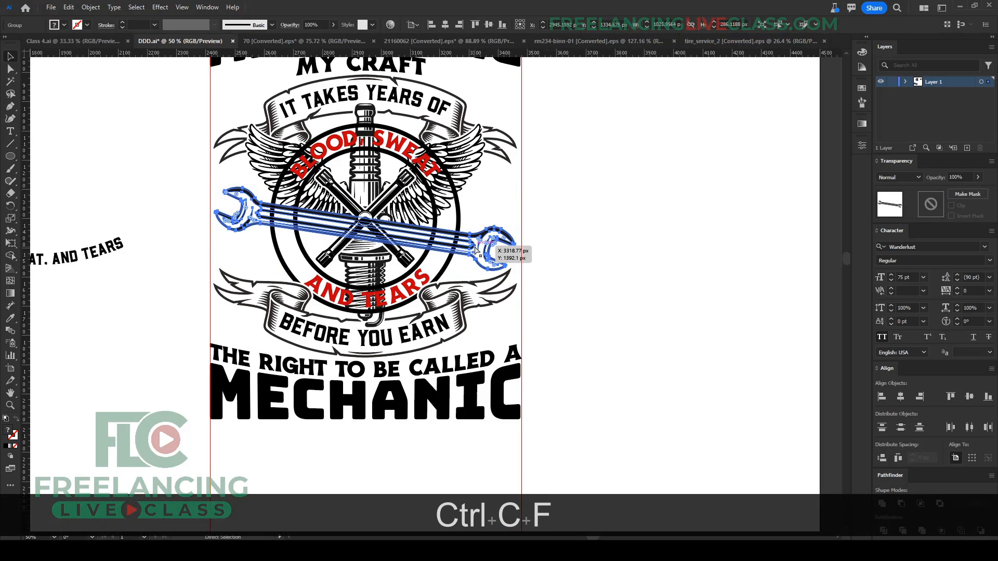
pyautogui.press('ctrl')
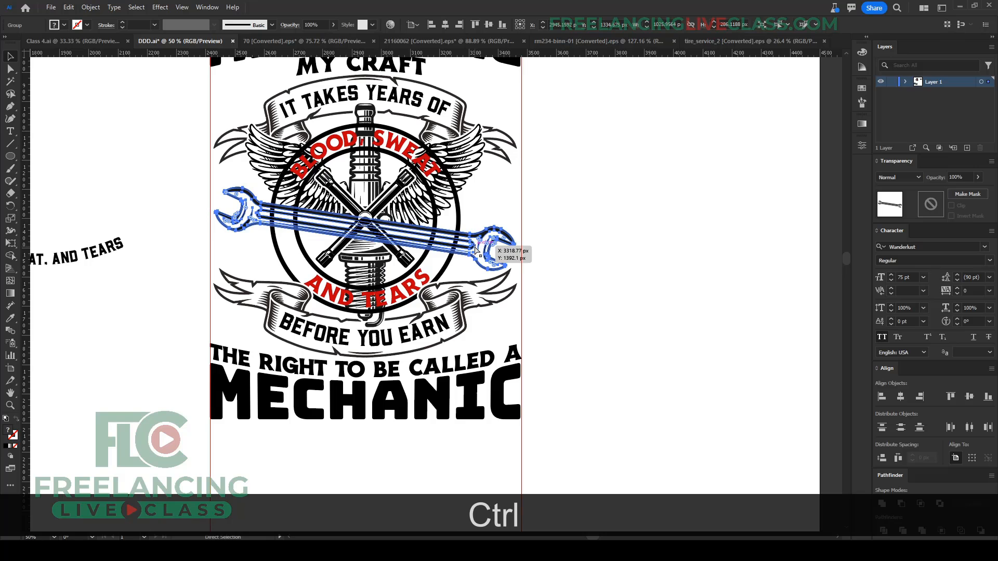
pyautogui.hotkey('ctrl', 'r')
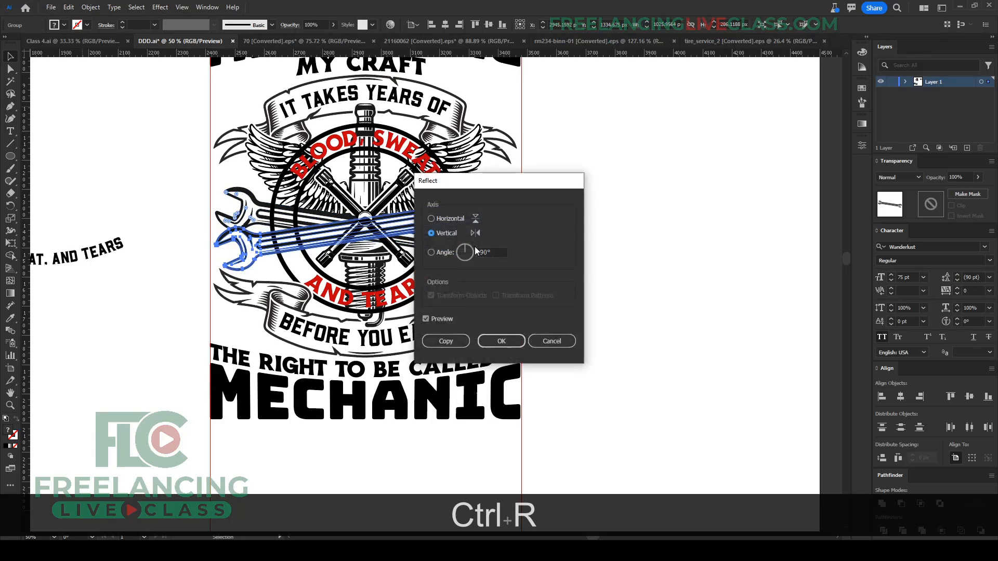
pyautogui.click(544, 345)
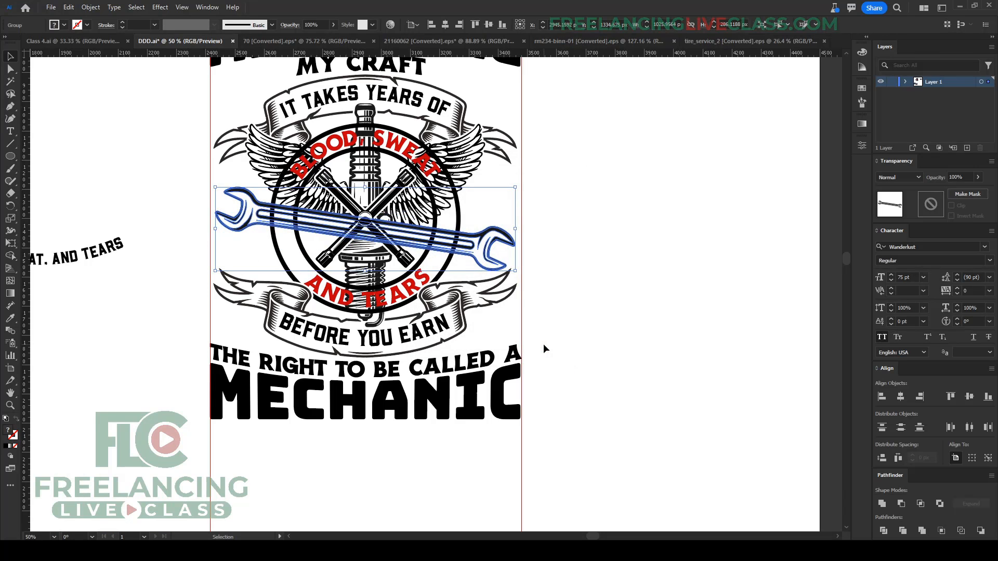
pyautogui.press('Delete')
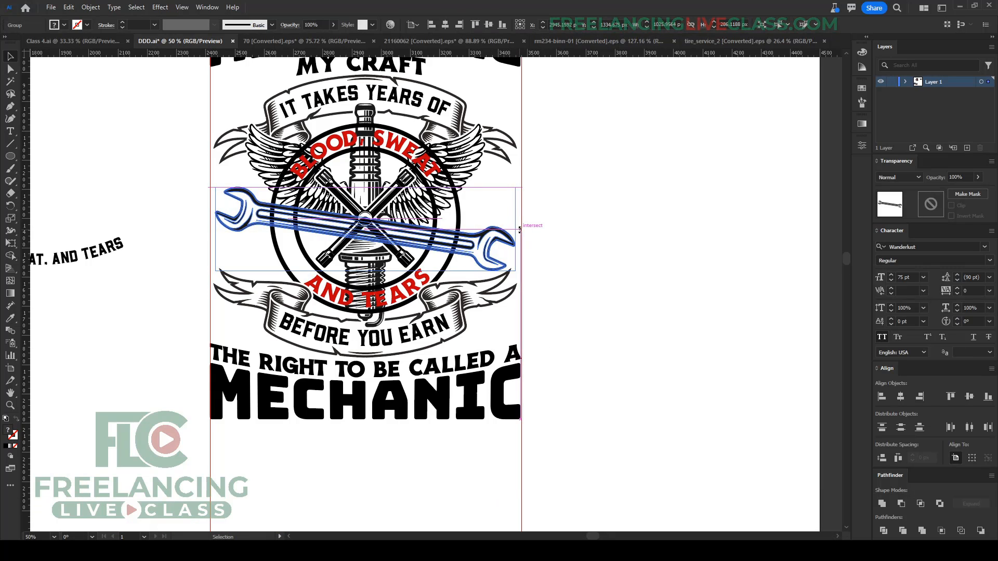
# Step: Rotate the wrench to a steeper diagonal, then reflect a copy pasted in front across the vertical axis to form crossed wrenches
pyautogui.moveTo(519, 228); pyautogui.dragTo(550, 258)
pyautogui.hotkey('ctrl', 'c')
pyautogui.hotkey('ctrl', 'f')
pyautogui.press('r')
pyautogui.press('Return')
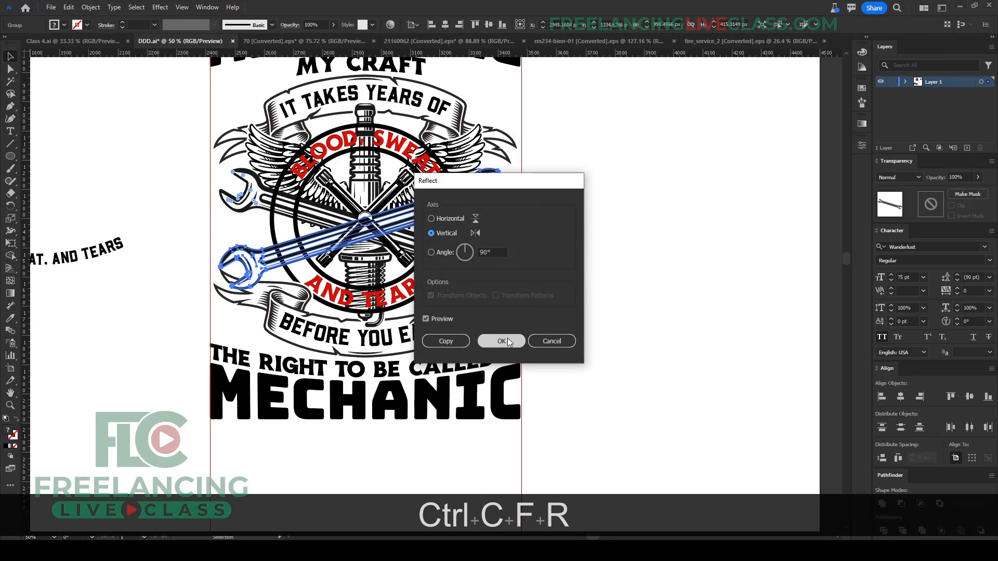
pyautogui.click(552, 338)
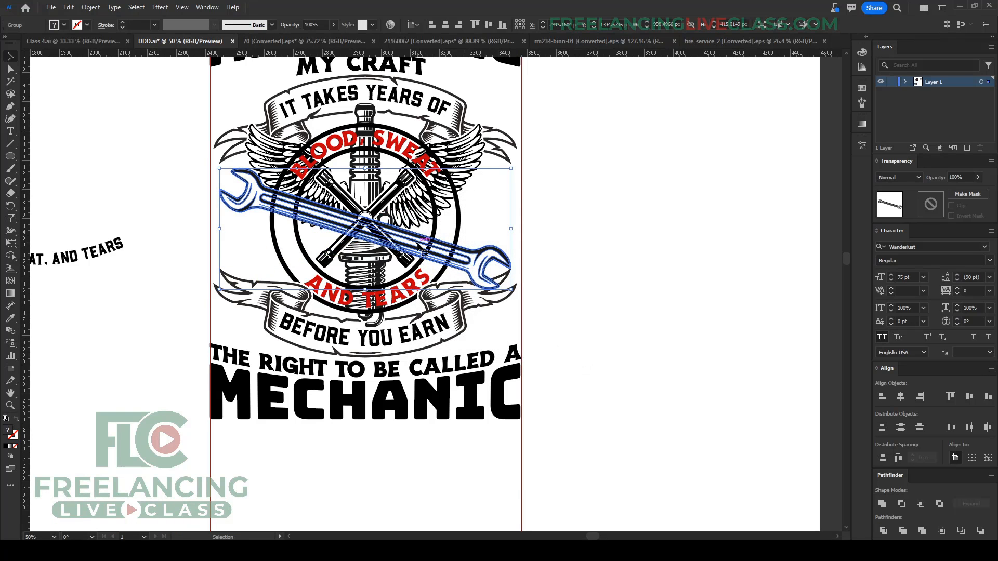
pyautogui.rightClick(419, 247)
pyautogui.moveTo(457, 424)
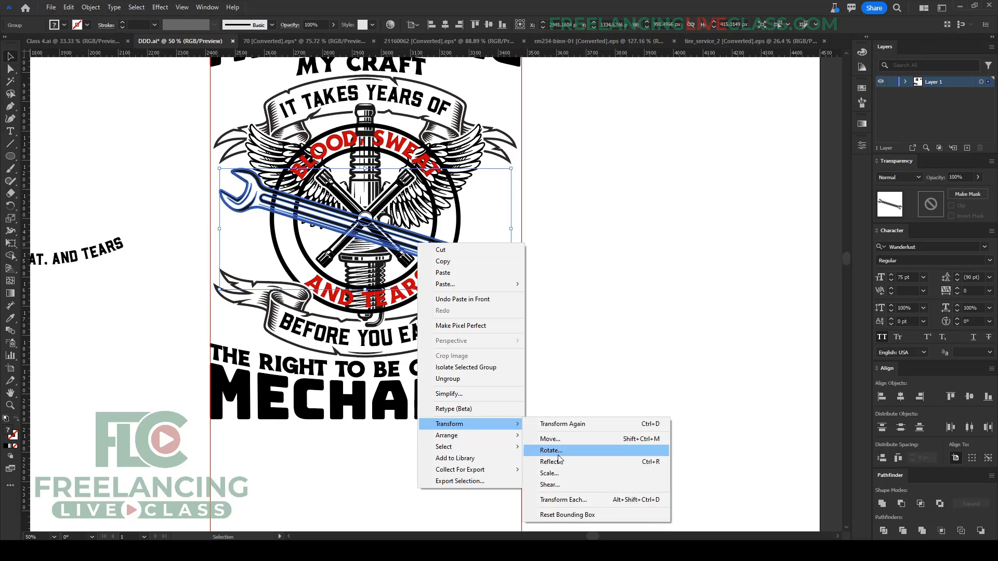
pyautogui.click(559, 459)
pyautogui.click(506, 339)
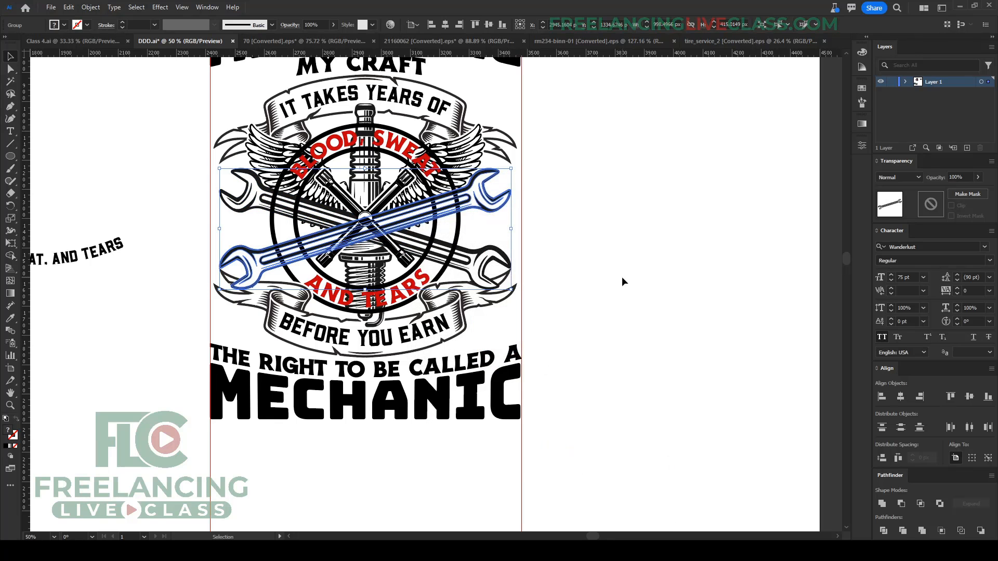
# Step: Enlarge both crossed wrenches together from their centre to about 1013 px wide and centre them horizontally on the MECHANIC lettering
pyautogui.click(494, 263)
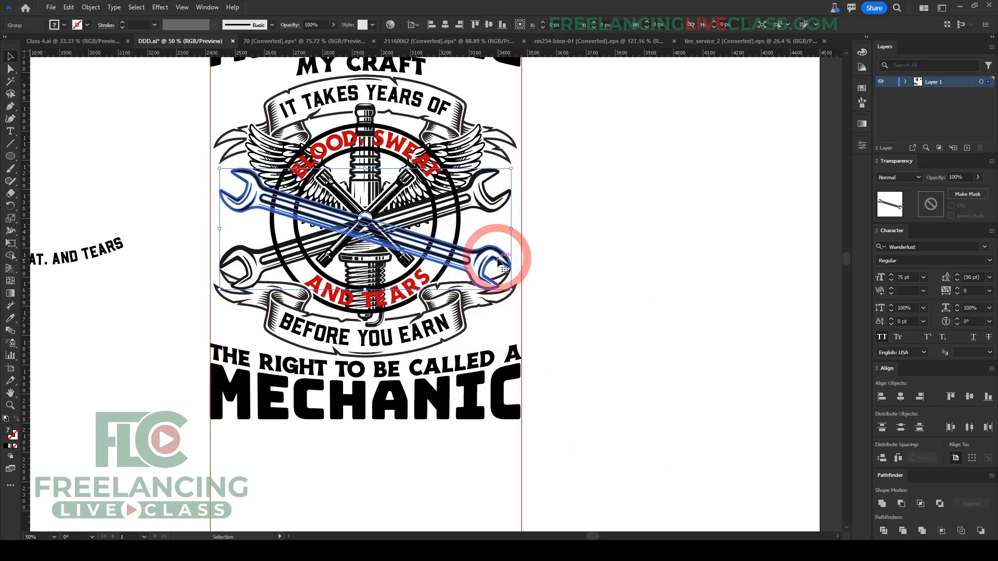
pyautogui.keyDown('shift'); pyautogui.click(493, 220); pyautogui.keyUp('shift')
pyautogui.moveTo(511, 229); pyautogui.dragTo(515, 230)
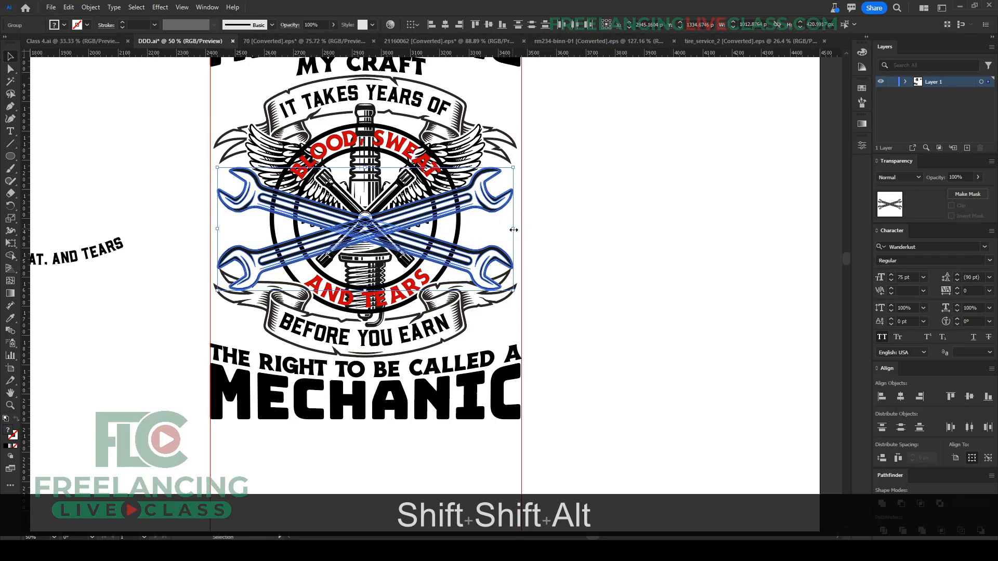
pyautogui.keyDown('shift'); pyautogui.click(478, 377); pyautogui.keyUp('shift')
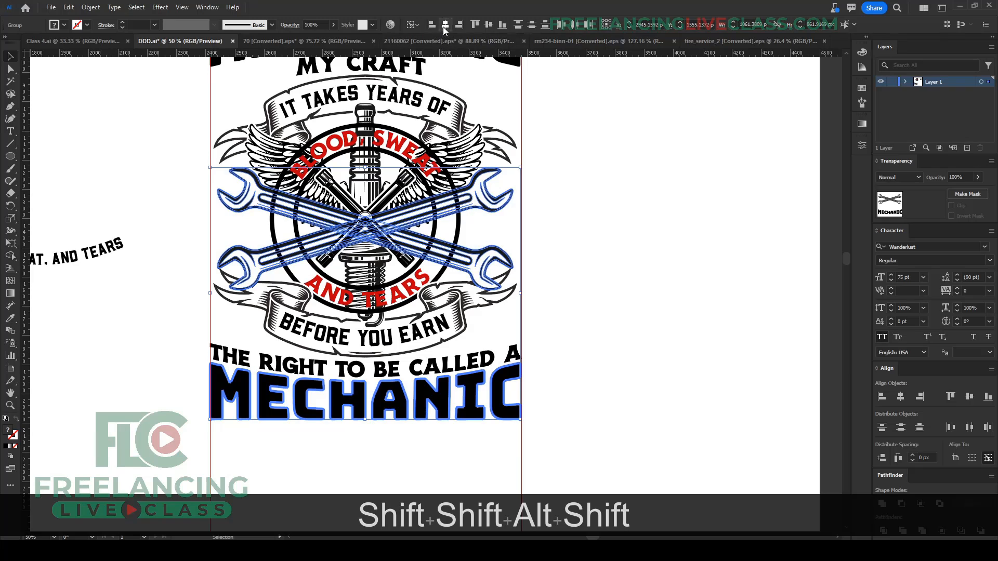
pyautogui.click(599, 257)
# Step: Create an Offset Path outline around both crossed wrenches and cut the offset shapes to the clipboard
pyautogui.scroll(1, 602, 260)
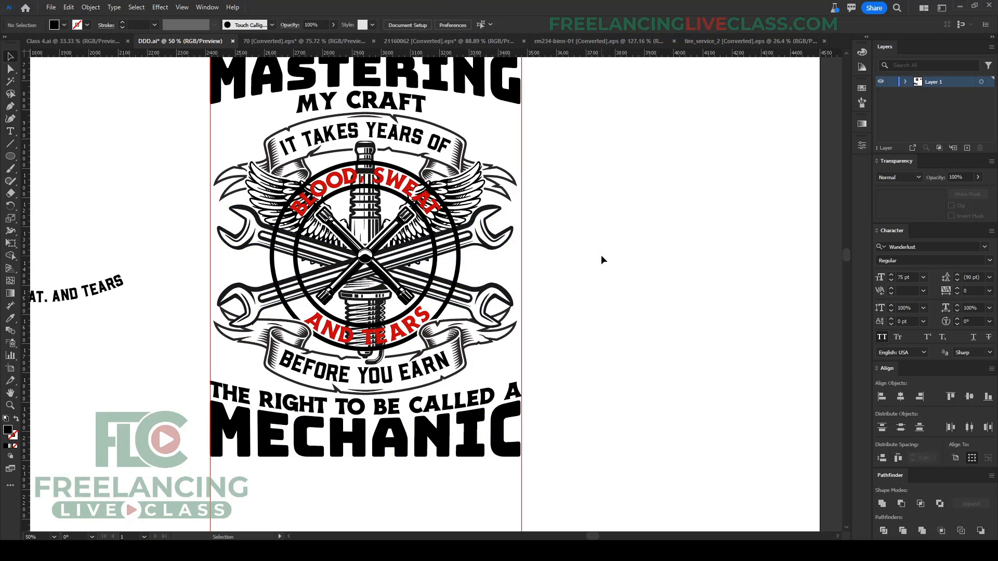
pyautogui.click(480, 290)
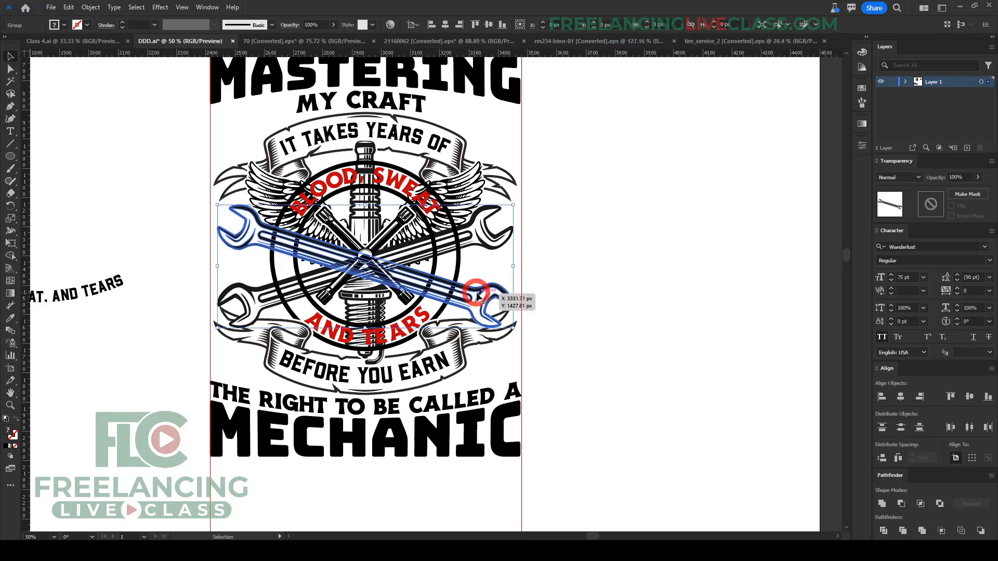
pyautogui.hotkey('ctrl', 'alt')
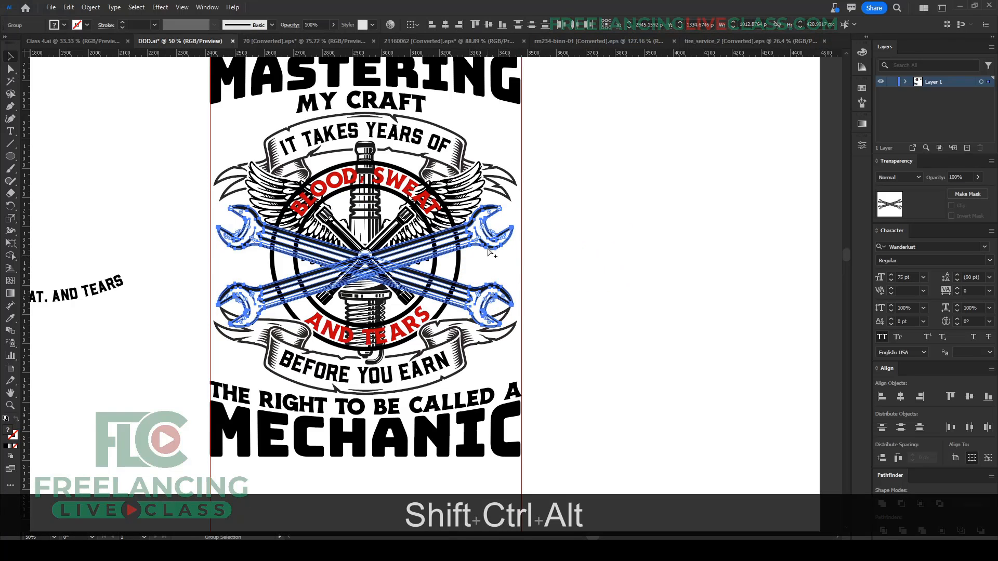
pyautogui.hotkey('shift', 'ctrl', 'alt', 'f')
pyautogui.click(692, 276)
pyautogui.hotkey('ctrl', 'x')
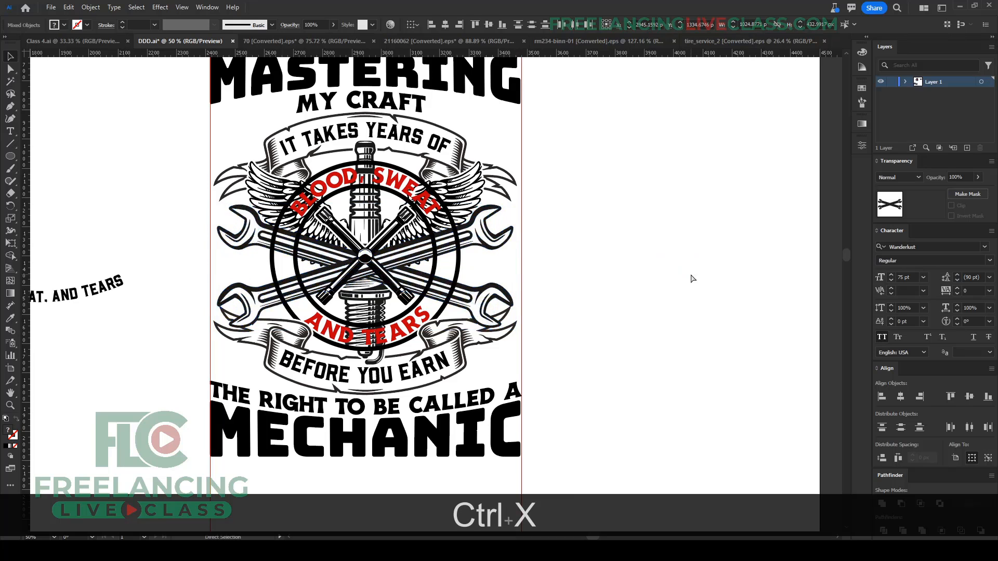
# Step: Paste the wrench offset shapes in front inside the lower ribbon's opacity mask, unite them and fill them black
pyautogui.click(481, 339)
pyautogui.click(931, 204)
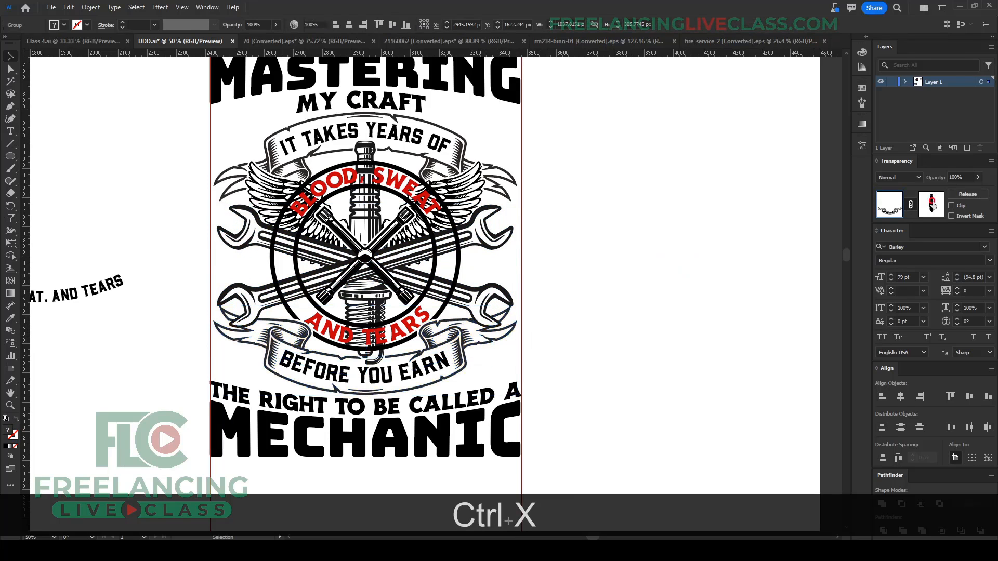
pyautogui.hotkey('ctrl', 'f')
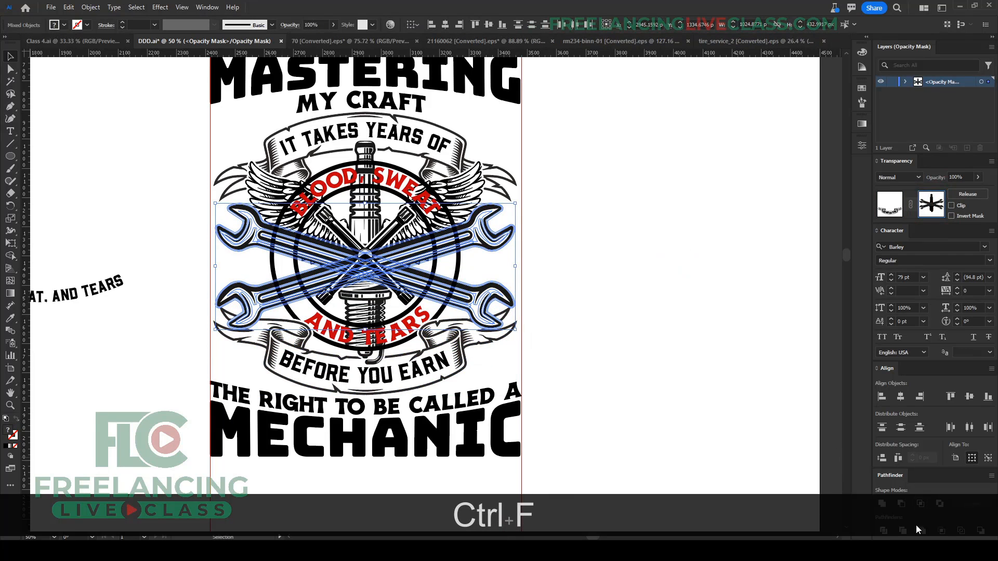
pyautogui.click(882, 503)
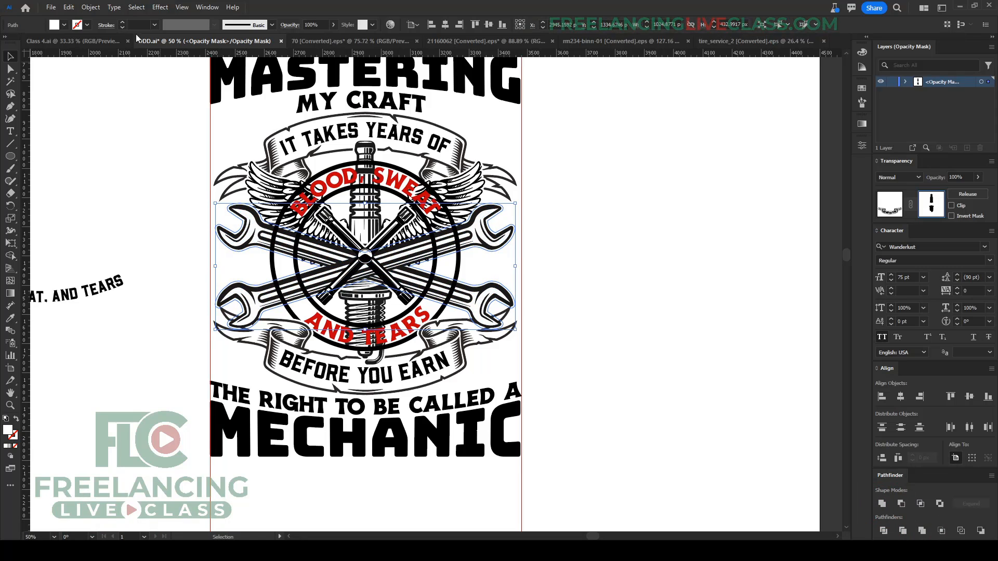
pyautogui.click(56, 25)
pyautogui.click(29, 42)
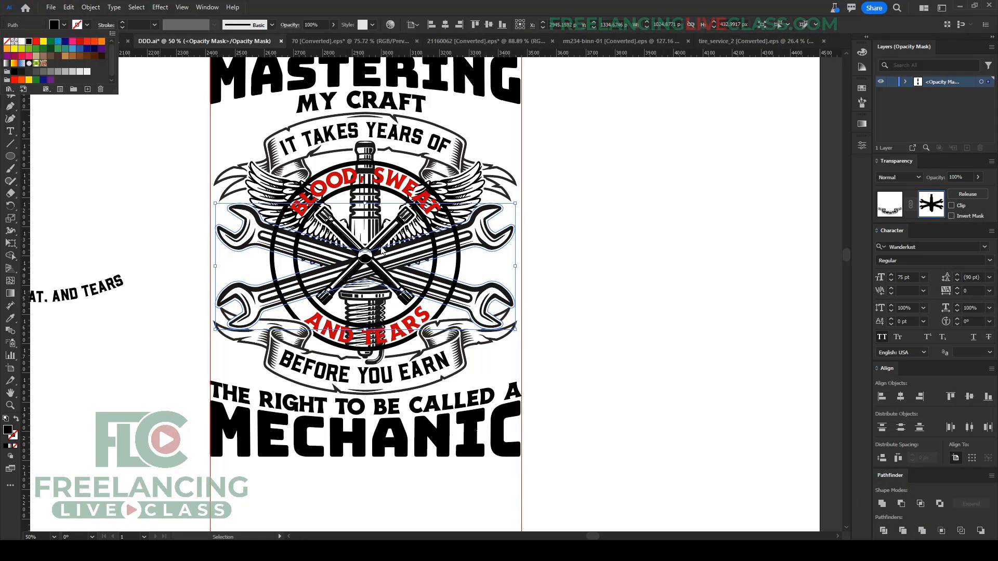
pyautogui.click(636, 288)
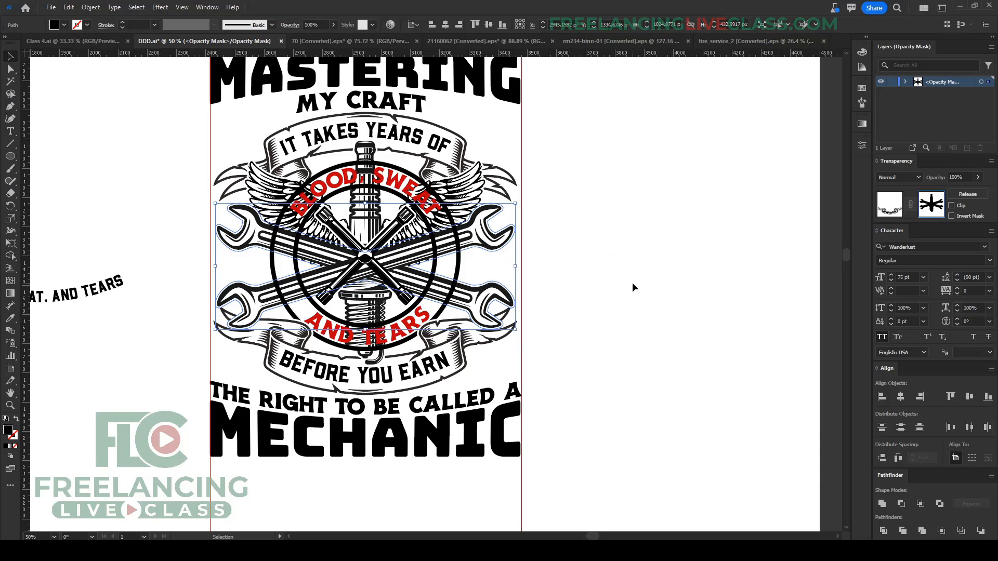
# Step: Copy the united wrench silhouette from the ribbon's mask and paste it in front inside the wings' opacity mask
pyautogui.hotkey('ctrl', 'c')
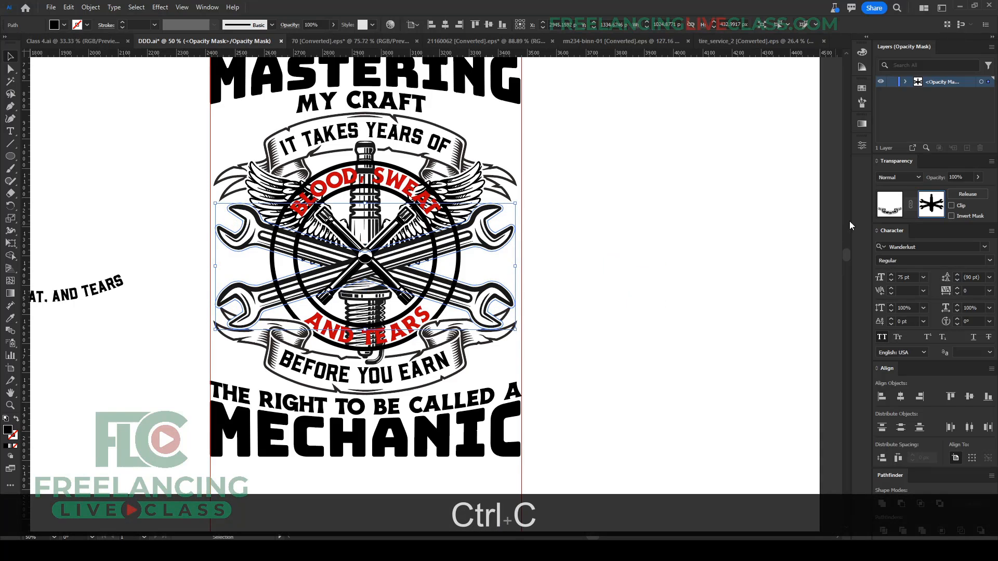
pyautogui.click(889, 210)
pyautogui.click(597, 293)
pyautogui.click(456, 217)
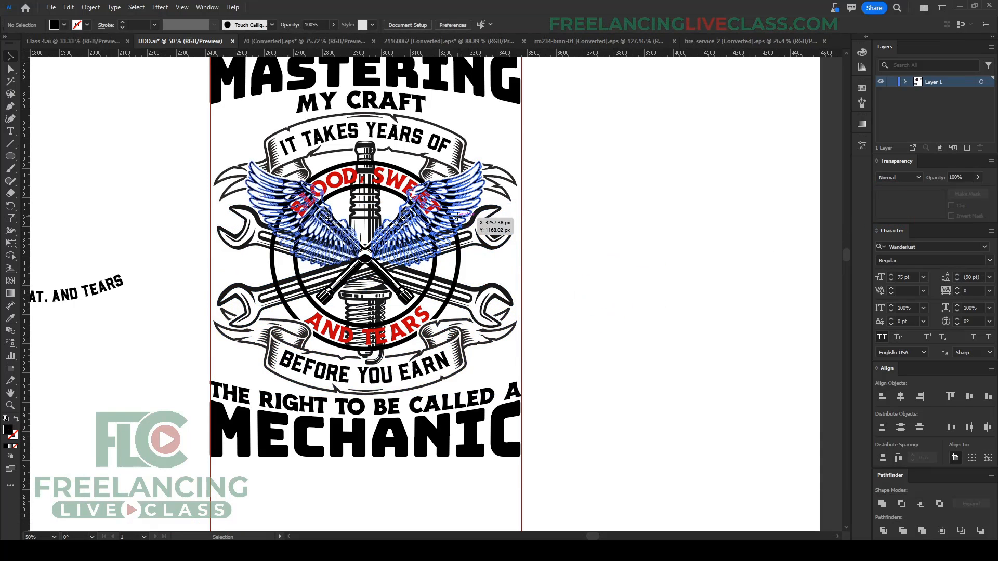
pyautogui.click(931, 207)
pyautogui.hotkey('ctrl', 'f')
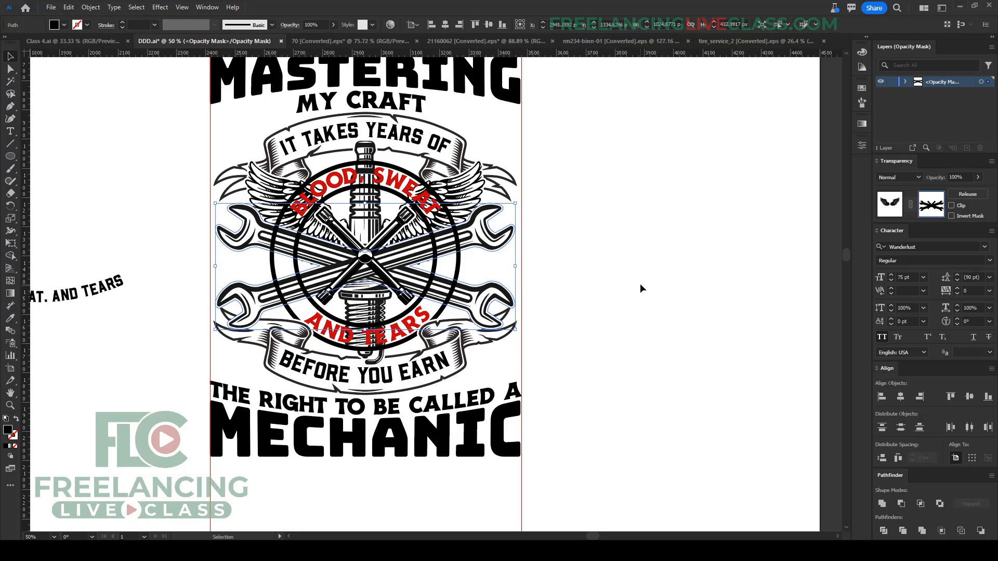
pyautogui.click(889, 204)
pyautogui.click(650, 295)
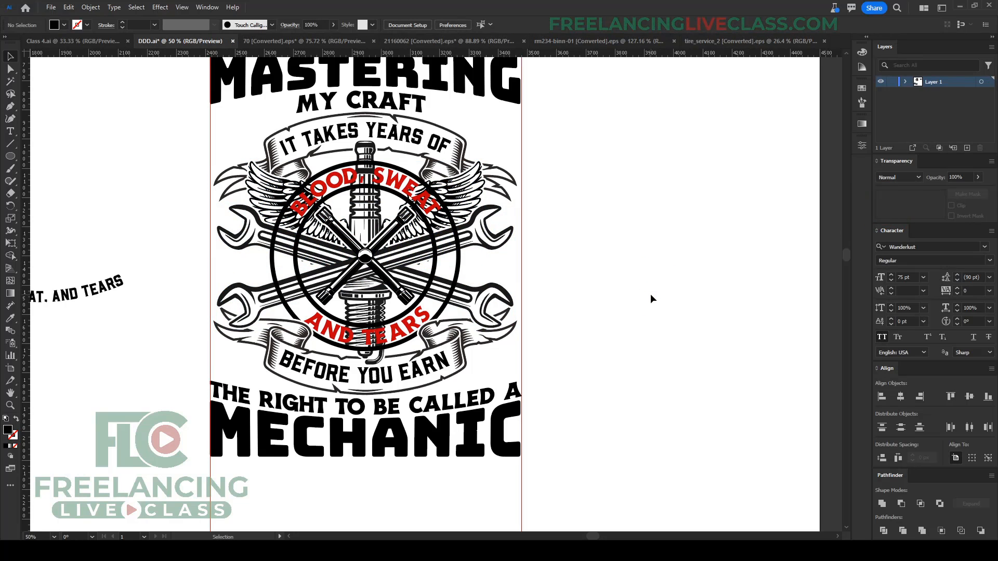
# Step: Group the two crossed wrenches and open a new unclipped opacity mask on the group
pyautogui.scroll(1, 312, 275)
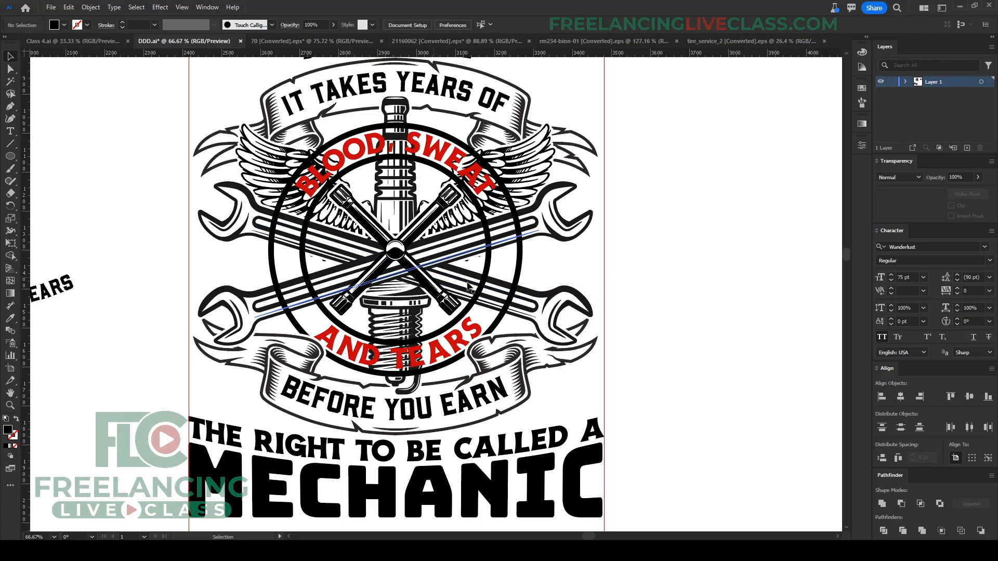
pyautogui.click(547, 238)
pyautogui.keyDown('shift'); pyautogui.click(546, 298); pyautogui.keyUp('shift')
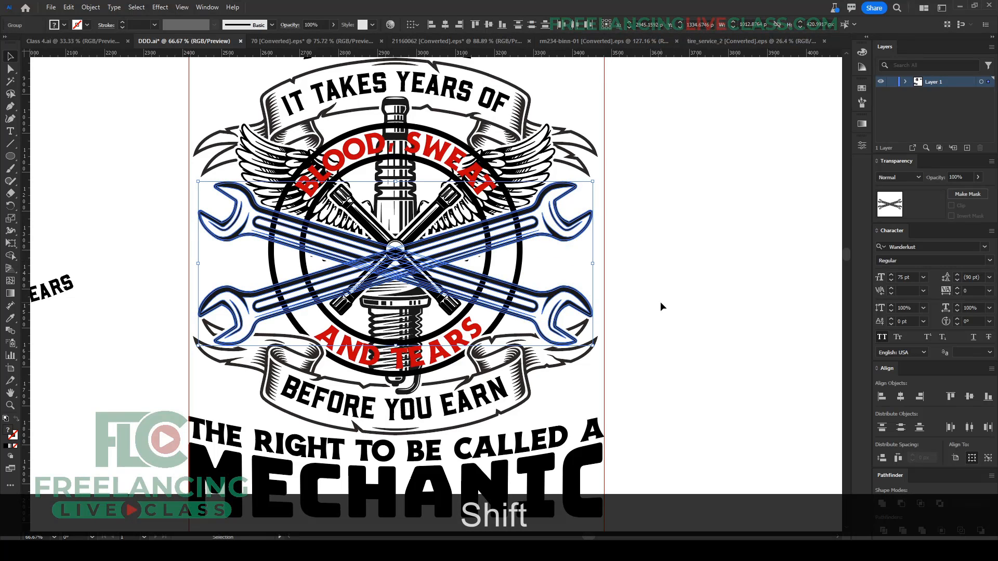
pyautogui.hotkey('ctrl', 'g')
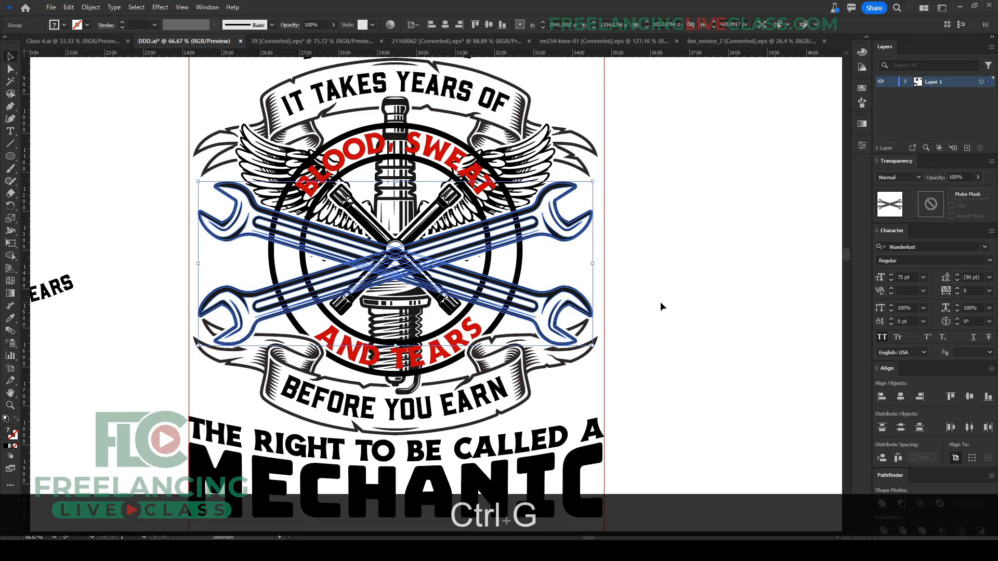
pyautogui.click(931, 206)
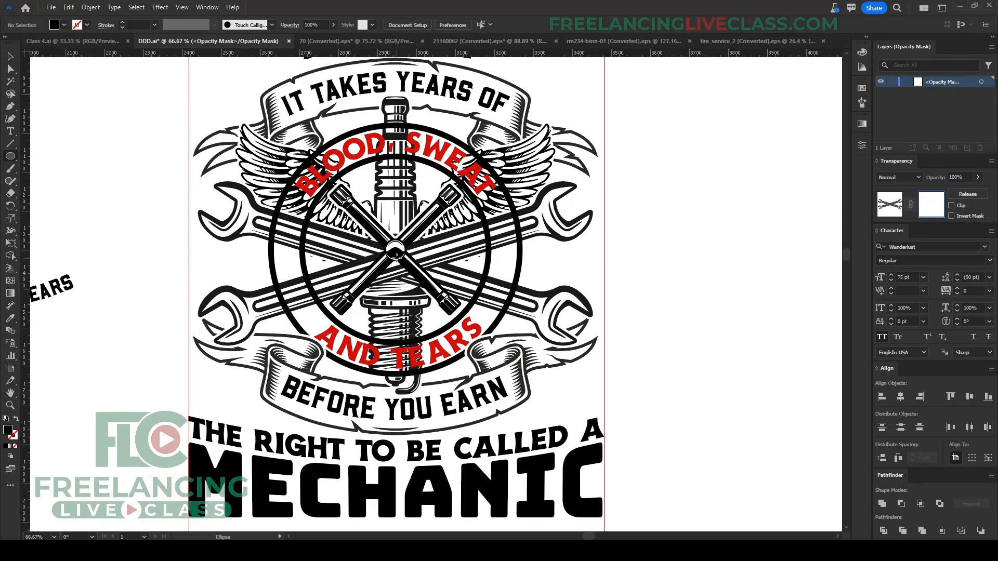
# Step: Draw a black circle about 481 px across from the ring's centre in the wrenches' mask, hiding their crossing inside the inner ring
pyautogui.moveTo(396, 254); pyautogui.dragTo(488, 312)
pyautogui.hotkey('shift', 'alt', 'v')
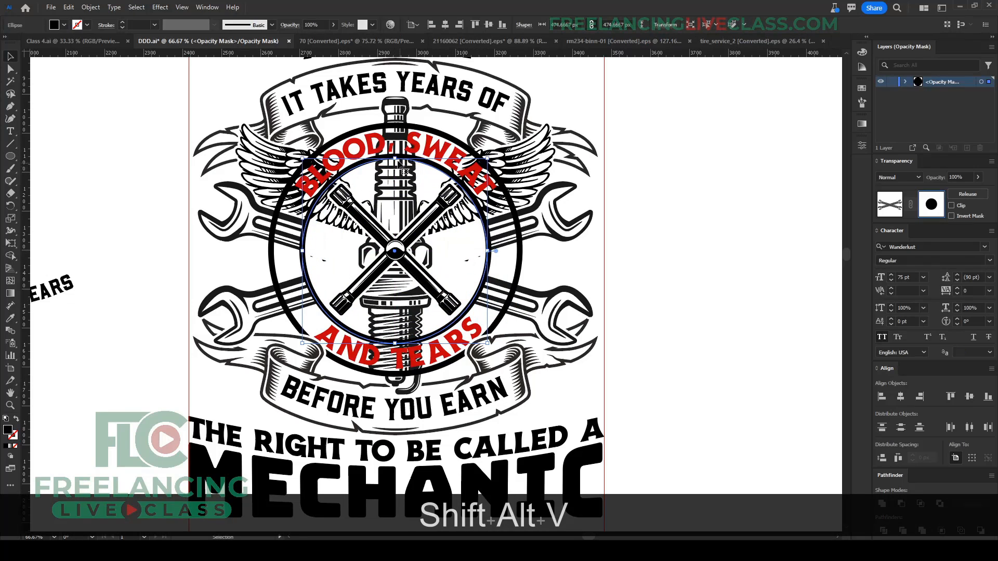
pyautogui.moveTo(395, 159); pyautogui.dragTo(394, 156)
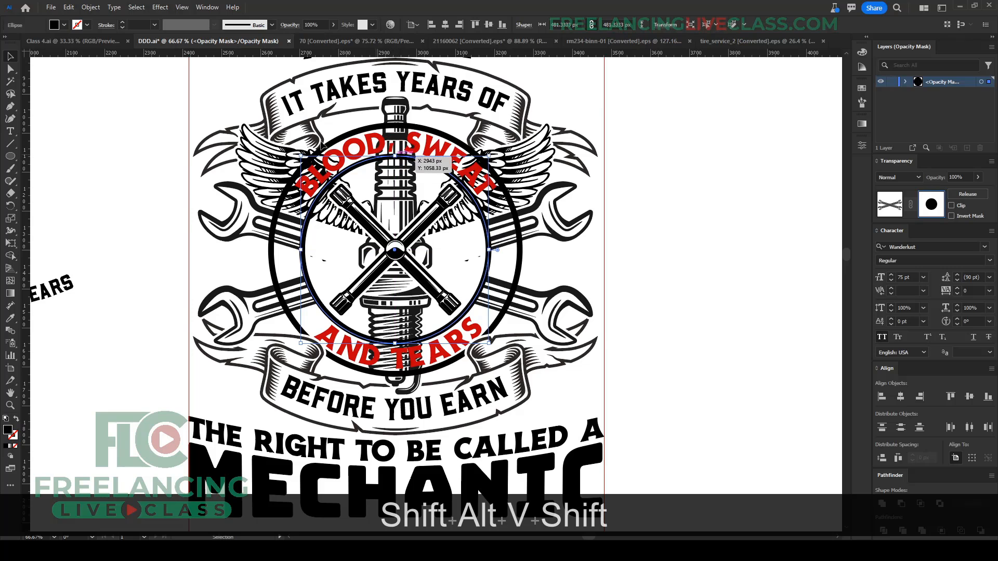
pyautogui.click(64, 25)
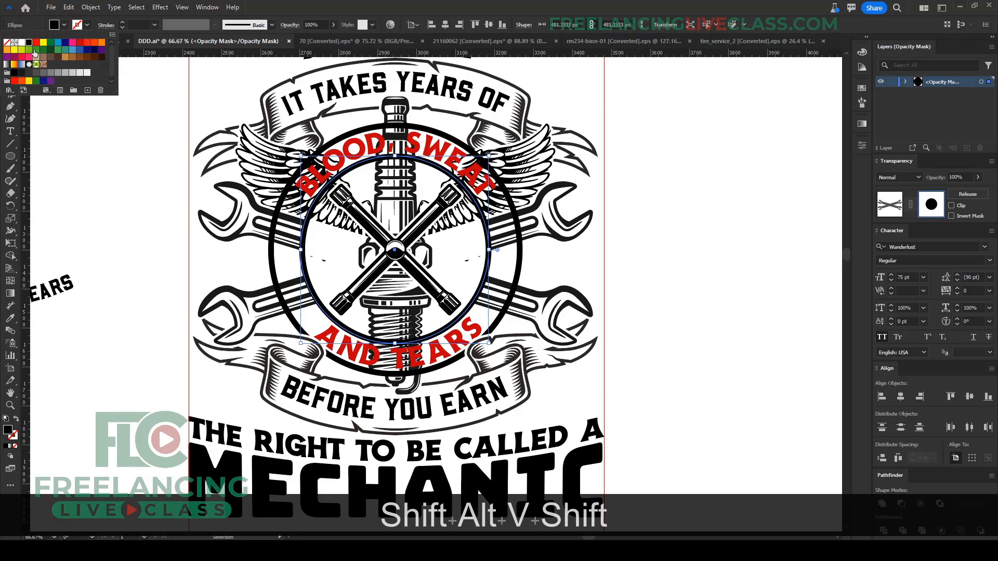
pyautogui.click(688, 340)
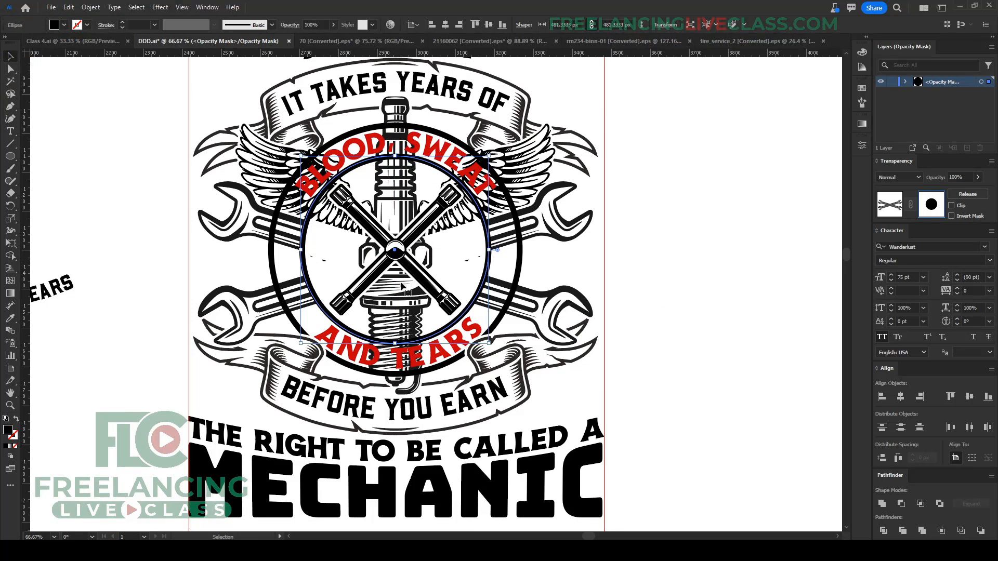
pyautogui.click(890, 213)
pyautogui.click(735, 280)
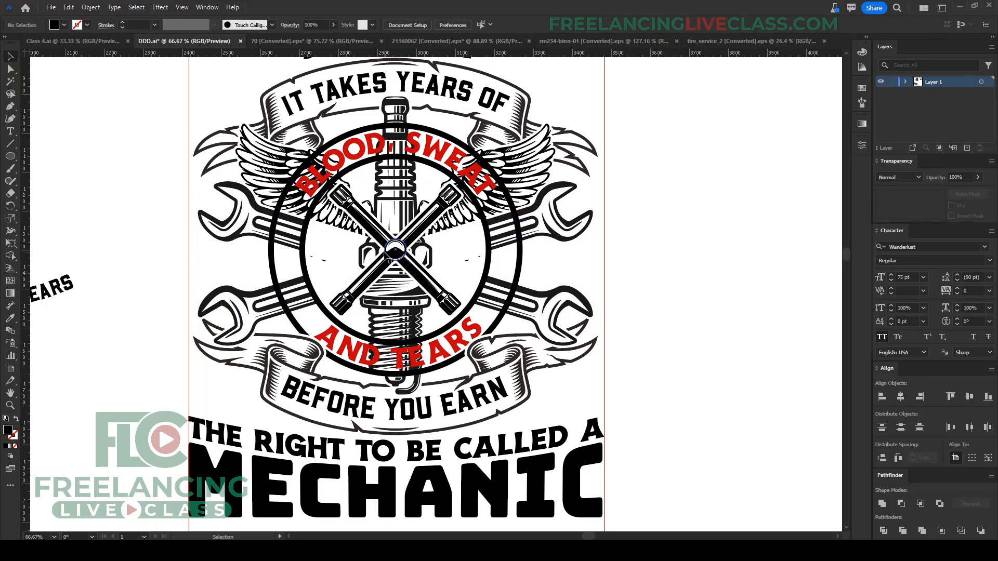
# Step: Delete the wrench silhouette from the wings' opacity mask and return to editing the artwork
pyautogui.moveTo(525, 167); pyautogui.dragTo(468, 225)
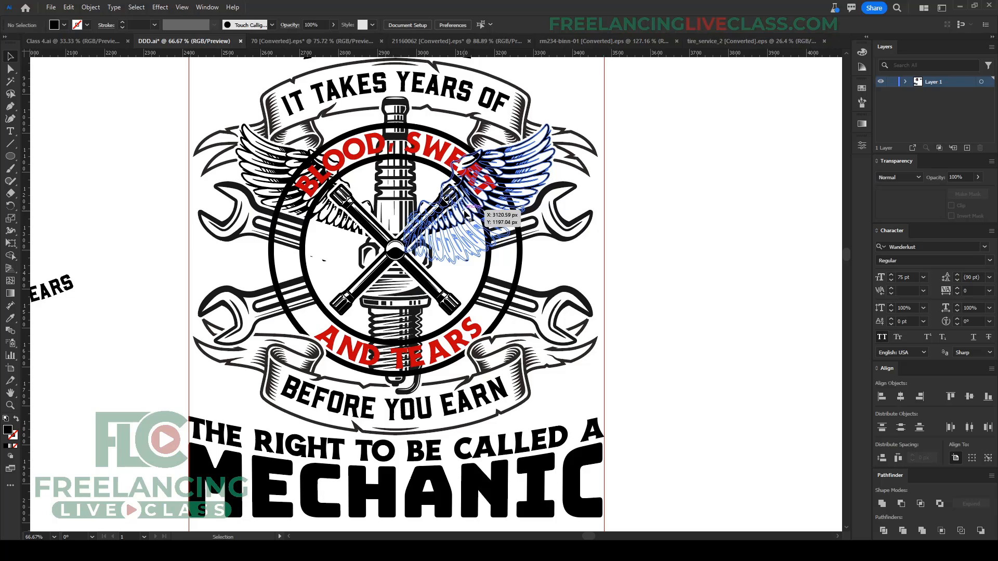
pyautogui.moveTo(468, 217); pyautogui.dragTo(469, 218)
pyautogui.click(931, 207)
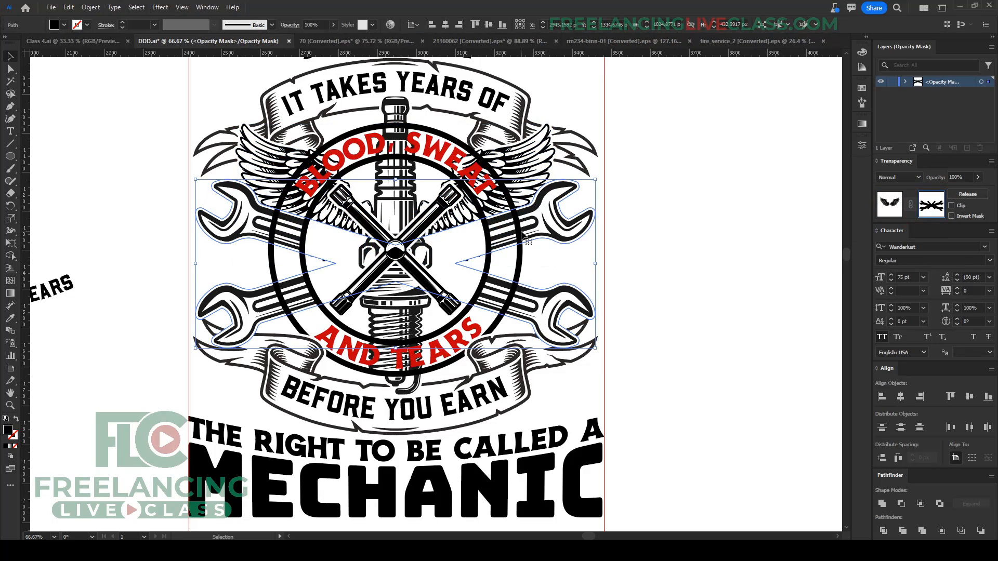
pyautogui.press('Delete')
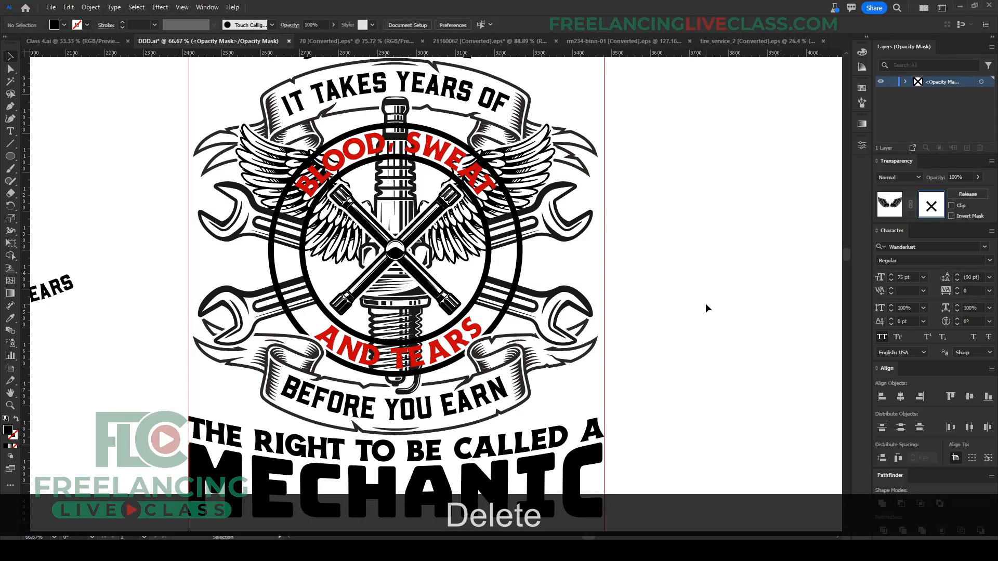
pyautogui.click(890, 203)
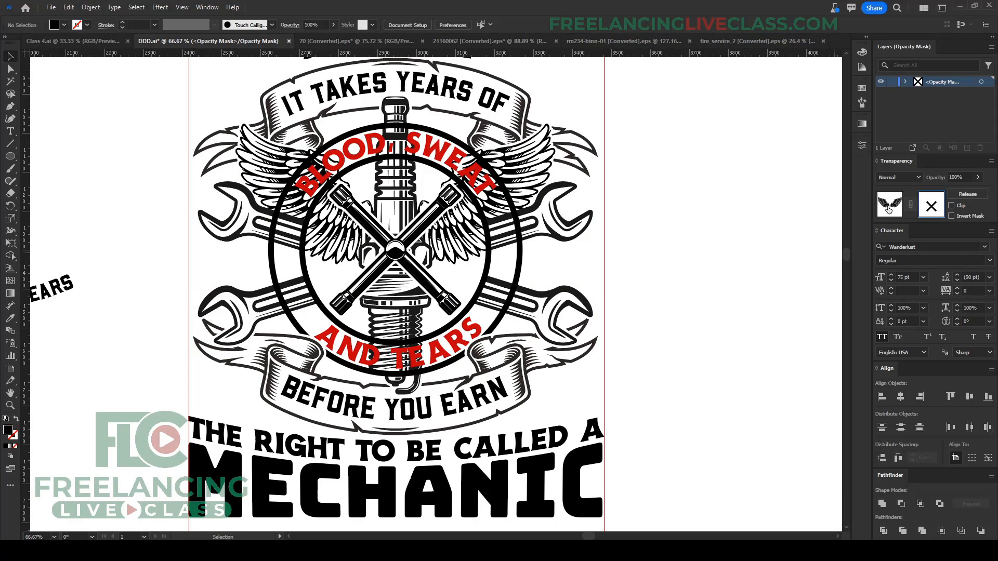
pyautogui.click(694, 297)
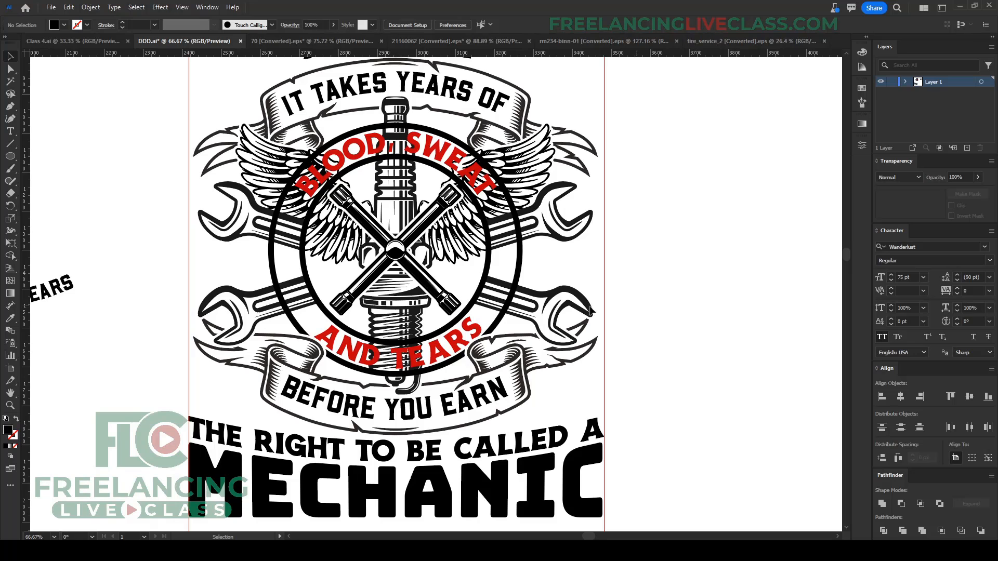
# Step: Try to enlarge the black circle in the crossed wrenches' opacity mask to the outer ring, about 637 px across
pyautogui.scroll(-1, 593, 300)
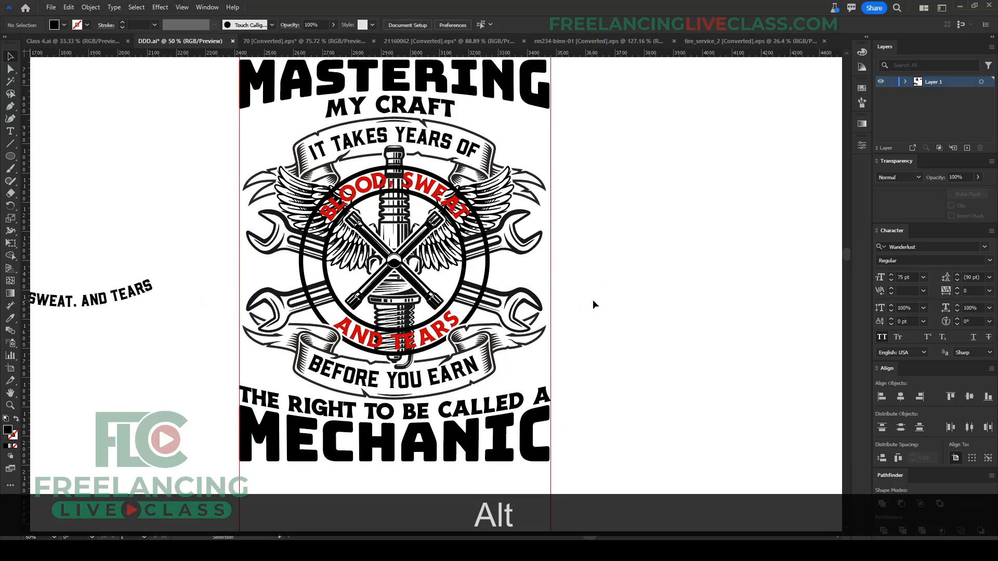
pyautogui.scroll(1, 543, 283)
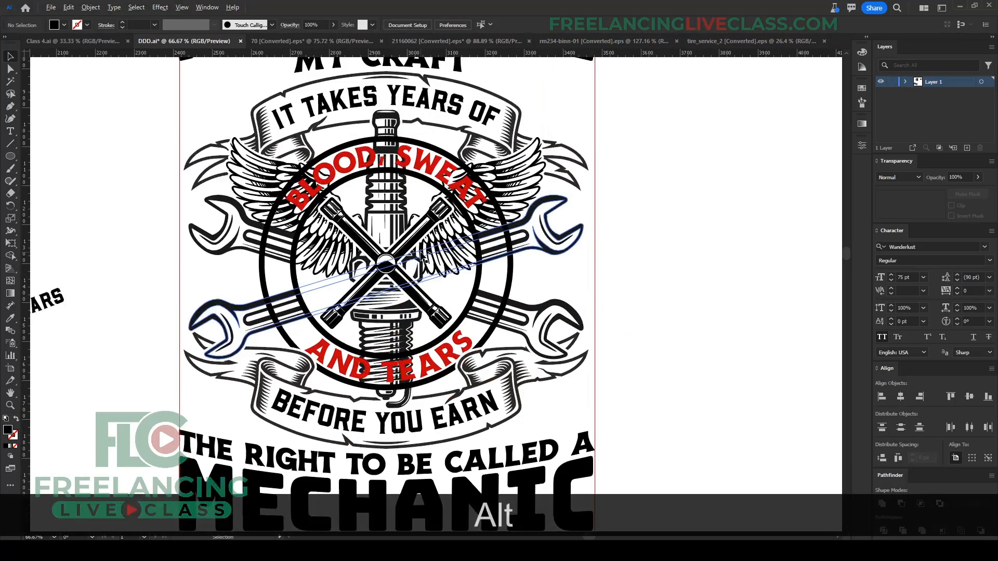
pyautogui.click(522, 255)
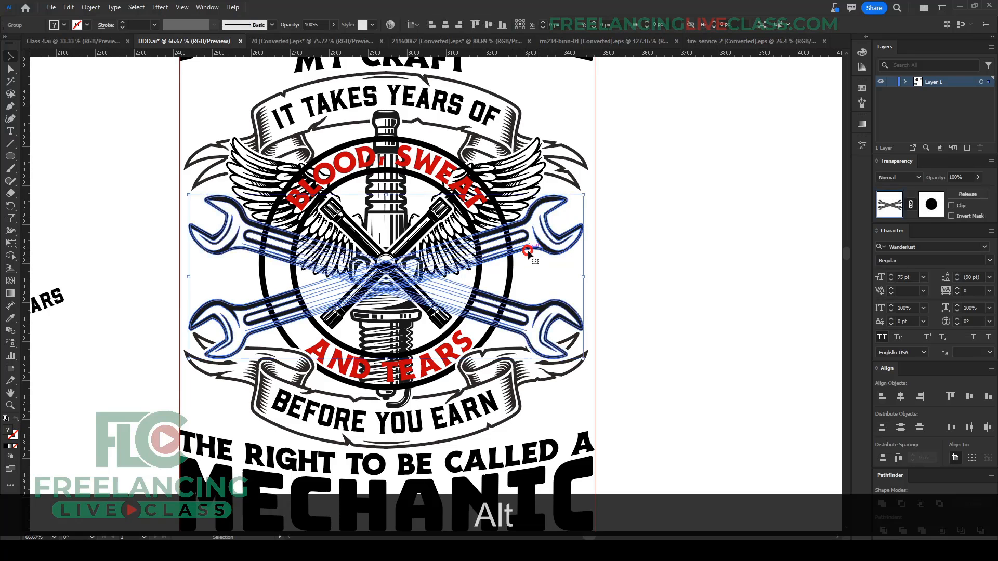
pyautogui.click(933, 208)
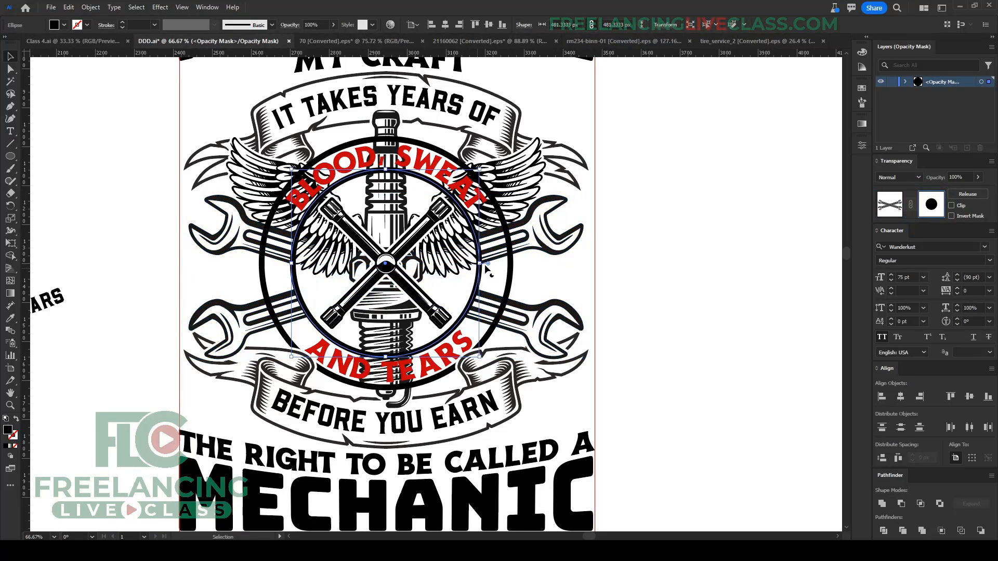
pyautogui.moveTo(487, 266); pyautogui.dragTo(511, 267)
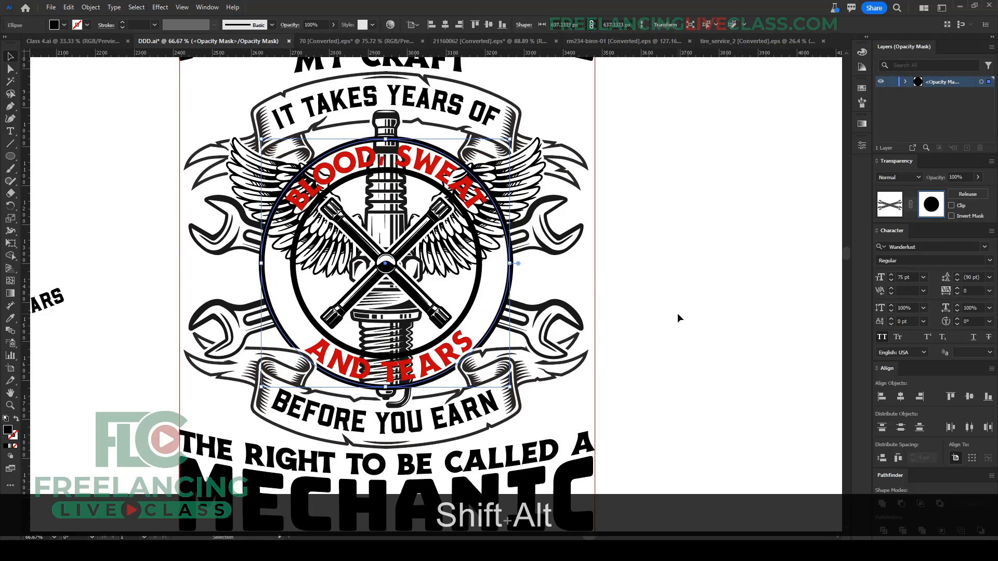
pyautogui.hotkey('ctrl', 'z')
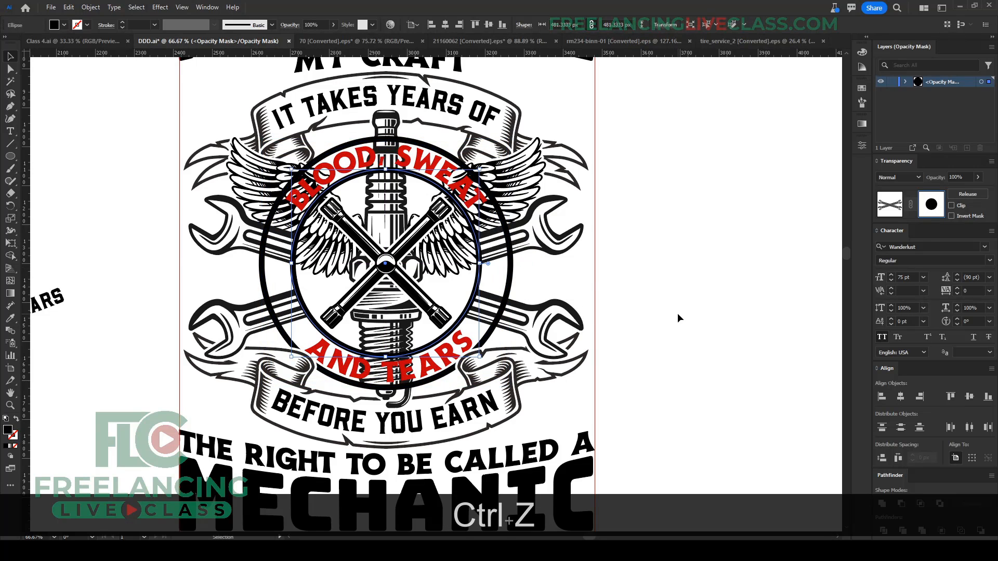
pyautogui.click(678, 314)
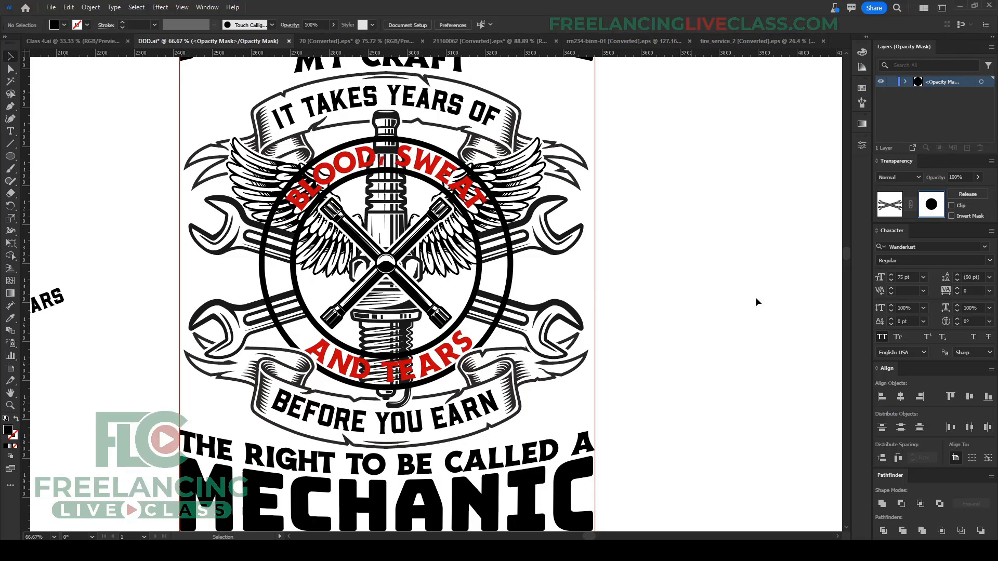
pyautogui.click(887, 208)
pyautogui.click(578, 290)
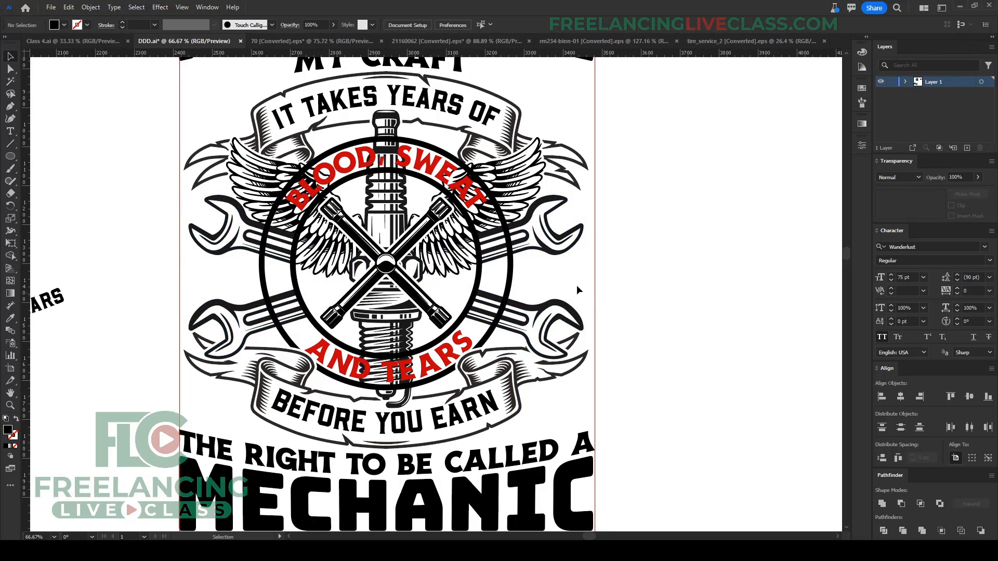
# Step: Isolate the text ring group, draw a slanted line across the band before BLOOD, and sample the ring's black 14 pt stroke
pyautogui.click(514, 281)
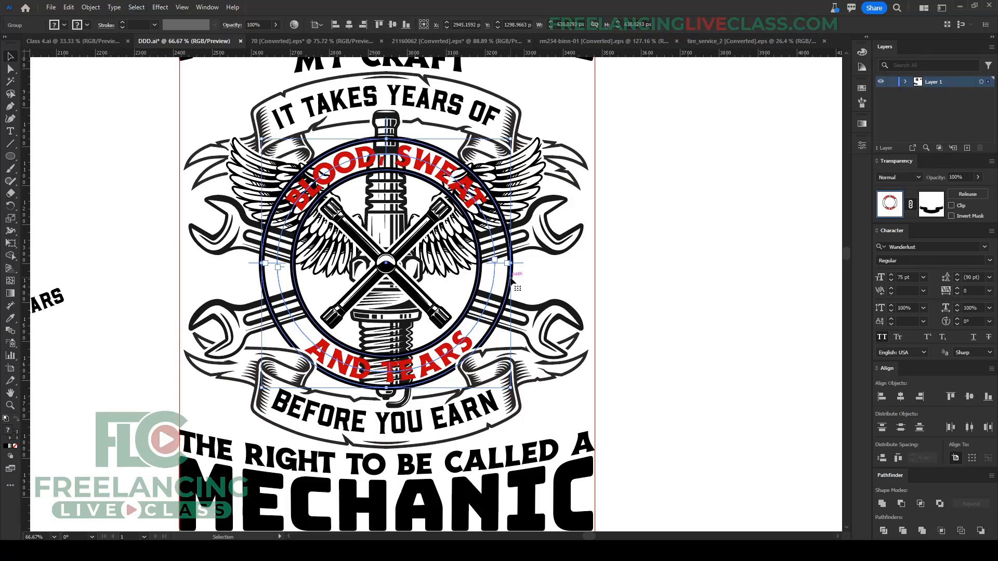
pyautogui.doubleClick(512, 281)
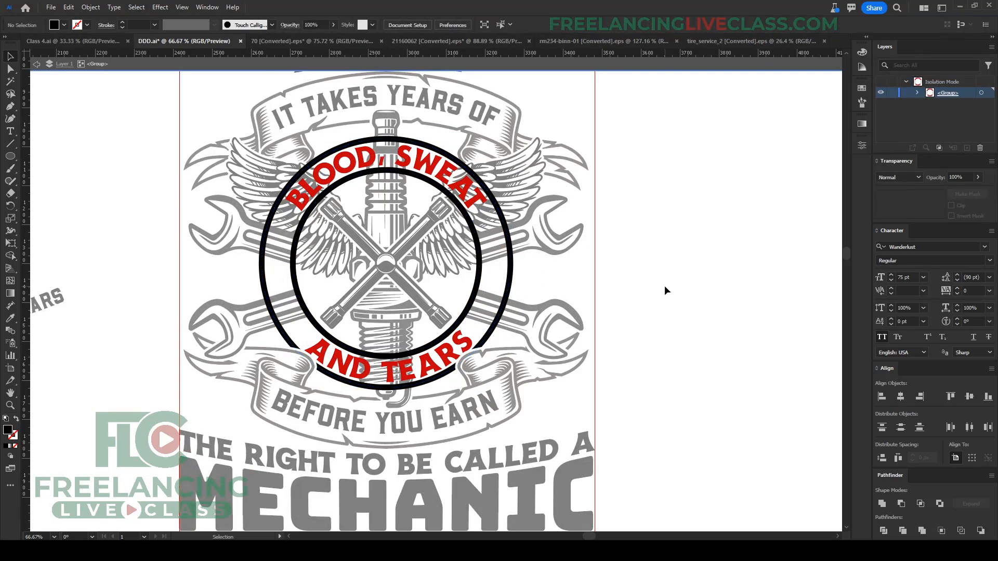
pyautogui.scroll(4, 346, 213)
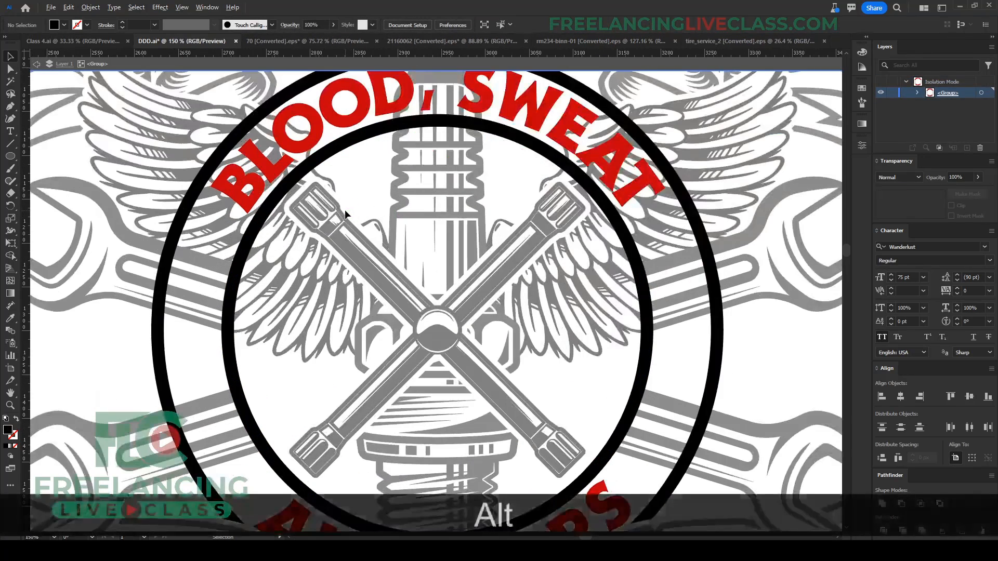
pyautogui.click(10, 144)
pyautogui.moveTo(161, 200); pyautogui.dragTo(276, 261)
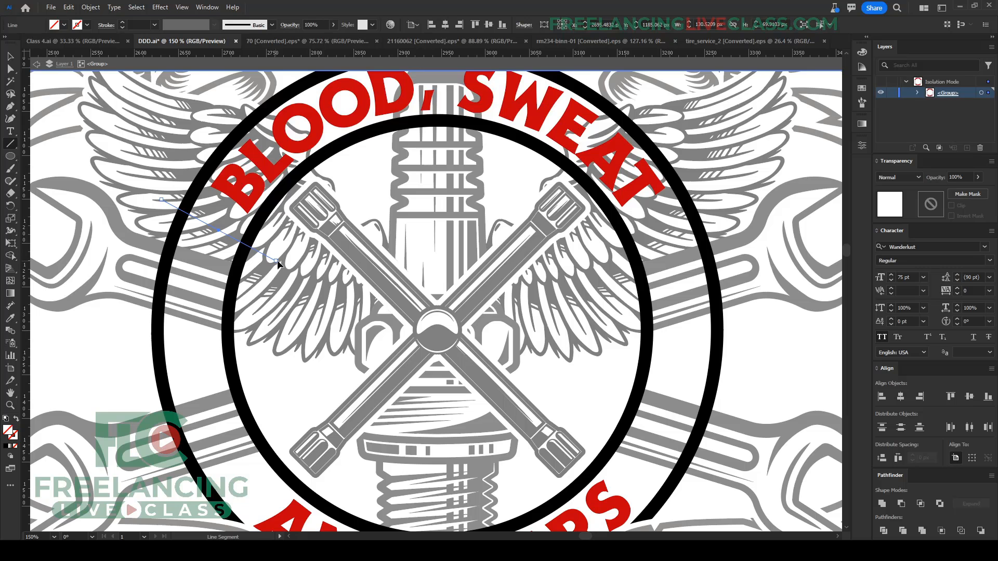
pyautogui.press('i')
pyautogui.click(225, 302)
pyautogui.press('v')
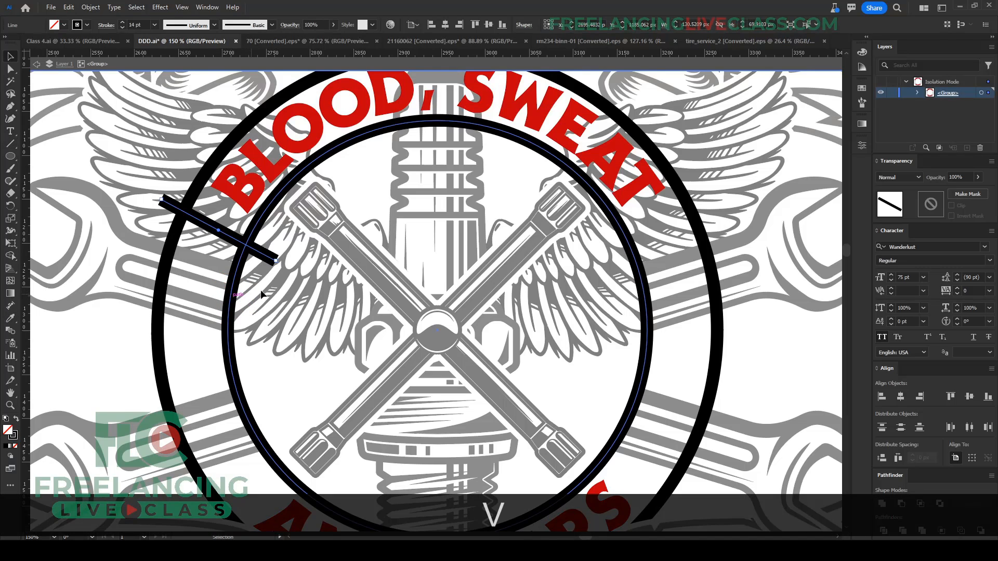
# Step: Copy the slanted line to the opposite side of the ring, mirror it, and align both lines on their vertical centres
pyautogui.moveTo(255, 255); pyautogui.dragTo(494, 263)
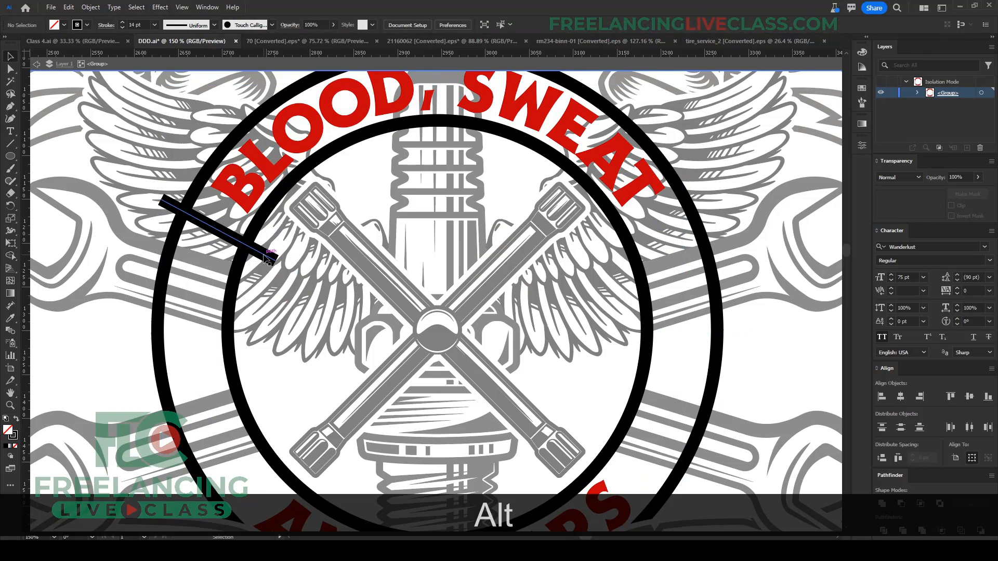
pyautogui.moveTo(266, 258); pyautogui.dragTo(694, 276)
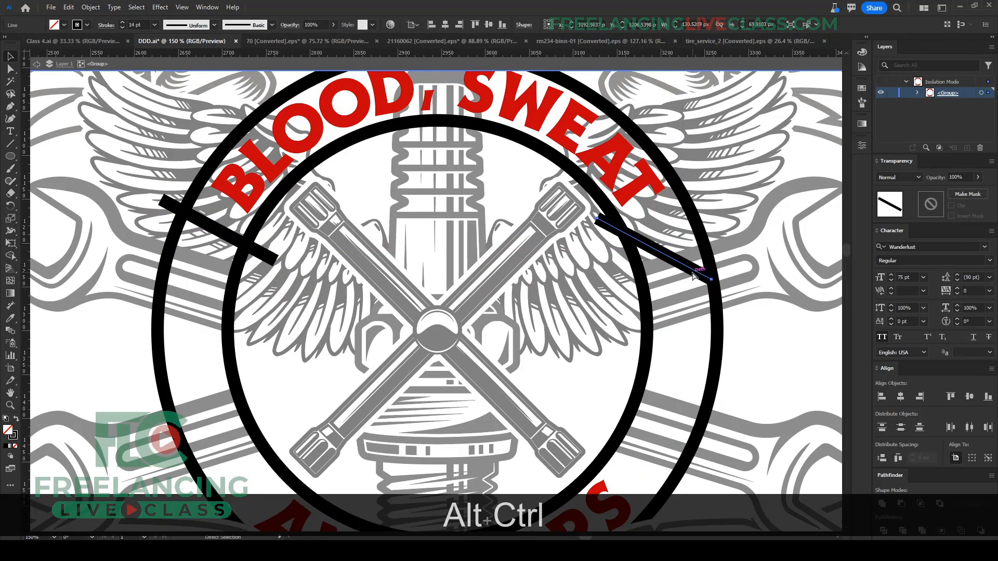
pyautogui.hotkey('ctrl', 'alt', 'r')
pyautogui.click(501, 341)
pyautogui.keyDown('shift'); pyautogui.click(263, 253); pyautogui.keyUp('shift')
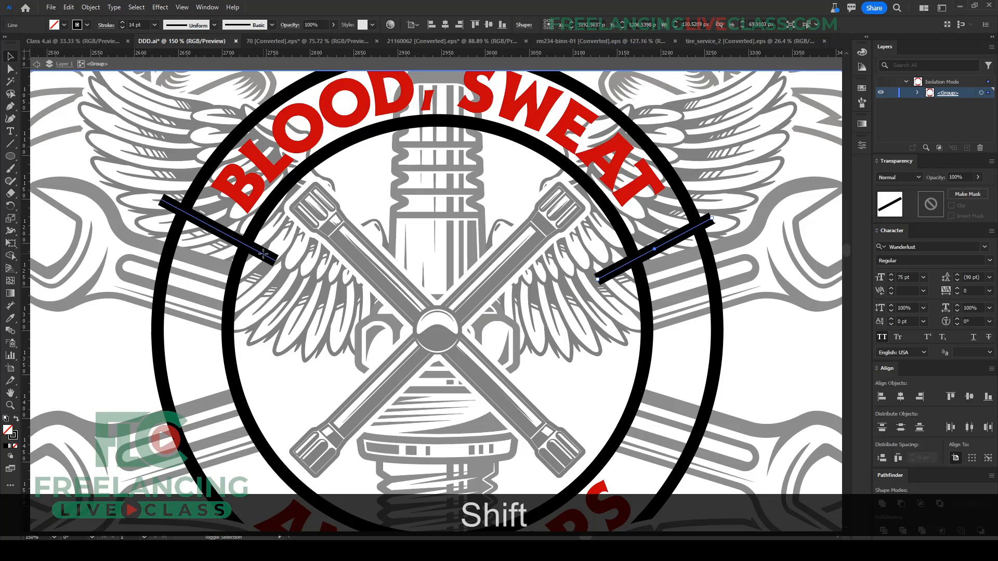
pyautogui.click(489, 24)
# Step: Group the two divider lines and centre the group horizontally on the inner ring
pyautogui.scroll(-1, 392, 279)
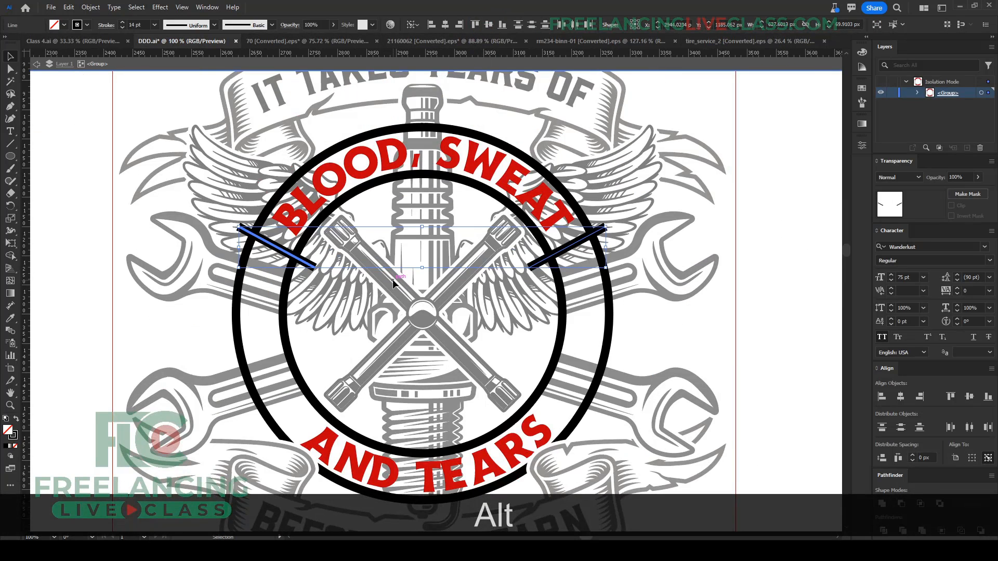
pyautogui.hotkey('ctrl', 'g')
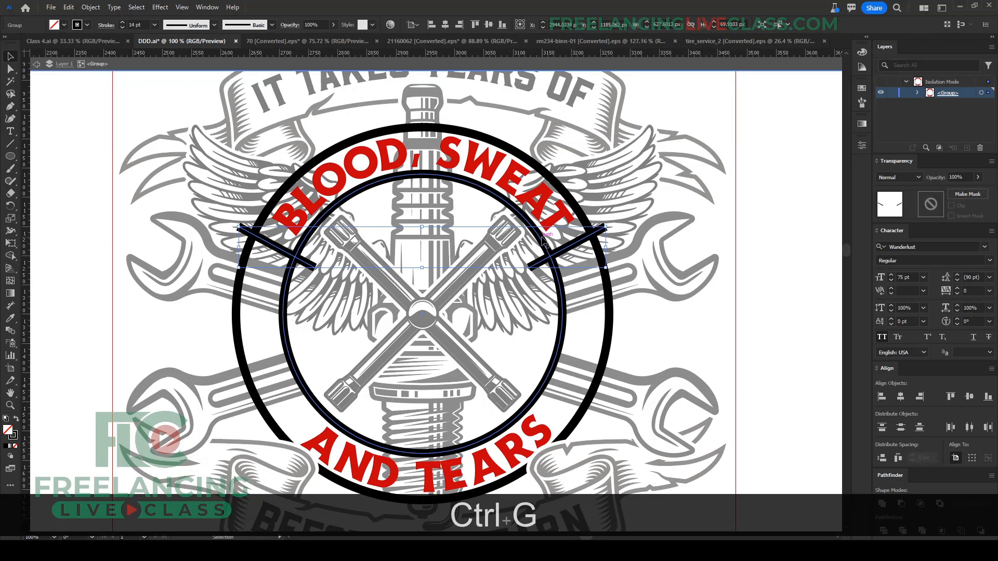
pyautogui.keyDown('shift'); pyautogui.click(542, 238); pyautogui.keyUp('shift')
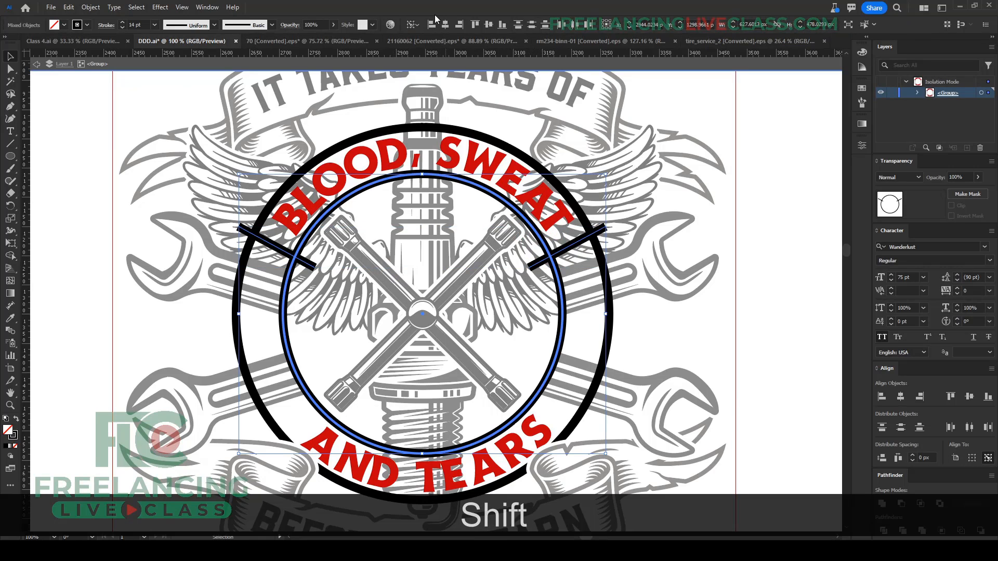
pyautogui.click(448, 24)
pyautogui.click(431, 238)
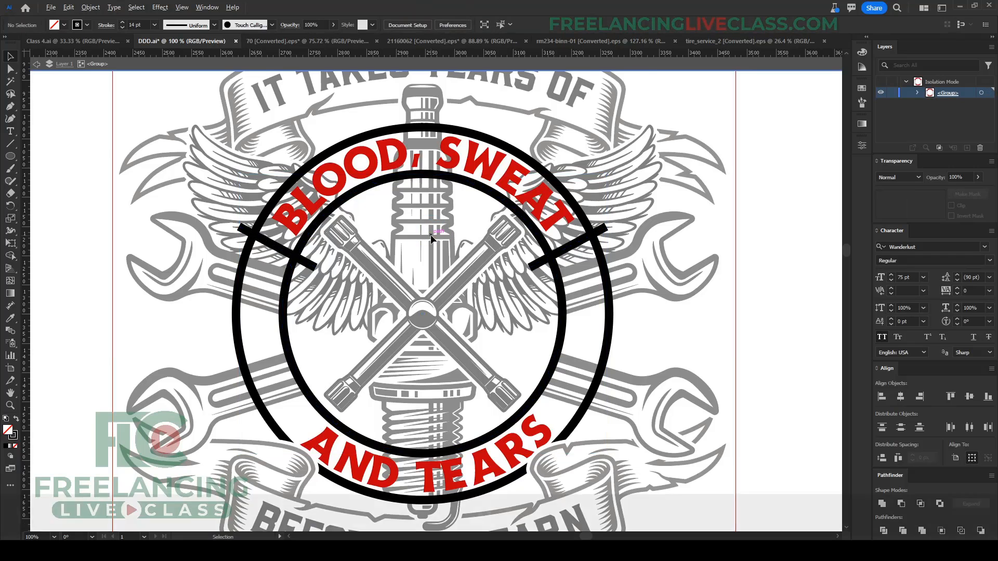
# Step: Copy the divider pair to the ring's lower half, flipped upside down, and align it horizontally centred with the upper pair
pyautogui.scroll(-1, 431, 239)
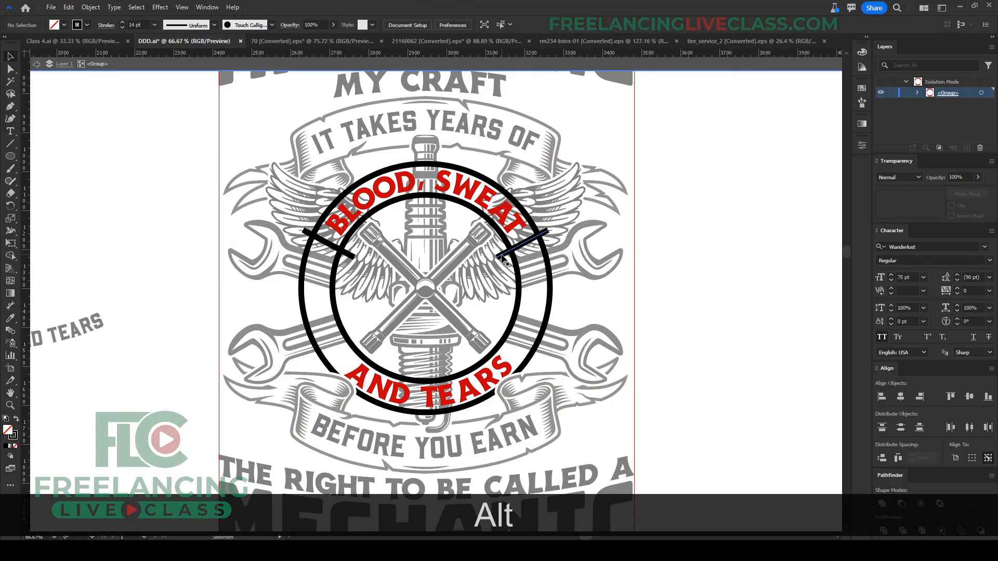
pyautogui.moveTo(504, 258); pyautogui.dragTo(312, 354)
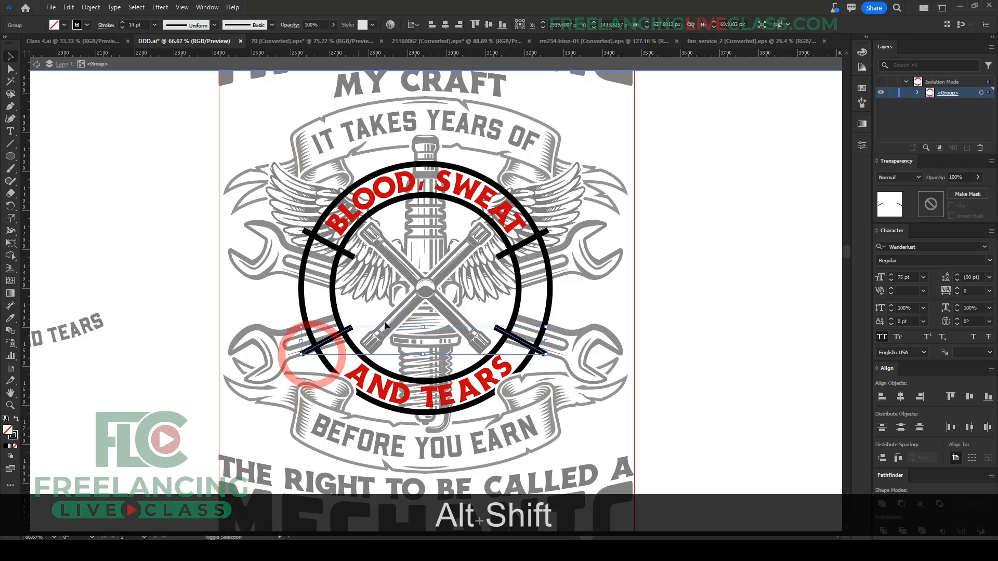
pyautogui.keyDown('shift'); pyautogui.click(502, 258); pyautogui.keyUp('shift')
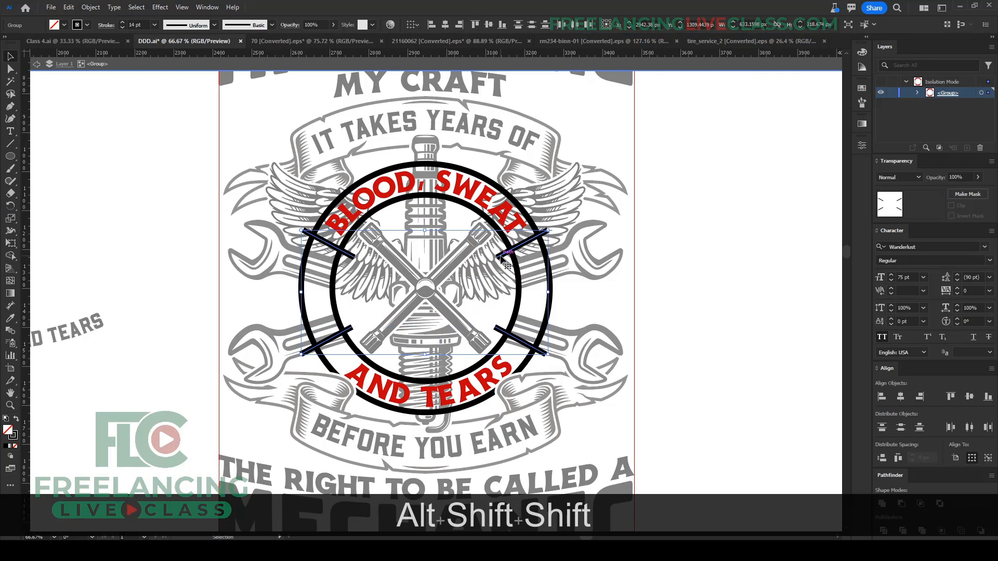
pyautogui.click(503, 258)
pyautogui.click(445, 24)
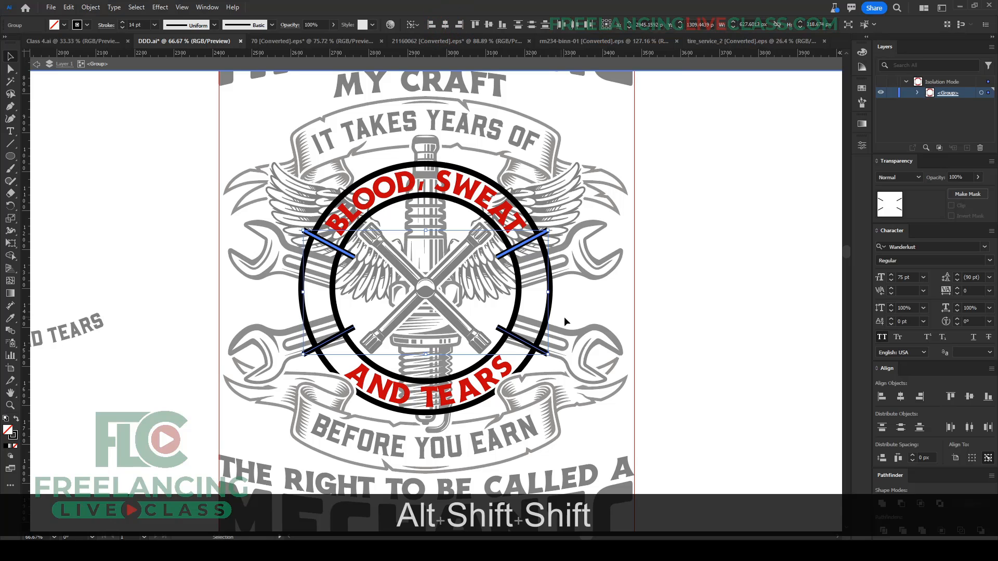
pyautogui.click(583, 314)
# Step: Ungroup the lower divider pair and rotate its right line to a shallower angle across the band near the end of AND TEARS
pyautogui.scroll(1, 584, 314)
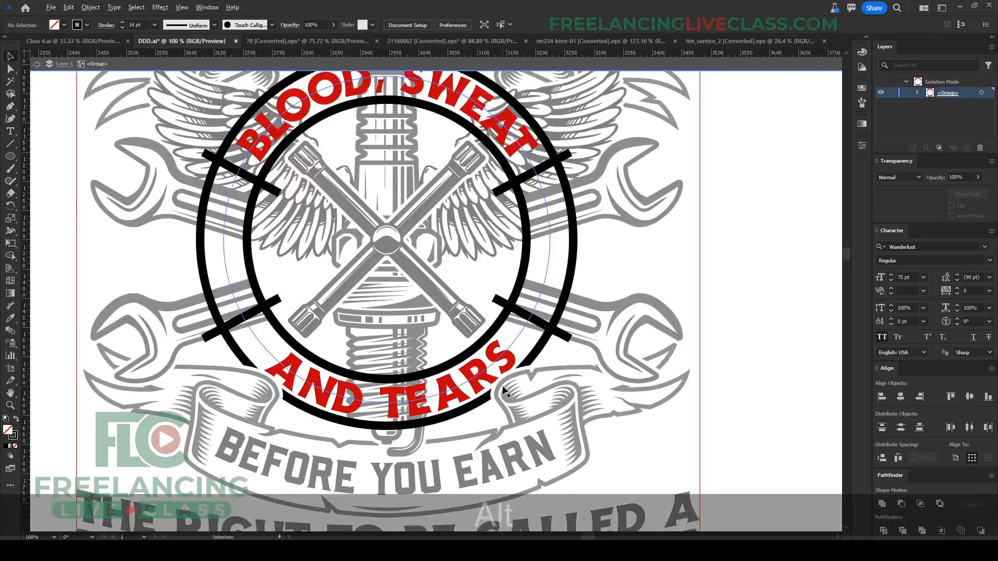
pyautogui.click(546, 326)
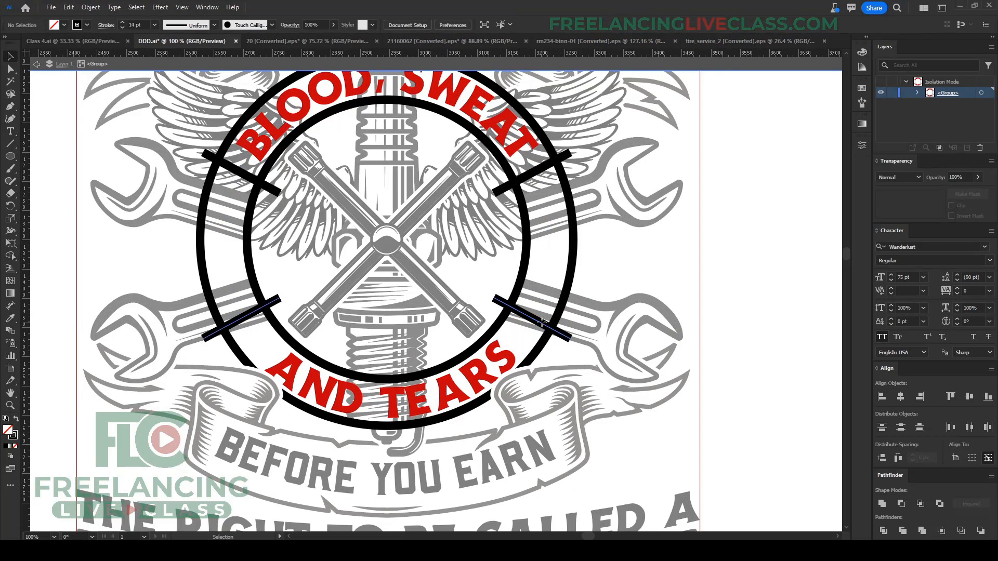
pyautogui.rightClick(563, 344)
pyautogui.click(577, 221)
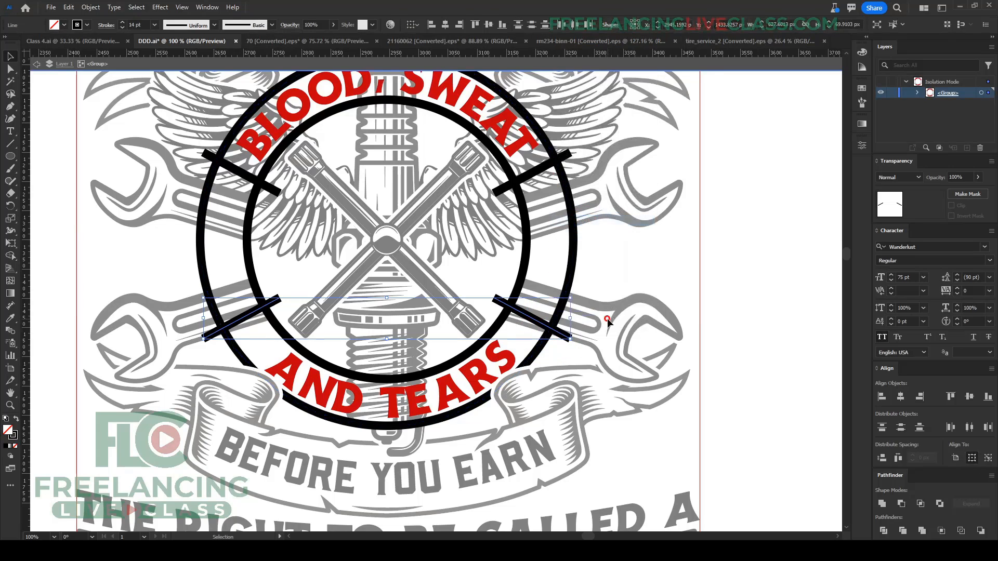
pyautogui.click(607, 318)
pyautogui.scroll(1, 569, 342)
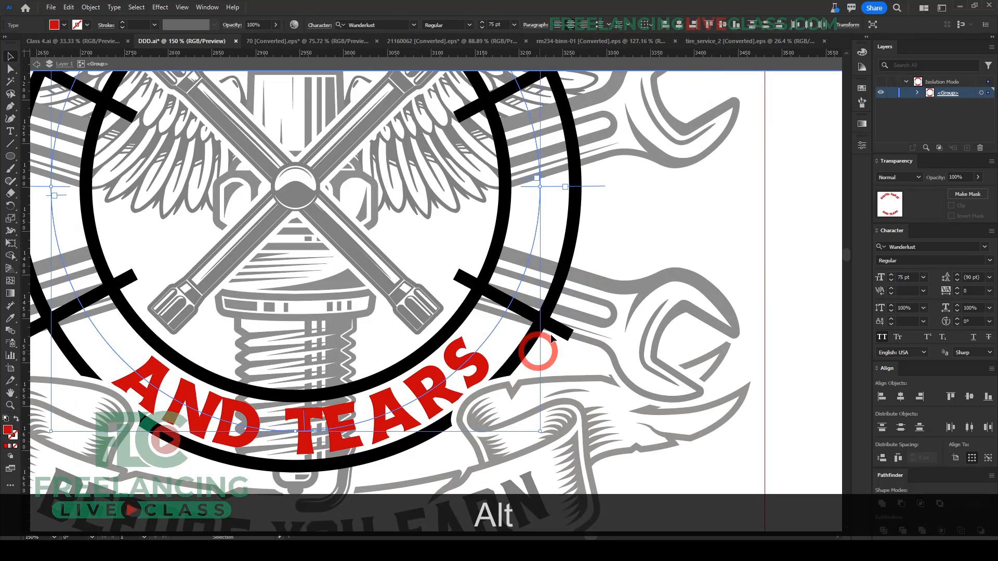
pyautogui.moveTo(550, 332)
pyautogui.mouseDown()
pyautogui.moveTo(542, 360)
pyautogui.moveTo(564, 355)
pyautogui.moveTo(558, 346)
pyautogui.mouseUp()
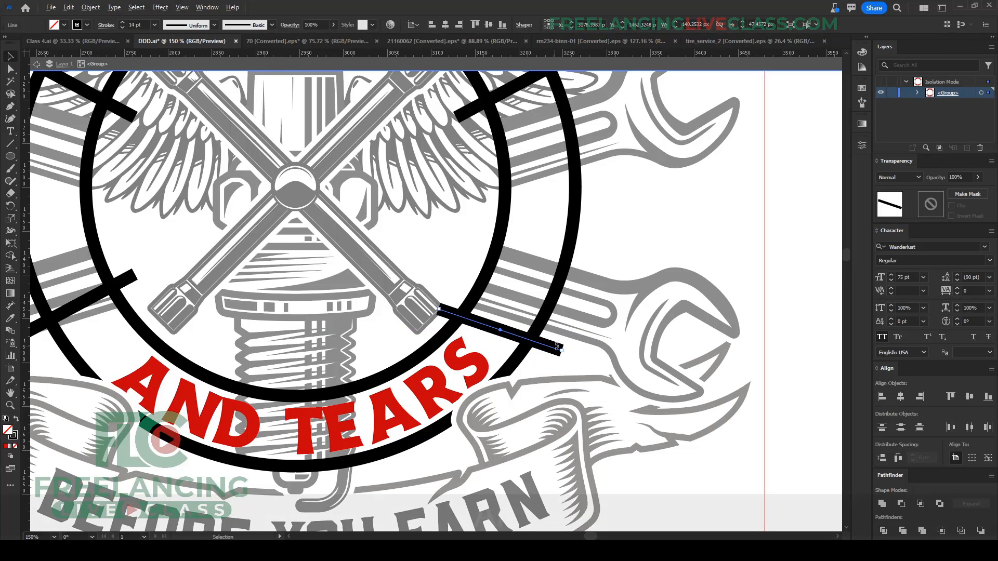
# Step: Replace the lower left divider line with a mirrored copy of the lower right one, placed across the band before AND TEARS
pyautogui.scroll(-3, 557, 346)
pyautogui.scroll(3, 234, 320)
pyautogui.click(235, 319)
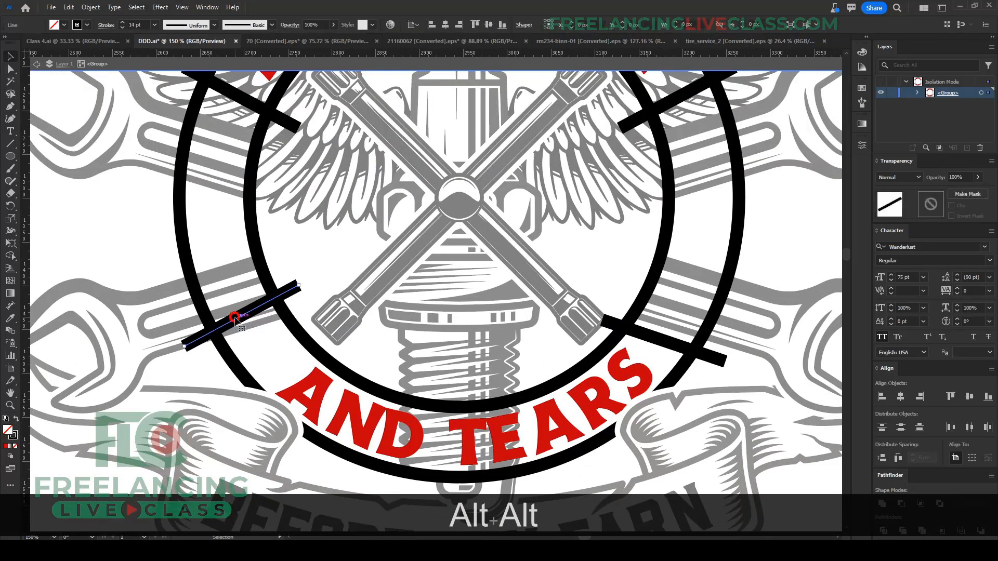
pyautogui.press('Delete')
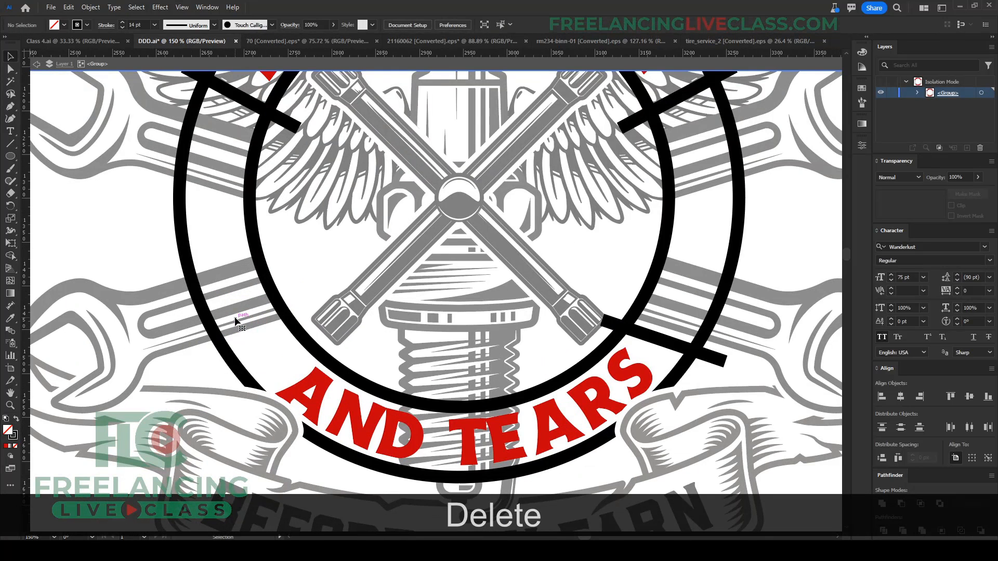
pyautogui.click(656, 342)
pyautogui.moveTo(625, 343); pyautogui.dragTo(217, 359)
pyautogui.hotkey('ctrl', 'alt', 'r')
pyautogui.click(507, 344)
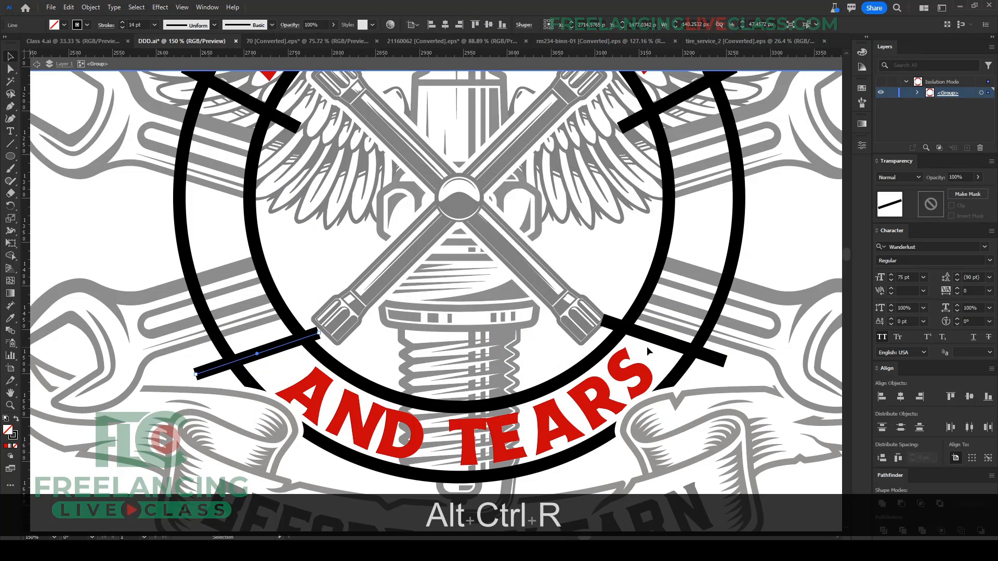
# Step: Align the lower left divider line vertically with the lower right one, using the right line as the key object
pyautogui.keyDown('shift'); pyautogui.click(653, 338); pyautogui.keyUp('shift')
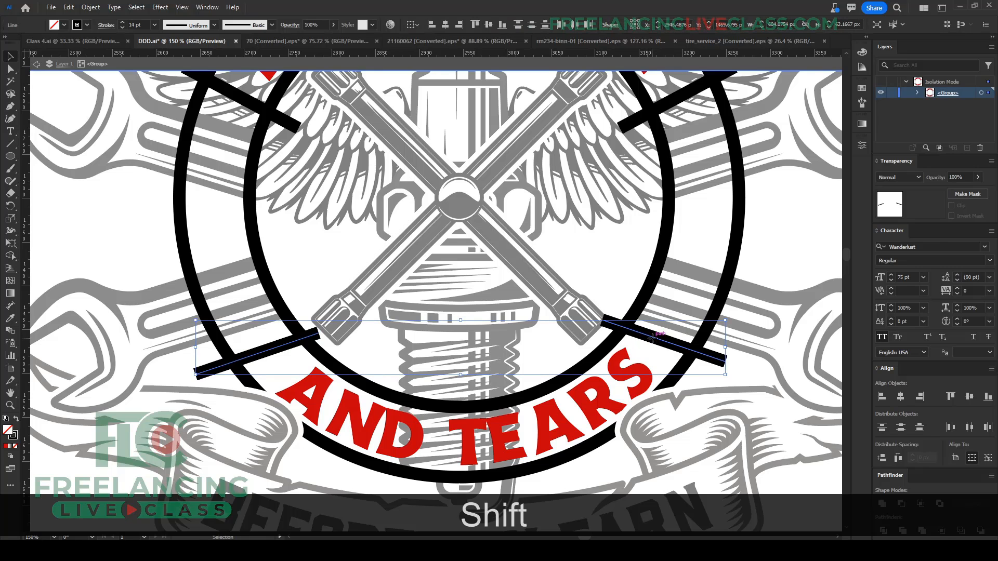
pyautogui.click(653, 339)
pyautogui.click(489, 25)
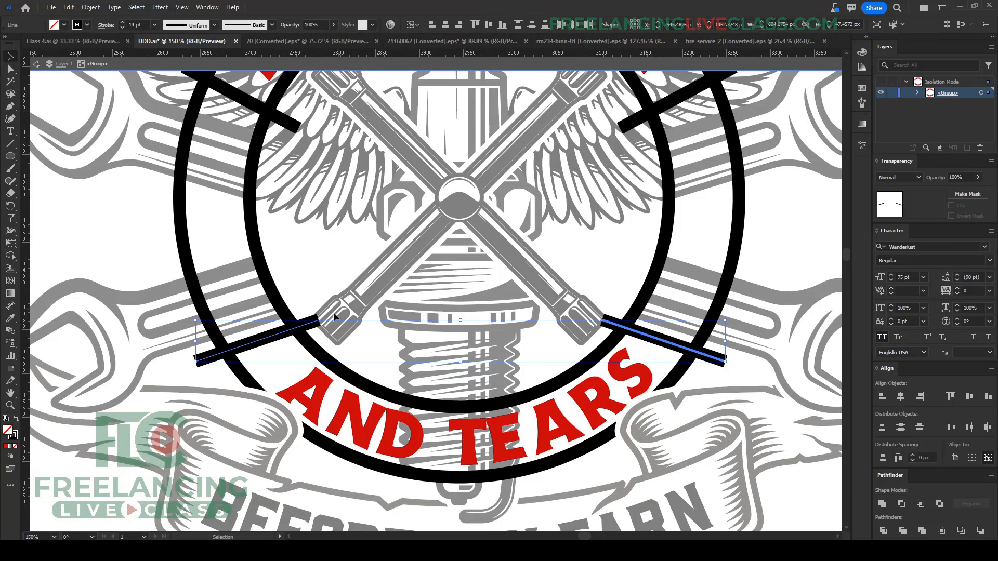
pyautogui.click(387, 338)
pyautogui.keyDown('alt'); pyautogui.scroll(-1, 386, 338); pyautogui.keyUp('alt')
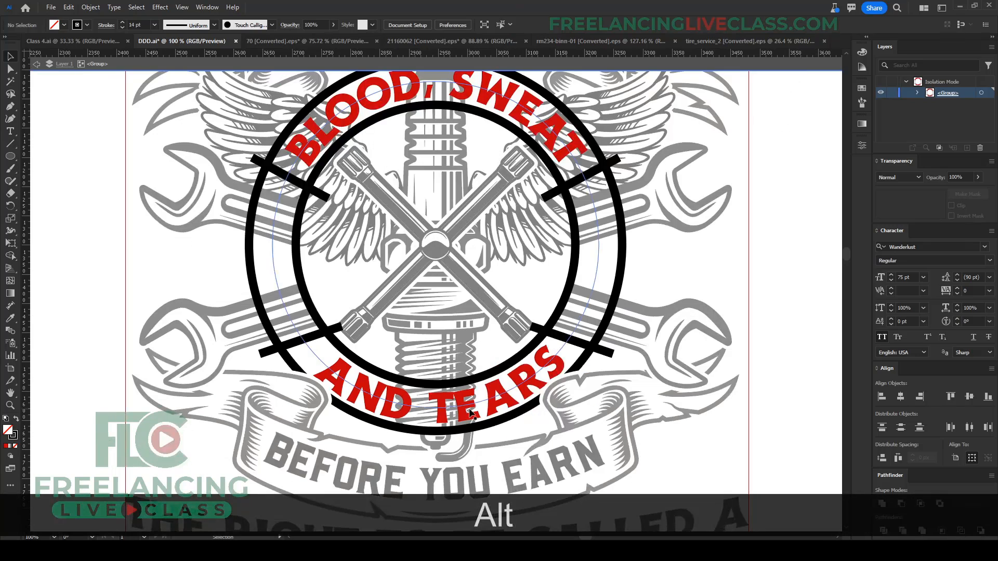
# Step: Slide the AND TEARS text along its circular path until its side brackets sit level on both sides of the ring
pyautogui.click(472, 409)
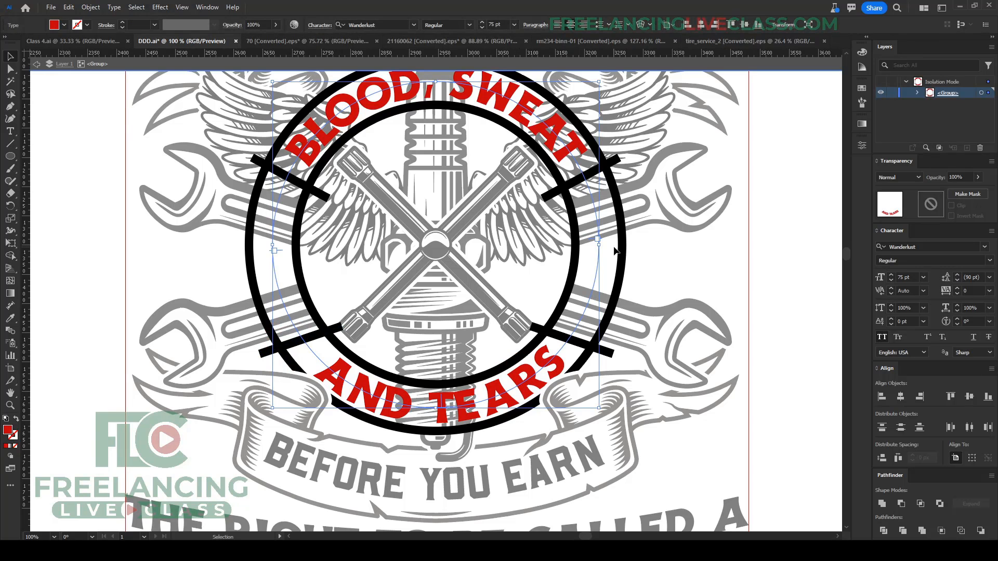
pyautogui.keyDown('alt'); pyautogui.scroll(3, 605, 242); pyautogui.keyUp('alt')
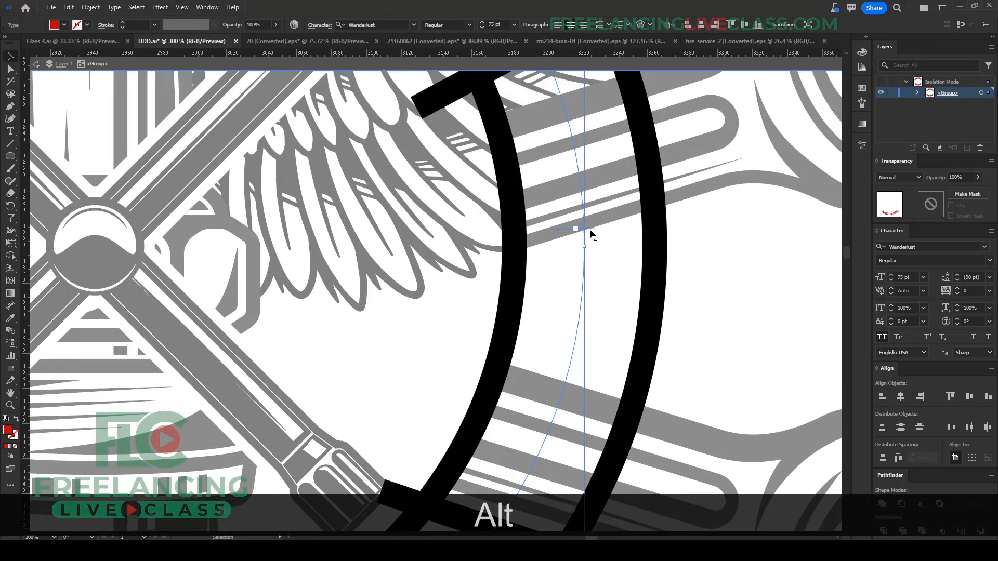
pyautogui.keyDown('alt'); pyautogui.scroll(-3, 593, 244); pyautogui.keyUp('alt')
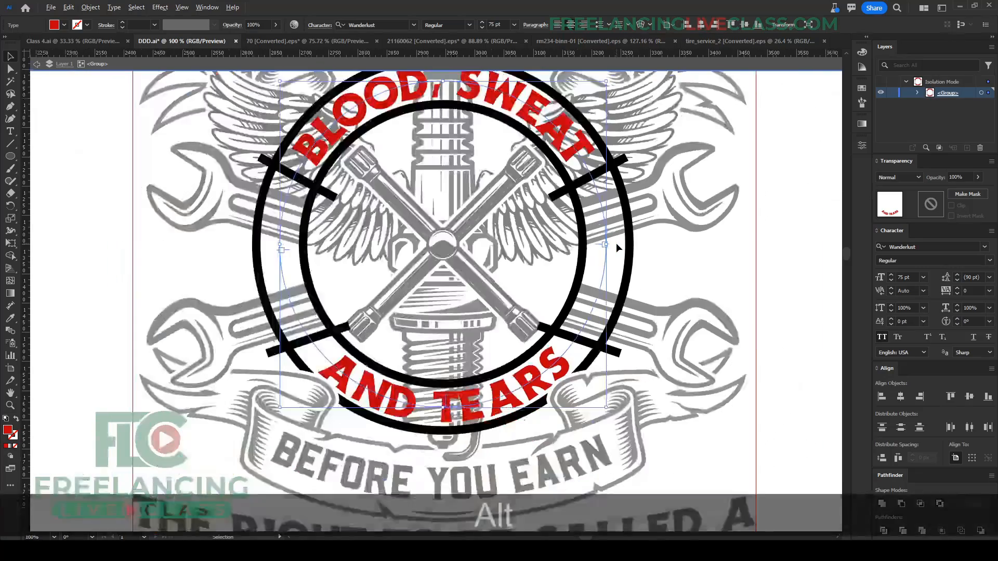
pyautogui.keyDown('alt'); pyautogui.scroll(2, 294, 247); pyautogui.keyUp('alt')
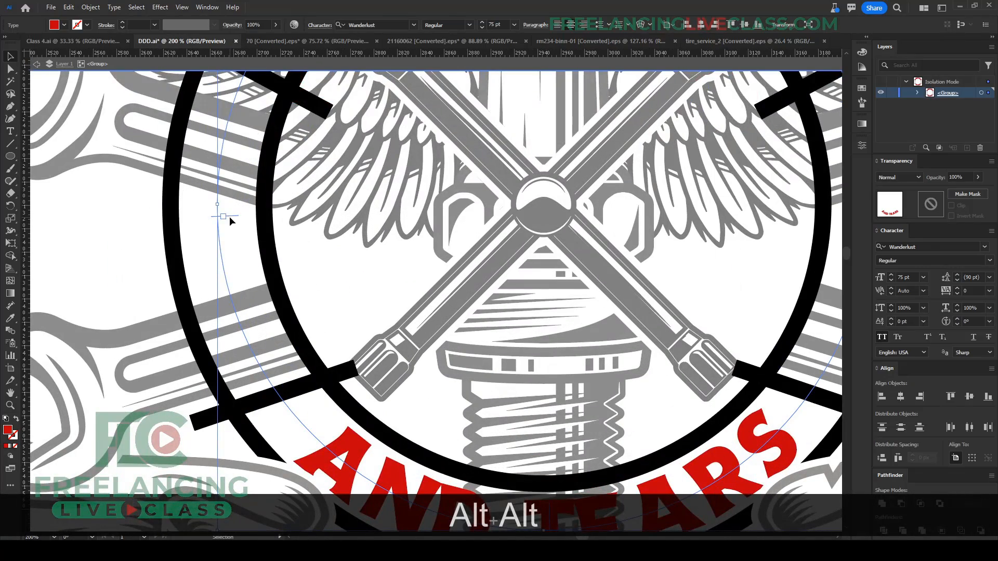
pyautogui.moveTo(229, 216); pyautogui.dragTo(224, 202)
pyautogui.keyDown('alt'); pyautogui.scroll(4, 224, 202); pyautogui.keyUp('alt')
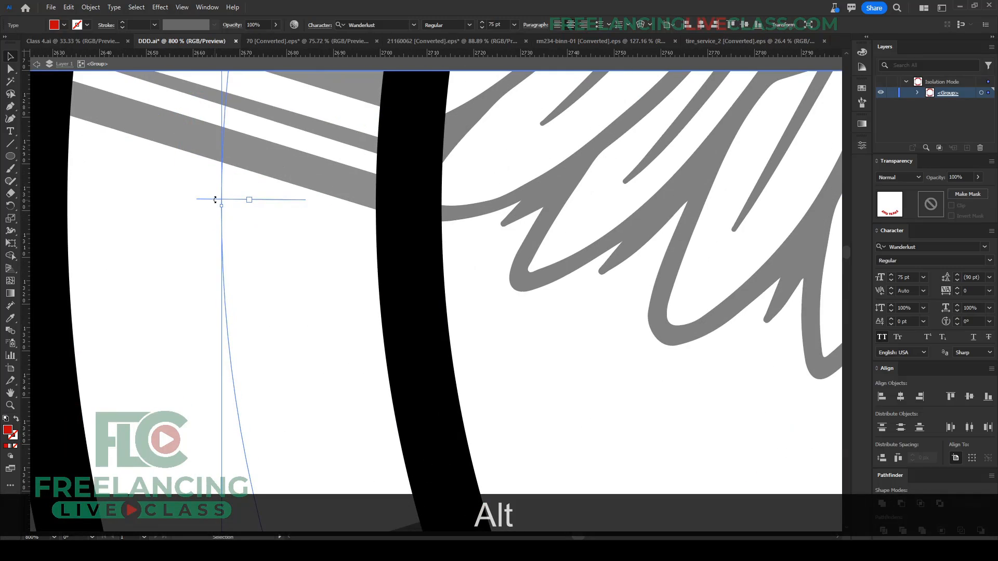
pyautogui.click(212, 207)
pyautogui.keyDown('alt'); pyautogui.scroll(-5, 212, 207); pyautogui.keyUp('alt')
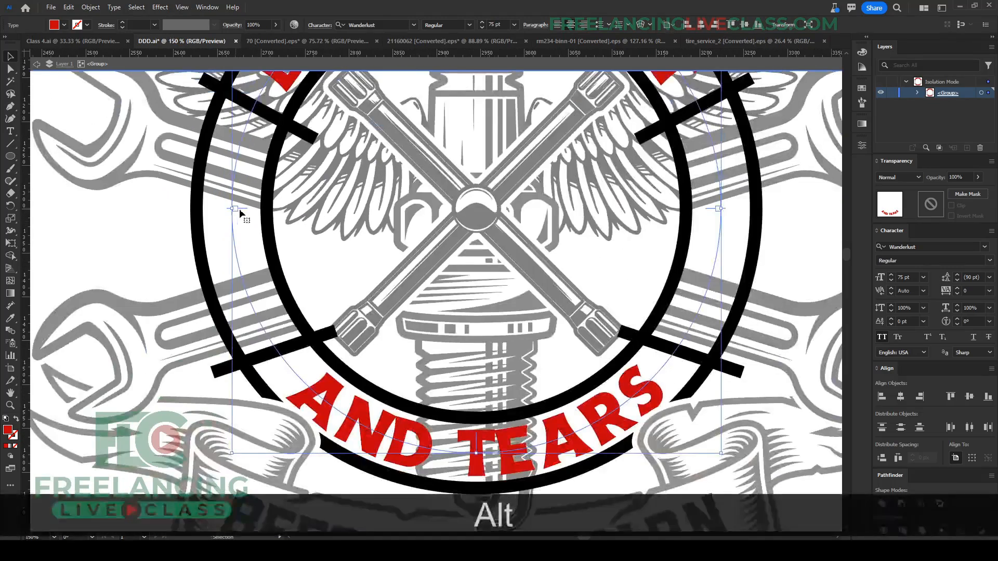
pyautogui.keyDown('alt'); pyautogui.scroll(-2, 452, 326); pyautogui.keyUp('alt')
pyautogui.click(491, 320)
pyautogui.keyDown('alt'); pyautogui.scroll(1, 507, 335); pyautogui.keyUp('alt')
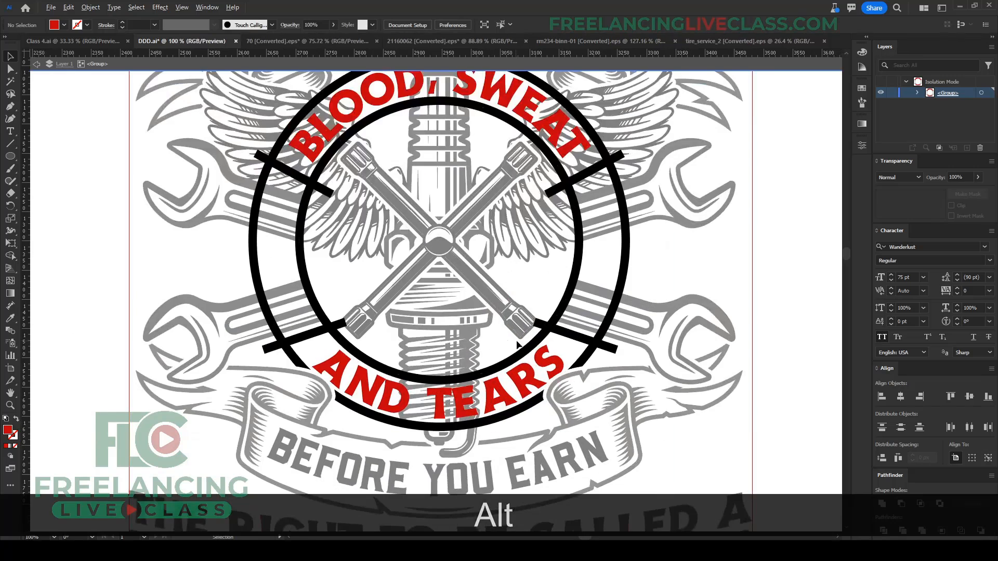
# Step: Nudge the two lower divider lines inward by equal large steps, toward the ends of AND TEARS
pyautogui.keyDown('shift'); pyautogui.click(586, 342); pyautogui.keyUp('shift')
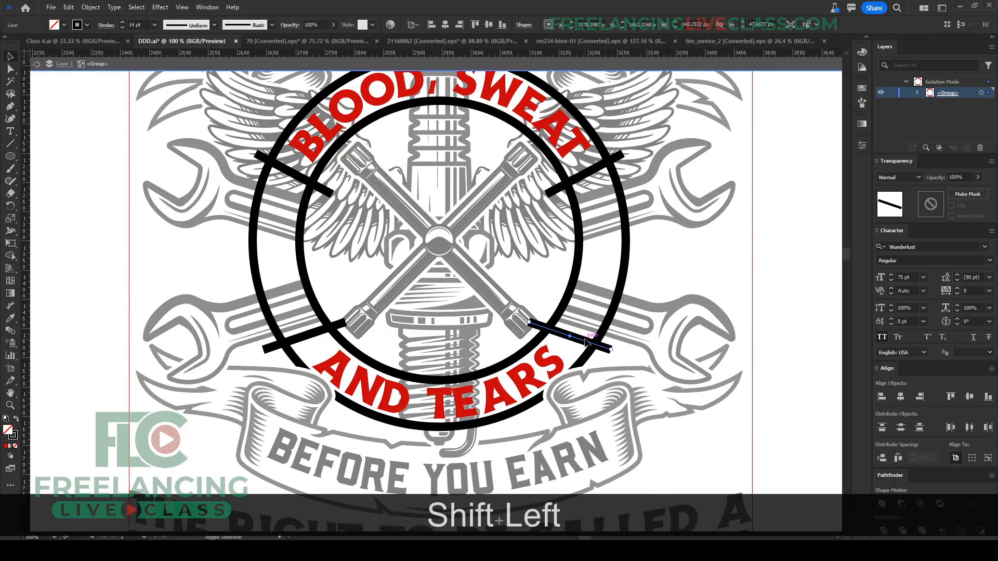
pyautogui.hotkey('shift', 'Left')
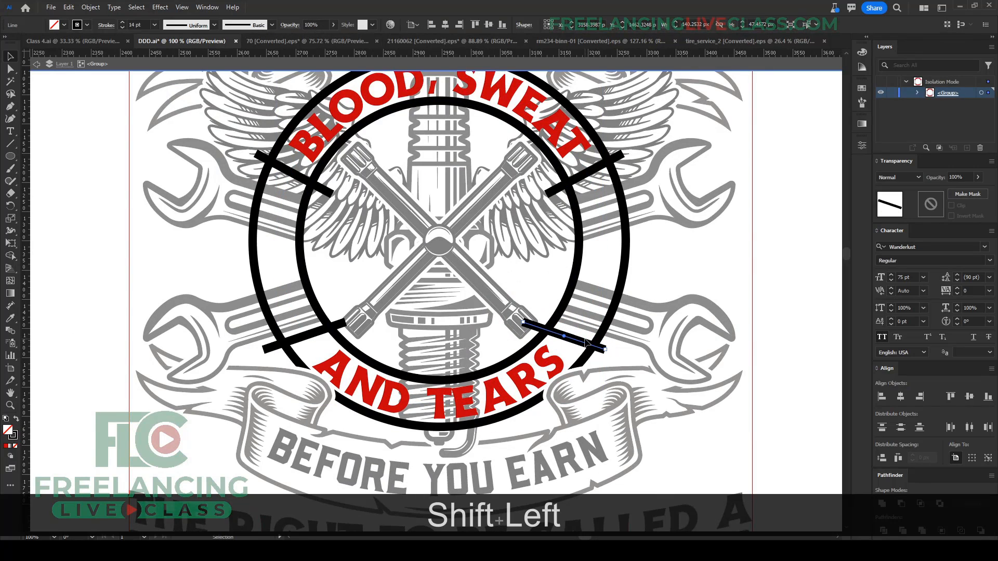
pyautogui.click(302, 339)
pyautogui.hotkey('shift', 'Right')
pyautogui.hotkey('shift', 'Right')
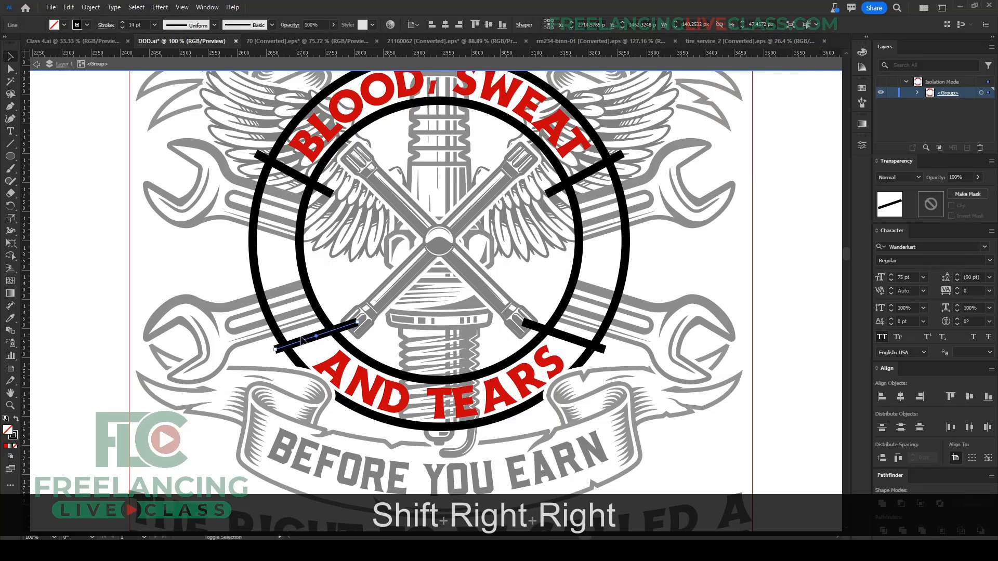
pyautogui.click(407, 341)
pyautogui.scroll(-1, 475, 331)
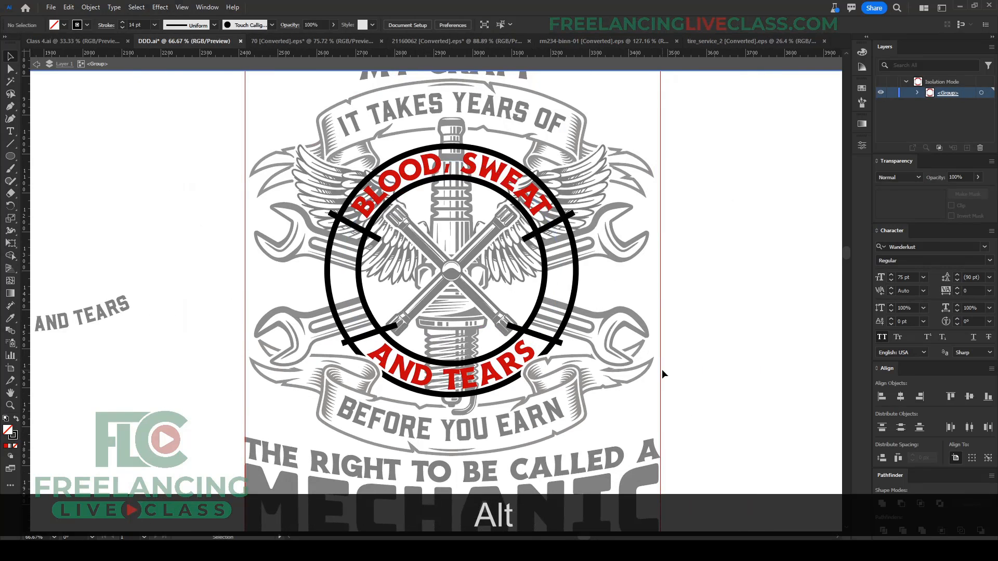
pyautogui.click(663, 371)
pyautogui.moveTo(637, 417); pyautogui.dragTo(272, 103)
pyautogui.scroll(2, 530, 237)
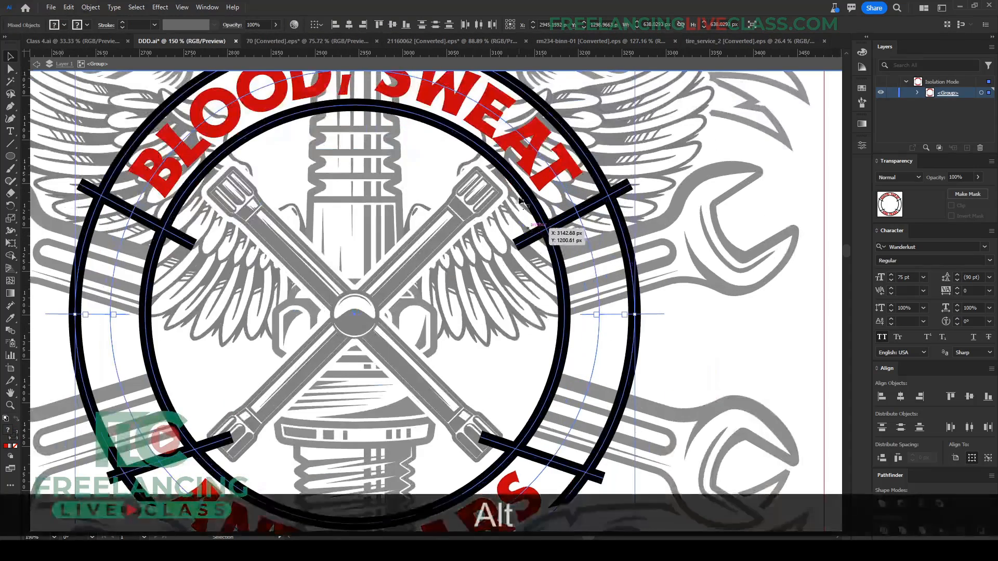
pyautogui.scroll(-2, 501, 279)
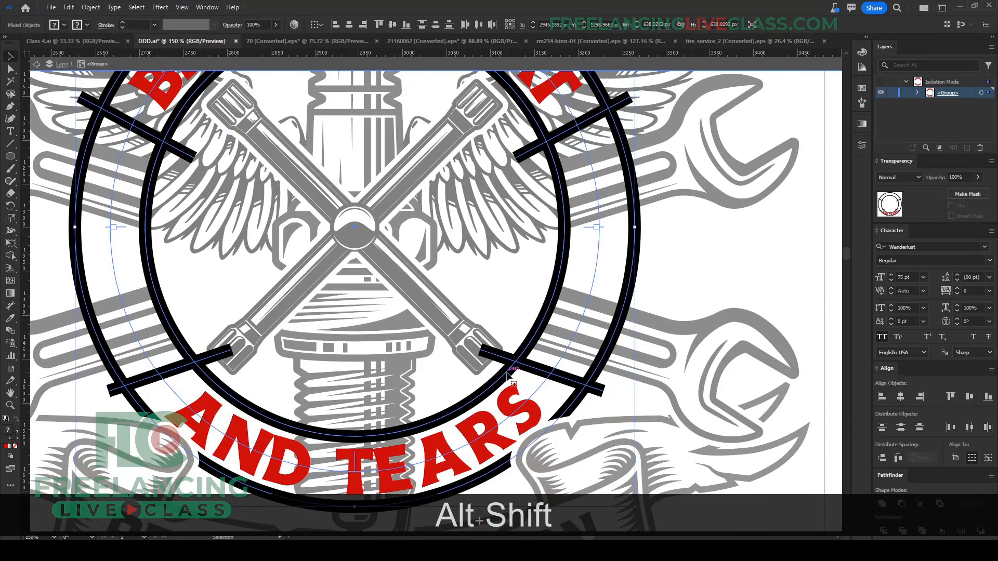
pyautogui.hotkey('ctrl', 'z')
pyautogui.scroll(-2, 581, 344)
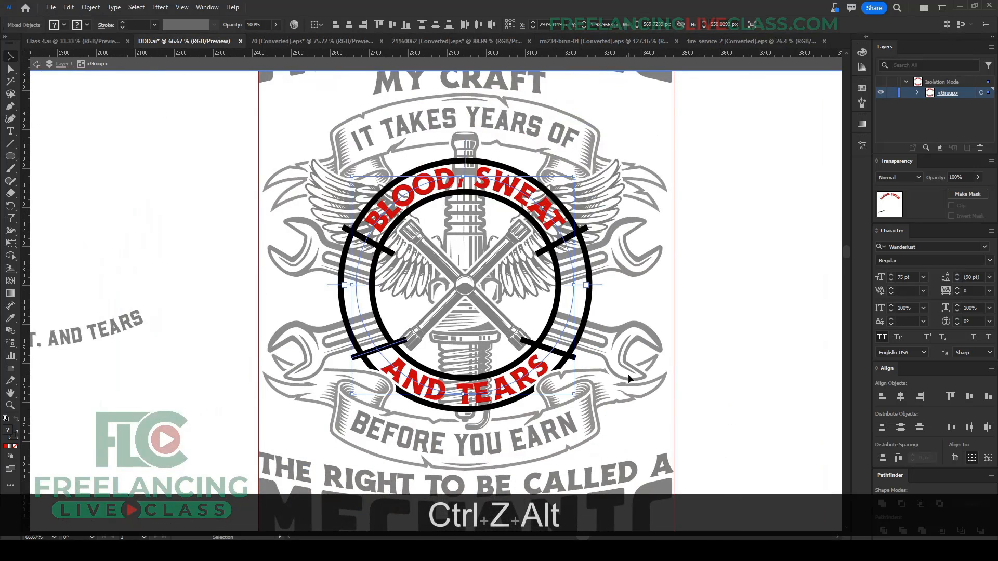
pyautogui.hotkey('ctrl', 'shift', 'z')
pyautogui.click(622, 399)
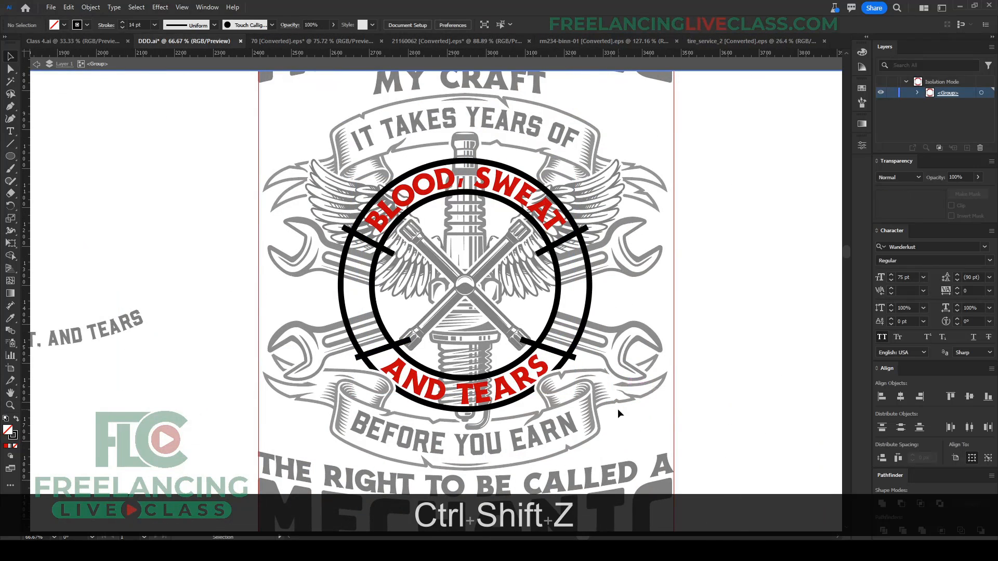
# Step: Select the rings and divider lines without the two texts, and remove the outer ring's right arc between the dividers with Shape Builder
pyautogui.moveTo(618, 409); pyautogui.dragTo(280, 110)
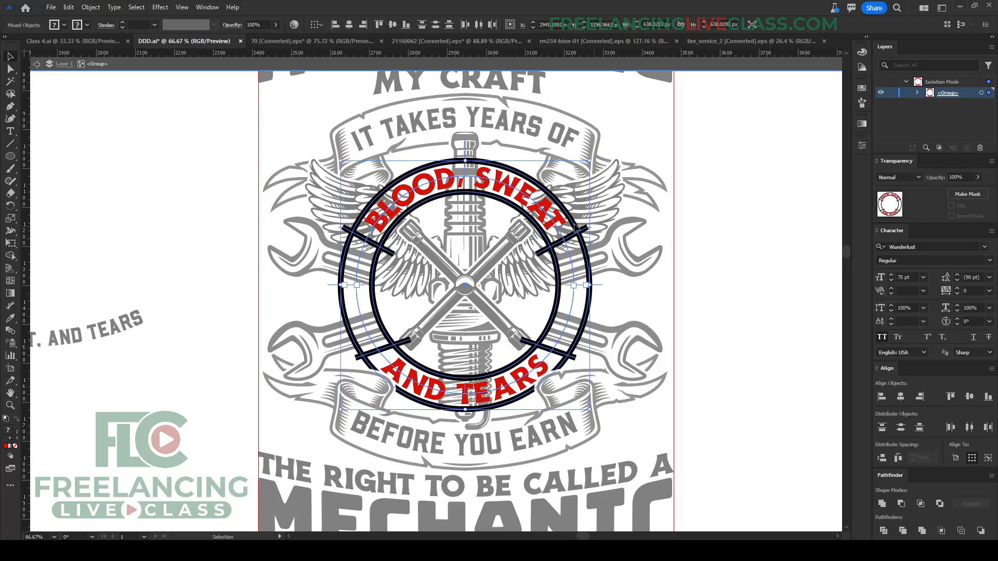
pyautogui.keyDown('shift'); pyautogui.click(552, 212); pyautogui.keyUp('shift')
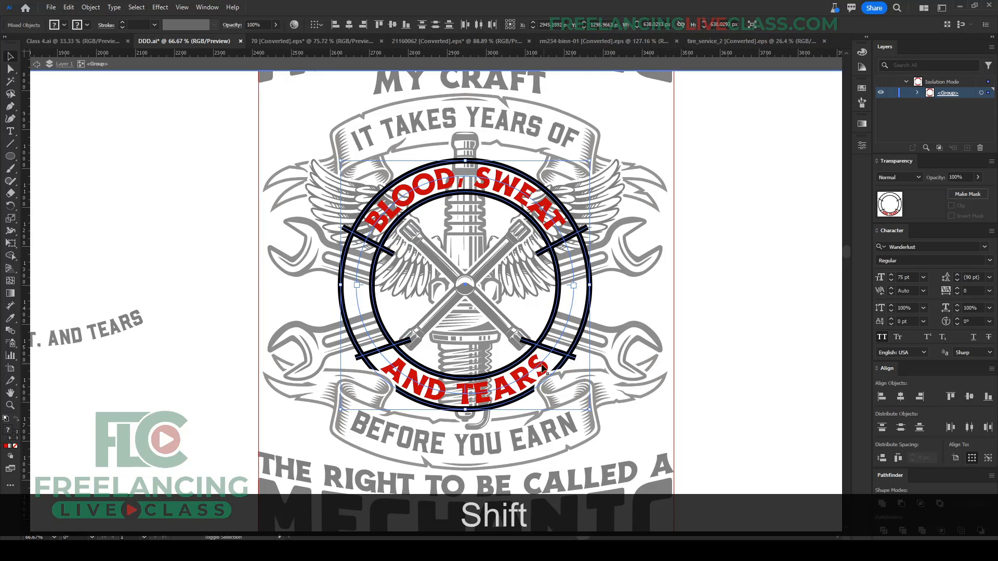
pyautogui.keyDown('shift'); pyautogui.click(533, 369); pyautogui.keyUp('shift')
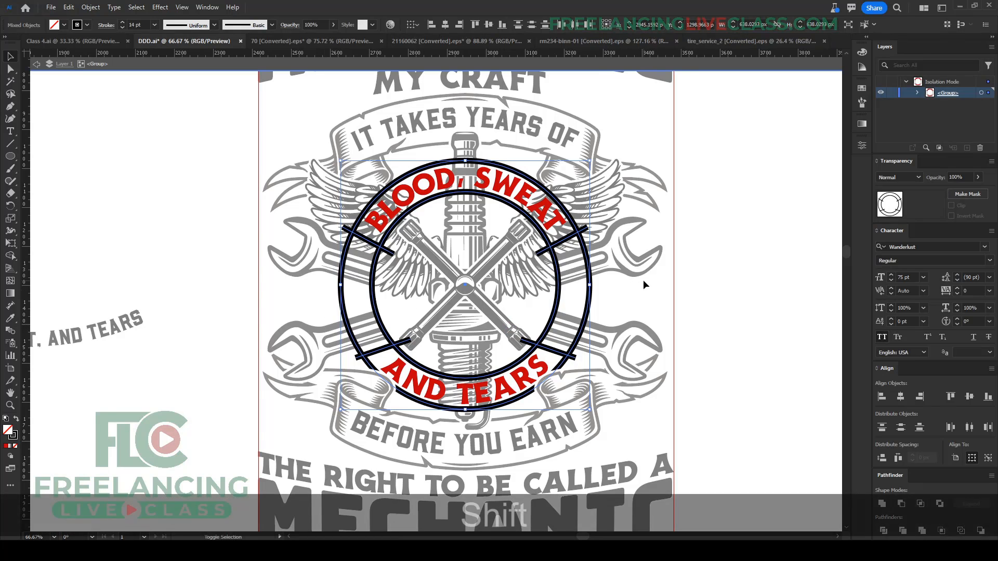
pyautogui.hotkey('shift', 'm')
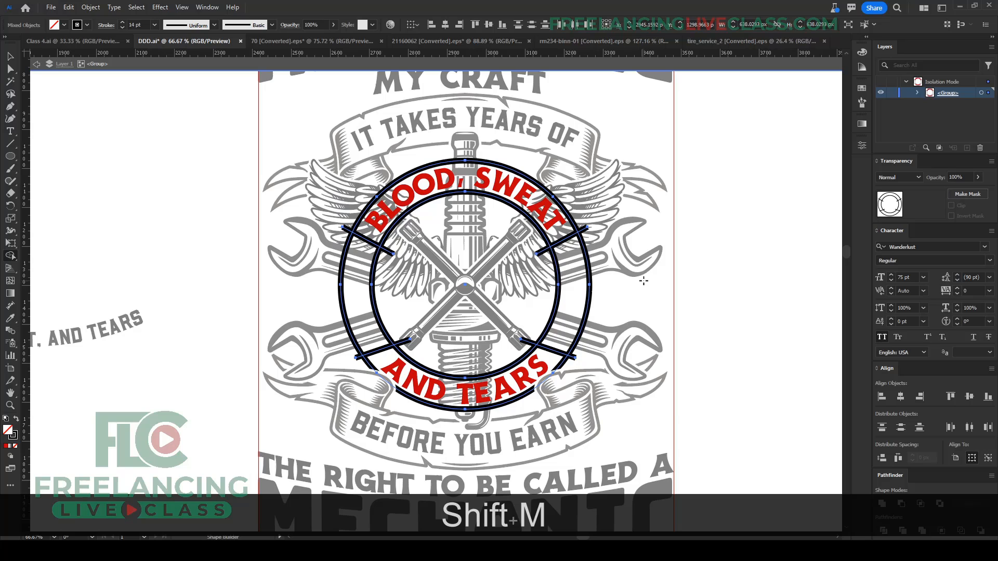
pyautogui.keyDown('alt'); pyautogui.click(589, 293); pyautogui.keyUp('alt')
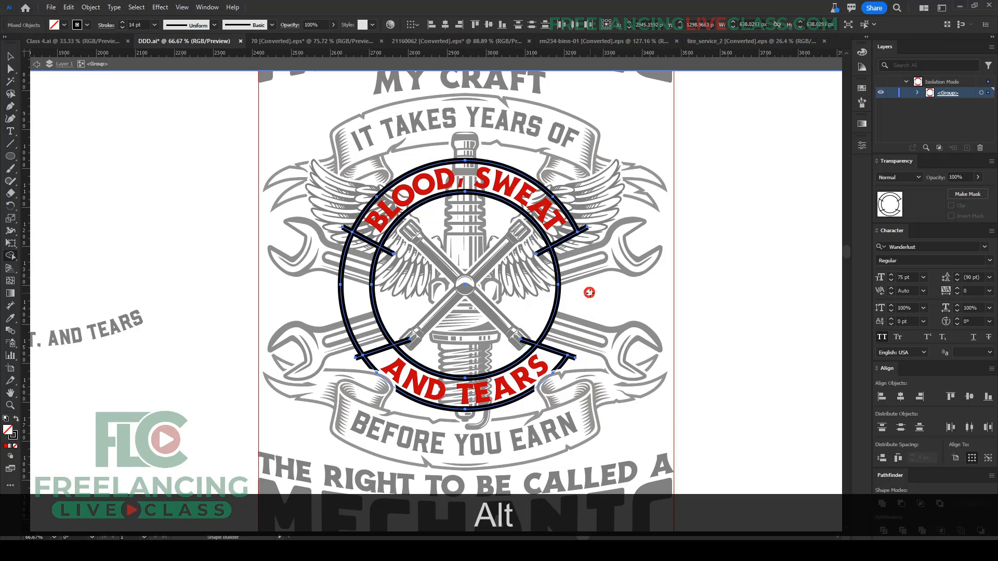
# Step: Try removing the inner ring's side arcs along with the overhanging ends of the right dividers and the lower left divider's inner end
pyautogui.keyDown('alt'); pyautogui.click(558, 294); pyautogui.keyUp('alt')
pyautogui.keyDown('alt'); pyautogui.click(541, 252); pyautogui.keyUp('alt')
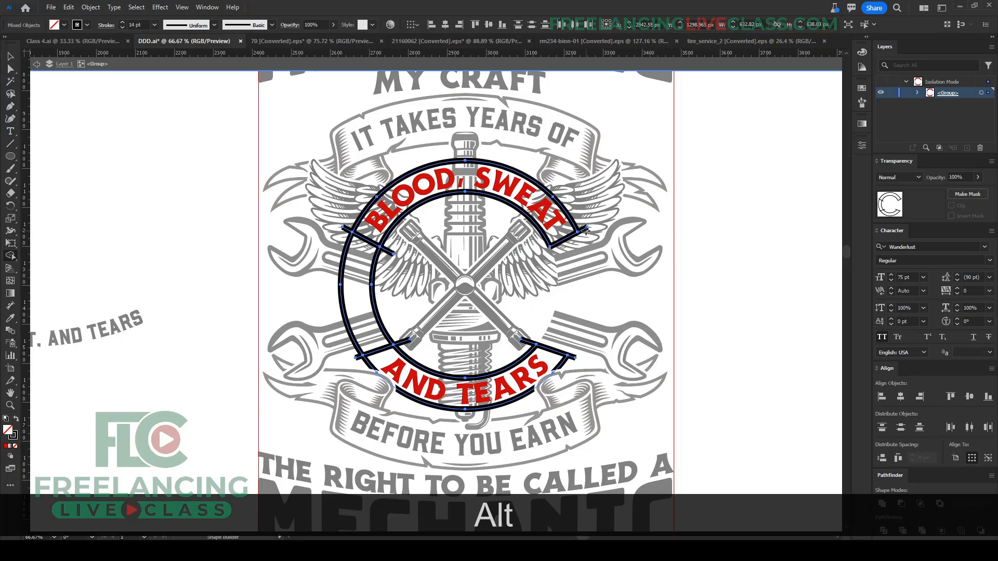
pyautogui.keyDown('alt'); pyautogui.click(585, 230); pyautogui.keyUp('alt')
pyautogui.keyDown('alt'); pyautogui.click(526, 342); pyautogui.keyUp('alt')
pyautogui.keyDown('alt'); pyautogui.click(403, 342); pyautogui.keyUp('alt')
pyautogui.keyDown('alt'); pyautogui.click(377, 312); pyautogui.keyUp('alt')
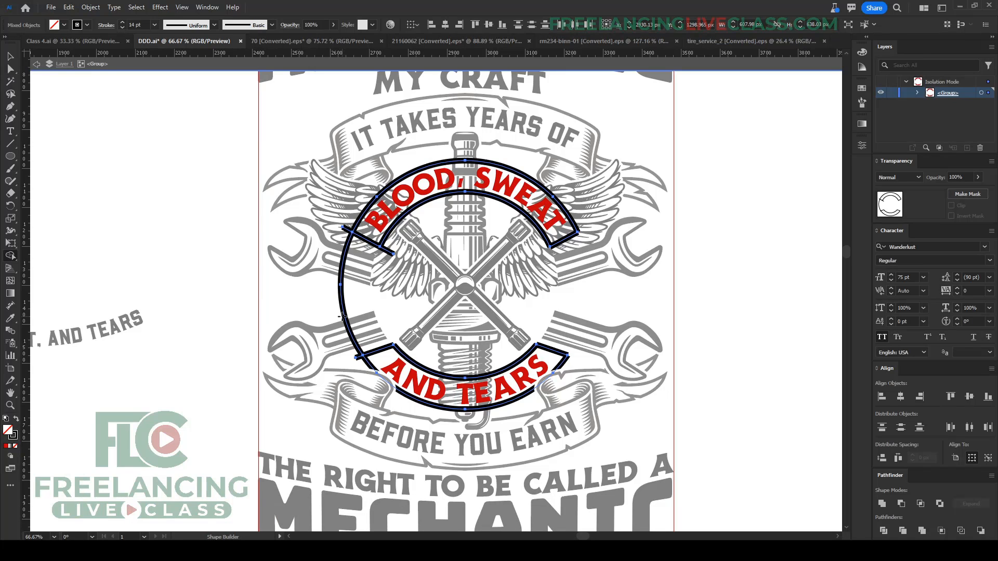
# Step: Undo the inner ring and divider removals, back to where only the outer ring's right arc is cut away
pyautogui.hotkey('ctrl', 'z')
pyautogui.hotkey('ctrl', 'z')
pyautogui.hotkey('ctrl', 'z')
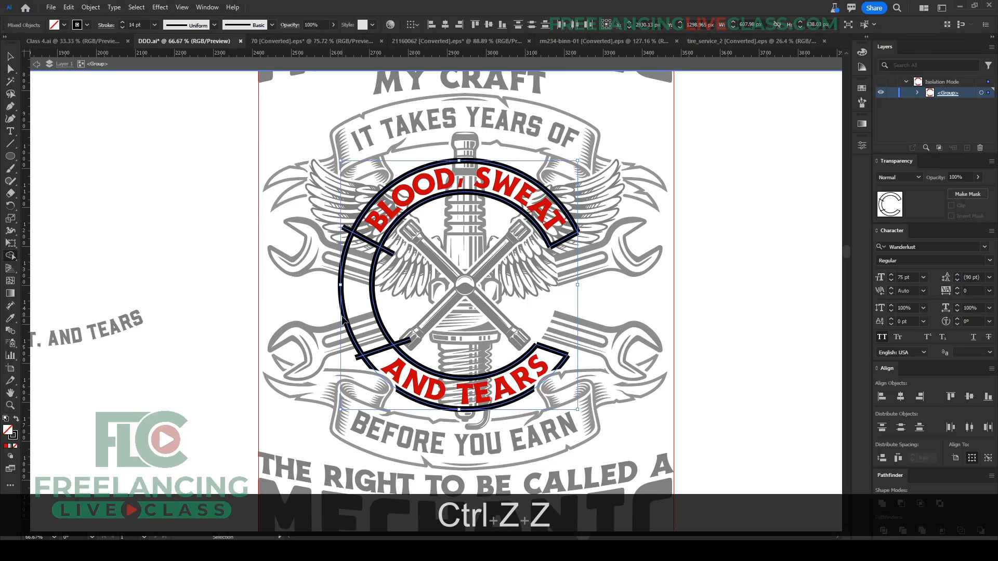
pyautogui.hotkey('ctrl', 'z')
pyautogui.hotkey('ctrl', 'z')
pyautogui.hotkey('ctrl', 'z')
pyautogui.hotkey('ctrl', 'z')
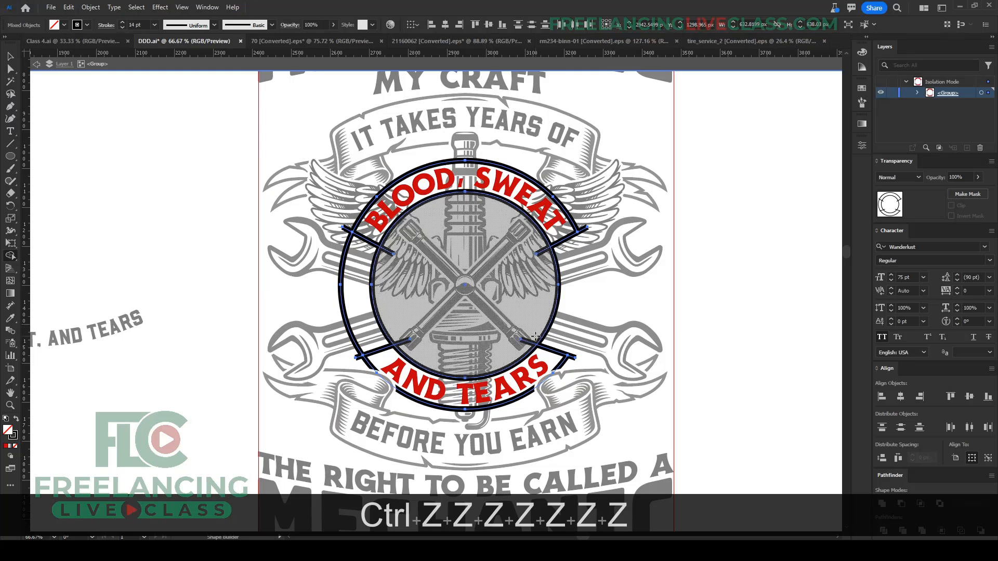
# Step: Trim the overhanging ends of both right divider lines and the lower left divider's inner end with Shape Builder, keeping the inner ring whole
pyautogui.keyDown('alt'); pyautogui.click(528, 341); pyautogui.keyUp('alt')
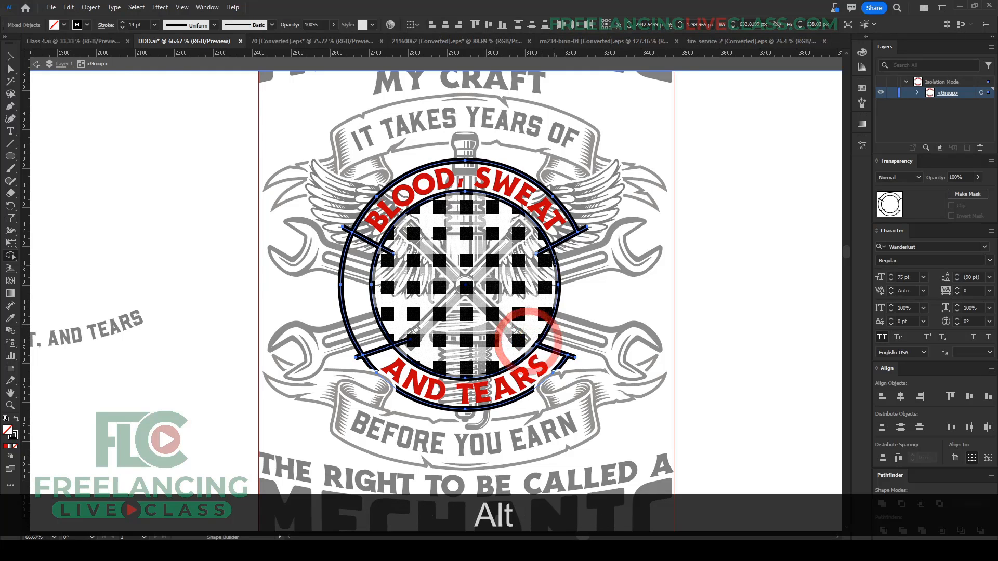
pyautogui.keyDown('alt'); pyautogui.click(545, 250); pyautogui.keyUp('alt')
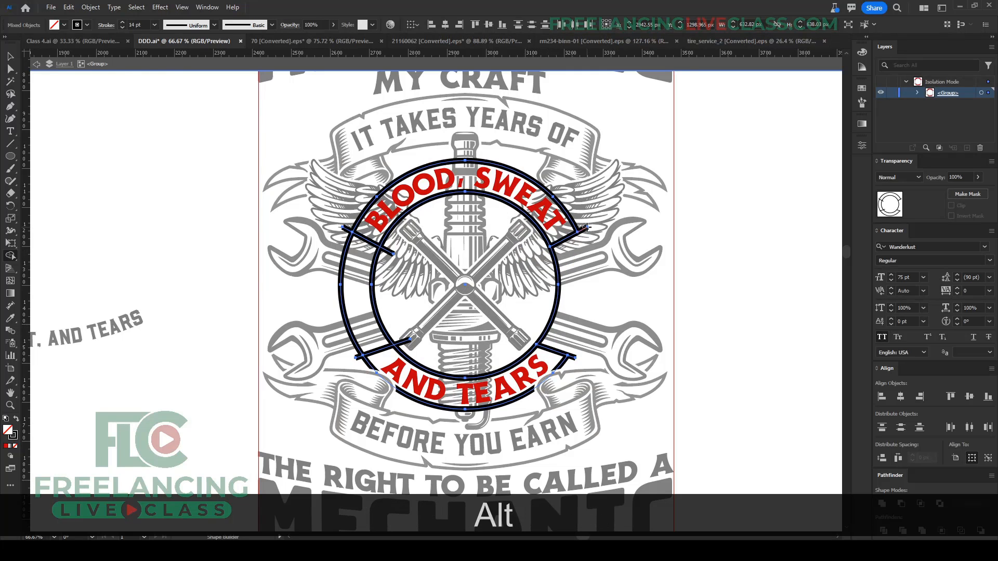
pyautogui.keyDown('alt'); pyautogui.click(586, 227); pyautogui.keyUp('alt')
pyautogui.keyDown('alt'); pyautogui.click(572, 357); pyautogui.keyUp('alt')
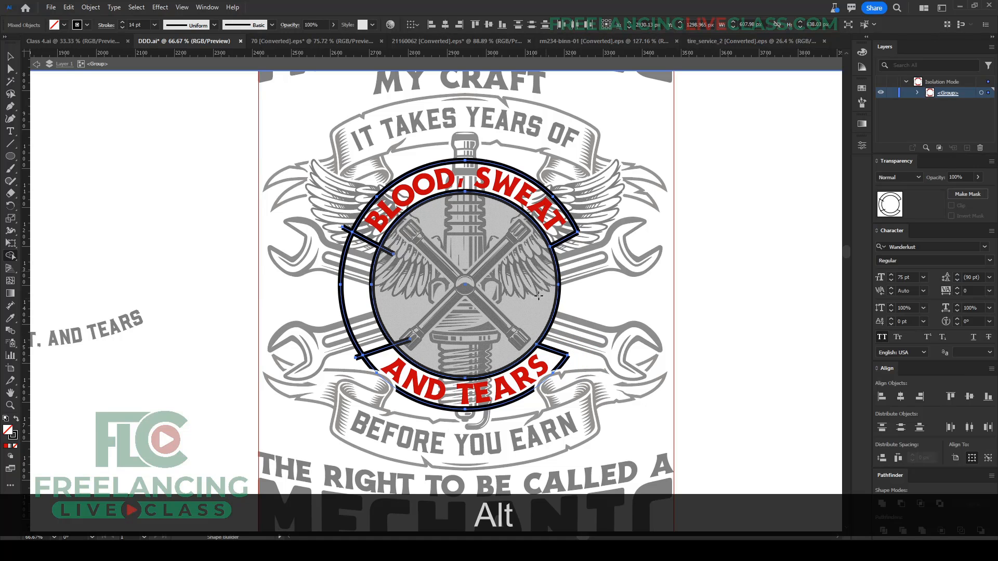
pyautogui.keyDown('alt'); pyautogui.click(406, 343); pyautogui.keyUp('alt')
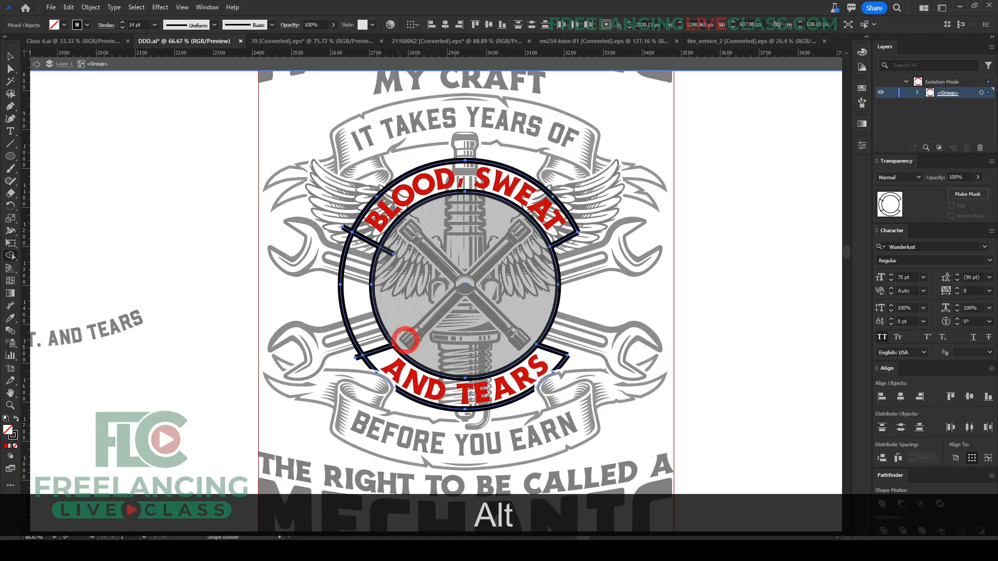
# Step: Trim the excess line segments outside the banner ends and inside the circle with the Shape Builder tool, then deselect the badge
pyautogui.keyDown('alt'); pyautogui.click(355, 351); pyautogui.keyUp('alt')
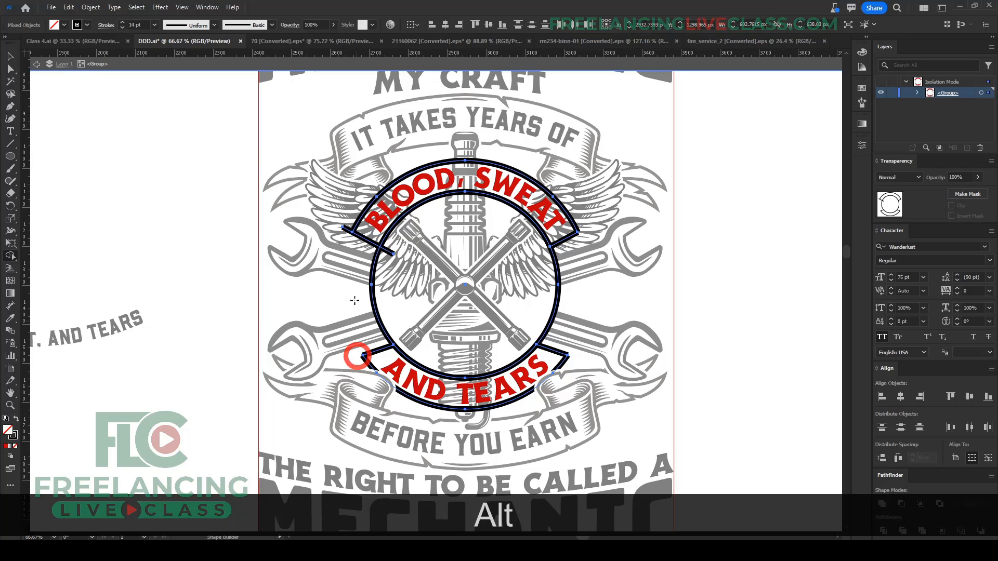
pyautogui.keyDown('alt'); pyautogui.click(358, 356); pyautogui.keyUp('alt')
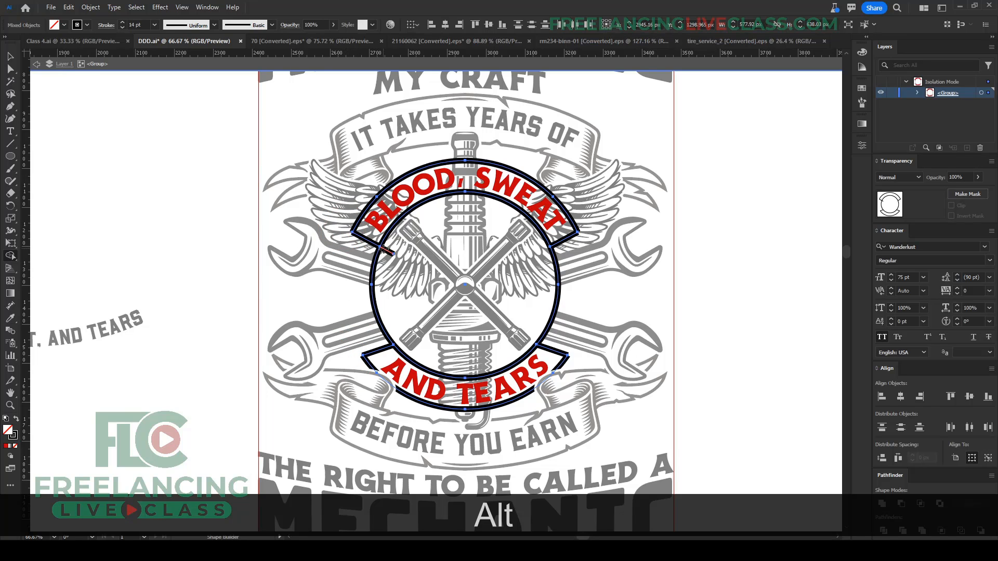
pyautogui.keyDown('alt'); pyautogui.click(385, 250); pyautogui.keyUp('alt')
pyautogui.press('v')
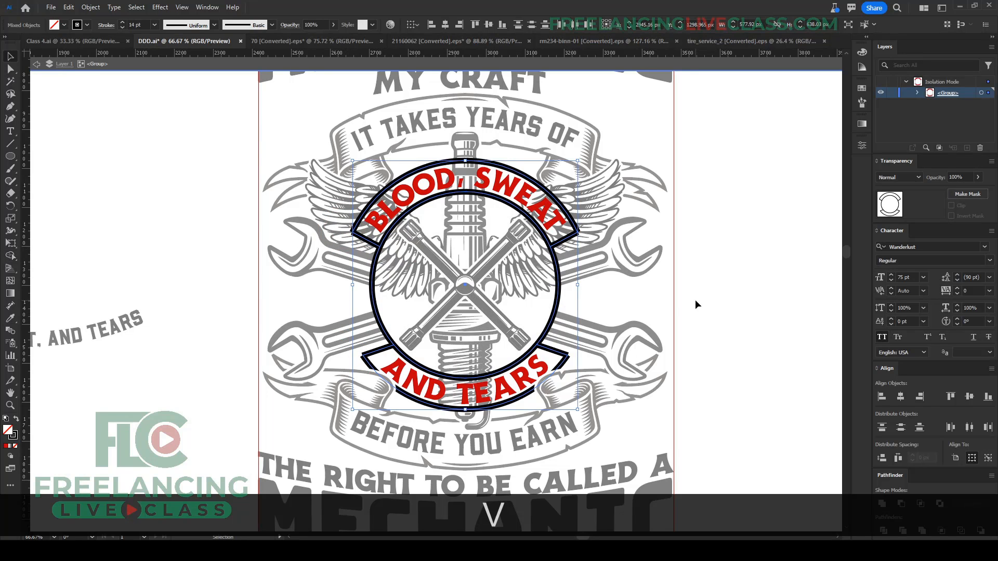
pyautogui.click(696, 302)
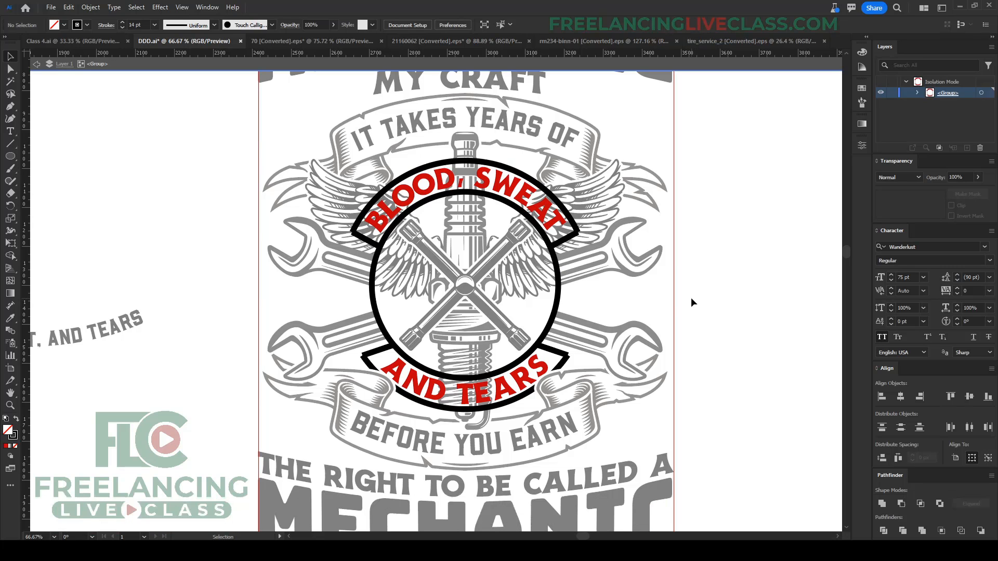
# Step: Rotate the AND TEARS text slightly clockwise around its circle to centre it within the lower banner
pyautogui.scroll(1, 533, 362)
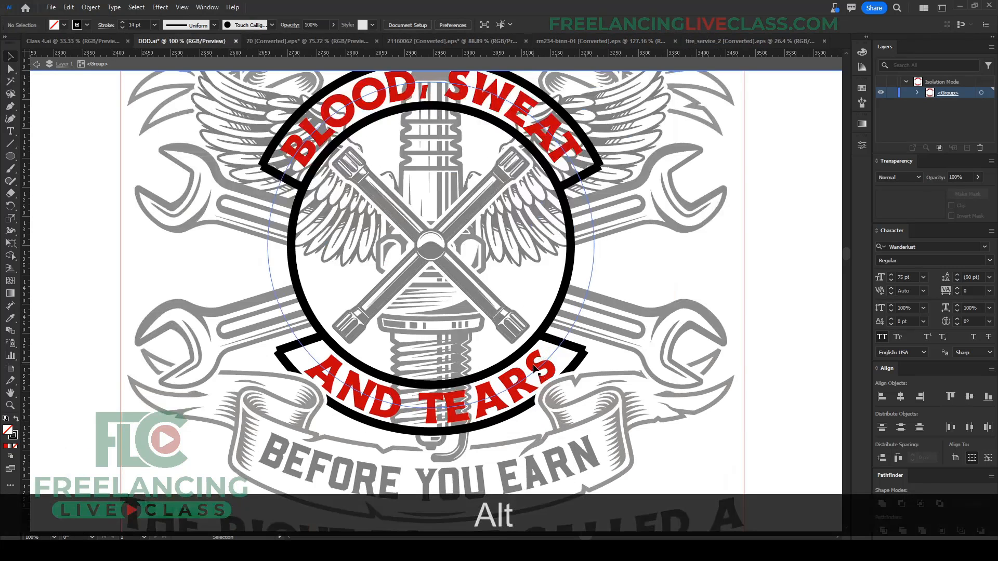
pyautogui.click(535, 365)
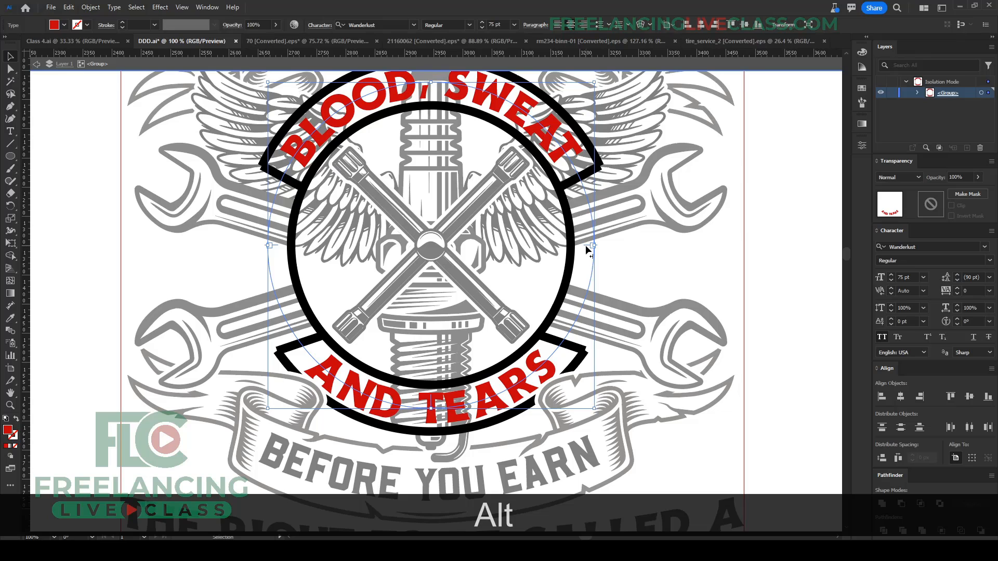
pyautogui.click(664, 286)
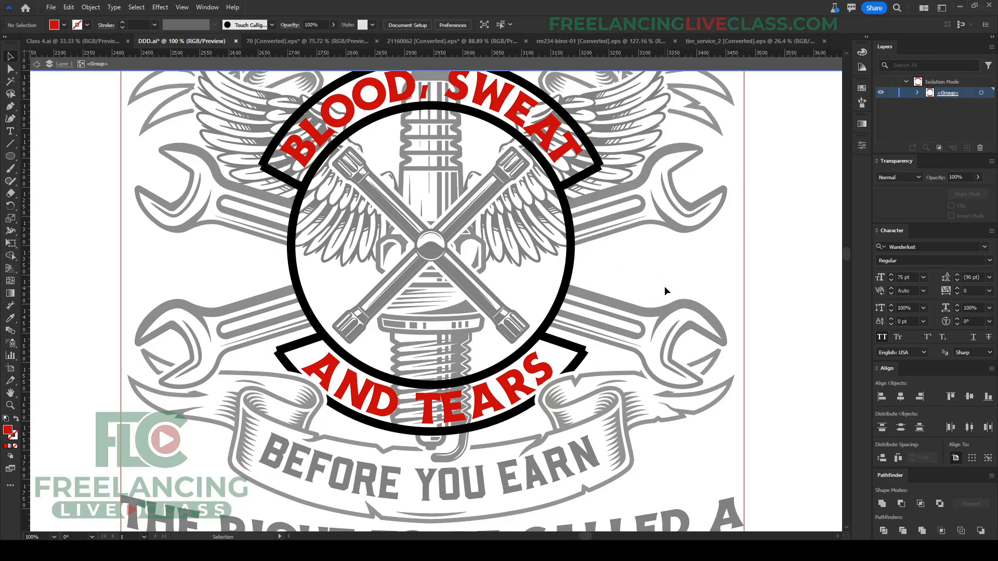
# Step: Select both the BLOOD, SWEAT and AND TEARS texts and lock them
pyautogui.scroll(2, 664, 286)
pyautogui.click(550, 191)
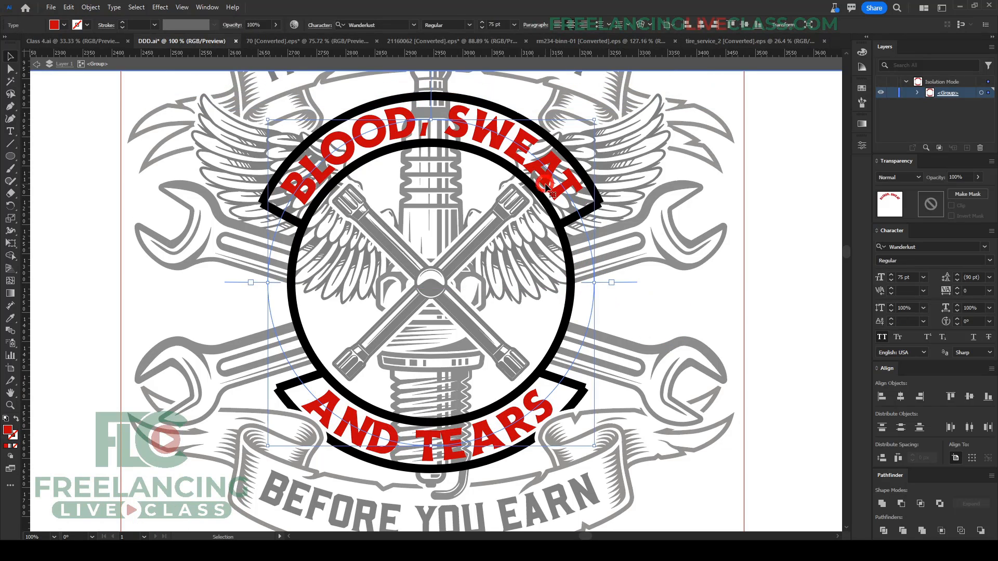
pyautogui.keyDown('shift'); pyautogui.click(535, 397); pyautogui.keyUp('shift')
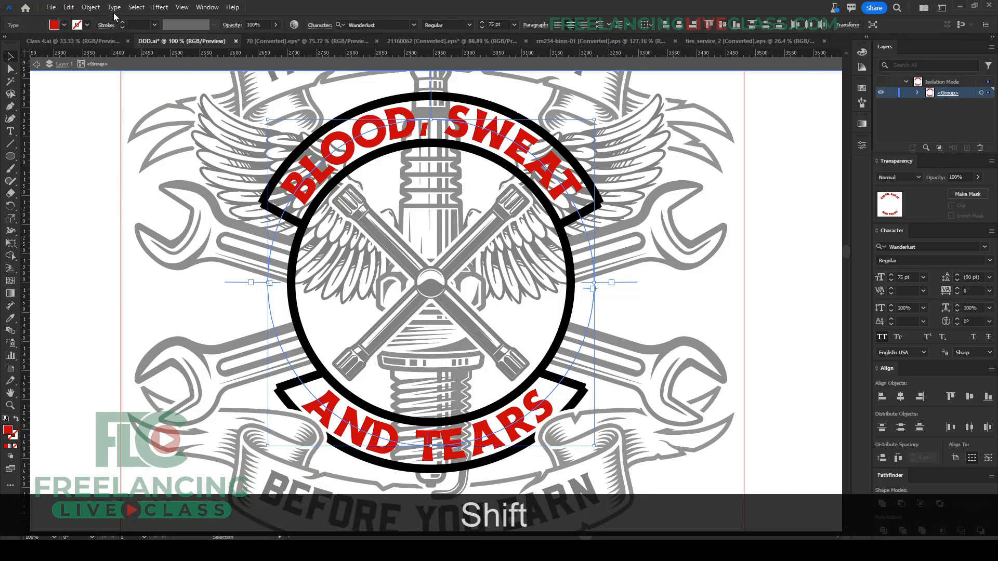
pyautogui.click(91, 7)
pyautogui.moveTo(125, 89)
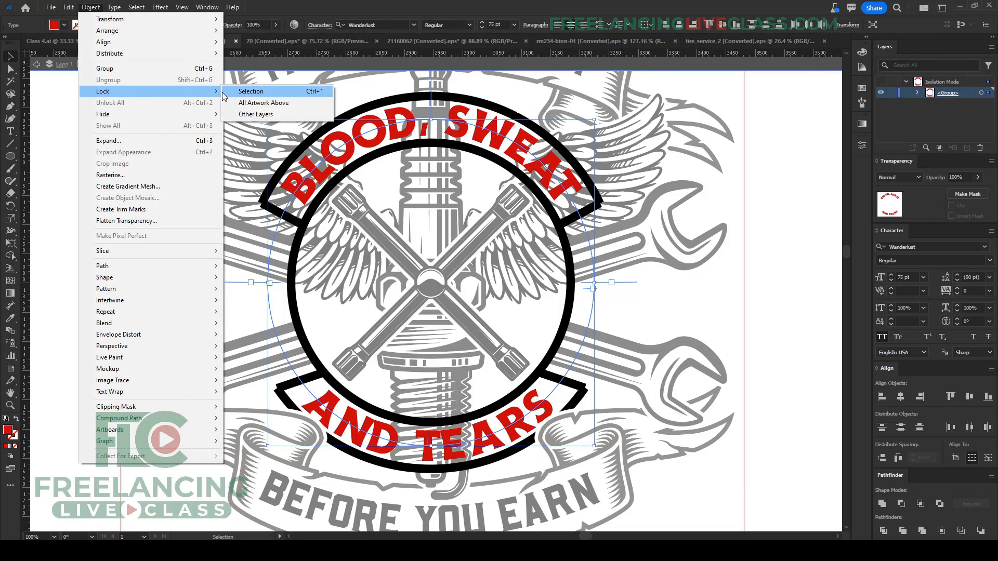
pyautogui.click(244, 91)
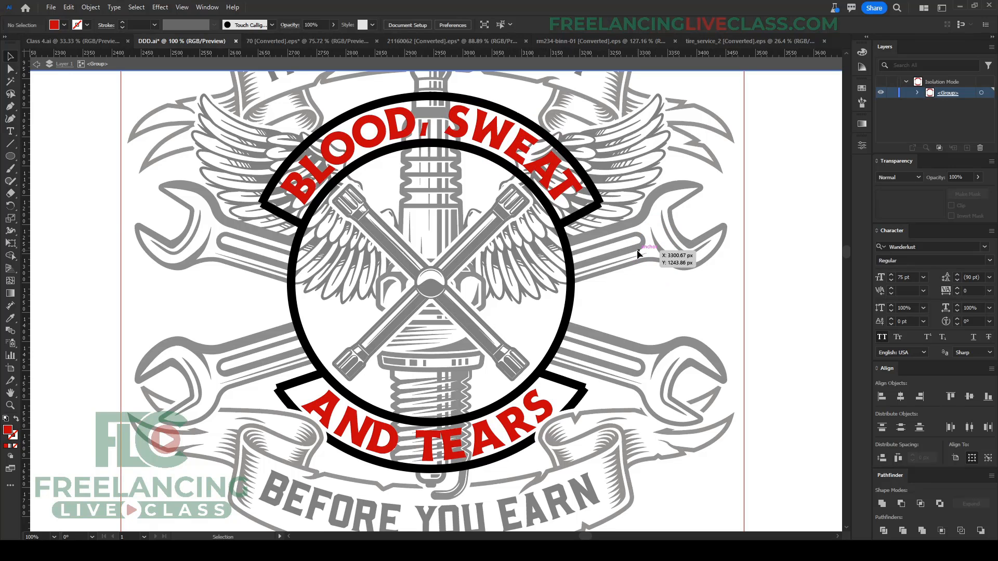
# Step: Join the open path ends at both outer corners of the BLOOD, SWEAT banner outline
pyautogui.scroll(2, 611, 156)
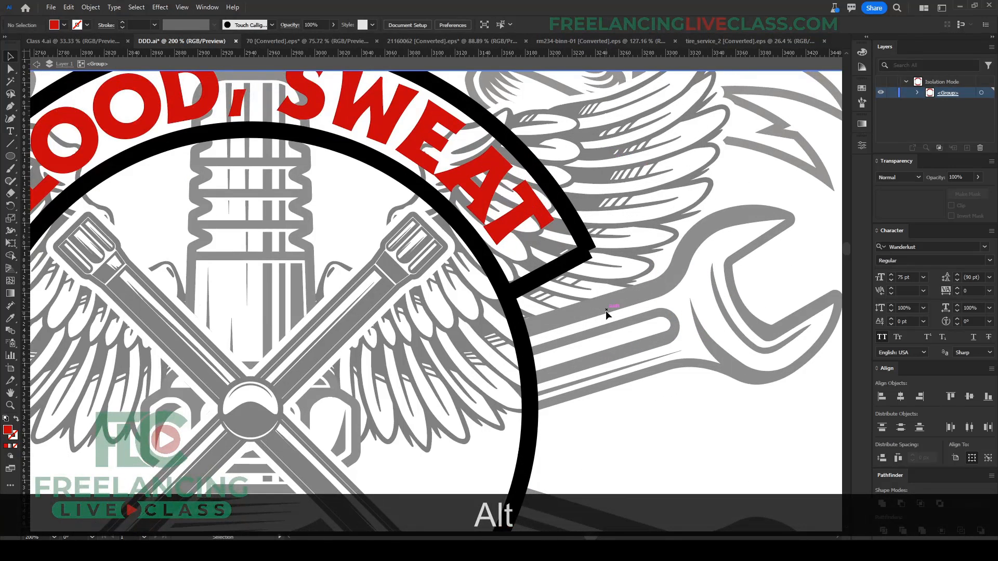
pyautogui.press('a')
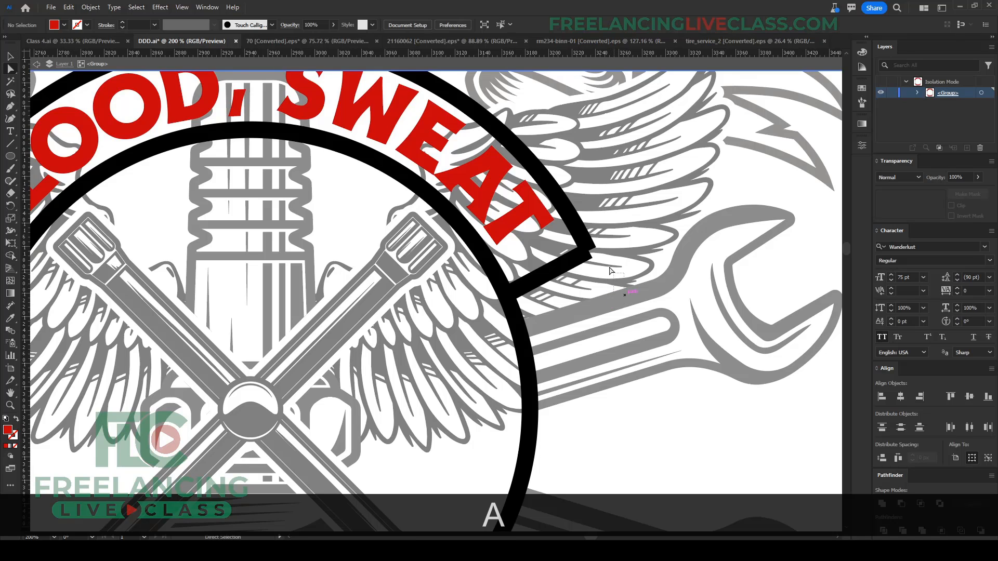
pyautogui.moveTo(574, 235); pyautogui.dragTo(574, 235)
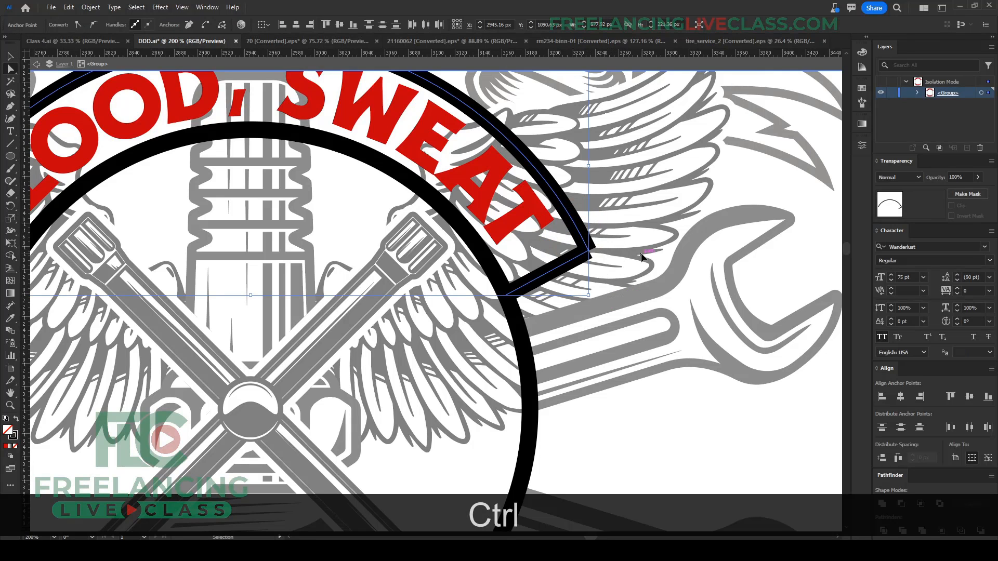
pyautogui.hotkey('ctrl', 'j')
pyautogui.scroll(-3, 642, 256)
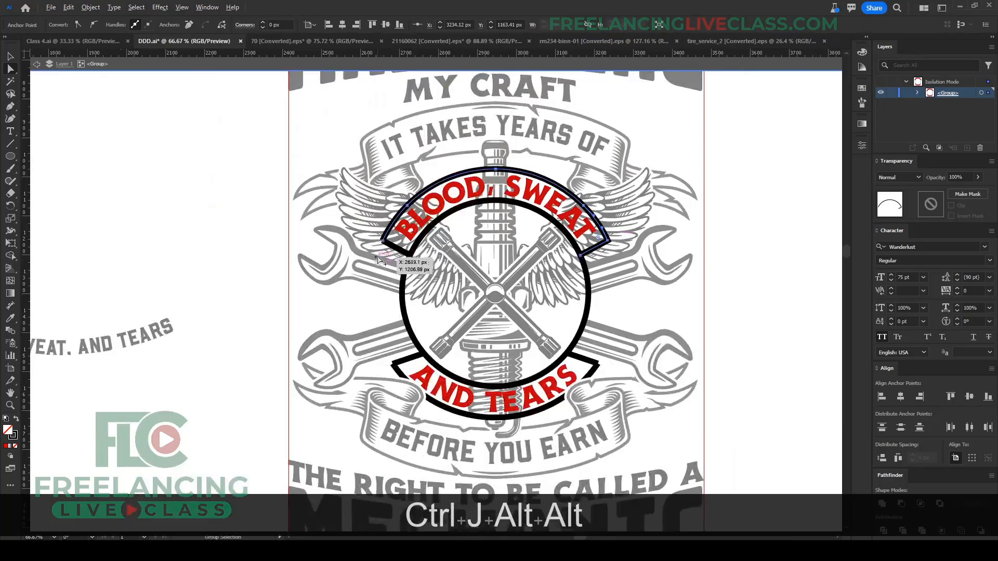
pyautogui.scroll(4, 377, 257)
pyautogui.rightClick(404, 184)
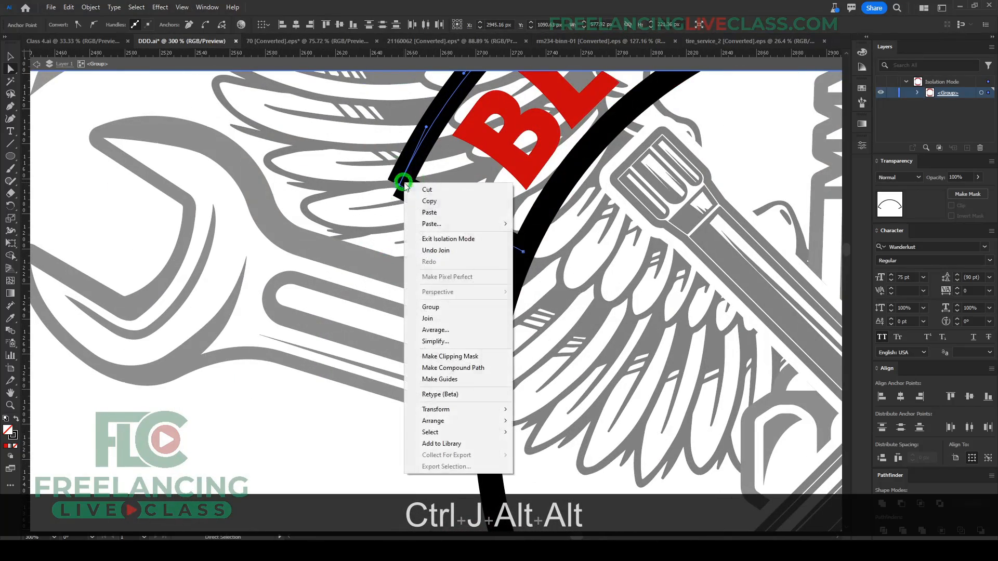
pyautogui.click(437, 318)
# Step: Join the open path ends at both outer corners of the AND TEARS banner outline and exit isolation mode
pyautogui.scroll(-4, 513, 349)
pyautogui.scroll(2, 512, 350)
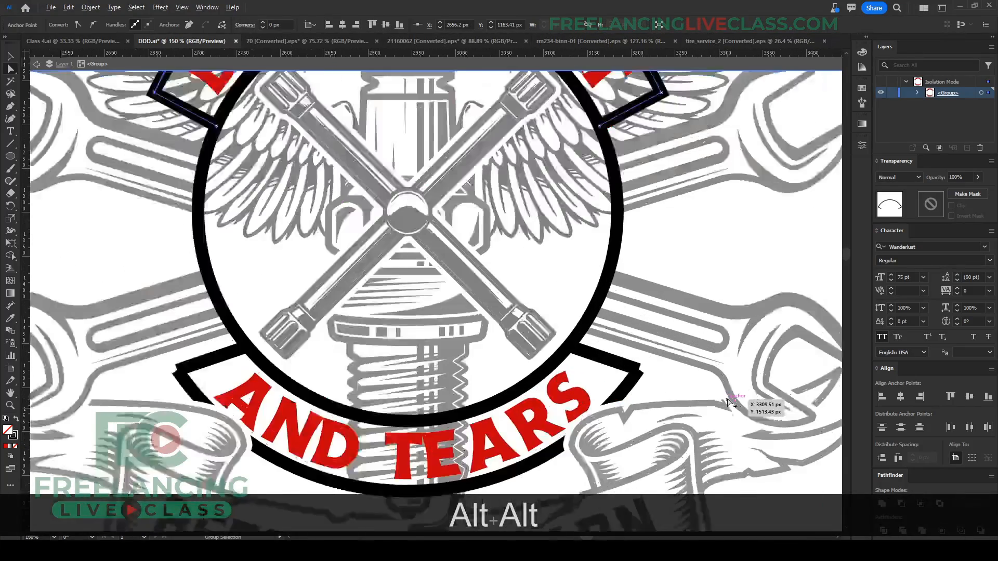
pyautogui.keyDown('ctrl'); pyautogui.click(588, 335); pyautogui.keyUp('ctrl')
pyautogui.hotkey('ctrl', 'j')
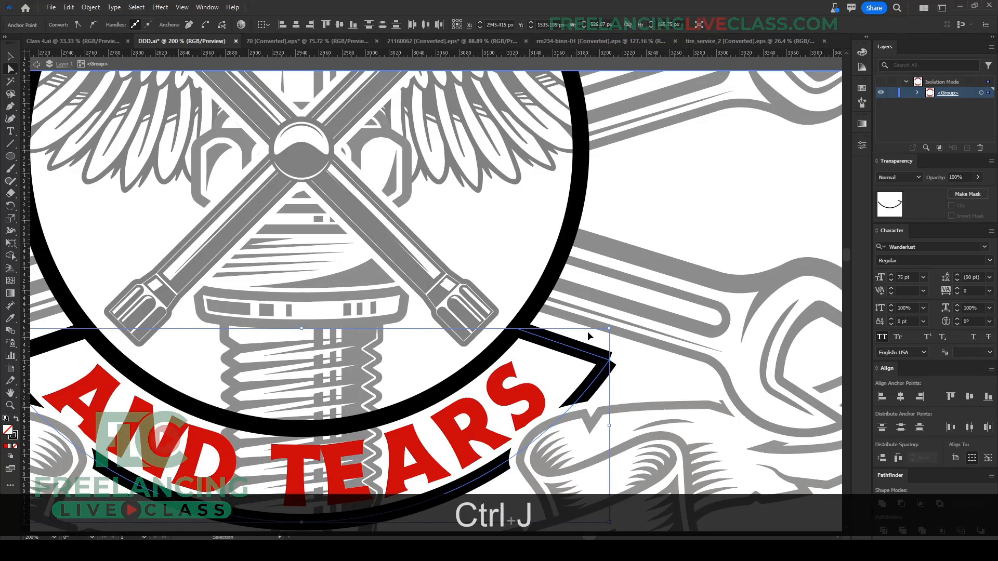
pyautogui.scroll(-3, 588, 335)
pyautogui.scroll(2, 330, 354)
pyautogui.scroll(2, 331, 353)
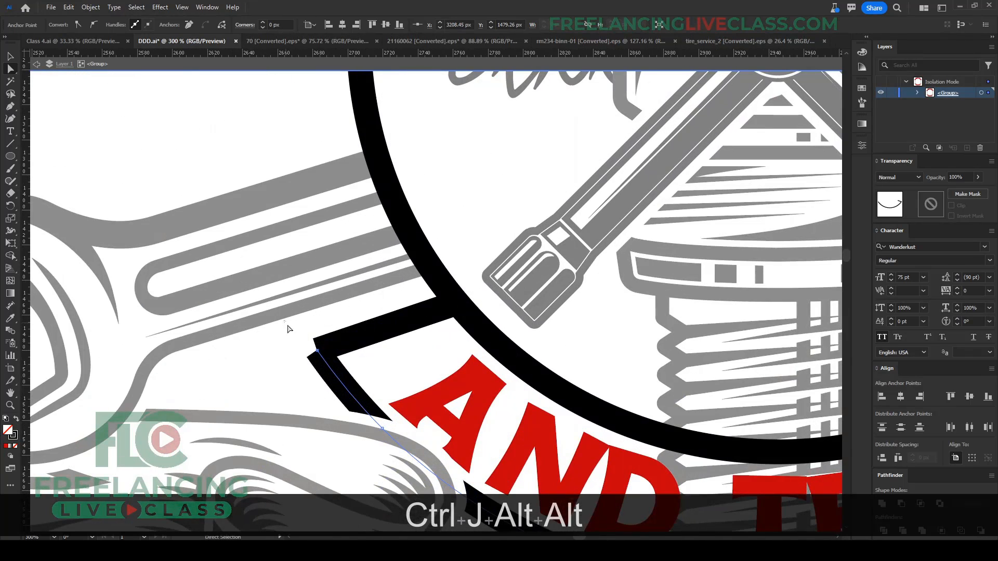
pyautogui.moveTo(290, 330); pyautogui.dragTo(339, 384)
pyautogui.hotkey('ctrl', 'j')
pyautogui.scroll(-5, 435, 301)
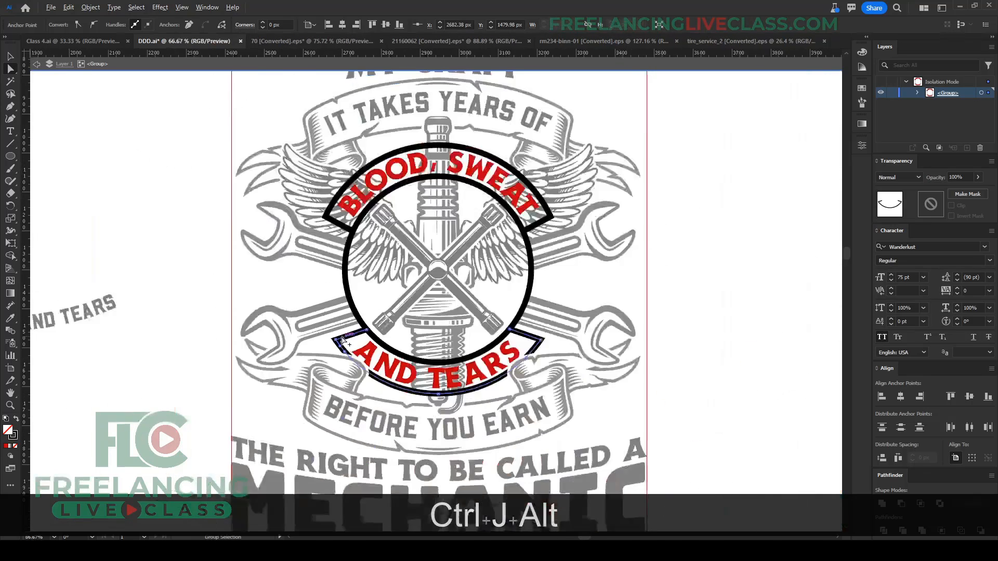
pyautogui.press('v')
pyautogui.click(582, 319)
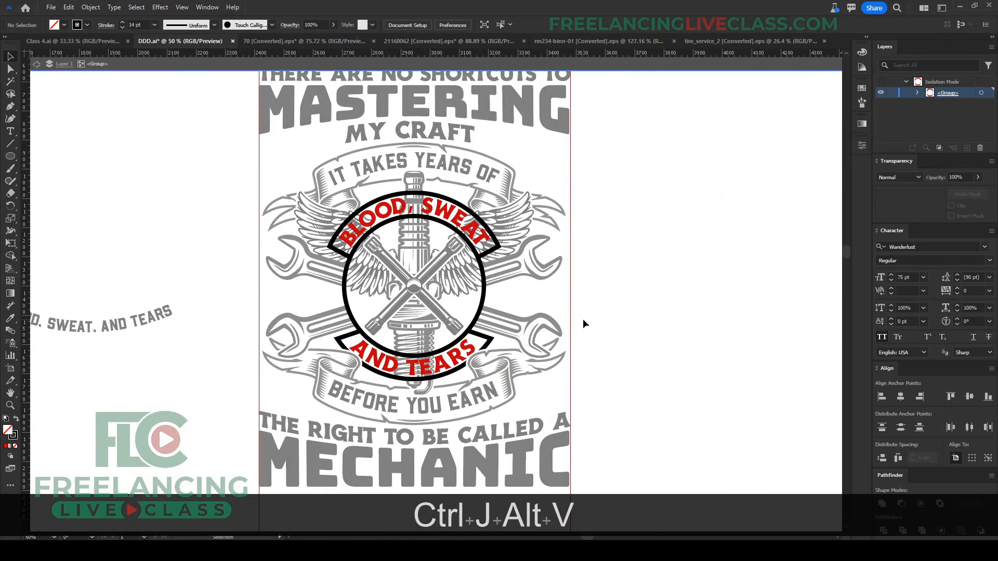
pyautogui.doubleClick(583, 320)
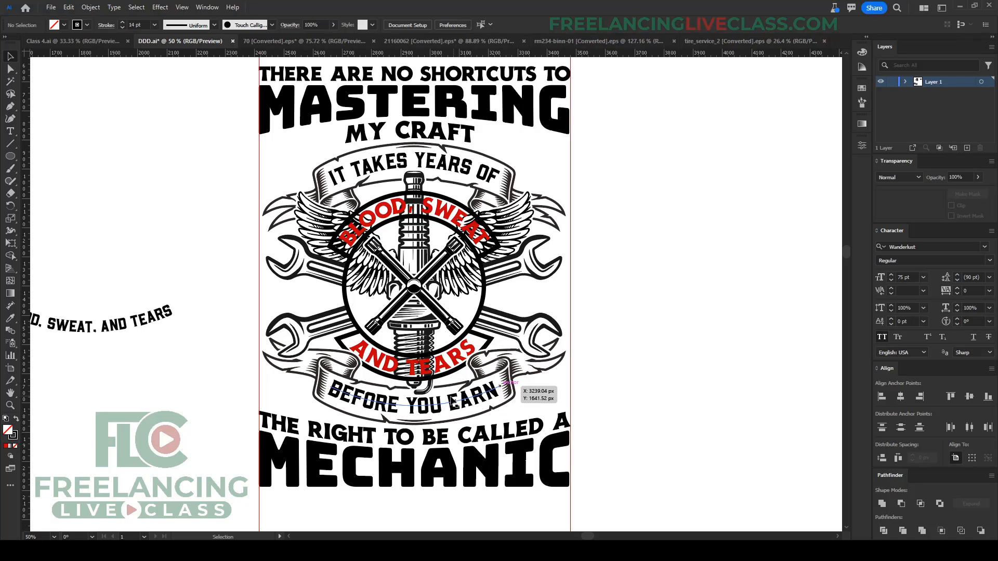
# Step: Isolate the badge group, unlock all of its locked texts, and return to the full artwork
pyautogui.scroll(1, 425, 306)
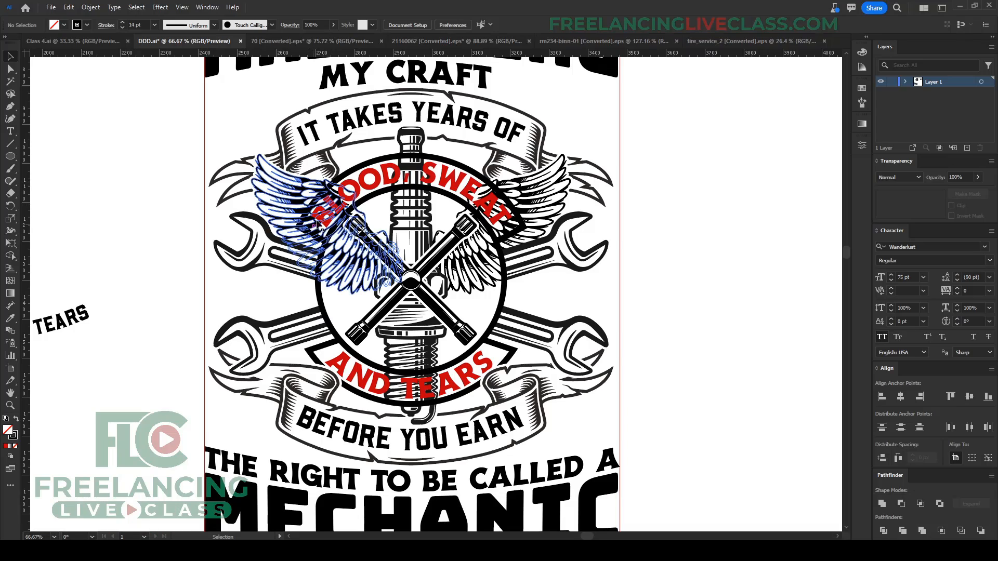
pyautogui.scroll(2, 476, 211)
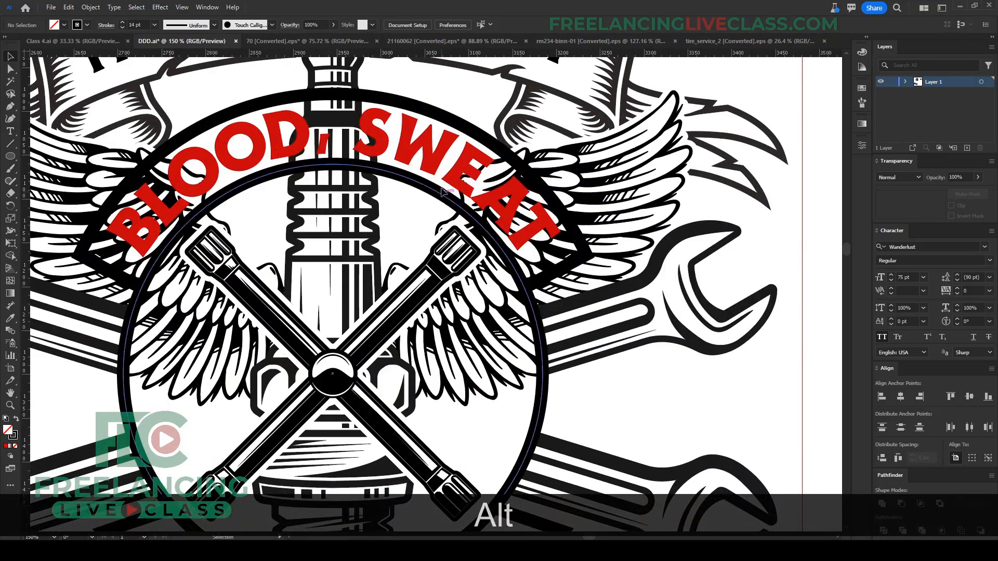
pyautogui.doubleClick(498, 189)
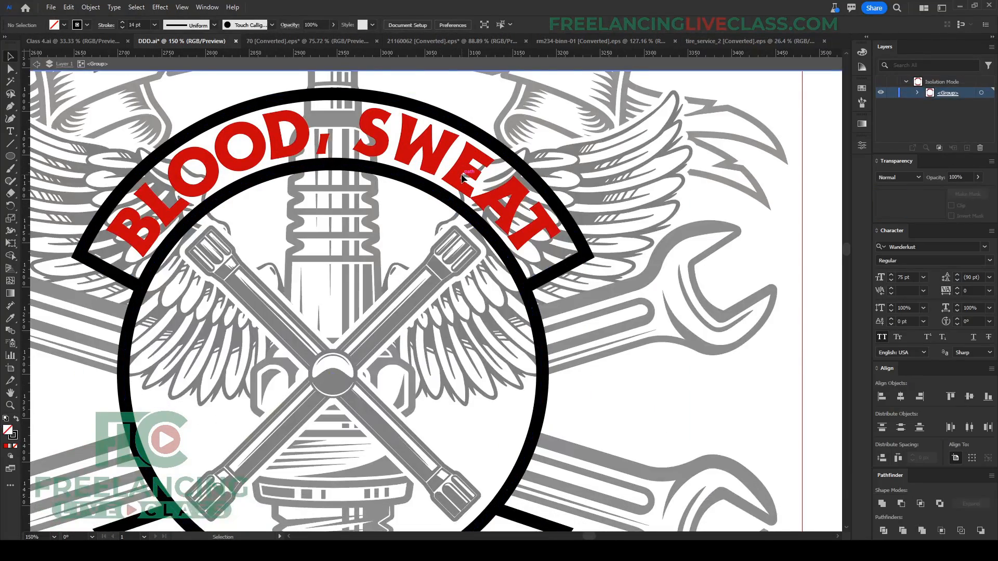
pyautogui.scroll(-1, 500, 191)
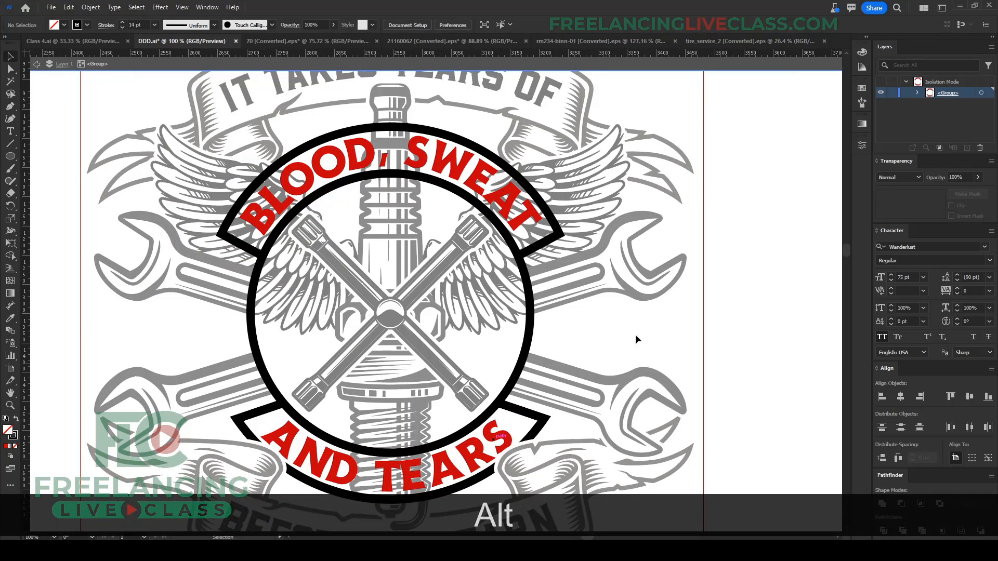
pyautogui.click(90, 6)
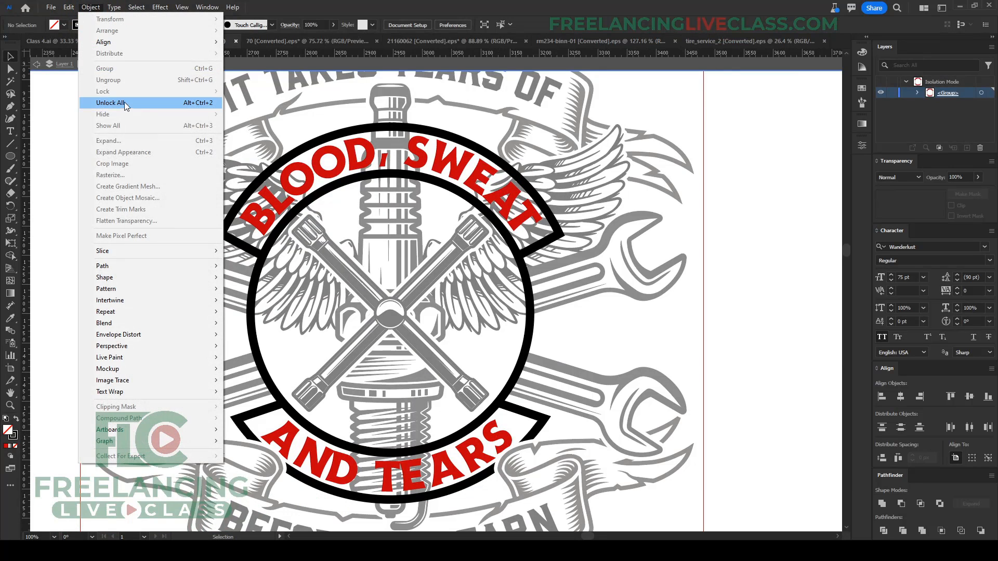
pyautogui.click(125, 105)
pyautogui.click(630, 323)
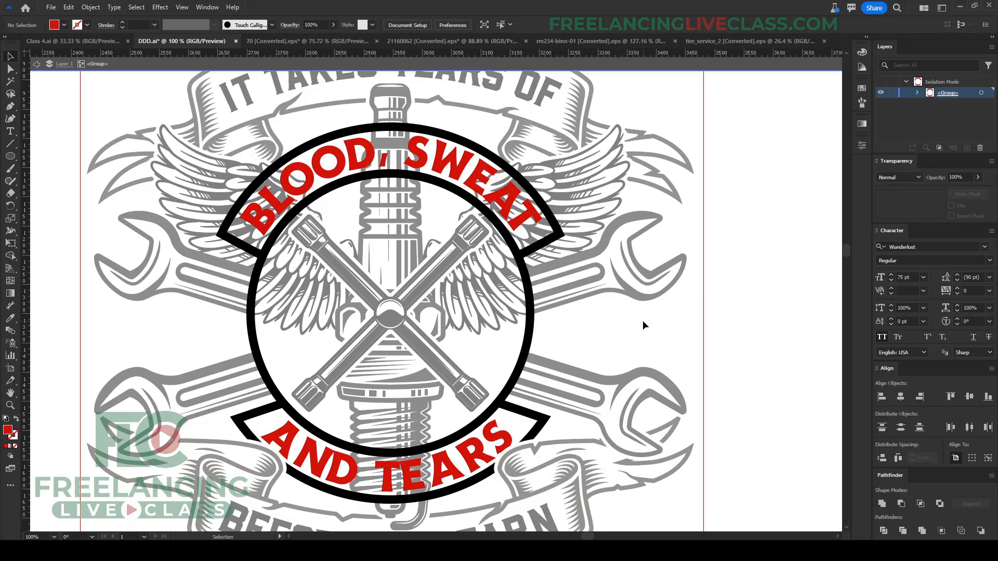
pyautogui.doubleClick(642, 320)
# Step: Select the wings group behind the badge and open its opacity mask for editing
pyautogui.scroll(-2, 578, 301)
pyautogui.scroll(1, 578, 300)
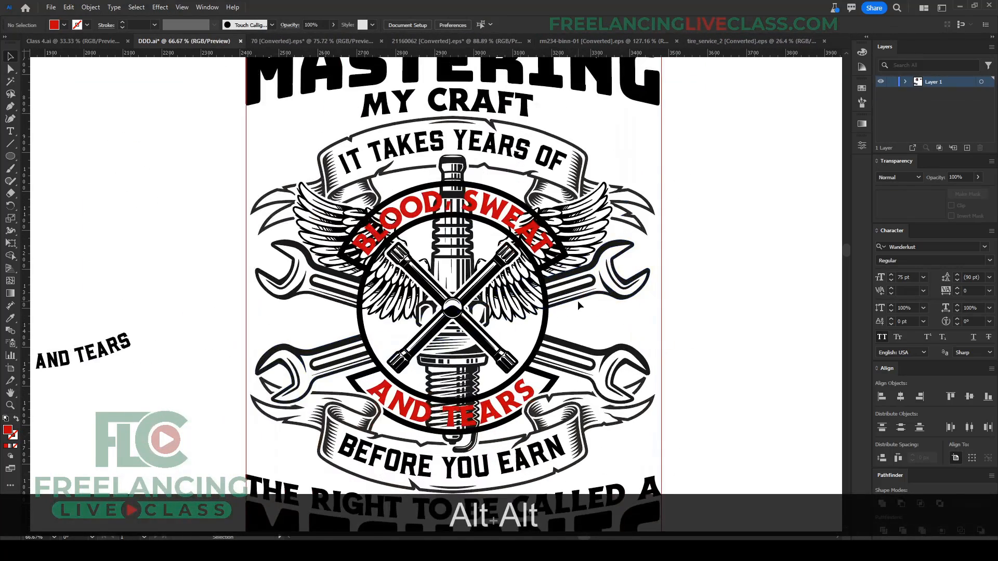
pyautogui.scroll(1, 332, 240)
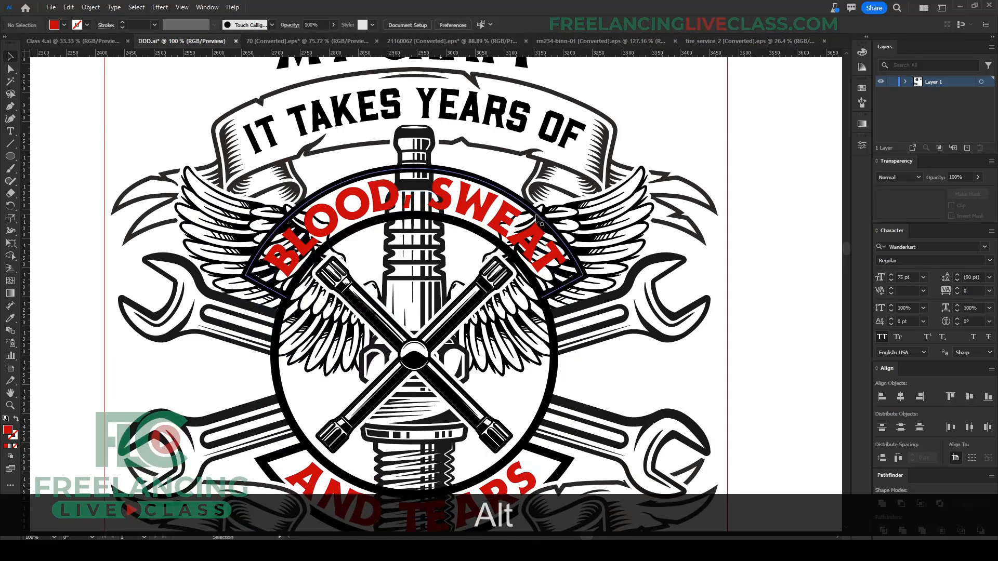
pyautogui.scroll(-1, 615, 222)
pyautogui.moveTo(615, 223); pyautogui.dragTo(615, 223)
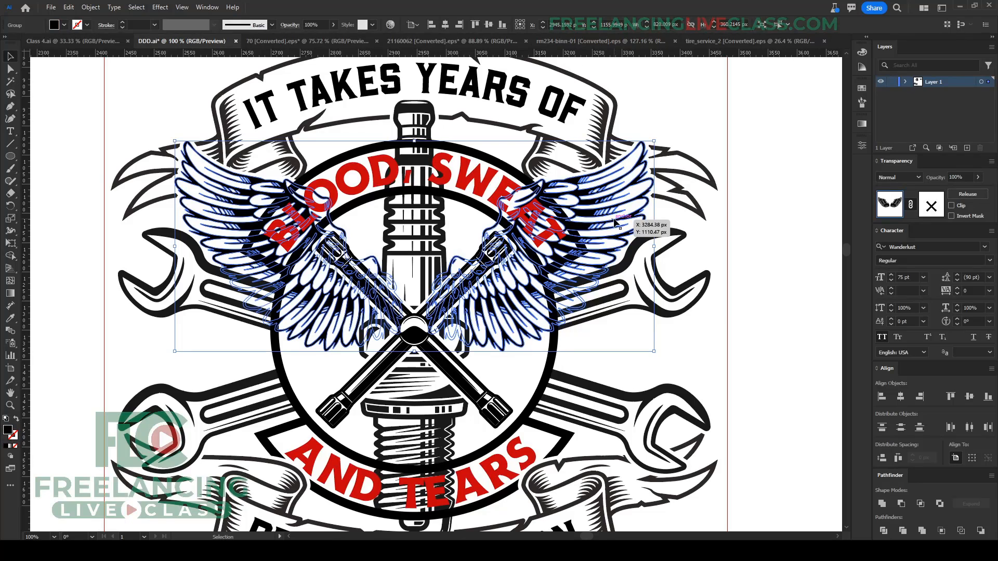
pyautogui.click(928, 209)
# Step: Draw a closed curved shape with the Pen tool over the BLOOD, SWEAT banner in the wings' opacity mask
pyautogui.scroll(1, 297, 177)
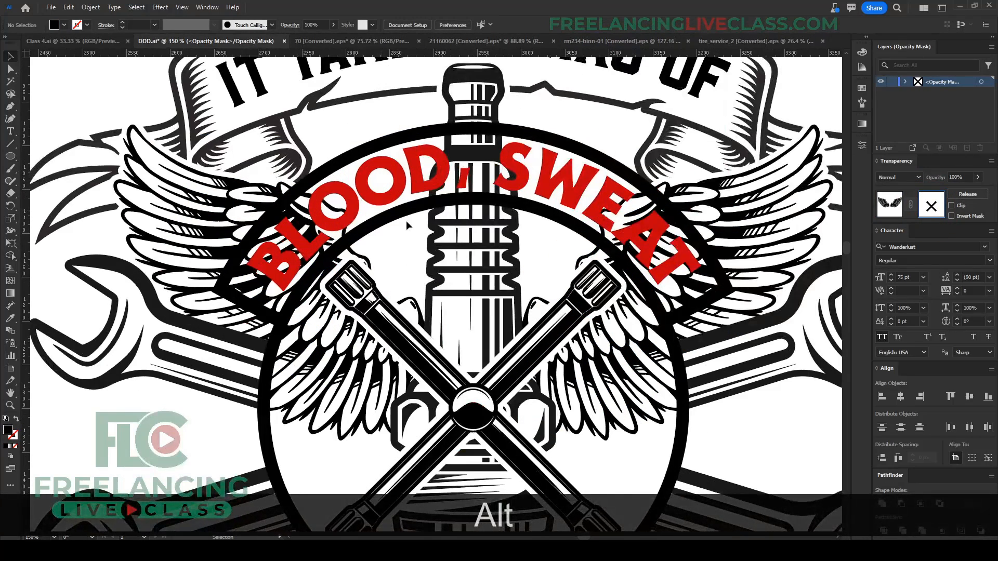
pyautogui.scroll(-1, 442, 239)
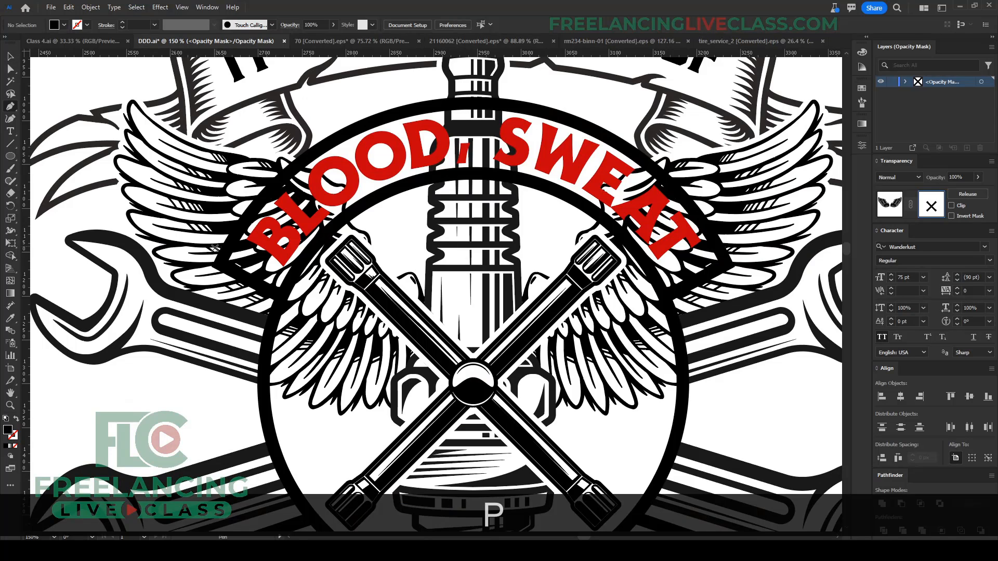
pyautogui.click(219, 262)
pyautogui.click(280, 297)
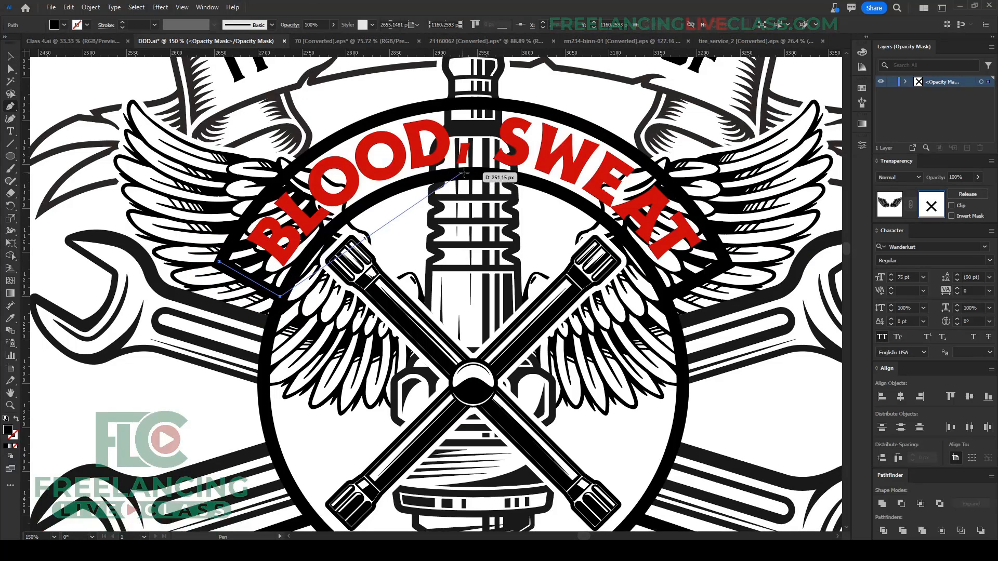
pyautogui.moveTo(473, 173); pyautogui.dragTo(616, 171)
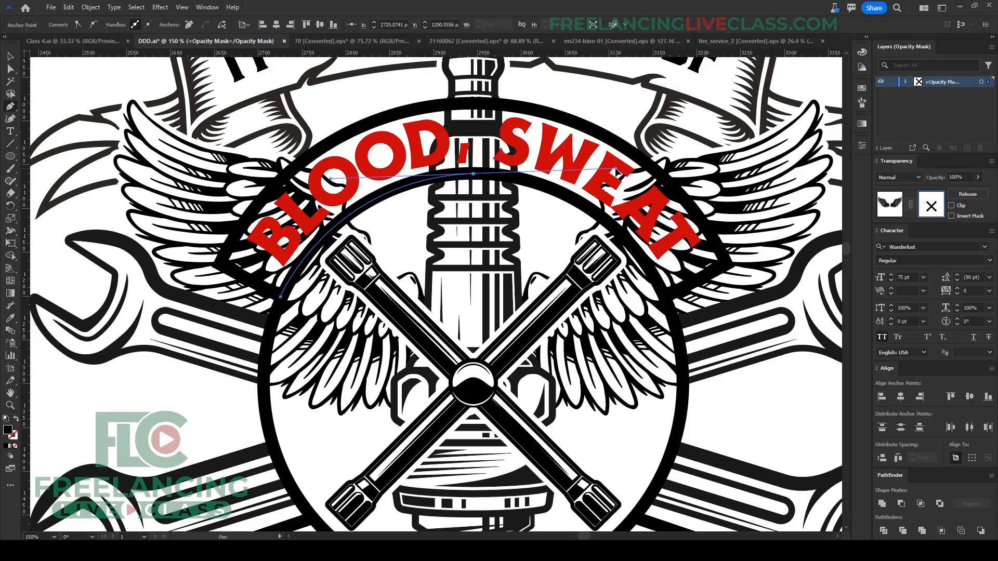
pyautogui.click(664, 297)
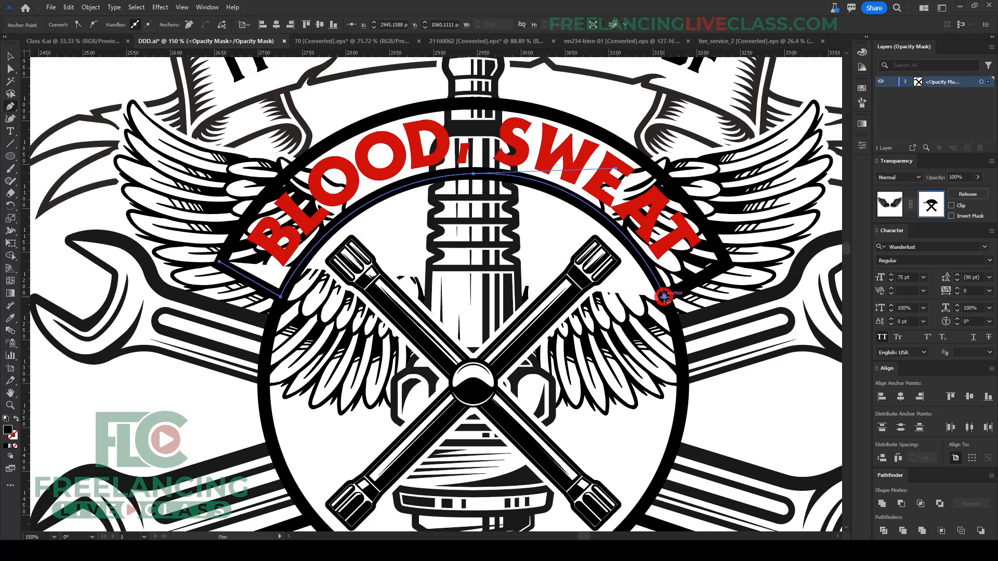
pyautogui.click(727, 262)
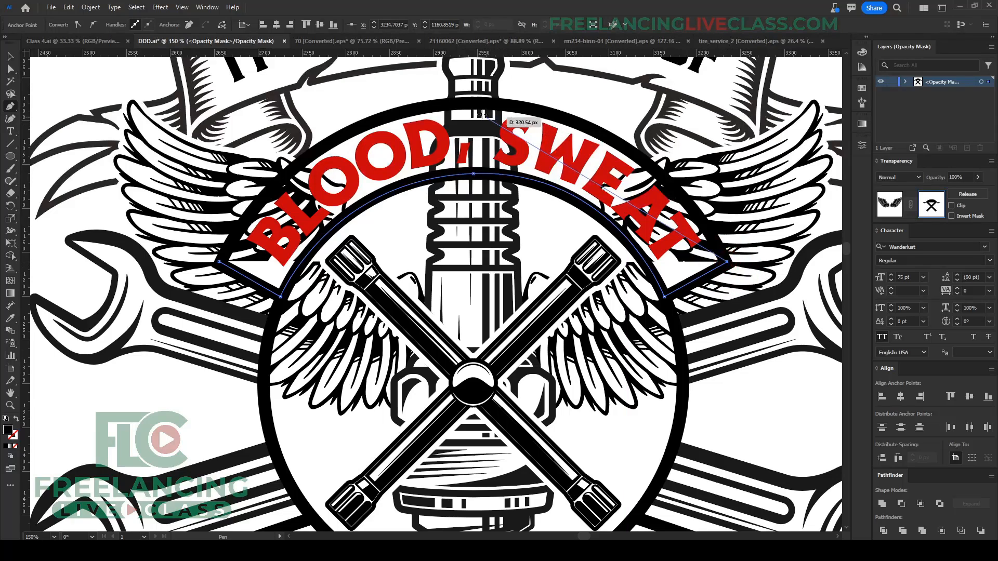
pyautogui.moveTo(473, 104); pyautogui.dragTo(281, 101)
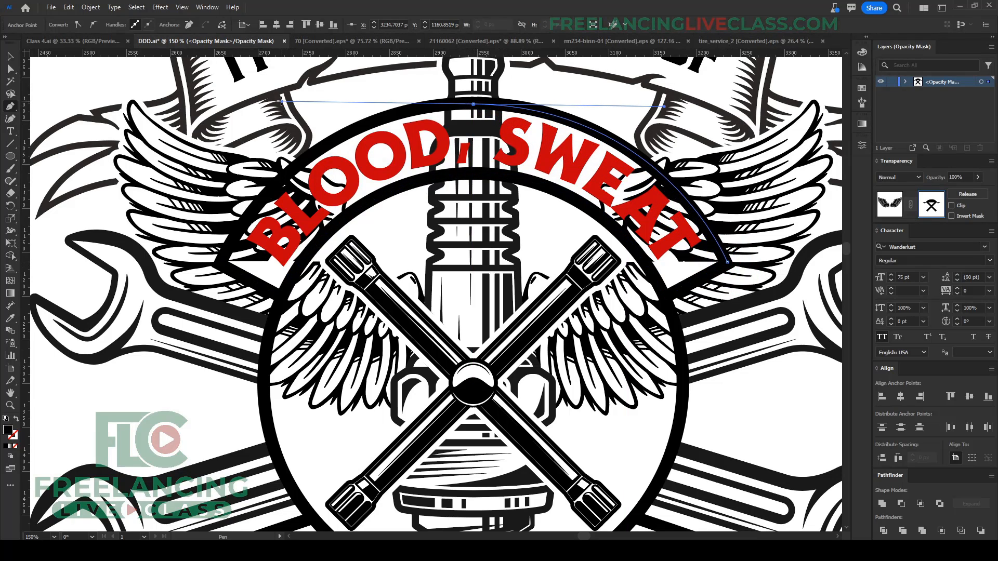
pyautogui.click(218, 263)
pyautogui.press('v')
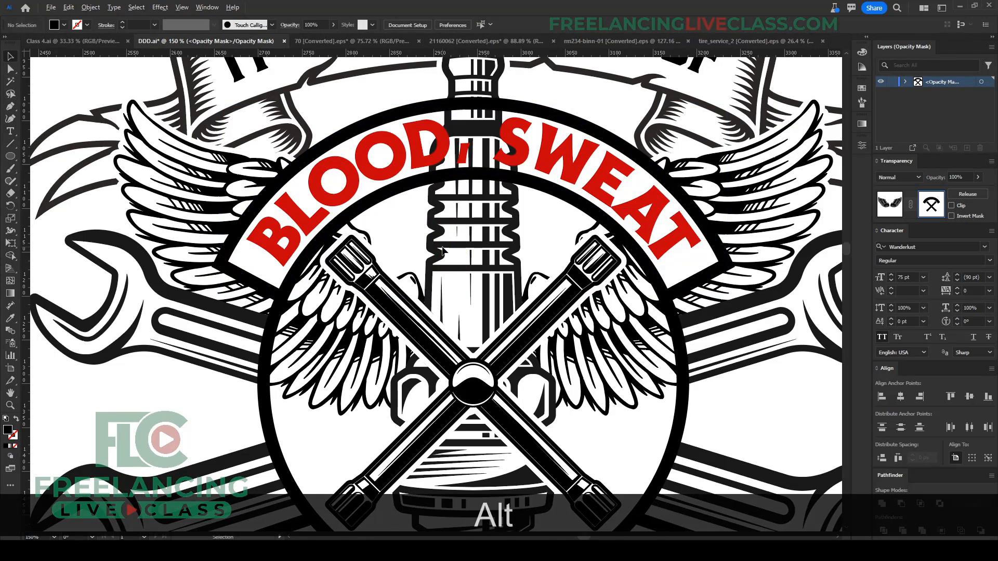
pyautogui.scroll(-2, 442, 251)
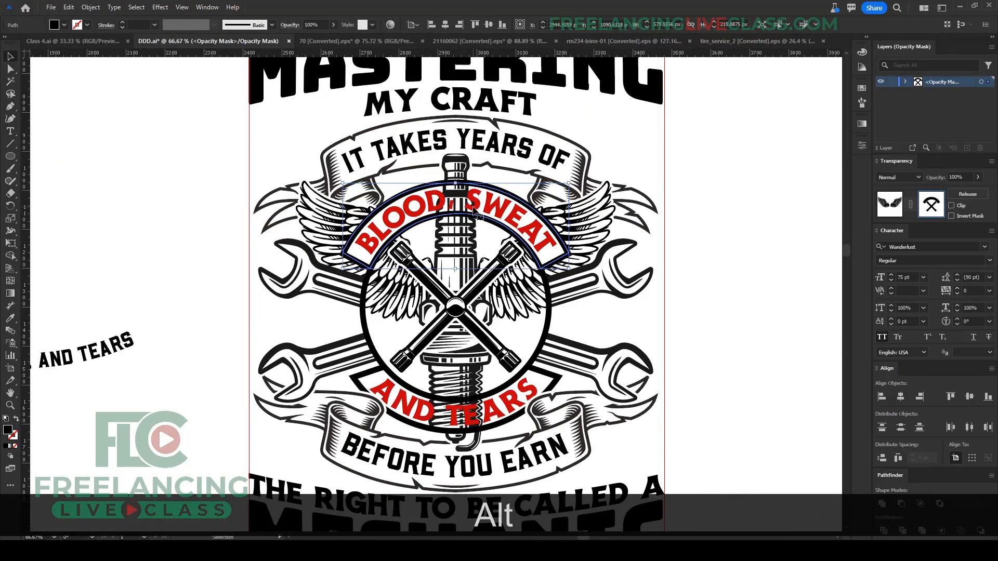
pyautogui.scroll(2, 474, 212)
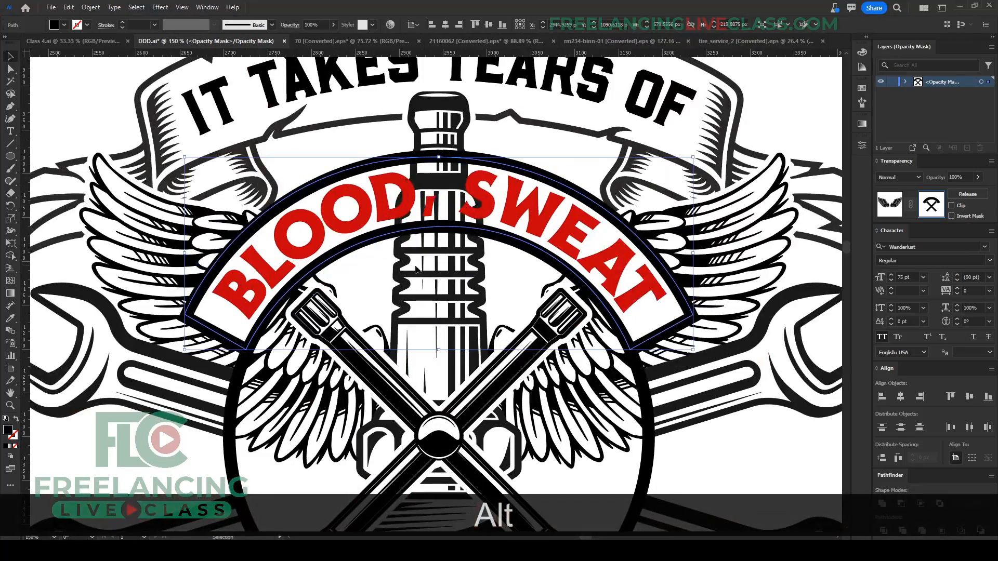
pyautogui.scroll(-3, 492, 226)
pyautogui.scroll(-1, 494, 226)
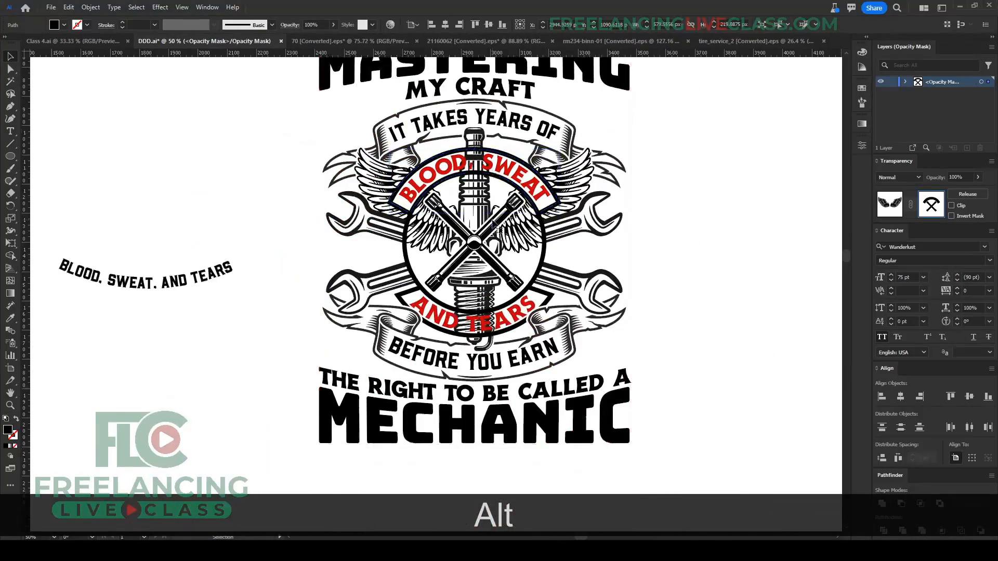
pyautogui.scroll(1, 509, 260)
pyautogui.scroll(1, 508, 250)
pyautogui.moveTo(497, 188); pyautogui.dragTo(479, 394)
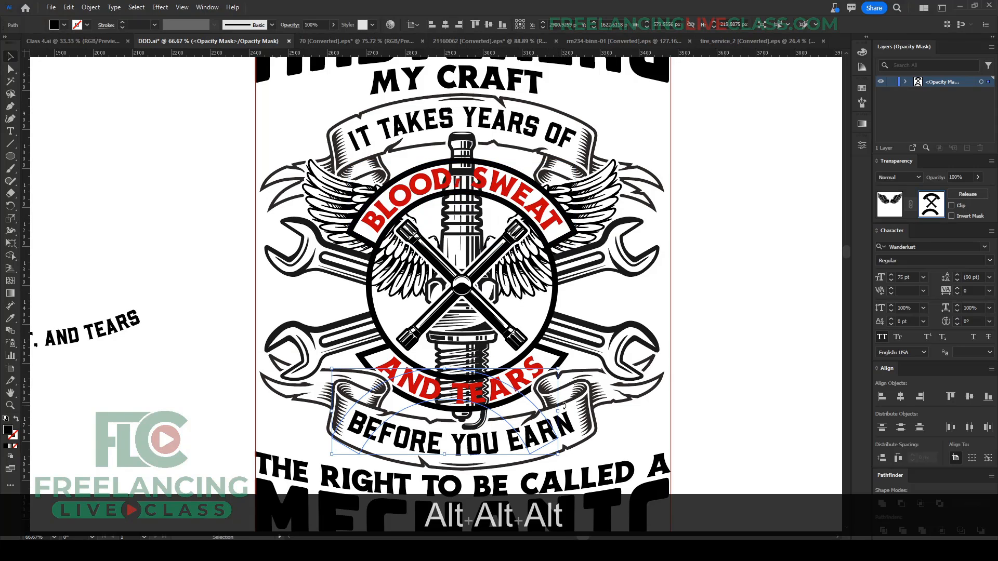
pyautogui.press('shift')
pyautogui.moveTo(563, 412); pyautogui.dragTo(374, 415)
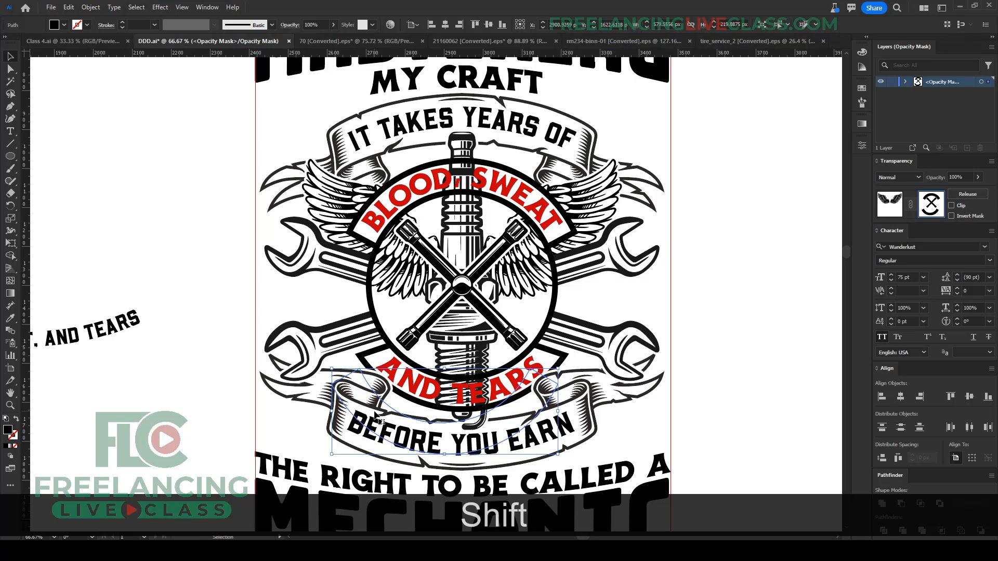
pyautogui.press('Delete')
# Step: Copy the BLOOD, SWEAT banner shape from the wings' opacity mask and paste it in place into the spark plug's opacity mask
pyautogui.scroll(1, 508, 201)
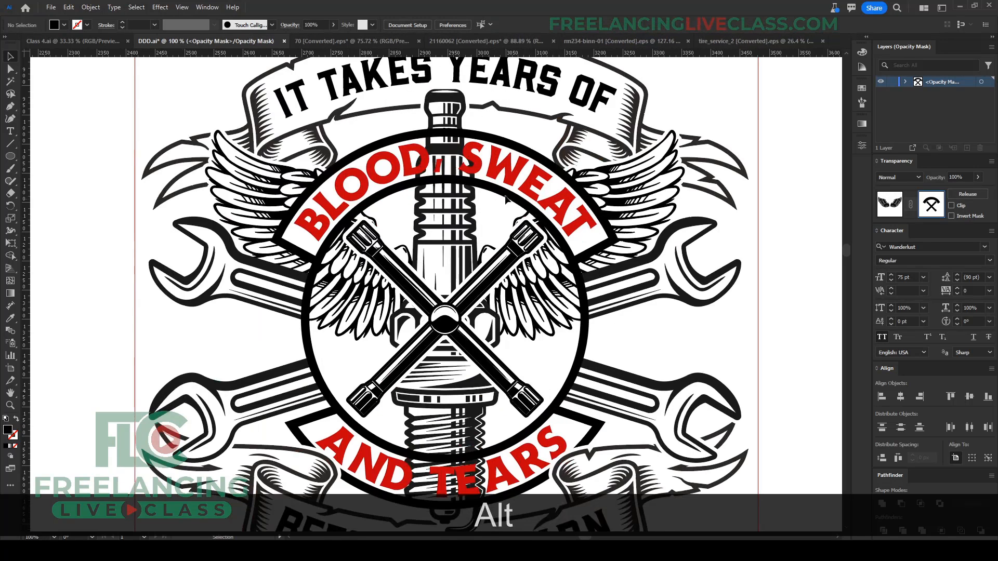
pyautogui.click(509, 180)
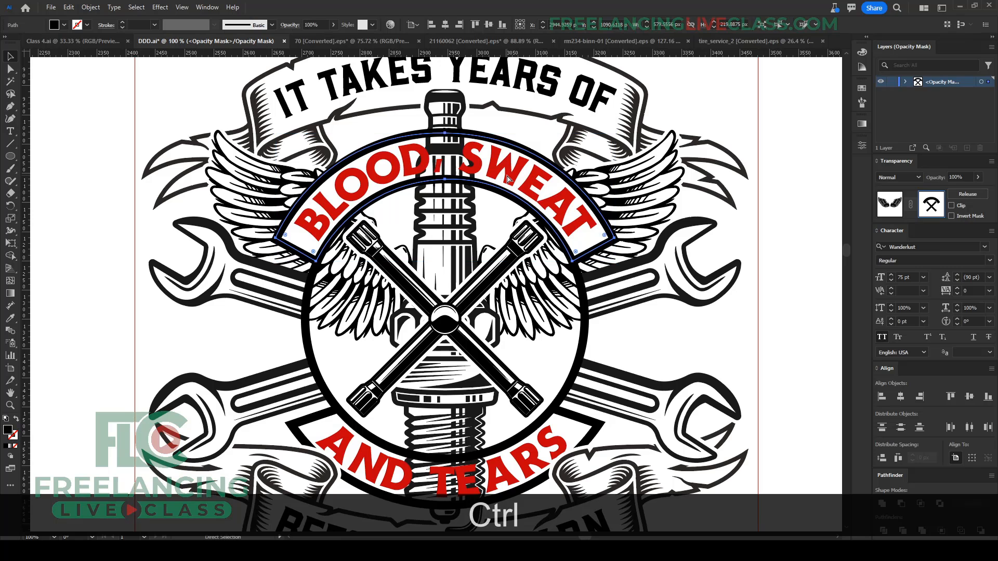
pyautogui.hotkey('ctrl', 'c')
pyautogui.click(889, 208)
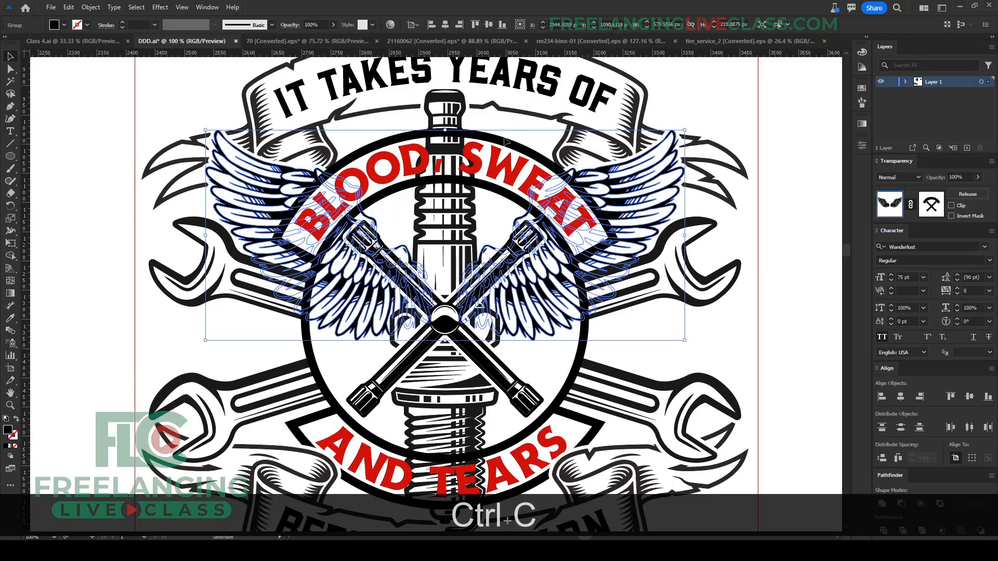
pyautogui.click(448, 119)
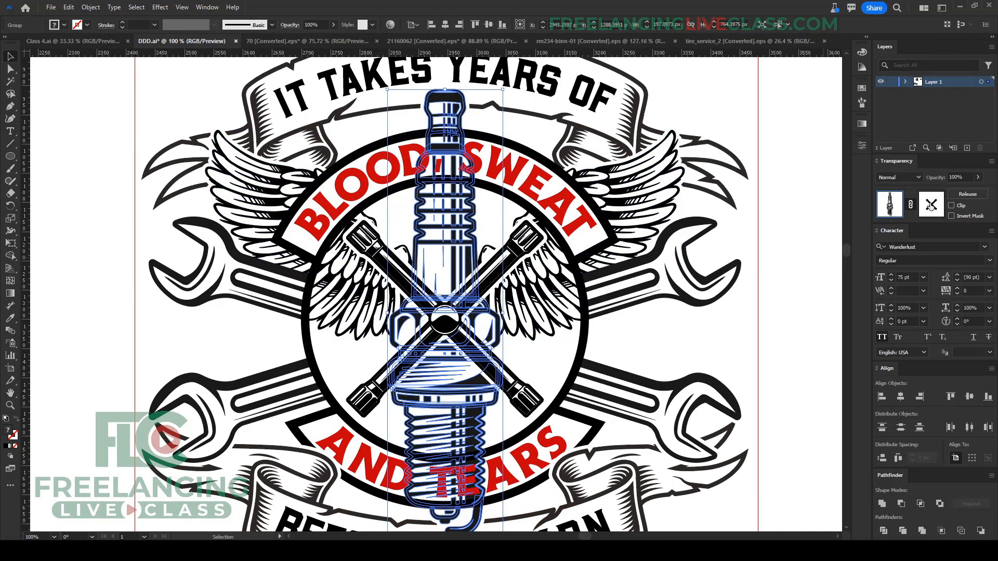
pyautogui.click(931, 205)
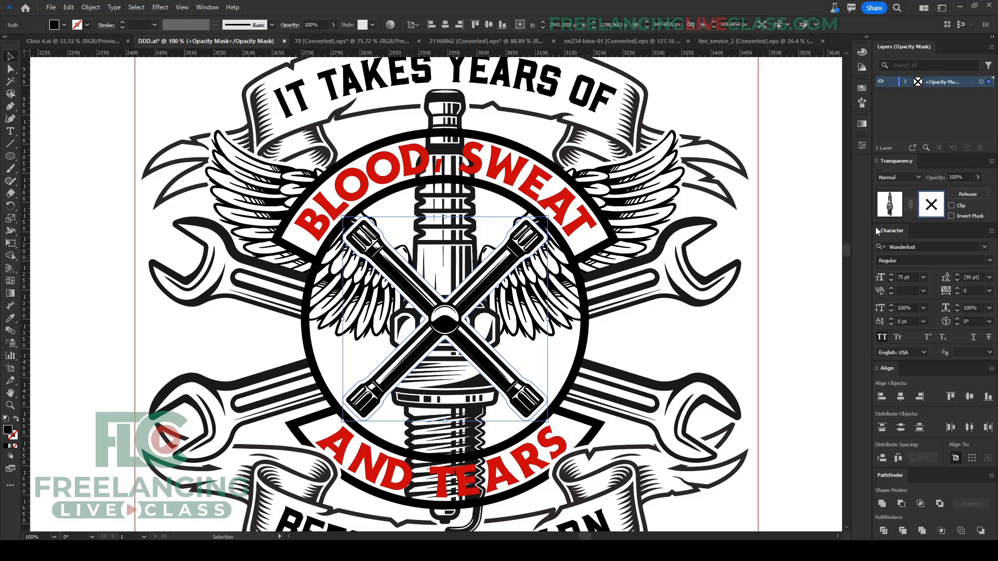
pyautogui.hotkey('ctrl', 'f')
pyautogui.click(736, 327)
pyautogui.keyDown('alt'); pyautogui.scroll(-1, 447, 222); pyautogui.keyUp('alt')
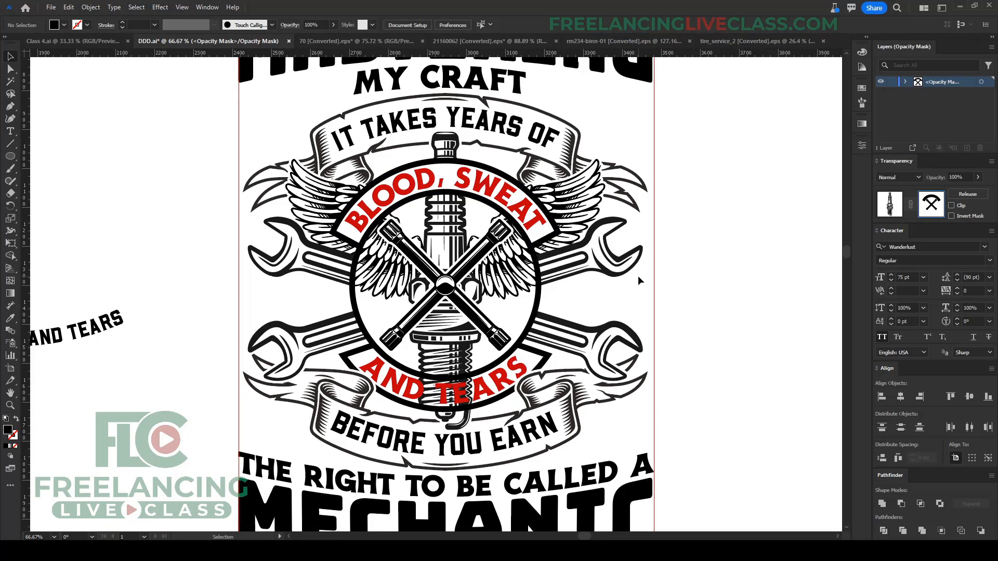
pyautogui.click(889, 203)
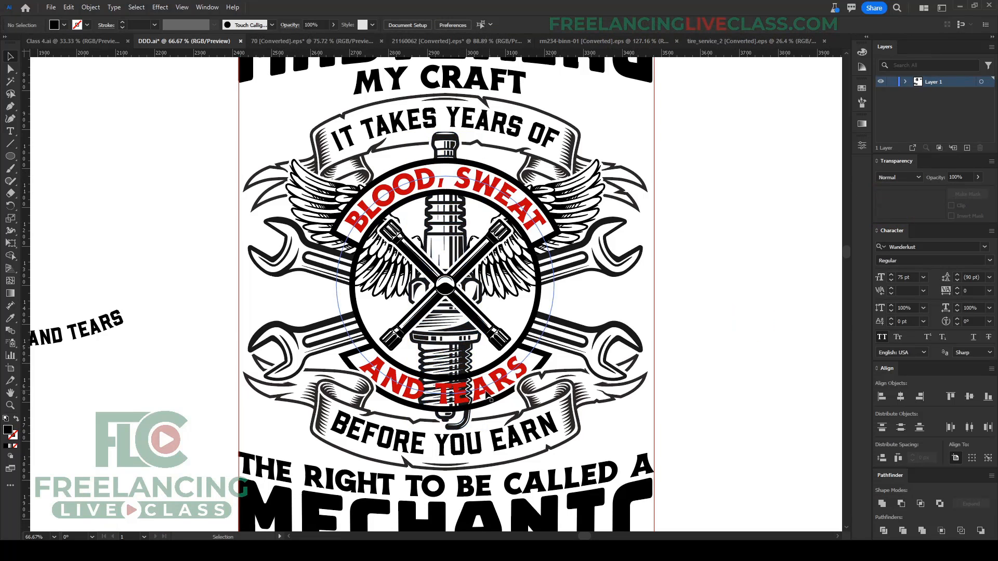
# Step: Select the spark plug group again and reopen its opacity mask for editing at the AND TEARS banner
pyautogui.keyDown('alt'); pyautogui.scroll(1, 481, 391); pyautogui.keyUp('alt')
pyautogui.click(454, 353)
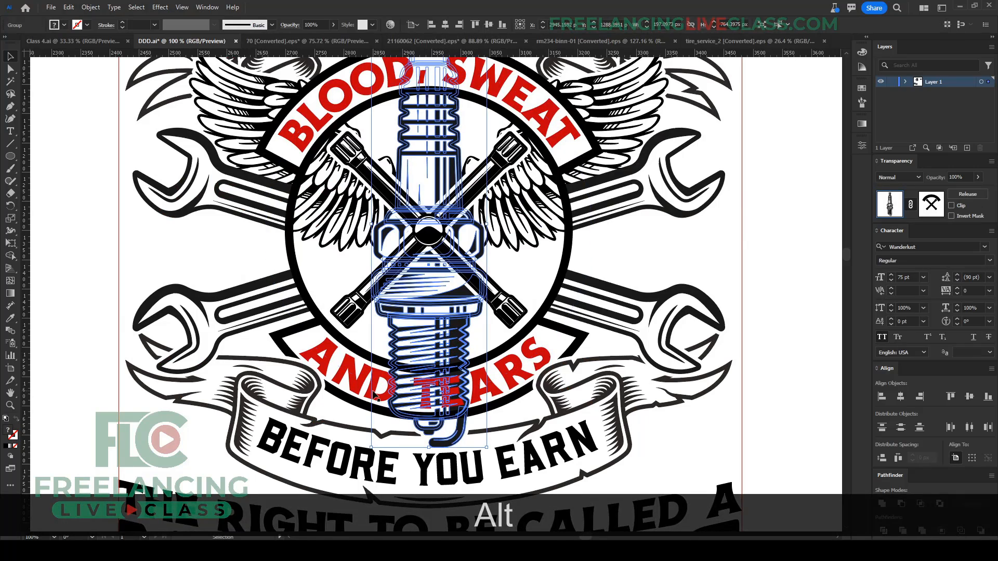
pyautogui.click(931, 204)
pyautogui.keyDown('alt'); pyautogui.scroll(2, 519, 359); pyautogui.keyUp('alt')
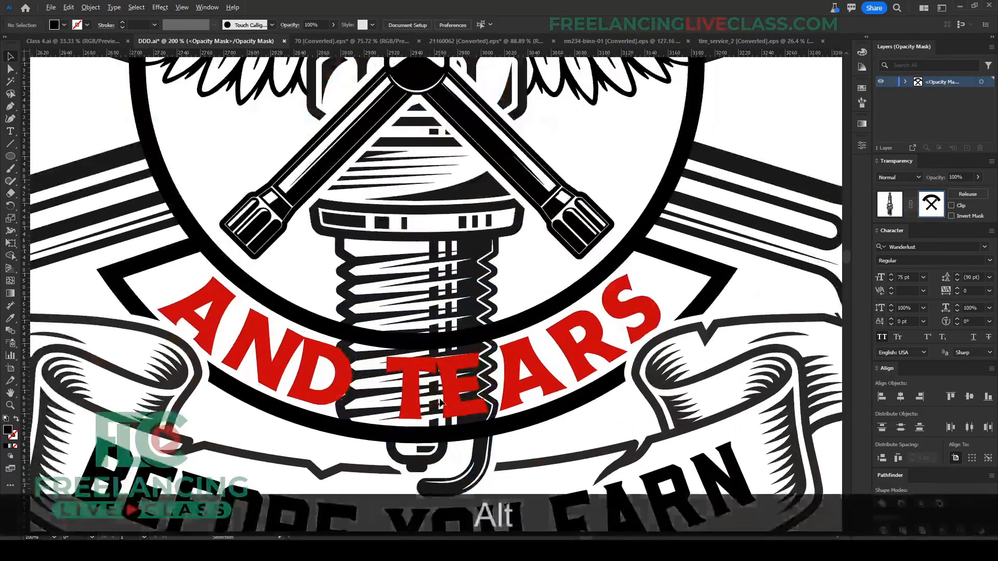
# Step: Draw a closed curved Pen shape hiding the spark plug behind the AND TEARS banner, and return to editing the artwork
pyautogui.press('p')
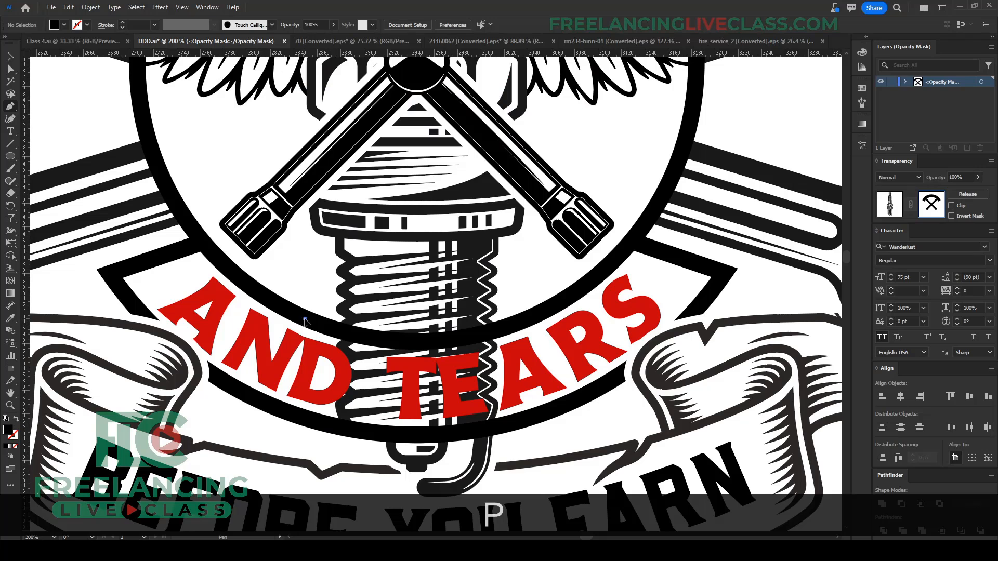
pyautogui.moveTo(521, 318); pyautogui.dragTo(656, 273)
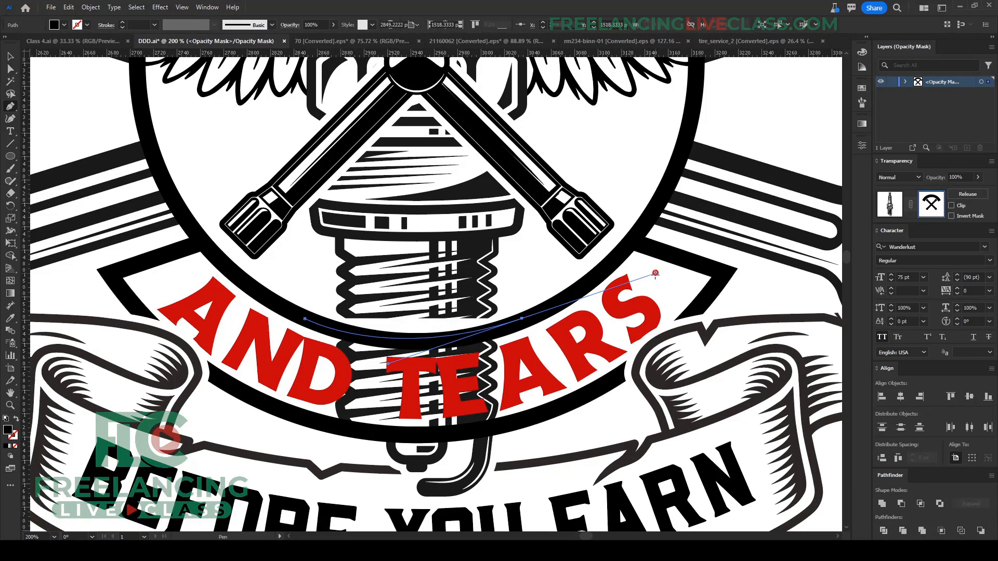
pyautogui.click(523, 319)
pyautogui.click(542, 412)
pyautogui.click(304, 416)
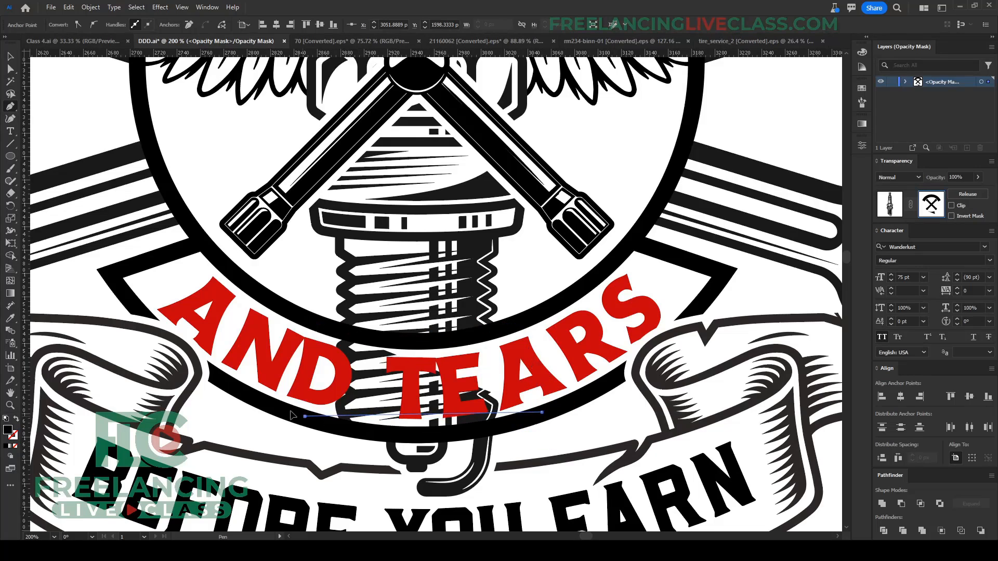
pyautogui.moveTo(291, 412); pyautogui.dragTo(188, 373)
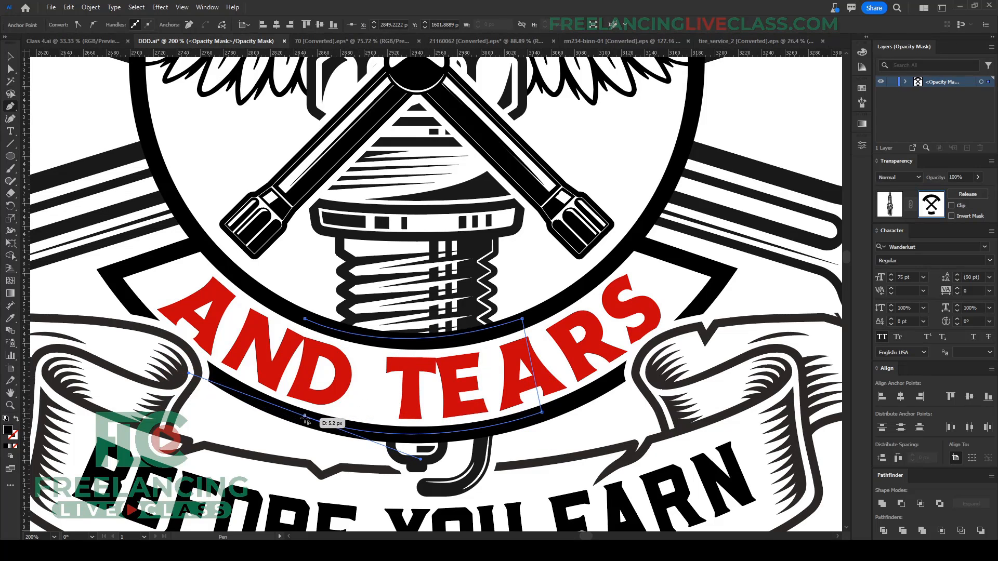
pyautogui.click(306, 320)
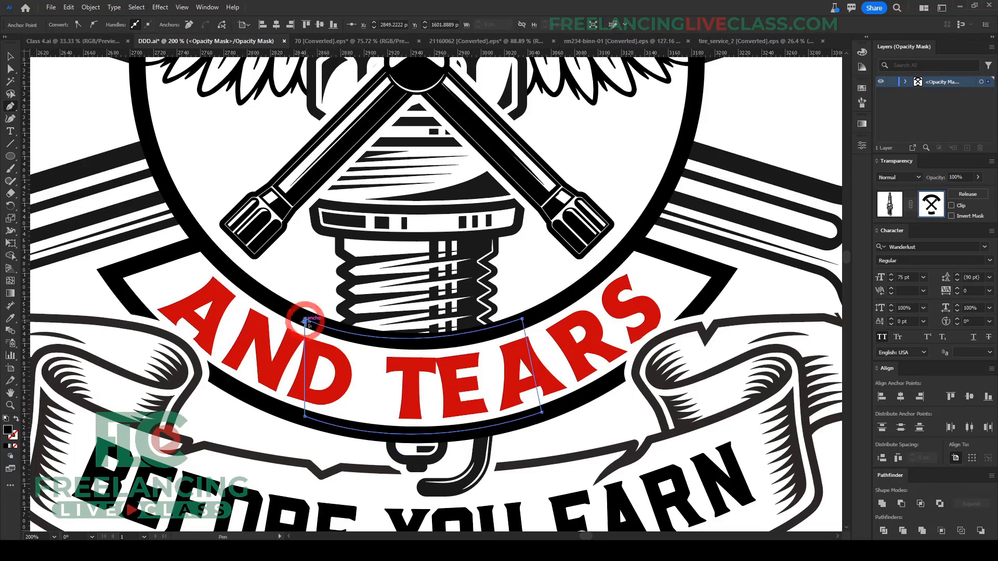
pyautogui.press('v')
pyautogui.click(269, 294)
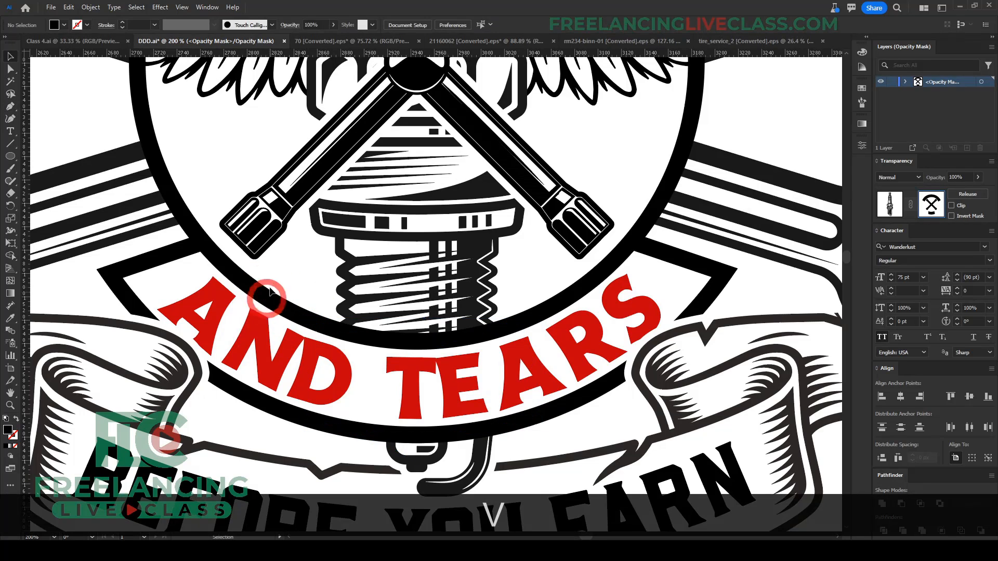
pyautogui.scroll(-4, 270, 309)
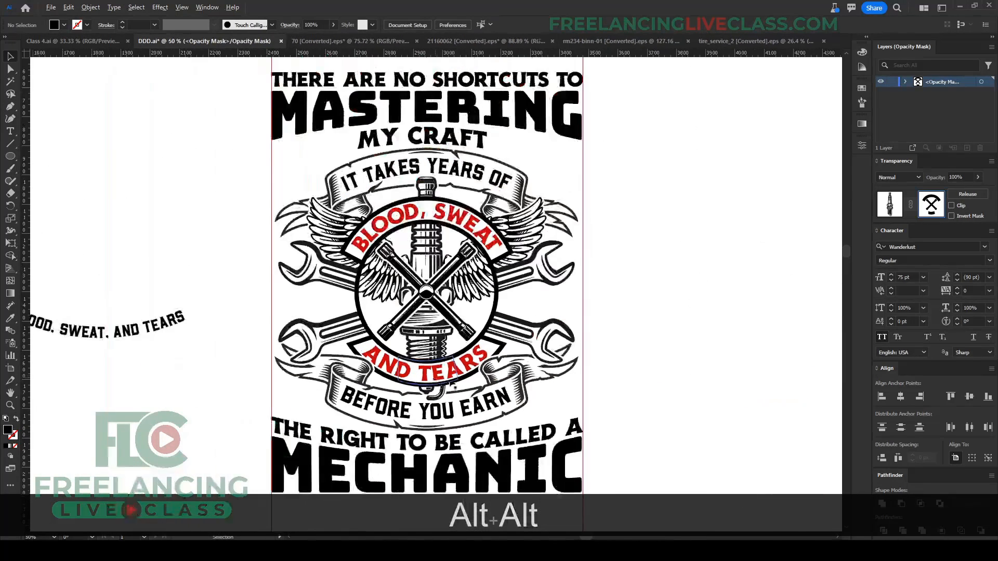
pyautogui.click(888, 207)
pyautogui.click(706, 308)
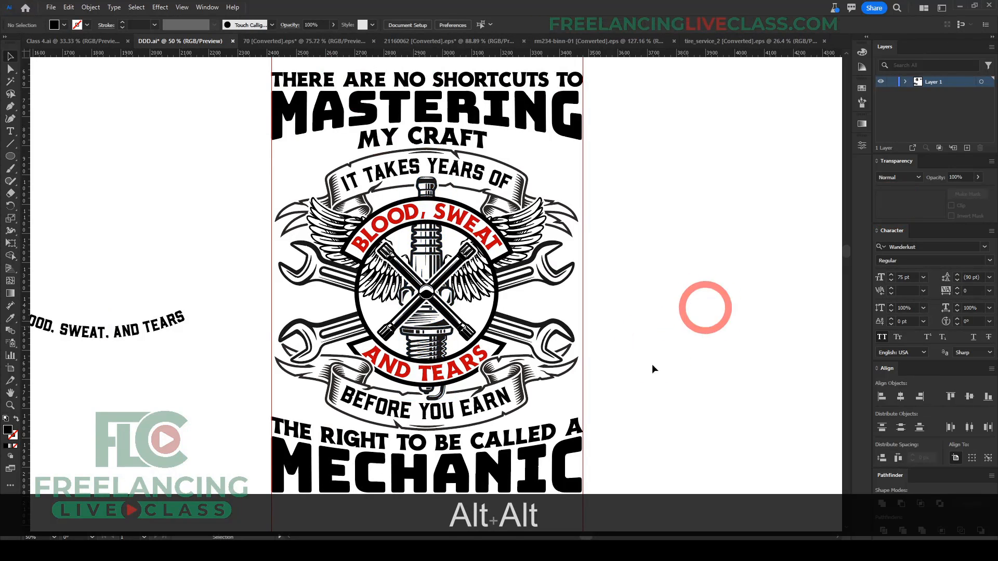
# Step: Recolour the BLOOD, SWEAT and AND TEARS texts inside the badge group to black, and leave isolation mode
pyautogui.moveTo(639, 378); pyautogui.dragTo(629, 357)
pyautogui.scroll(-2, 514, 365)
pyautogui.scroll(1, 494, 363)
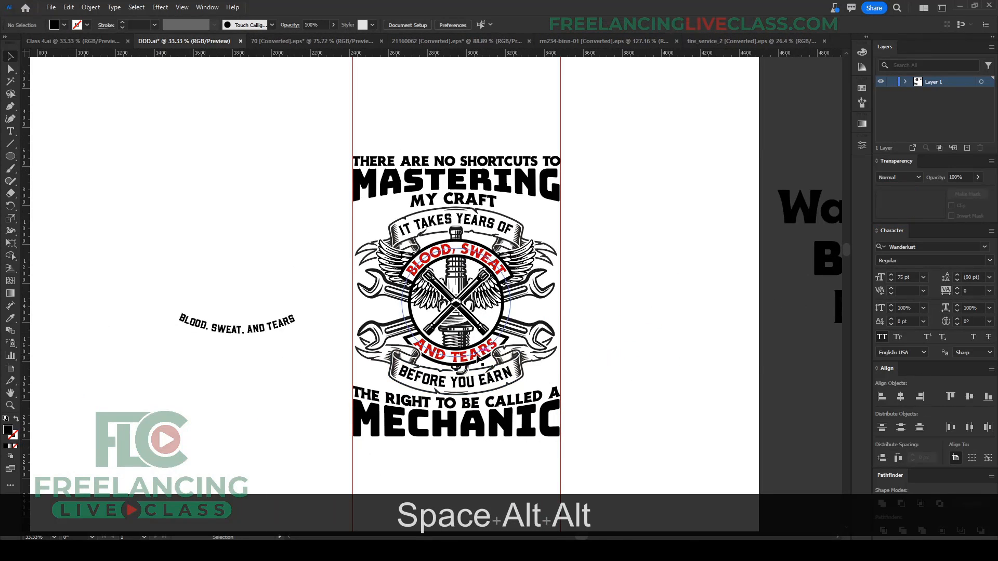
pyautogui.click(481, 359)
pyautogui.doubleClick(499, 276)
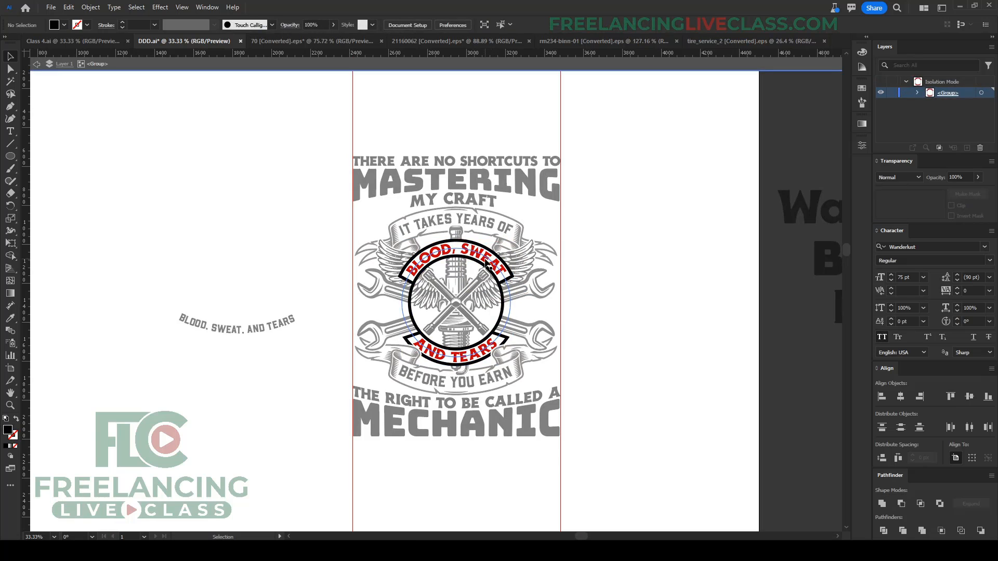
pyautogui.click(482, 351)
pyautogui.keyDown('shift'); pyautogui.click(483, 351); pyautogui.keyUp('shift')
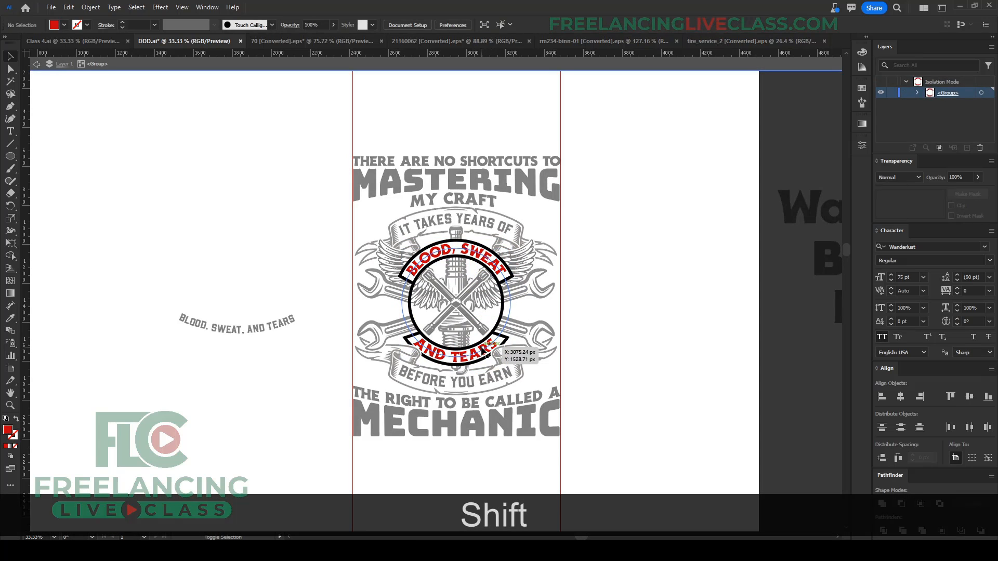
pyautogui.keyDown('shift'); pyautogui.click(483, 352); pyautogui.keyUp('shift')
pyautogui.scroll(1, 483, 351)
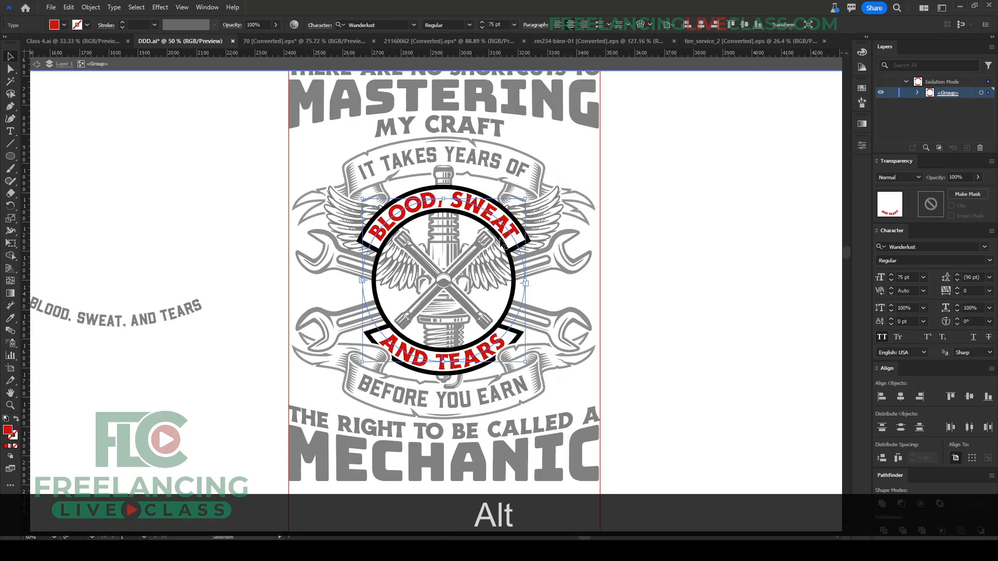
pyautogui.keyDown('shift'); pyautogui.click(507, 222); pyautogui.keyUp('shift')
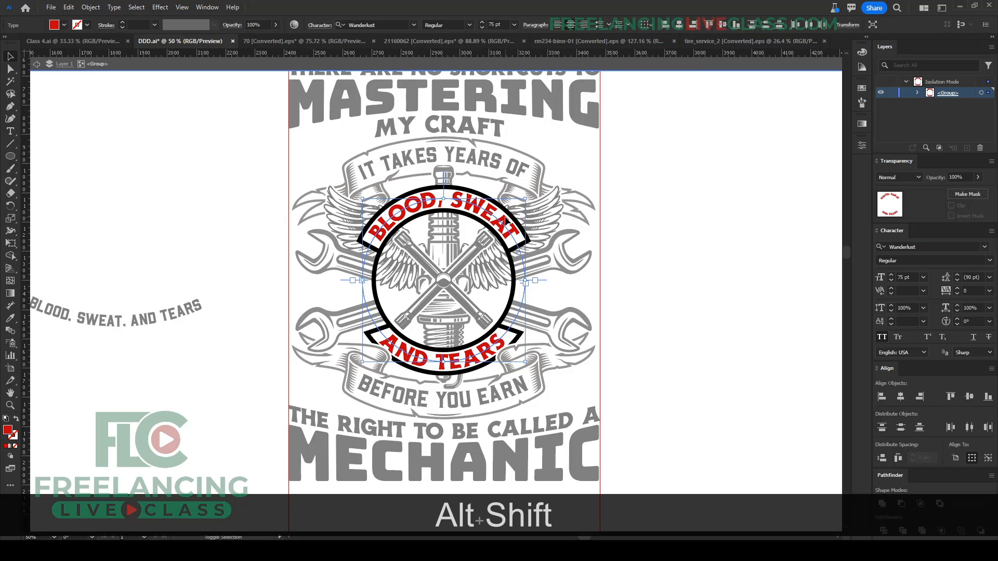
pyautogui.click(863, 54)
pyautogui.click(862, 52)
pyautogui.click(859, 90)
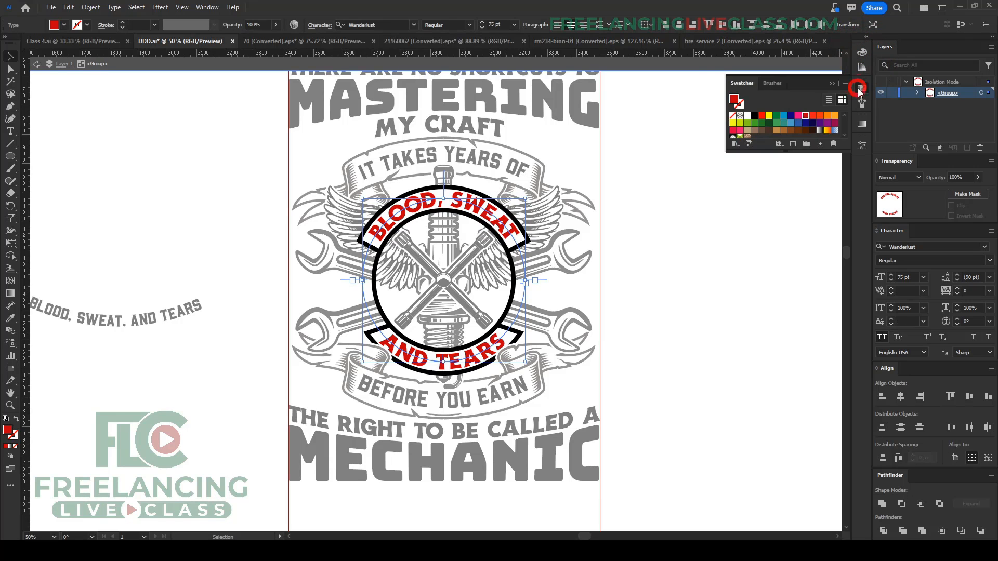
pyautogui.click(754, 116)
pyautogui.click(636, 274)
pyautogui.doubleClick(636, 274)
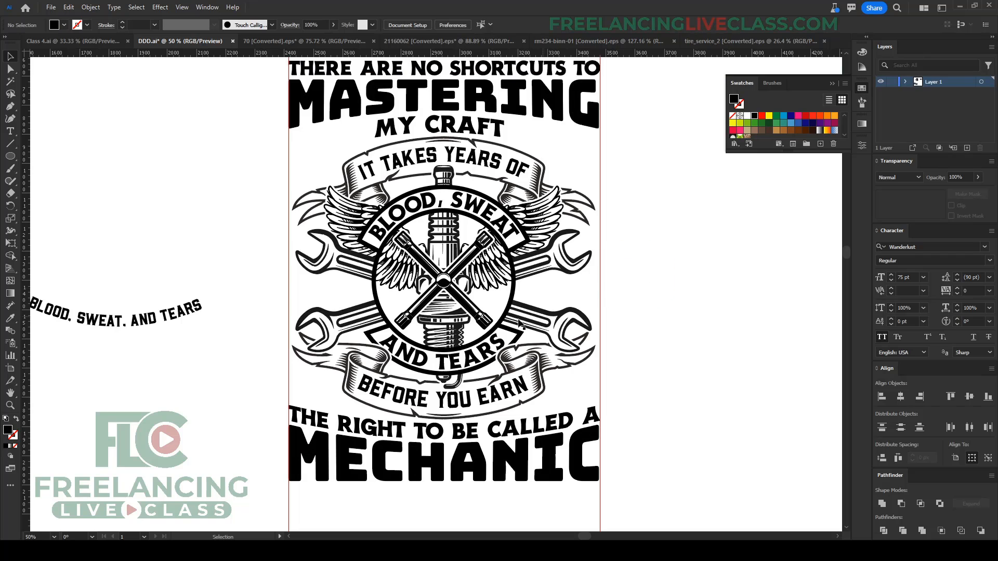
pyautogui.click(647, 356)
# Step: Copy the solid black double open-ended wrench and the ring-end wrench from the mechanic graphics collection below the design
pyautogui.scroll(-1, 648, 356)
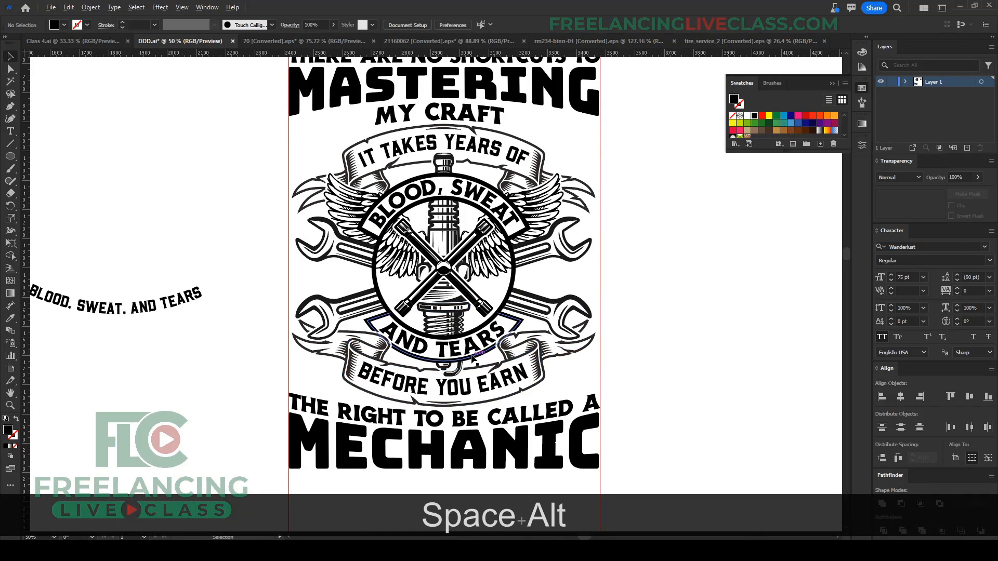
pyautogui.scroll(-1, 471, 356)
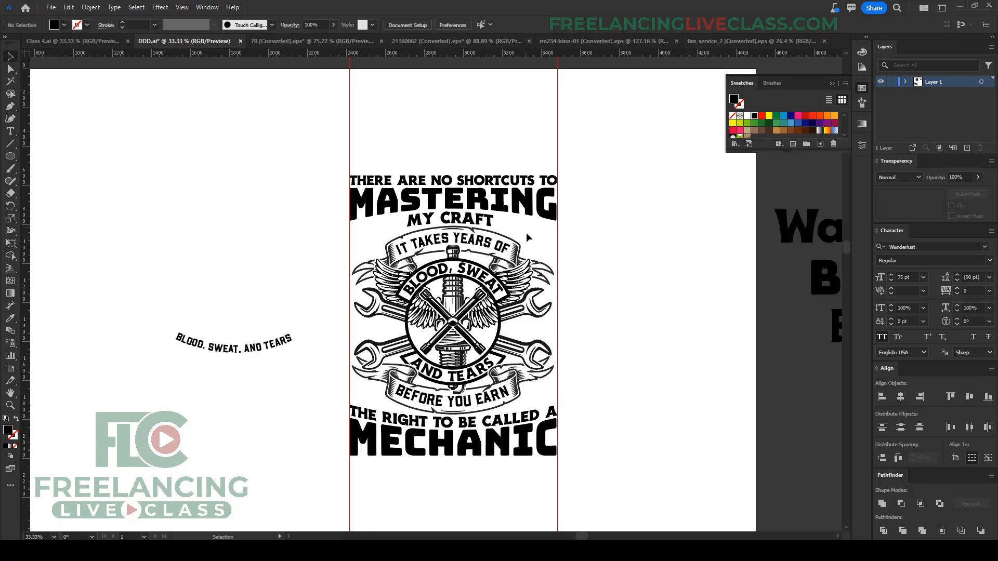
pyautogui.scroll(1, 575, 338)
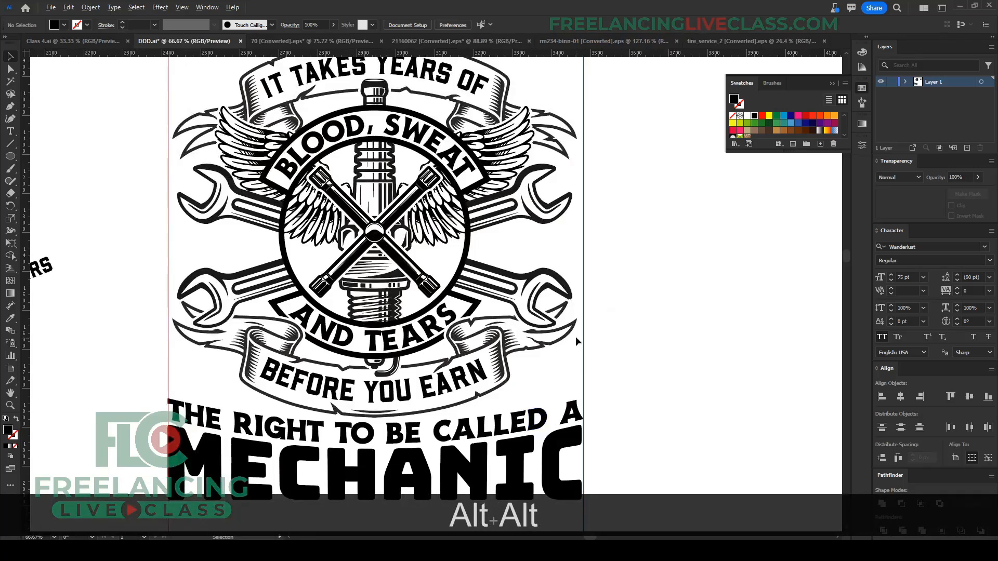
pyautogui.scroll(-2, 547, 339)
pyautogui.scroll(-3, 461, 232)
pyautogui.press('space')
pyautogui.moveTo(430, 379); pyautogui.dragTo(501, 193)
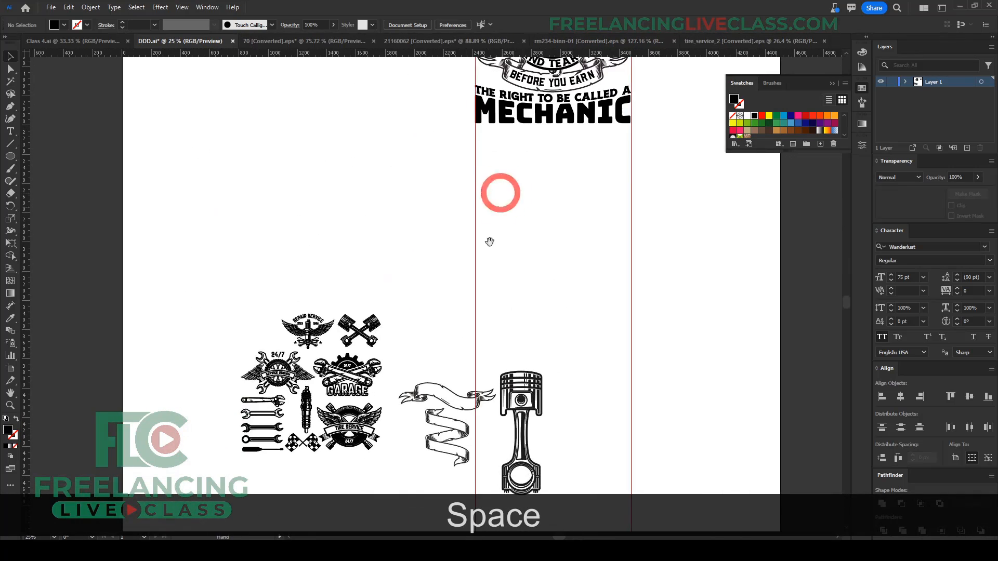
pyautogui.moveTo(393, 459); pyautogui.dragTo(407, 368)
pyautogui.scroll(2, 338, 358)
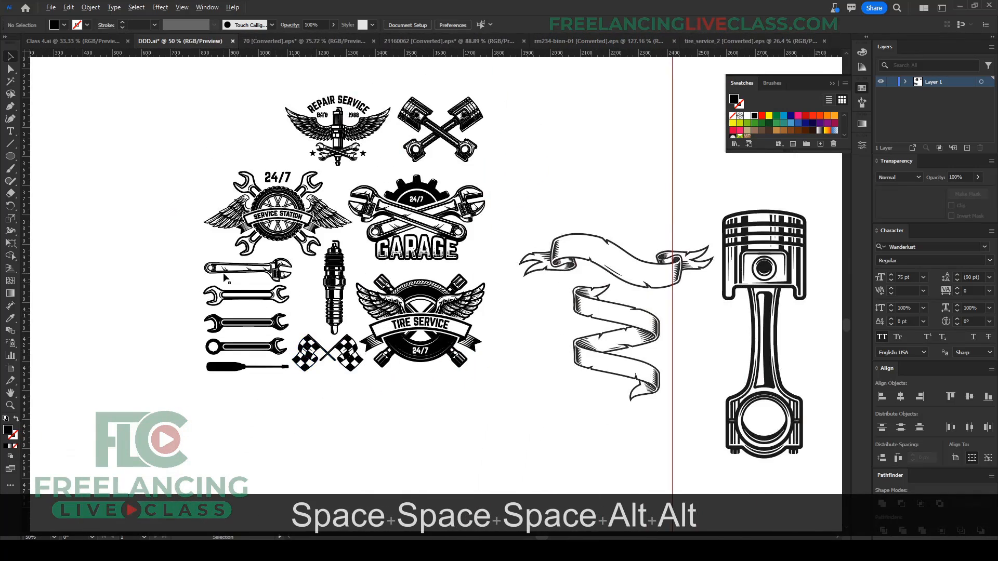
pyautogui.scroll(1, 364, 330)
pyautogui.scroll(3, 391, 298)
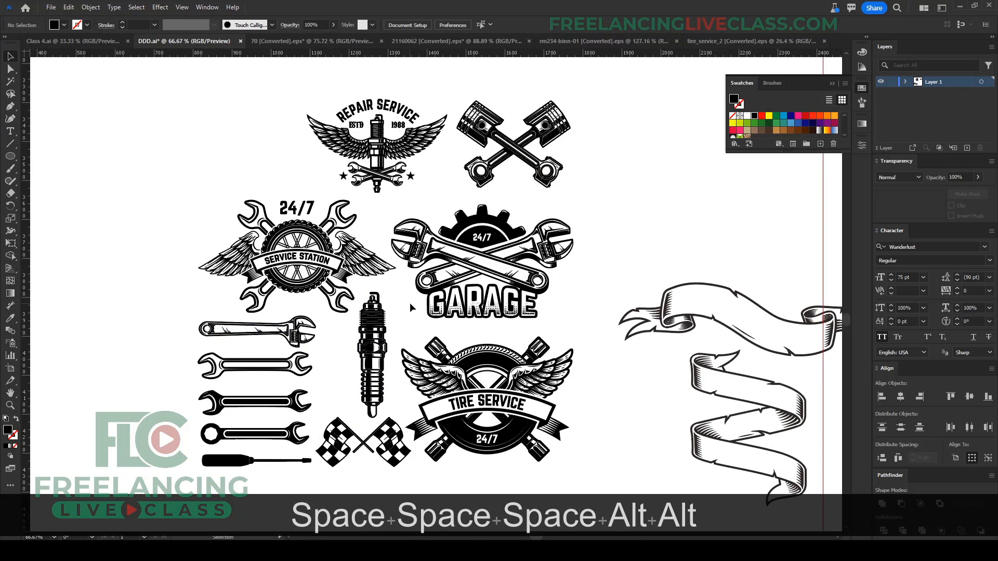
pyautogui.press('space')
pyautogui.moveTo(409, 302); pyautogui.dragTo(374, 304)
pyautogui.scroll(-1, 548, 280)
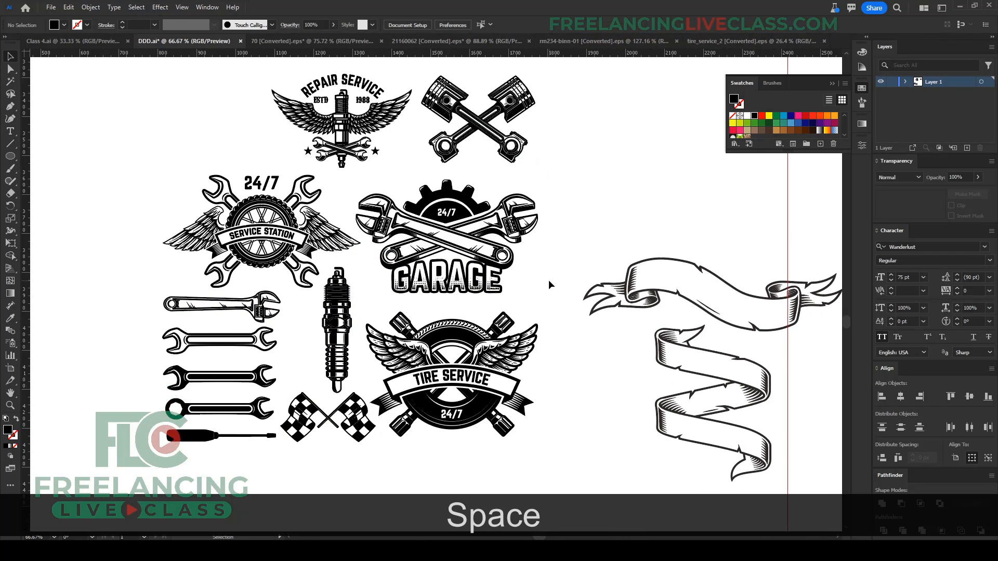
pyautogui.click(233, 415)
pyautogui.keyDown('shift'); pyautogui.click(232, 378); pyautogui.keyUp('shift')
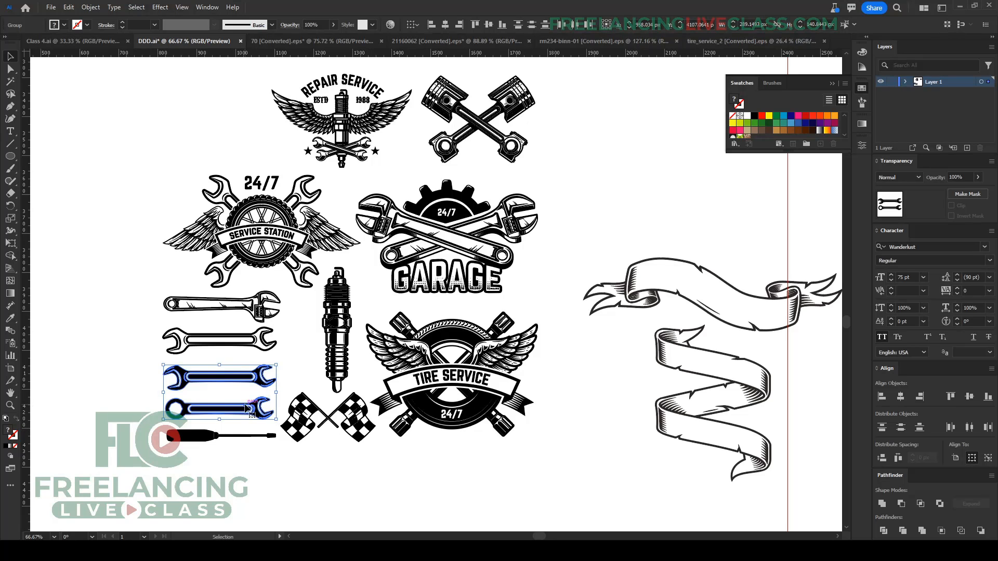
pyautogui.hotkey('ctrl', 'c')
# Step: Bring the large piston graphic up to the empty area right of the T-shirt design
pyautogui.scroll(-3, 248, 408)
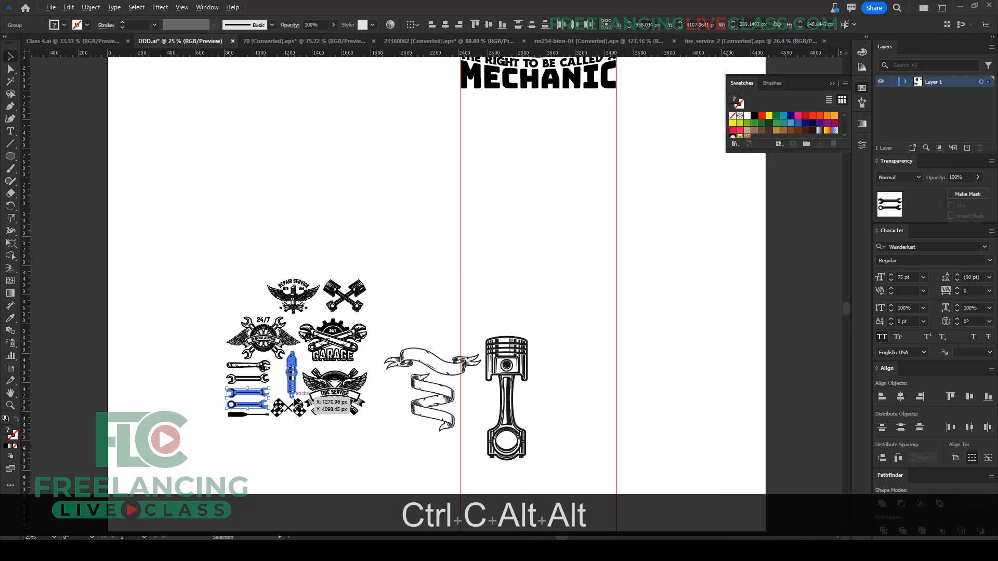
pyautogui.scroll(2, 507, 416)
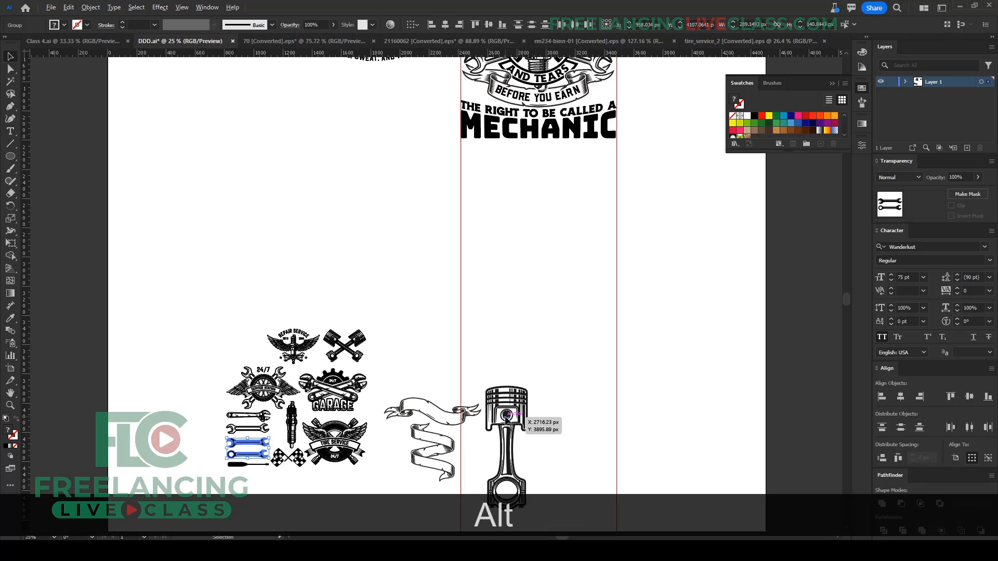
pyautogui.click(507, 415)
pyautogui.moveTo(507, 416); pyautogui.dragTo(613, 277)
pyautogui.moveTo(655, 214); pyautogui.dragTo(570, 211)
pyautogui.scroll(2, 573, 210)
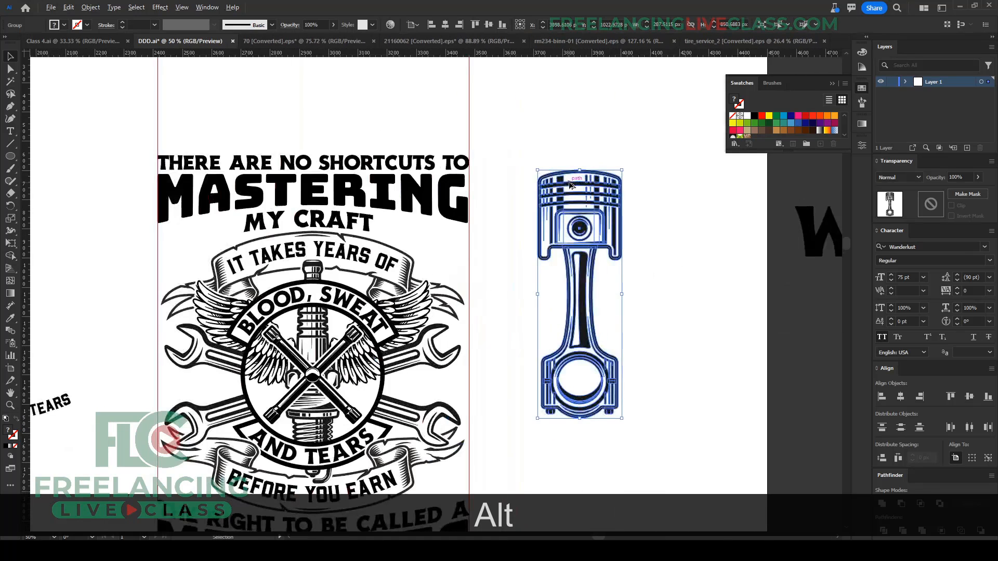
# Step: Rotate the piston 45° counterclockwise, scale it down and place it under the right end of MASTERING
pyautogui.moveTo(624, 287); pyautogui.dragTo(603, 216)
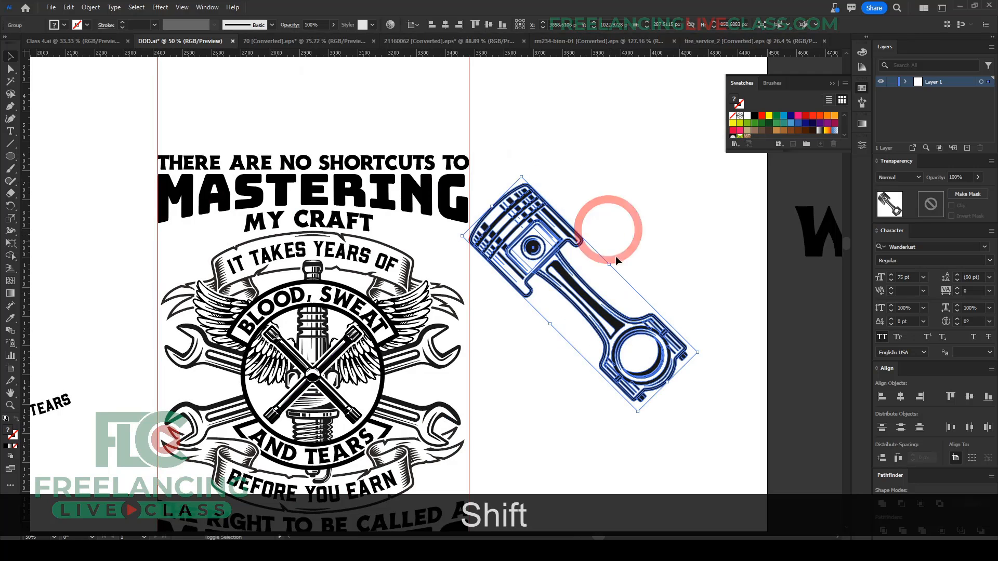
pyautogui.moveTo(677, 386); pyautogui.dragTo(453, 263)
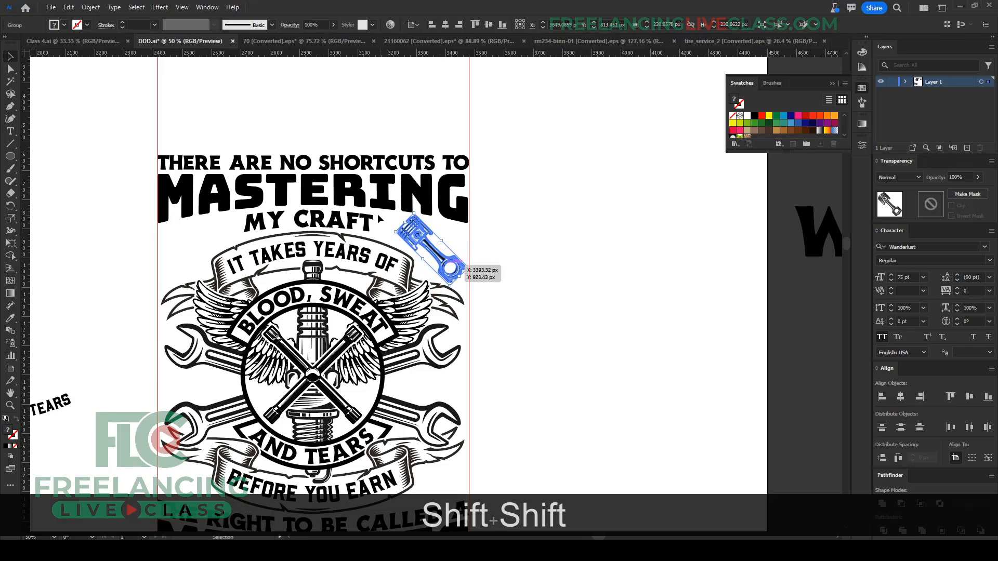
pyautogui.scroll(2, 395, 208)
pyautogui.click(616, 311)
pyautogui.scroll(-2, 605, 294)
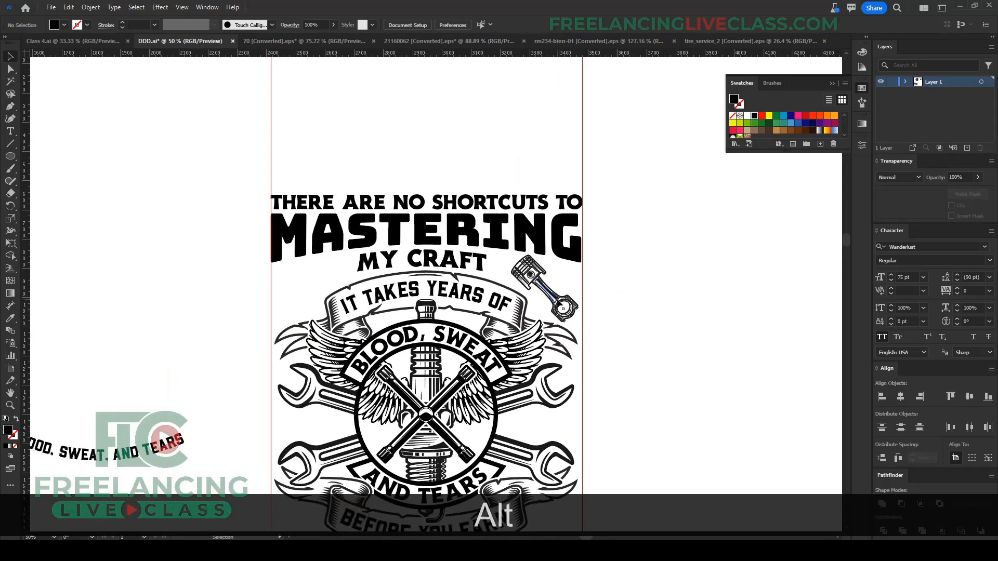
# Step: Duplicate the small piston to the left of MY CRAFT, reflect the copy across the vertical axis and nudge it right
pyautogui.moveTo(546, 291); pyautogui.dragTo(311, 295)
pyautogui.hotkey('ctrl', 'r')
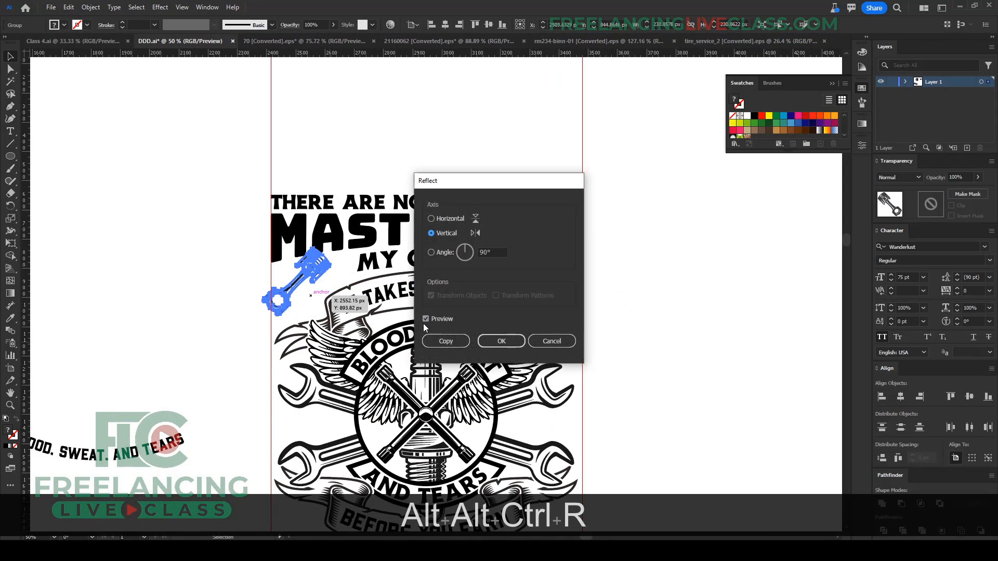
pyautogui.click(501, 342)
pyautogui.hotkey('shift', 'Right')
pyautogui.hotkey('shift', 'Right')
pyautogui.hotkey('shift', 'Right')
pyautogui.hotkey('shift', 'Right')
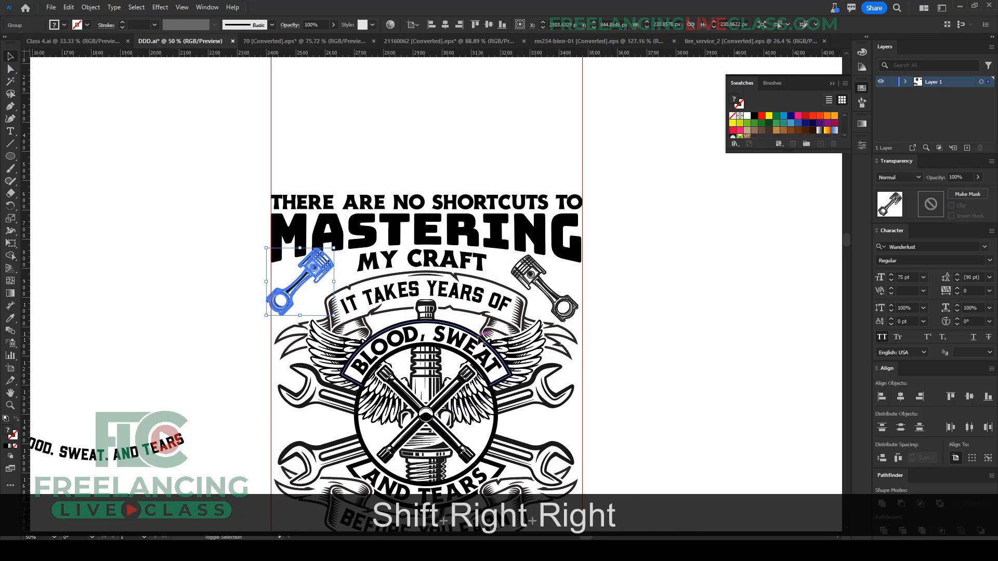
# Step: Level the two small pistons and centre them horizontally as a group on the MASTERING text
pyautogui.keyDown('shift'); pyautogui.click(565, 308); pyautogui.keyUp('shift')
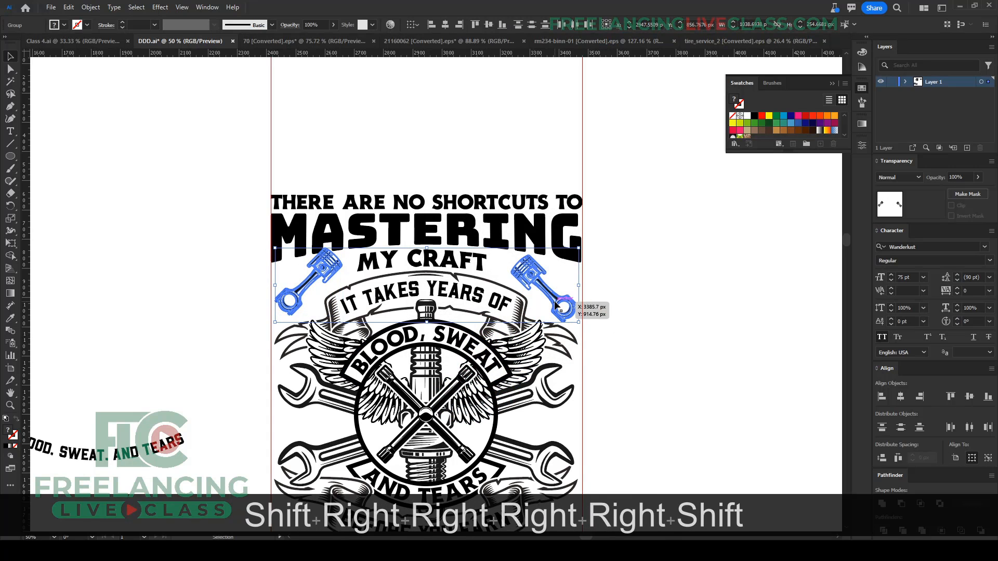
pyautogui.click(632, 282)
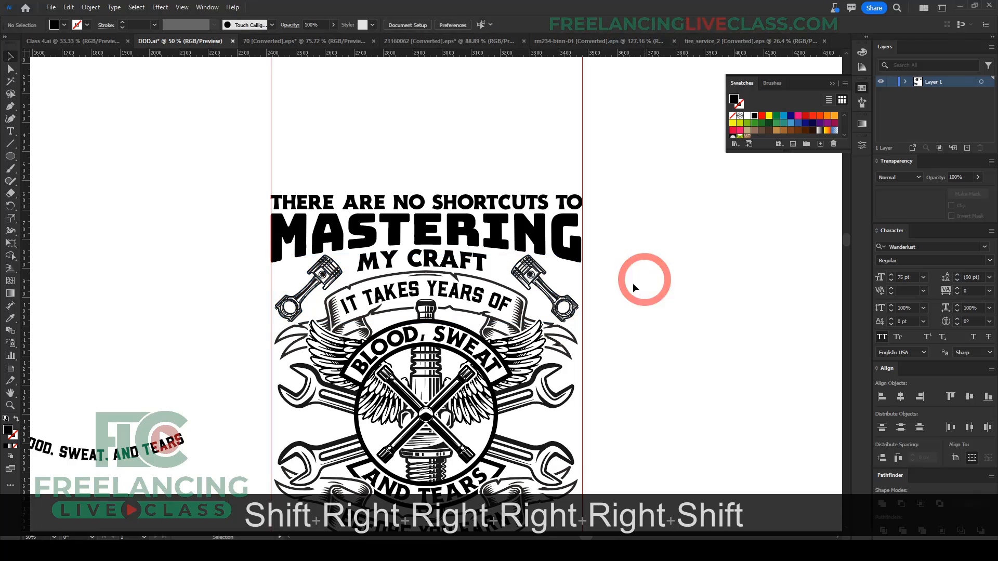
pyautogui.click(572, 296)
pyautogui.keyDown('shift'); pyautogui.click(330, 269); pyautogui.keyUp('shift')
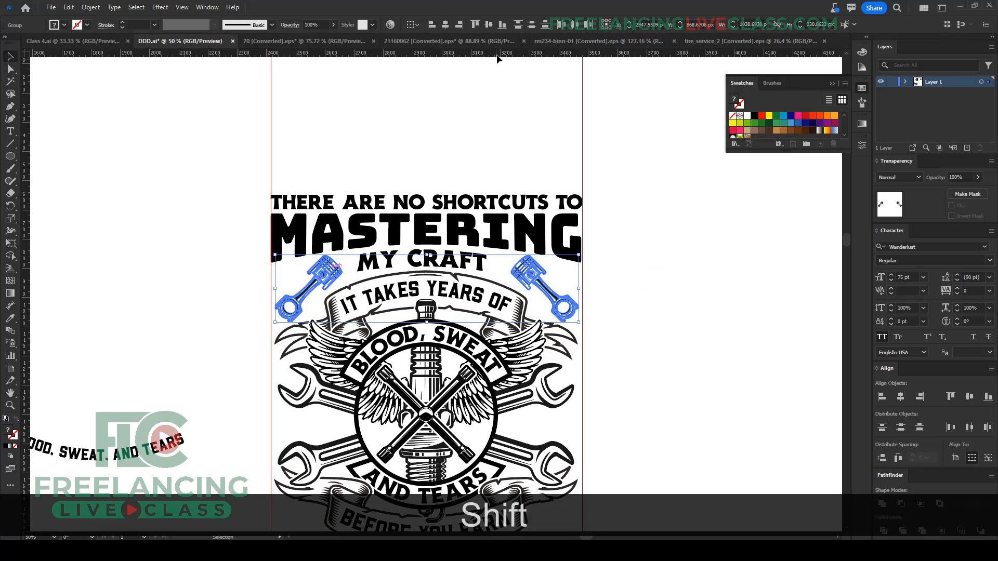
pyautogui.hotkey('ctrl', 'g')
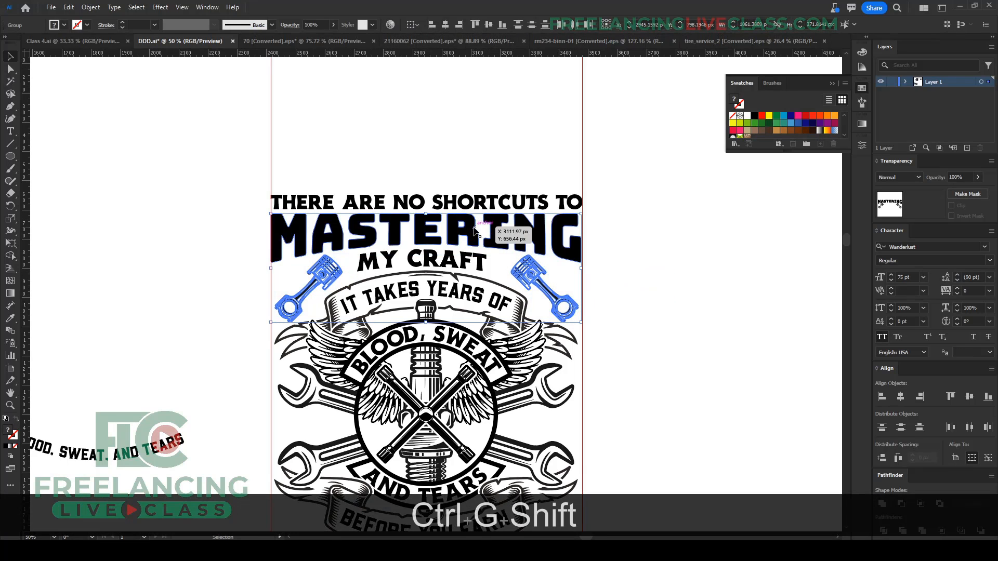
pyautogui.keyDown('shift'); pyautogui.click(473, 230); pyautogui.keyUp('shift')
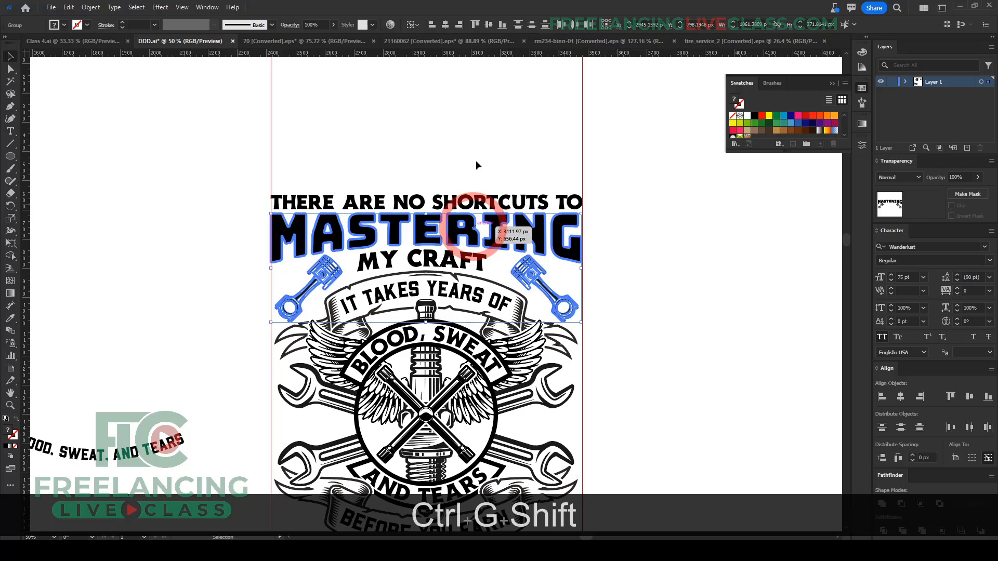
pyautogui.click(446, 26)
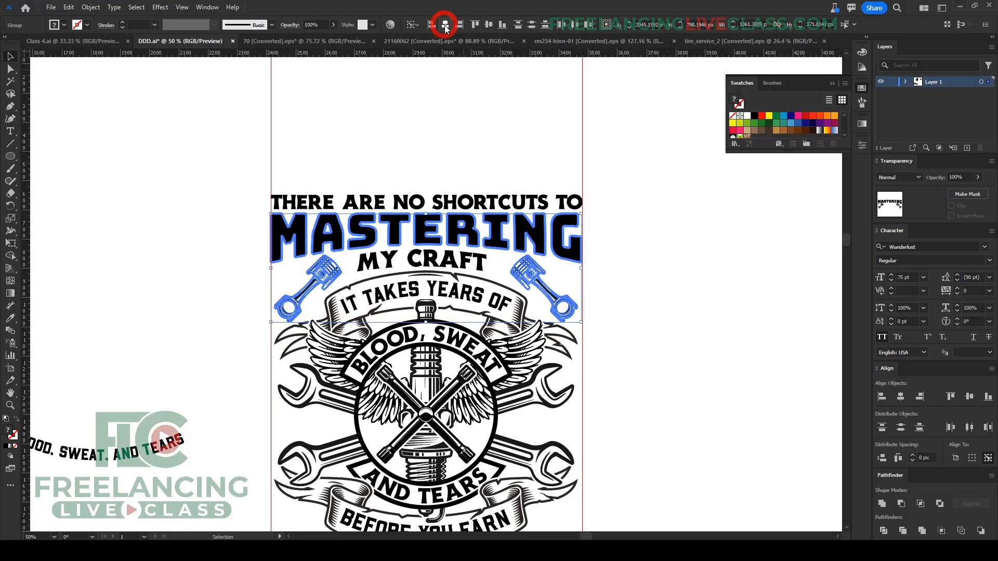
pyautogui.click(638, 333)
# Step: Paste the two copied wrenches and move them to the empty area right of the design
pyautogui.scroll(-3, 396, 159)
pyautogui.scroll(-3, 650, 310)
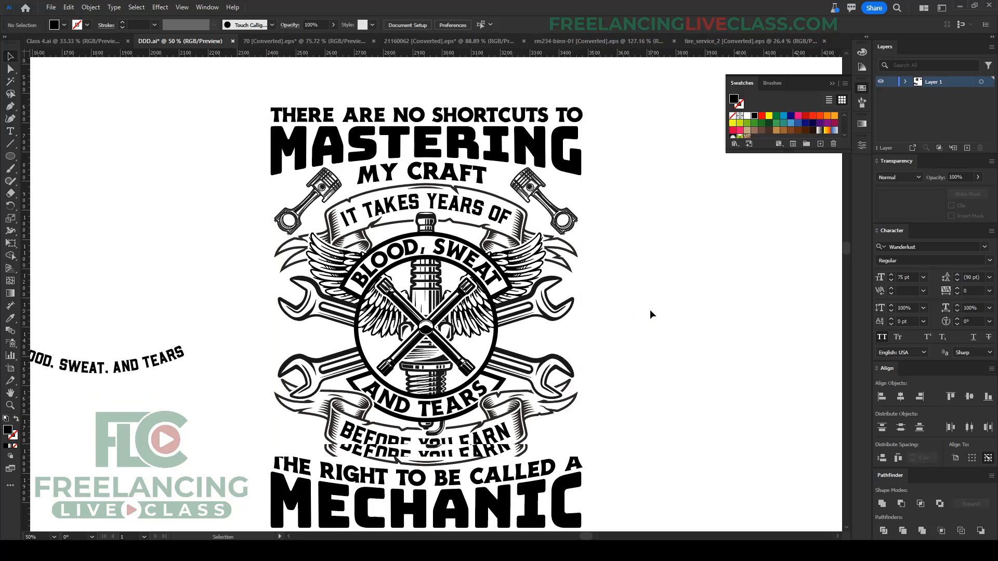
pyautogui.hotkey('ctrl', 'v')
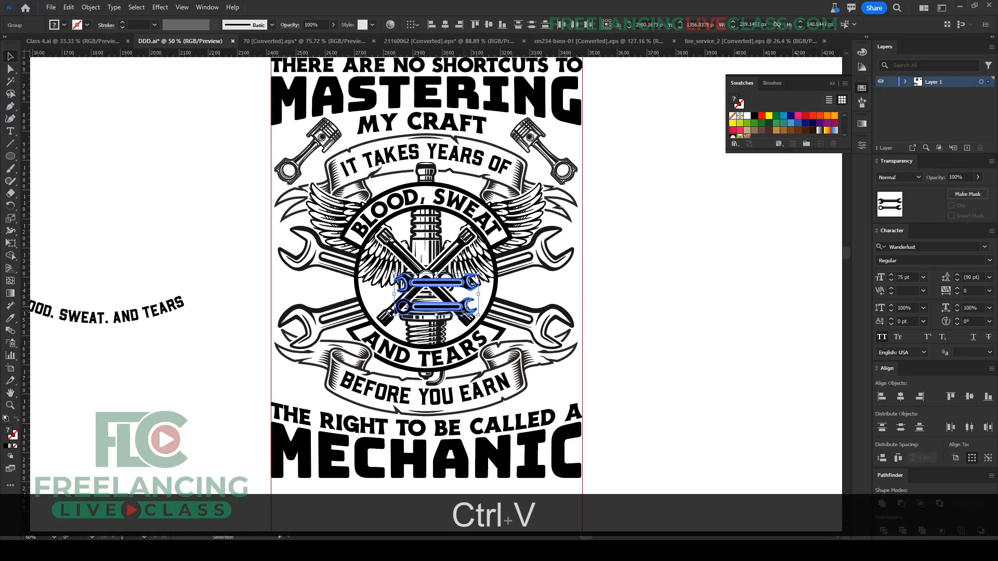
pyautogui.moveTo(464, 311); pyautogui.dragTo(729, 322)
pyautogui.press('space')
pyautogui.moveTo(800, 327); pyautogui.dragTo(657, 313)
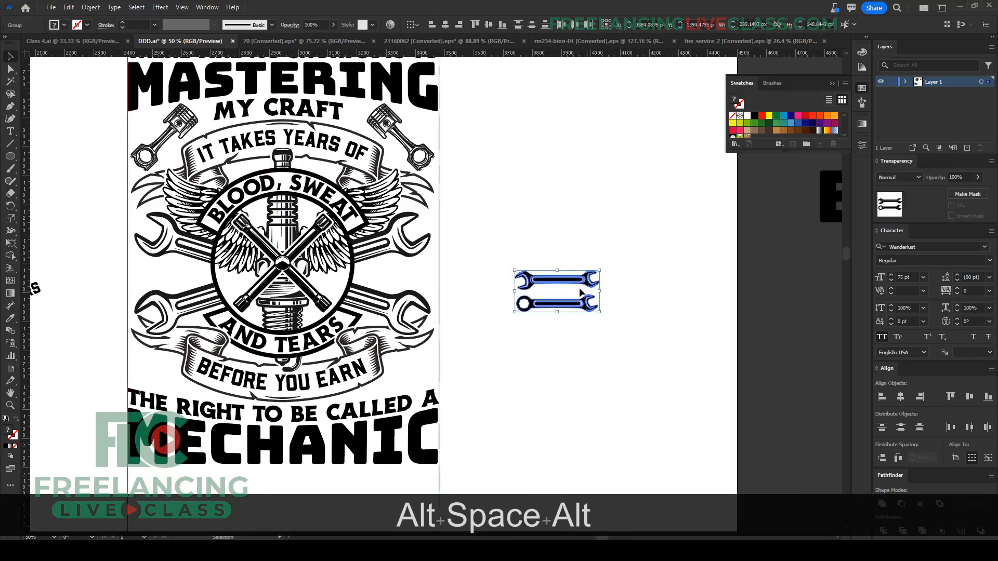
pyautogui.scroll(3, 580, 293)
pyautogui.click(546, 390)
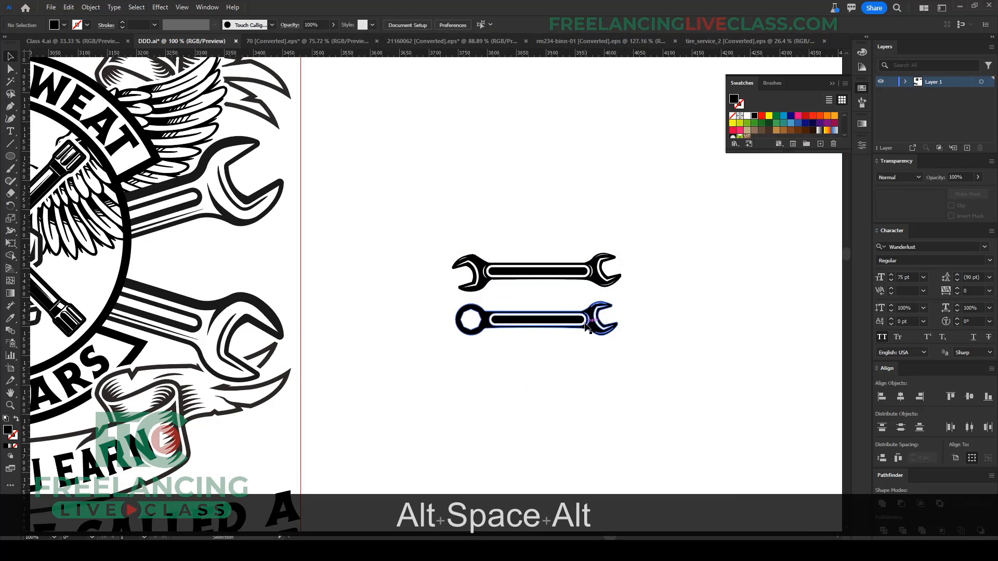
# Step: Separate the pasted wrenches by moving the ring-end wrench down and the double open-ended wrench up
pyautogui.moveTo(587, 326); pyautogui.dragTo(572, 423)
pyautogui.click(620, 285)
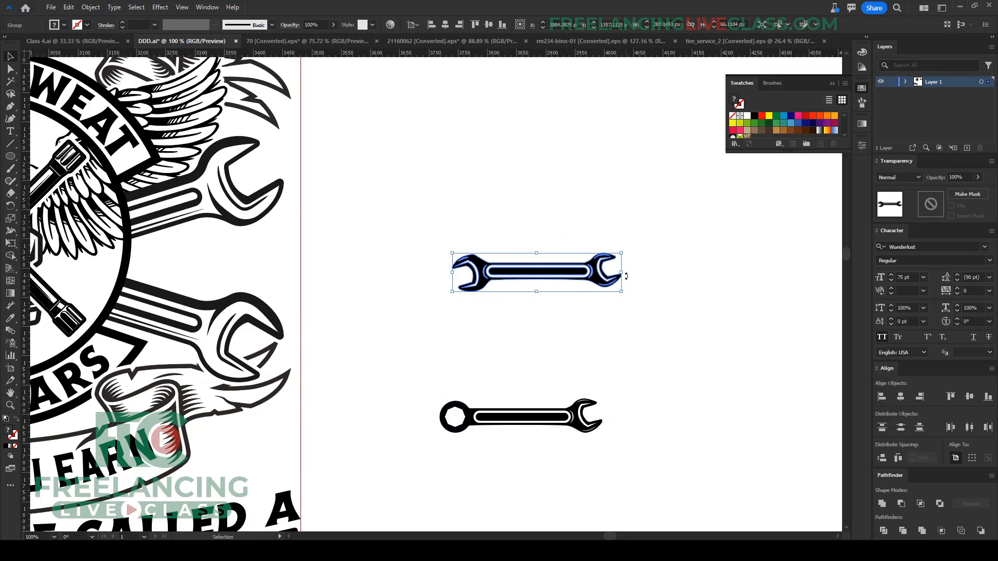
pyautogui.scroll(-3, 553, 289)
pyautogui.moveTo(567, 283); pyautogui.dragTo(596, 238)
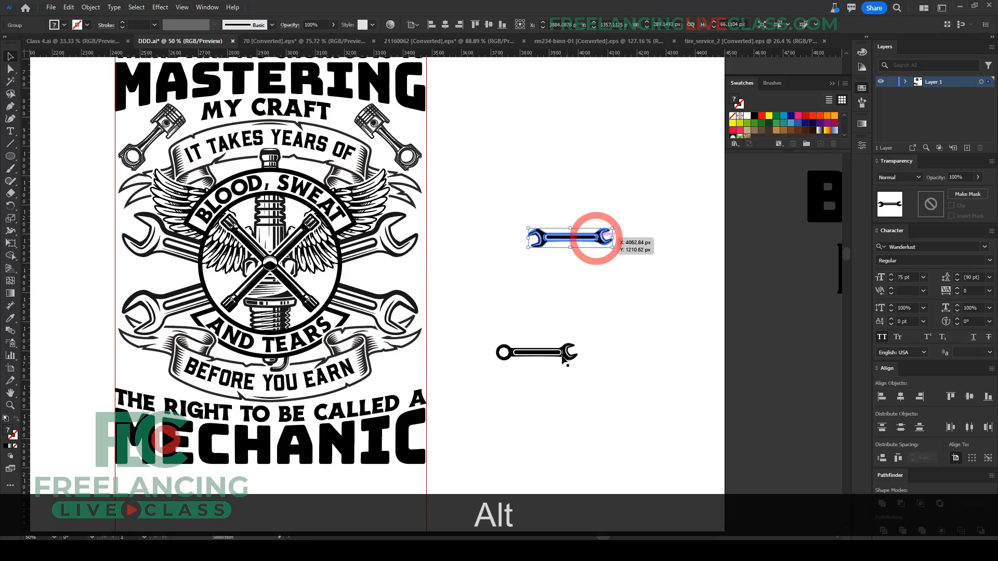
# Step: Try filling the gap beside the lower banner with a crossed pair of ring-end wrenches made from a reflected copy
pyautogui.moveTo(563, 356); pyautogui.dragTo(576, 331)
pyautogui.hotkey('ctrl', 'c')
pyautogui.hotkey('ctrl', 'f')
pyautogui.hotkey('ctrl', 'r')
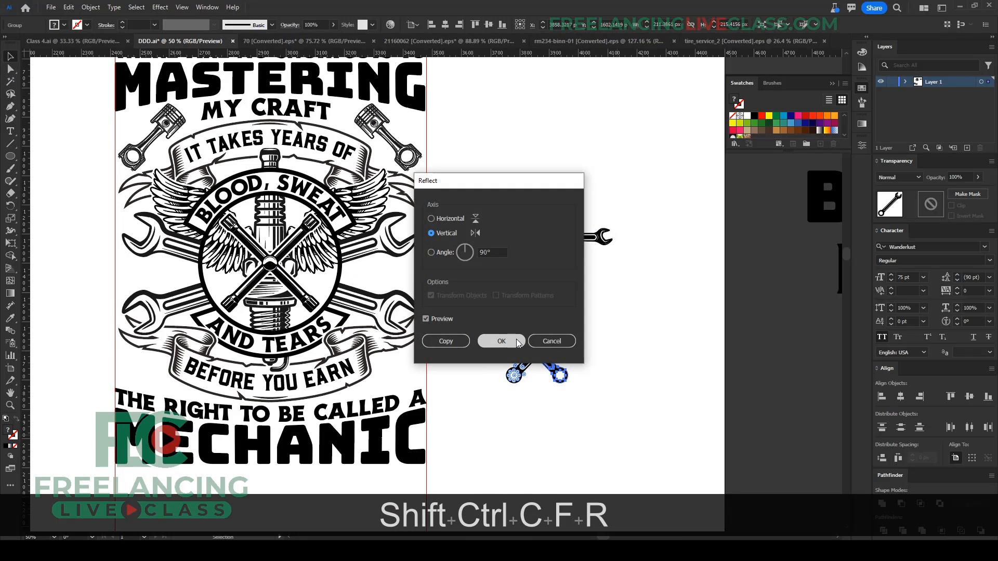
pyautogui.click(502, 341)
pyautogui.moveTo(575, 350); pyautogui.dragTo(445, 361)
pyautogui.scroll(2, 409, 371)
pyautogui.scroll(-4, 491, 366)
pyautogui.press('Delete')
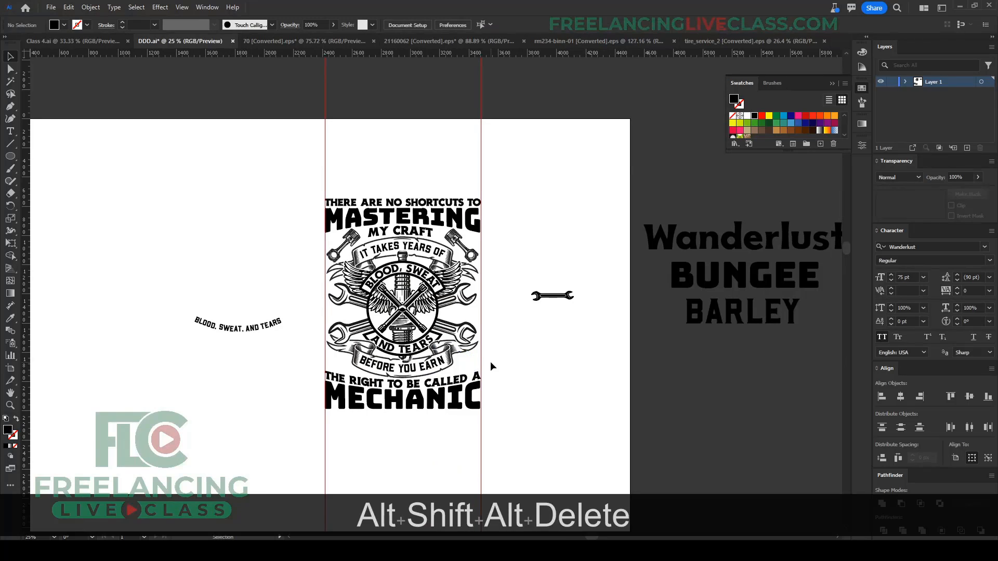
# Step: Draw a black five-pointed star in the gap right of BEFORE YOU EARN, above the end of the CALLED A line
pyautogui.scroll(2, 487, 363)
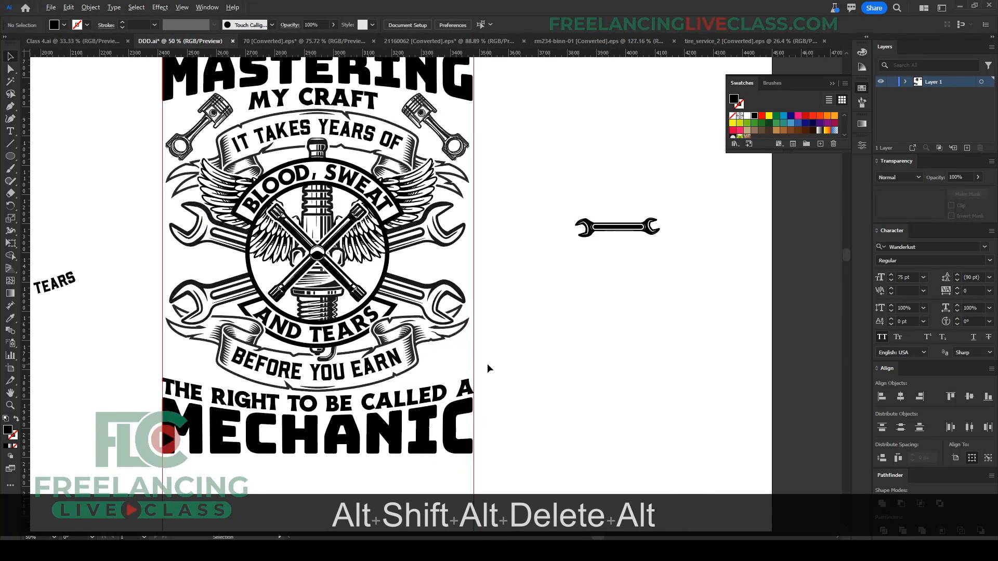
pyautogui.click(11, 157)
pyautogui.click(37, 206)
pyautogui.scroll(2, 436, 385)
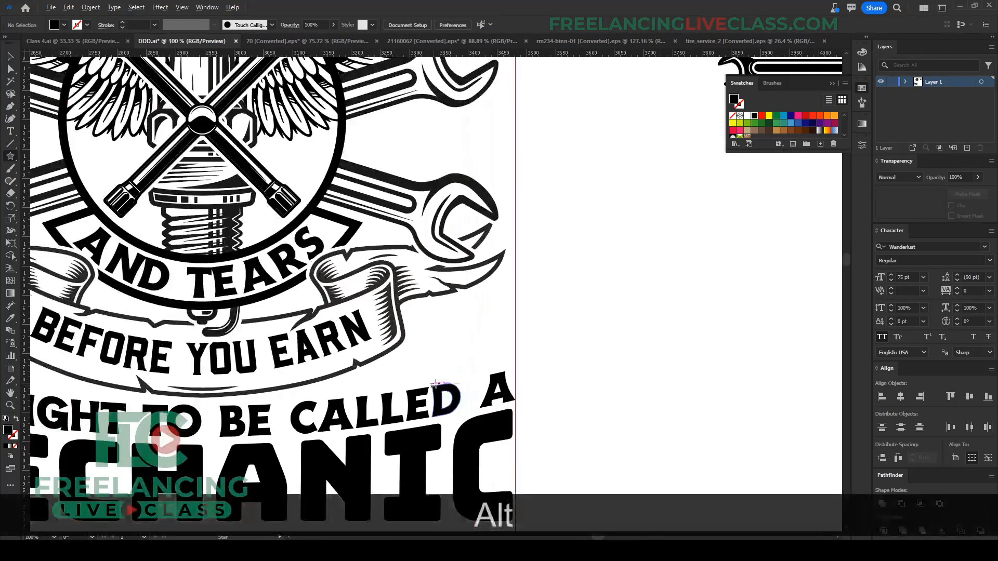
pyautogui.moveTo(462, 325); pyautogui.dragTo(492, 364)
pyautogui.press('v')
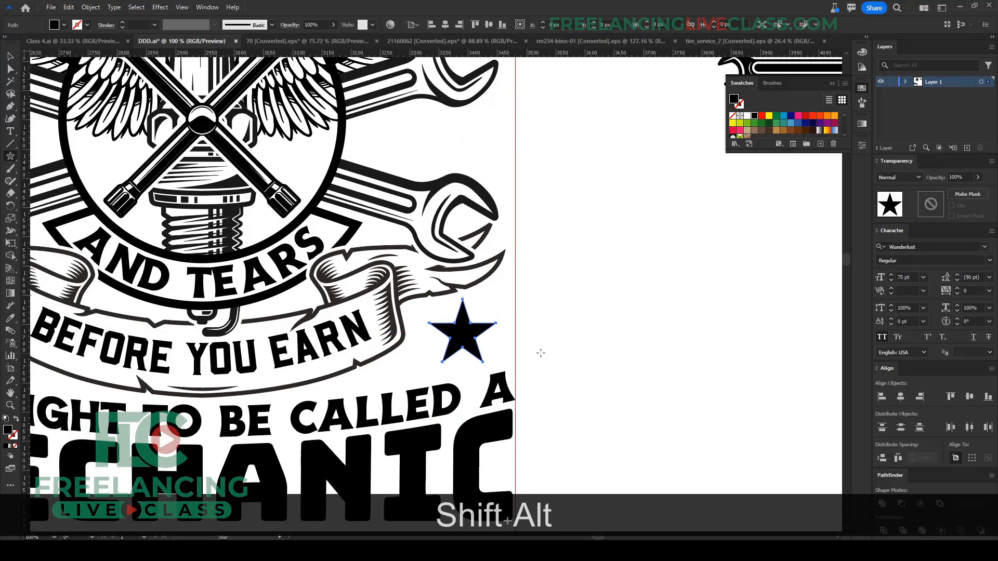
pyautogui.click(626, 349)
# Step: Duplicate the star straight across to the gap left of BEFORE YOU EARN
pyautogui.scroll(-3, 626, 349)
pyautogui.scroll(2, 572, 343)
pyautogui.moveTo(580, 361); pyautogui.dragTo(237, 359)
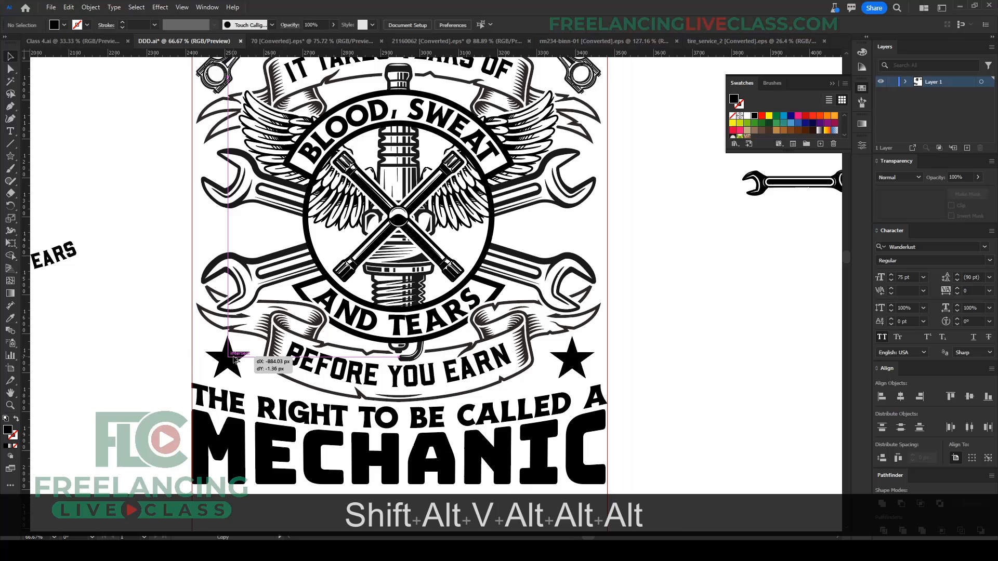
# Step: Group the two stars and centre them horizontally on the MECHANIC text
pyautogui.keyDown('shift'); pyautogui.click(572, 369); pyautogui.keyUp('shift')
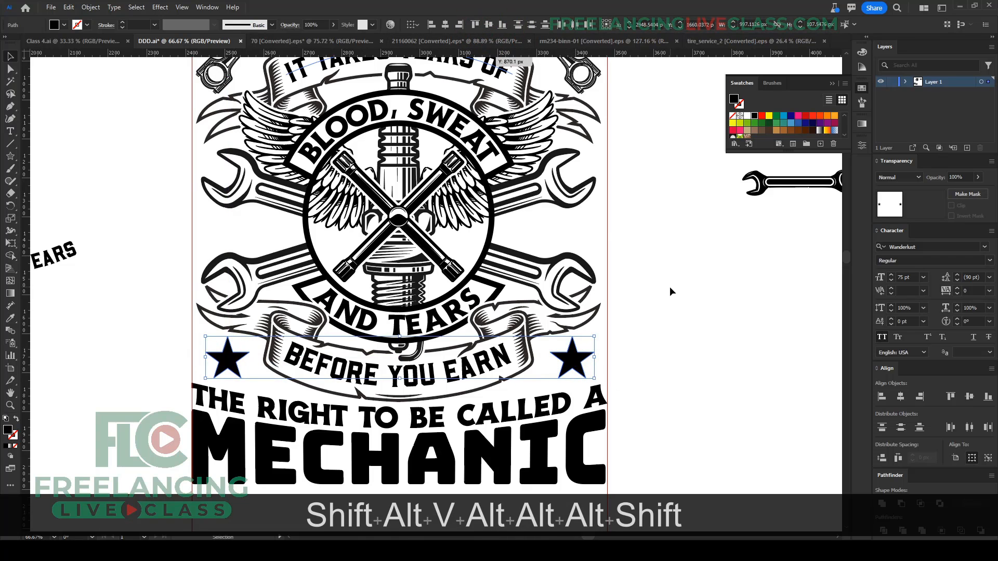
pyautogui.hotkey('ctrl', 'g')
pyautogui.keyDown('shift'); pyautogui.click(543, 437); pyautogui.keyUp('shift')
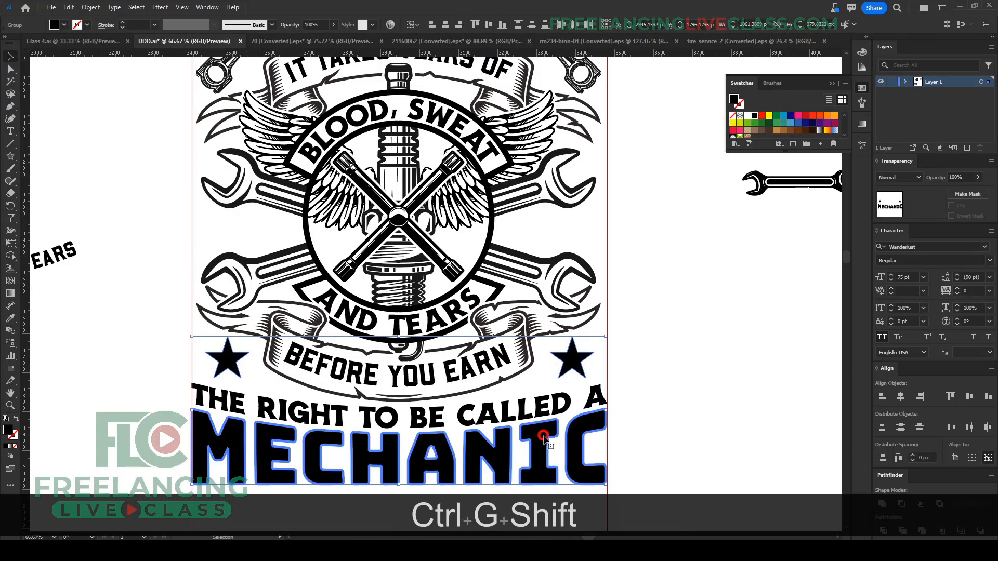
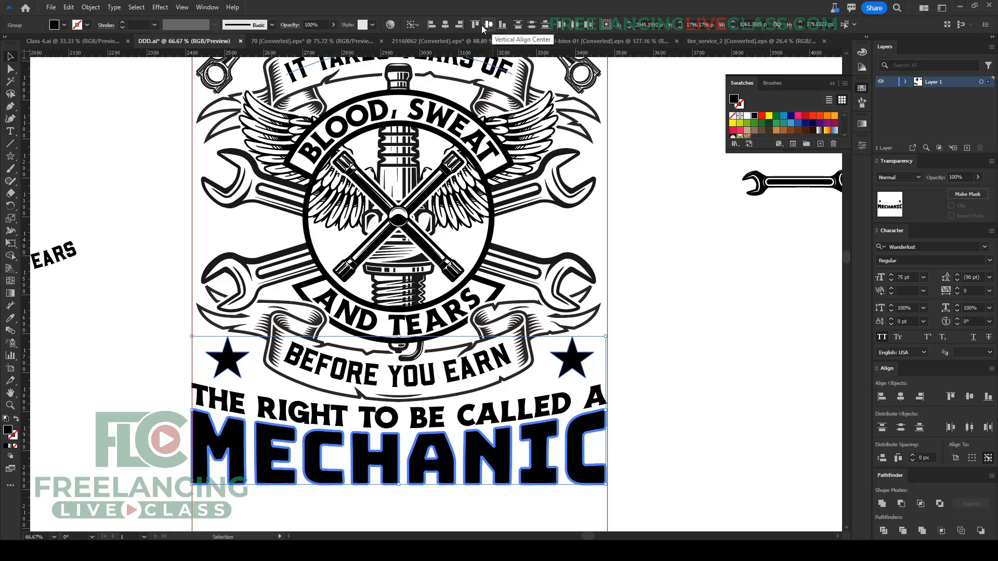
pyautogui.click(446, 25)
pyautogui.click(699, 335)
pyautogui.scroll(-2, 622, 357)
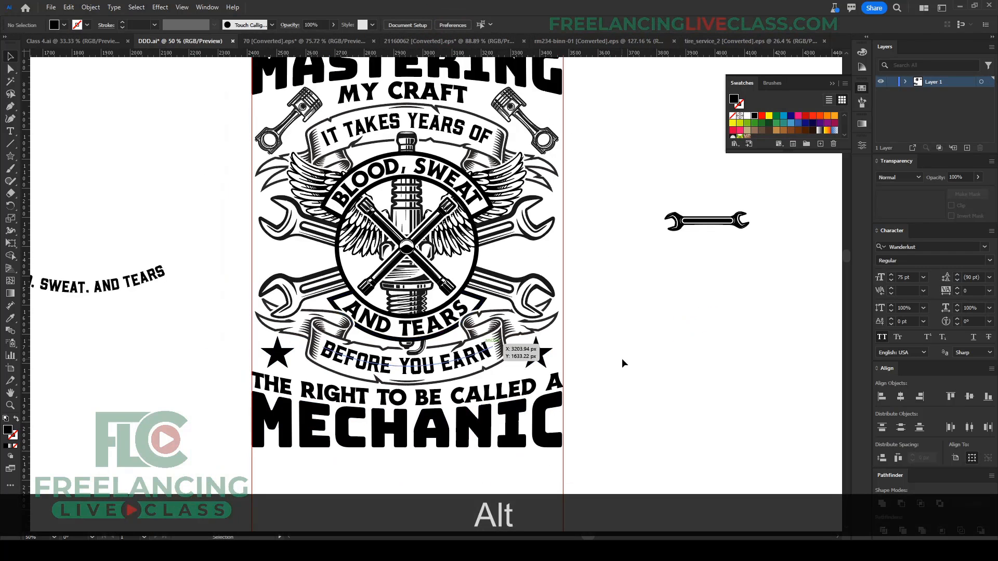
# Step: Examine the design for remaining gaps and look through the source graphics for an element to fill them
pyautogui.scroll(1, 487, 255)
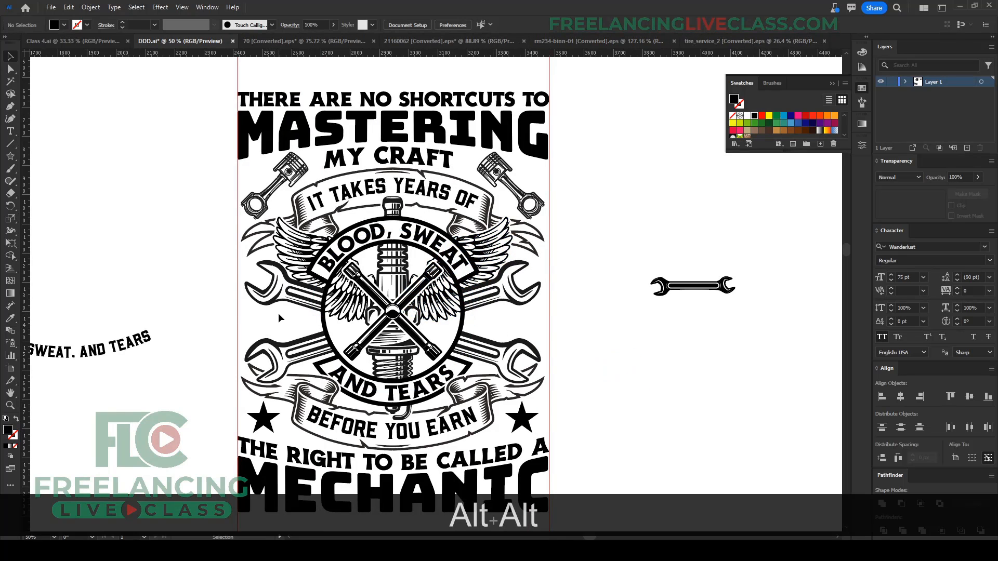
pyautogui.scroll(-2, 422, 273)
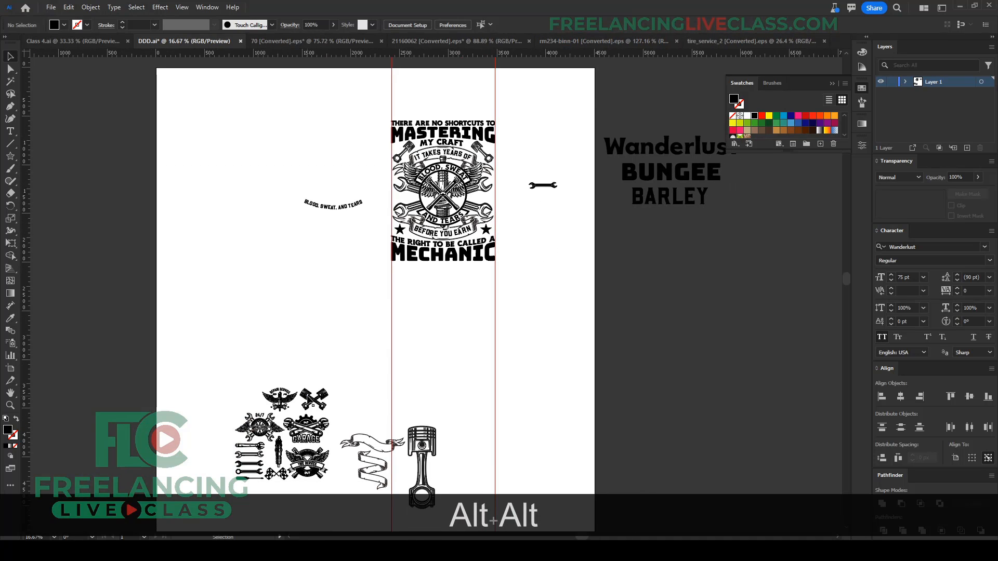
pyautogui.scroll(3, 501, 323)
pyautogui.scroll(-4, 485, 321)
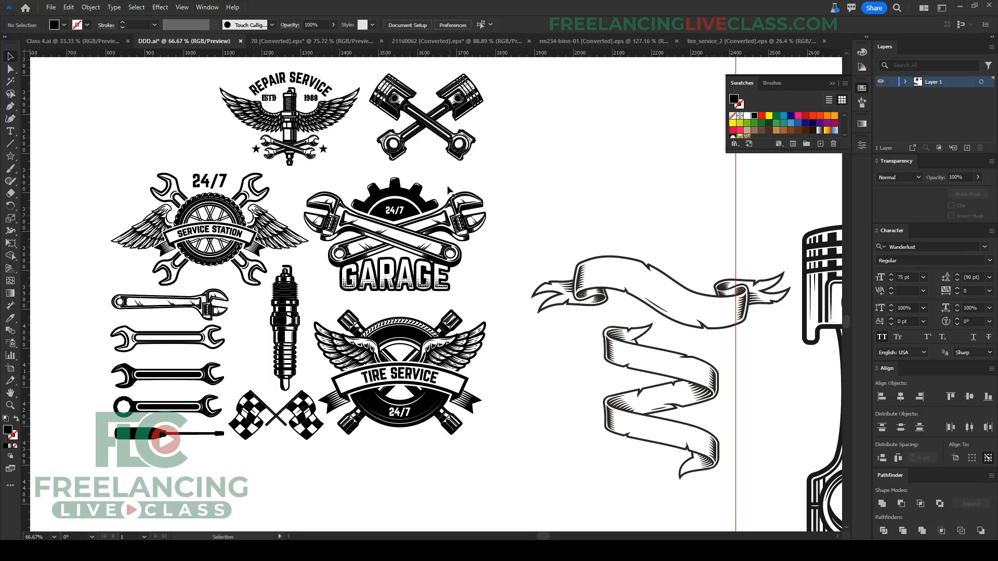
pyautogui.click(458, 149)
pyautogui.scroll(-4, 359, 338)
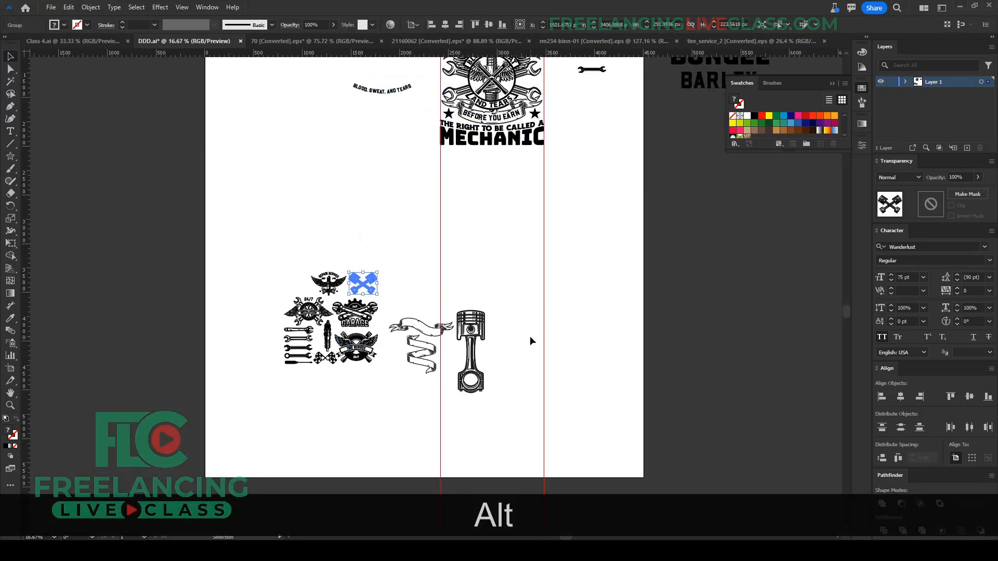
pyautogui.scroll(4, 529, 336)
pyautogui.scroll(3, 544, 78)
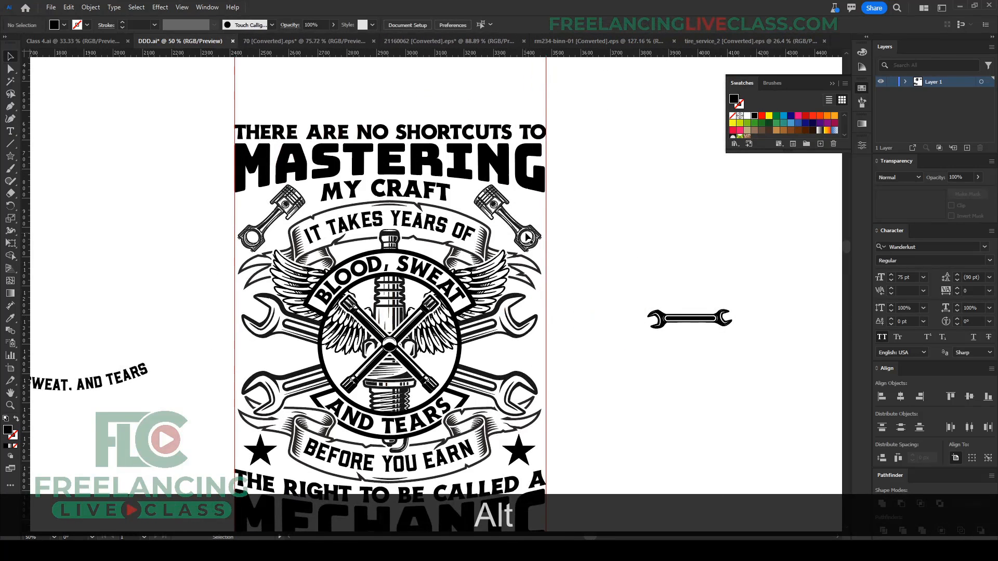
# Step: Duplicate the small piston pair into the blank area right of the design, ungroup the copy and delete its left piston
pyautogui.click(522, 233)
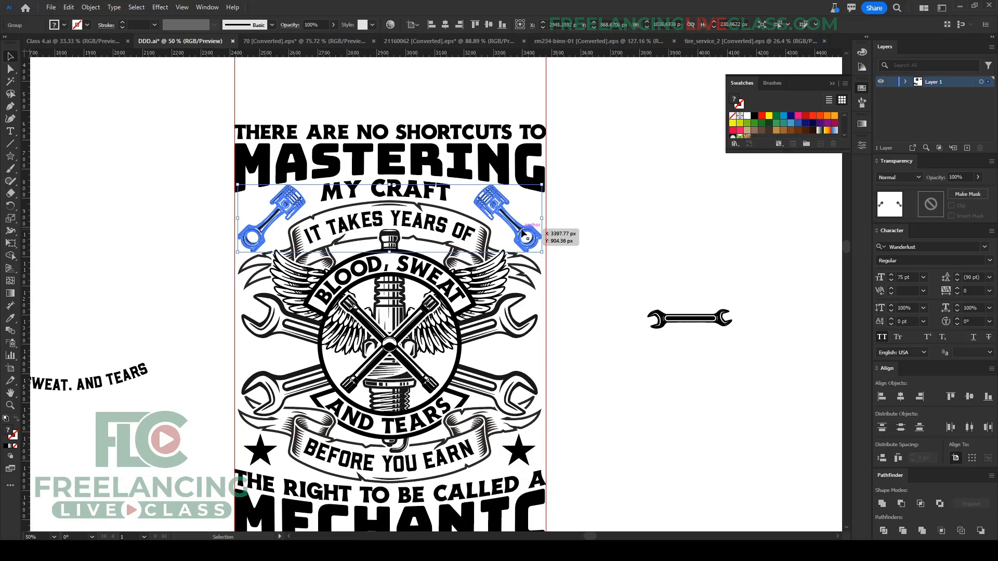
pyautogui.moveTo(522, 232); pyautogui.dragTo(731, 425)
pyautogui.rightClick(733, 424)
pyautogui.click(671, 376)
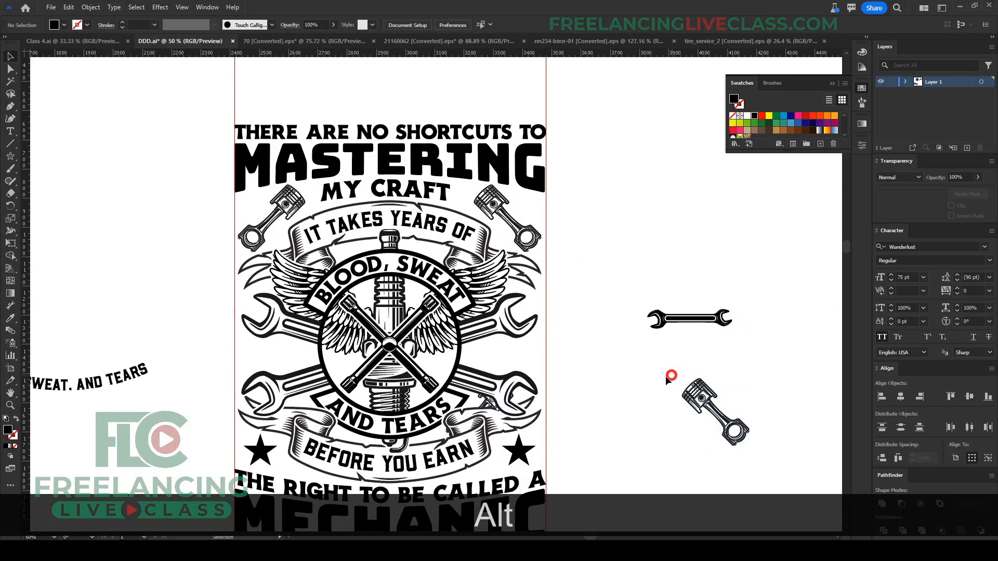
pyautogui.click(482, 402)
pyautogui.press('Delete')
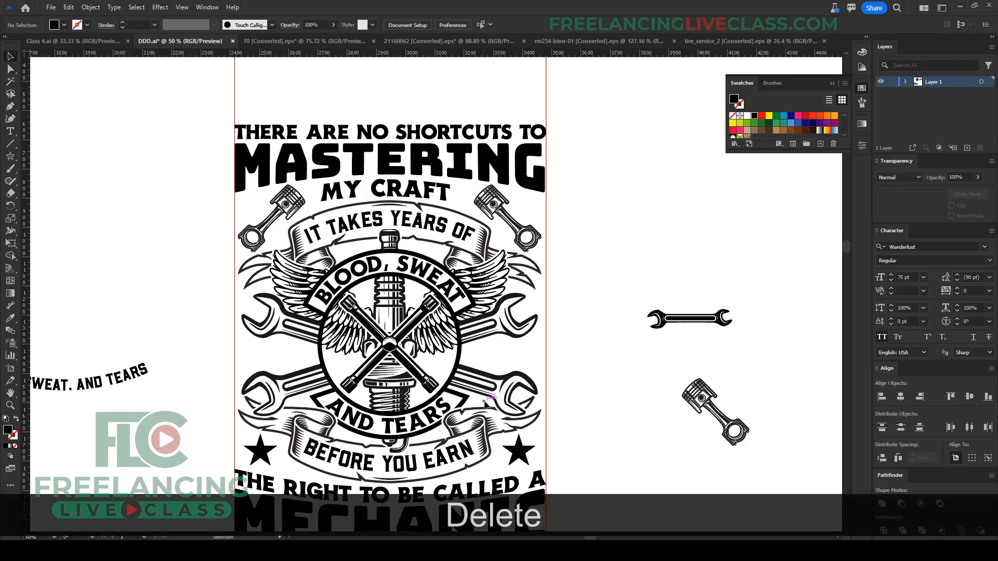
# Step: Set the spare piston horizontally between the right wrenches and add a copy, reflected across the vertical axis, between the left wrenches
pyautogui.moveTo(690, 402); pyautogui.dragTo(604, 370)
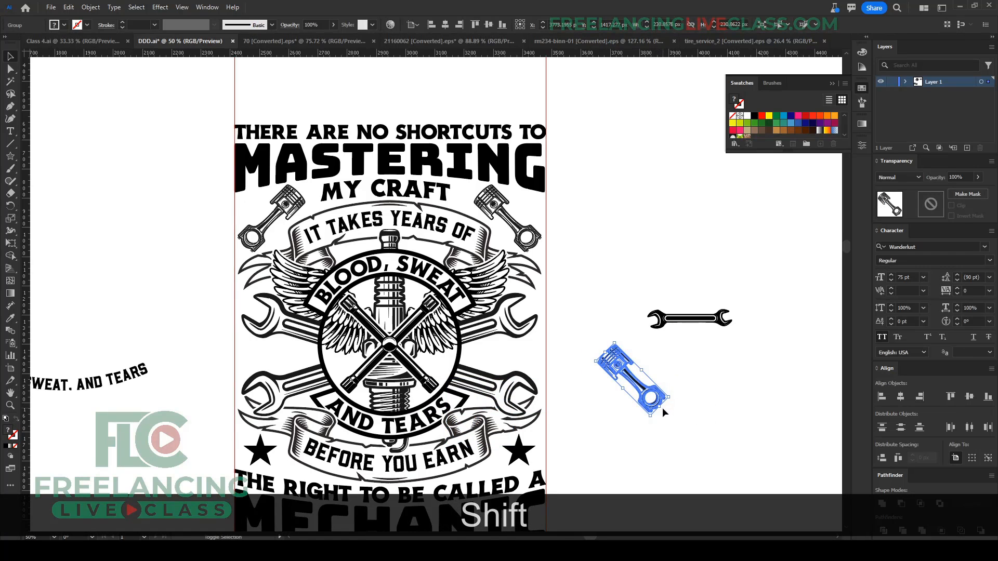
pyautogui.moveTo(660, 411); pyautogui.dragTo(361, 339)
pyautogui.keyDown('alt'); pyautogui.scroll(4, 510, 354); pyautogui.keyUp('alt')
pyautogui.keyDown('alt'); pyautogui.scroll(-2, 518, 341); pyautogui.keyUp('alt')
pyautogui.click(575, 334)
pyautogui.keyDown('alt'); pyautogui.scroll(-2, 576, 332); pyautogui.keyUp('alt')
pyautogui.hotkey('ctrl', 'r')
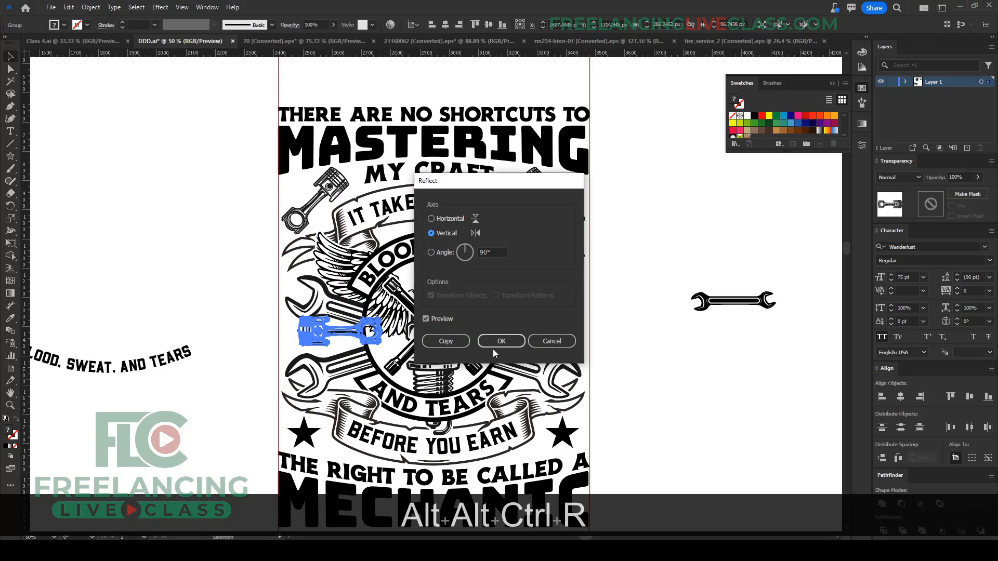
pyautogui.click(497, 341)
# Step: Align the vertical centres of the two horizontal pistons and nudge the left one right, further into the badge
pyautogui.keyDown('shift'); pyautogui.click(514, 337); pyautogui.keyUp('shift')
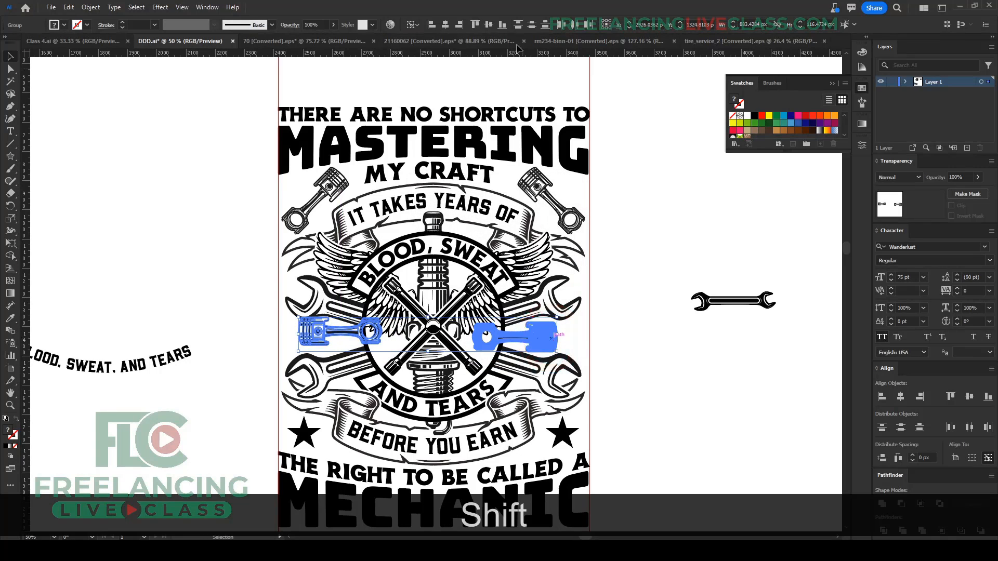
pyautogui.click(491, 25)
pyautogui.click(690, 359)
pyautogui.keyDown('alt'); pyautogui.scroll(2, 385, 339); pyautogui.keyUp('alt')
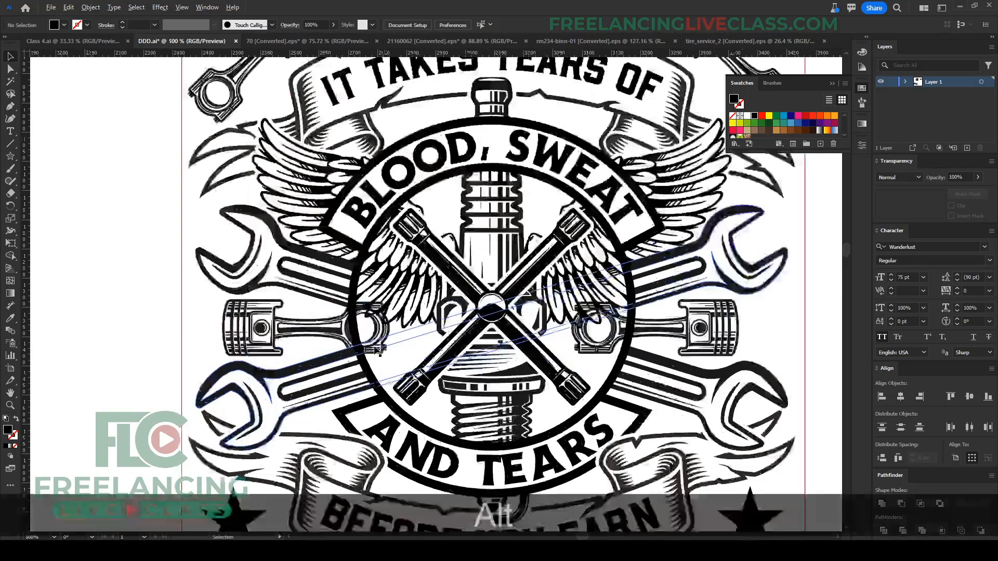
pyautogui.click(384, 337)
pyautogui.hotkey('shift', 'Right')
pyautogui.hotkey('shift', 'Right')
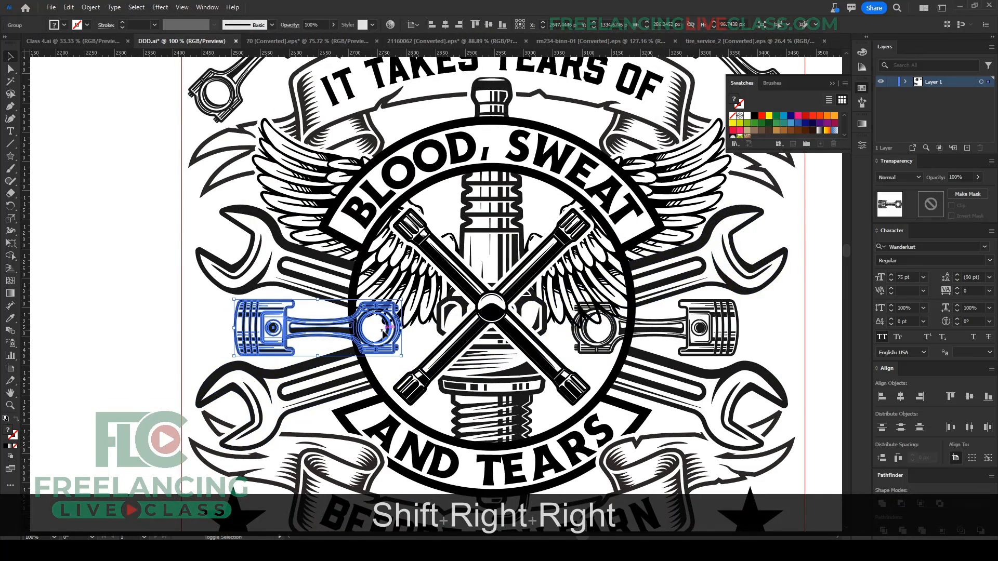
# Step: Group the two horizontal pistons and centre them horizontally on the MASTERING text
pyautogui.keyDown('shift'); pyautogui.click(678, 328); pyautogui.keyUp('shift')
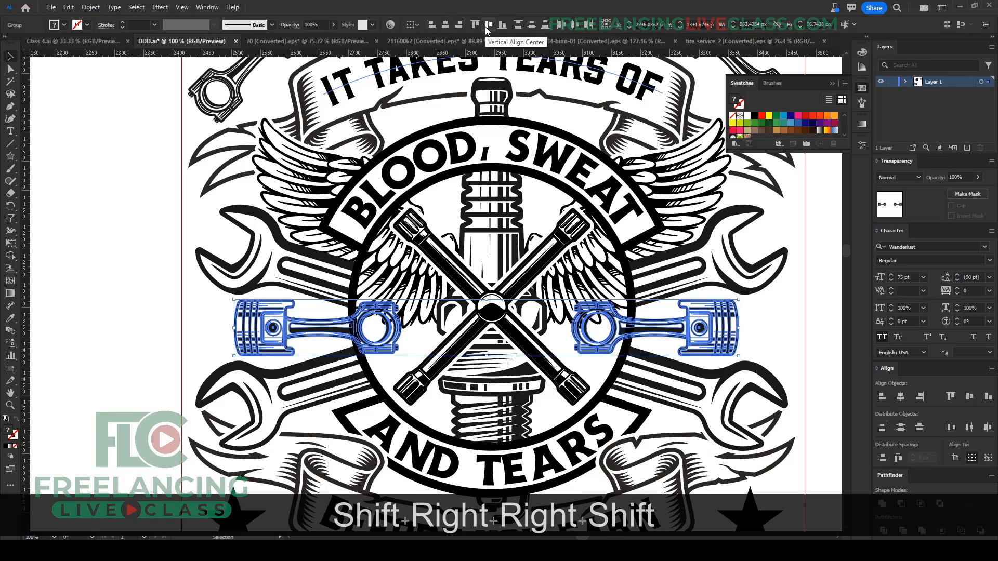
pyautogui.hotkey('ctrl', 'g')
pyautogui.keyDown('alt'); pyautogui.scroll(-2, 405, 260); pyautogui.keyUp('alt')
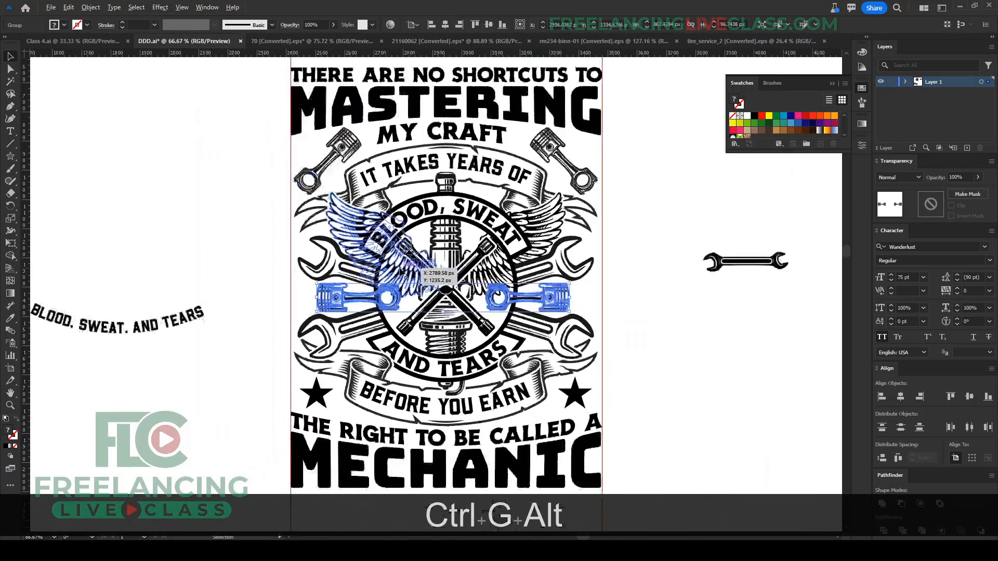
pyautogui.keyDown('shift'); pyautogui.click(448, 100); pyautogui.keyUp('shift')
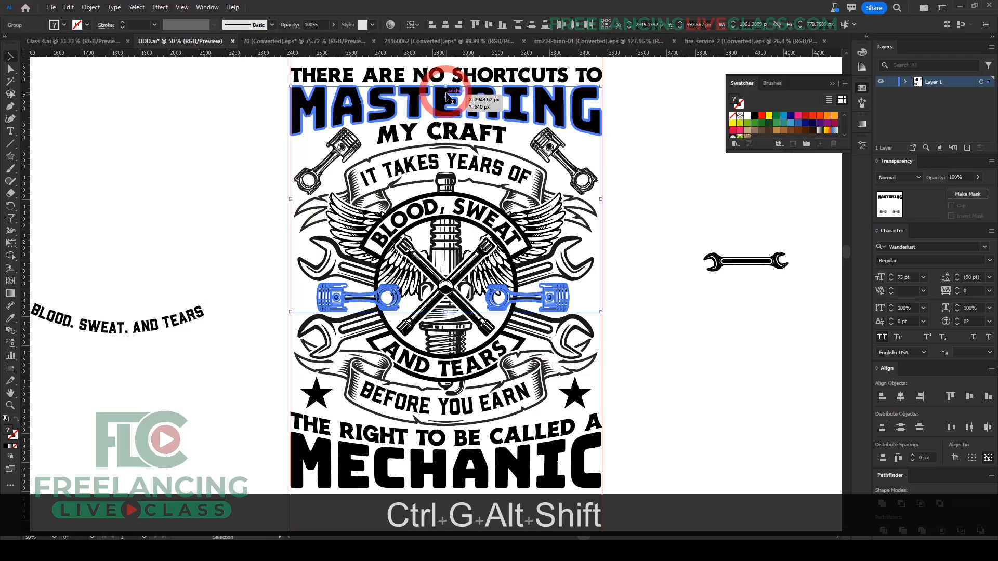
pyautogui.click(446, 25)
pyautogui.click(636, 334)
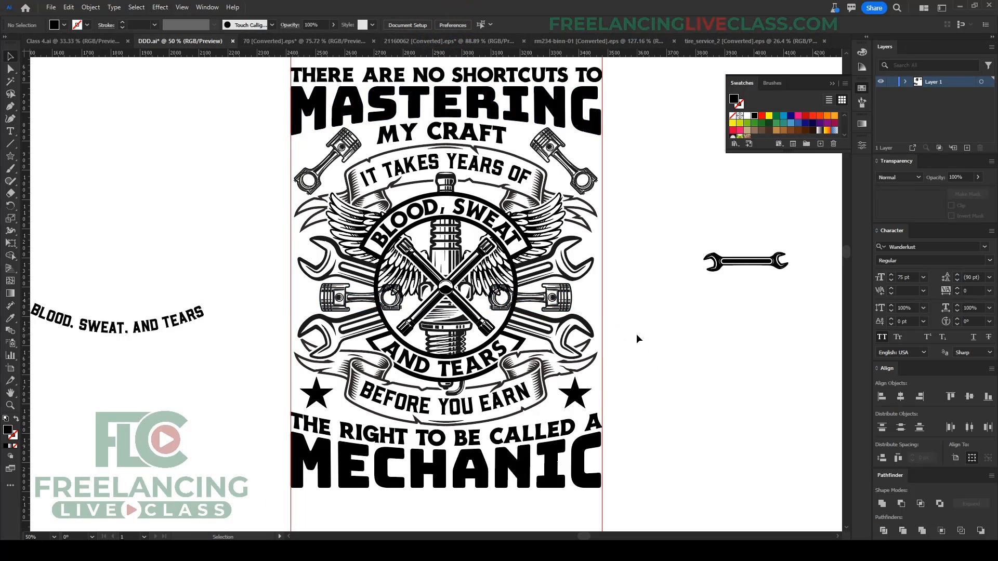
# Step: Cut the horizontal piston pair and paste it in place inside the wrench group that has the circular opacity mask
pyautogui.click(563, 298)
pyautogui.press('ctrl')
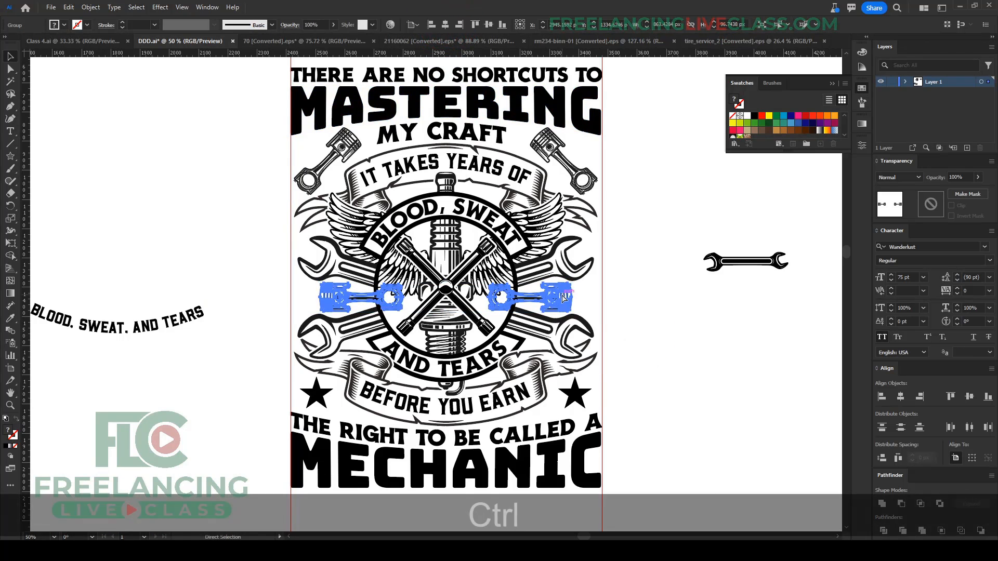
pyautogui.hotkey('ctrl', 'x')
pyautogui.scroll(2, 562, 294)
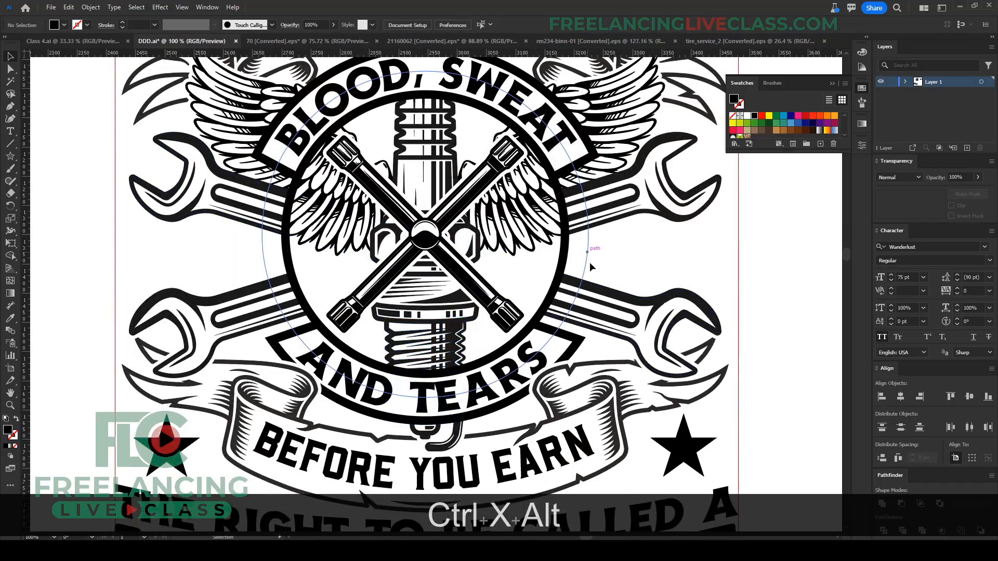
pyautogui.click(604, 296)
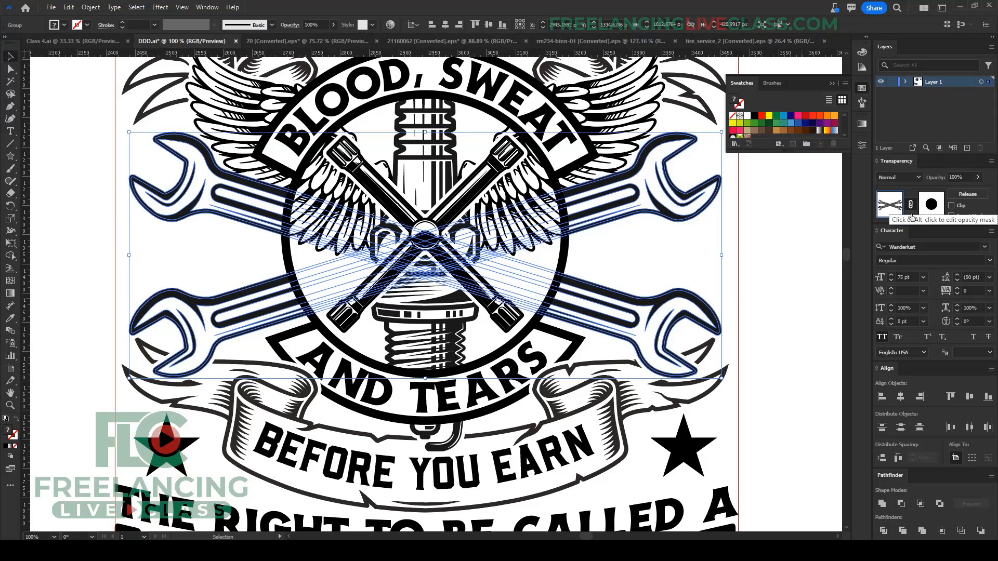
pyautogui.doubleClick(628, 297)
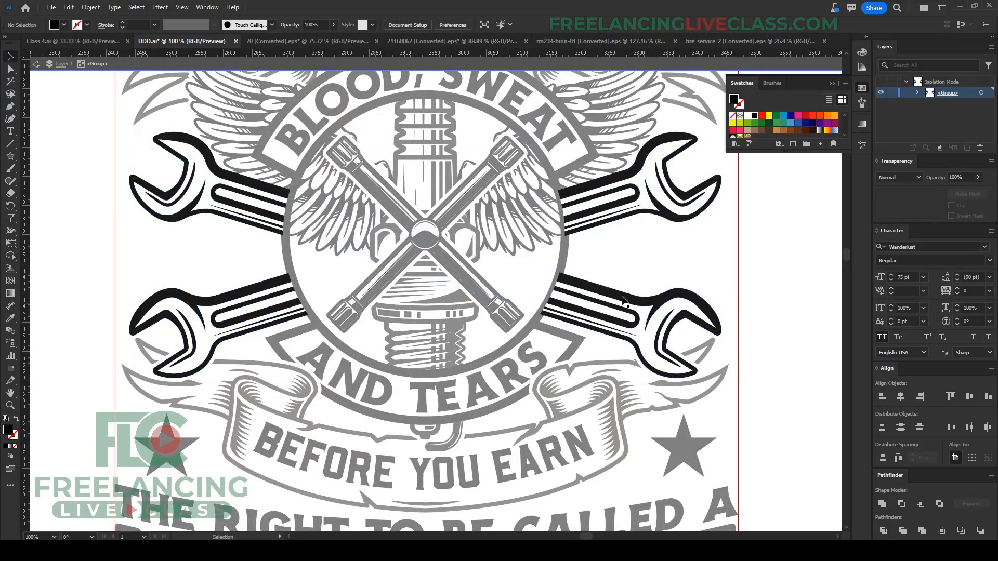
pyautogui.click(641, 268)
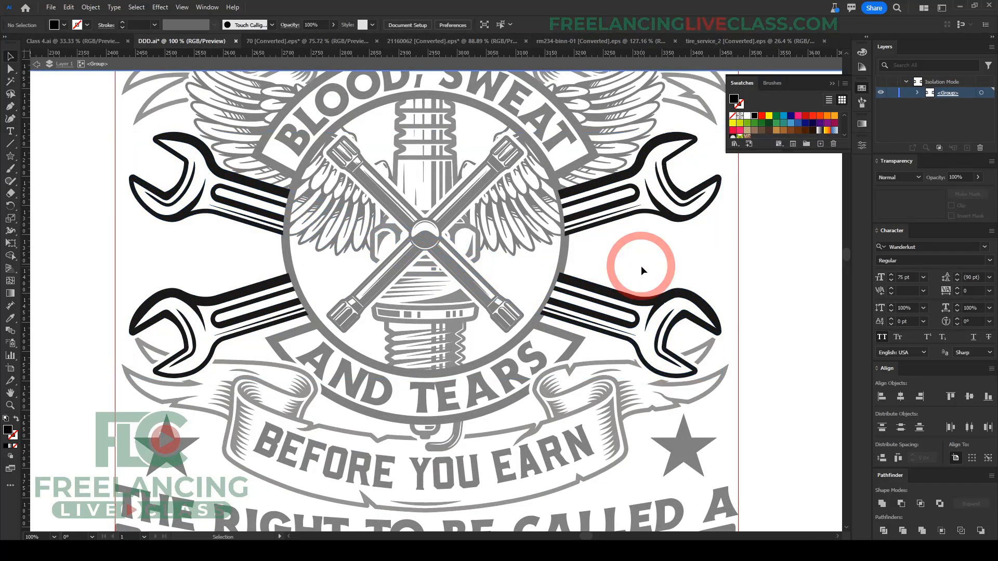
pyautogui.hotkey('ctrl', 'f')
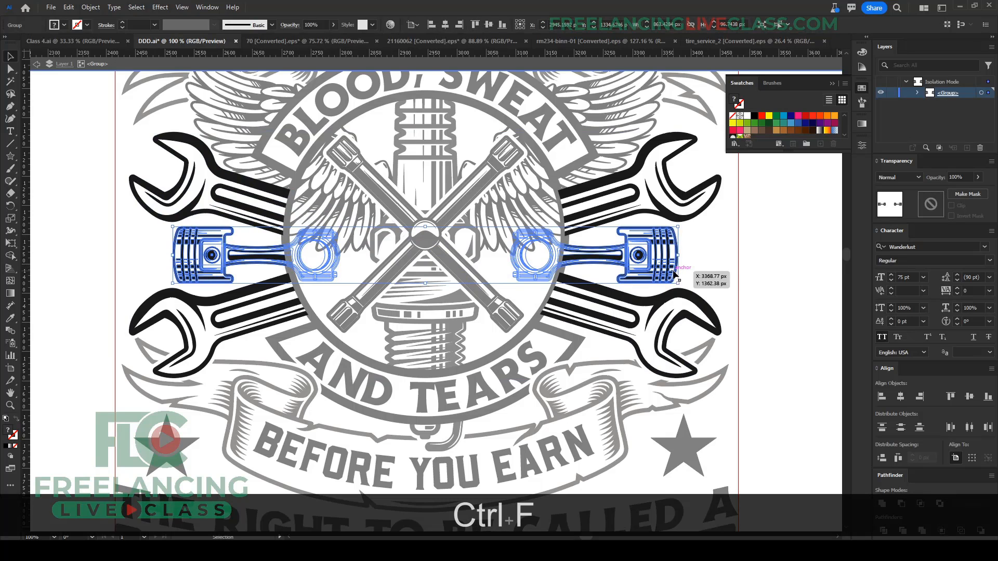
pyautogui.click(751, 267)
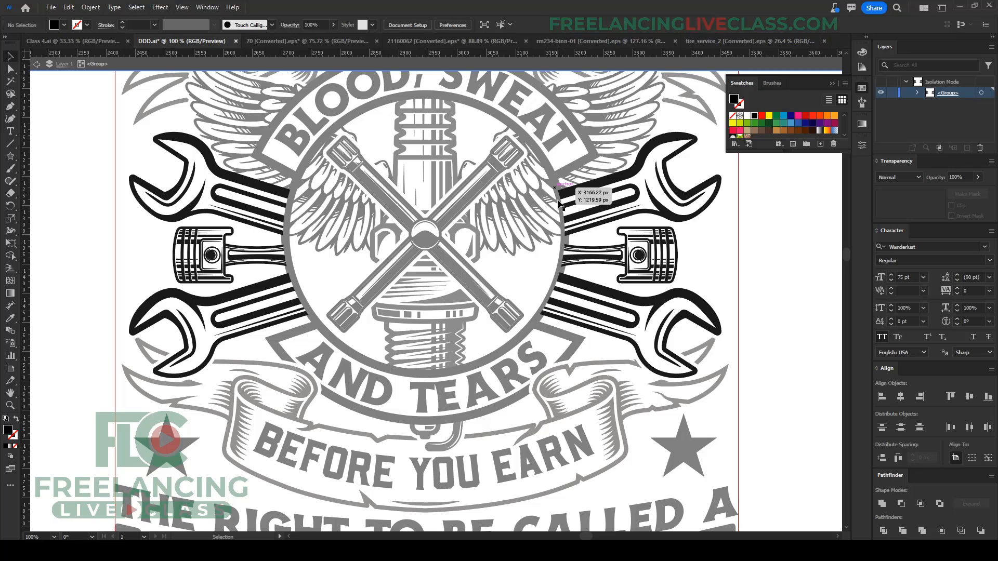
pyautogui.scroll(-1, 447, 319)
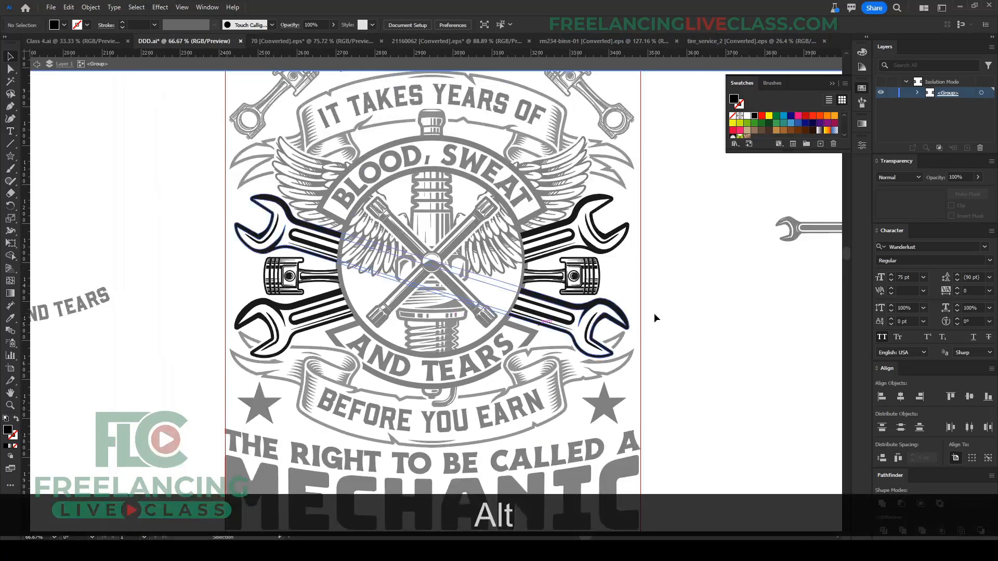
# Step: Leave the wrench group's isolation and delete the spare wrench and the leftover curved BLOOD, SWEAT, AND TEARS text beside the design
pyautogui.doubleClick(660, 316)
pyautogui.scroll(-1, 658, 316)
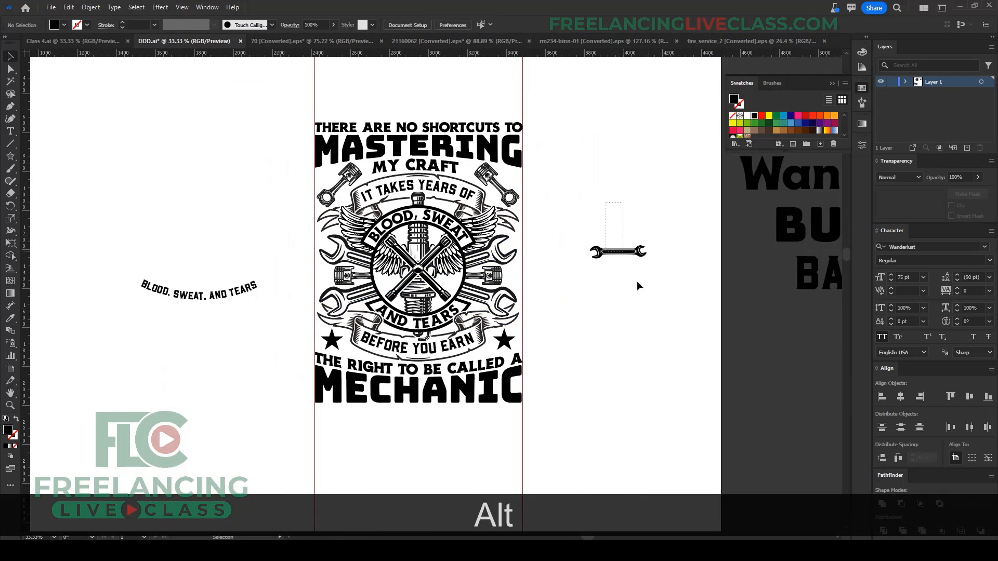
pyautogui.moveTo(603, 244); pyautogui.dragTo(649, 302)
pyautogui.press('Delete')
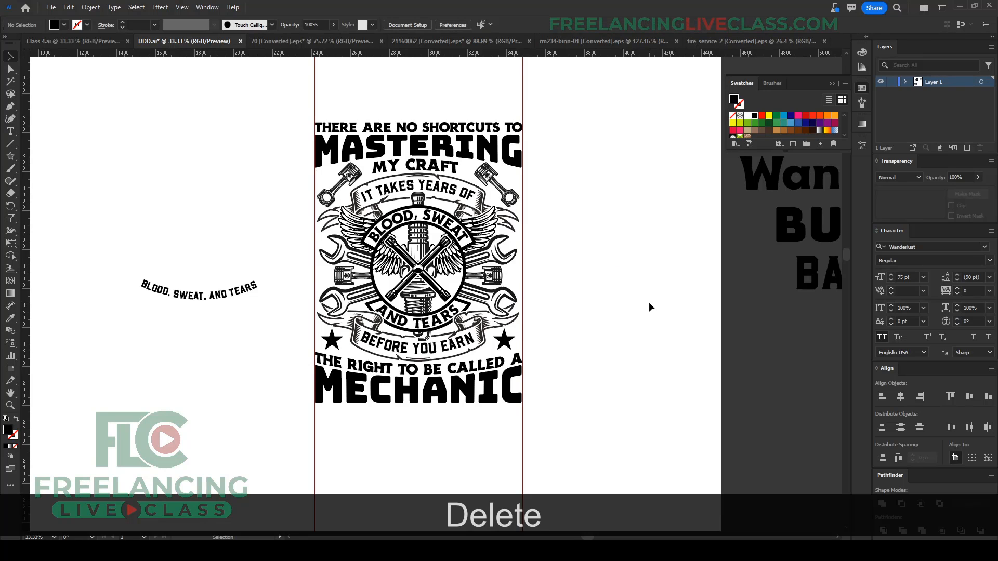
pyautogui.moveTo(261, 350); pyautogui.dragTo(132, 243)
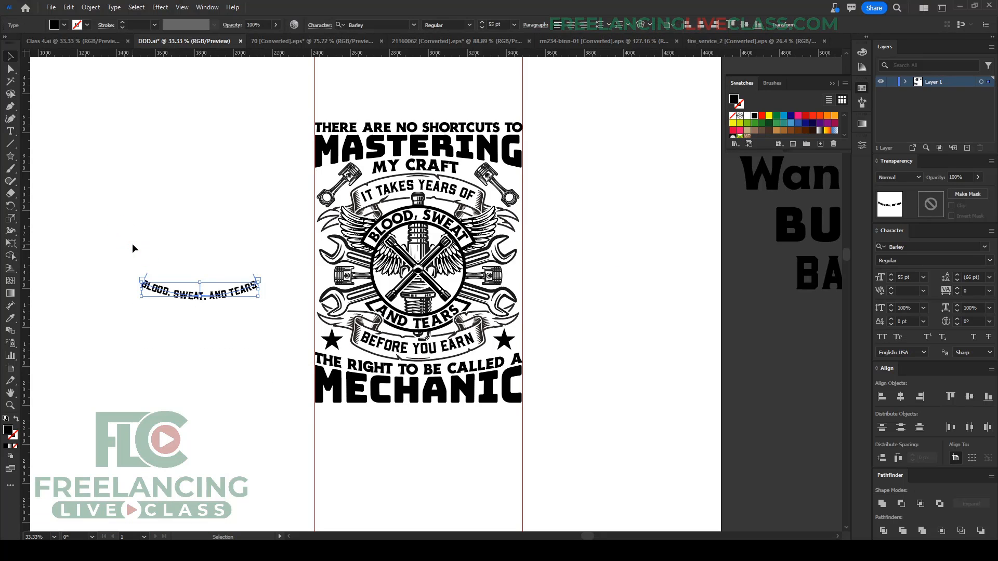
pyautogui.press('Delete')
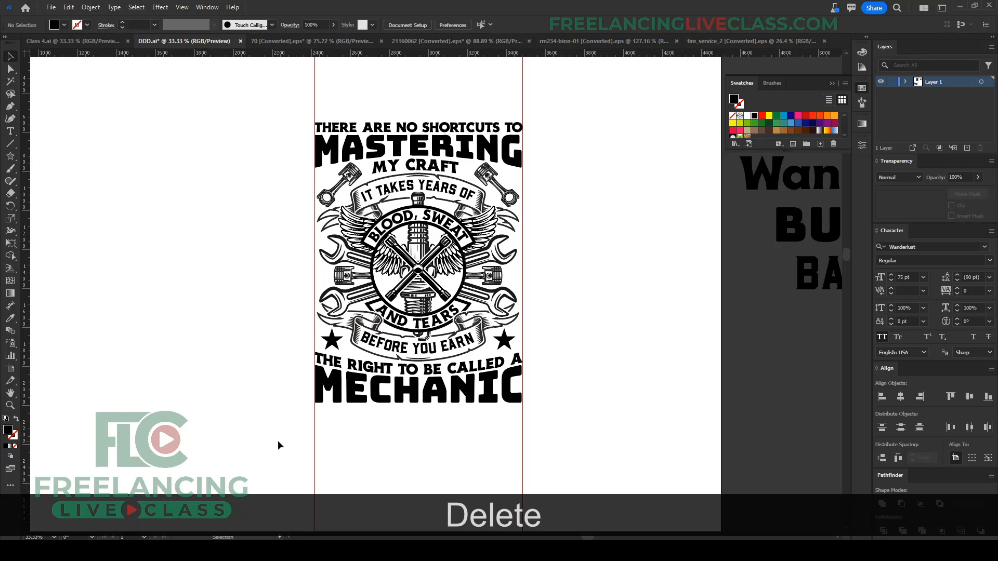
# Step: Add horizontal guides along the top edge of the first text line and the bottom edge of MECHANIC
pyautogui.moveTo(466, 53); pyautogui.dragTo(459, 119)
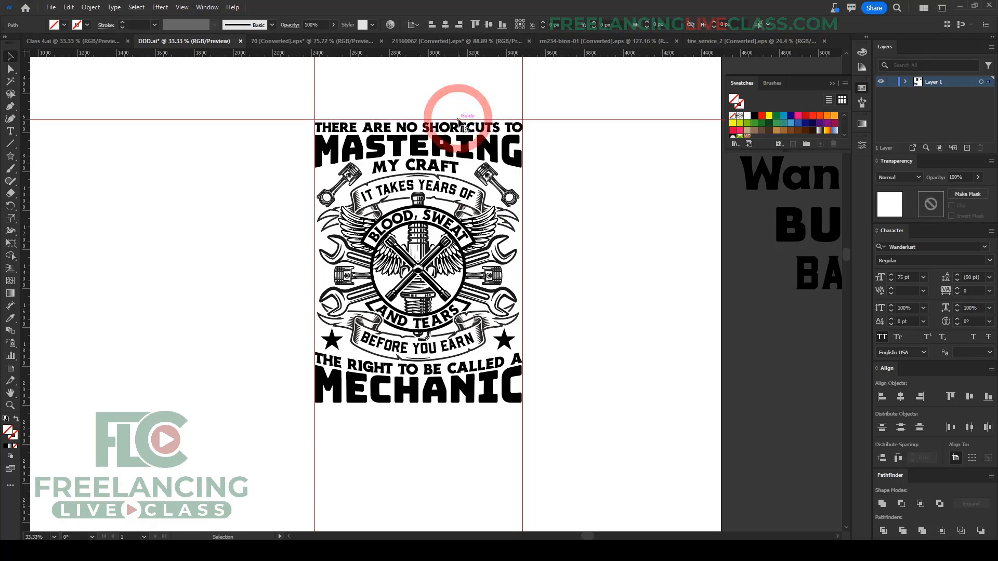
pyautogui.scroll(2, 444, 98)
pyautogui.moveTo(443, 160); pyautogui.dragTo(443, 167)
pyautogui.keyDown('alt'); pyautogui.scroll(-3, 582, 259); pyautogui.keyUp('alt')
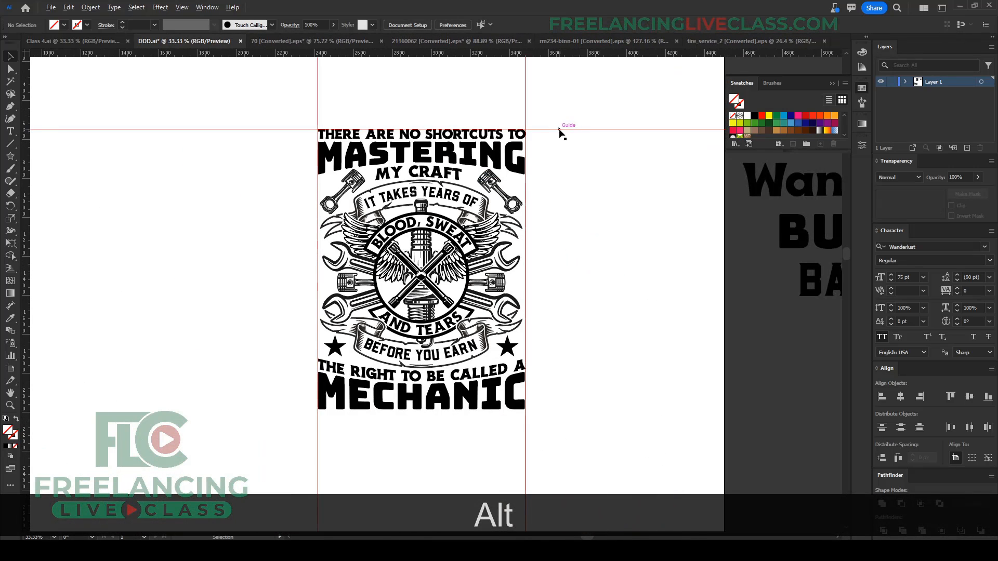
pyautogui.moveTo(560, 130); pyautogui.dragTo(566, 409)
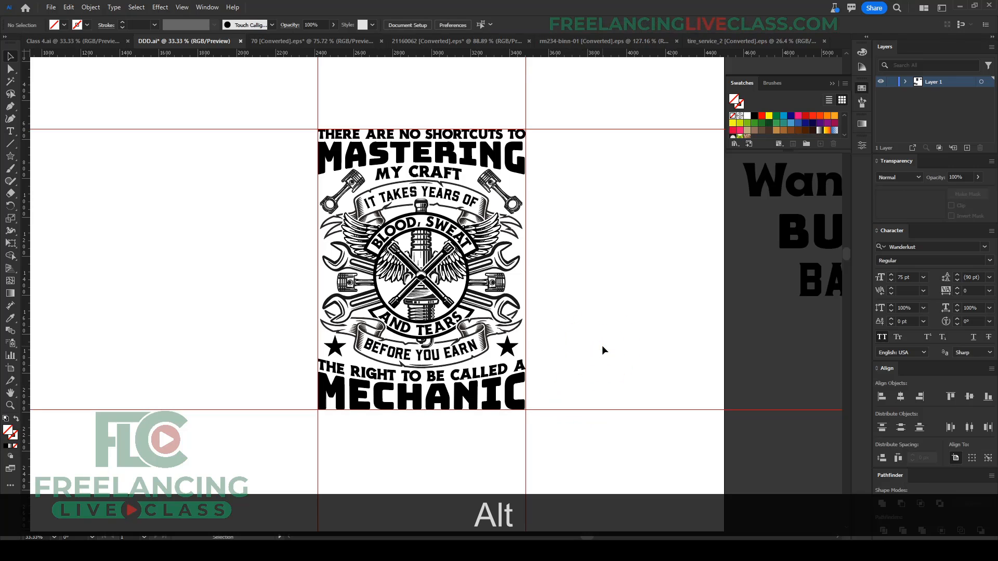
pyautogui.moveTo(601, 345); pyautogui.dragTo(603, 330)
pyautogui.click(577, 229)
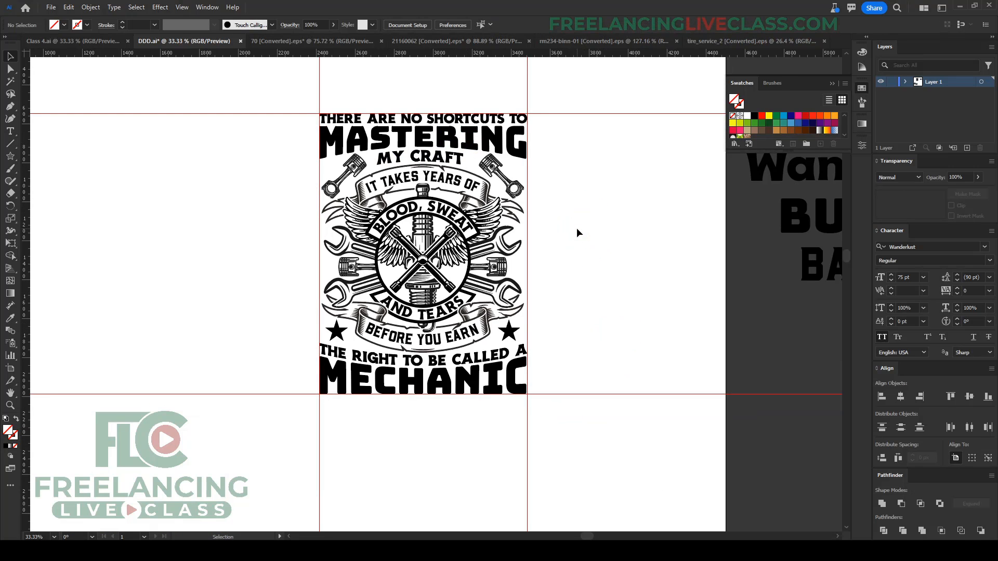
# Step: Turn the MASTERING text into an unfilled black outline with a 10 pt stroke and scale it to fit inside the vertical guides
pyautogui.scroll(2, 437, 125)
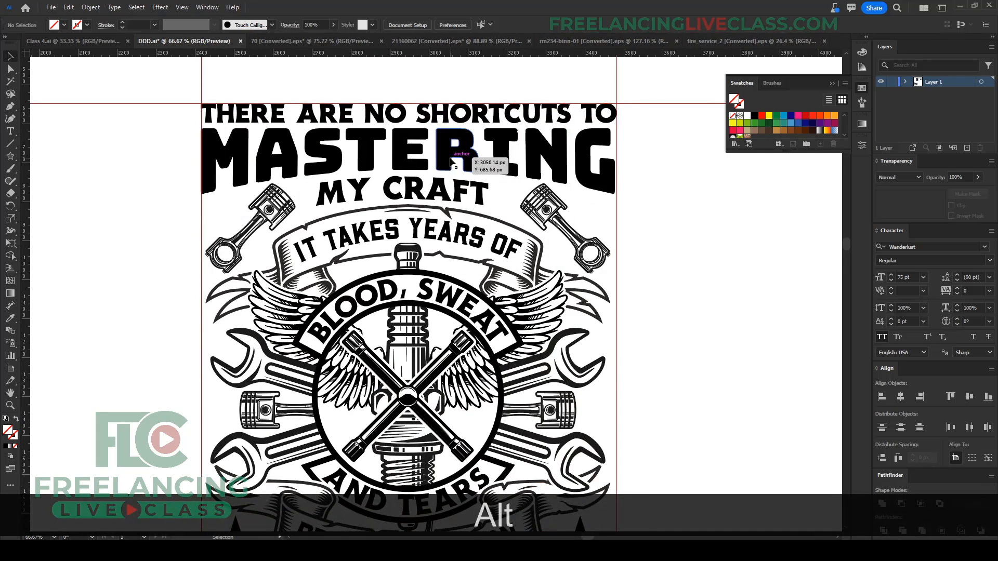
pyautogui.click(452, 161)
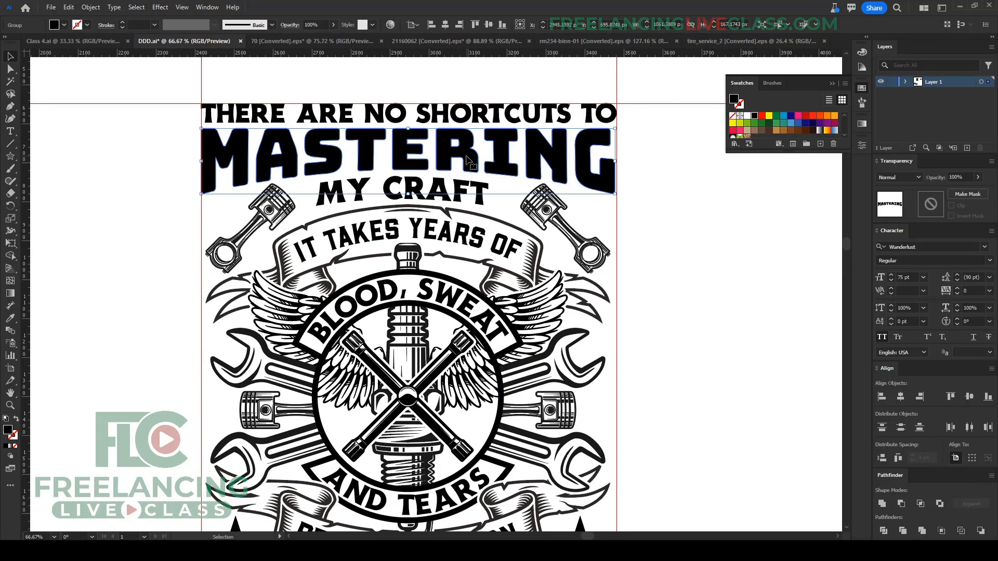
pyautogui.moveTo(615, 161); pyautogui.dragTo(611, 161)
pyautogui.hotkey('shift', 'x')
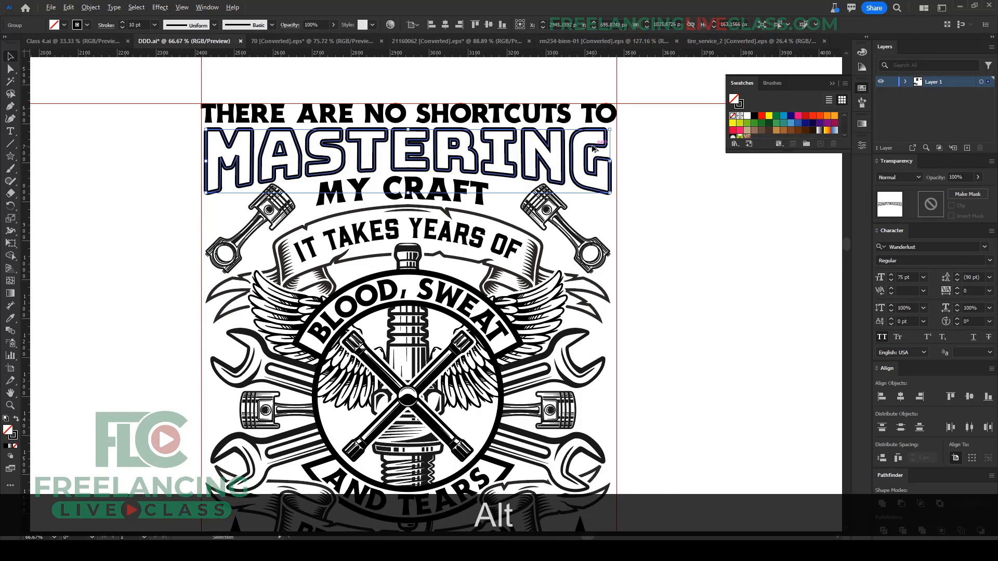
pyautogui.scroll(3, 603, 139)
pyautogui.moveTo(654, 194); pyautogui.dragTo(657, 195)
pyautogui.scroll(-4, 666, 226)
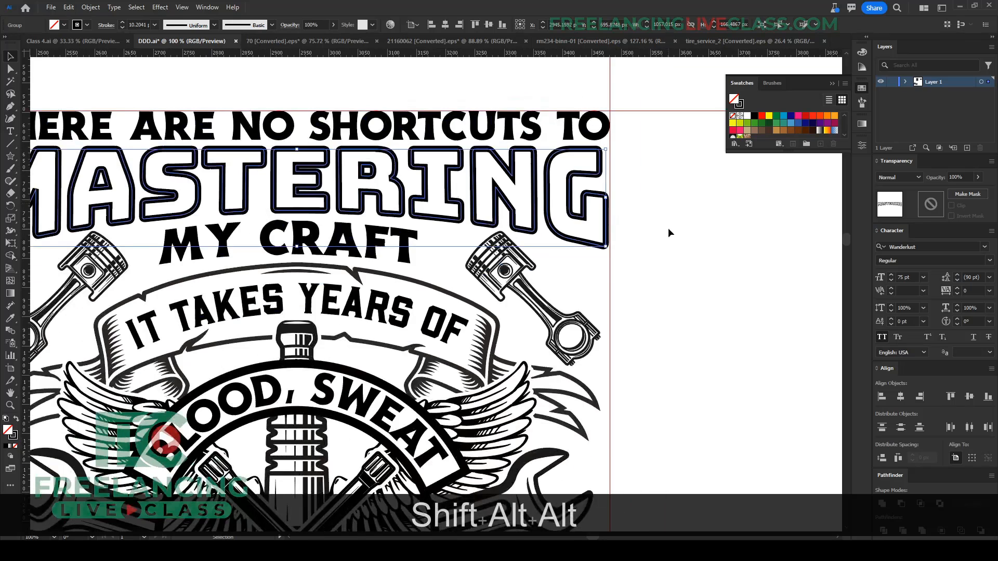
pyautogui.click(580, 223)
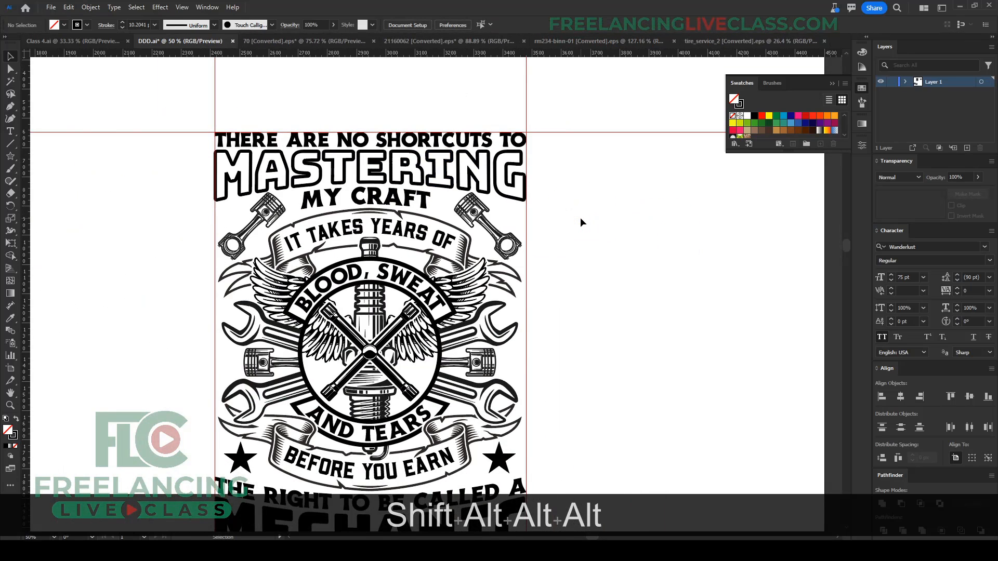
pyautogui.press('F10')
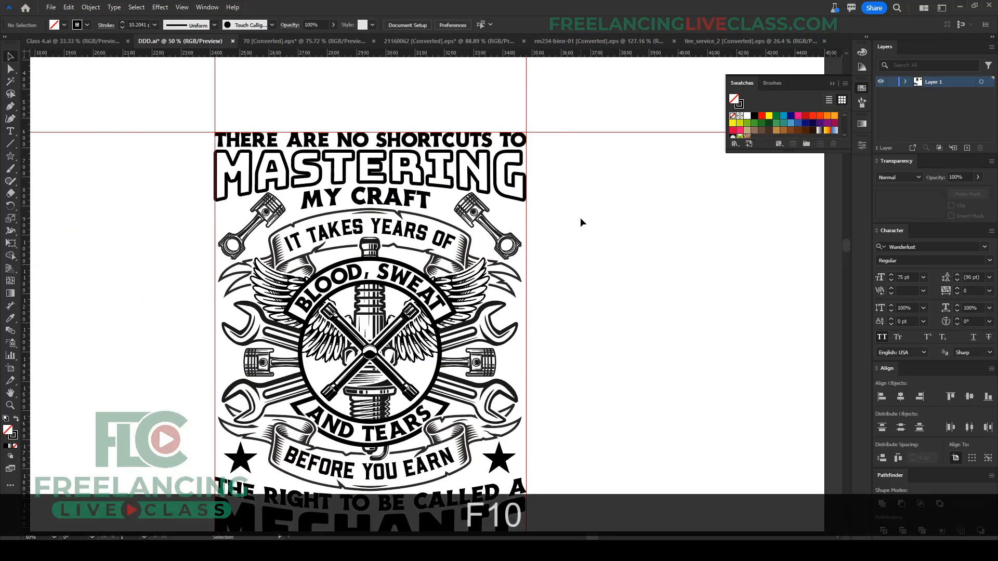
# Step: Thin the MASTERING outline's stroke to 7 pt and rescale the word so its left edge fits the vertical guide
pyautogui.click(472, 180)
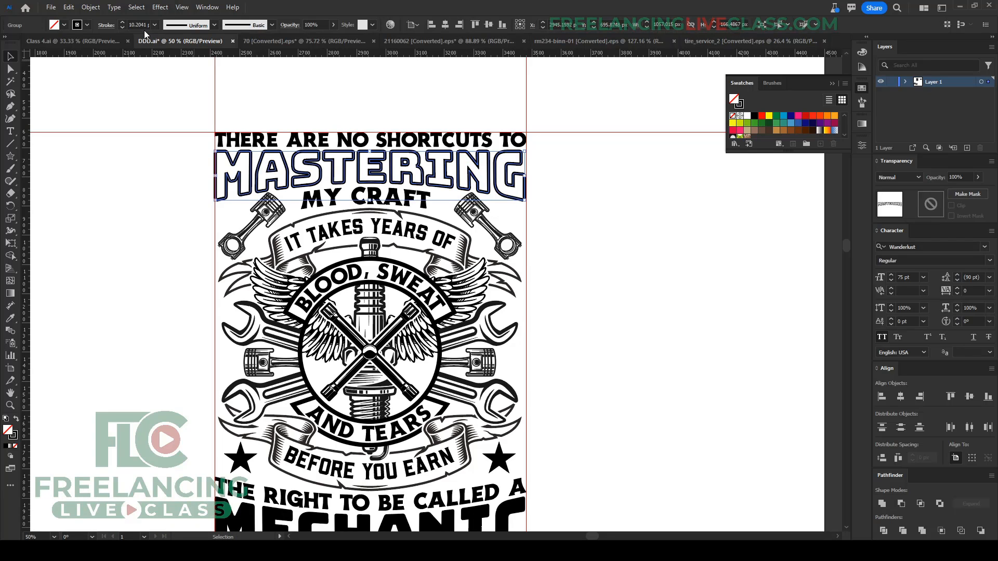
pyautogui.scroll(-2, 142, 26)
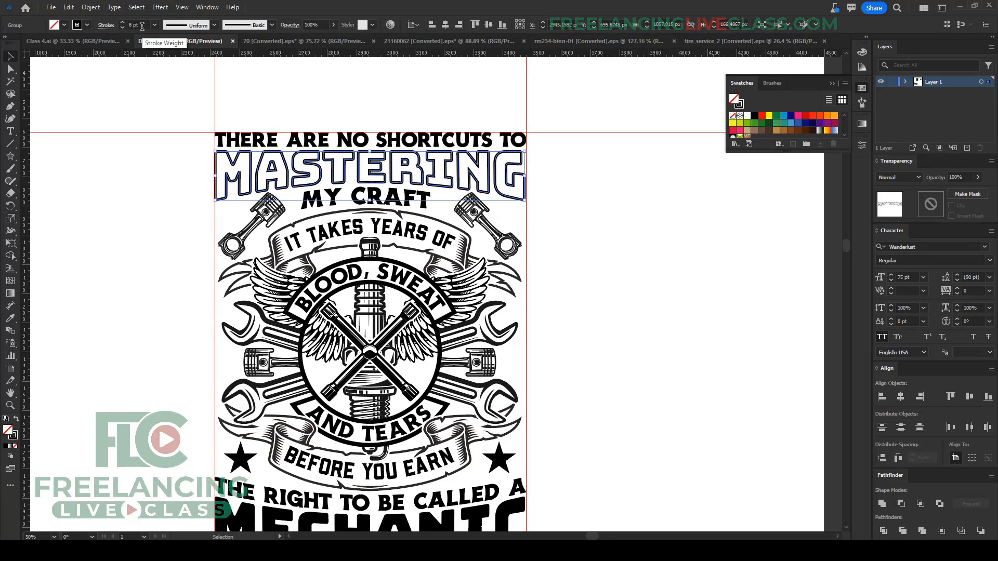
pyautogui.scroll(4, 228, 175)
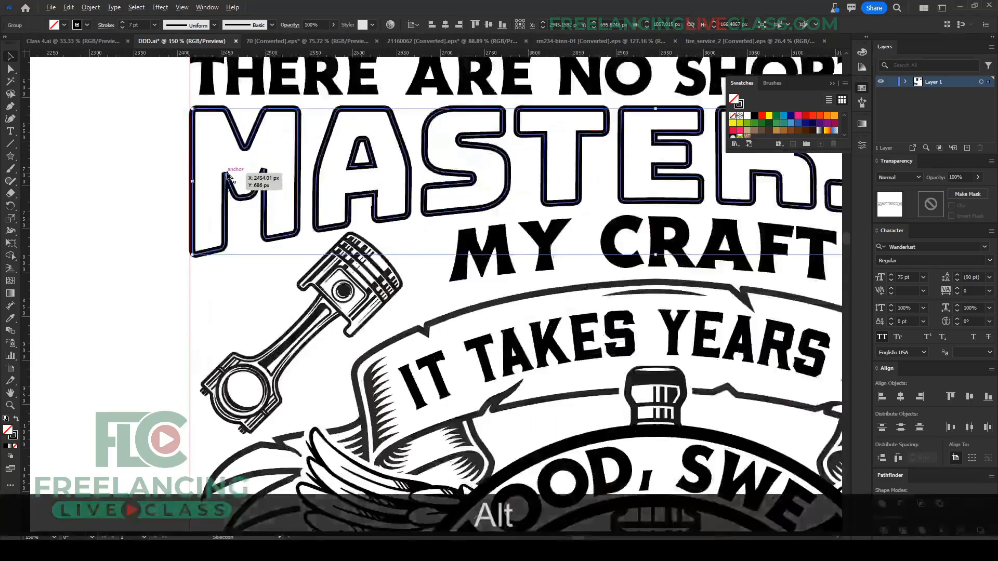
pyautogui.moveTo(183, 184); pyautogui.dragTo(185, 184)
pyautogui.scroll(-2, 364, 206)
pyautogui.scroll(-2, 364, 205)
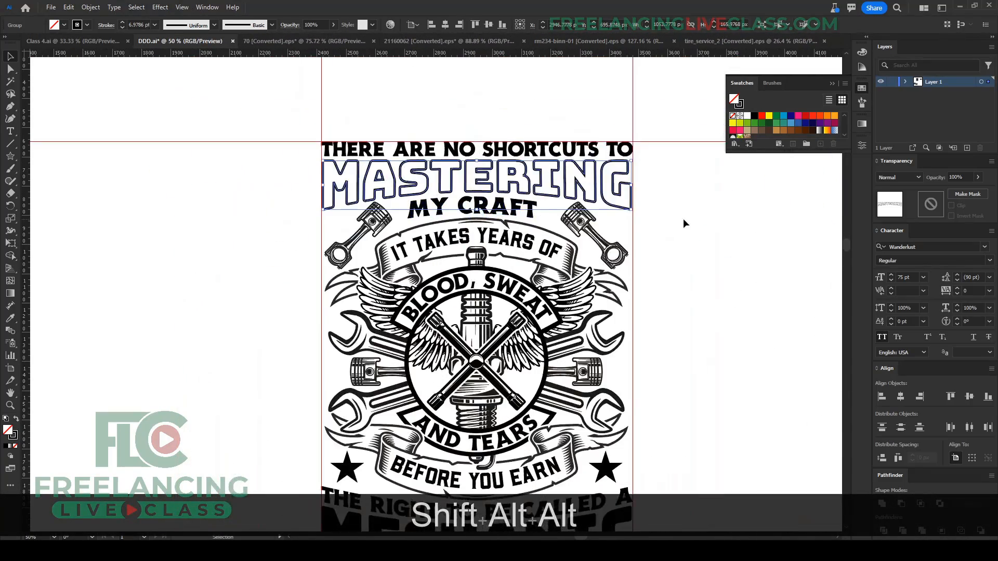
pyautogui.click(684, 222)
# Step: Paste a copy of the MASTERING outline behind the original, swap its stroke to a fill and colour it red
pyautogui.scroll(1, 581, 186)
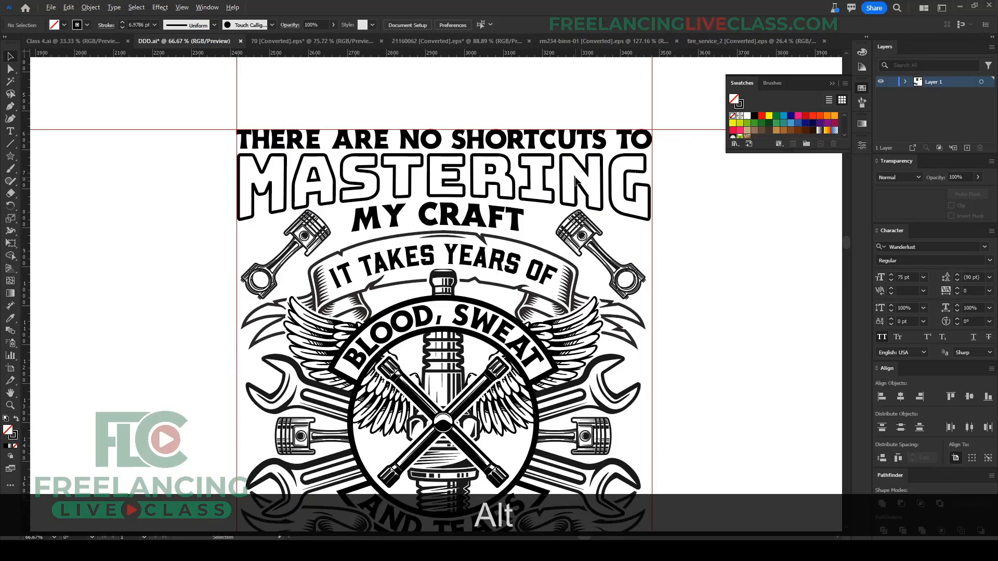
pyautogui.keyDown('alt'); pyautogui.click(546, 184); pyautogui.keyUp('alt')
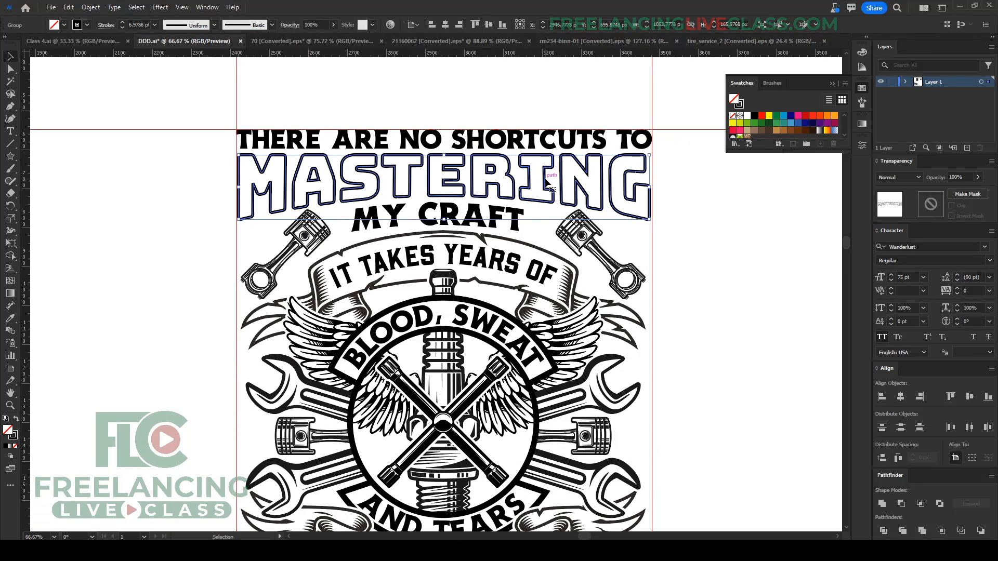
pyautogui.hotkey('ctrl', 'c')
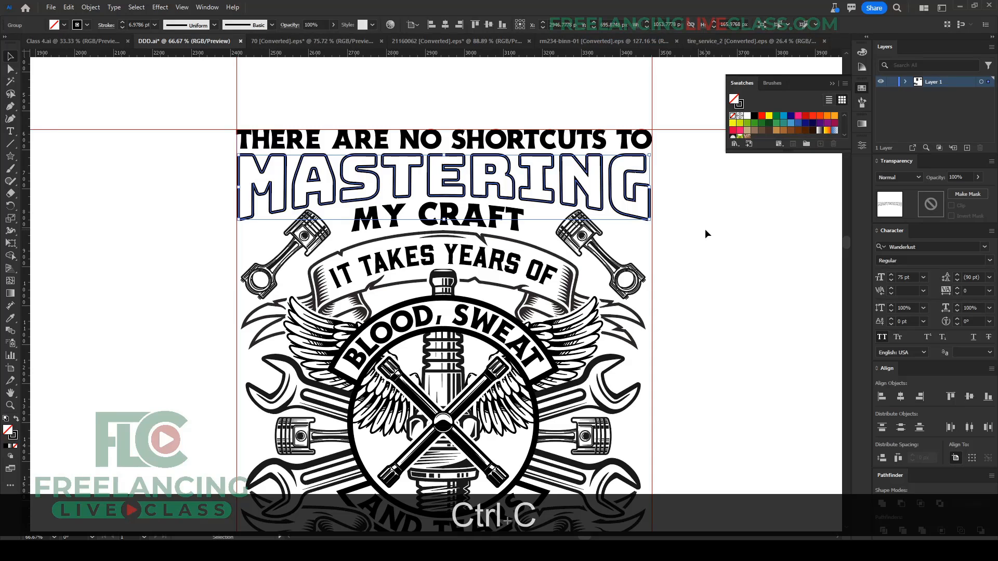
pyautogui.hotkey('ctrl', 'b')
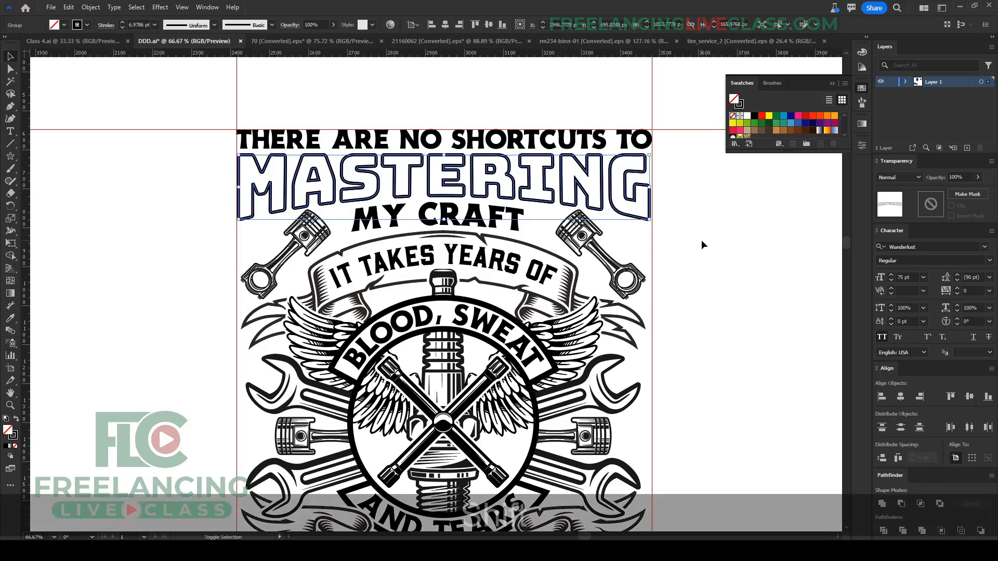
pyautogui.hotkey('shift', 'x')
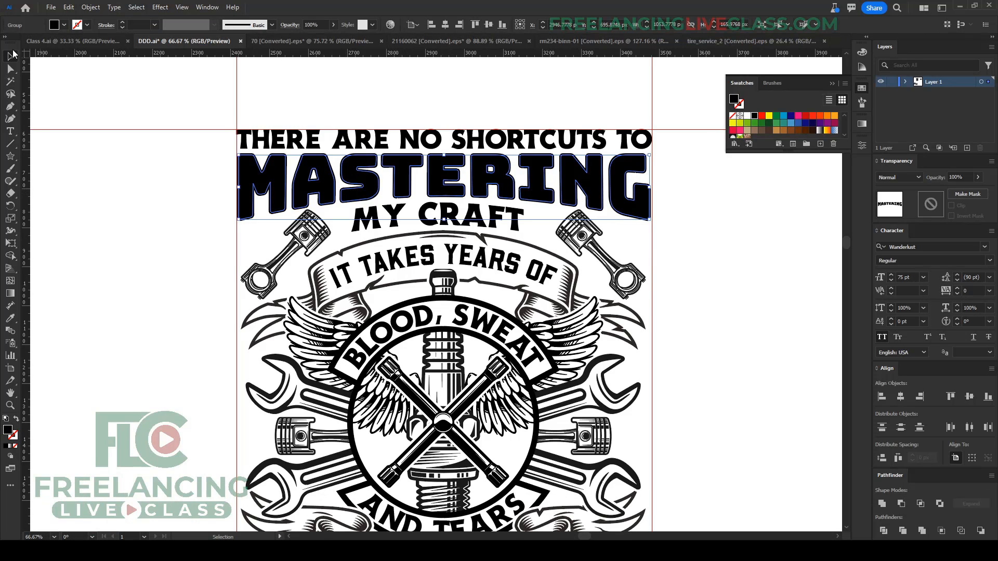
pyautogui.click(805, 119)
pyautogui.click(675, 249)
# Step: Move the MASTERING outline and the red fill behind it out of place in turn, undoing each move
pyautogui.scroll(4, 640, 183)
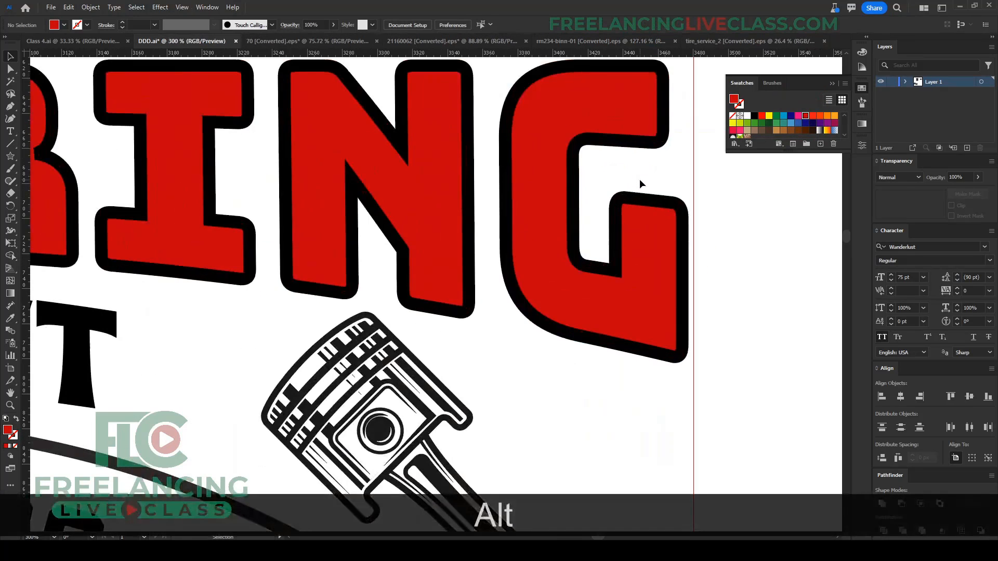
pyautogui.click(634, 202)
pyautogui.moveTo(633, 202); pyautogui.dragTo(575, 285)
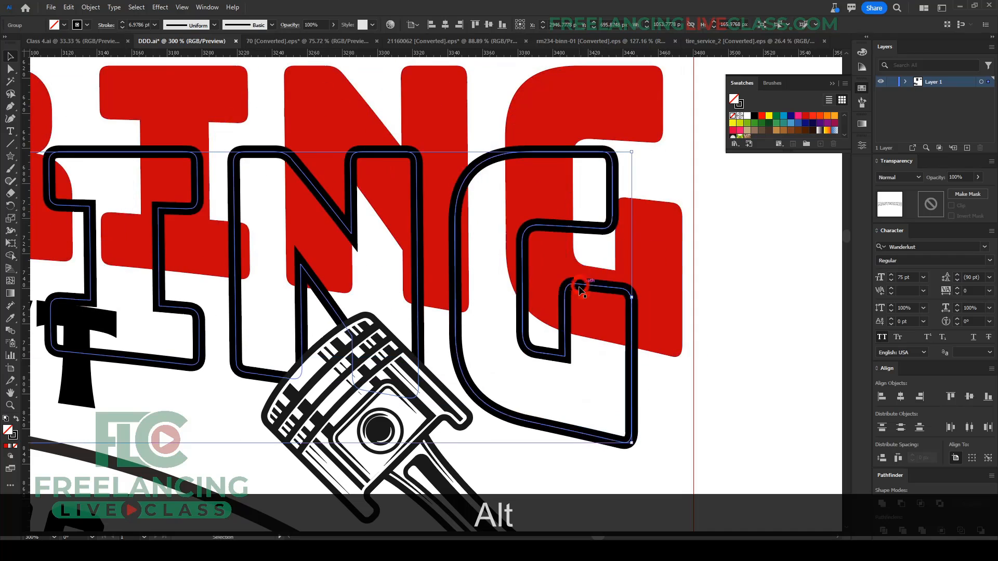
pyautogui.hotkey('ctrl', 'z')
pyautogui.click(647, 230)
pyautogui.moveTo(647, 230); pyautogui.dragTo(638, 314)
pyautogui.hotkey('ctrl', 'z')
pyautogui.click(778, 274)
# Step: Apply the MASTERING outline's appearance to the MECHANIC text with the Eyedropper tool
pyautogui.scroll(-1, 534, 253)
pyautogui.scroll(-5, 534, 253)
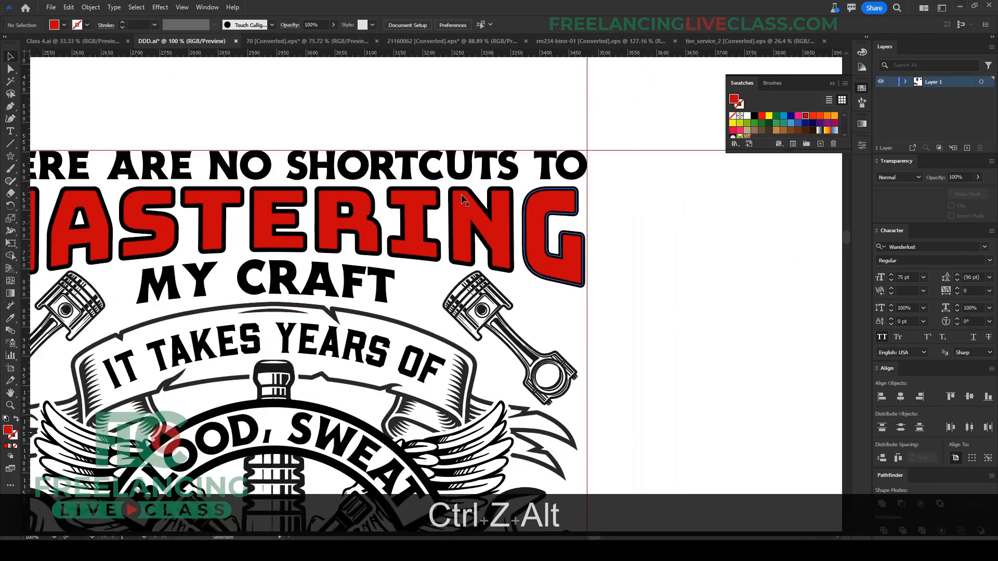
pyautogui.scroll(-3, 435, 178)
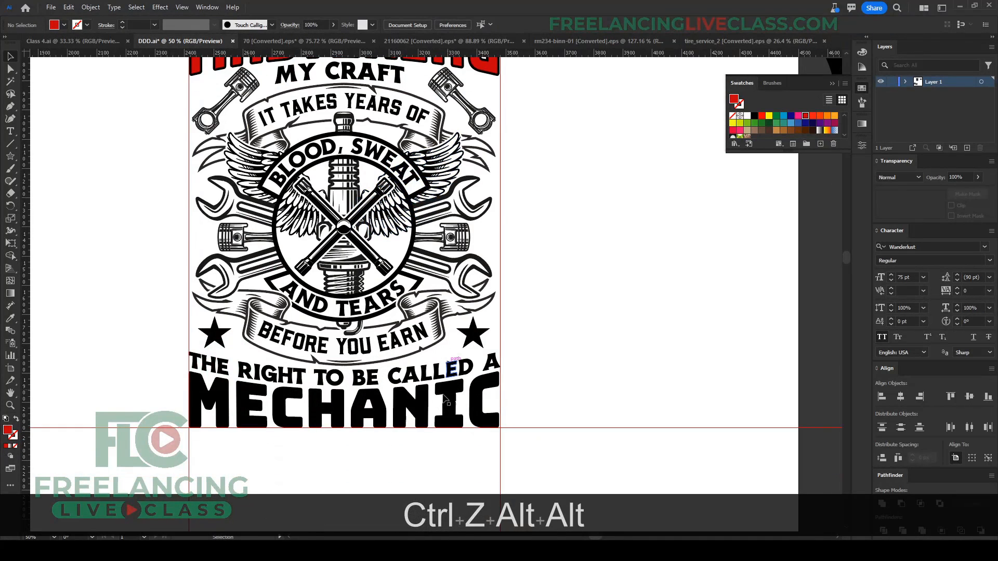
pyautogui.click(415, 410)
pyautogui.scroll(1, 416, 412)
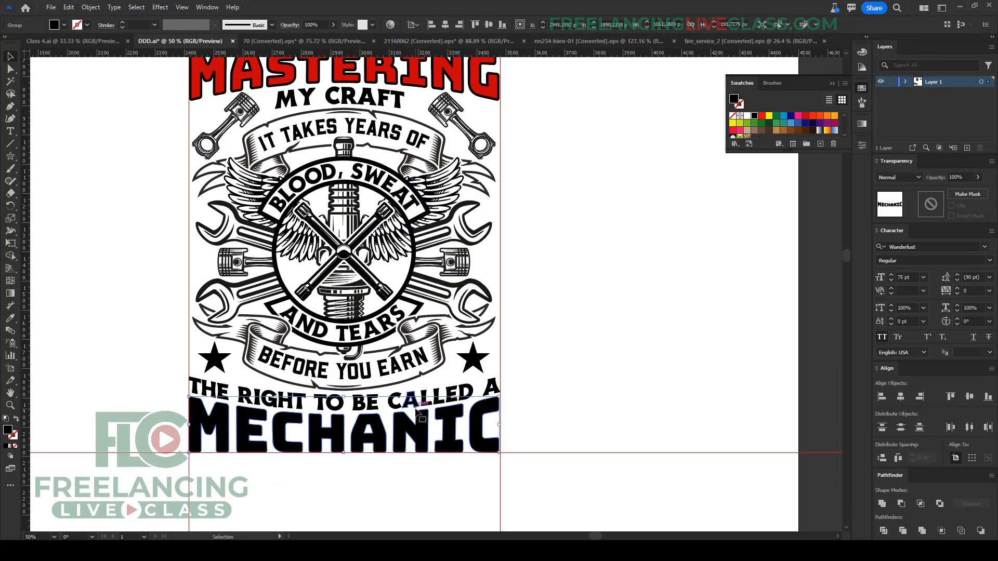
pyautogui.press('i')
pyautogui.click(473, 93)
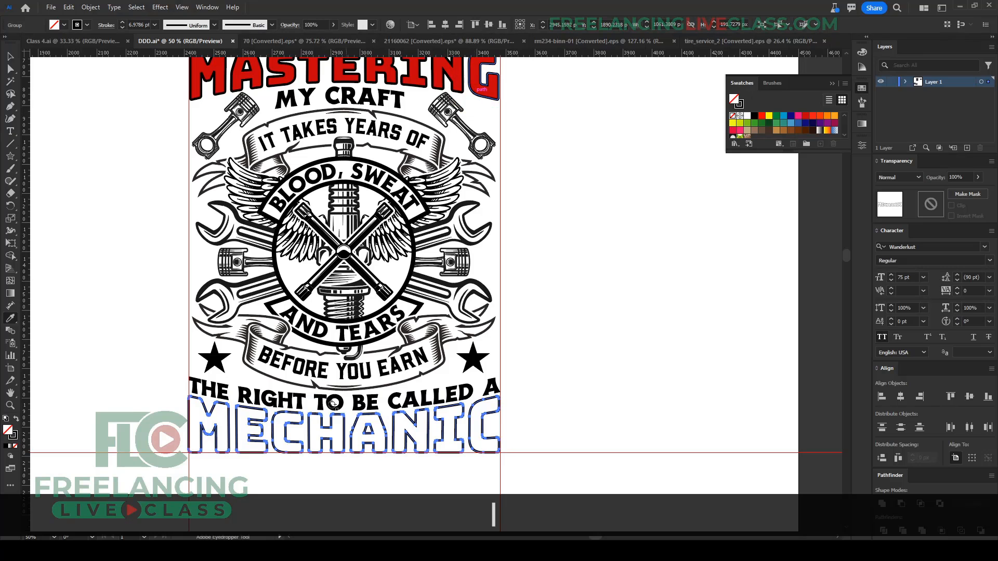
pyautogui.press('v')
# Step: Scale the outlined MECHANIC text down slightly so its stroke fits between the vertical guides
pyautogui.keyDown('alt'); pyautogui.scroll(3, 232, 469); pyautogui.keyUp('alt')
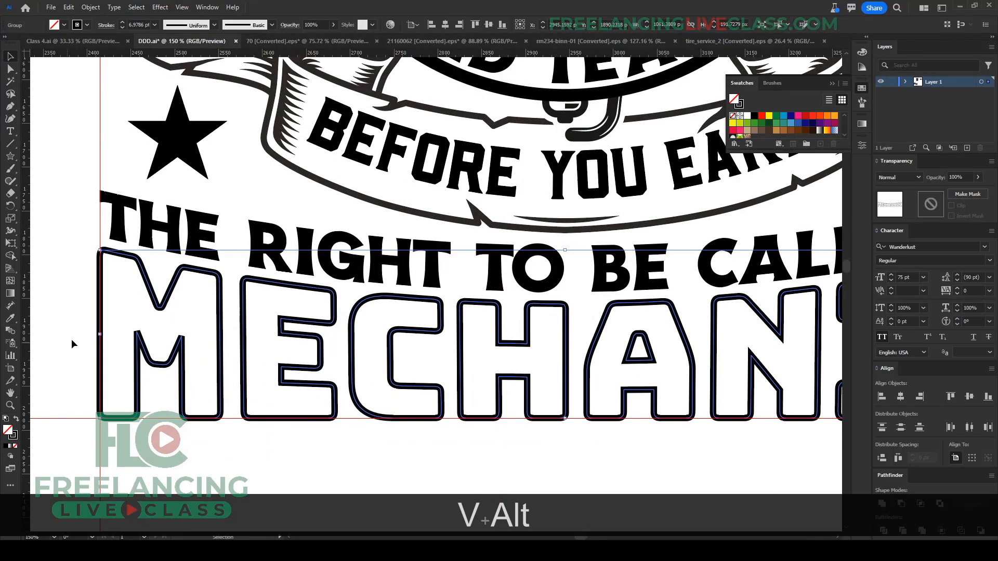
pyautogui.keyDown('shift'); pyautogui.moveTo(100, 335); pyautogui.dragTo(104, 334); pyautogui.keyUp('shift')
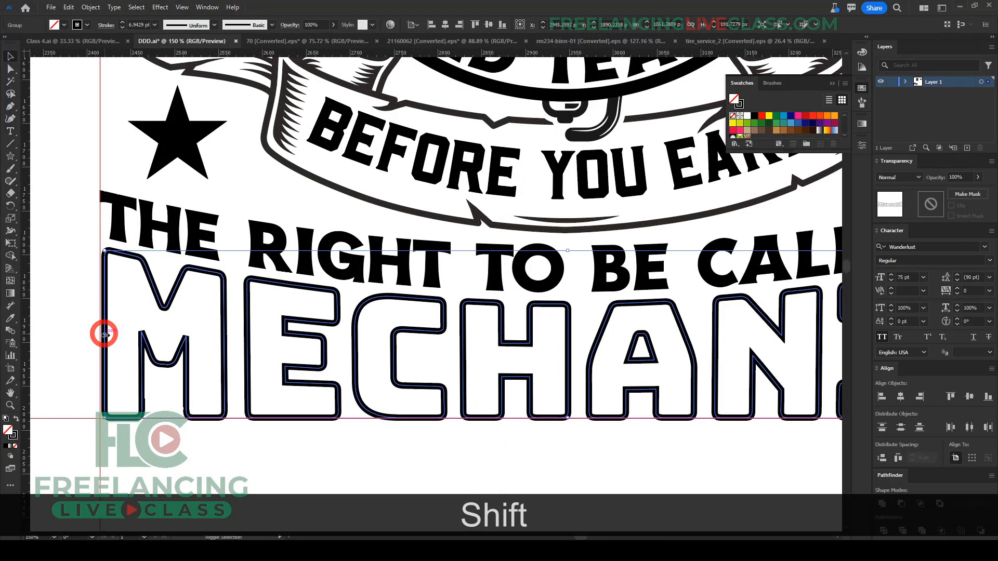
pyautogui.keyDown('alt'); pyautogui.scroll(-2, 107, 334); pyautogui.keyUp('alt')
pyautogui.keyDown('alt'); pyautogui.scroll(2, 744, 351); pyautogui.keyUp('alt')
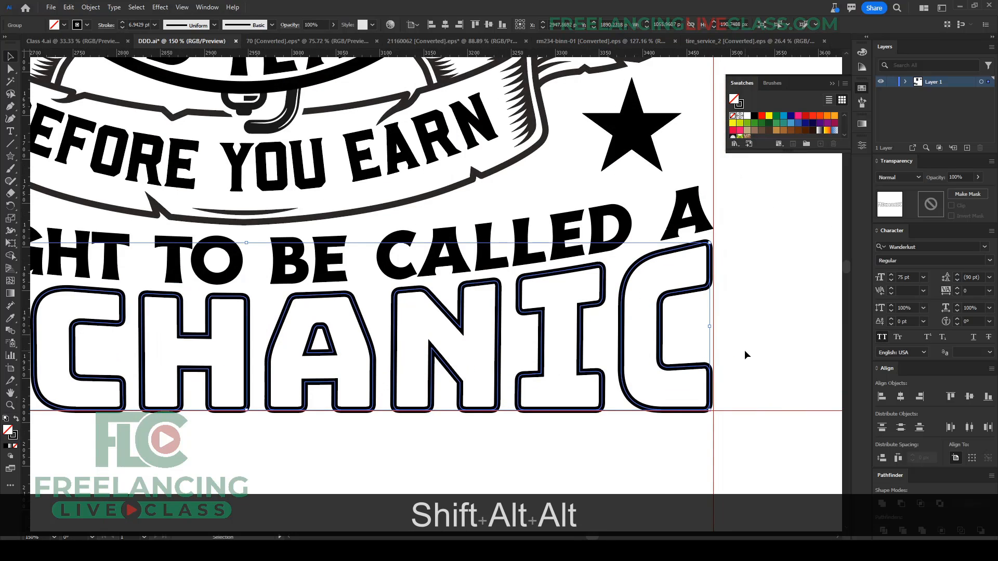
pyautogui.keyDown('alt'); pyautogui.scroll(-1, 566, 326); pyautogui.keyUp('alt')
pyautogui.keyDown('alt'); pyautogui.scroll(-1, 565, 326); pyautogui.keyUp('alt')
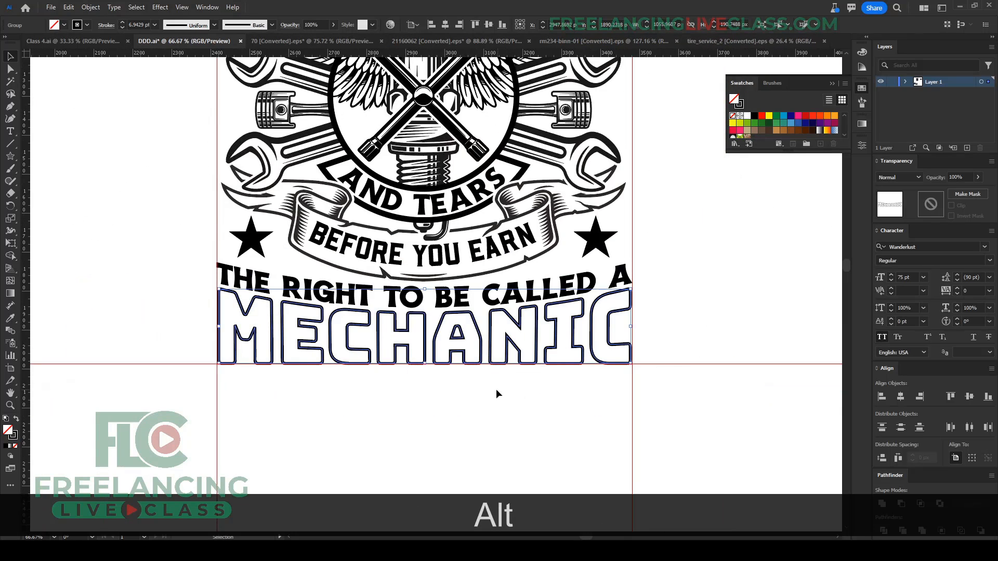
# Step: Paste a copy of the MECHANIC outline behind the original, swap its stroke to a fill and colour it red
pyautogui.hotkey('ctrl', 'c')
pyautogui.hotkey('ctrl', 'b')
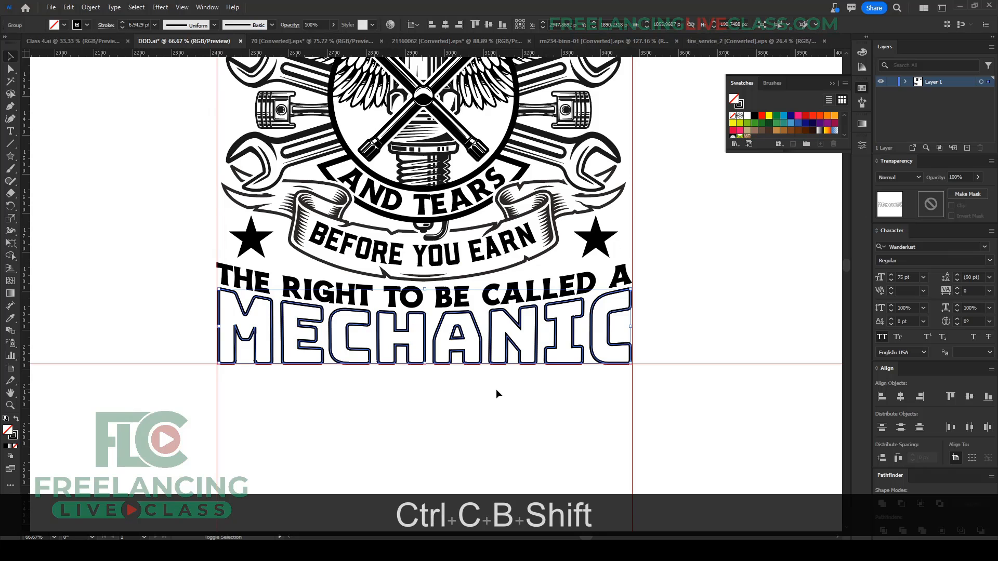
pyautogui.hotkey('shift', 'x')
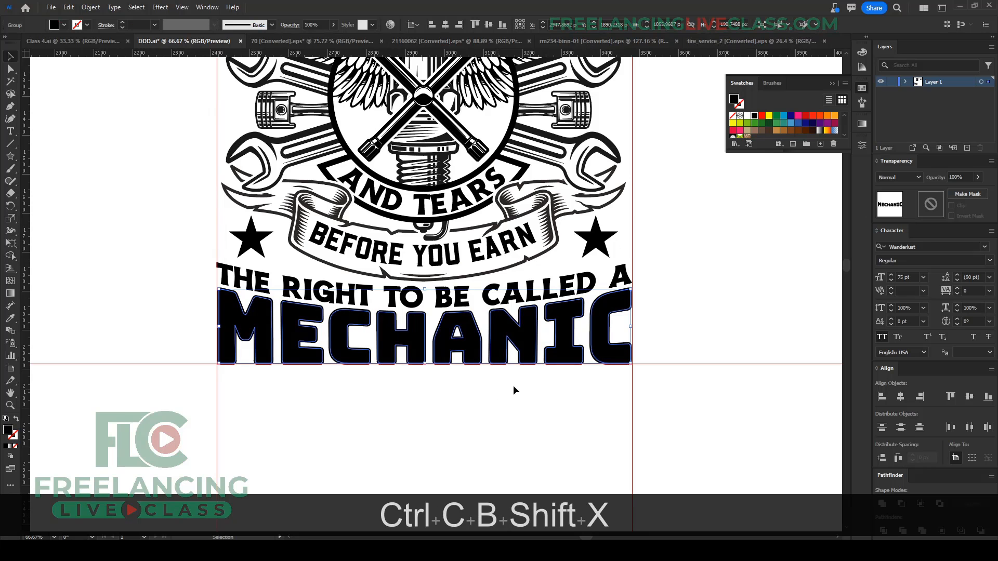
pyautogui.click(806, 116)
pyautogui.click(494, 426)
pyautogui.keyDown('alt'); pyautogui.scroll(-1, 682, 312); pyautogui.keyUp('alt')
pyautogui.scroll(4, 682, 312)
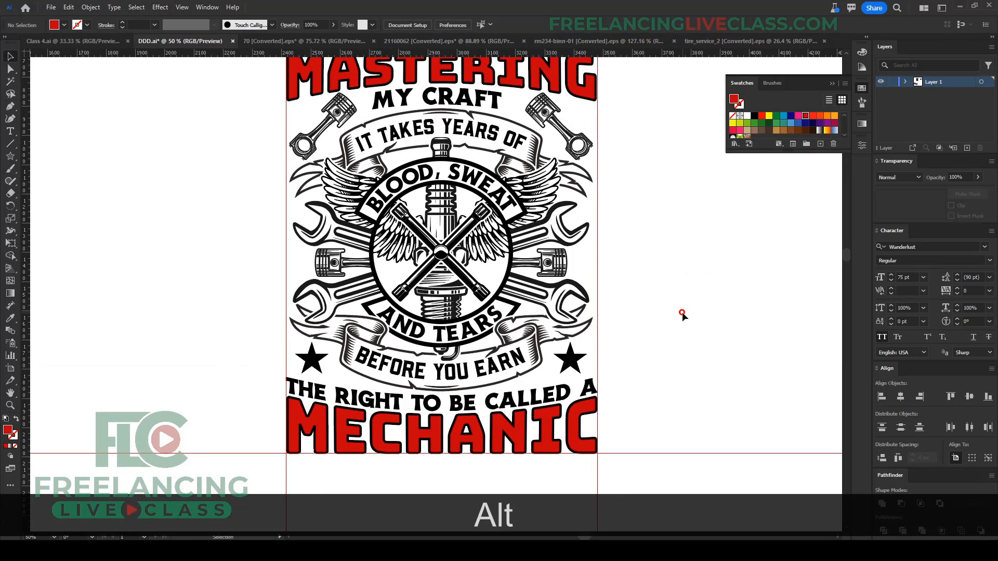
# Step: Draw a red rectangle about 932 by 147 px on the empty artboard area beside the design
pyautogui.keyDown('alt'); pyautogui.scroll(3, 577, 134); pyautogui.keyUp('alt')
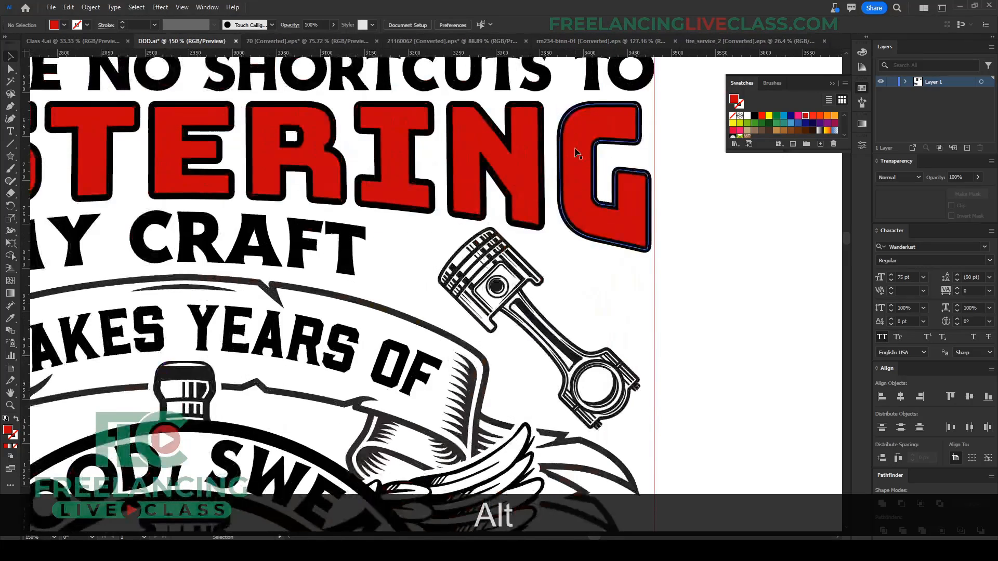
pyautogui.click(577, 154)
pyautogui.keyDown('alt'); pyautogui.scroll(-1, 577, 153); pyautogui.keyUp('alt')
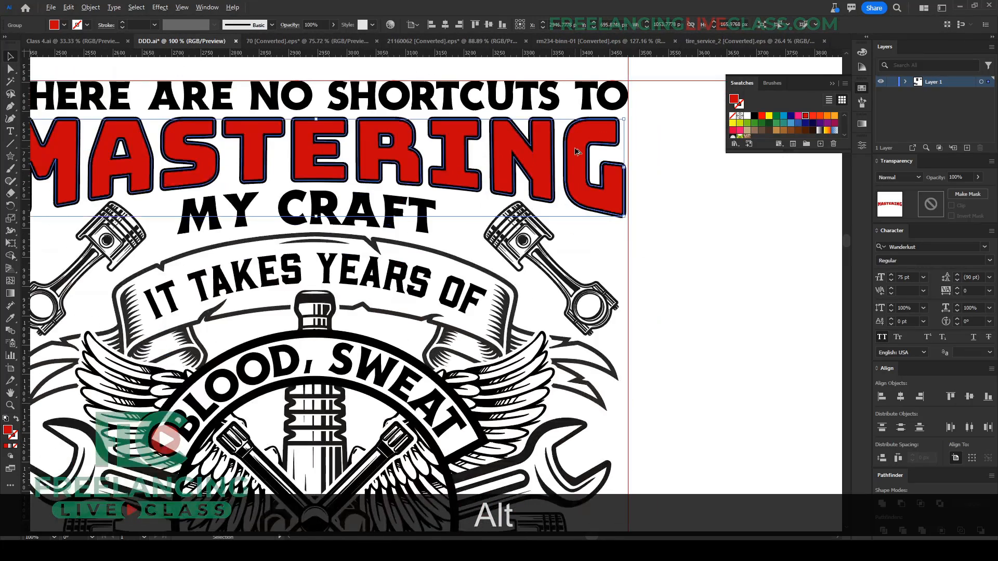
pyautogui.keyDown('alt'); pyautogui.scroll(-1, 549, 234); pyautogui.keyUp('alt')
pyautogui.click(718, 264)
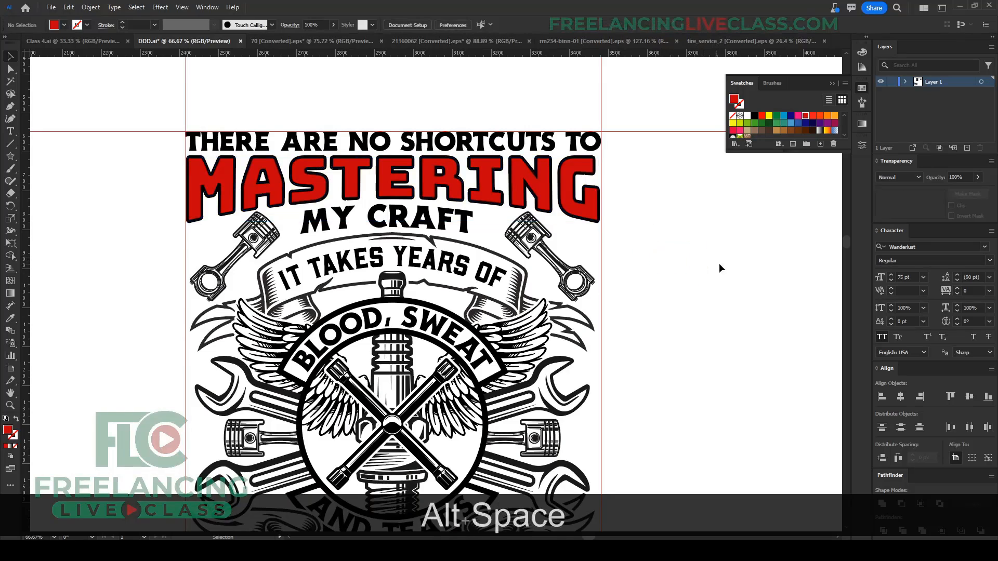
pyautogui.moveTo(719, 264); pyautogui.dragTo(444, 242)
pyautogui.moveTo(499, 259); pyautogui.dragTo(479, 253)
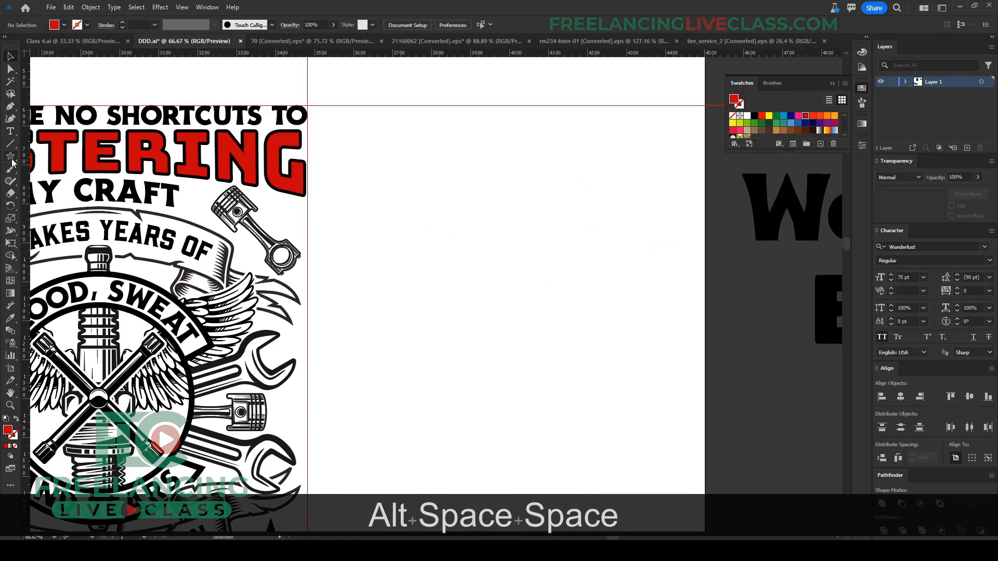
pyautogui.click(10, 156)
pyautogui.click(56, 156)
pyautogui.moveTo(333, 211); pyautogui.dragTo(698, 270)
pyautogui.press('v')
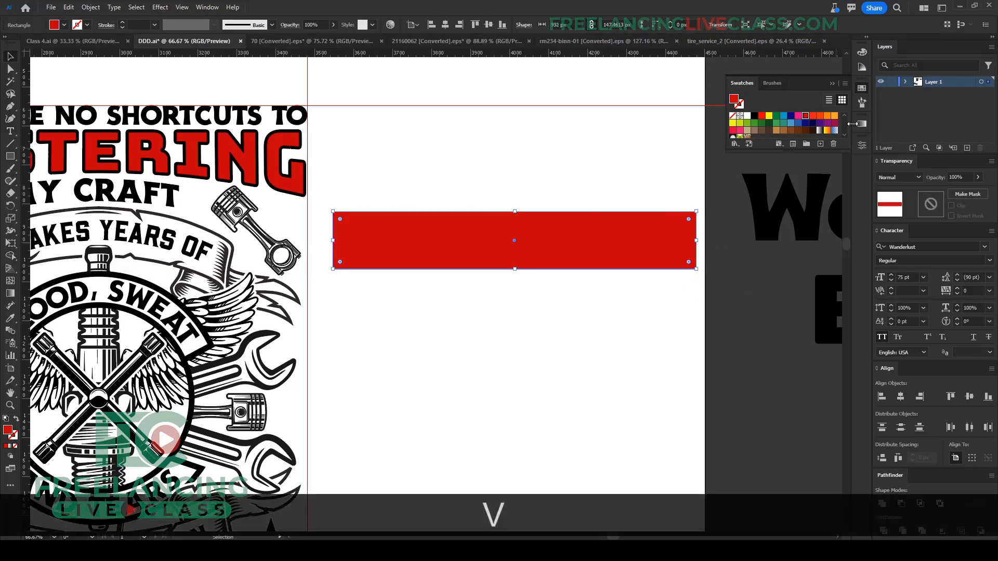
# Step: Fill the rectangle with a linear white-to-black gradient running vertically from white at its upper edge to black below
pyautogui.click(866, 124)
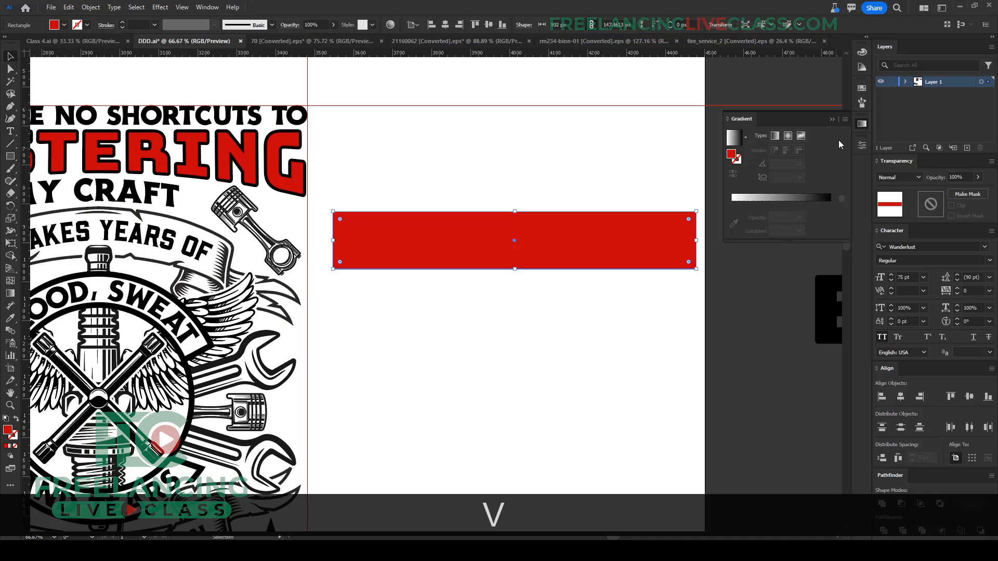
pyautogui.click(790, 197)
pyautogui.press('g')
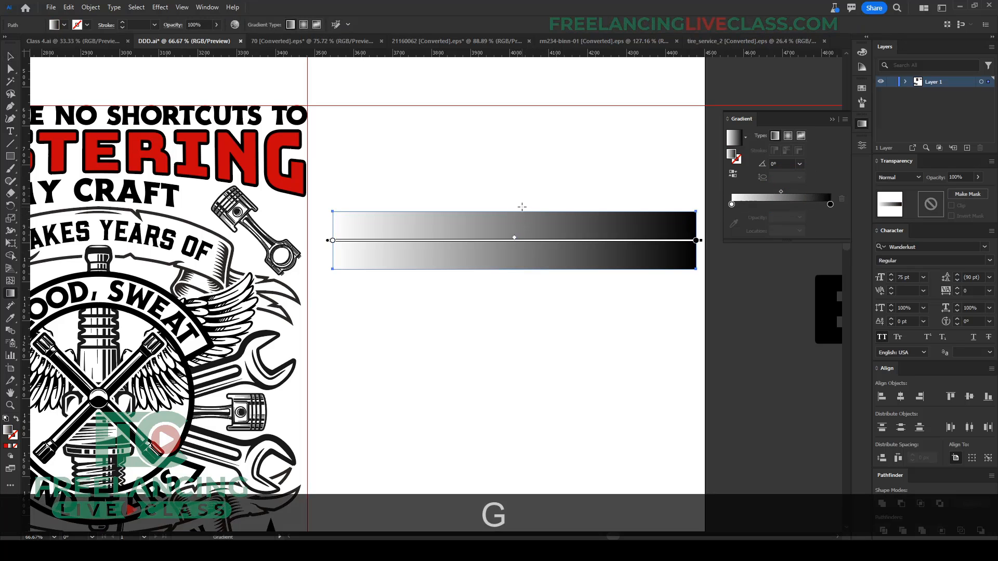
pyautogui.moveTo(520, 209); pyautogui.dragTo(515, 257)
pyautogui.click(532, 306)
pyautogui.press('v')
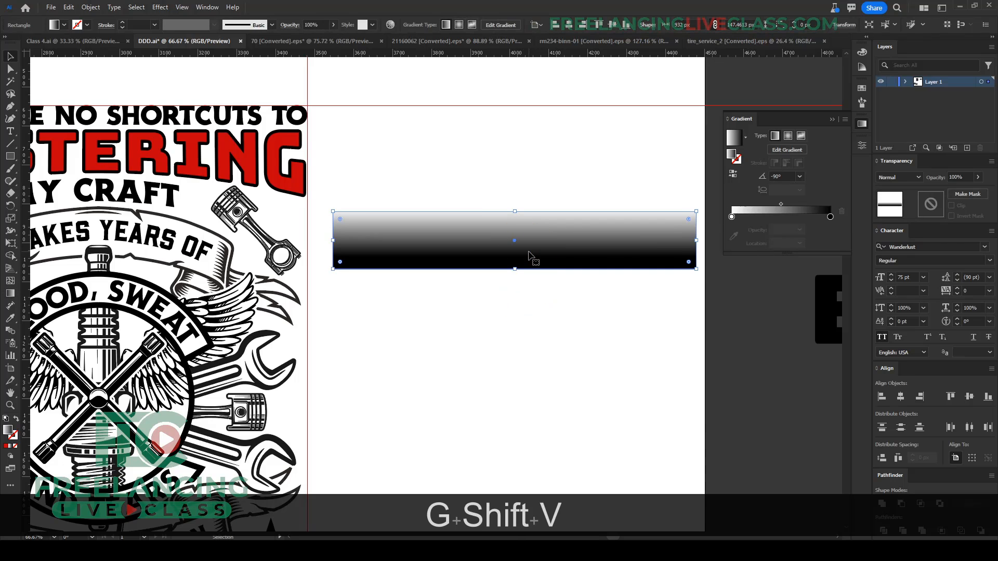
# Step: Apply the Color Halftone effect to the gradient rectangle with the screen angles of all four channels set to 50
pyautogui.click(160, 7)
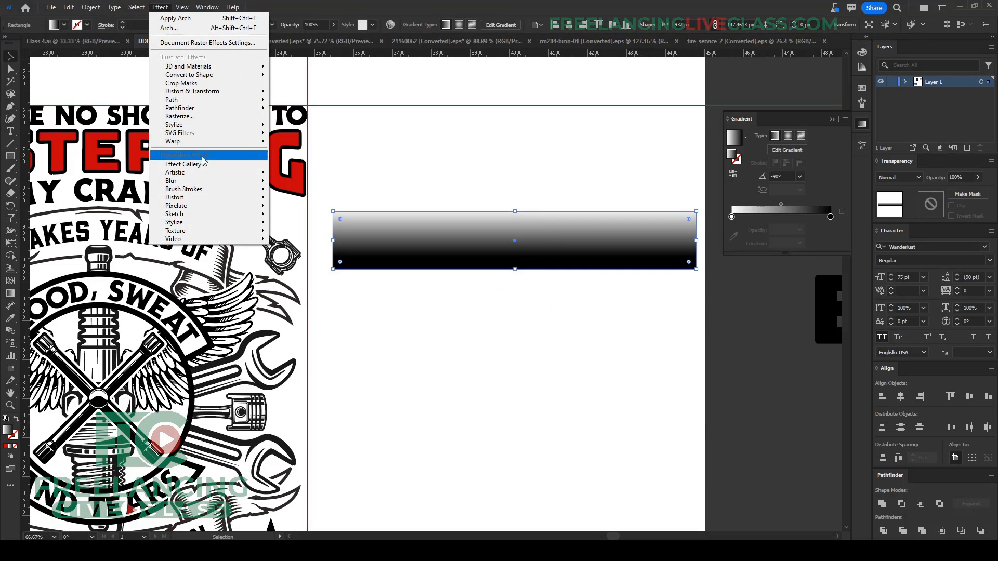
pyautogui.moveTo(201, 198)
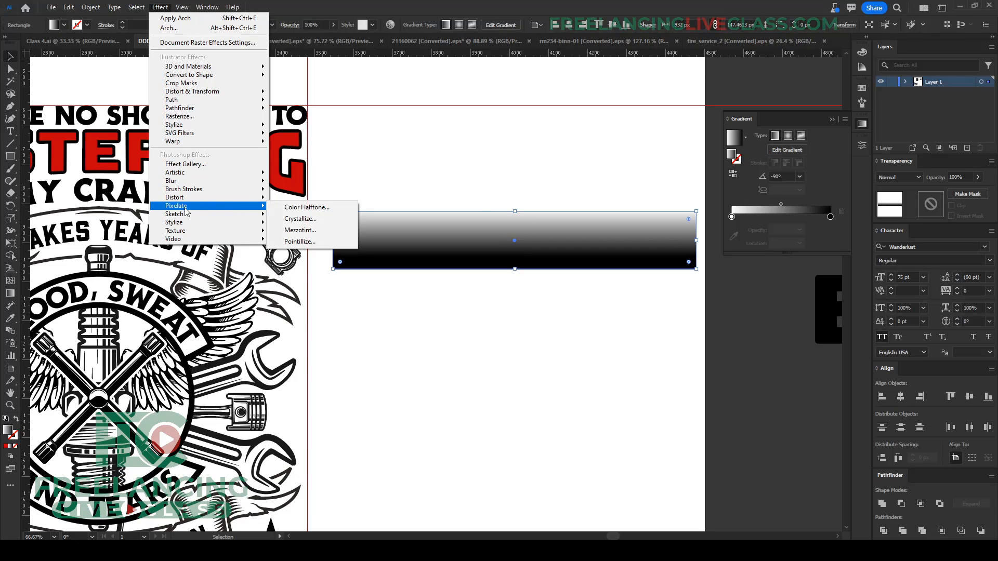
pyautogui.click(306, 208)
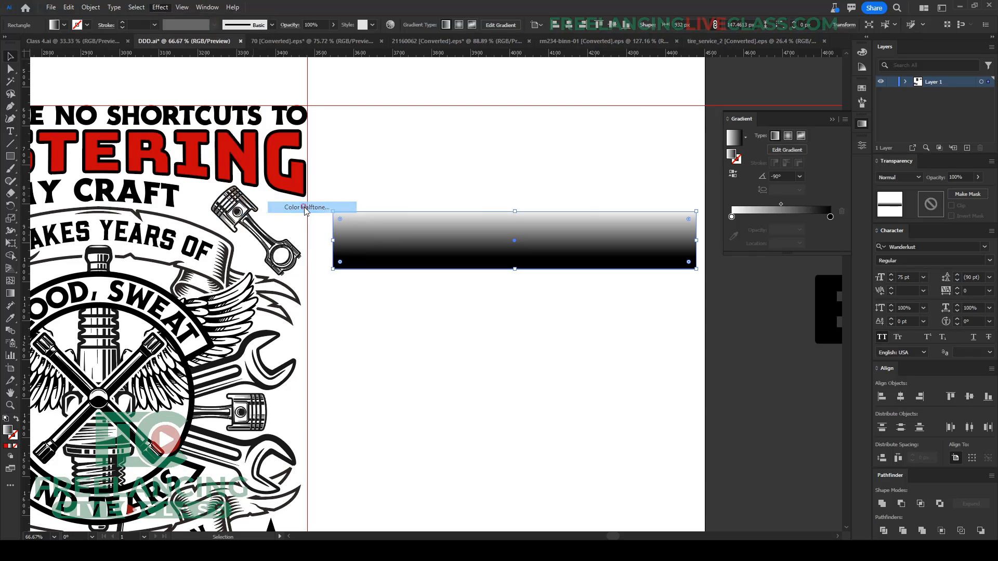
pyautogui.moveTo(486, 146); pyautogui.dragTo(416, 84)
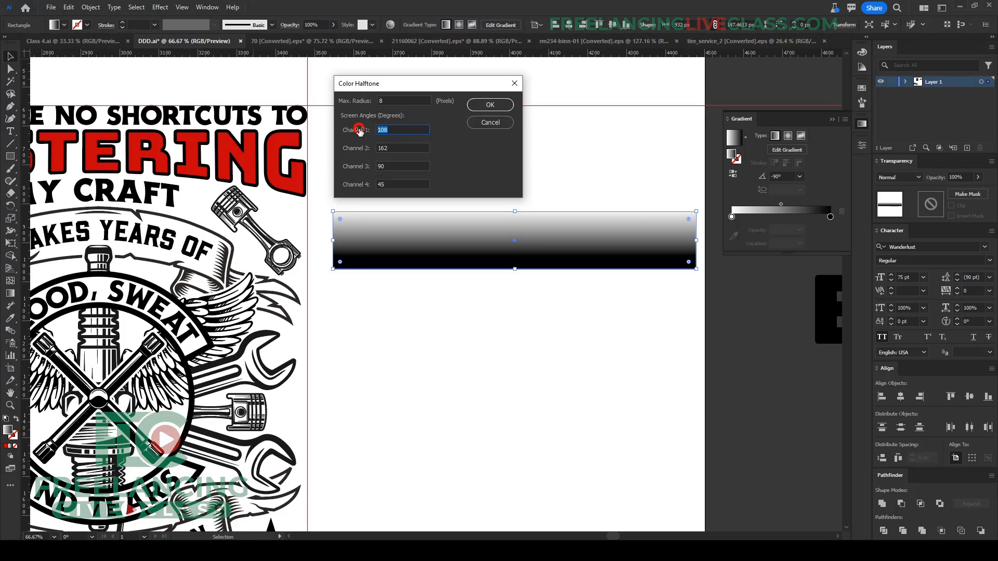
pyautogui.write('50')
pyautogui.press('Tab')
pyautogui.write('50')
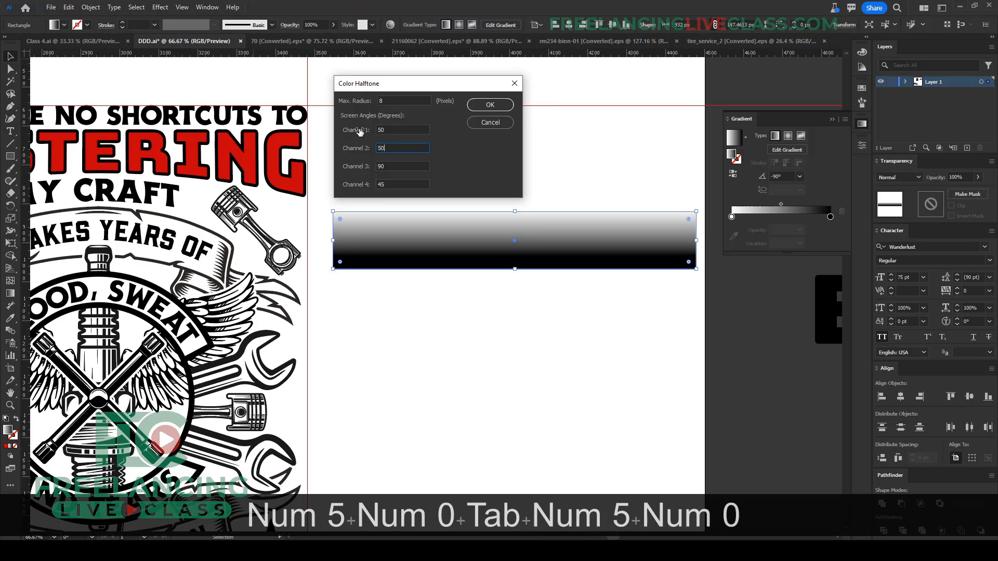
pyautogui.press('Tab')
pyautogui.write('0')
pyautogui.press('ctrl')
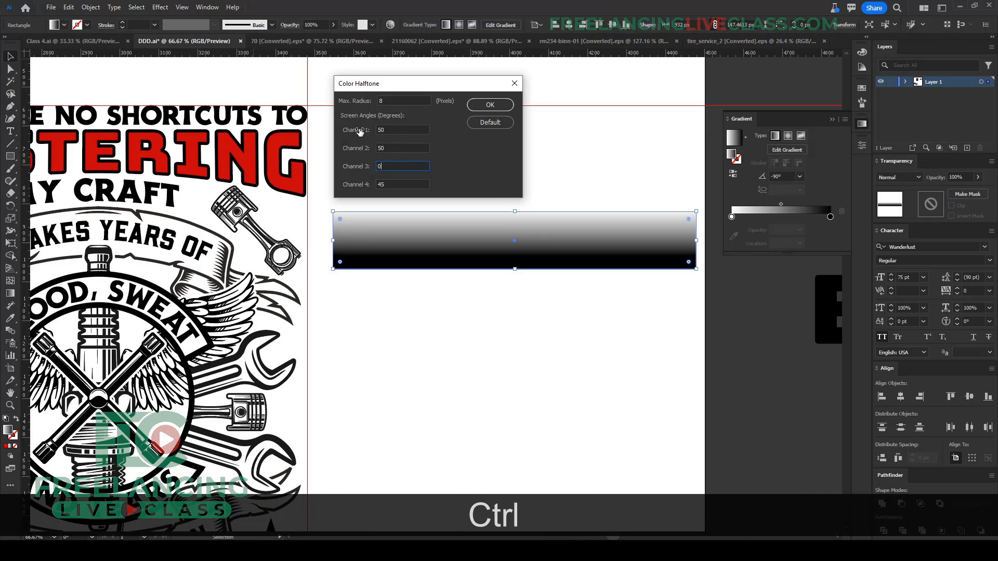
pyautogui.hotkey('ctrl', 'a')
pyautogui.write('50')
pyautogui.press('Tab')
pyautogui.write('50')
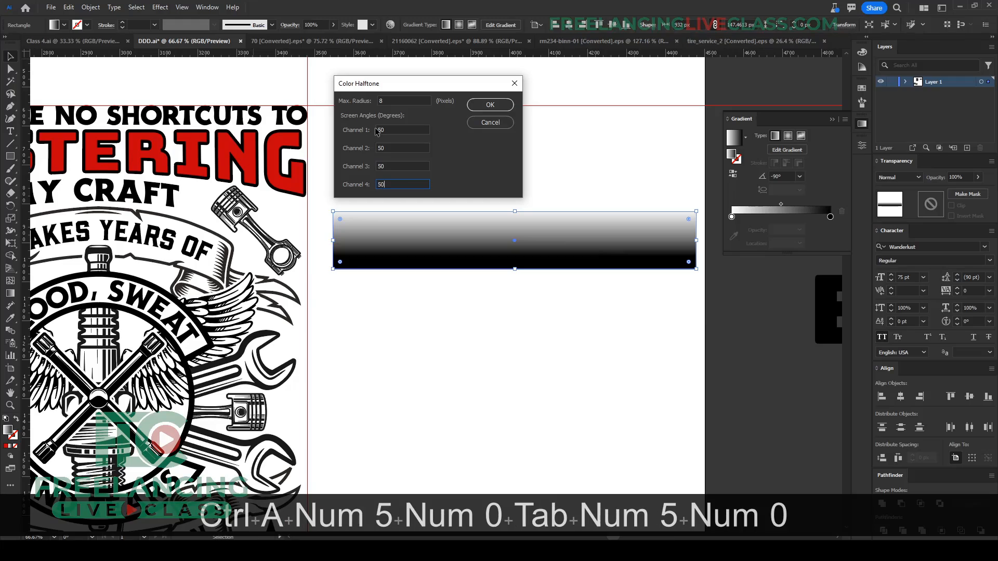
pyautogui.press('Return')
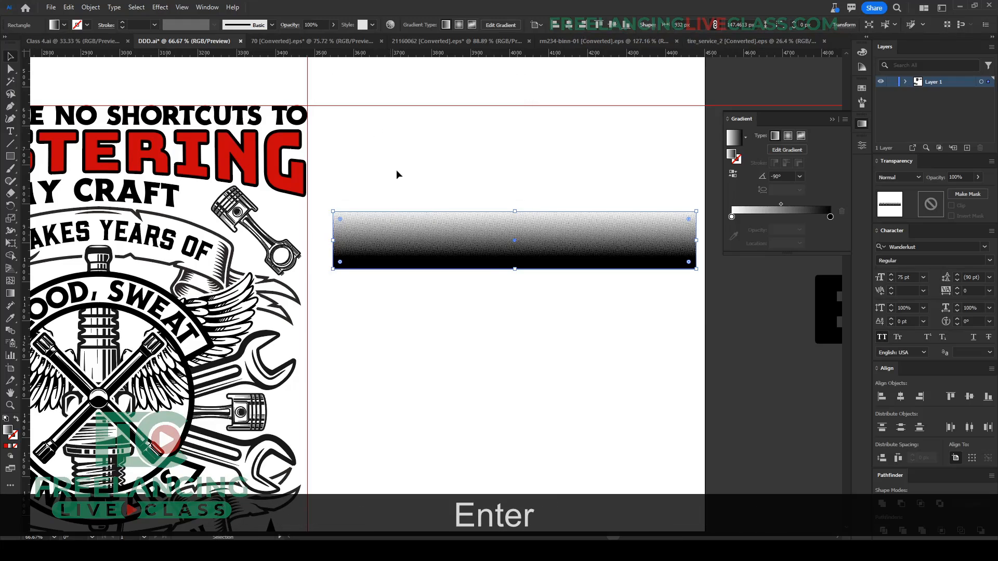
pyautogui.scroll(4, 493, 249)
pyautogui.scroll(-3, 492, 249)
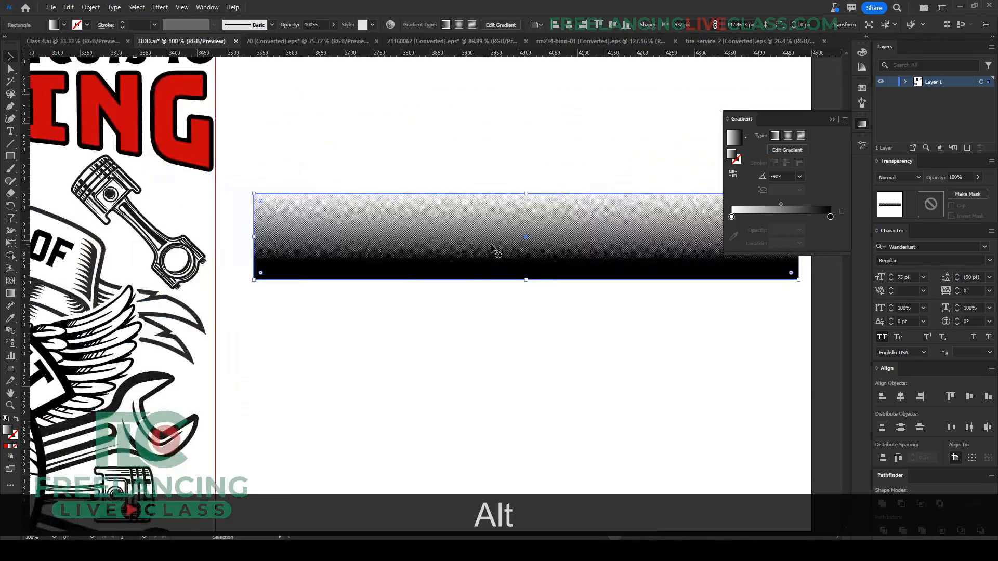
# Step: Undo the halftone and reapply Color Halftone to the rectangle with a maximum radius of 15 pixels
pyautogui.hotkey('ctrl', 'z')
pyautogui.click(160, 7)
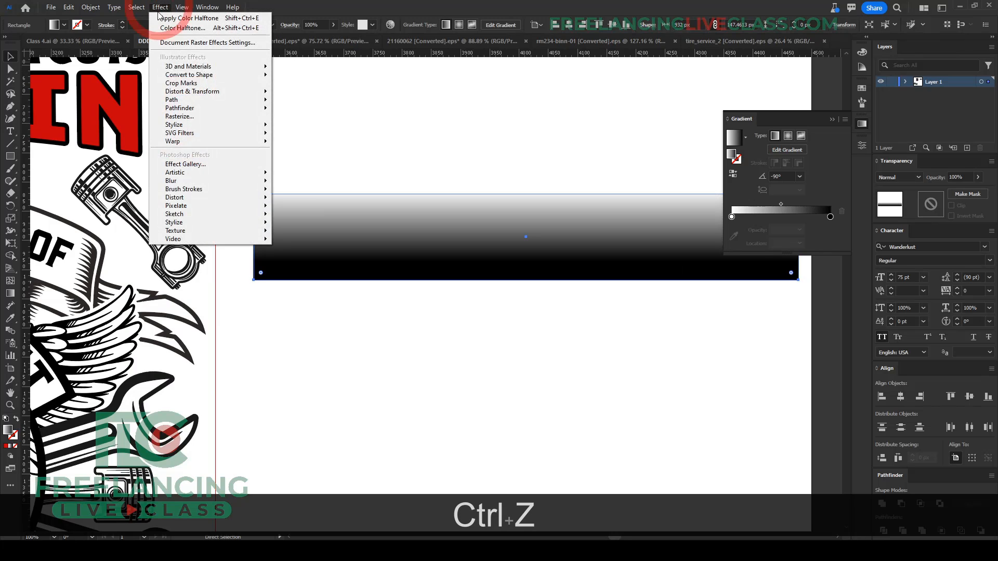
pyautogui.click(292, 208)
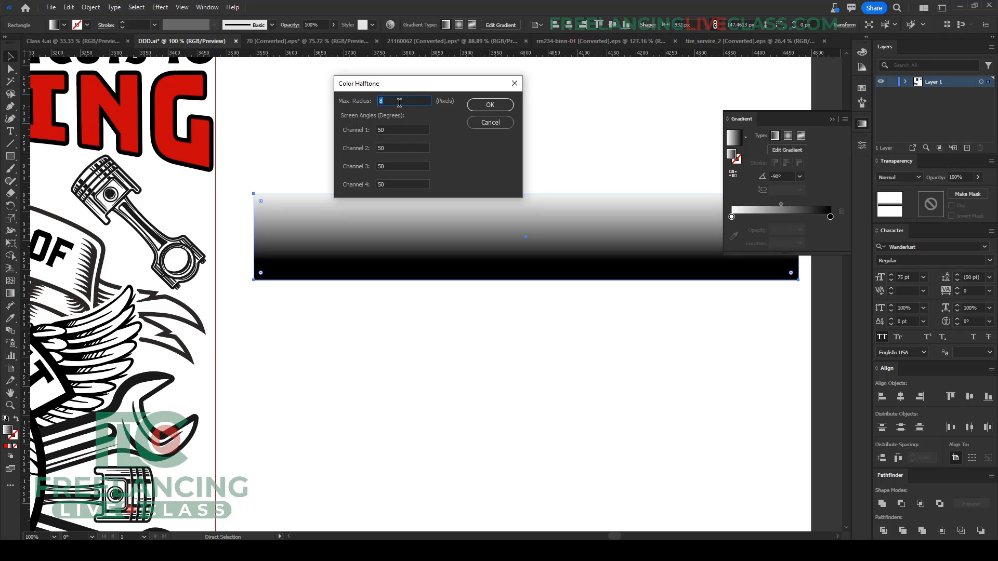
pyautogui.write('15')
pyautogui.press('Return')
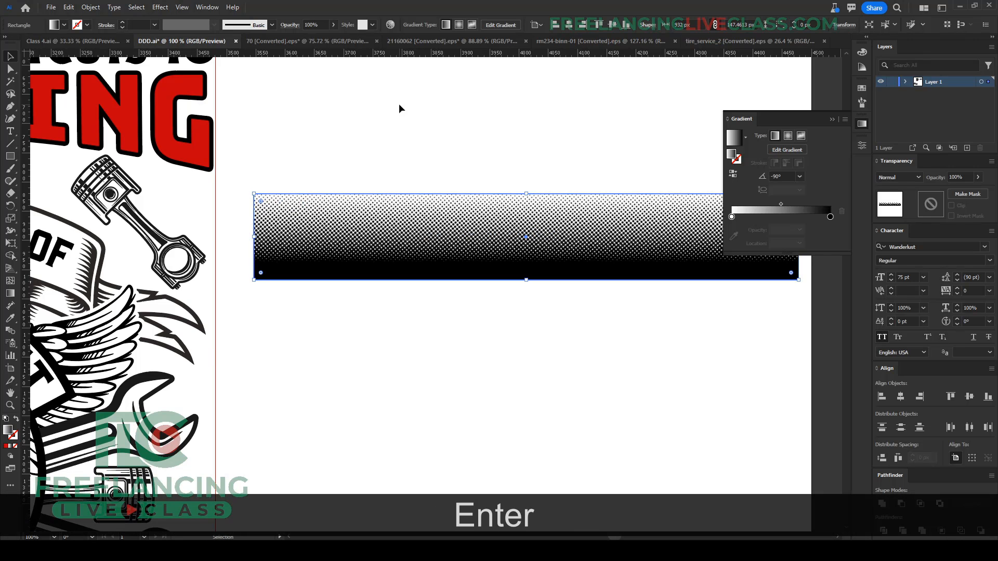
pyautogui.click(467, 149)
pyautogui.scroll(-2, 478, 298)
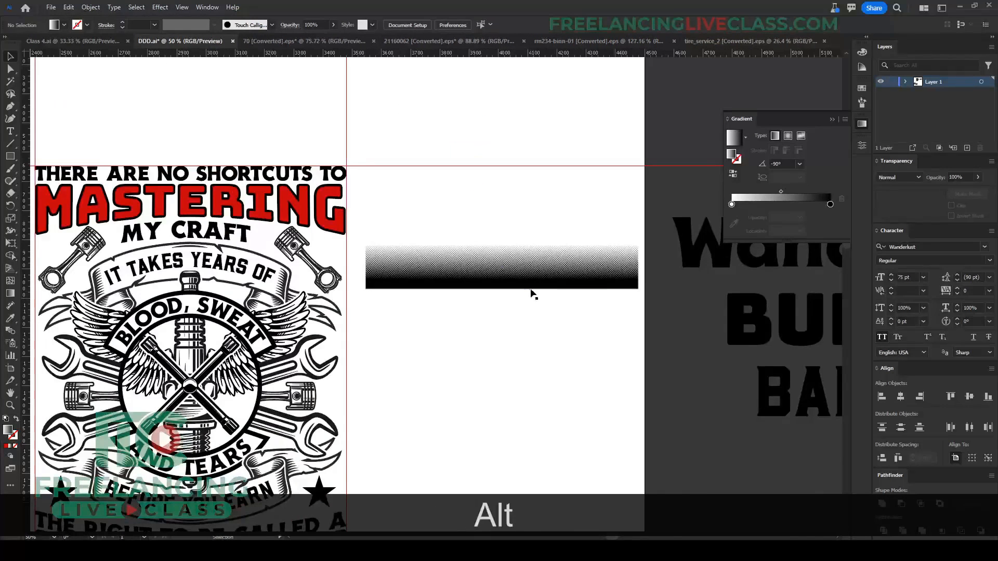
pyautogui.scroll(2, 503, 331)
pyautogui.scroll(-2, 507, 328)
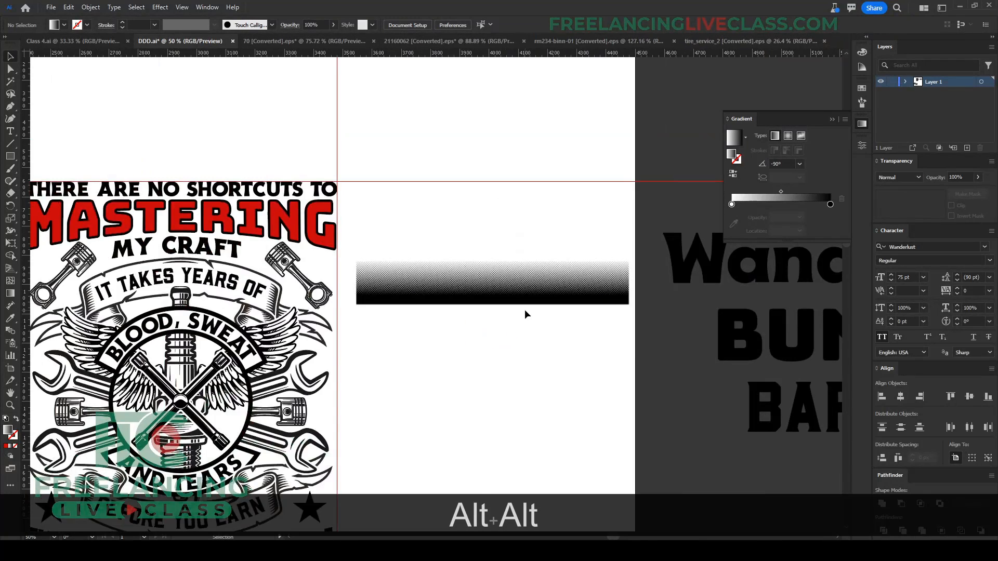
pyautogui.scroll(3, 525, 315)
# Step: Undo the last halftone and reapply Color Halftone to the rectangle with a maximum radius of 25 pixels
pyautogui.hotkey('ctrl', 'z')
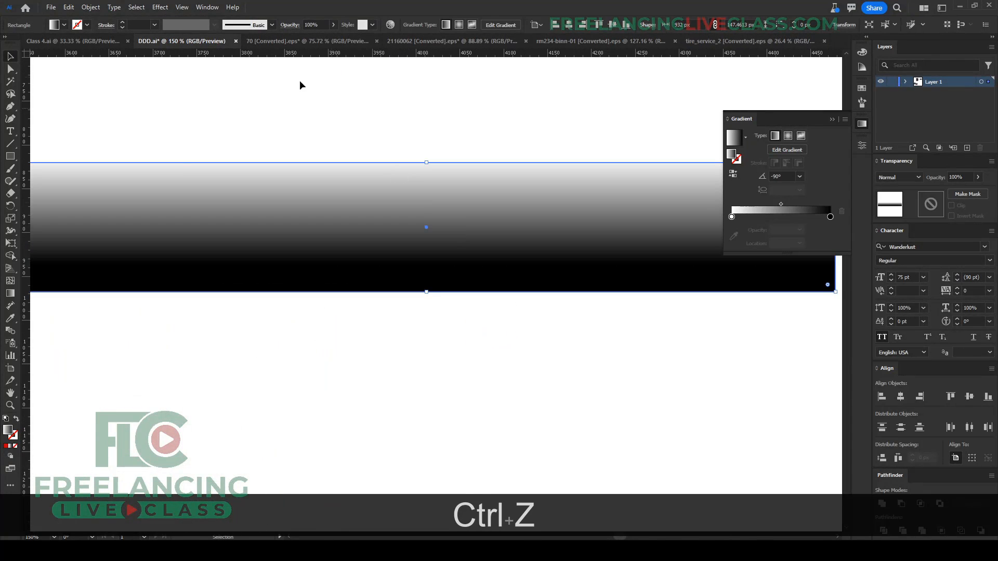
pyautogui.click(158, 8)
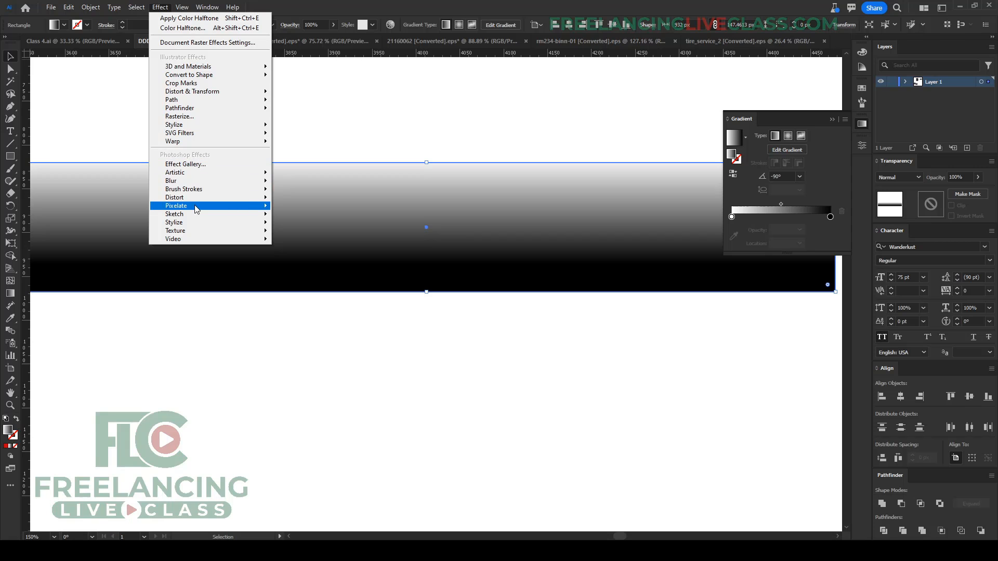
pyautogui.moveTo(217, 210)
pyautogui.click(308, 208)
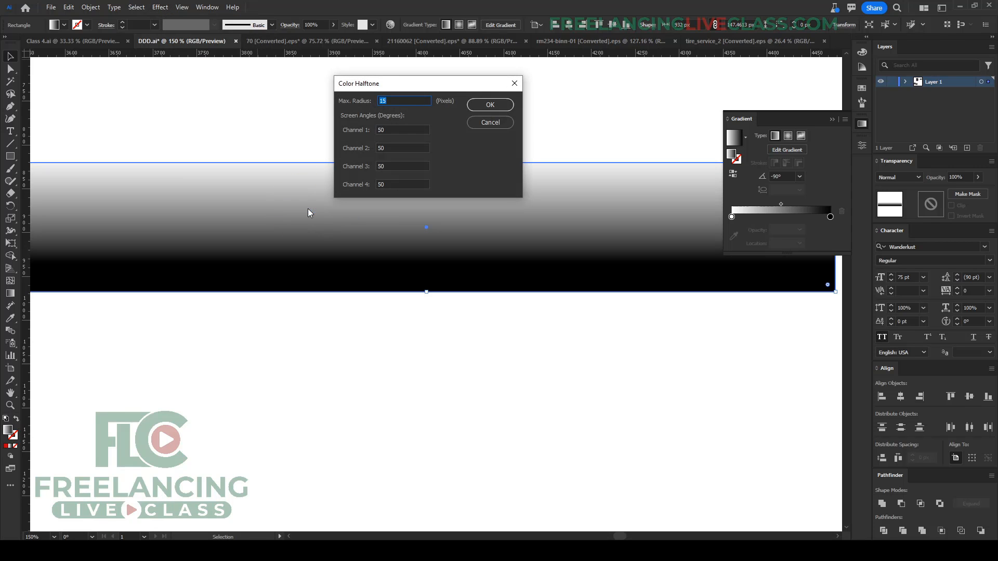
pyautogui.write('25')
pyautogui.press('Return')
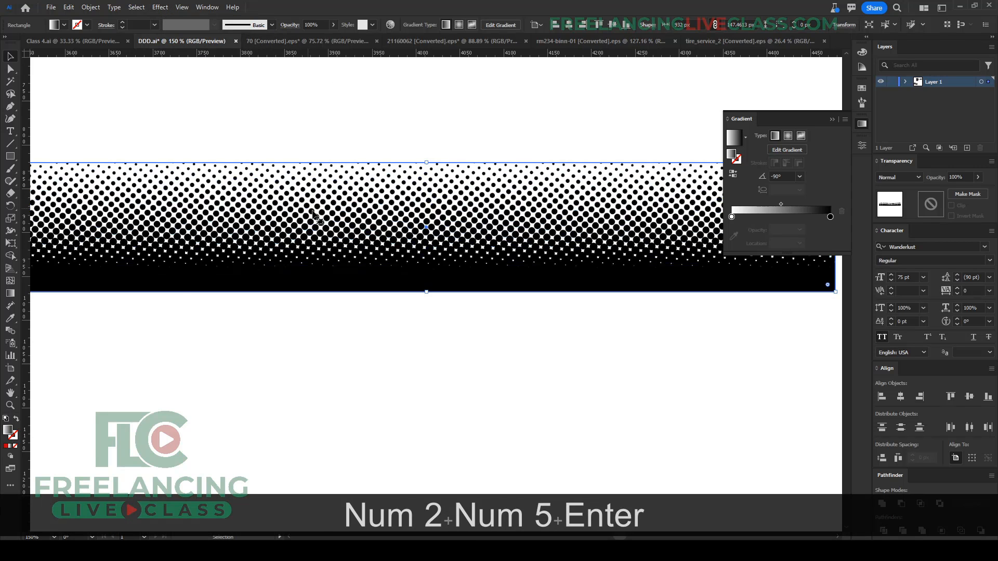
pyautogui.keyDown('alt'); pyautogui.scroll(-5, 422, 301); pyautogui.keyUp('alt')
pyautogui.click(495, 328)
pyautogui.keyDown('alt'); pyautogui.scroll(-1, 513, 316); pyautogui.keyUp('alt')
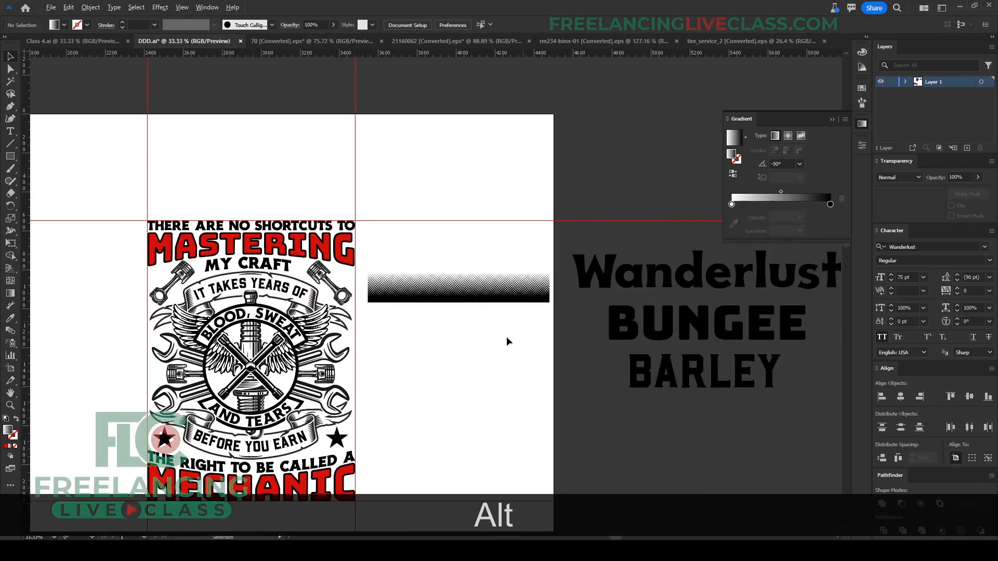
pyautogui.moveTo(508, 338); pyautogui.dragTo(533, 245)
pyautogui.keyDown('alt'); pyautogui.scroll(3, 574, 174); pyautogui.keyUp('alt')
pyautogui.click(544, 223)
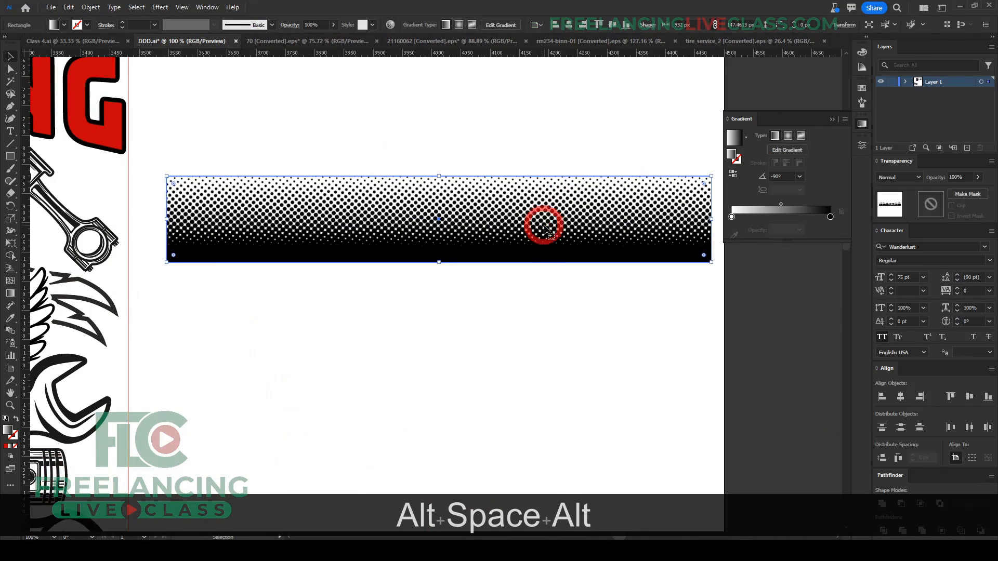
pyautogui.click(85, 8)
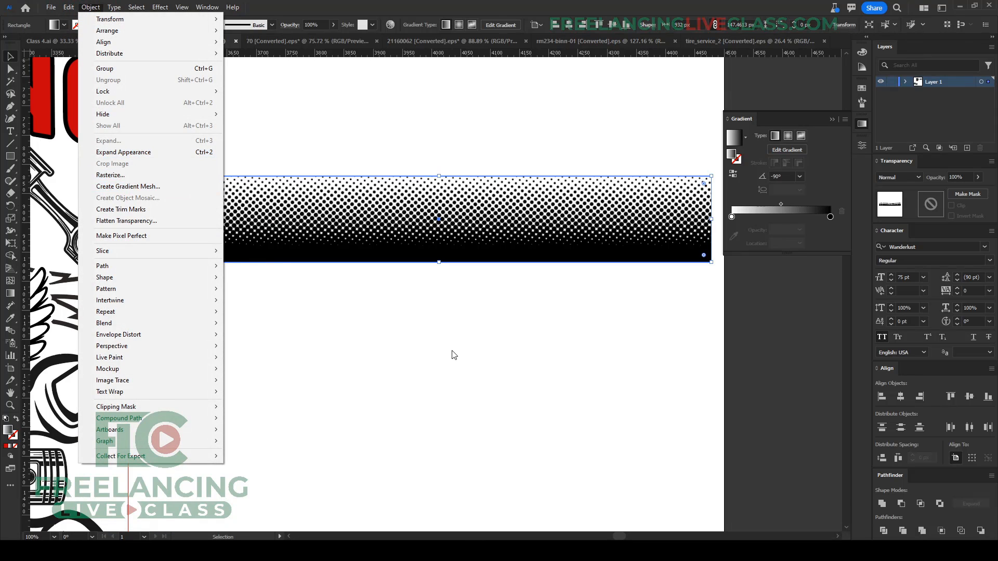
pyautogui.click(549, 277)
pyautogui.keyDown('alt'); pyautogui.scroll(-2, 550, 276); pyautogui.keyUp('alt')
pyautogui.moveTo(496, 326); pyautogui.dragTo(521, 295)
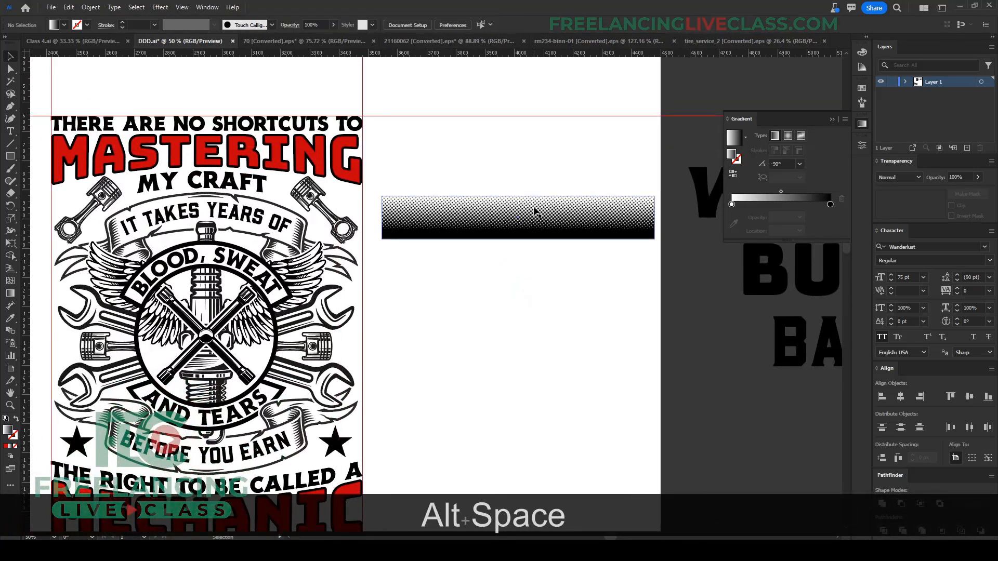
# Step: Move the halftone rectangle onto the MASTERING text, with its left end near the left vertical guide
pyautogui.click(534, 212)
pyautogui.click(492, 270)
pyautogui.click(481, 218)
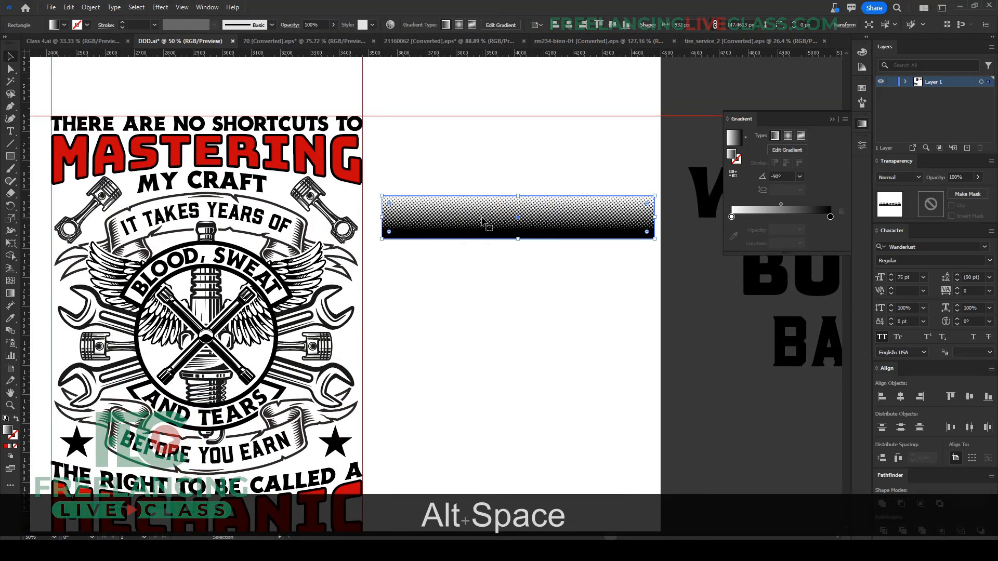
pyautogui.moveTo(481, 219); pyautogui.dragTo(148, 175)
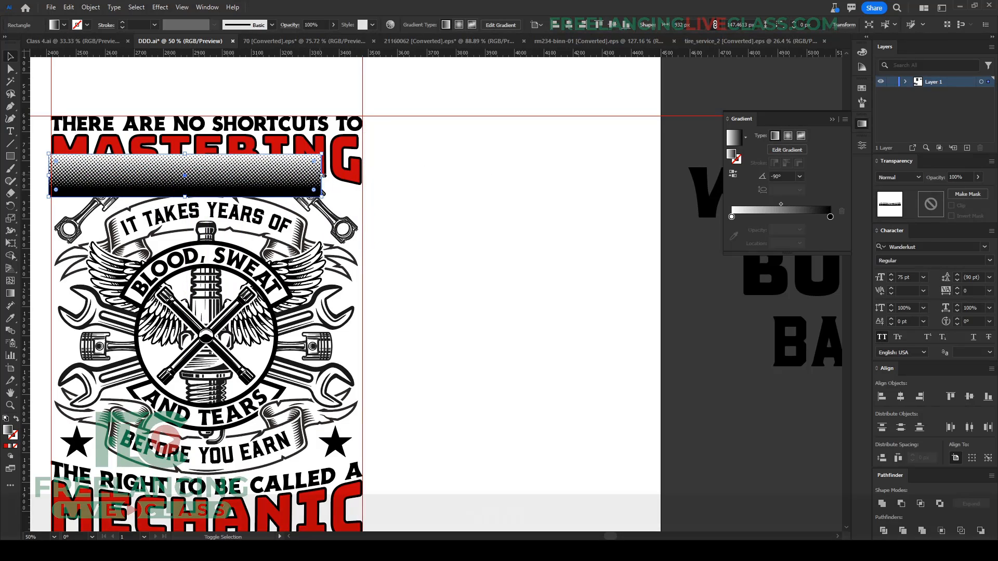
# Step: Enlarge the halftone rectangle proportionally until it spans the width between the two vertical guides
pyautogui.moveTo(323, 178); pyautogui.dragTo(364, 178)
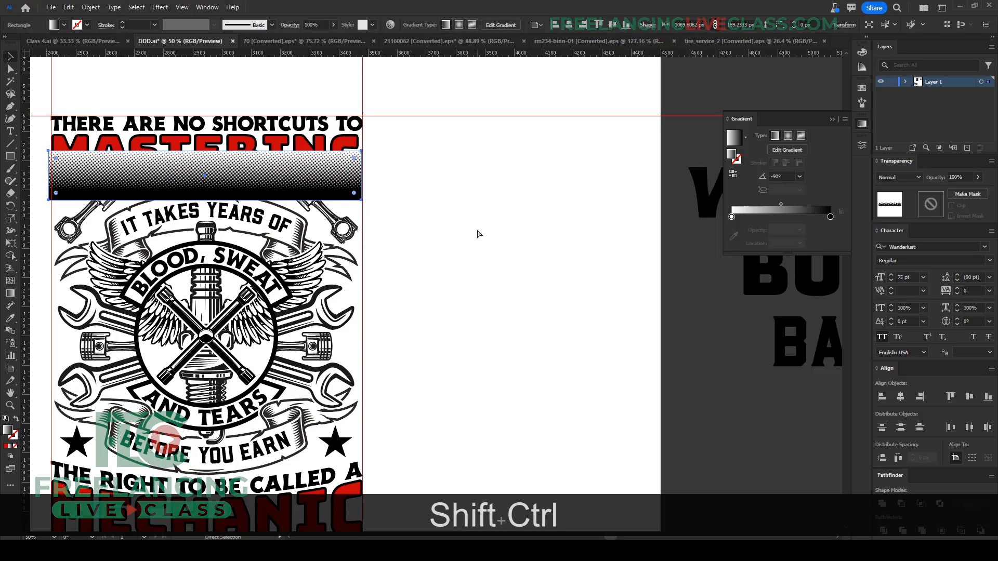
pyautogui.scroll(1, 41, 145)
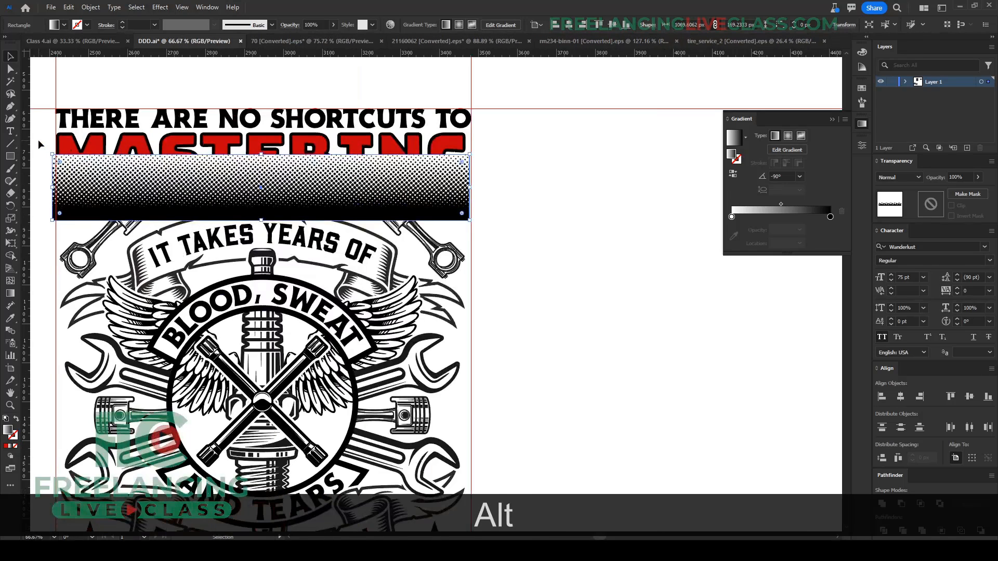
pyautogui.moveTo(393, 252); pyautogui.dragTo(453, 252)
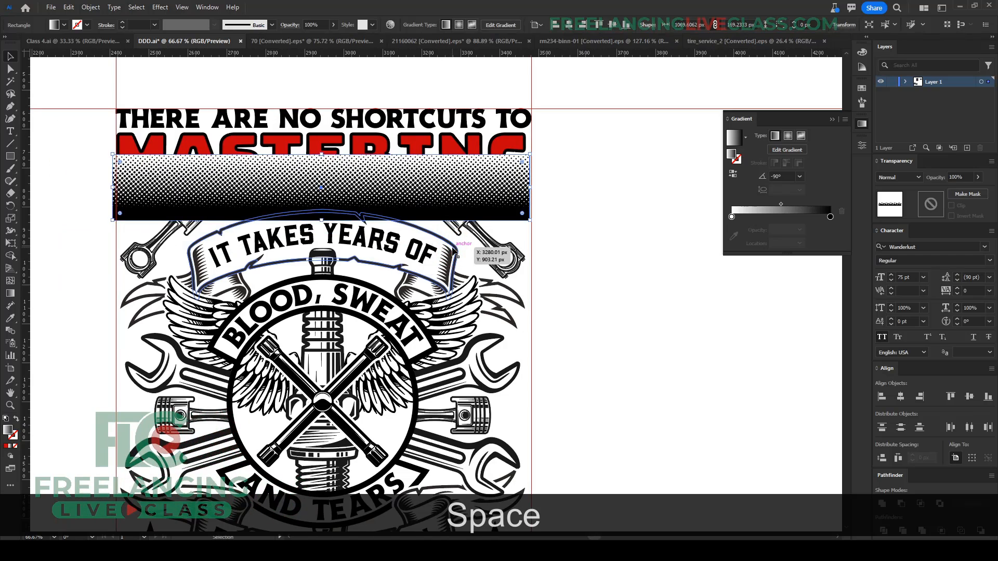
# Step: Cut the halftone rectangle and paste it in front inside a new opacity mask on the red MASTERING fill, with Clip turned off
pyautogui.hotkey('ctrl', 'x')
pyautogui.click(418, 168)
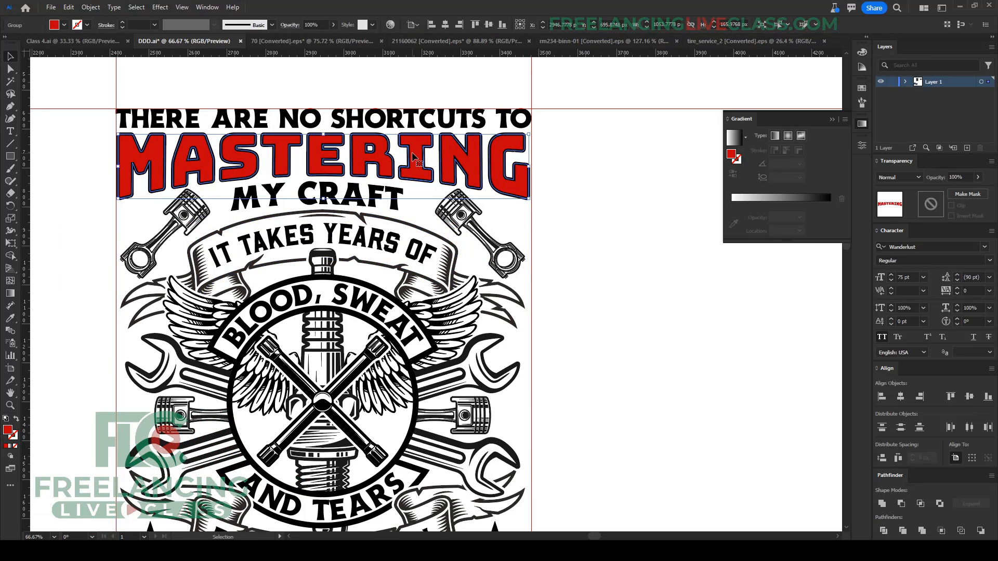
pyautogui.click(931, 207)
pyautogui.click(952, 205)
pyautogui.press('ctrl')
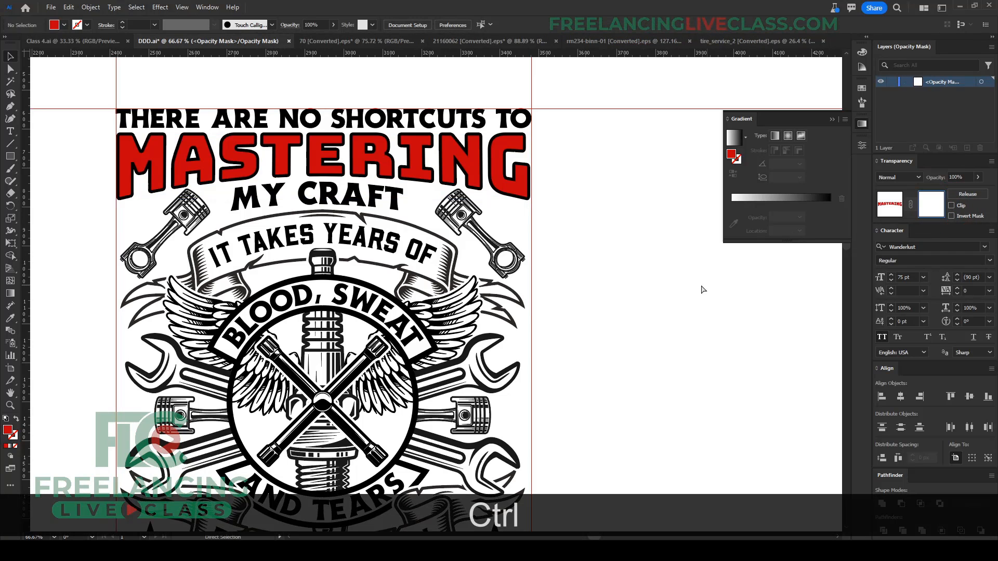
pyautogui.hotkey('ctrl', 'f')
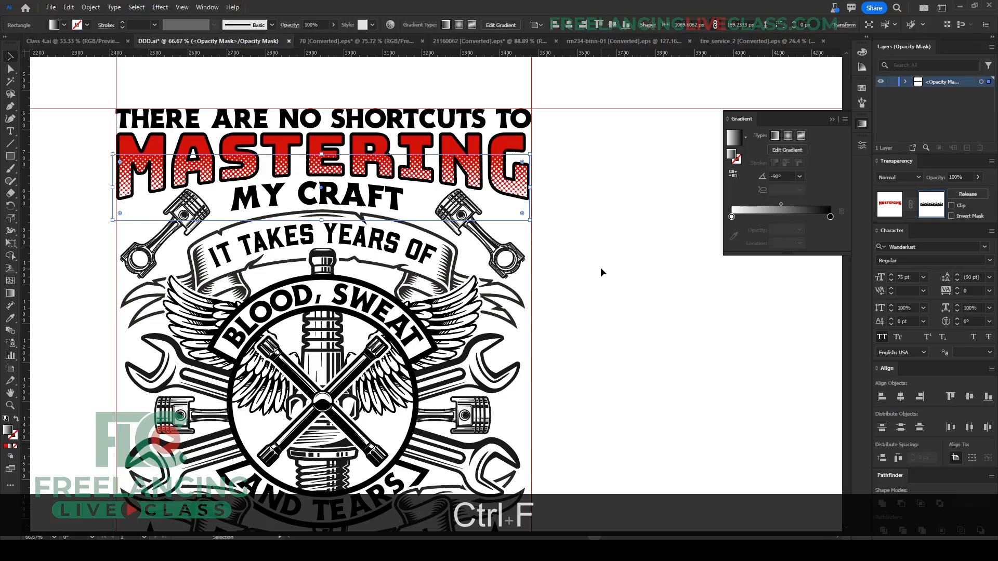
# Step: Nudge the halftone rectangle up inside the mask so the dots fade across the lower part of MASTERING
pyautogui.hotkey('shift', 'Up')
pyautogui.hotkey('shift', 'Up')
pyautogui.hotkey('shift', 'Up')
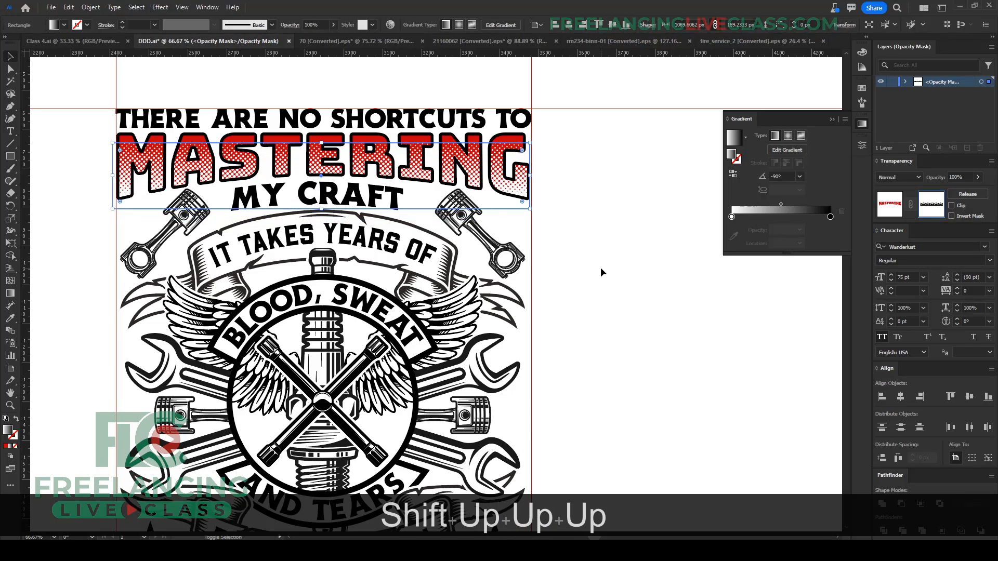
pyautogui.hotkey('shift', 'Down')
pyautogui.click(601, 270)
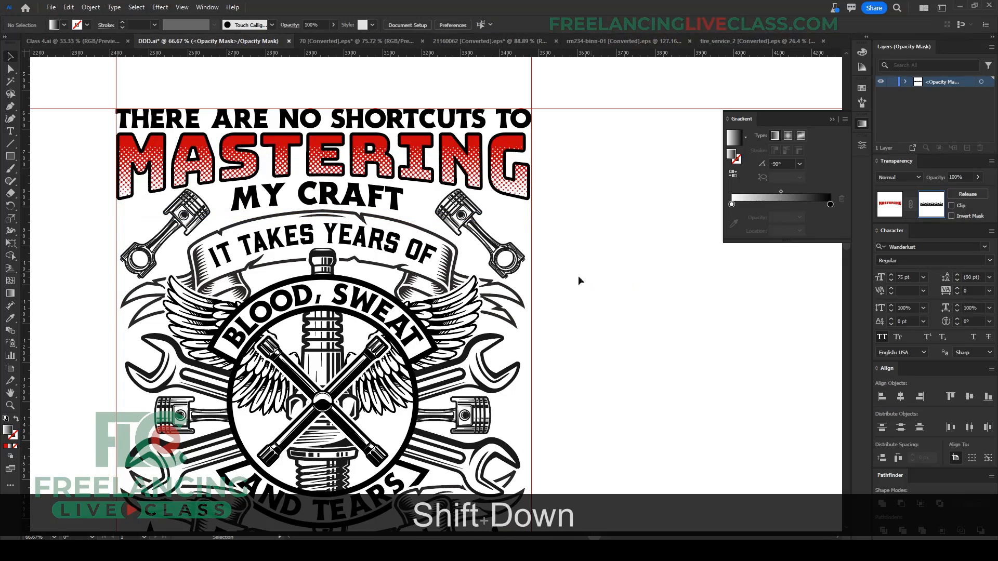
# Step: Check the dot texture on MASTERING, copy the halftone rectangle from its opacity mask and return to the normal artwork
pyautogui.moveTo(416, 295); pyautogui.dragTo(456, 286)
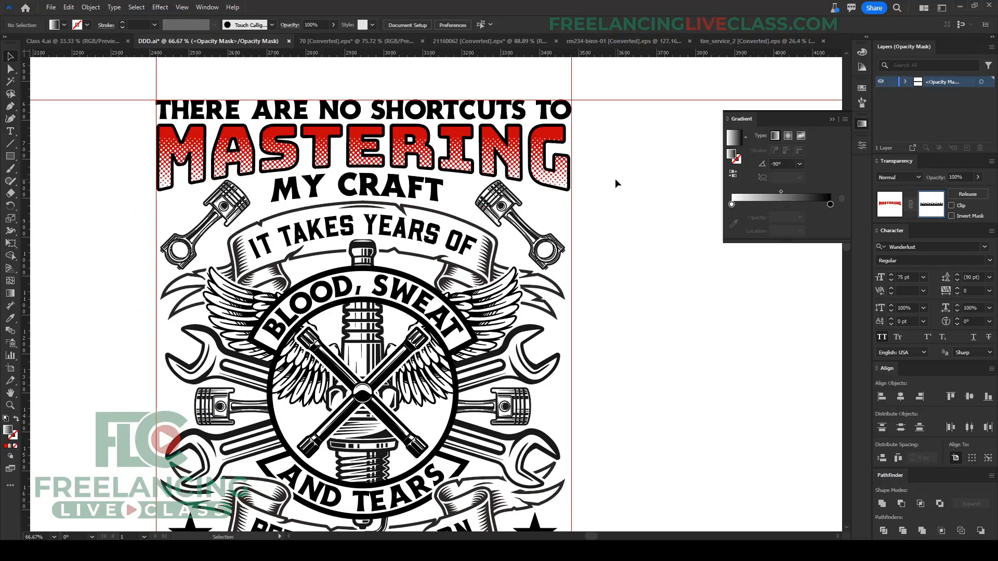
pyautogui.scroll(5, 520, 169)
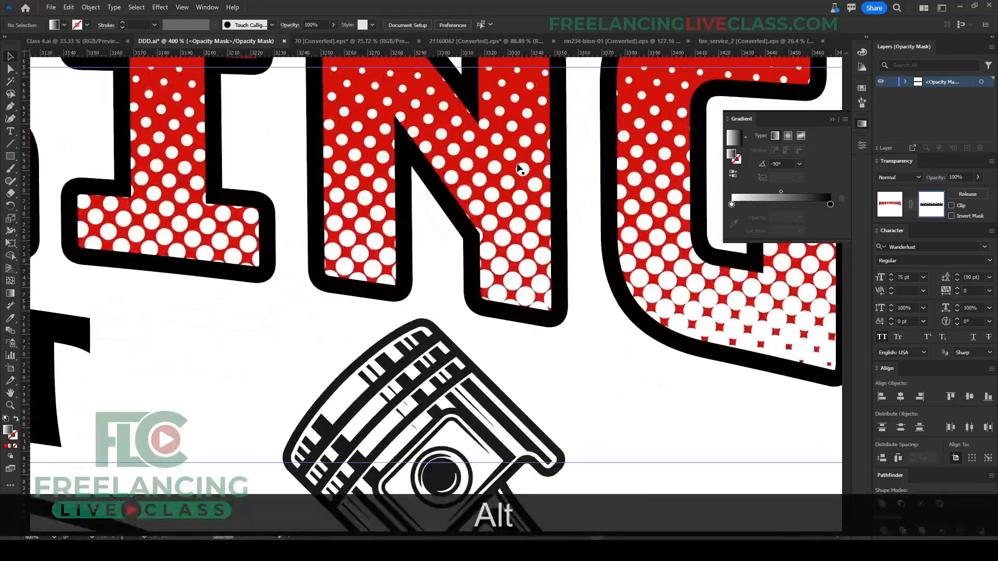
pyautogui.scroll(-8, 512, 238)
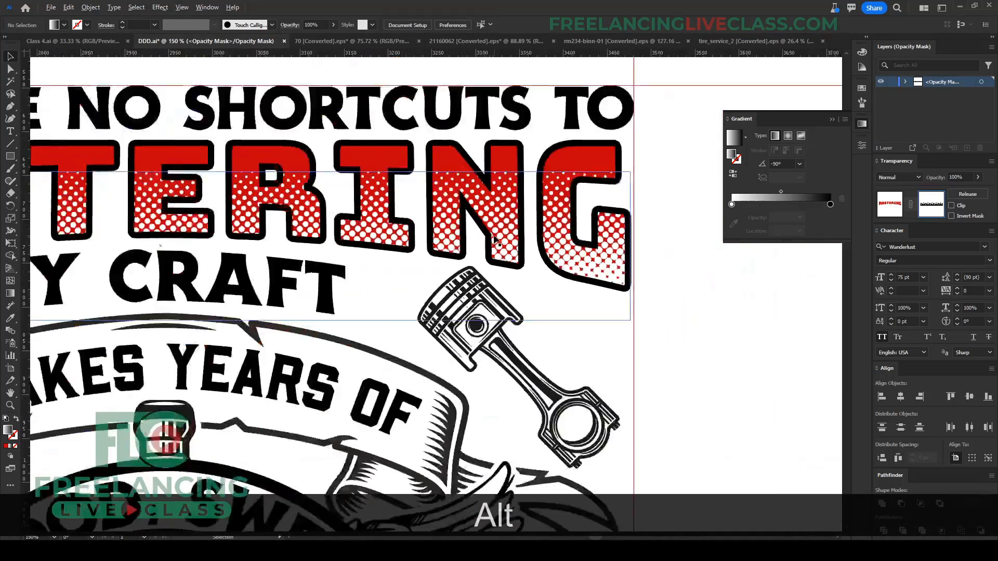
pyautogui.scroll(10, 453, 237)
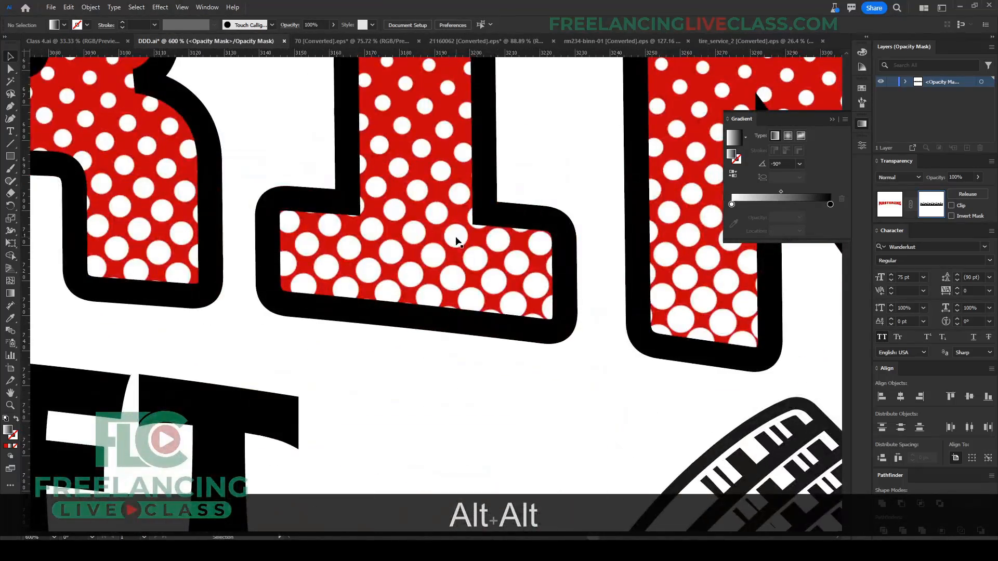
pyautogui.scroll(-10, 454, 236)
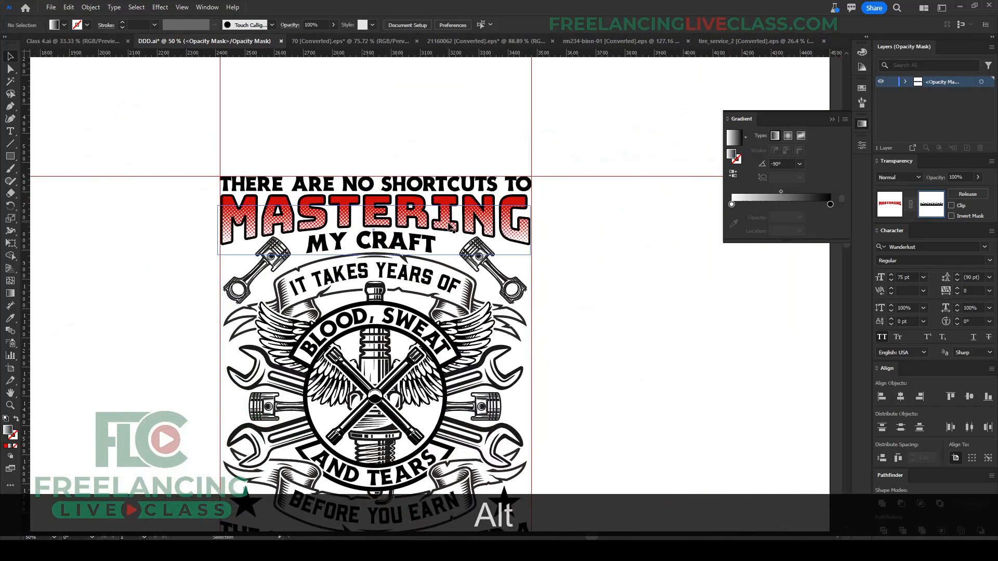
pyautogui.click(452, 227)
pyautogui.hotkey('ctrl', 'c')
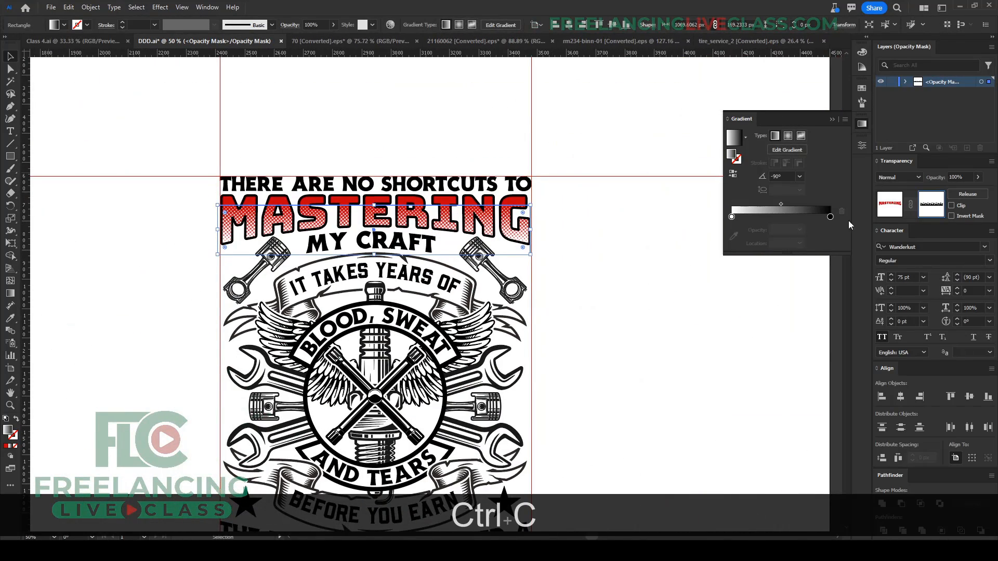
pyautogui.click(891, 210)
# Step: Create an unclipped opacity mask on the red MECHANIC fill and paste the copied halftone rectangle into it
pyautogui.moveTo(619, 314); pyautogui.dragTo(651, 138)
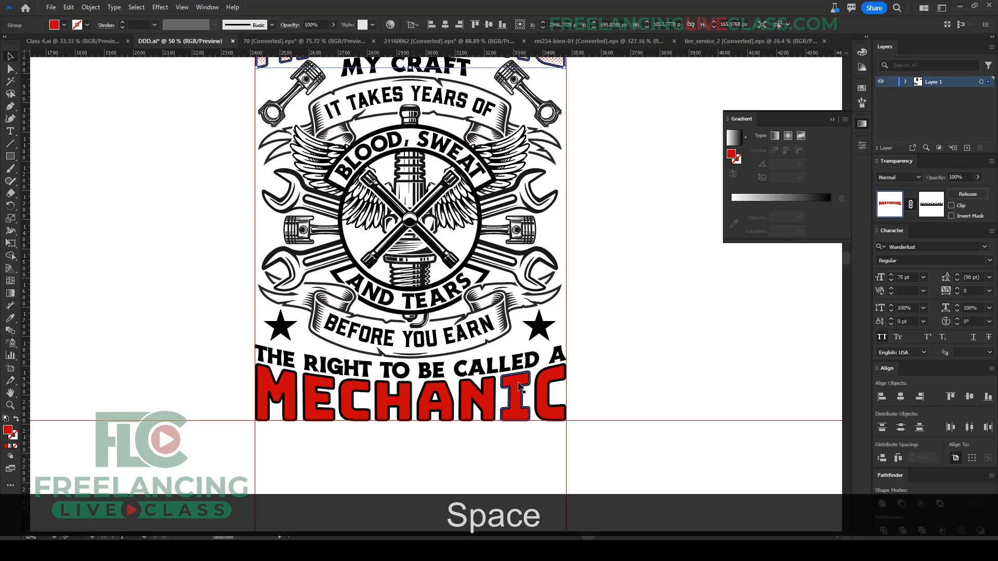
pyautogui.click(518, 387)
pyautogui.click(931, 205)
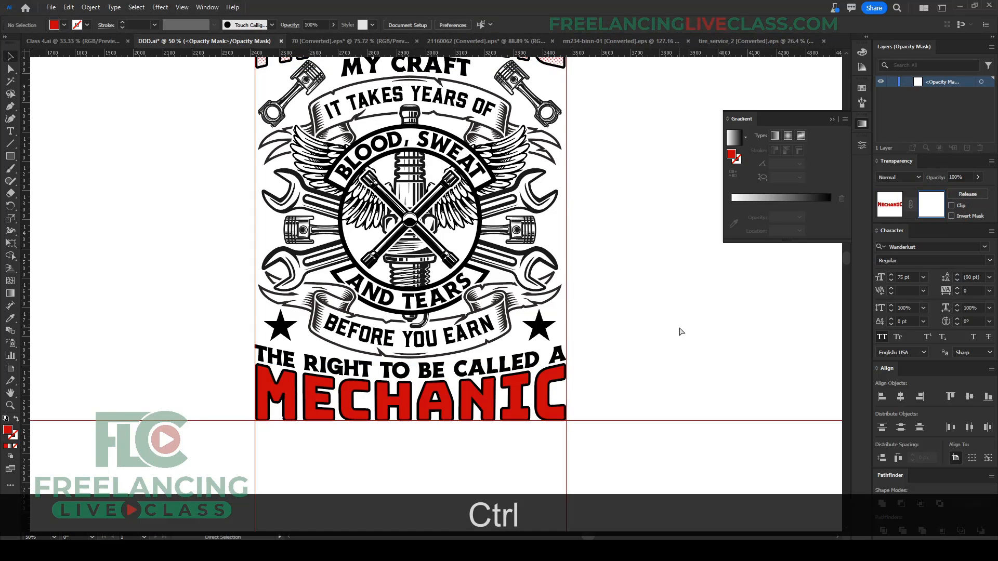
pyautogui.hotkey('ctrl', 'v')
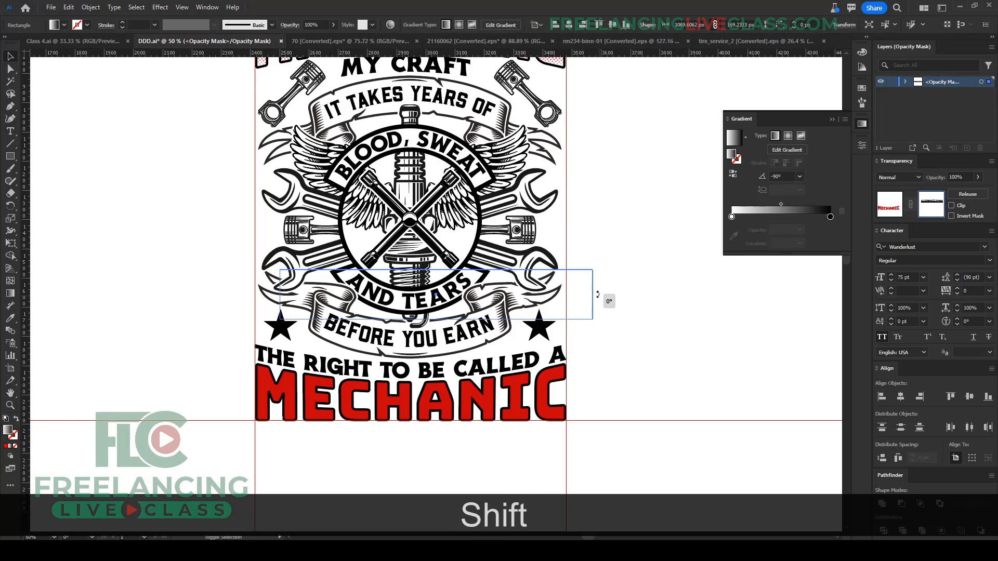
# Step: Rotate the pasted halftone rectangle 180 degrees and position it over the upper part of MECHANIC between the vertical guides
pyautogui.moveTo(606, 301); pyautogui.dragTo(298, 315)
pyautogui.moveTo(489, 289); pyautogui.dragTo(462, 370)
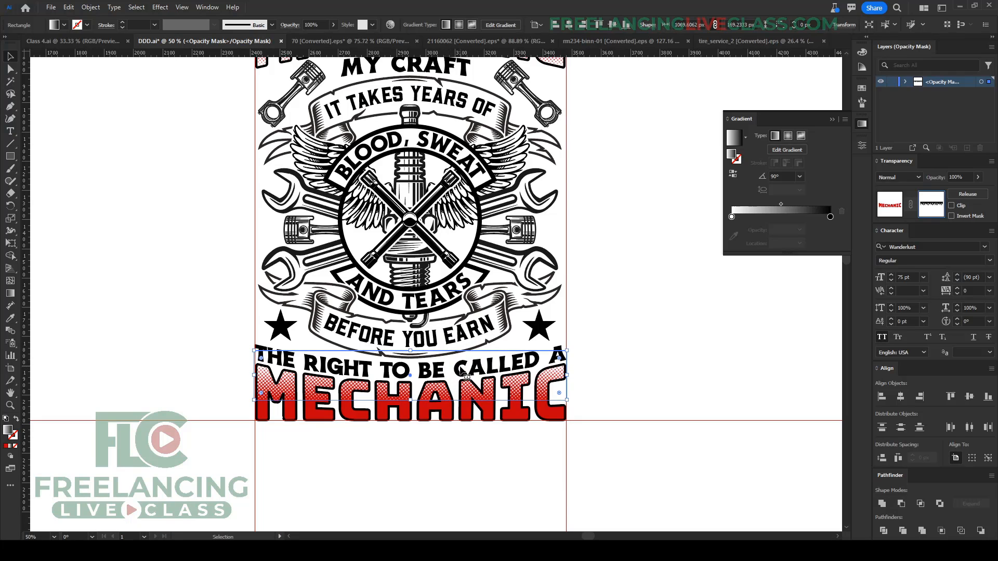
pyautogui.hotkey('shift', 'Down')
pyautogui.hotkey('shift', 'Down')
pyautogui.hotkey('shift', 'Down')
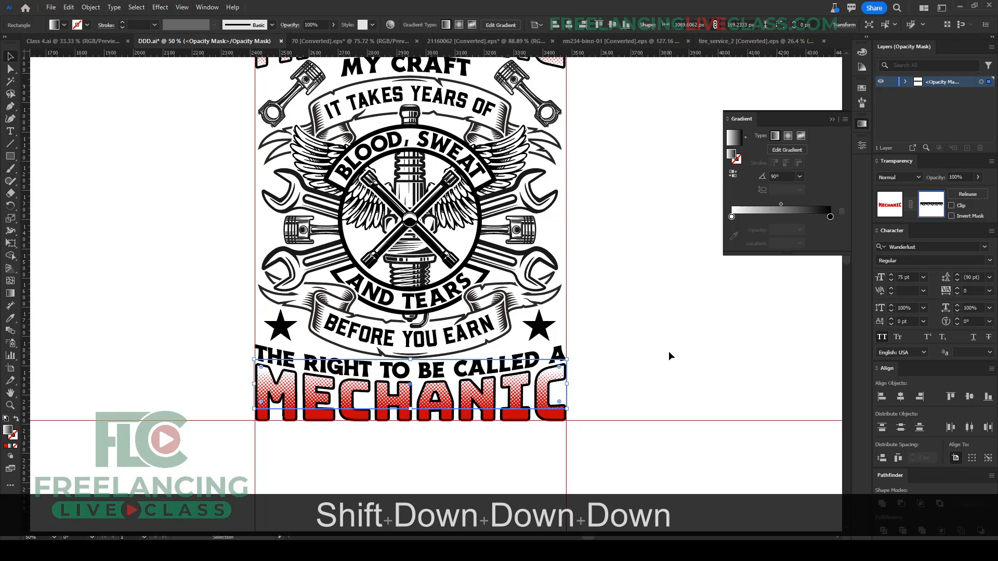
# Step: Try an Arch warp with a -15% bend on MECHANIC's halftone rectangle and nudge it up
pyautogui.click(161, 8)
pyautogui.moveTo(224, 140)
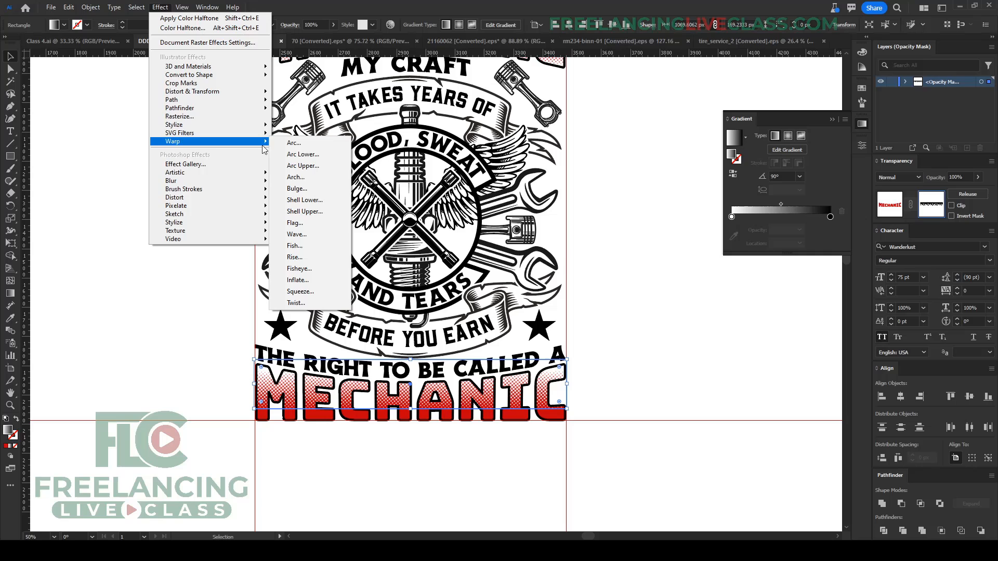
pyautogui.click(295, 177)
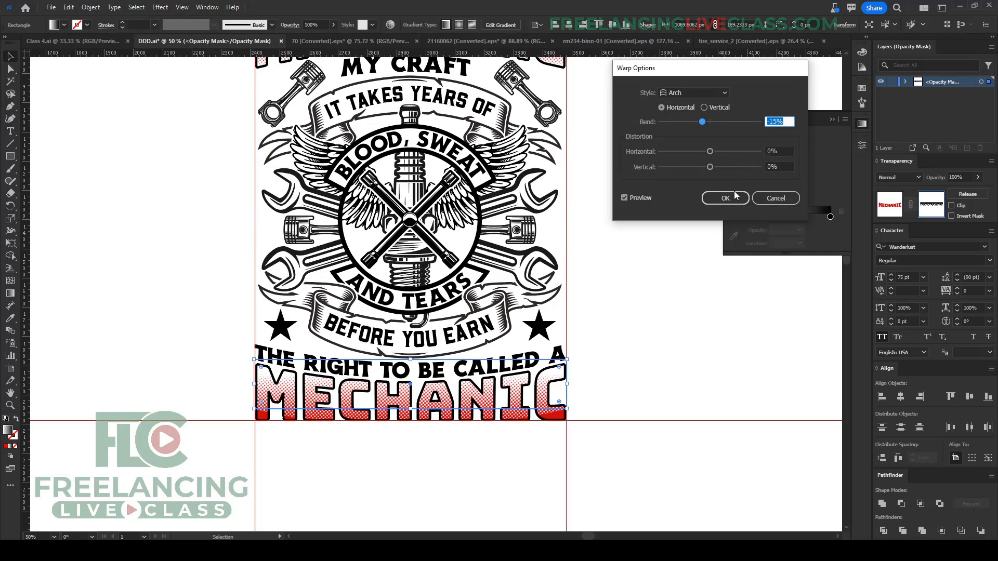
pyautogui.click(731, 197)
pyautogui.hotkey('shift', 'Up')
pyautogui.hotkey('shift', 'Up')
pyautogui.hotkey('shift', 'Up')
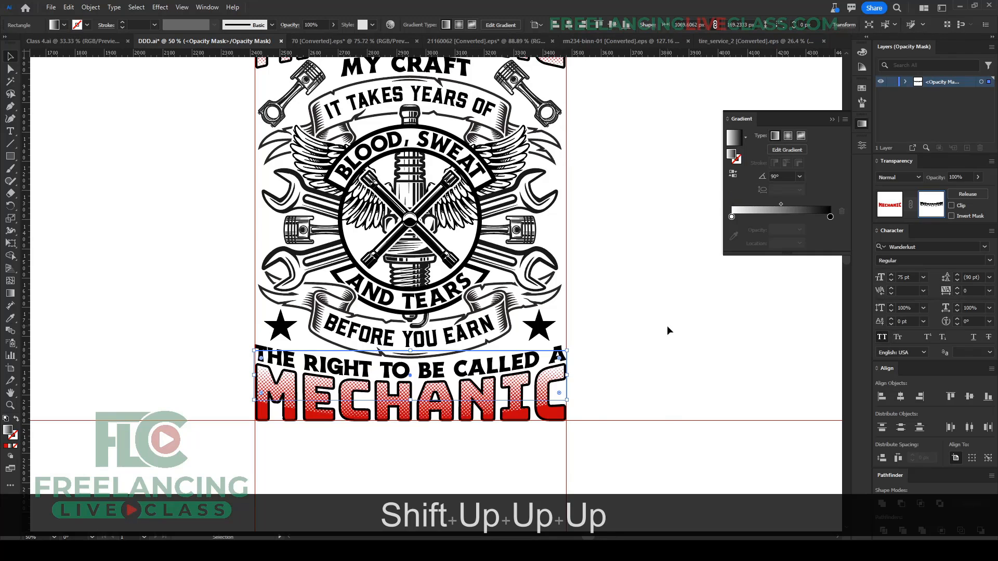
# Step: Undo the nudges and the Arch warp on MECHANIC's halftone rectangle
pyautogui.hotkey('ctrl', 'z')
pyautogui.hotkey('ctrl', 'z')
pyautogui.hotkey('ctrl', 'z')
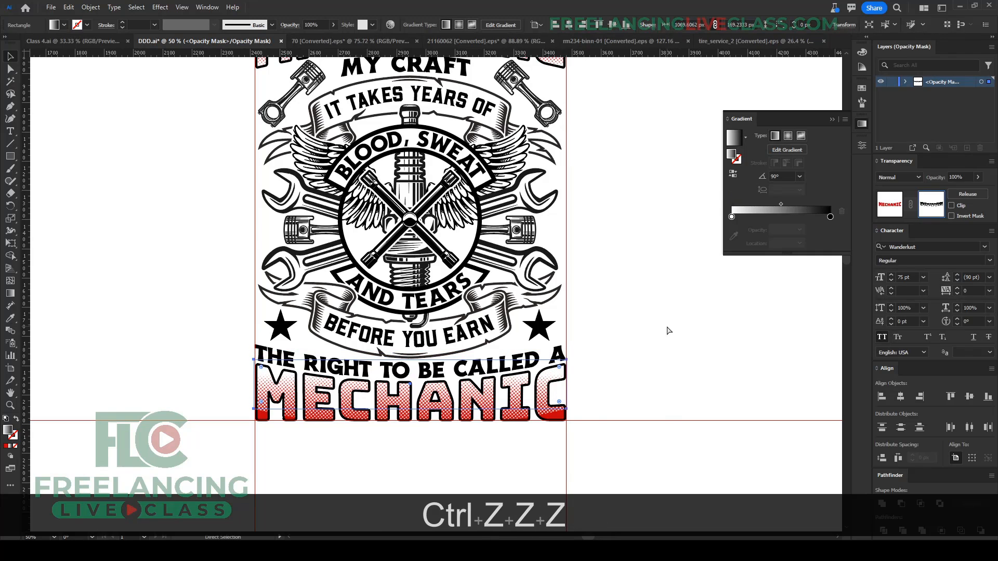
pyautogui.hotkey('ctrl', 'z')
# Step: Leave MECHANIC's opacity mask editing and deselect the artwork
pyautogui.click(667, 328)
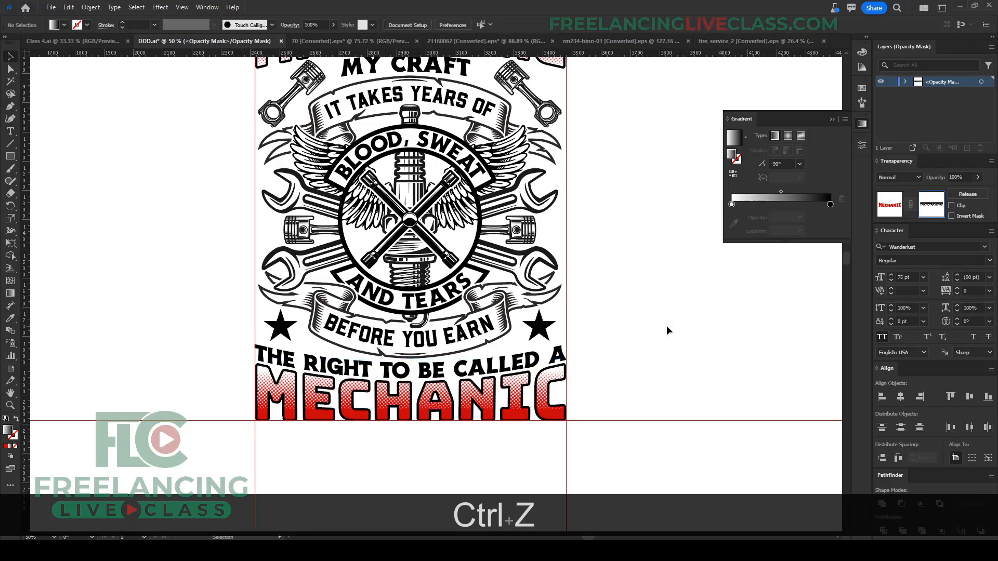
pyautogui.scroll(-1, 519, 347)
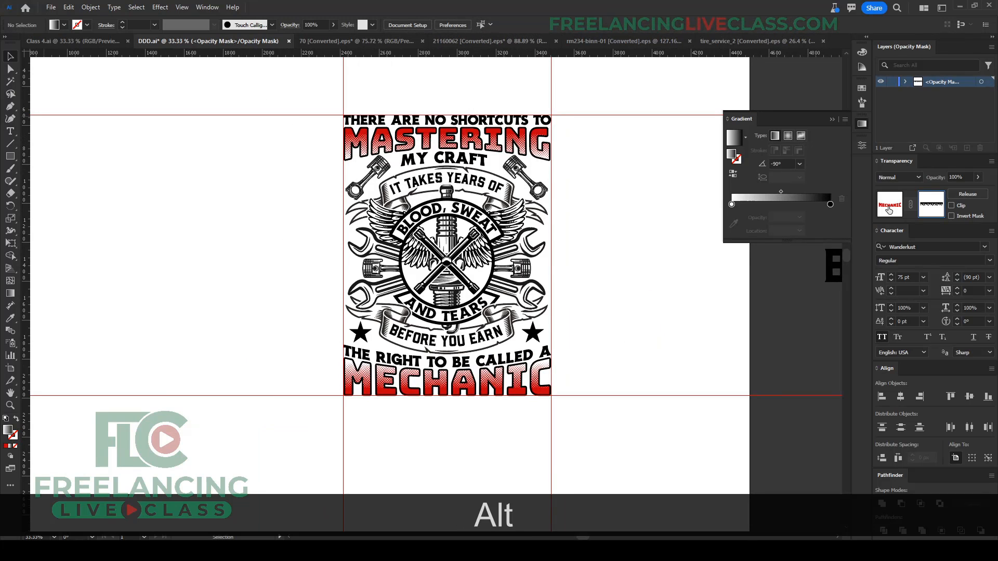
pyautogui.click(889, 205)
pyautogui.click(619, 180)
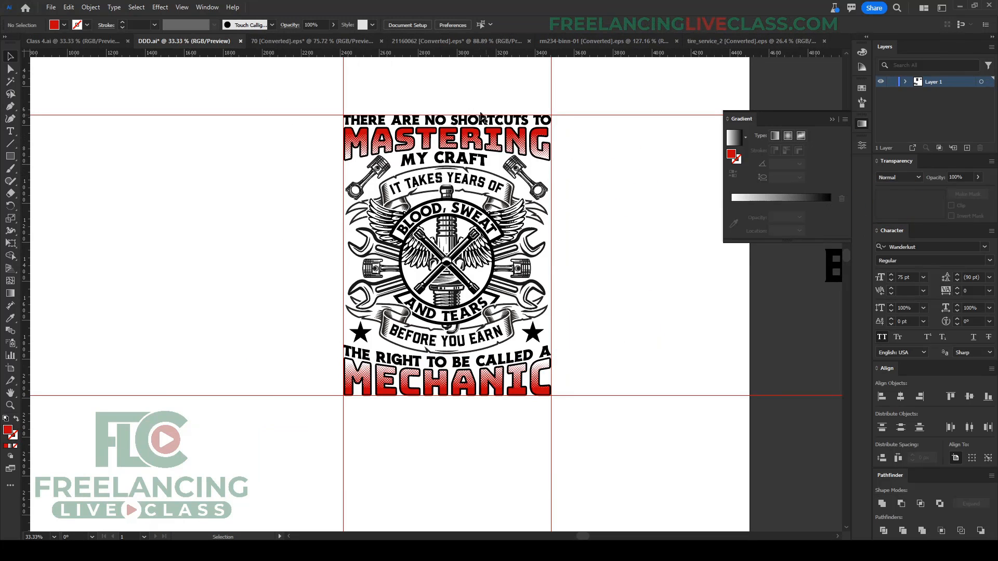
# Step: Stretch THERE ARE NO SHORTCUTS TO and MASTERING slightly upward, and raise the upper horizontal guide to their top edge
pyautogui.click(466, 124)
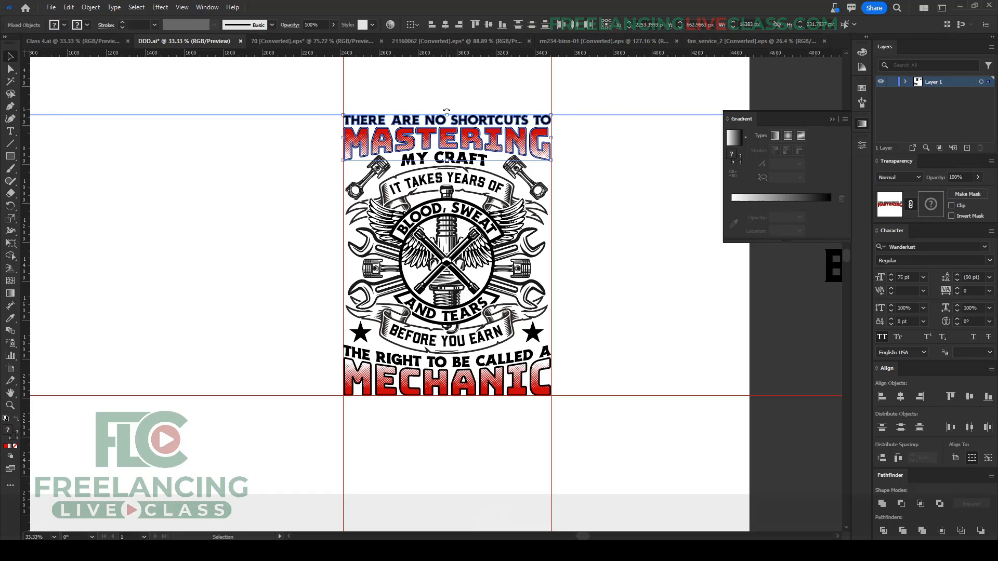
pyautogui.scroll(1, 446, 115)
pyautogui.moveTo(447, 115); pyautogui.dragTo(446, 109)
pyautogui.click(662, 222)
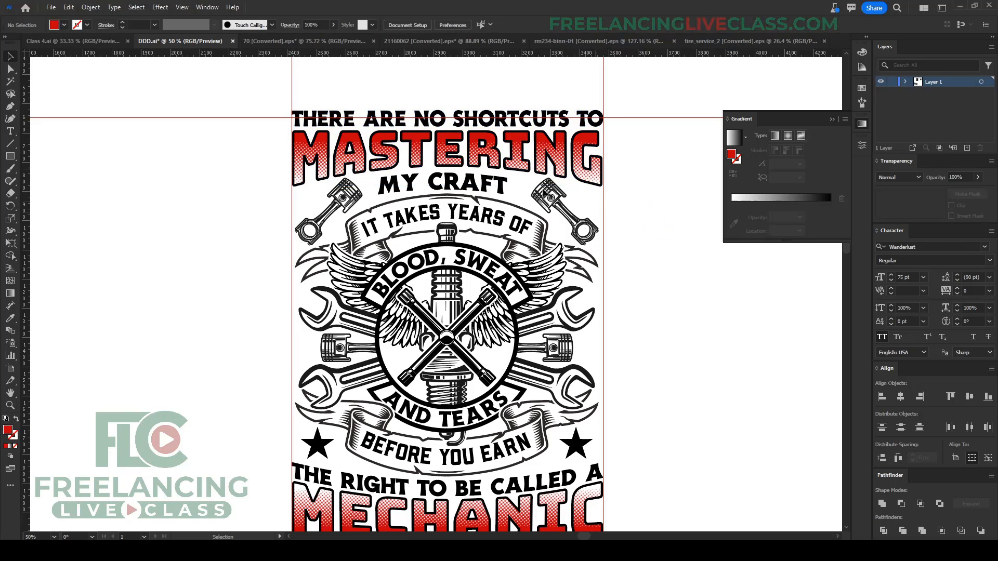
pyautogui.scroll(-3, 447, 253)
pyautogui.scroll(-1, 448, 252)
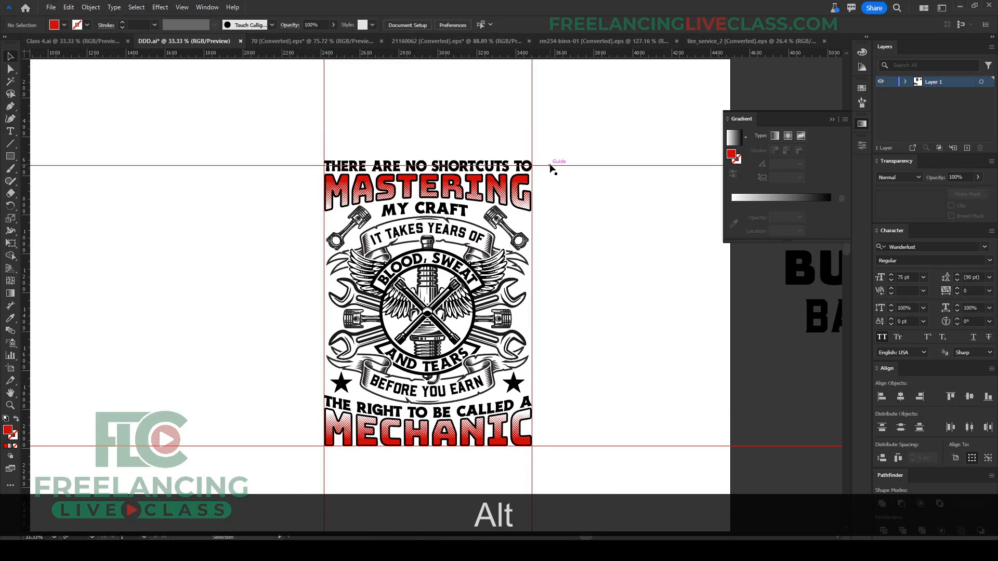
pyautogui.moveTo(550, 165); pyautogui.dragTo(552, 161)
# Step: Change the red fills of both MASTERING and MECHANIC to black
pyautogui.click(516, 192)
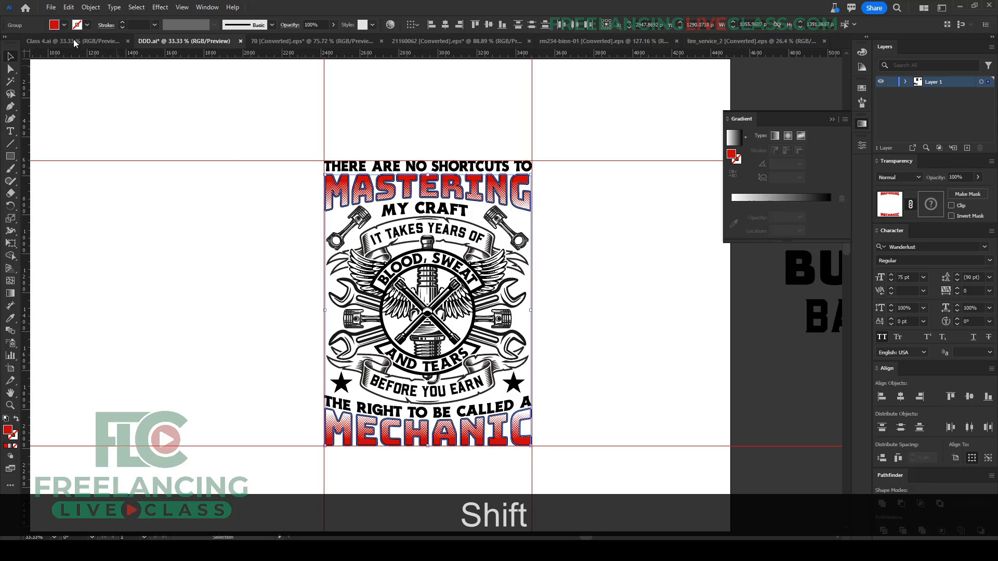
pyautogui.click(54, 26)
pyautogui.click(30, 42)
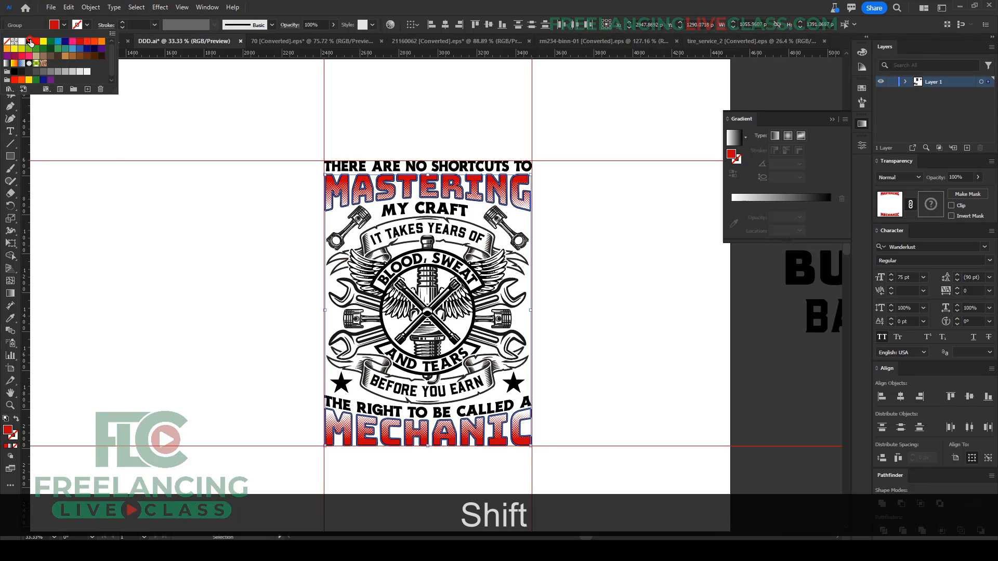
pyautogui.click(623, 283)
pyautogui.click(623, 282)
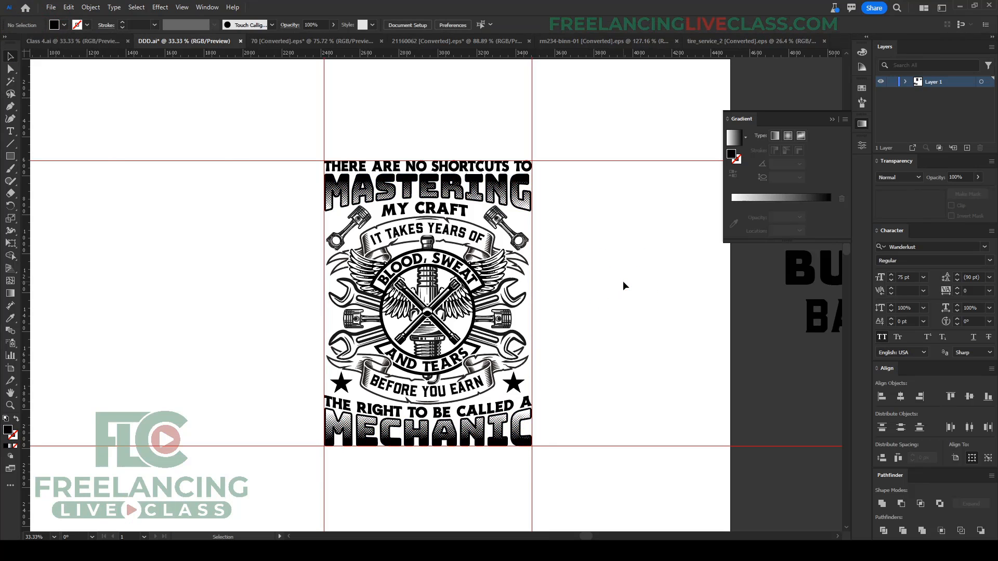
# Step: Delete the horizontal and vertical guides around the T-shirt design
pyautogui.scroll(-3, 624, 282)
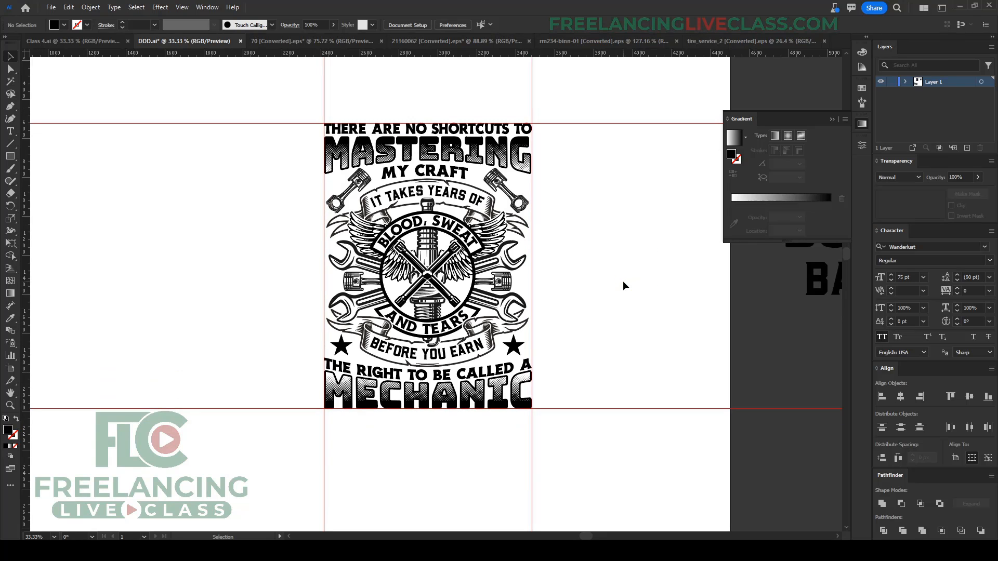
pyautogui.moveTo(591, 97); pyautogui.dragTo(624, 460)
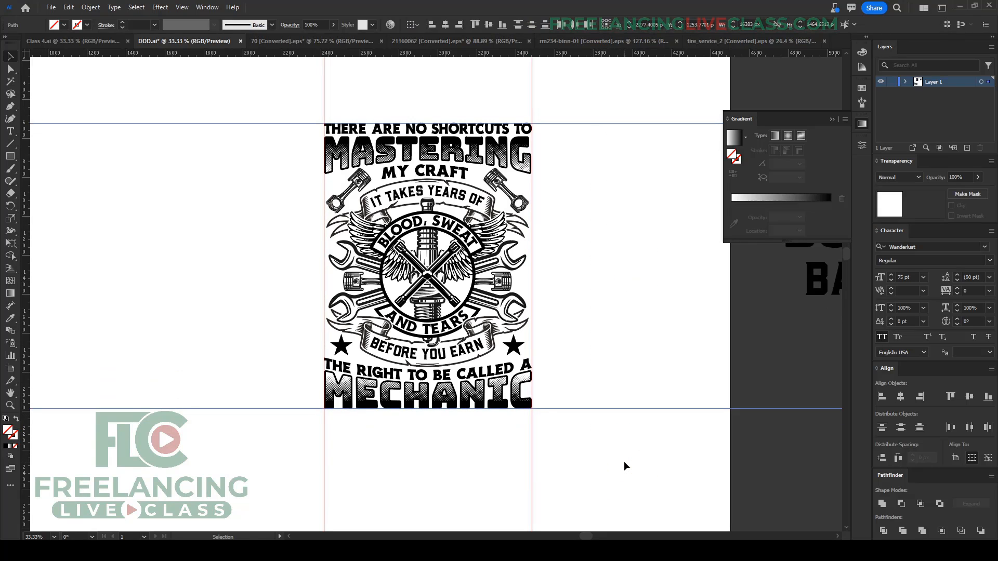
pyautogui.press('Delete')
pyautogui.moveTo(287, 445); pyautogui.dragTo(609, 462)
pyautogui.press('Delete')
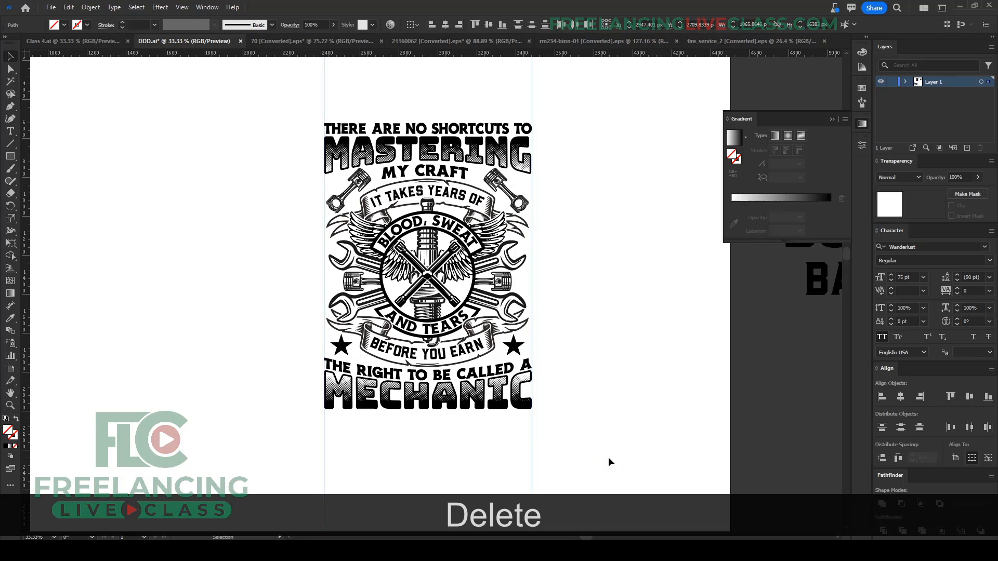
# Step: Group the entire T-shirt design and place a duplicate of it beside the original on the artboard
pyautogui.click(631, 331)
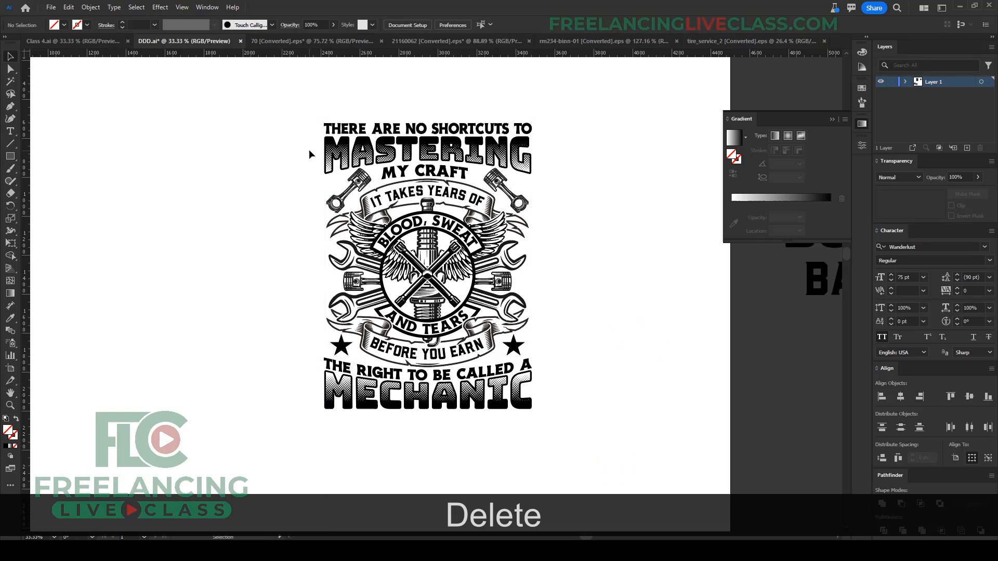
pyautogui.moveTo(295, 106); pyautogui.dragTo(588, 428)
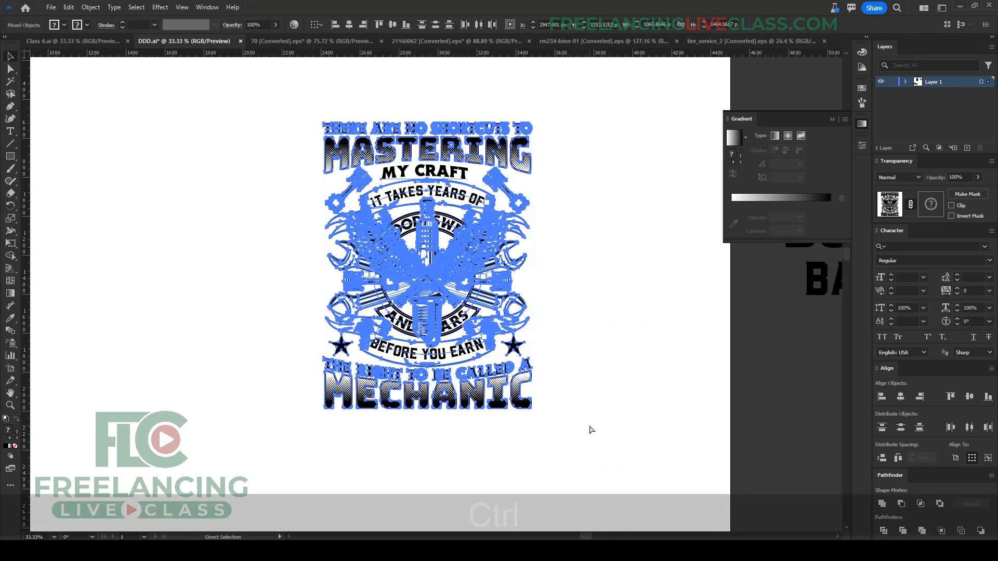
pyautogui.hotkey('ctrl', 'g')
pyautogui.moveTo(477, 300); pyautogui.dragTo(543, 257)
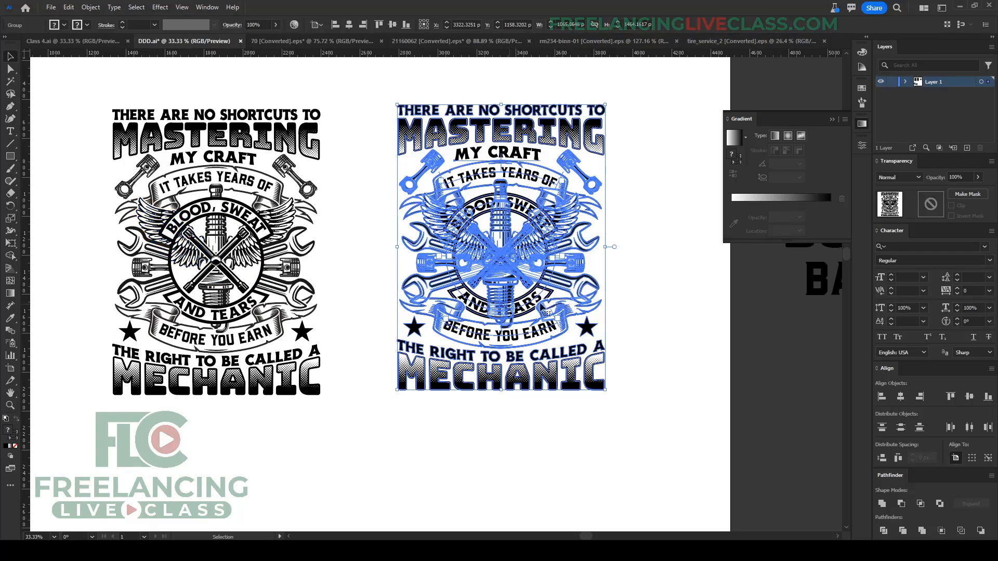
# Step: Expand the duplicate design's appearance, and expand it again with Object, Fill and Stroke included
pyautogui.press('ctrl')
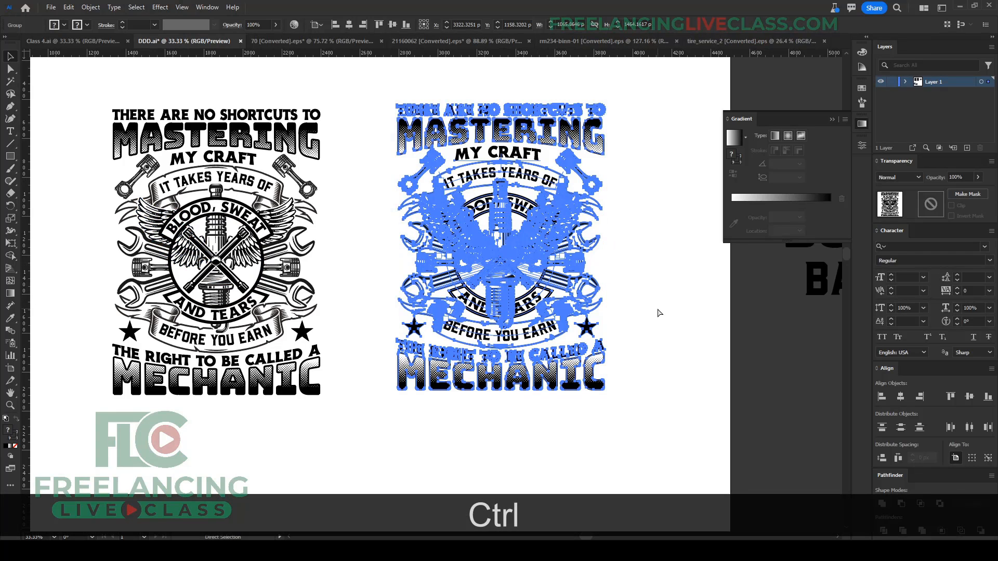
pyautogui.click(90, 7)
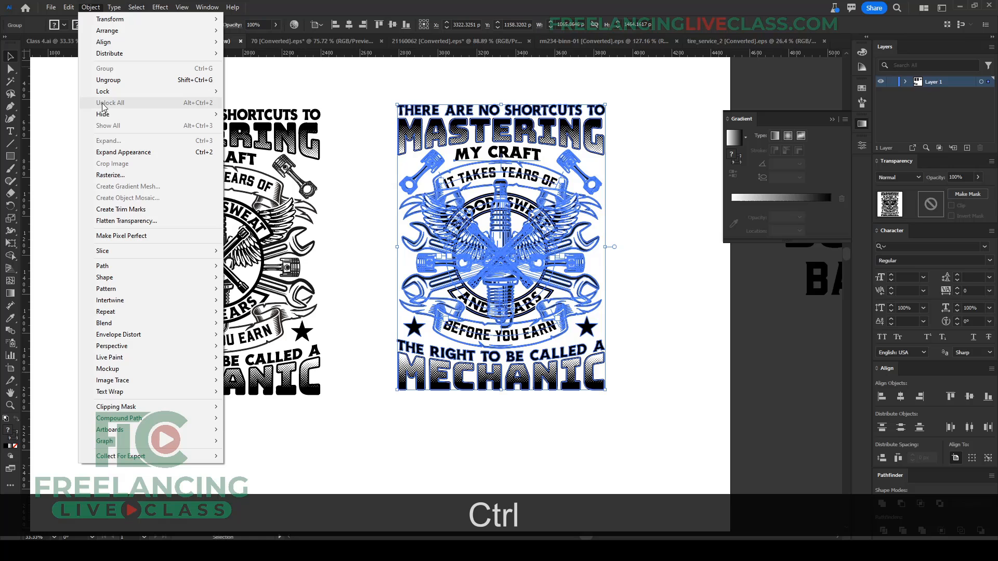
pyautogui.click(109, 153)
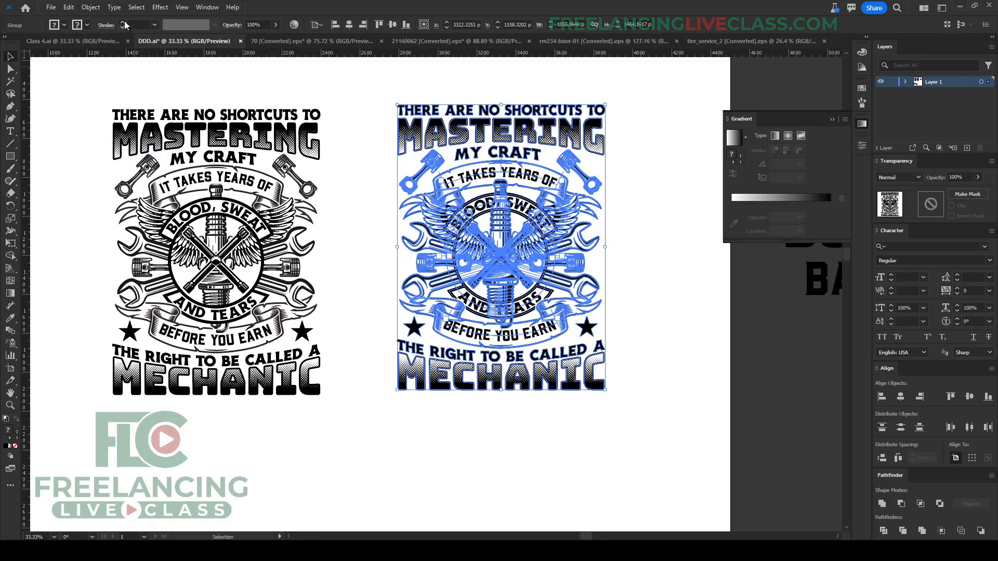
pyautogui.click(90, 7)
pyautogui.click(107, 140)
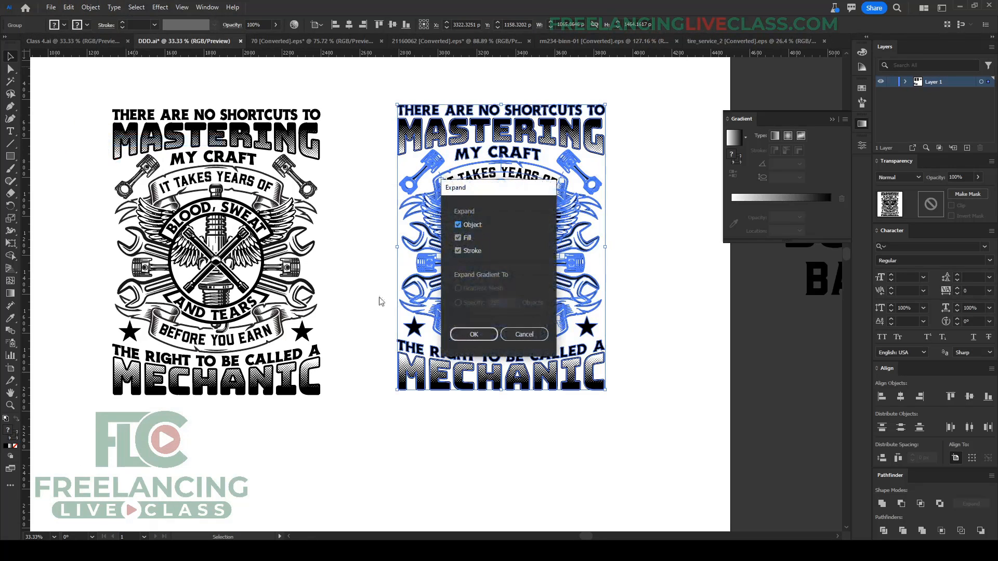
pyautogui.click(474, 334)
pyautogui.click(671, 330)
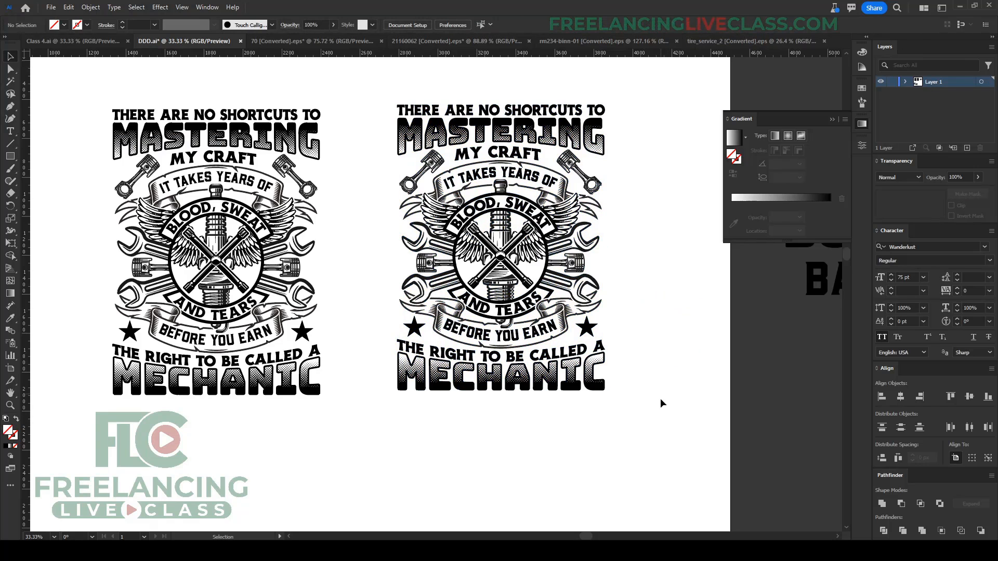
# Step: Expand the whole duplicate design once more and group all of its artwork
pyautogui.moveTo(661, 414); pyautogui.dragTo(374, 84)
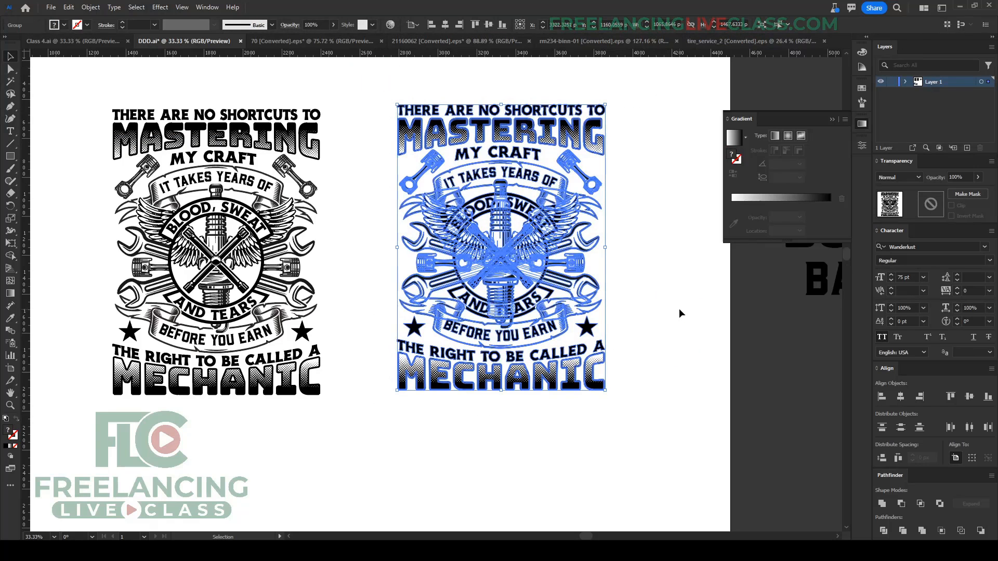
pyautogui.click(669, 324)
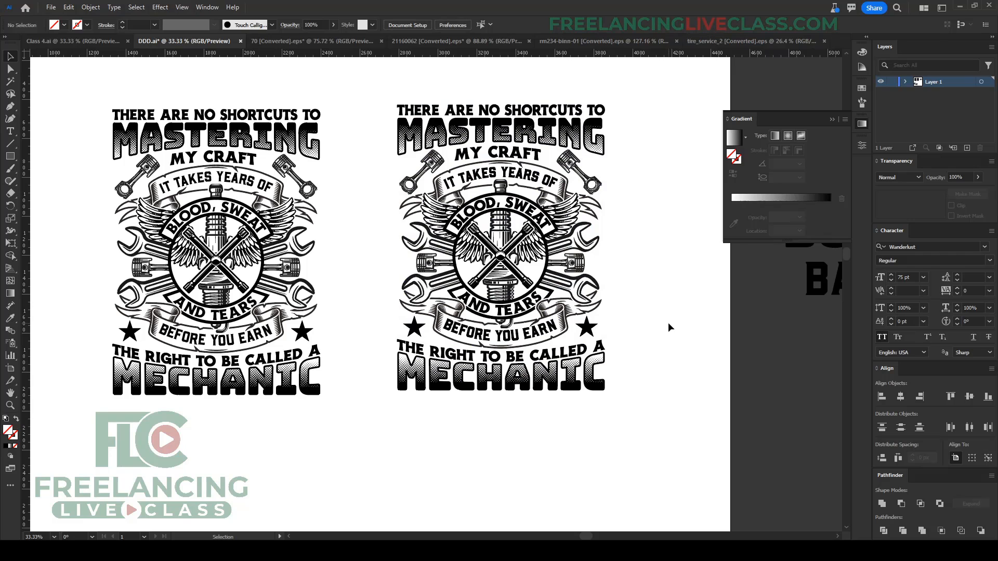
pyautogui.moveTo(376, 88); pyautogui.dragTo(632, 404)
pyautogui.click(91, 7)
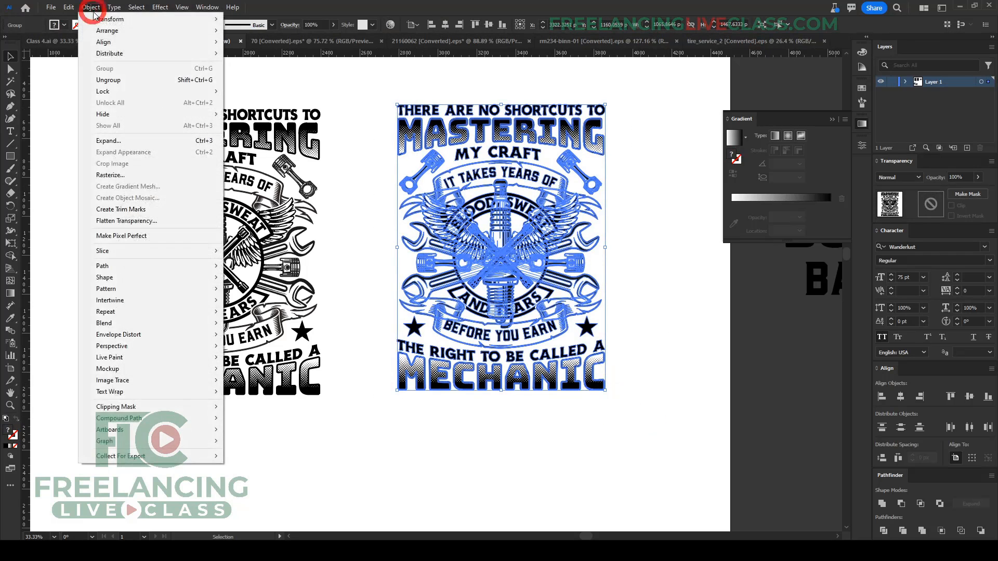
pyautogui.click(116, 143)
pyautogui.click(644, 285)
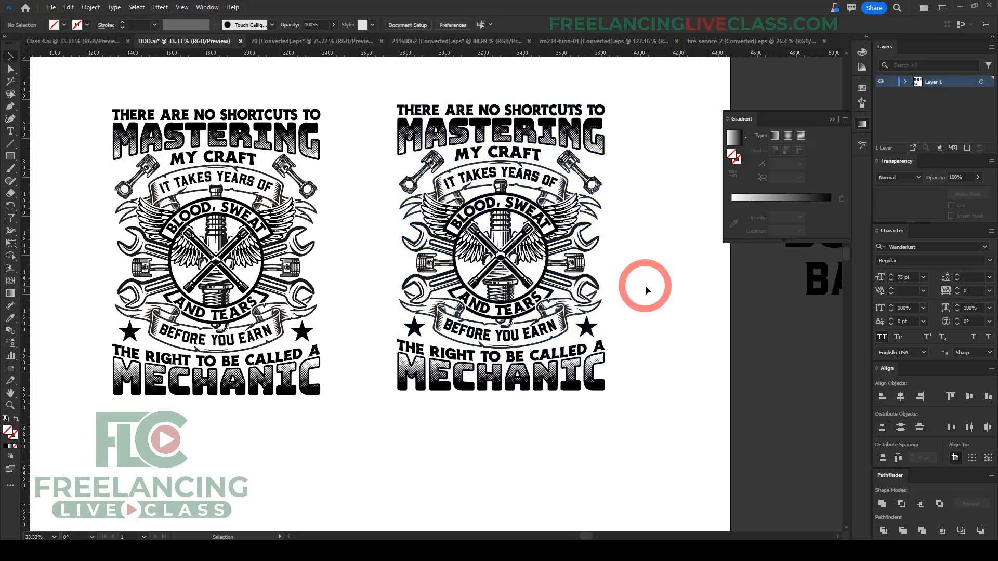
pyautogui.moveTo(371, 85); pyautogui.dragTo(655, 425)
pyautogui.hotkey('ctrl', 'g')
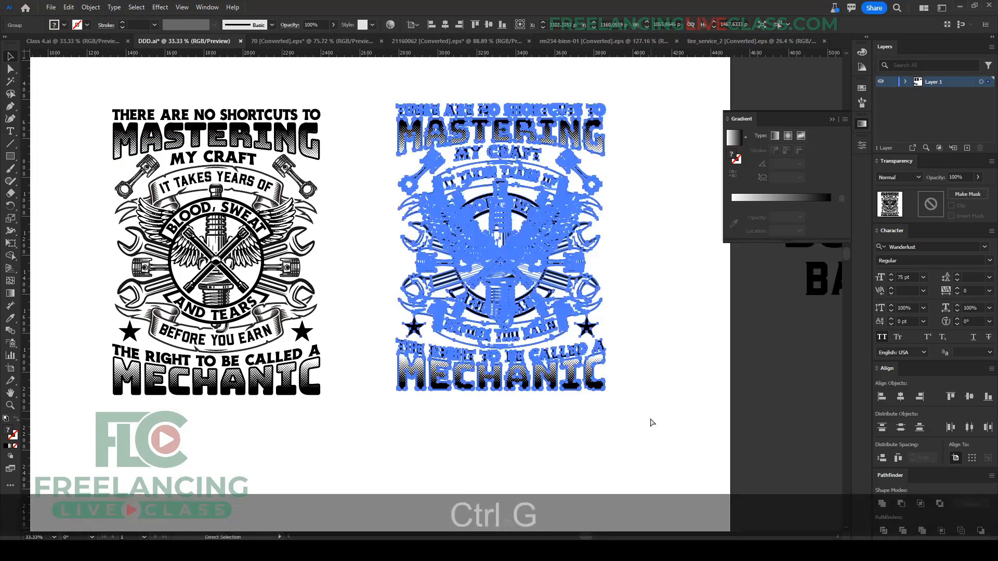
# Step: Isolate the duplicate's group, select all its black shapes including the wings with the Magic Wand, and fill them with red
pyautogui.doubleClick(519, 256)
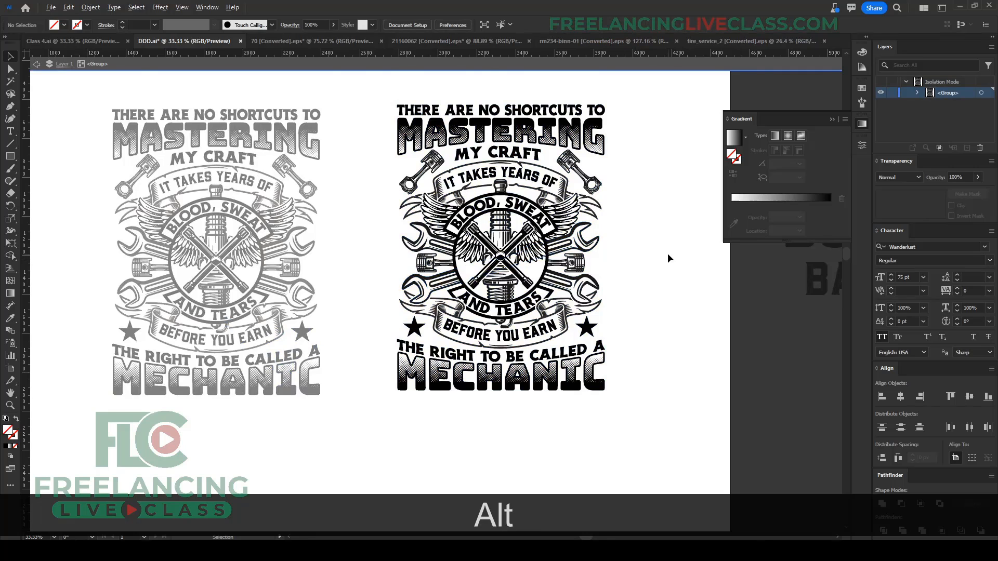
pyautogui.scroll(1, 668, 254)
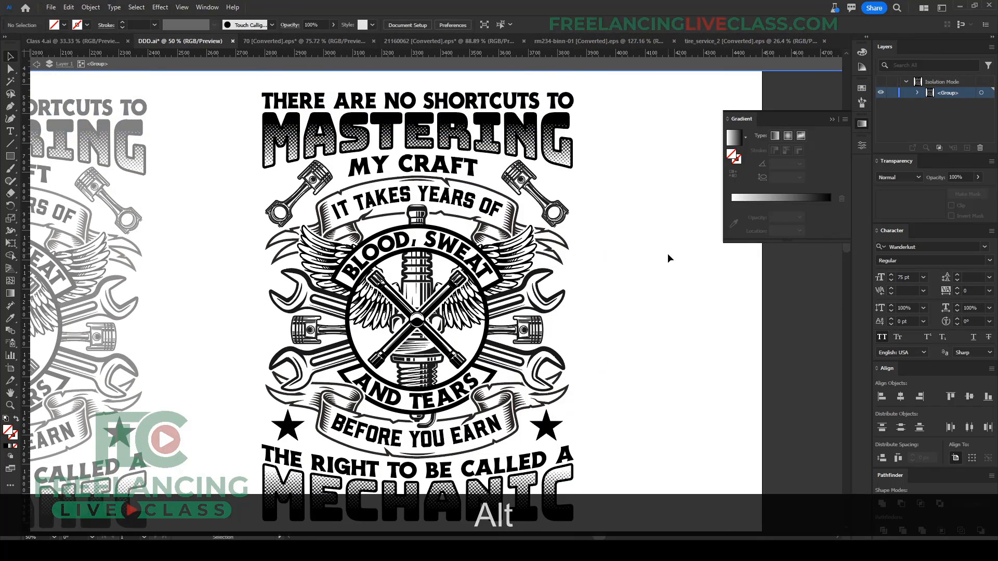
pyautogui.press('y')
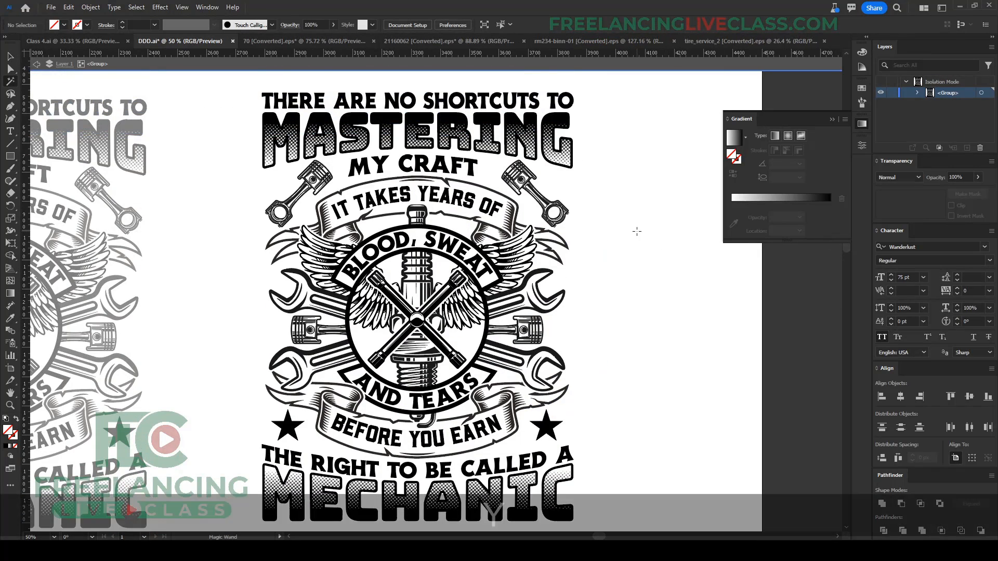
pyautogui.click(470, 169)
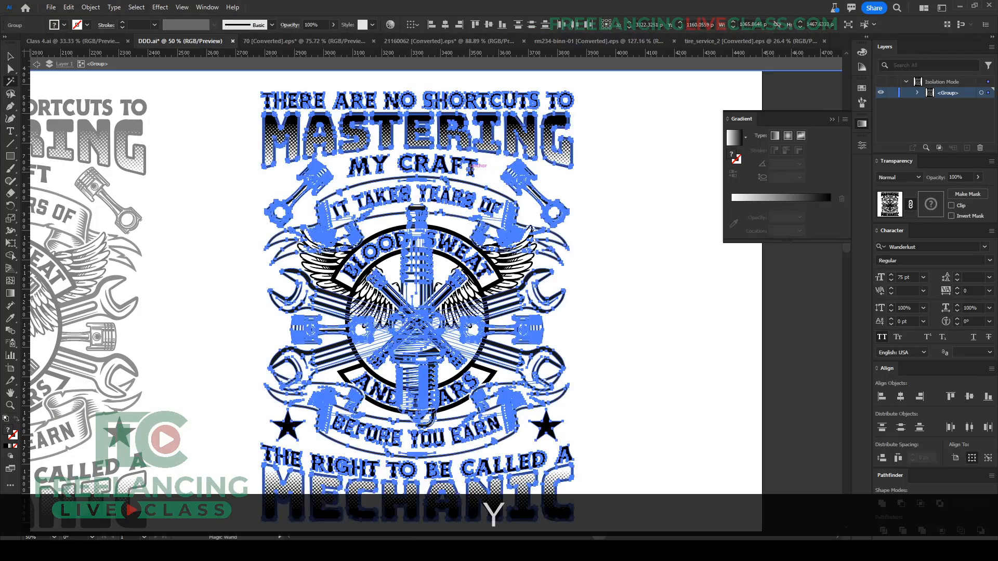
pyautogui.scroll(-3, 639, 323)
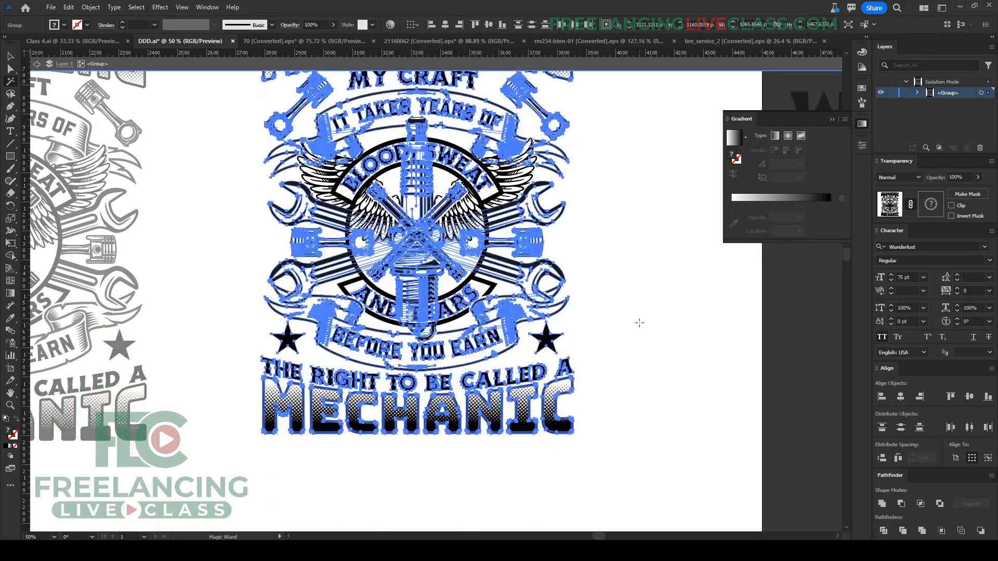
pyautogui.scroll(1, 656, 322)
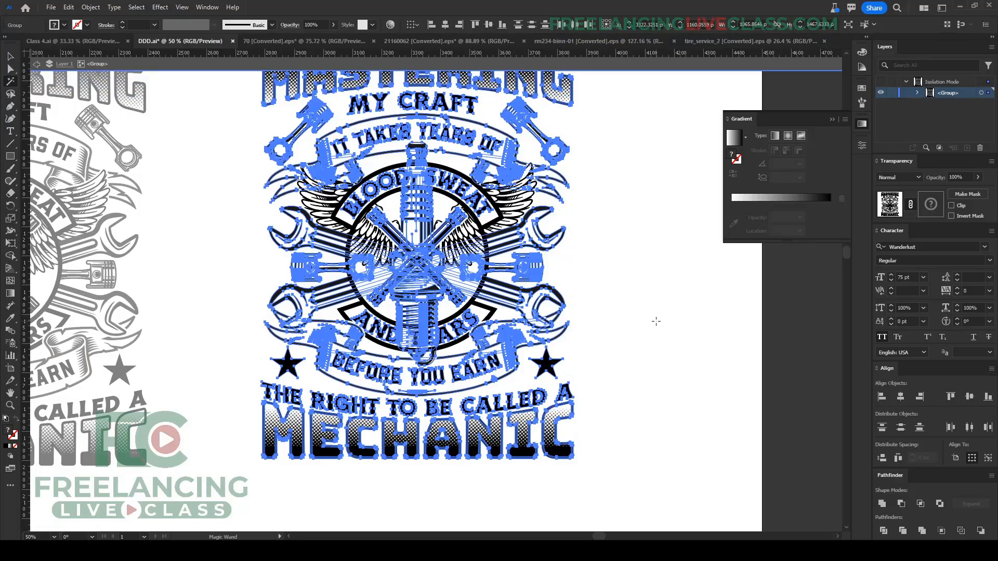
pyautogui.scroll(3, 513, 197)
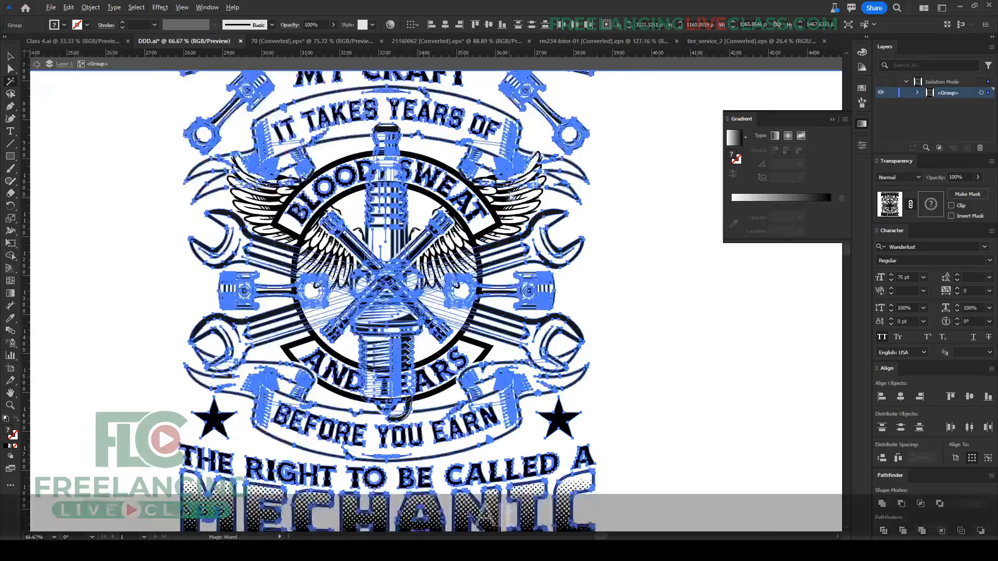
pyautogui.scroll(1, 512, 196)
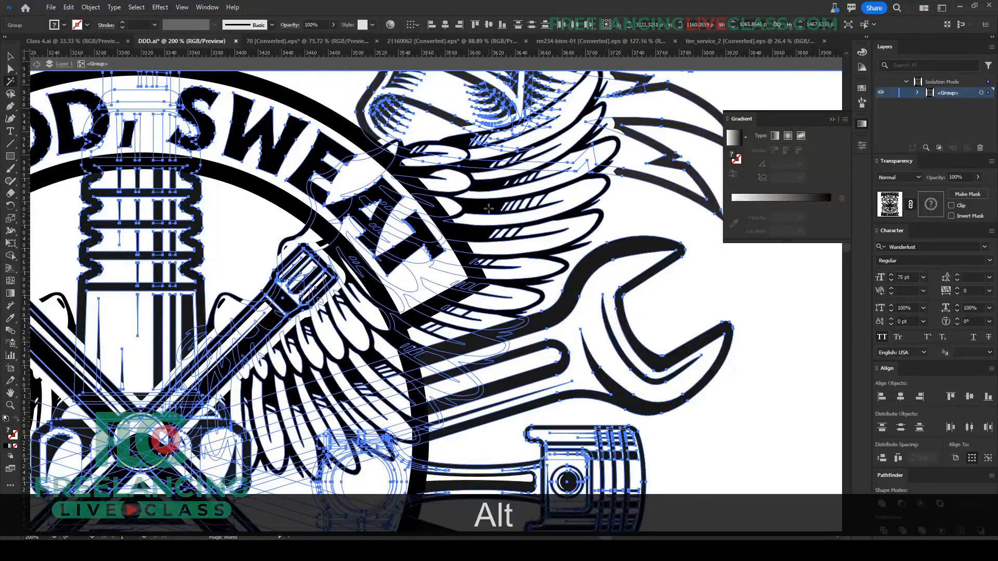
pyautogui.scroll(-2, 486, 202)
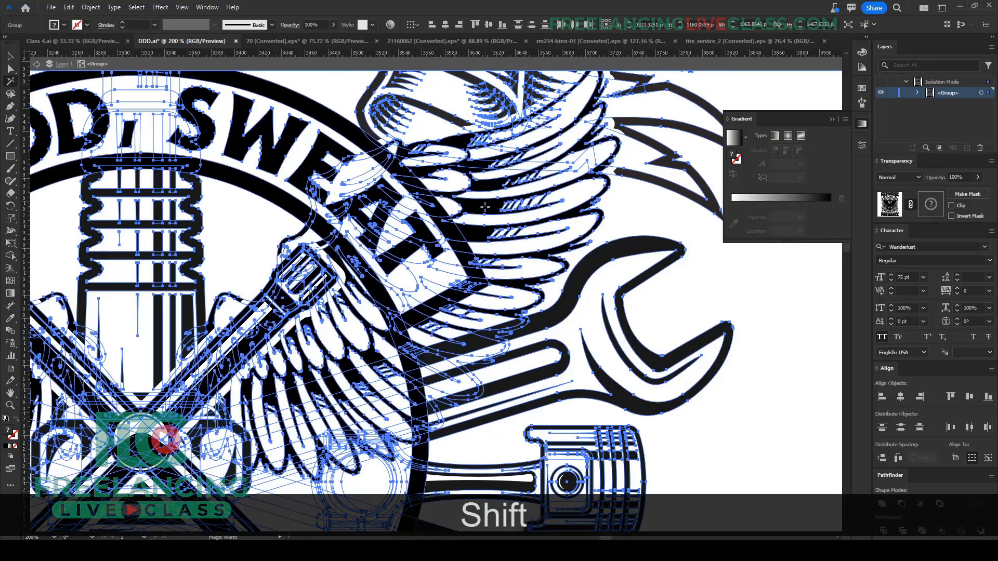
pyautogui.scroll(-1, 486, 203)
pyautogui.scroll(-2, 468, 336)
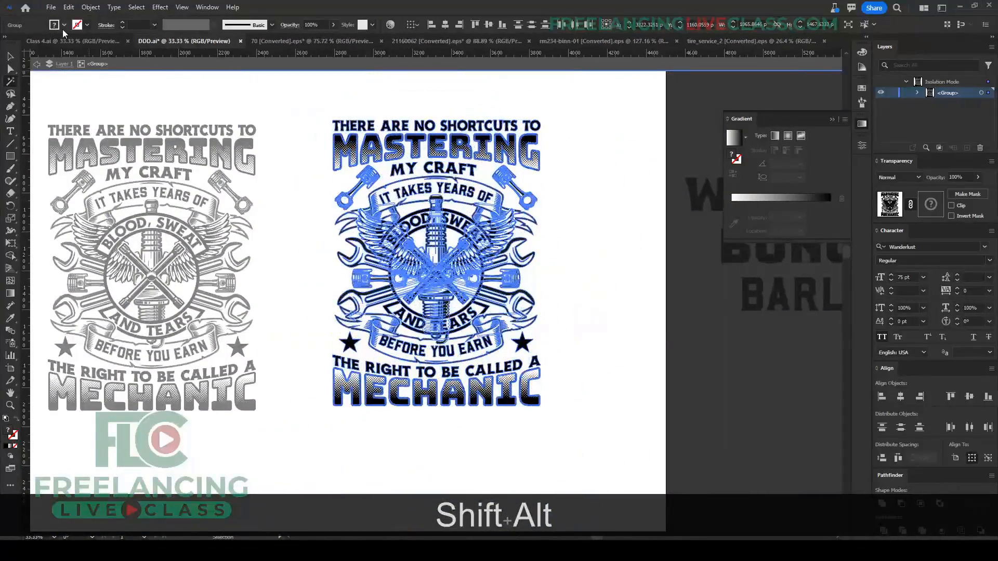
pyautogui.click(63, 25)
pyautogui.click(79, 42)
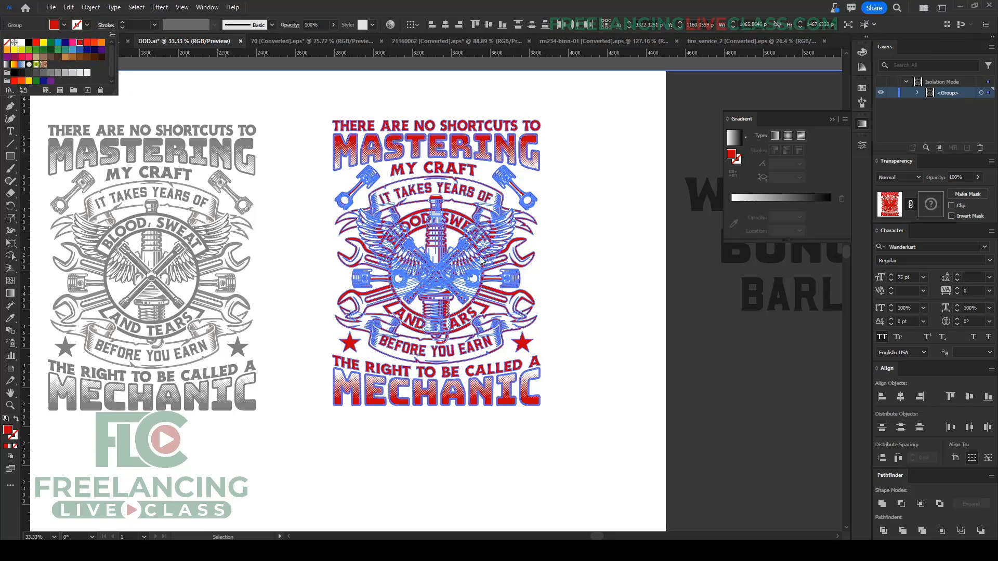
pyautogui.press('v')
pyautogui.click(591, 247)
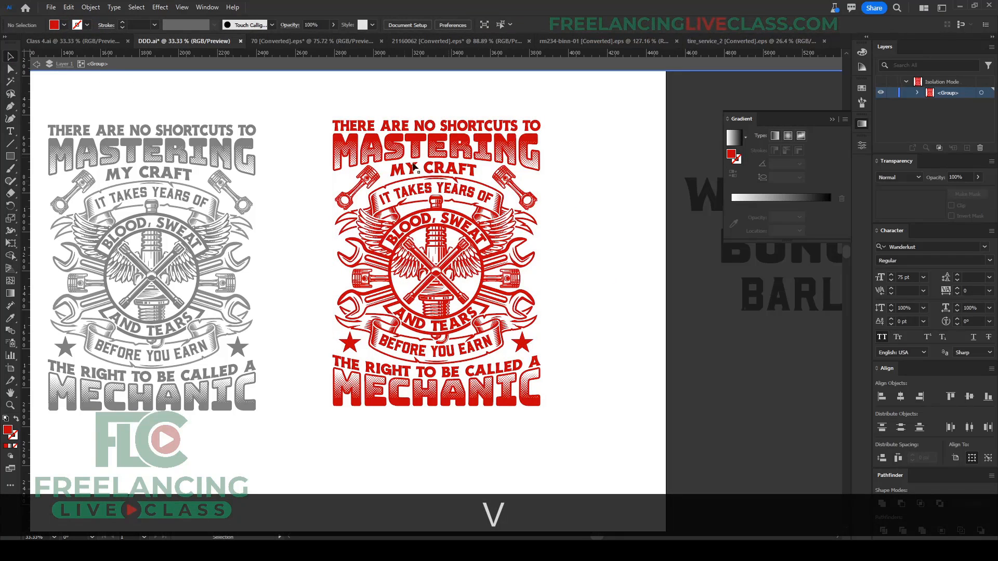
pyautogui.click(600, 266)
pyautogui.scroll(1, 600, 266)
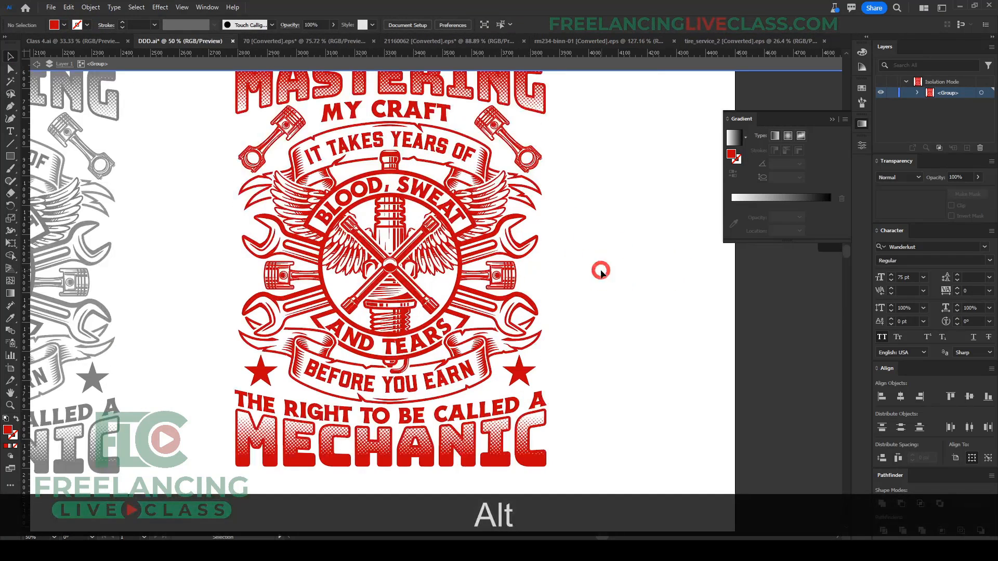
pyautogui.scroll(-1, 597, 270)
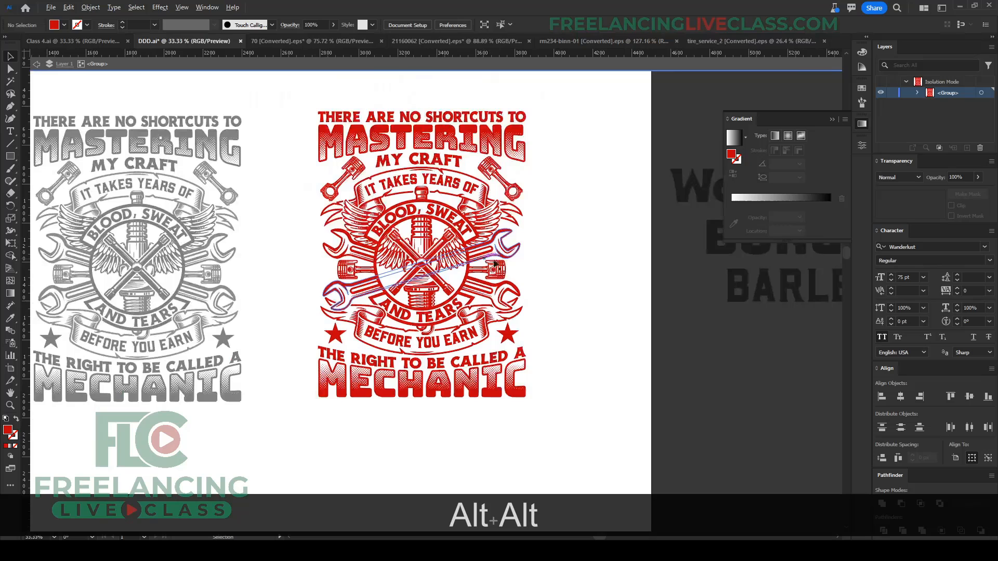
# Step: Leave isolation mode and draw a black-filled rectangle about 1397 by 1757 px around the red design, sent to the back
pyautogui.doubleClick(576, 267)
pyautogui.press('m')
pyautogui.moveTo(285, 84); pyautogui.dragTo(558, 427)
pyautogui.hotkey('ctrl', 'shift', '[')
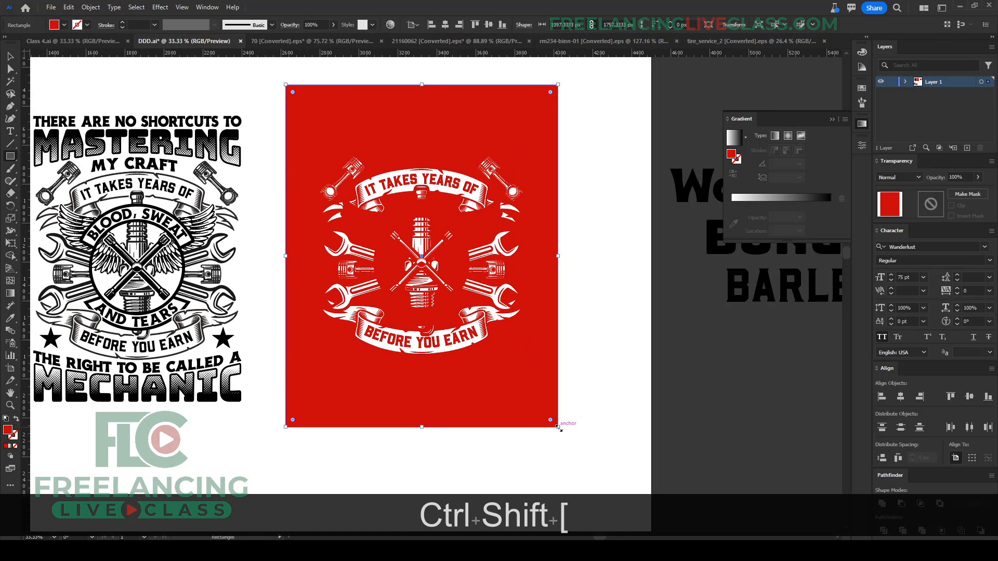
pyautogui.click(64, 24)
pyautogui.click(29, 42)
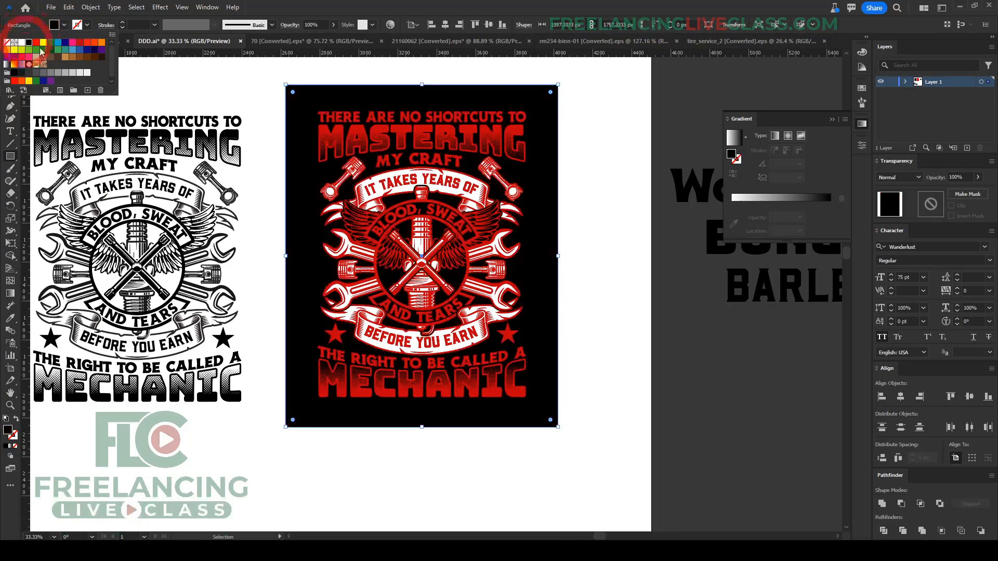
pyautogui.click(596, 276)
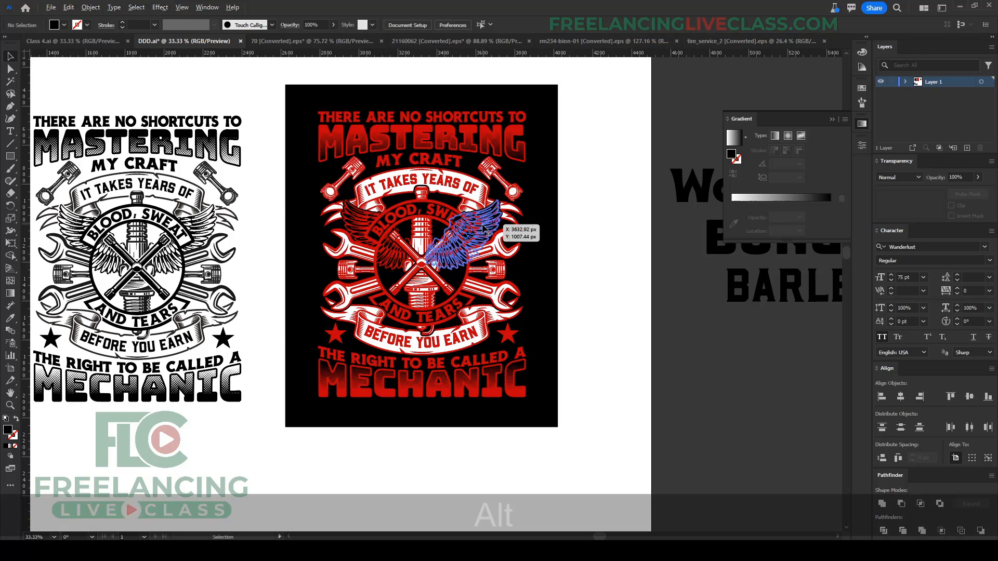
# Step: Isolate the duplicate's group again, select all its red shapes with the Magic Wand and fill them with black
pyautogui.scroll(1, 485, 228)
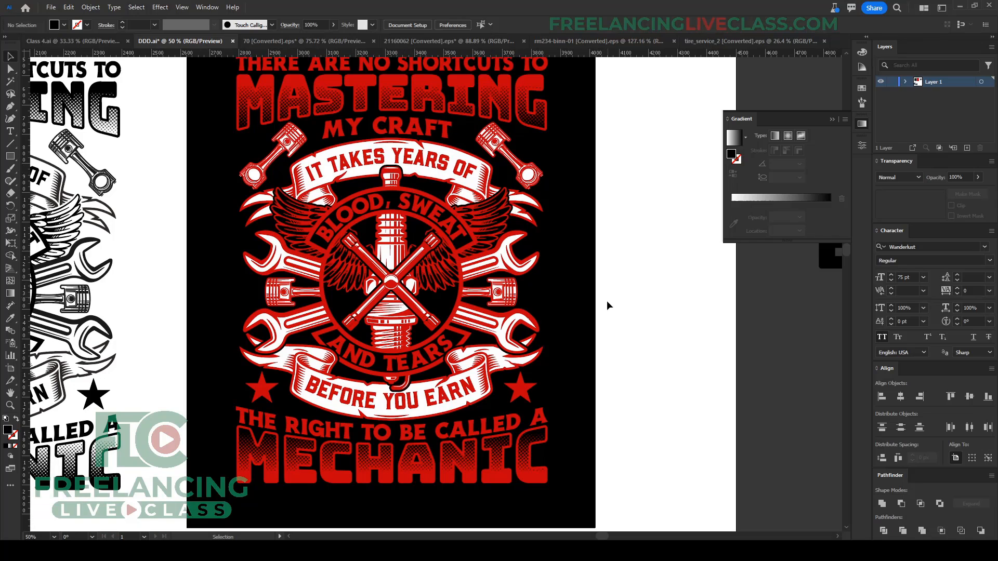
pyautogui.doubleClick(484, 365)
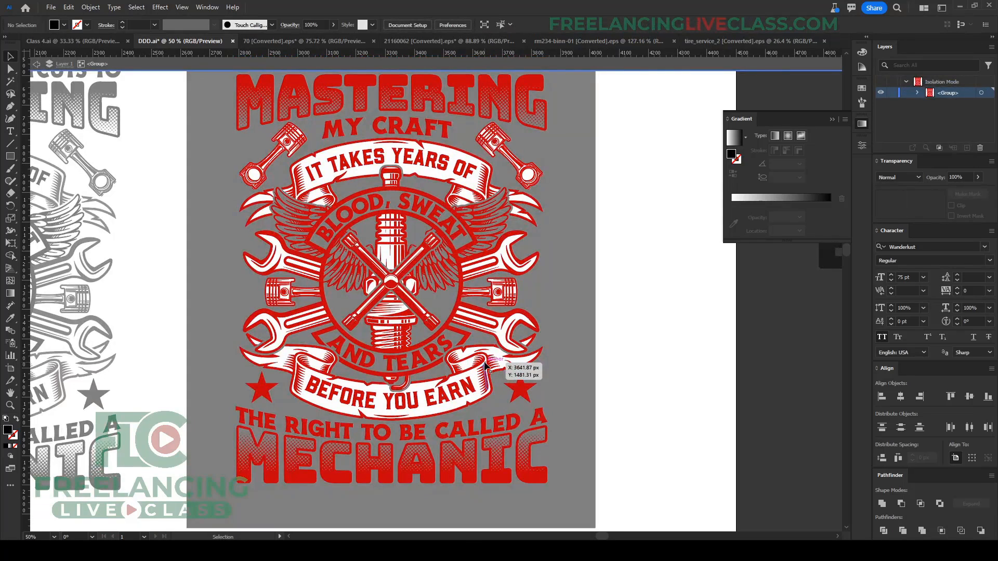
pyautogui.press('y')
pyautogui.click(485, 365)
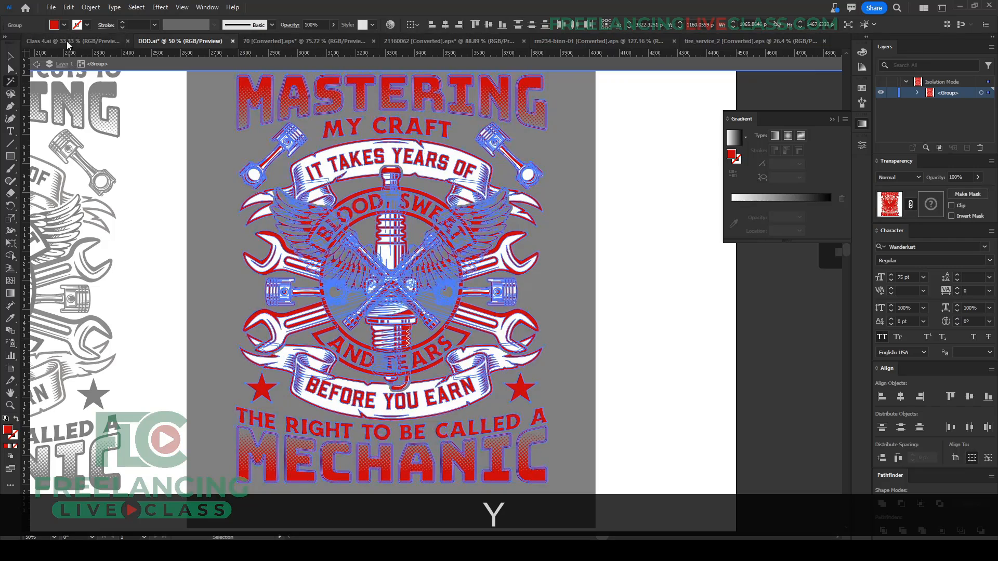
pyautogui.click(64, 25)
pyautogui.click(31, 45)
pyautogui.press('v')
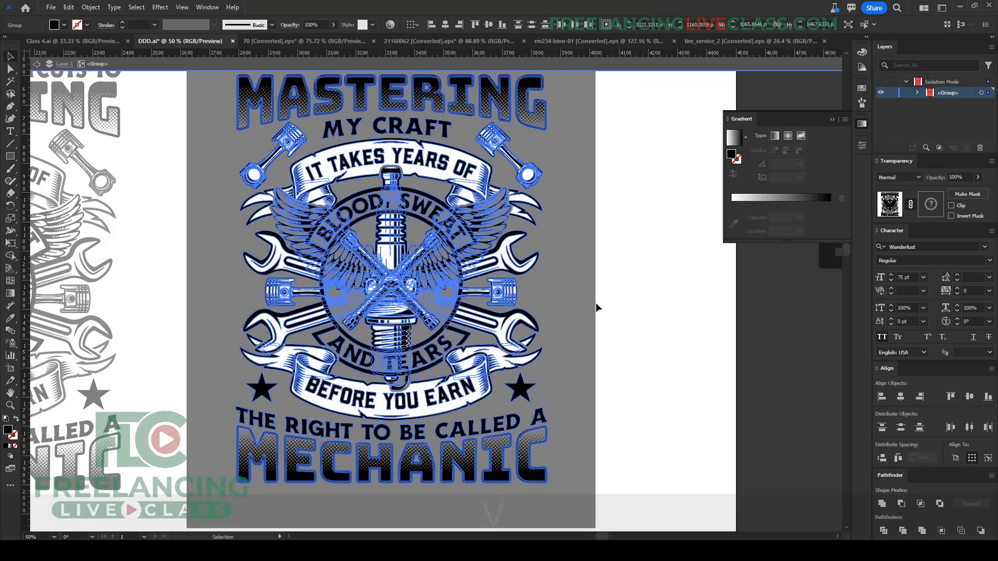
pyautogui.click(580, 267)
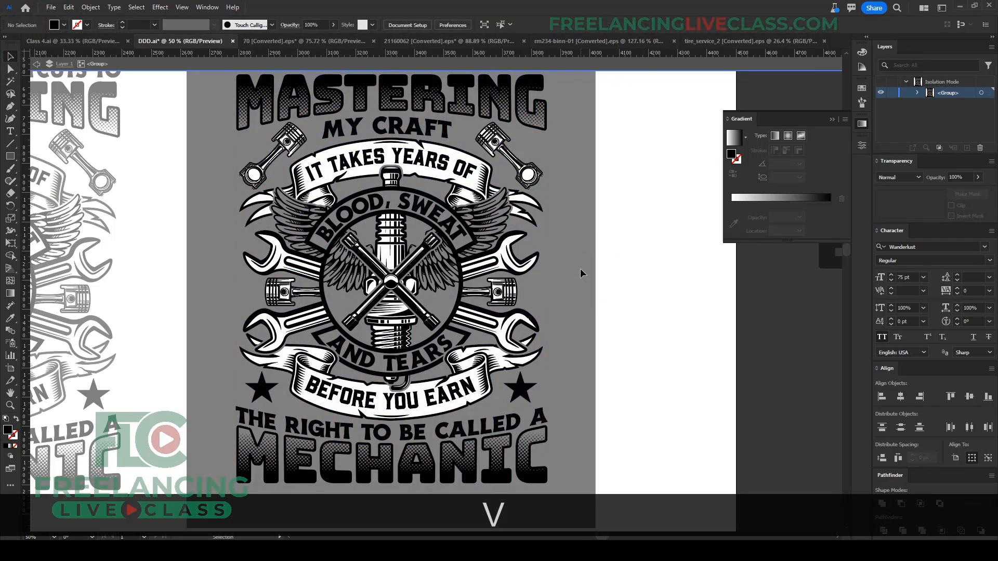
# Step: Select the "THERE ARE NO SHORTCUTS TO" and "MY CRAFT" lines and the outline of "MASTERING" and fill them with white
pyautogui.scroll(3, 581, 269)
pyautogui.keyDown('alt'); pyautogui.scroll(2, 422, 141); pyautogui.keyUp('alt')
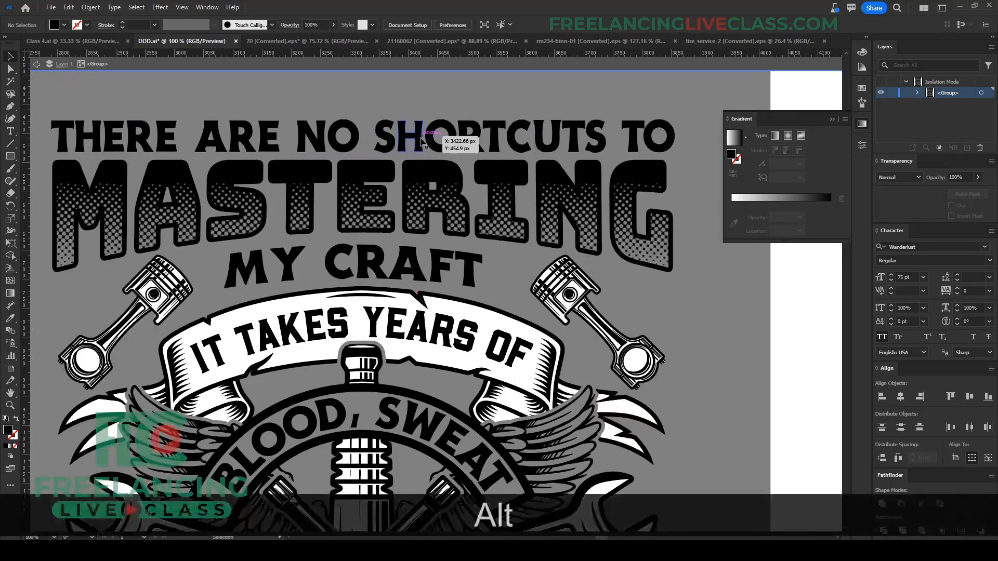
pyautogui.click(422, 141)
pyautogui.keyDown('shift'); pyautogui.click(416, 263); pyautogui.keyUp('shift')
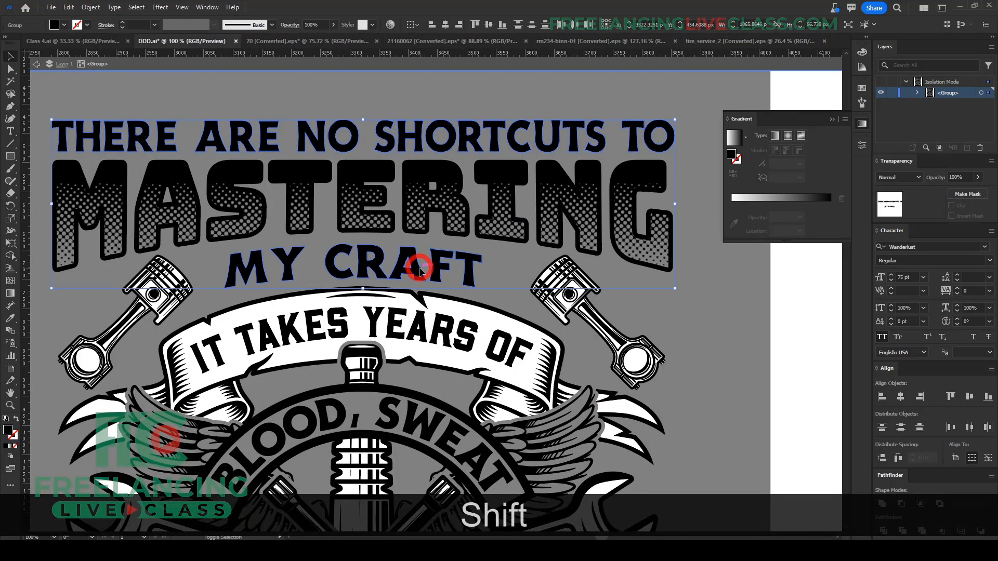
pyautogui.keyDown('shift'); pyautogui.click(420, 239); pyautogui.keyUp('shift')
pyautogui.click(64, 25)
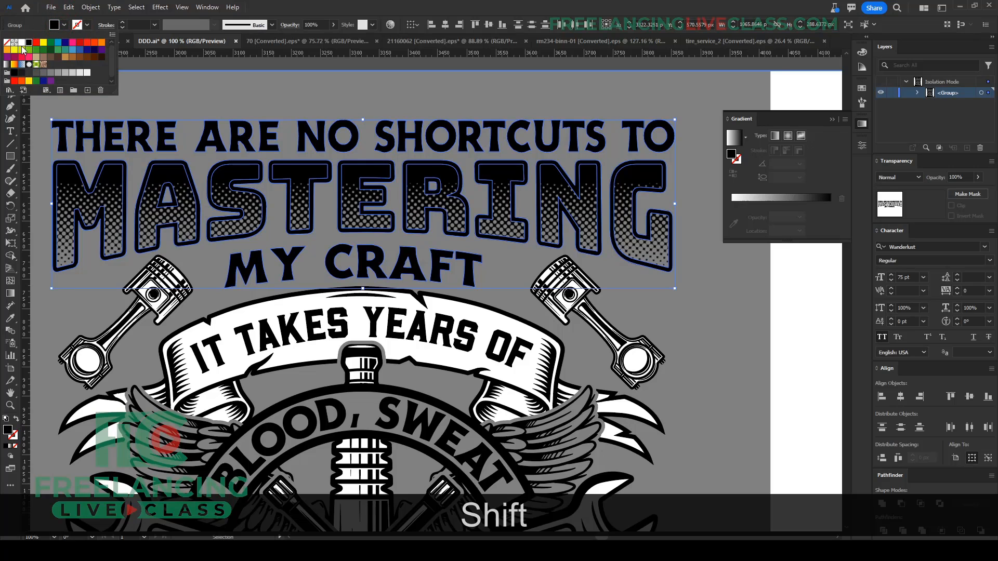
pyautogui.click(21, 42)
pyautogui.click(312, 218)
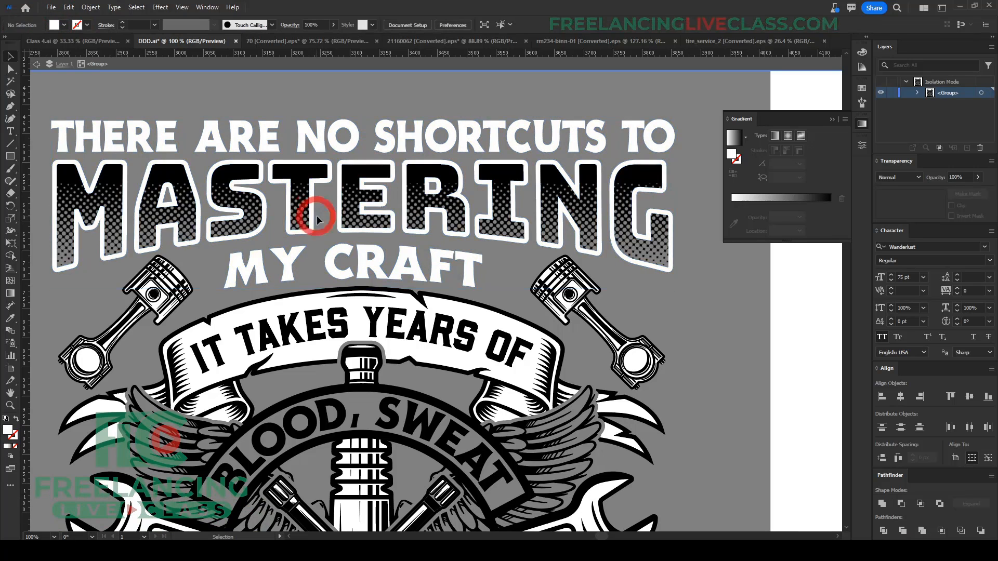
# Step: Leave and re-enter the group's isolation, then fill the halftone lettering of "MASTERING" with white
pyautogui.scroll(-3, 321, 195)
pyautogui.doubleClick(550, 252)
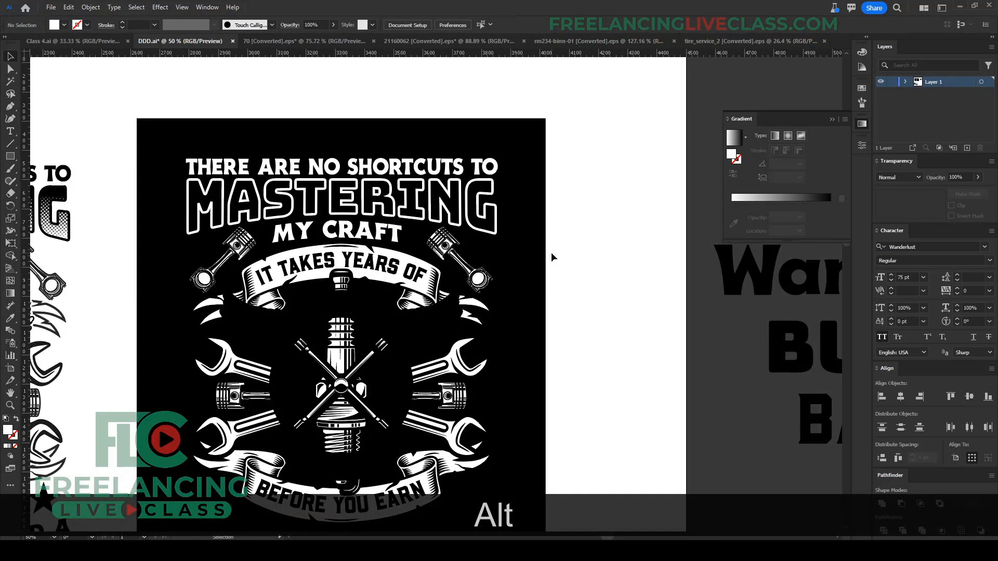
pyautogui.doubleClick(434, 203)
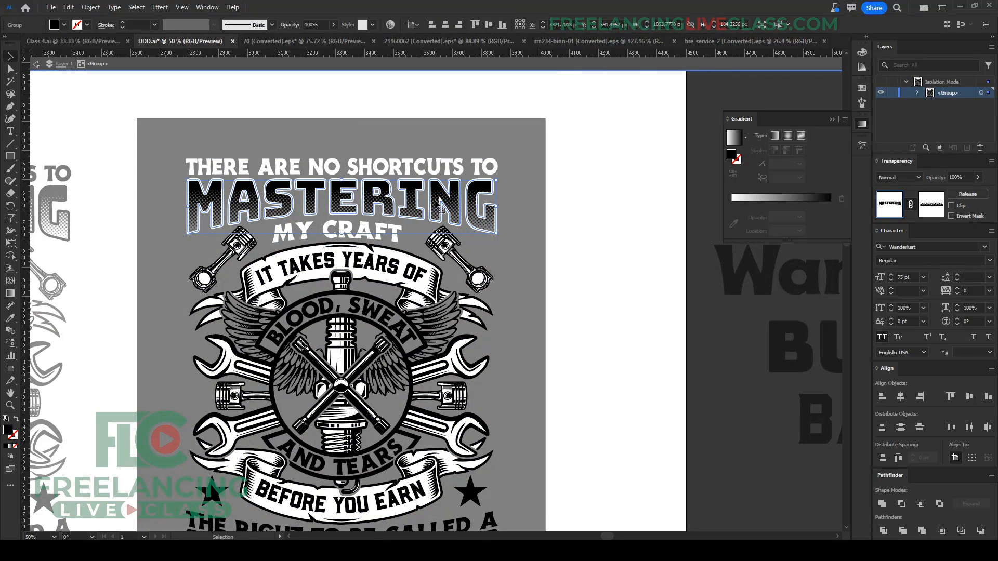
pyautogui.click(55, 24)
pyautogui.click(21, 46)
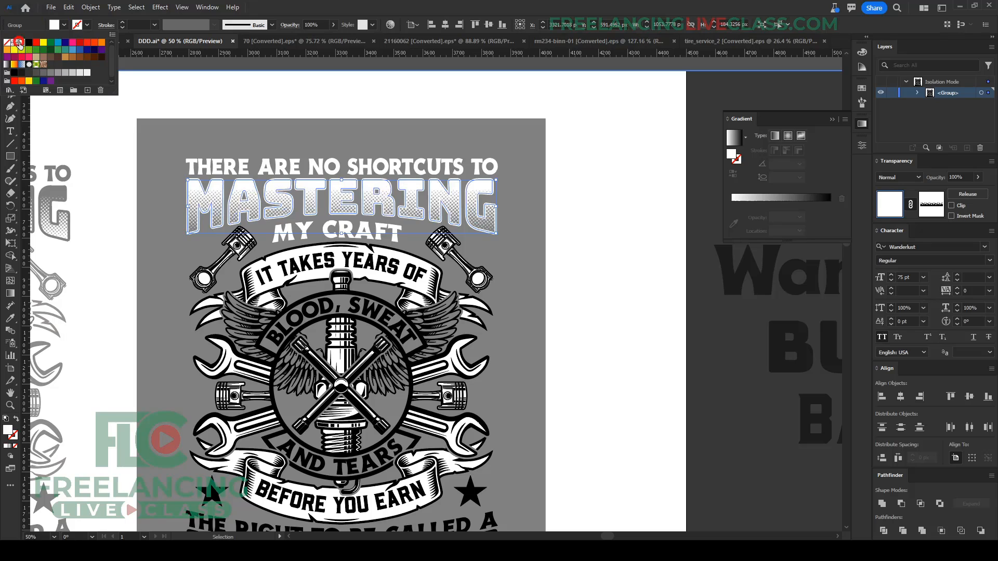
# Step: Select the "THE RIGHT TO BE CALLED A" line and both stars and recolour them white with the Eyedropper
pyautogui.scroll(-5, 572, 291)
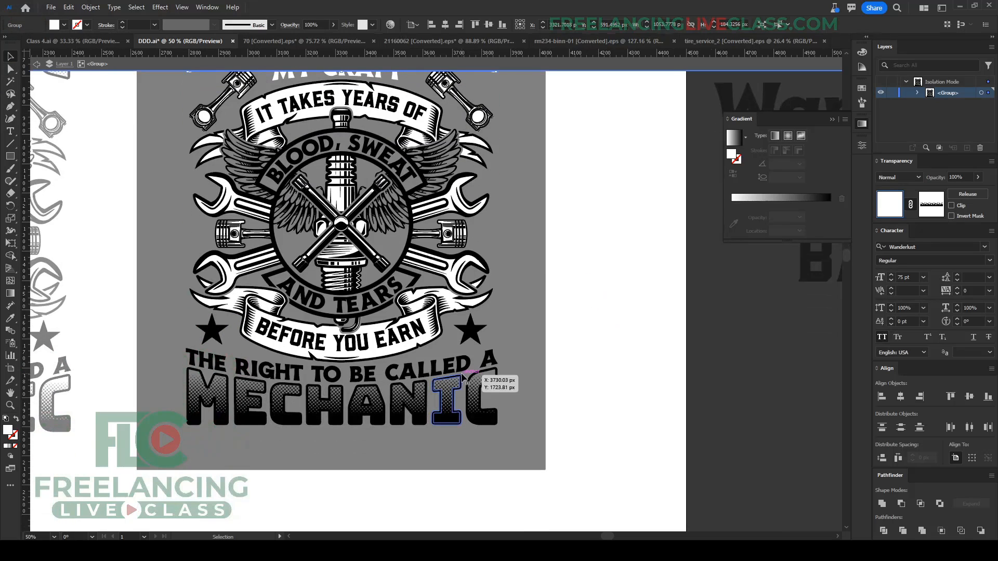
pyautogui.click(462, 364)
pyautogui.keyDown('shift'); pyautogui.click(471, 329); pyautogui.keyUp('shift')
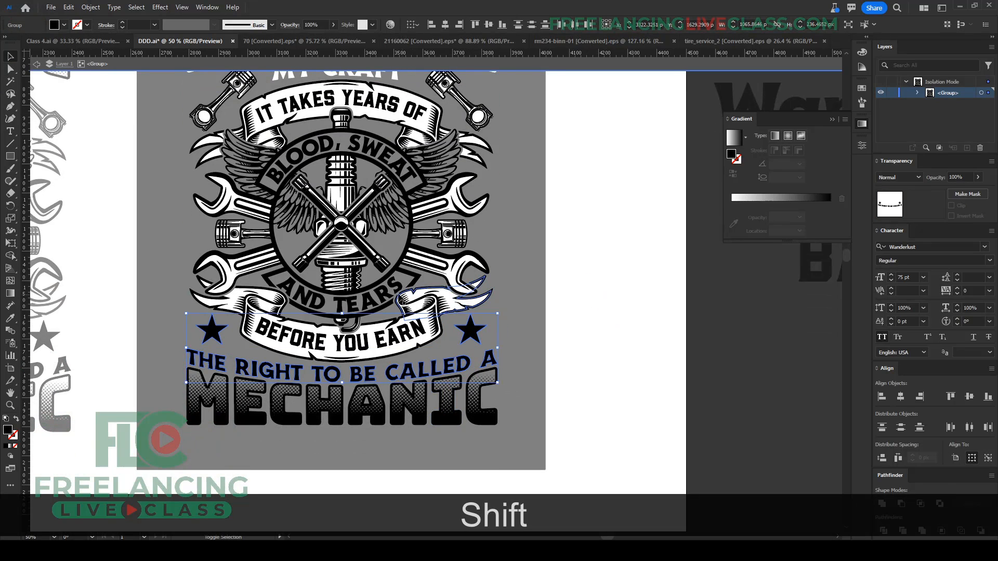
pyautogui.hotkey('shift', 'i')
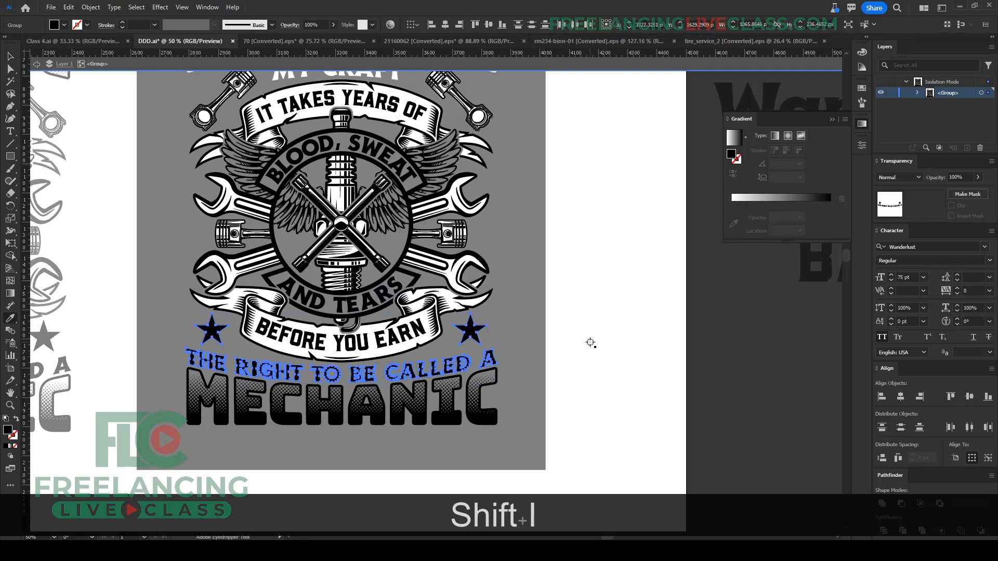
pyautogui.keyDown('shift'); pyautogui.click(588, 342); pyautogui.keyUp('shift')
pyautogui.press('v')
pyautogui.click(587, 342)
# Step: Select the "MECHANIC" lettering and recolour it white by sampling the white canvas with the Eyedropper
pyautogui.scroll(5, 473, 402)
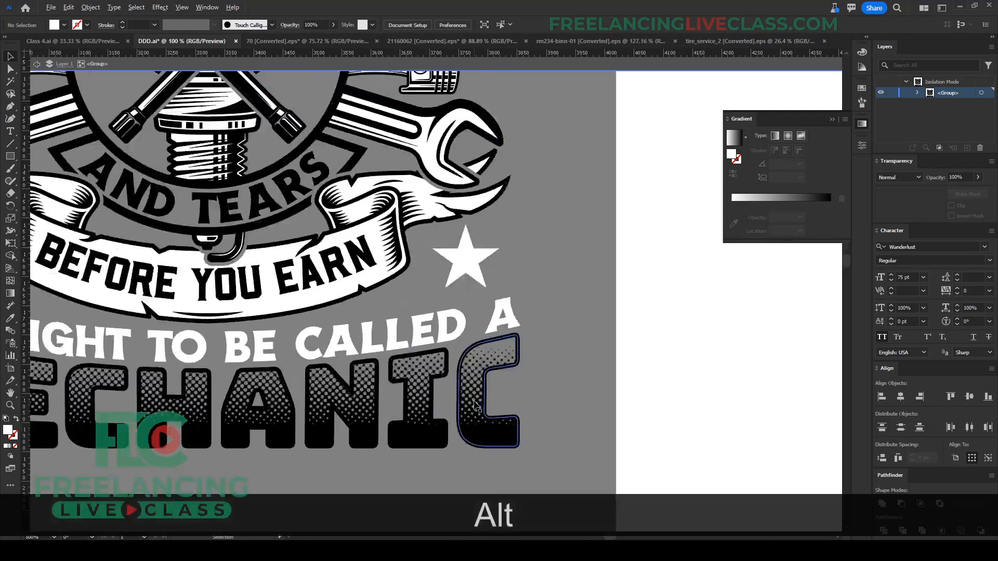
pyautogui.click(435, 378)
pyautogui.press('i')
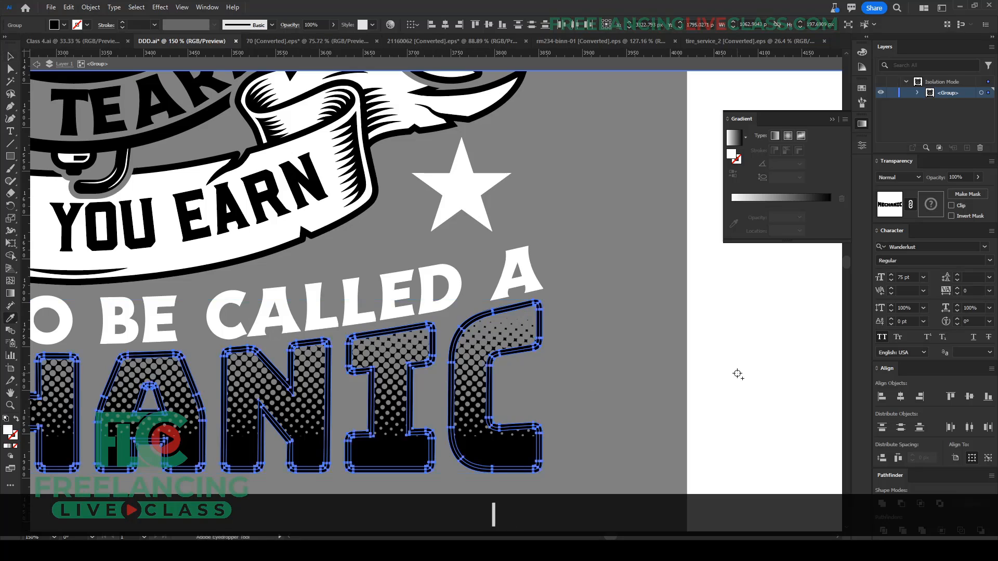
pyautogui.click(735, 372)
pyautogui.press('v')
pyautogui.scroll(-5, 577, 359)
pyautogui.click(565, 354)
# Step: Recolour the central ring with its "BLOOD, SWEAT" and "AND TEARS" lettering white and leave isolation mode
pyautogui.scroll(3, 566, 352)
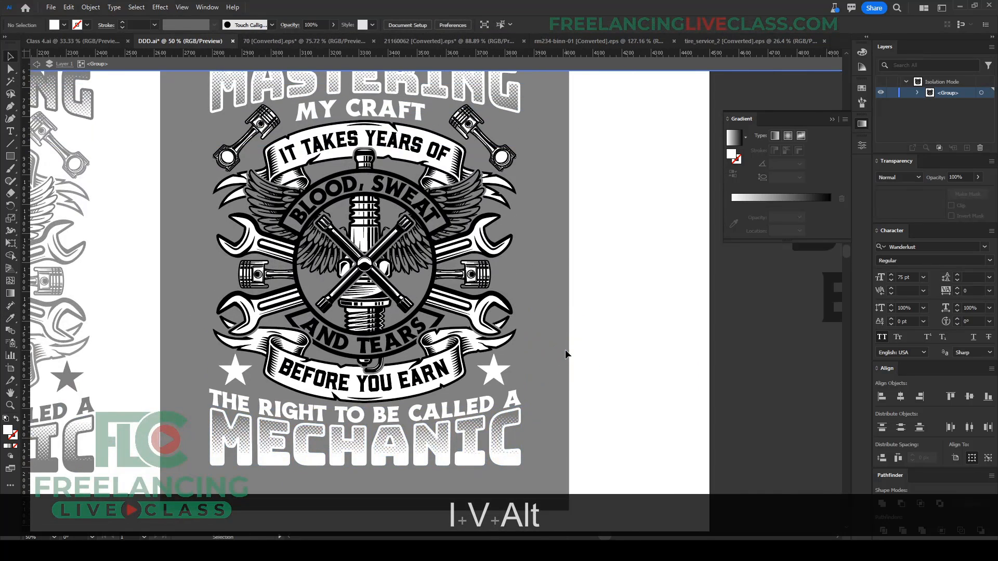
pyautogui.click(393, 347)
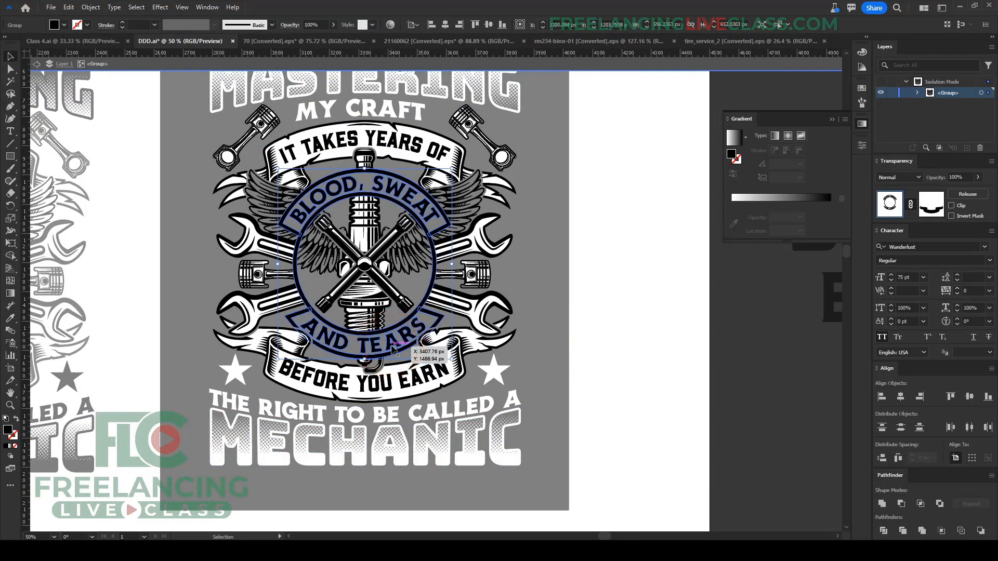
pyautogui.doubleClick(597, 330)
pyautogui.scroll(1, 598, 330)
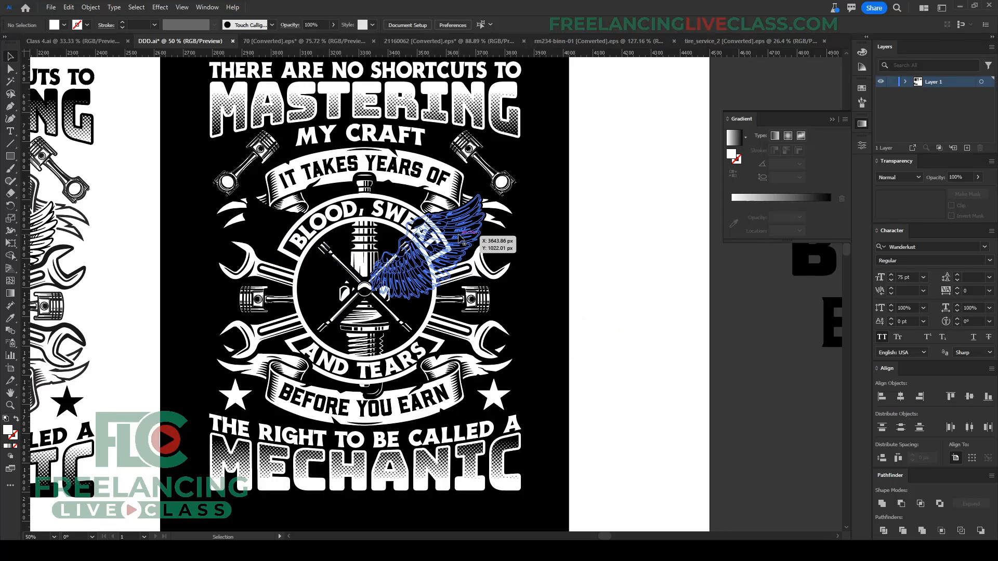
# Step: Isolate the design's group again and enter the nested group that holds the two wings
pyautogui.doubleClick(460, 238)
pyautogui.click(459, 238)
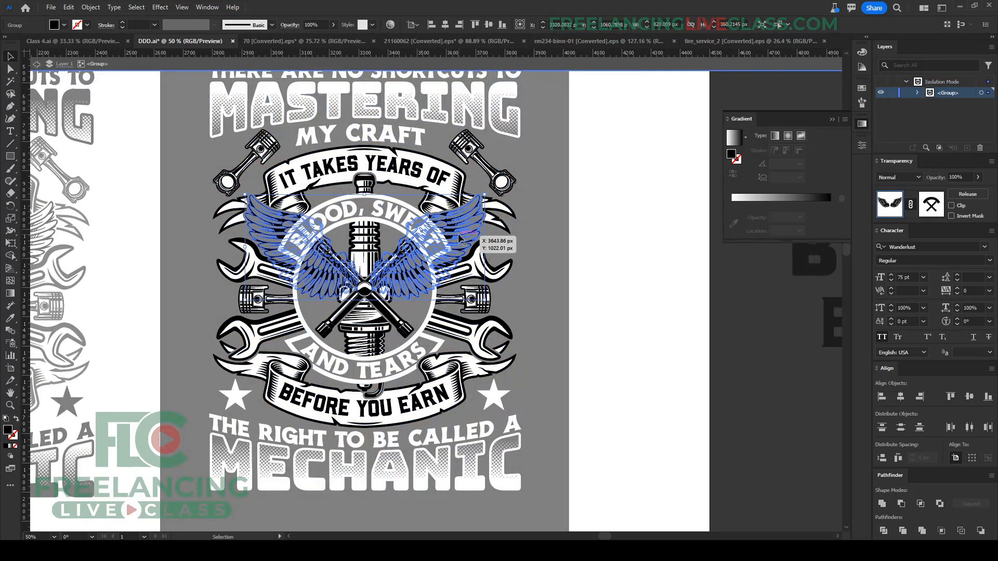
pyautogui.scroll(2, 341, 216)
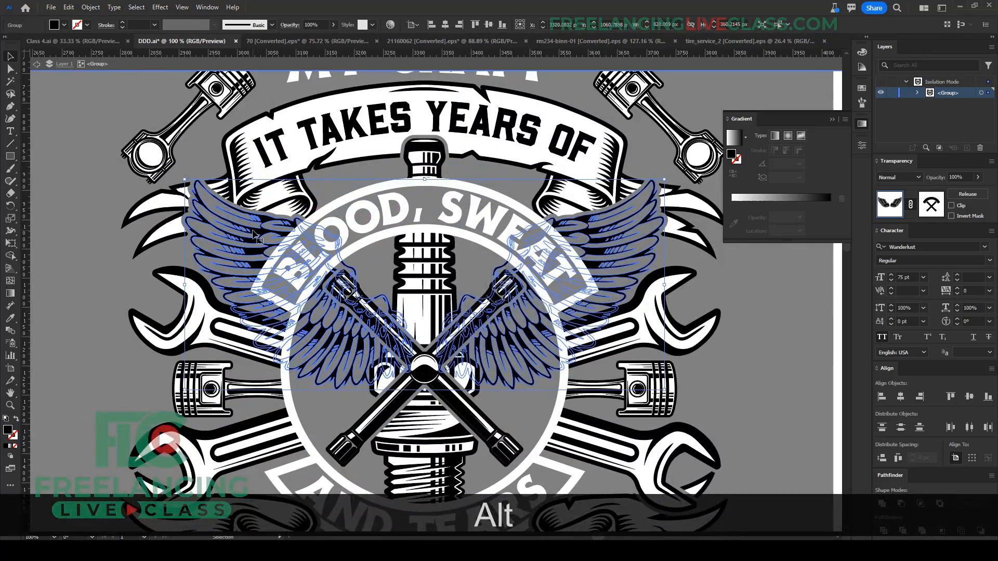
pyautogui.scroll(-3, 253, 229)
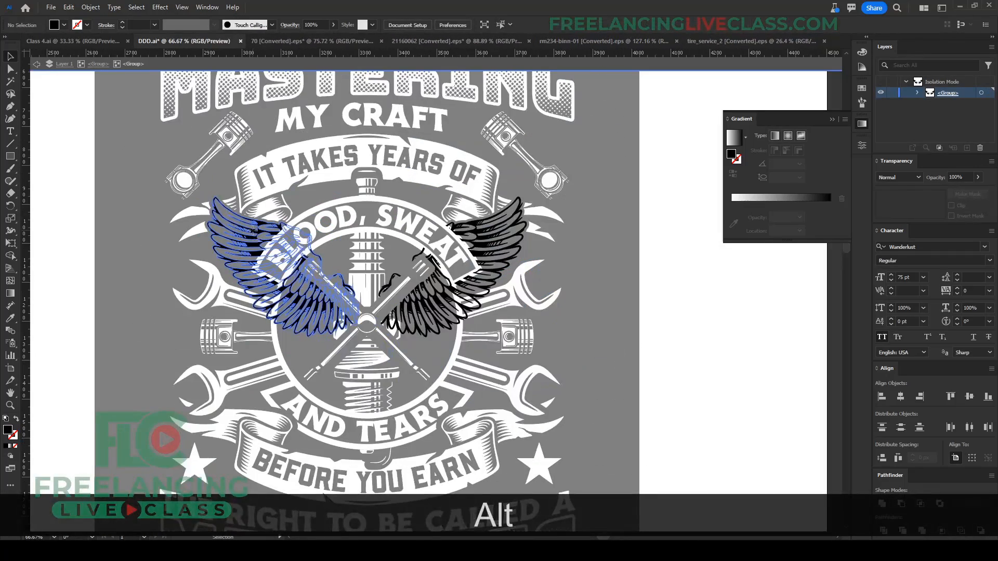
pyautogui.doubleClick(313, 265)
pyautogui.click(498, 281)
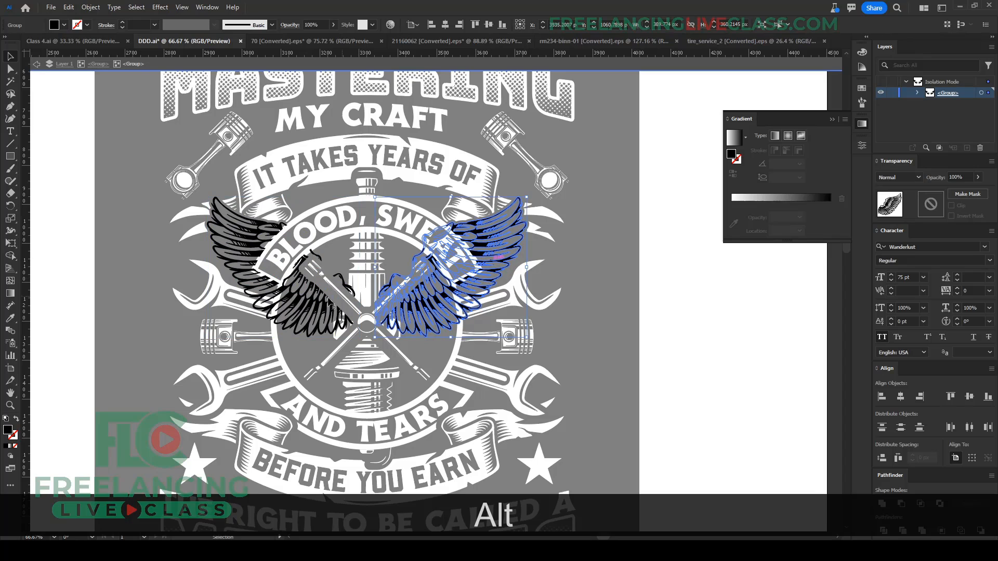
pyautogui.click(323, 299)
pyautogui.click(603, 321)
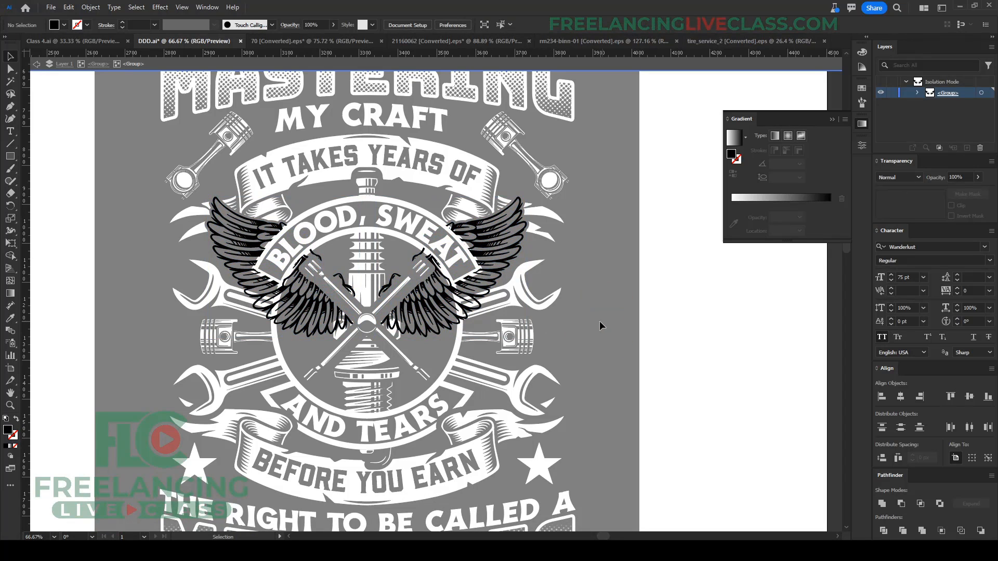
# Step: Draw a rectangle about 980 by 589 px over the wings, sample white from a star, and send it to the back
pyautogui.press('m')
pyautogui.moveTo(184, 152); pyautogui.dragTo(567, 381)
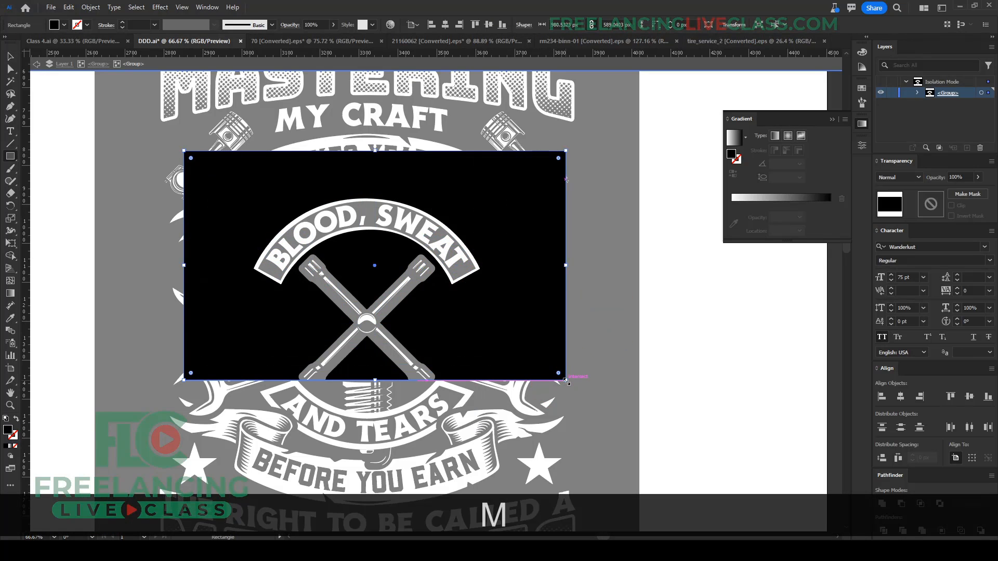
pyautogui.press('i')
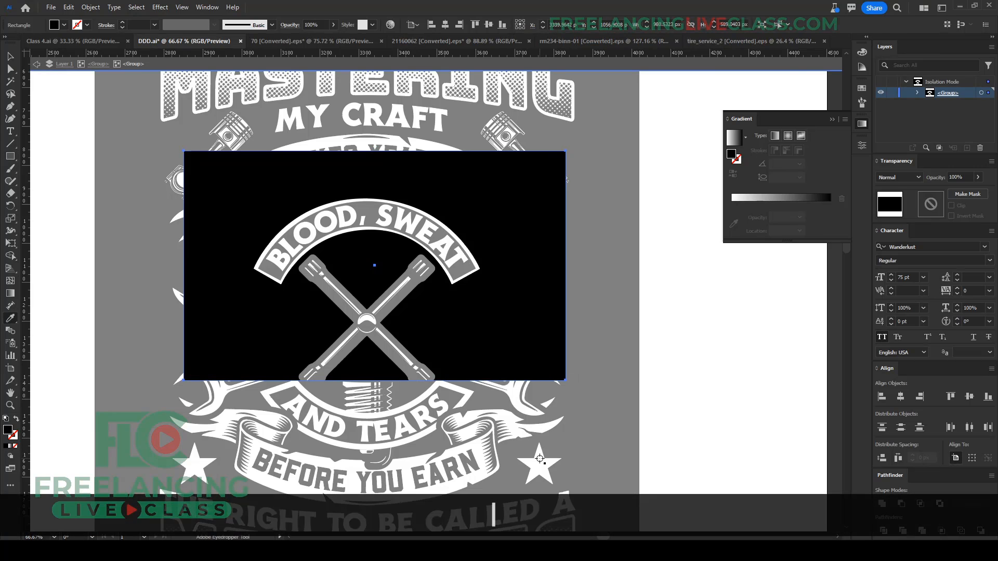
pyautogui.click(541, 460)
pyautogui.press('v')
pyautogui.rightClick(519, 307)
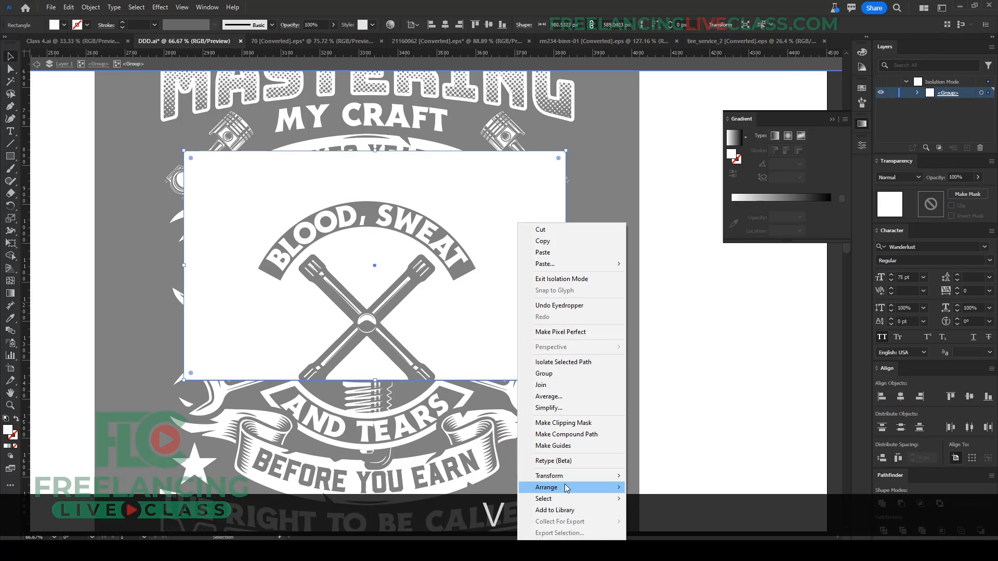
pyautogui.moveTo(577, 487)
pyautogui.click(660, 521)
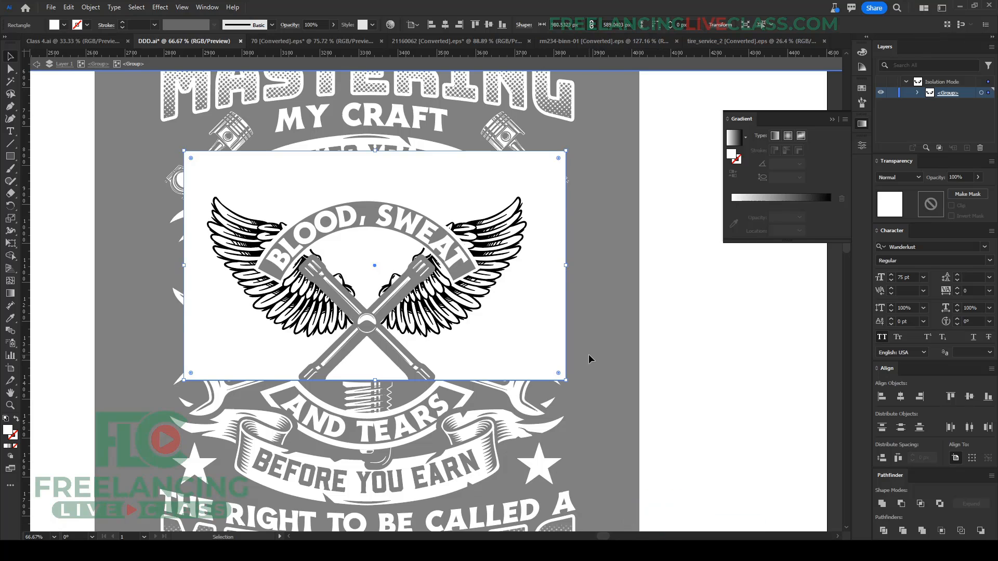
# Step: Select the wings with the white rectangle, remove the area outside the wings with the Shape Builder, and leave isolation mode
pyautogui.press('v')
pyautogui.hotkey('ctrl', 'a')
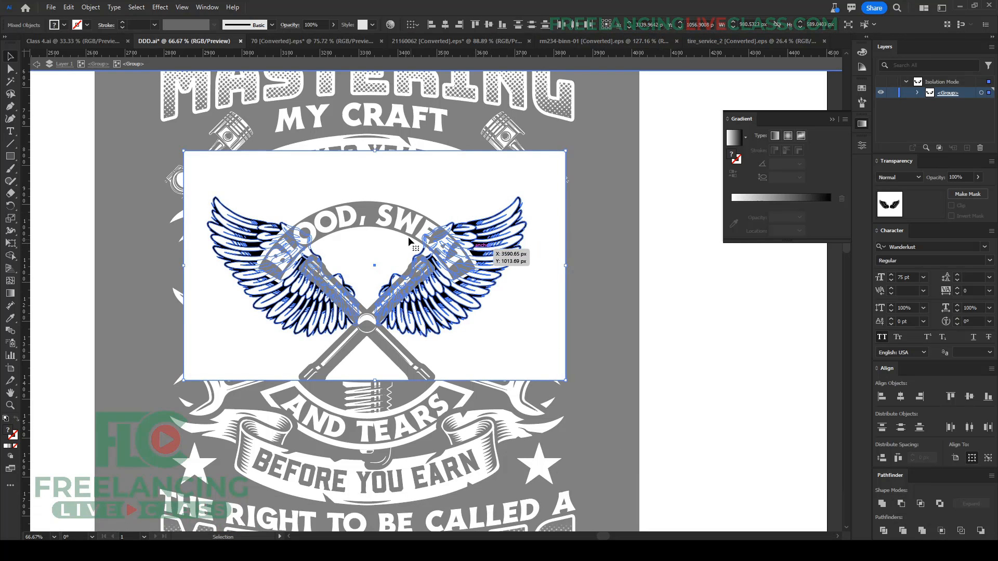
pyautogui.press('shift')
pyautogui.hotkey('shift', 'm')
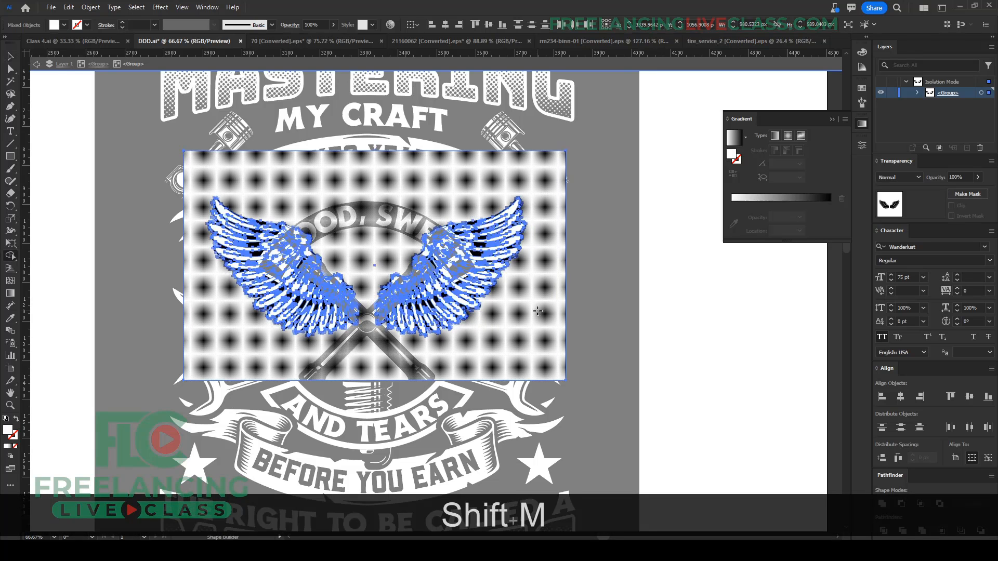
pyautogui.press('alt')
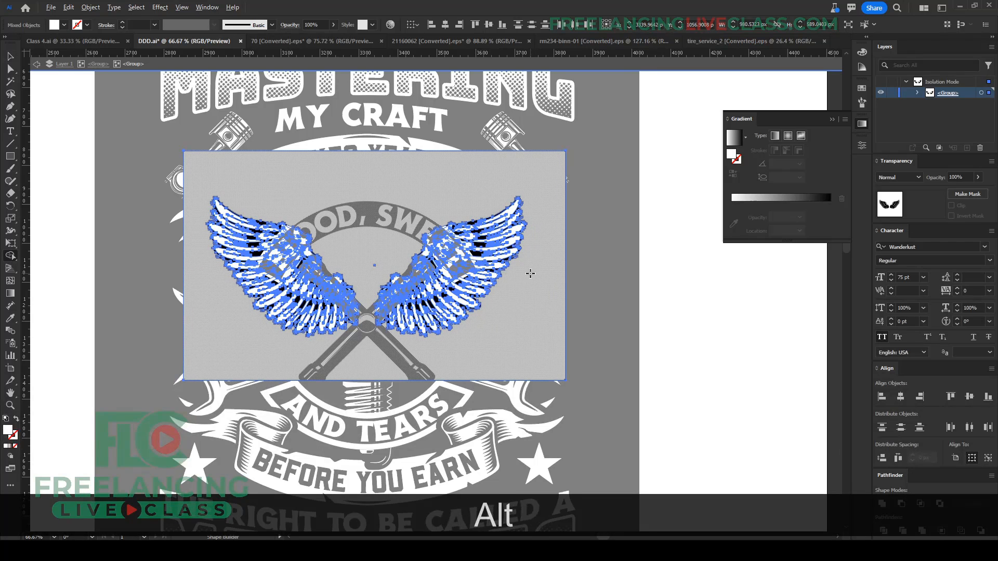
pyautogui.keyDown('alt'); pyautogui.click(530, 274); pyautogui.keyUp('alt')
pyautogui.hotkey('alt', 'v')
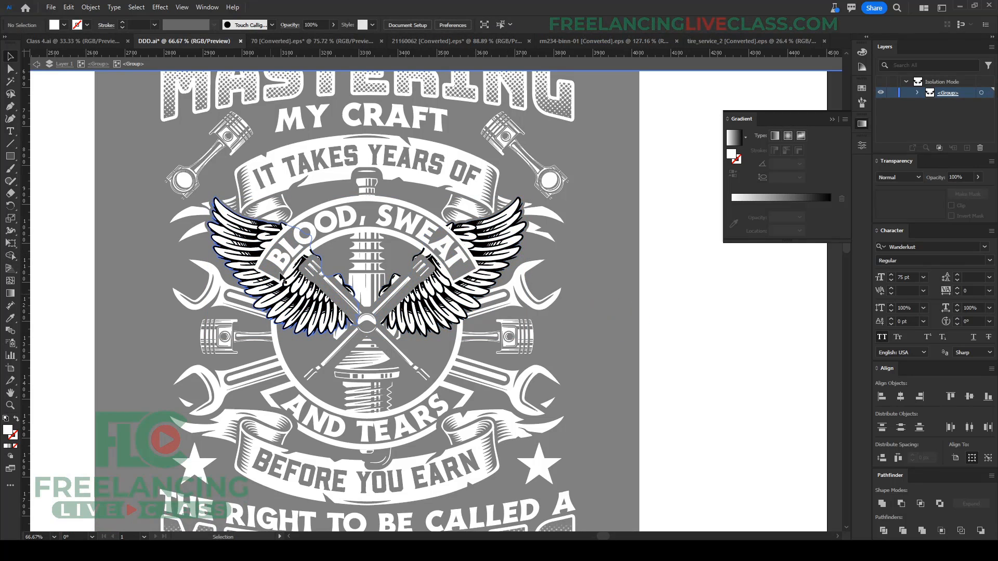
pyautogui.keyDown('alt'); pyautogui.scroll(3, 281, 277); pyautogui.keyUp('alt')
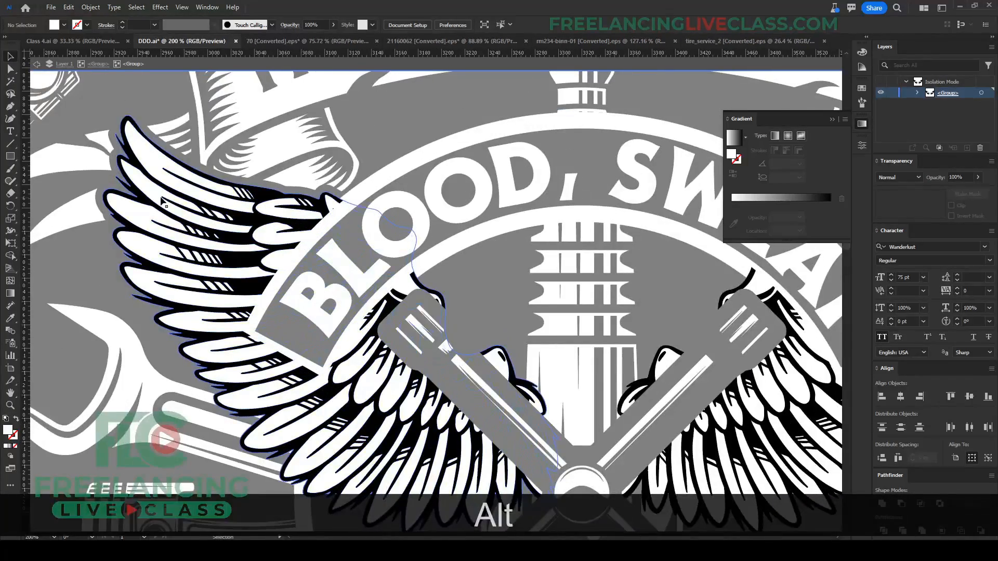
pyautogui.keyDown('alt'); pyautogui.scroll(-3, 163, 201); pyautogui.keyUp('alt')
pyautogui.doubleClick(525, 290)
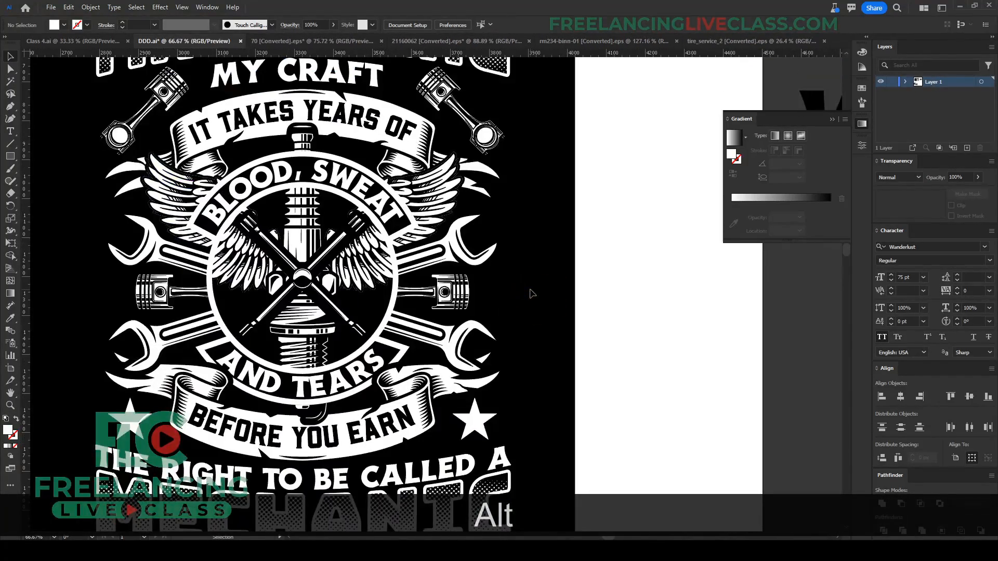
# Step: Isolate the group of the design on the black background and select all its white artwork with the Magic Wand
pyautogui.keyDown('alt'); pyautogui.scroll(-1, 531, 294); pyautogui.keyUp('alt')
pyautogui.moveTo(532, 314); pyautogui.dragTo(556, 291)
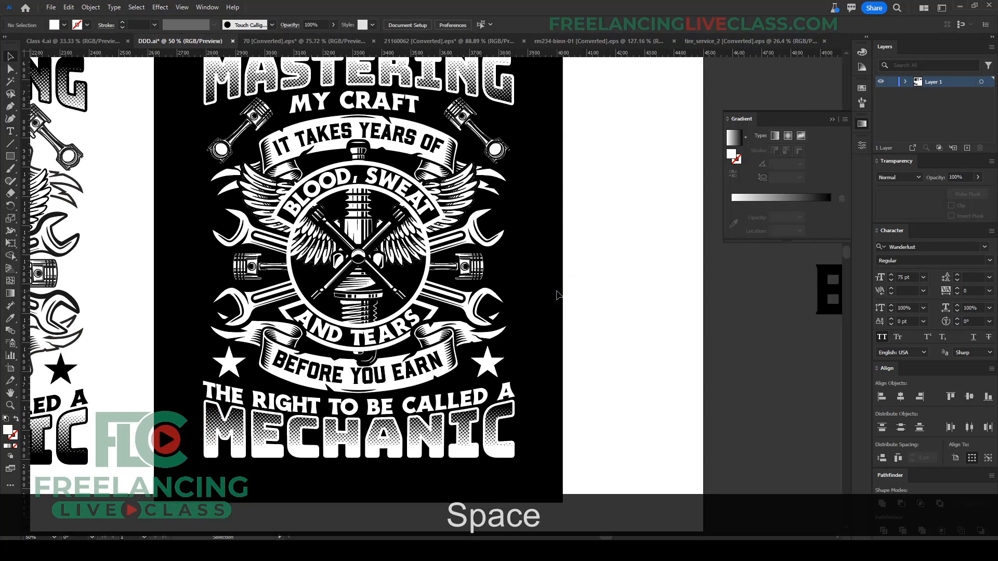
pyautogui.keyDown('alt'); pyautogui.scroll(-1, 525, 307); pyautogui.keyUp('alt')
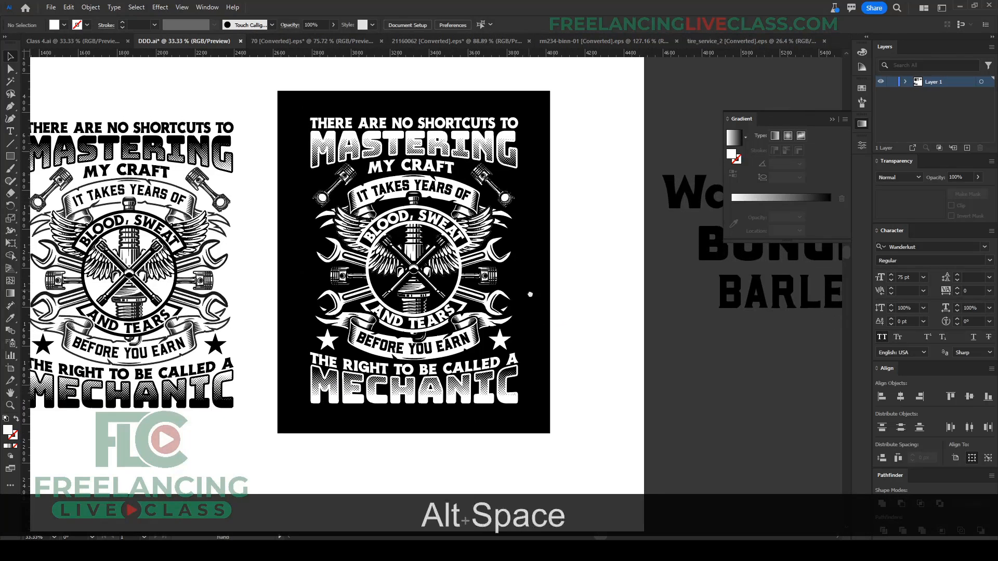
pyautogui.moveTo(524, 301); pyautogui.dragTo(585, 324)
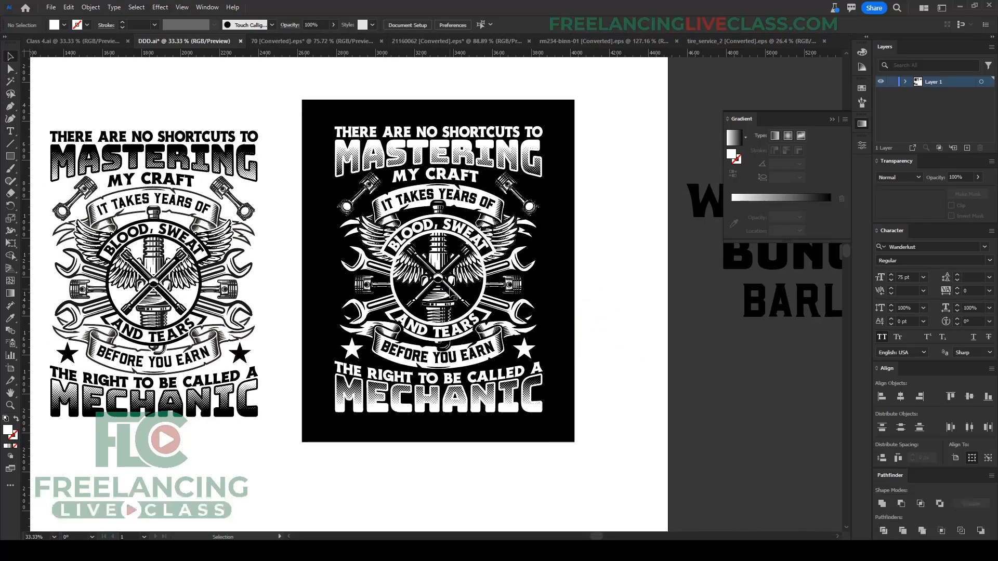
pyautogui.click(447, 291)
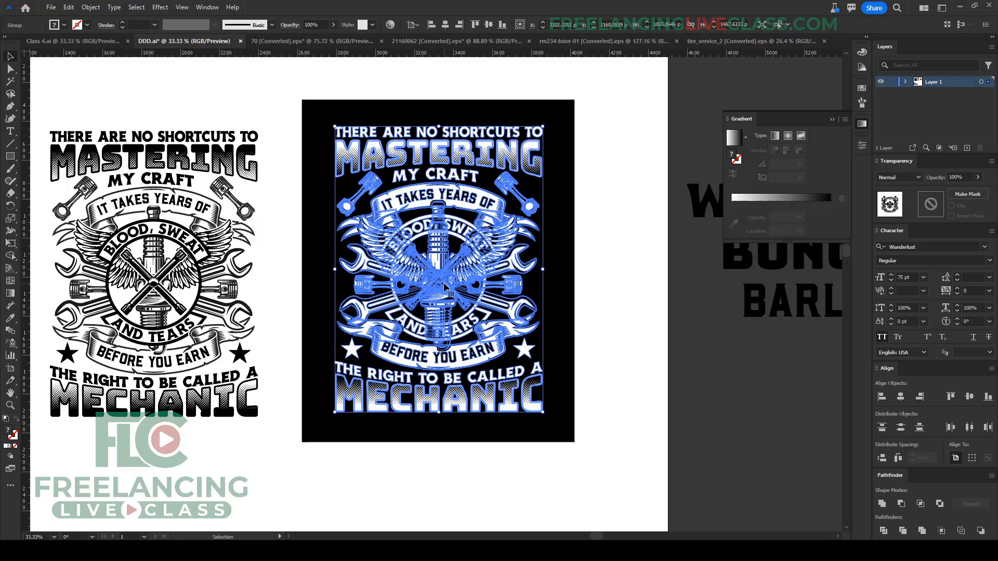
pyautogui.doubleClick(447, 290)
pyautogui.press('y')
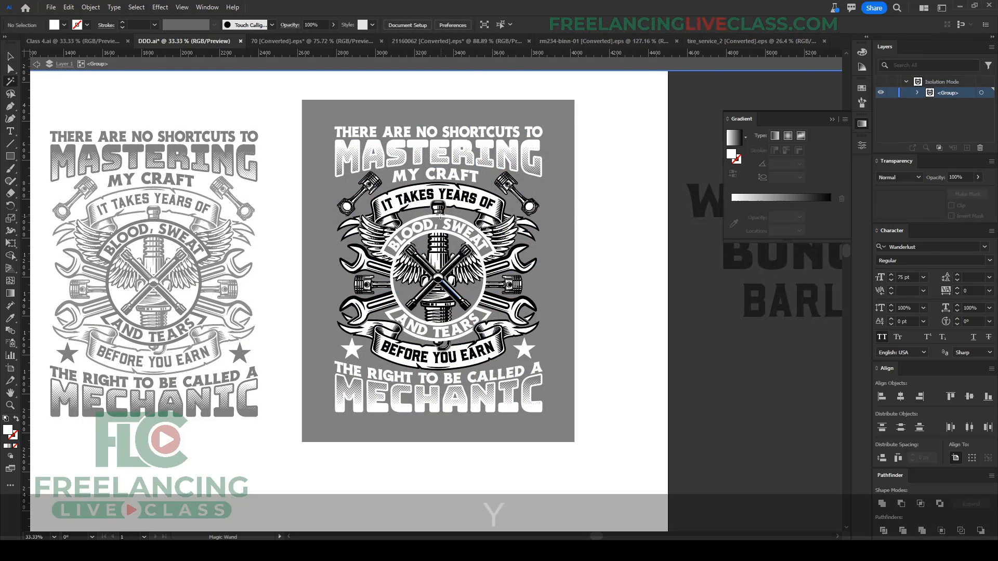
pyautogui.click(437, 171)
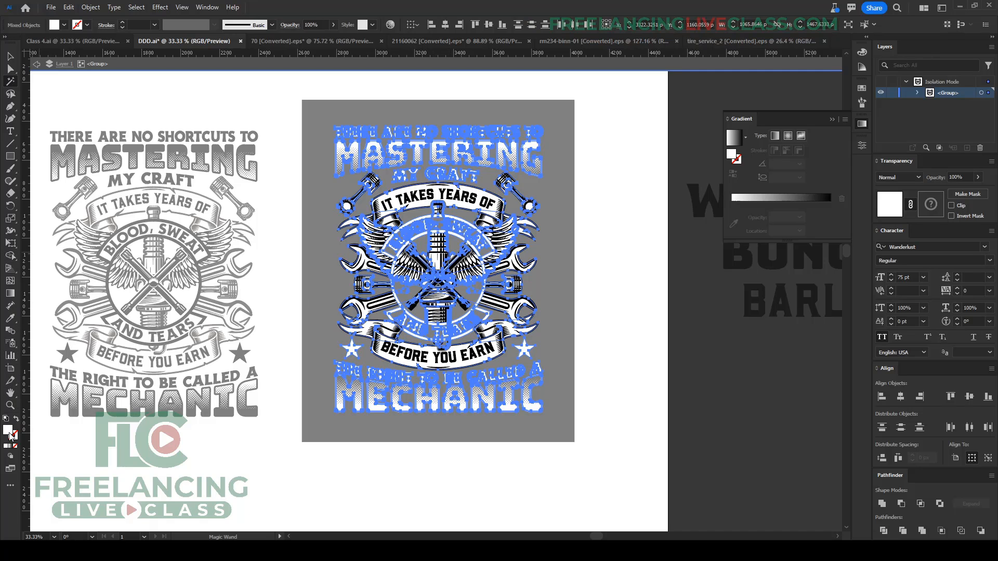
# Step: Recolour the selected white artwork muted gold, about #9E975F, and leave isolation mode
pyautogui.doubleClick(9, 433)
pyautogui.moveTo(516, 308)
pyautogui.mouseDown()
pyautogui.moveTo(516, 299)
pyautogui.moveTo(516, 325)
pyautogui.mouseUp()
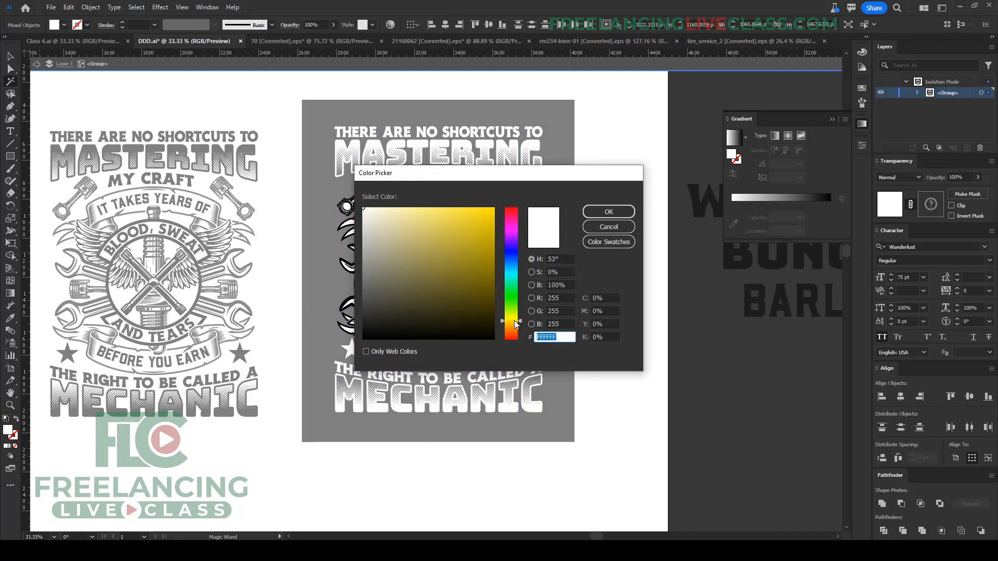
pyautogui.moveTo(415, 264); pyautogui.dragTo(413, 276)
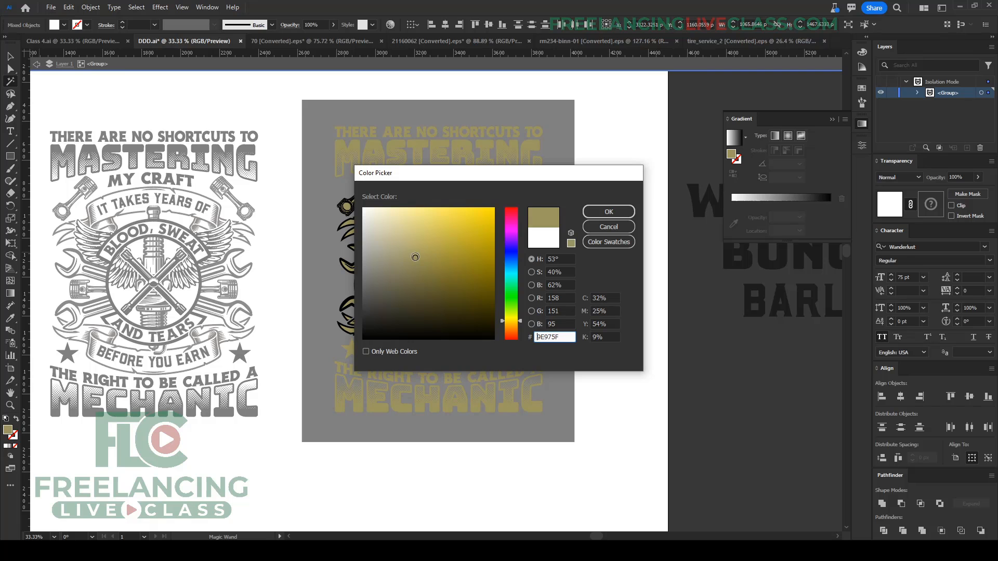
pyautogui.click(607, 212)
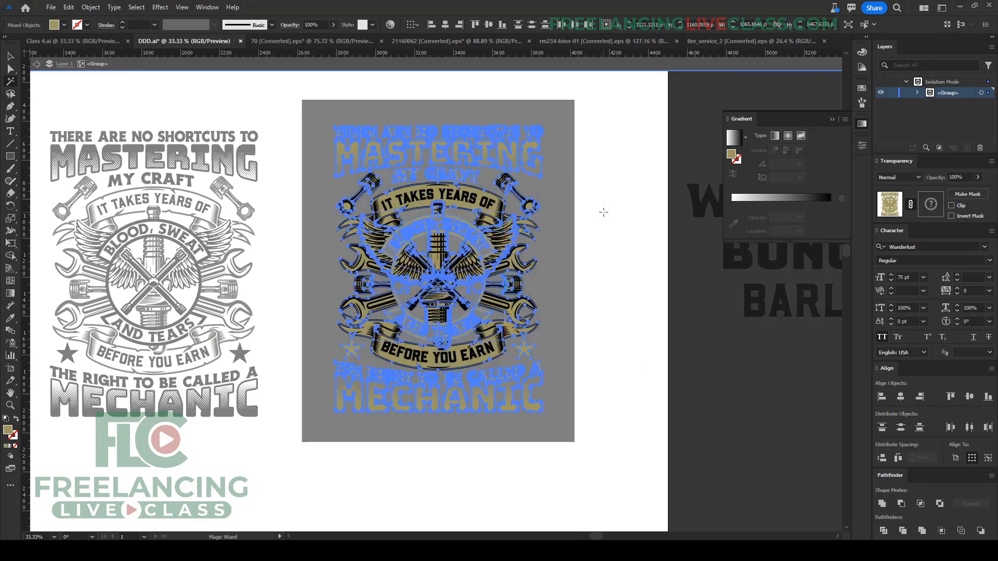
pyautogui.press('v')
pyautogui.doubleClick(598, 274)
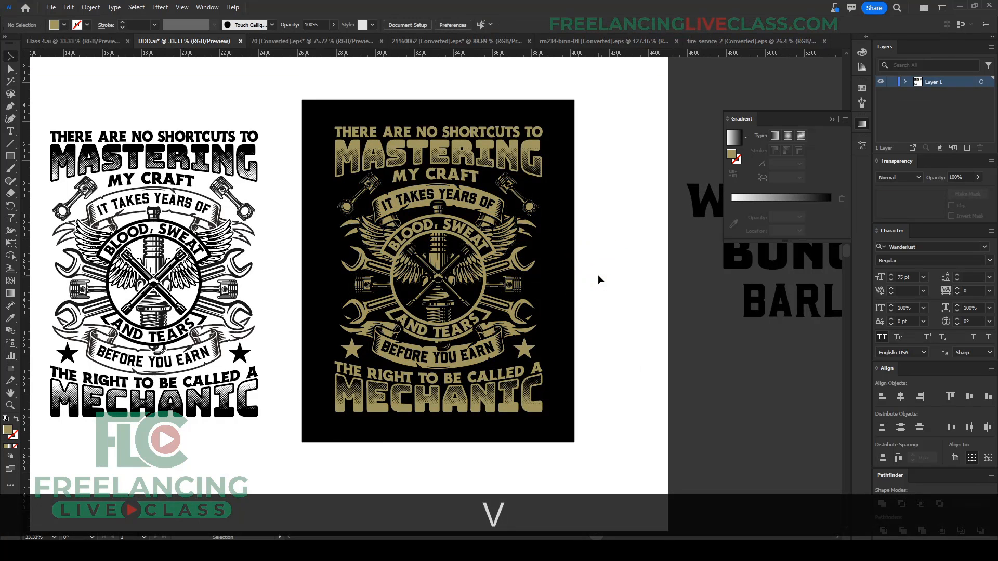
pyautogui.scroll(-1, 598, 274)
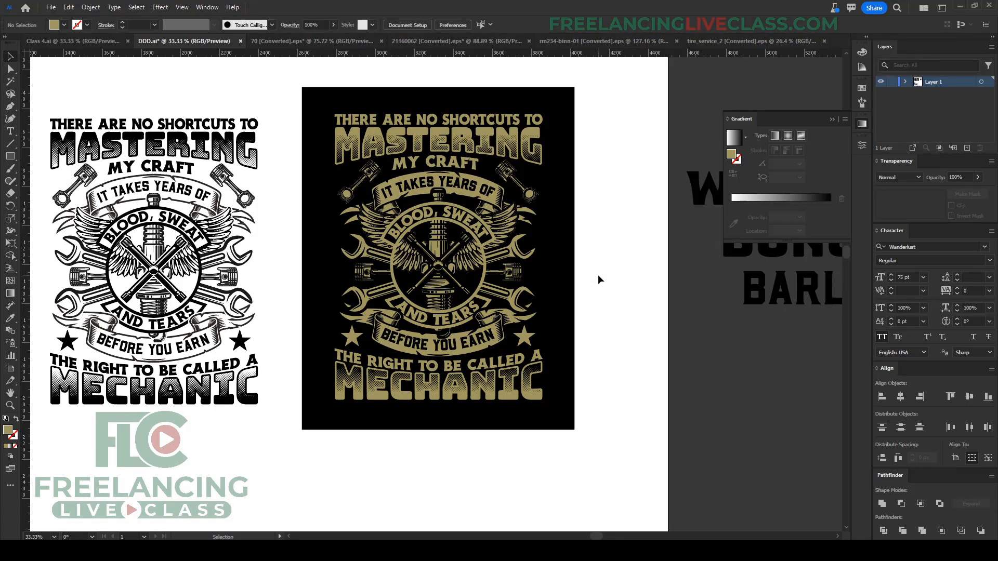
pyautogui.scroll(1, 598, 274)
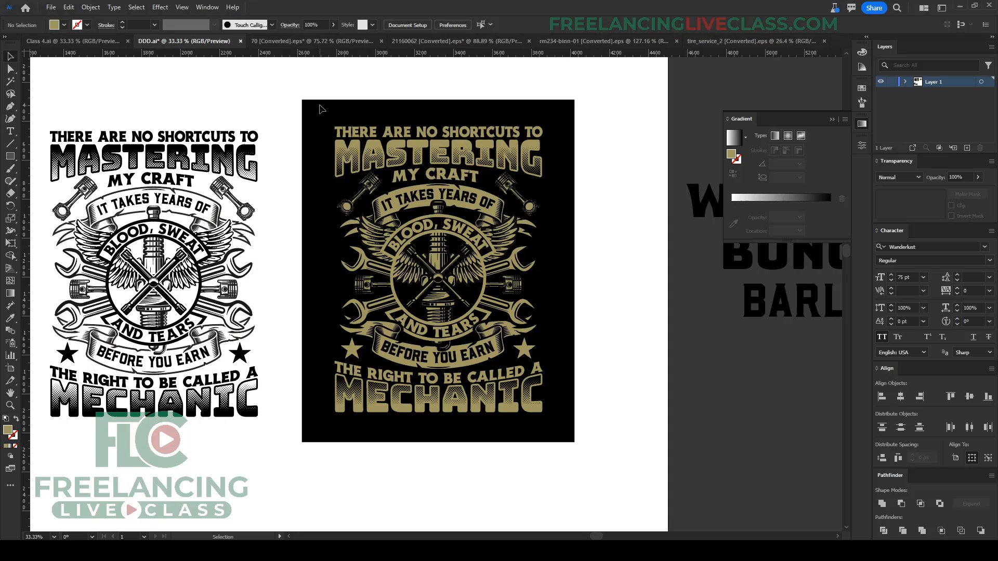
pyautogui.click(585, 232)
pyautogui.click(586, 234)
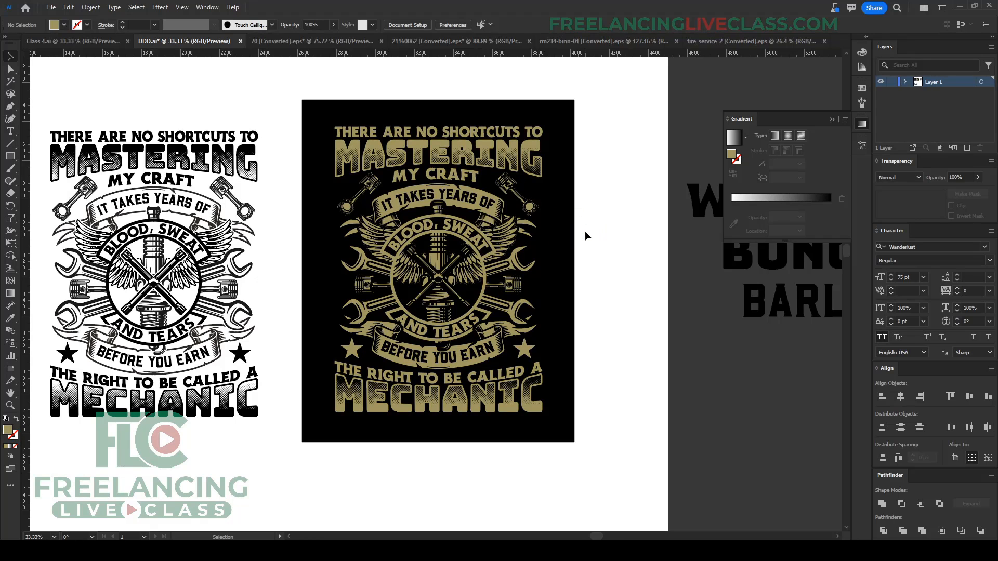